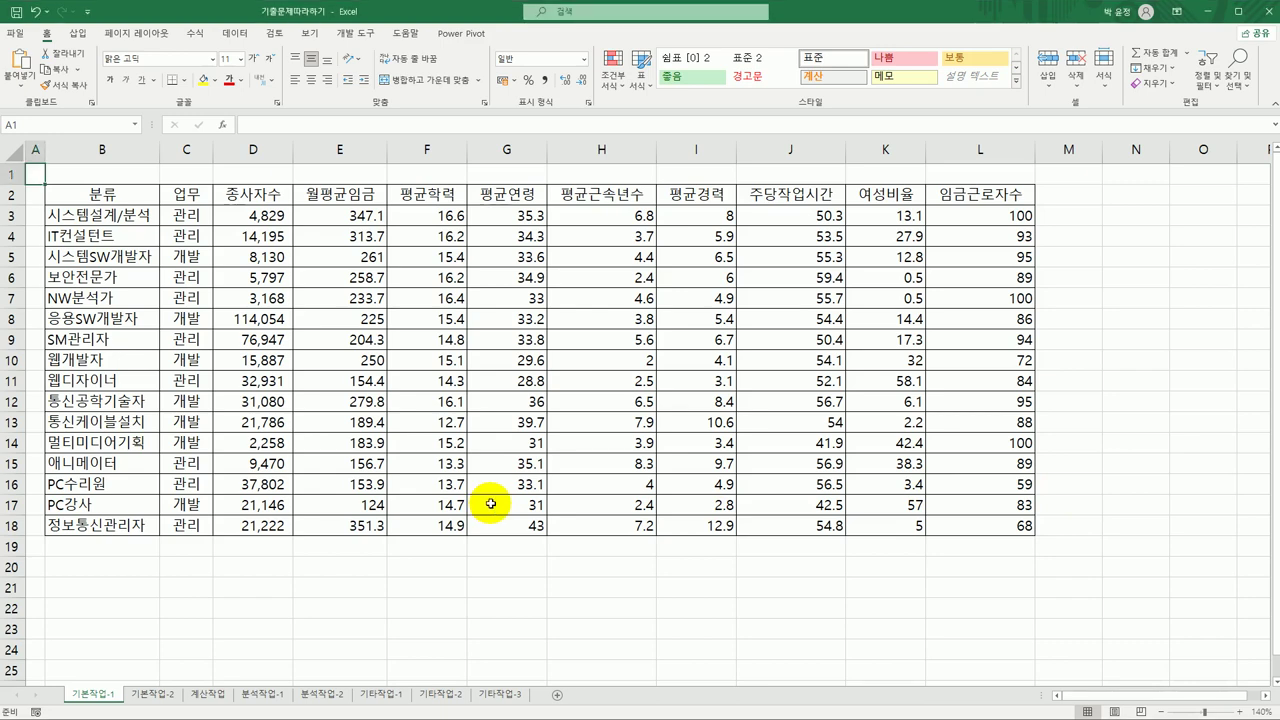
click(945, 530)
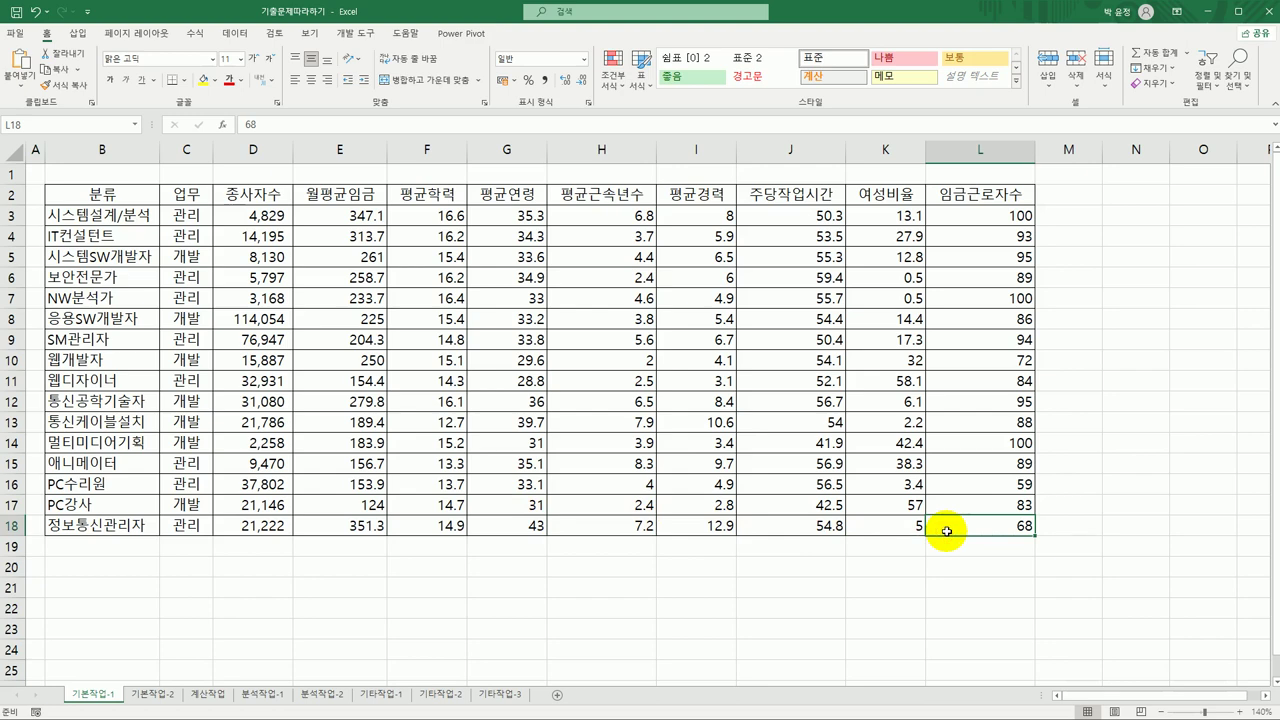
click(200, 196)
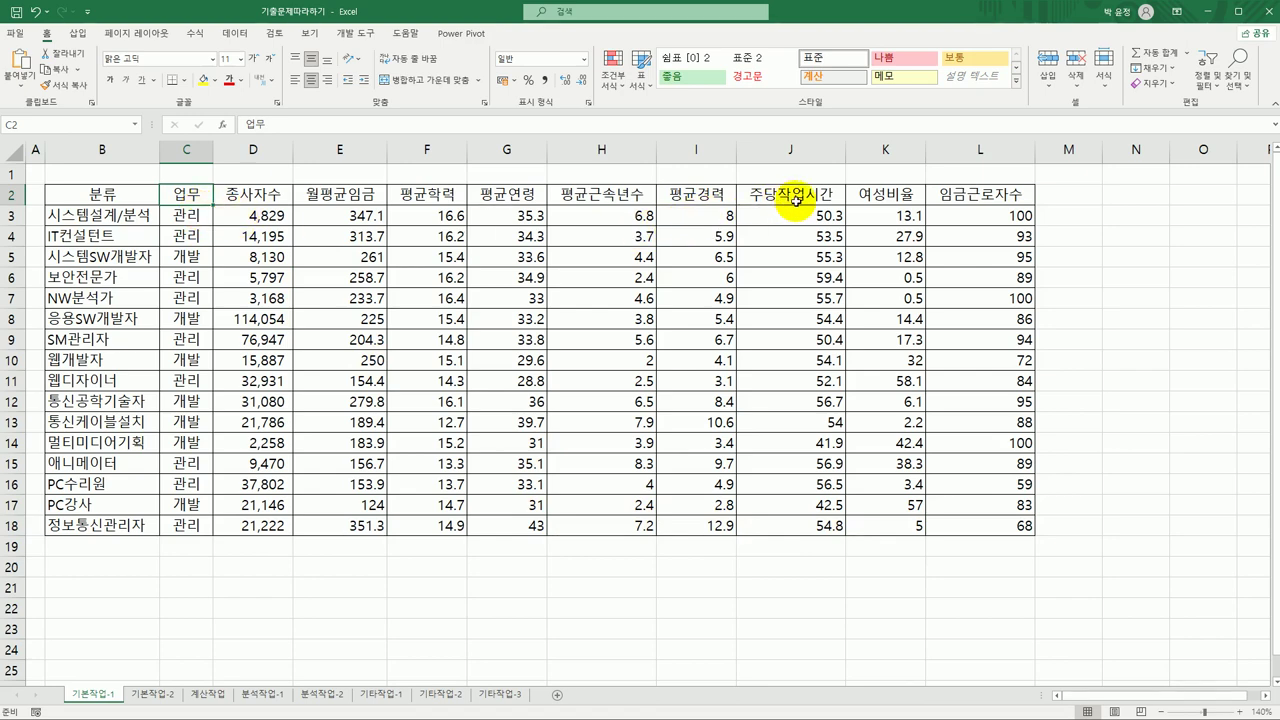
click(383, 196)
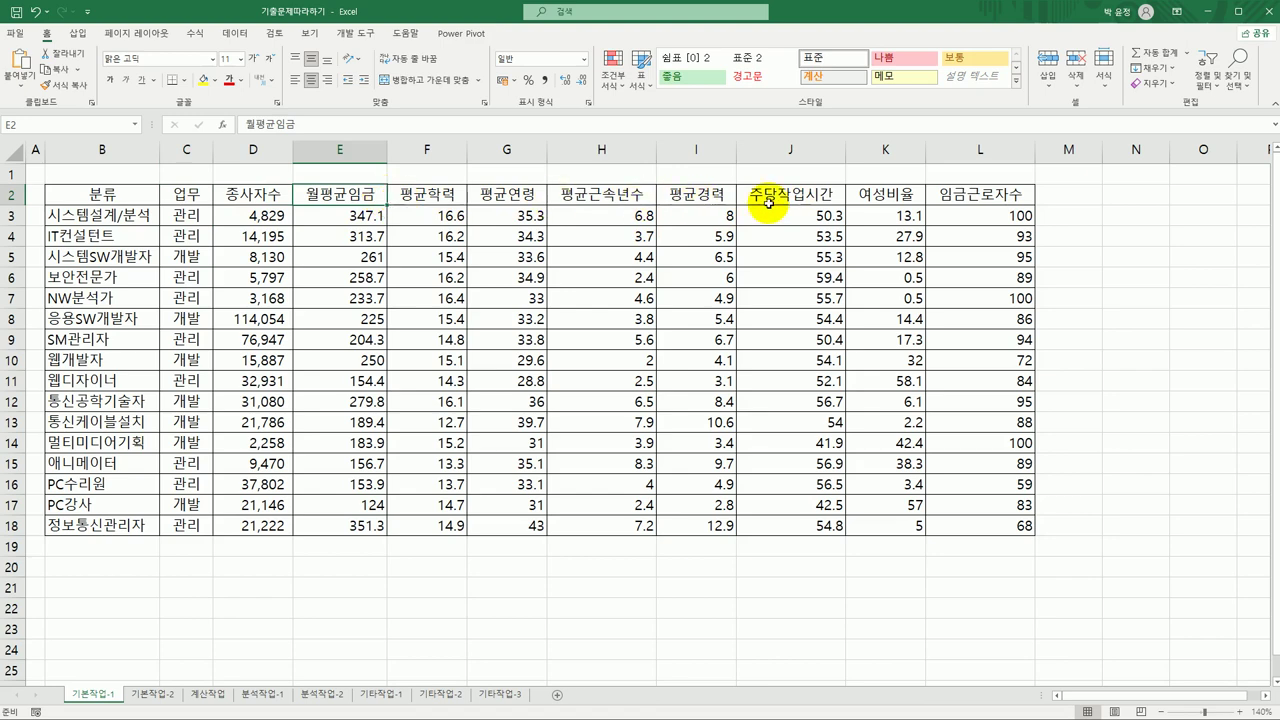
click(976, 194)
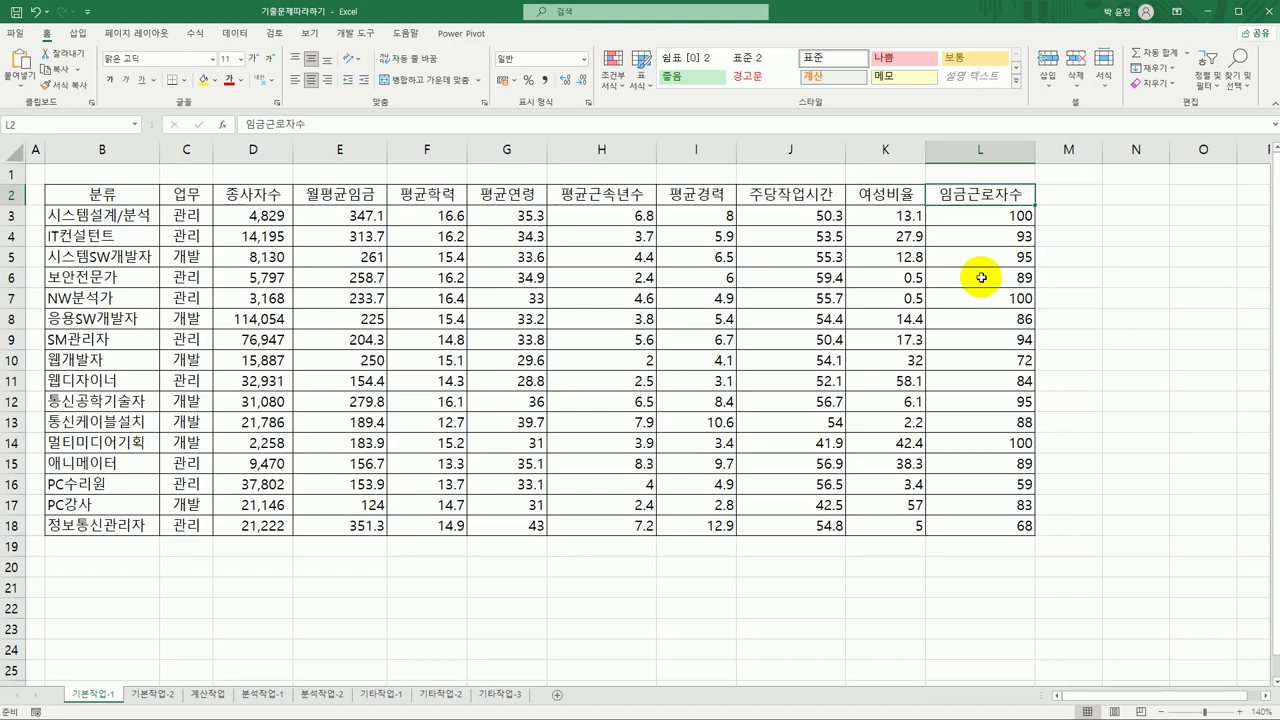
Enter the criteria heading 조건 in cell B21 below the data table
click(116, 591)
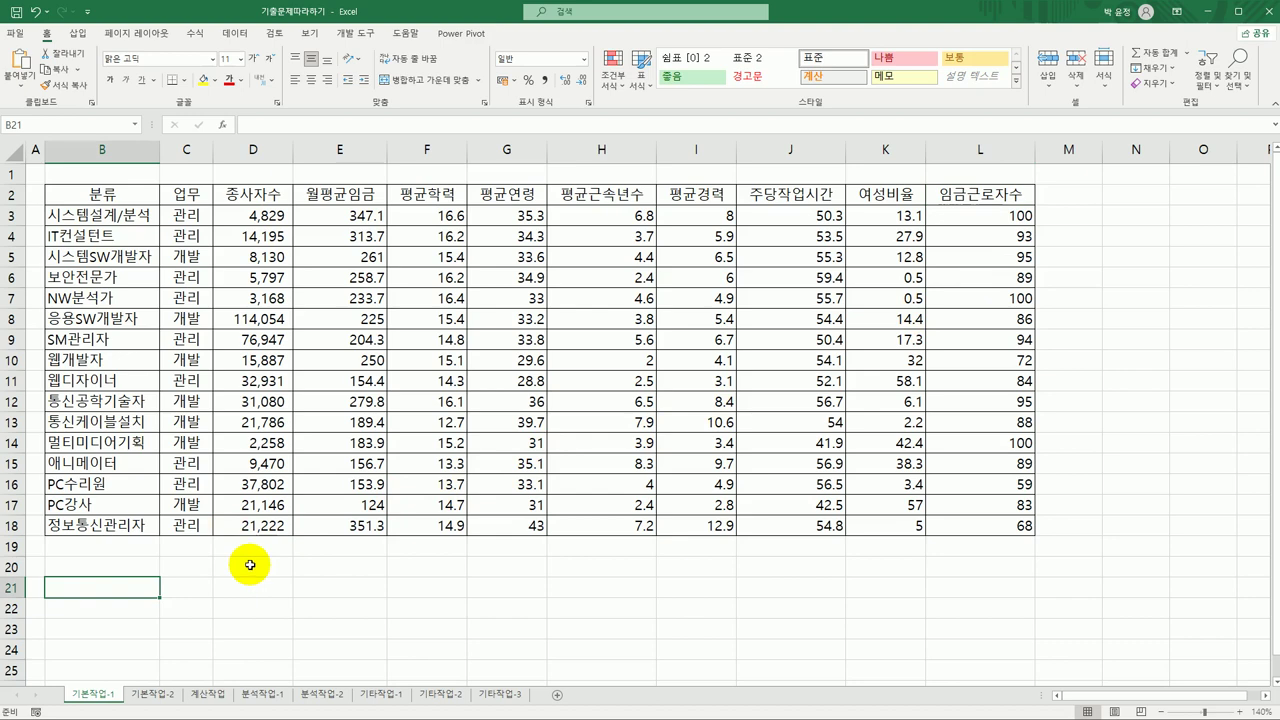
text(ah)
key(BackSpace)
key(BackSpace)
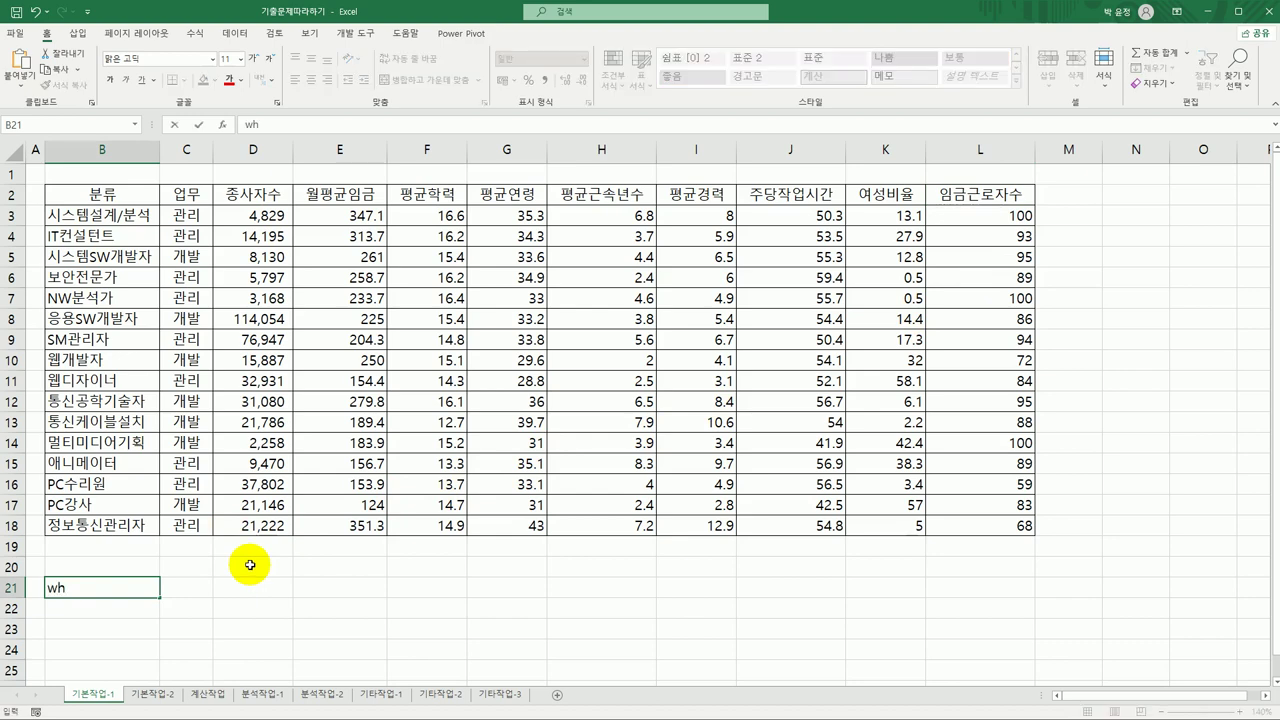
text(조건)
key(Return)
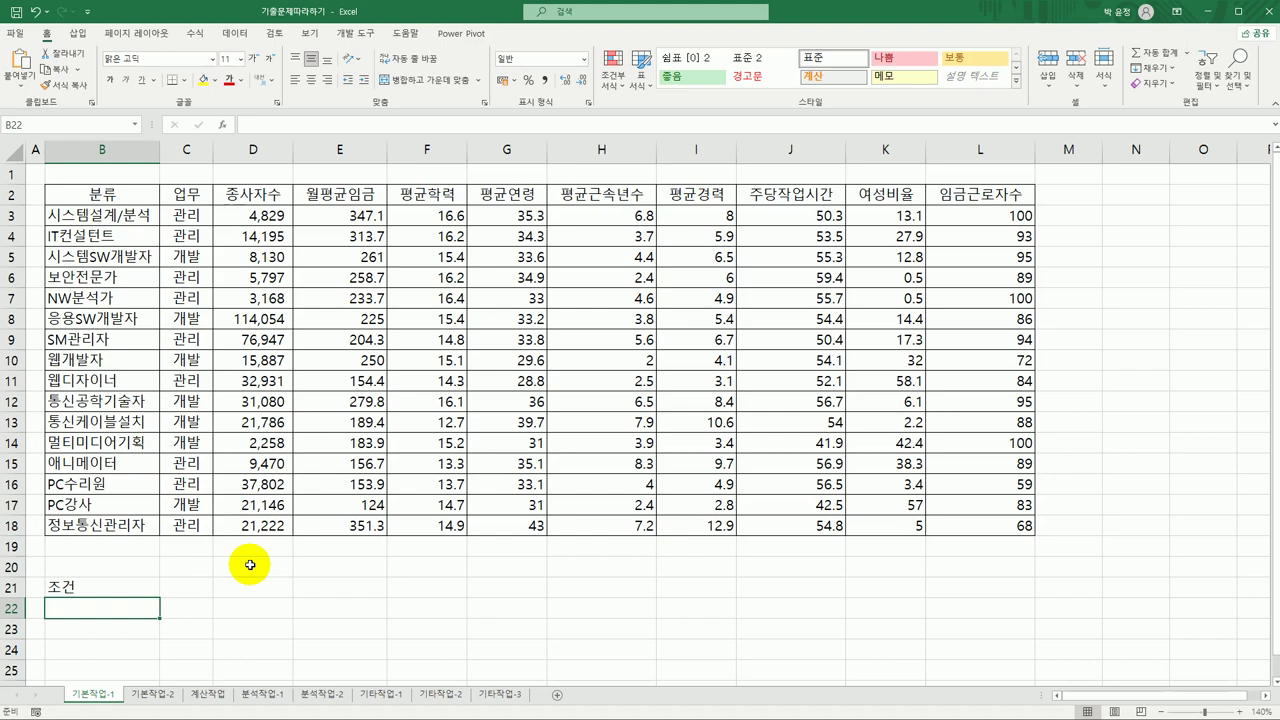
Begin an AND formula in B22 with the first condition C3<>"관리"
text(=)
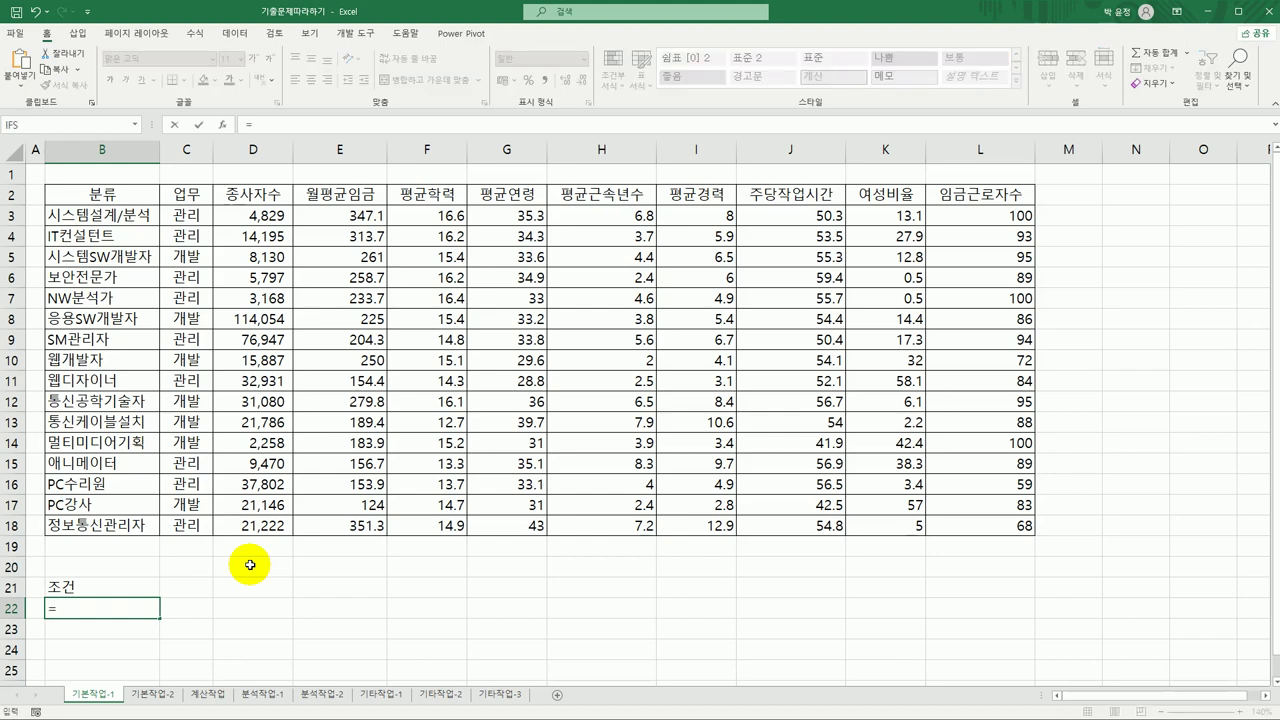
text(ㅁ)
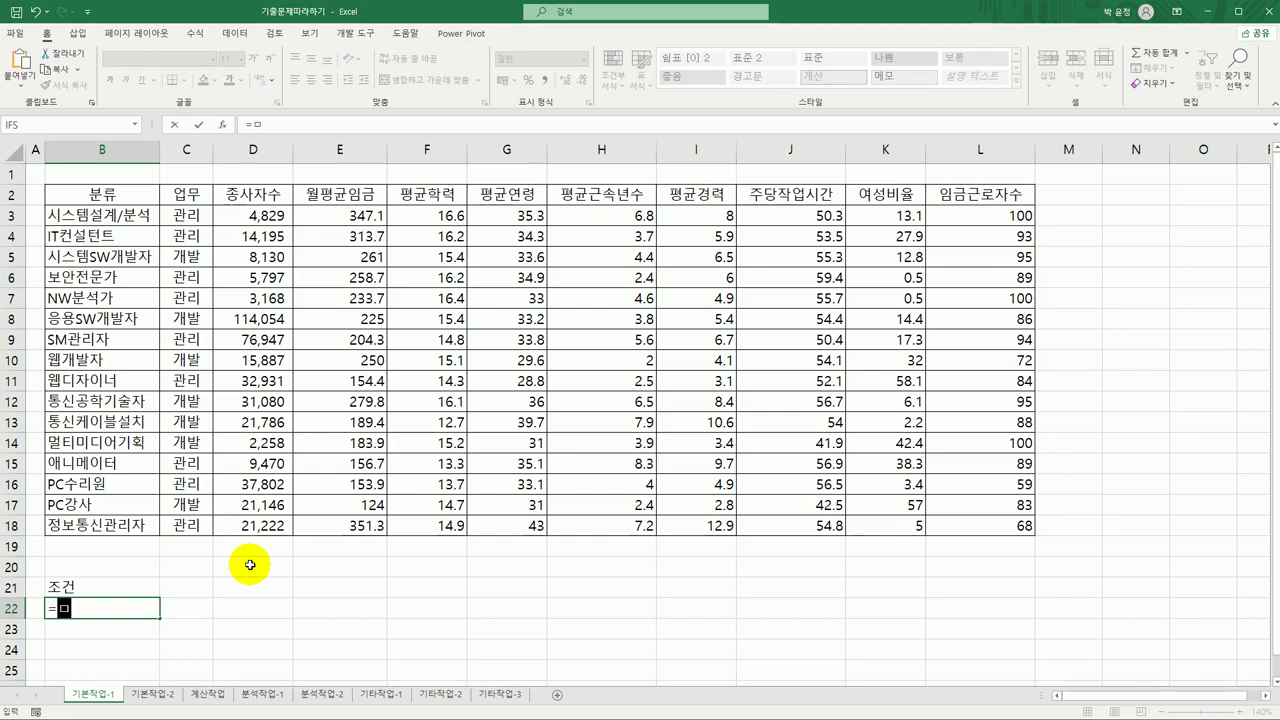
key(BackSpace)
text(and()
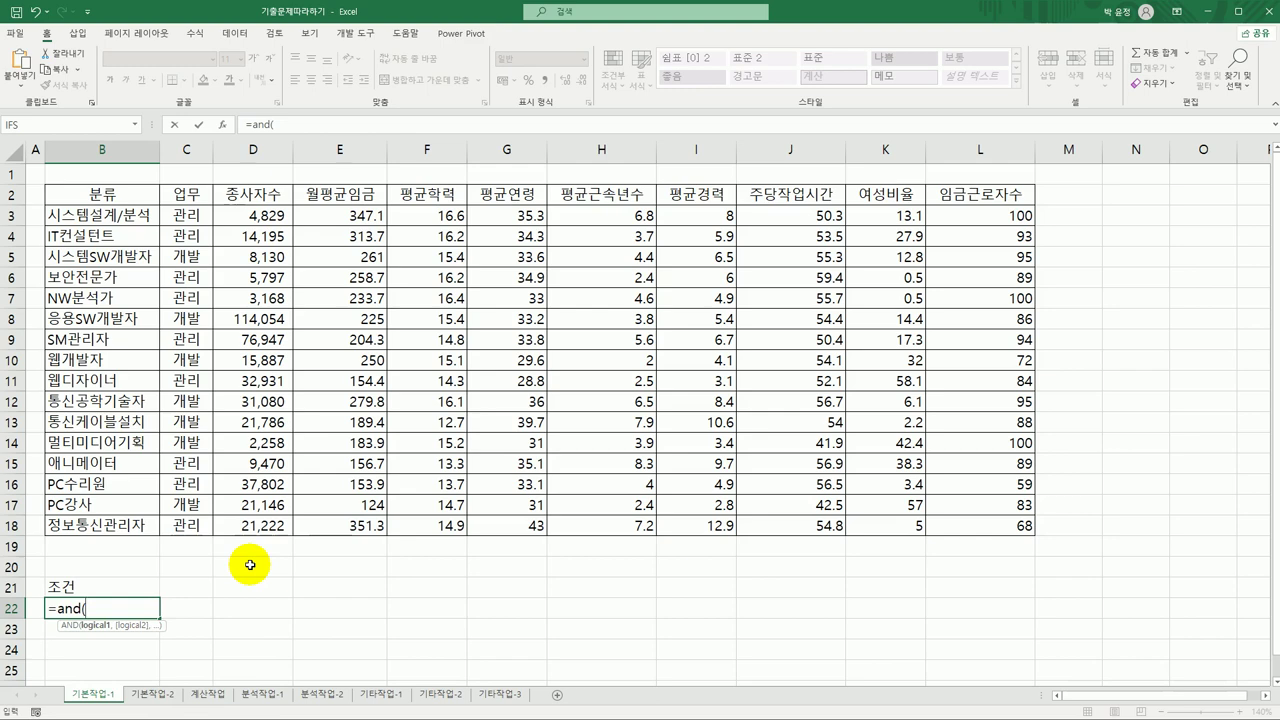
click(186, 215)
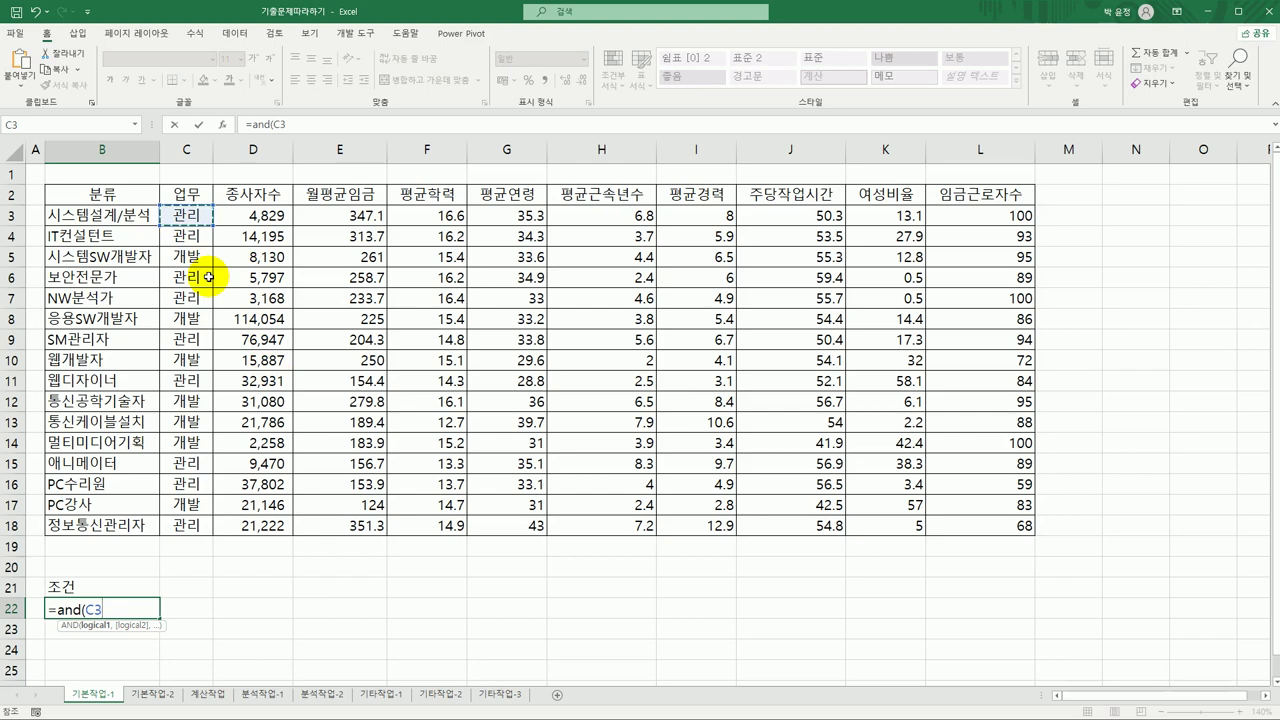
text(<> )
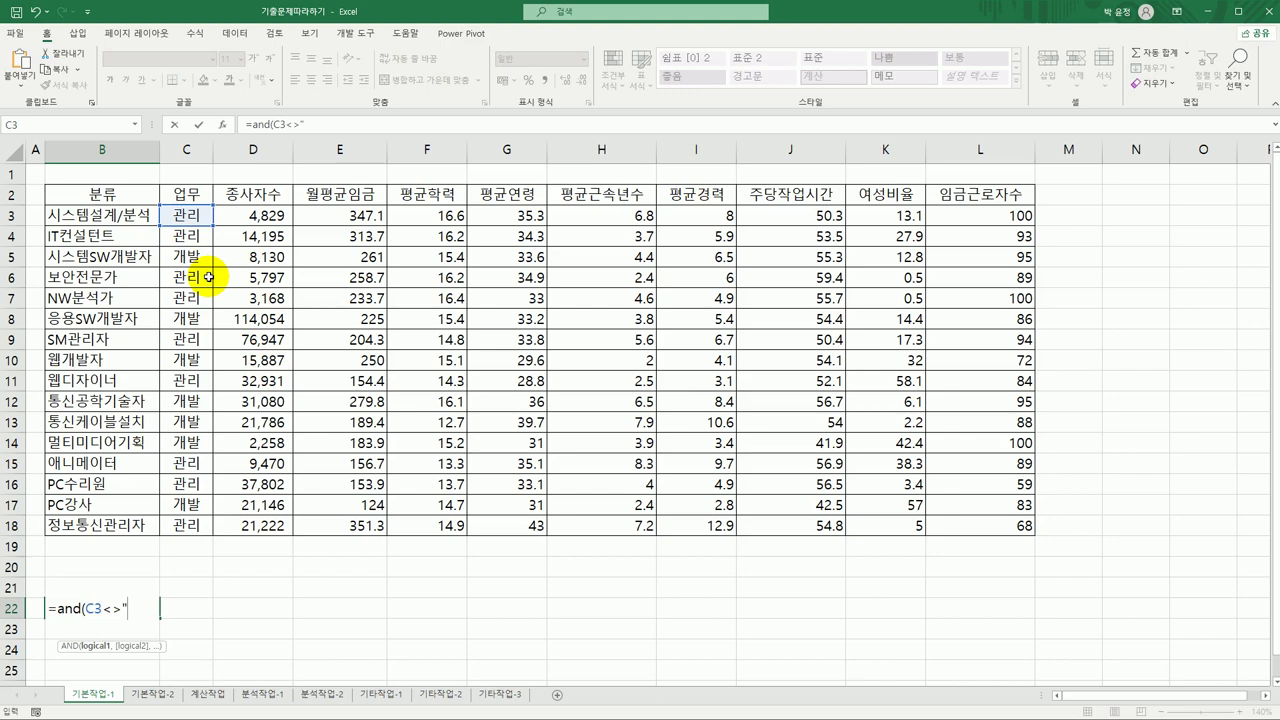
text(관리",)
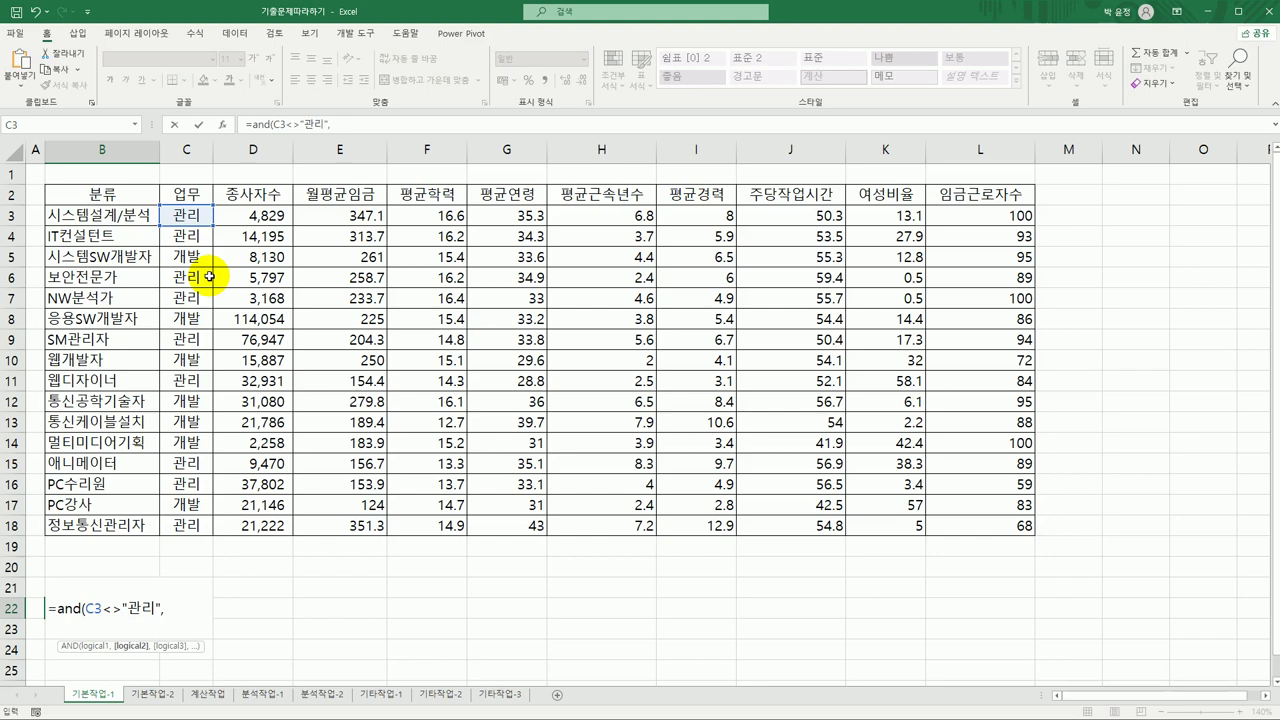
Add the second condition E3>AVERAGE($E$3:$E$18) to the AND formula, with the averaged range as an absolute reference
click(345, 215)
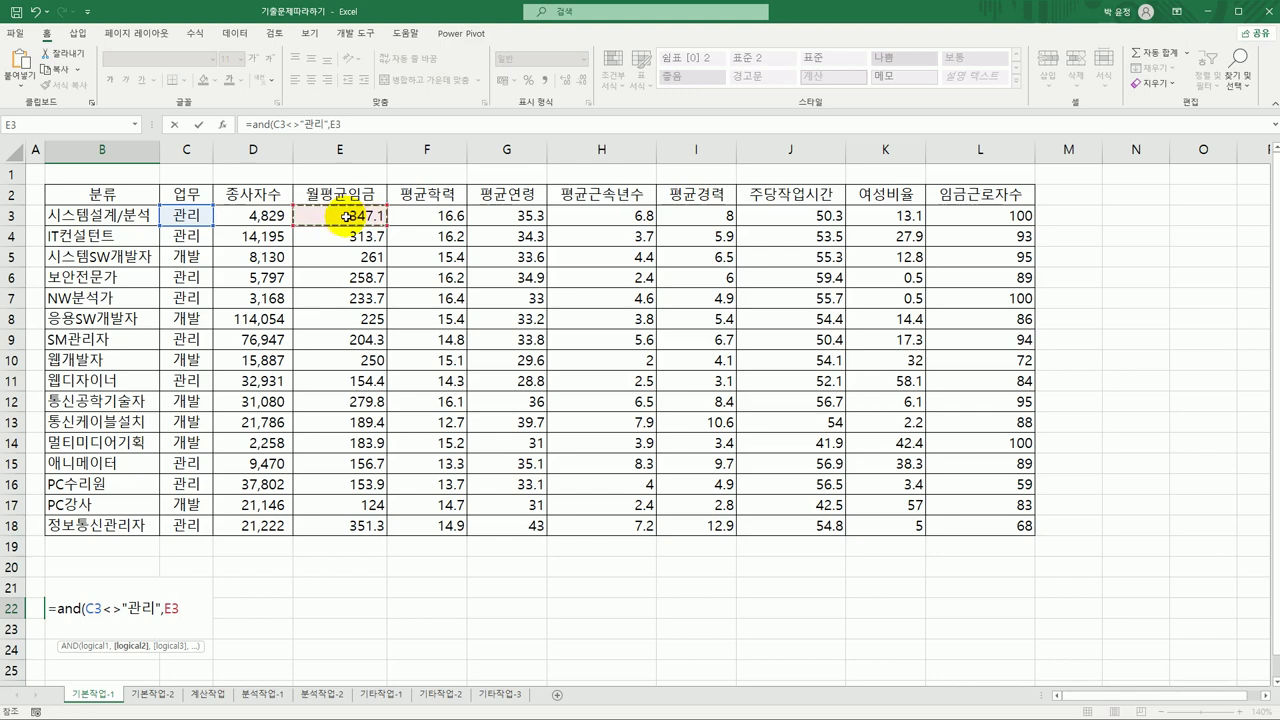
text(>ㅁㅍ)
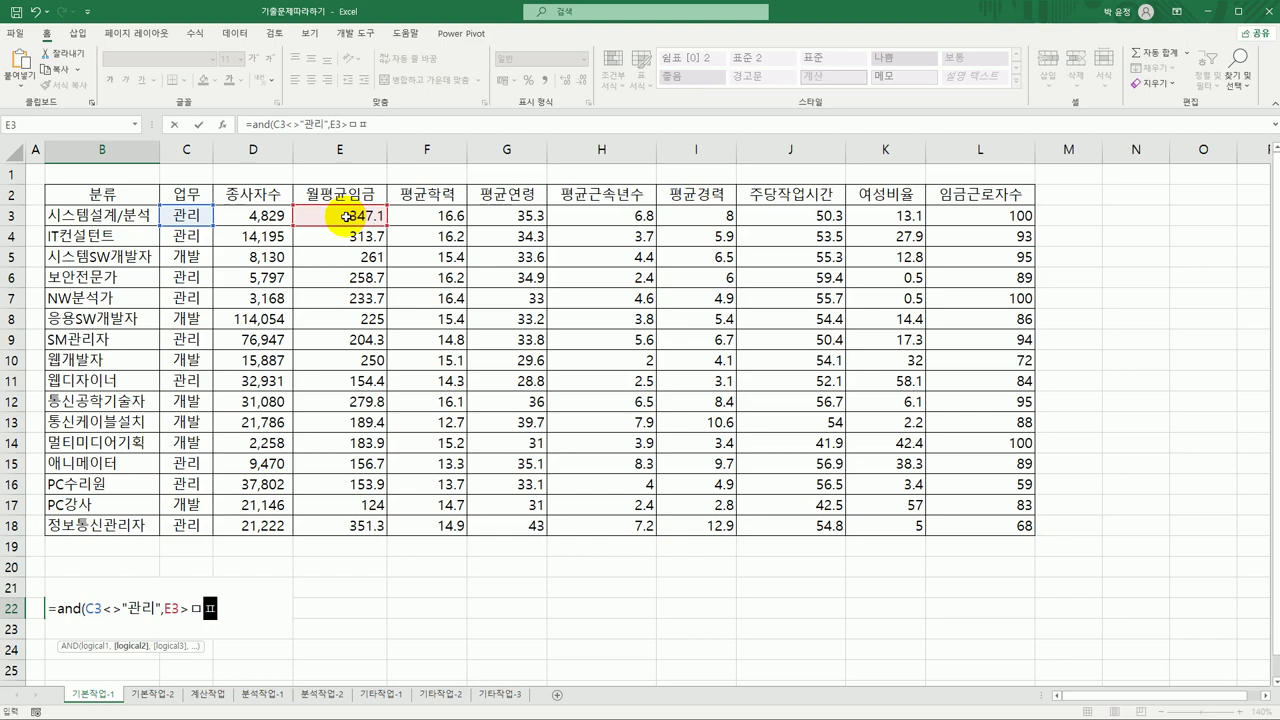
key(BackSpace)
key(BackSpace)
text(av)
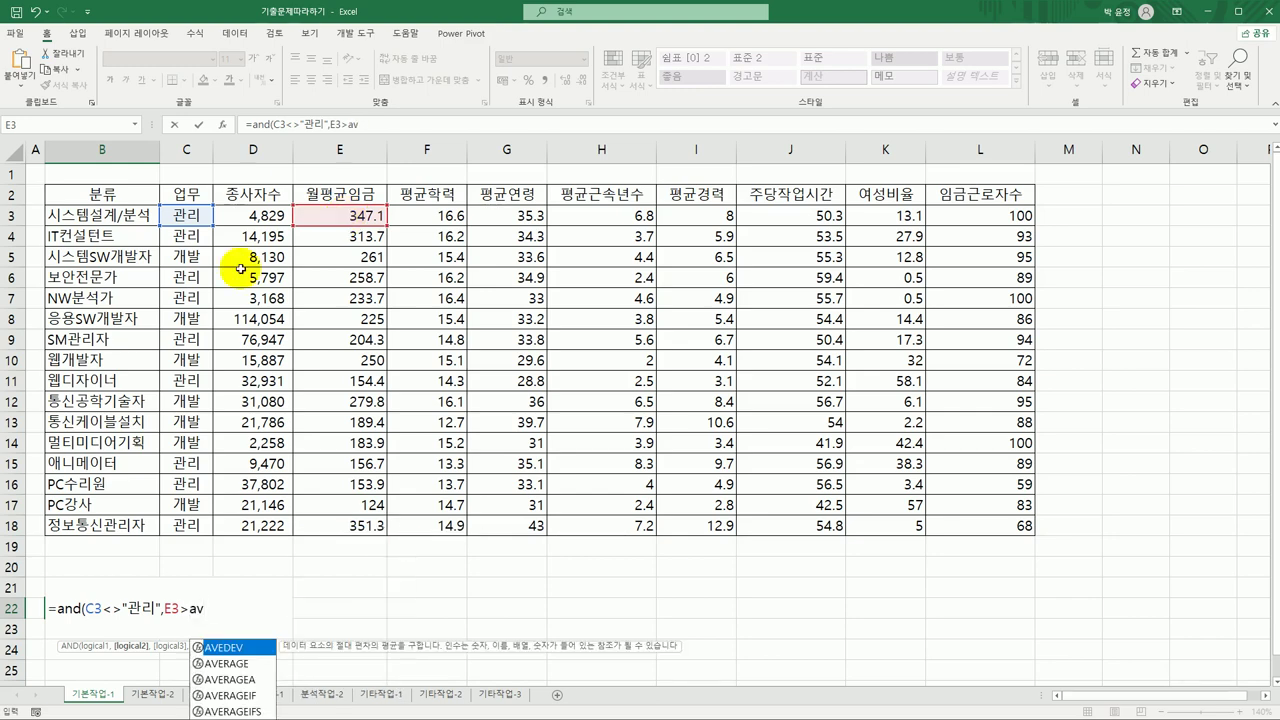
click(233, 665)
double_click(233, 665)
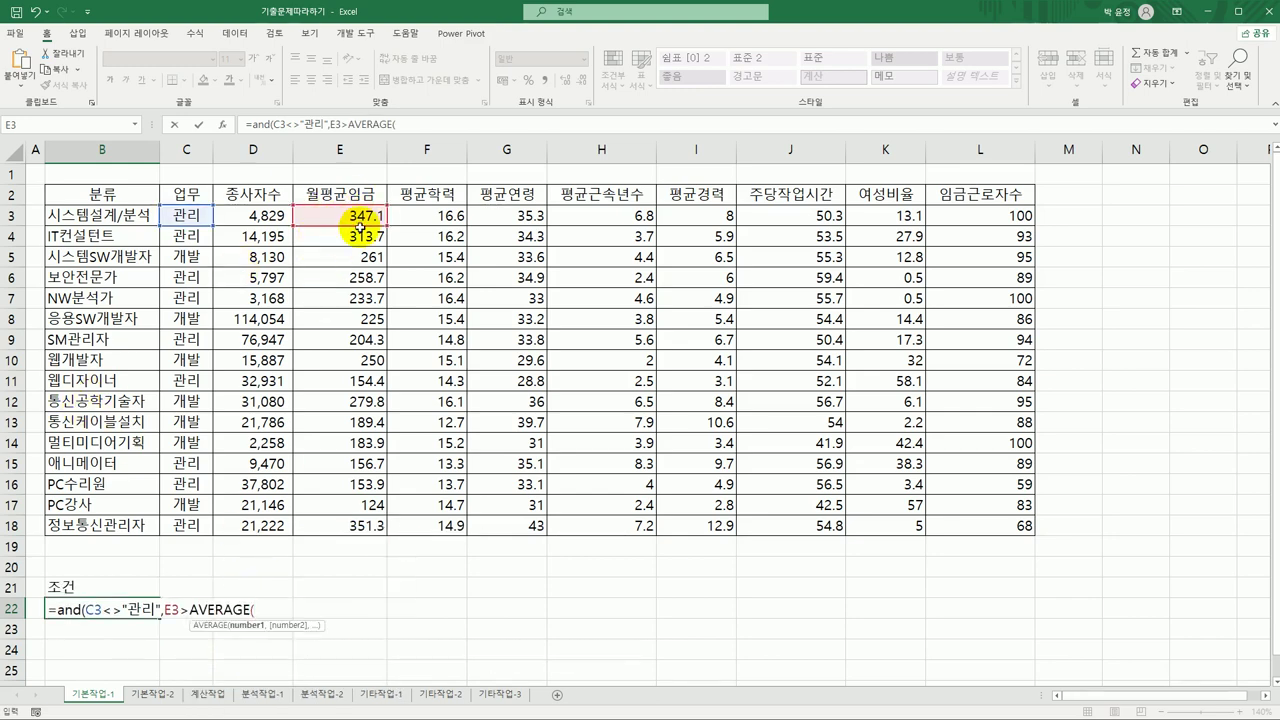
drag(351, 217, 366, 530)
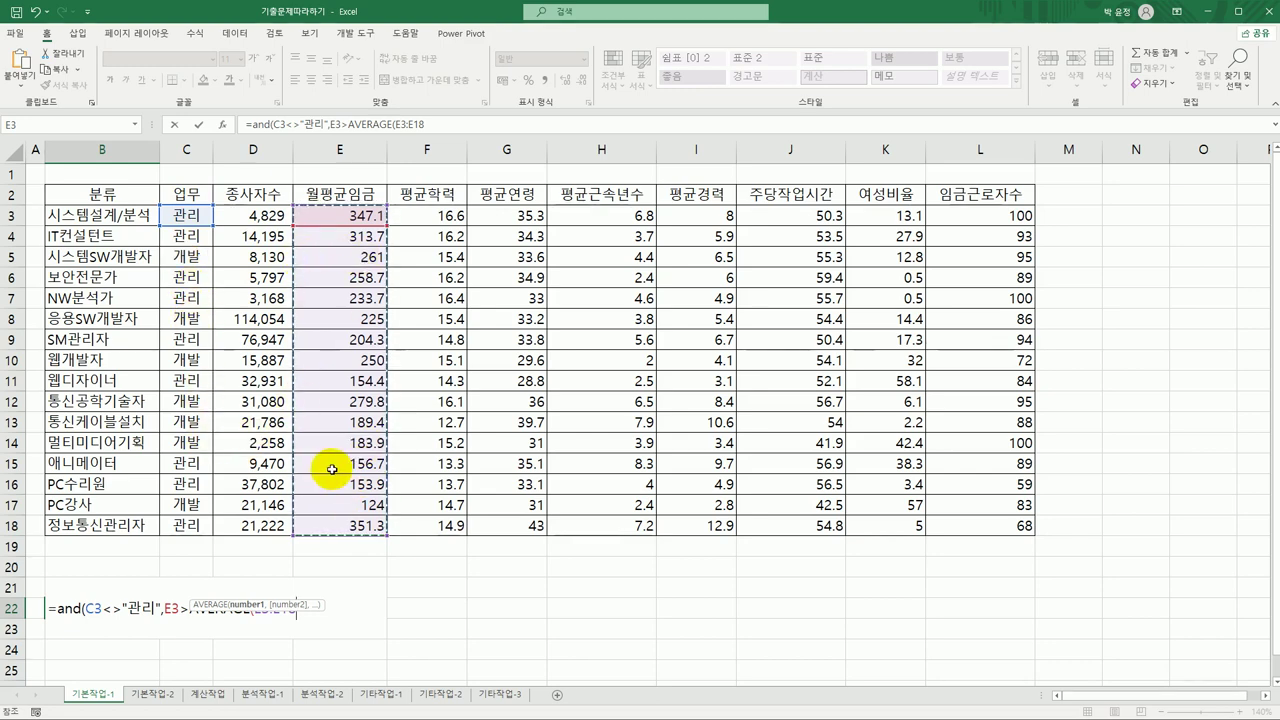
key(F4)
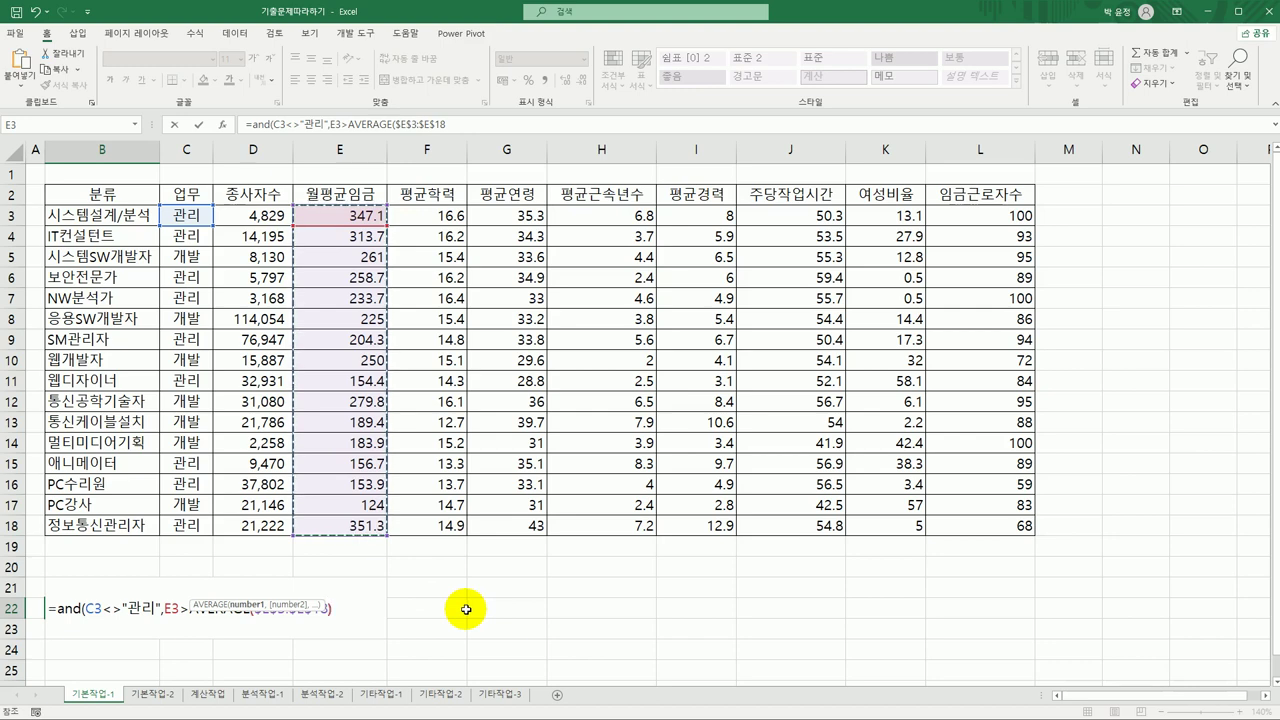
text())
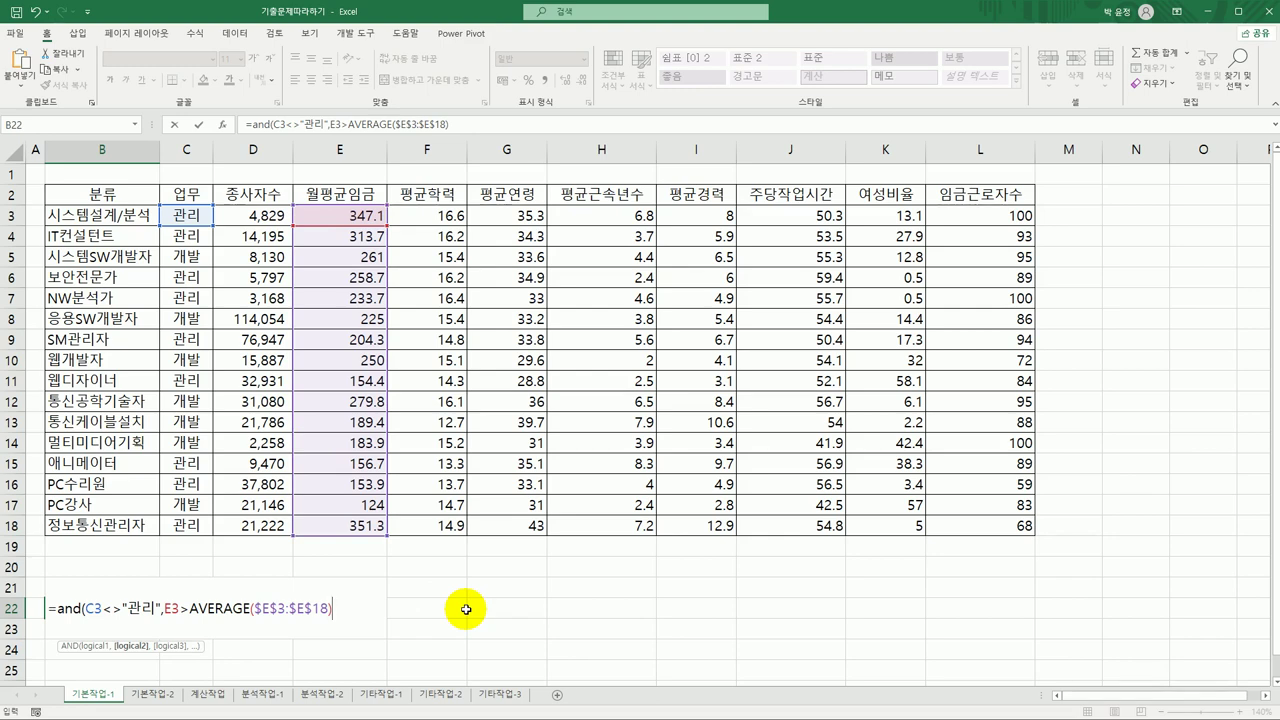
Add the third condition L3<100 and complete the AND formula in B22
text(,)
click(976, 219)
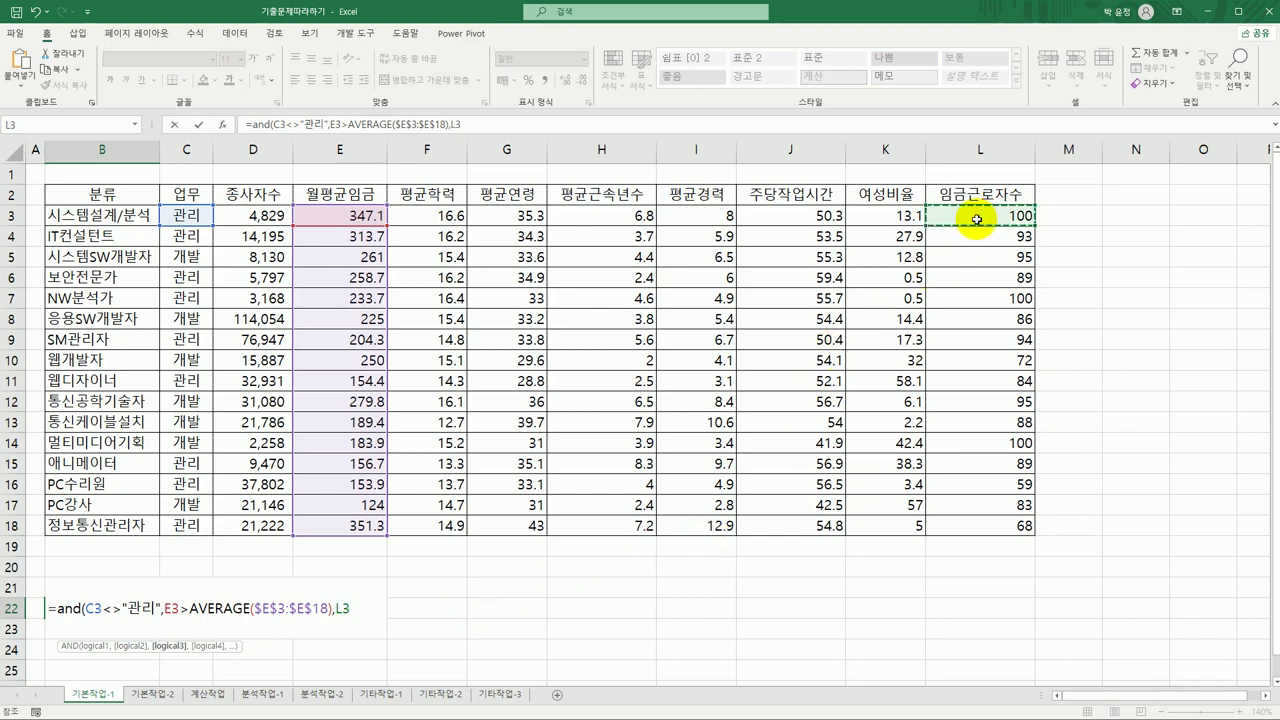
text(<100))
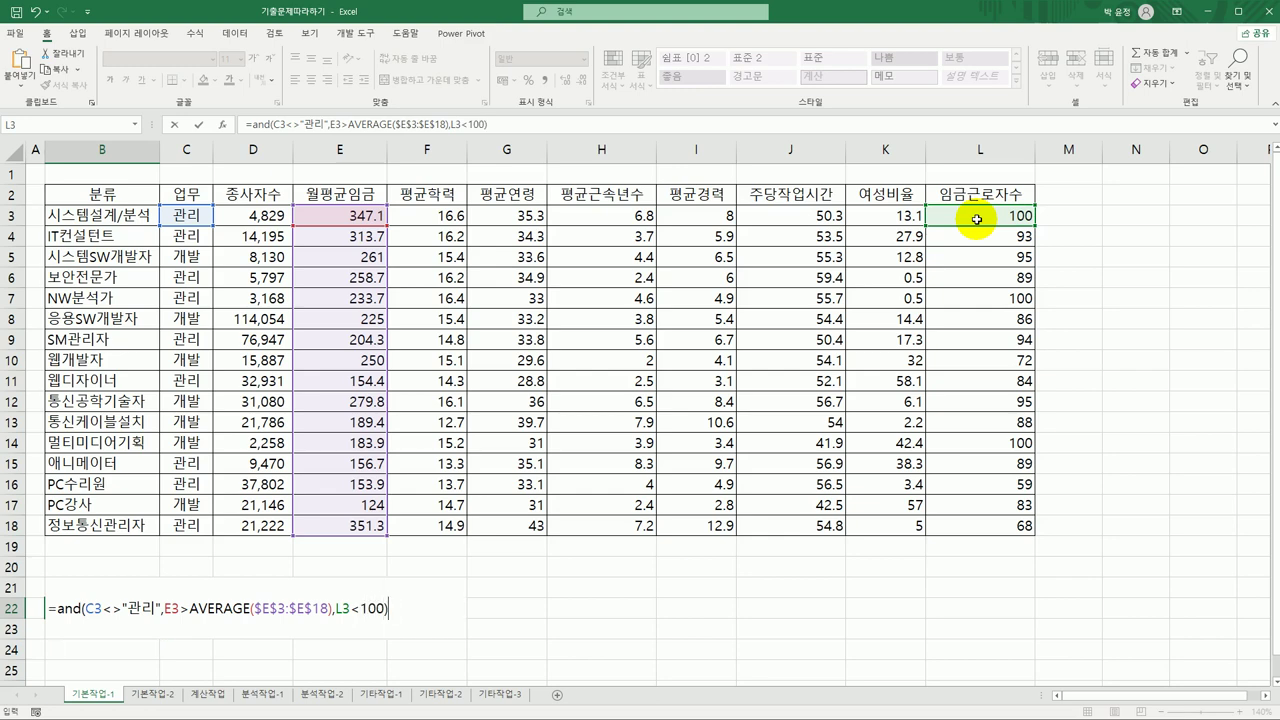
key(Return)
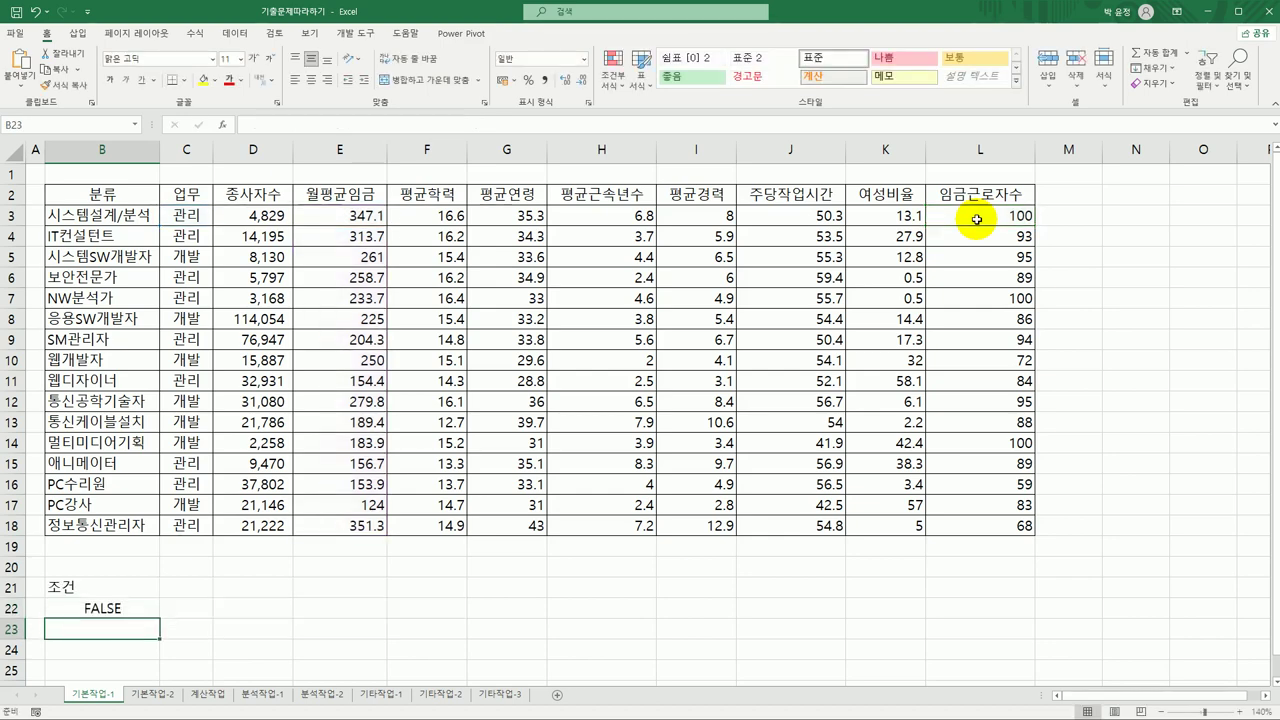
key(Up)
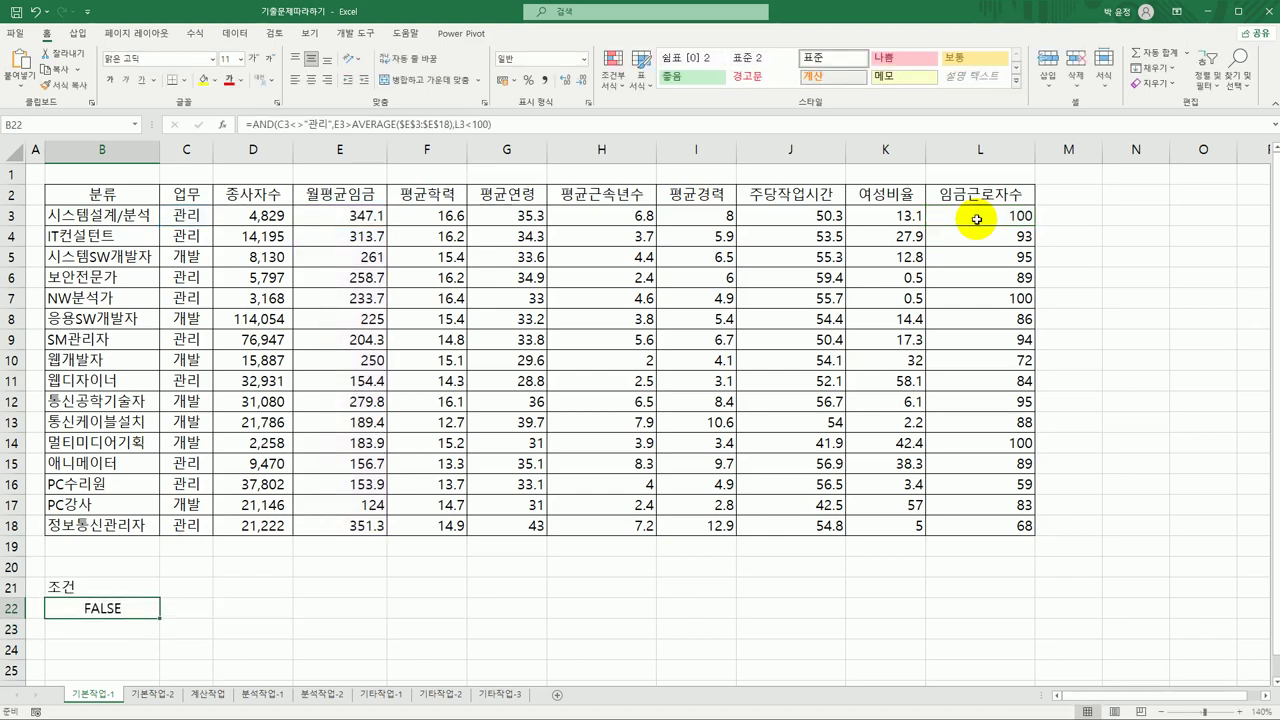
drag(130, 215, 946, 212)
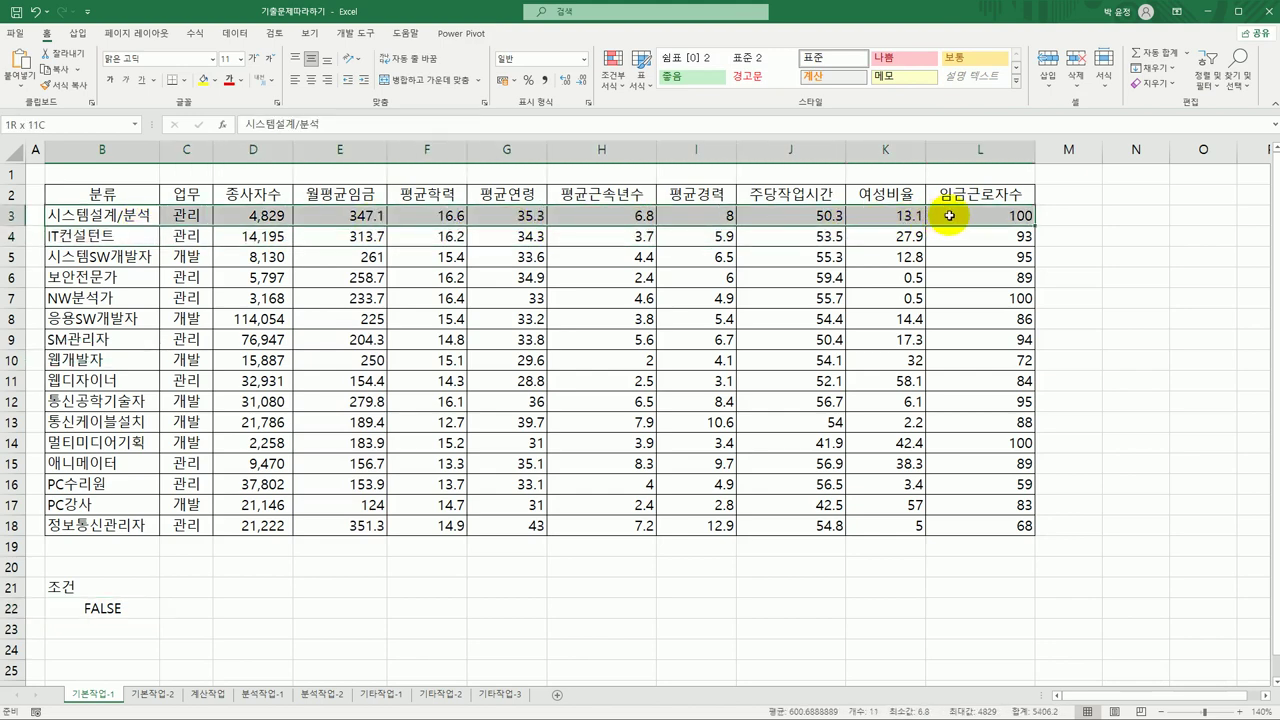
click(112, 612)
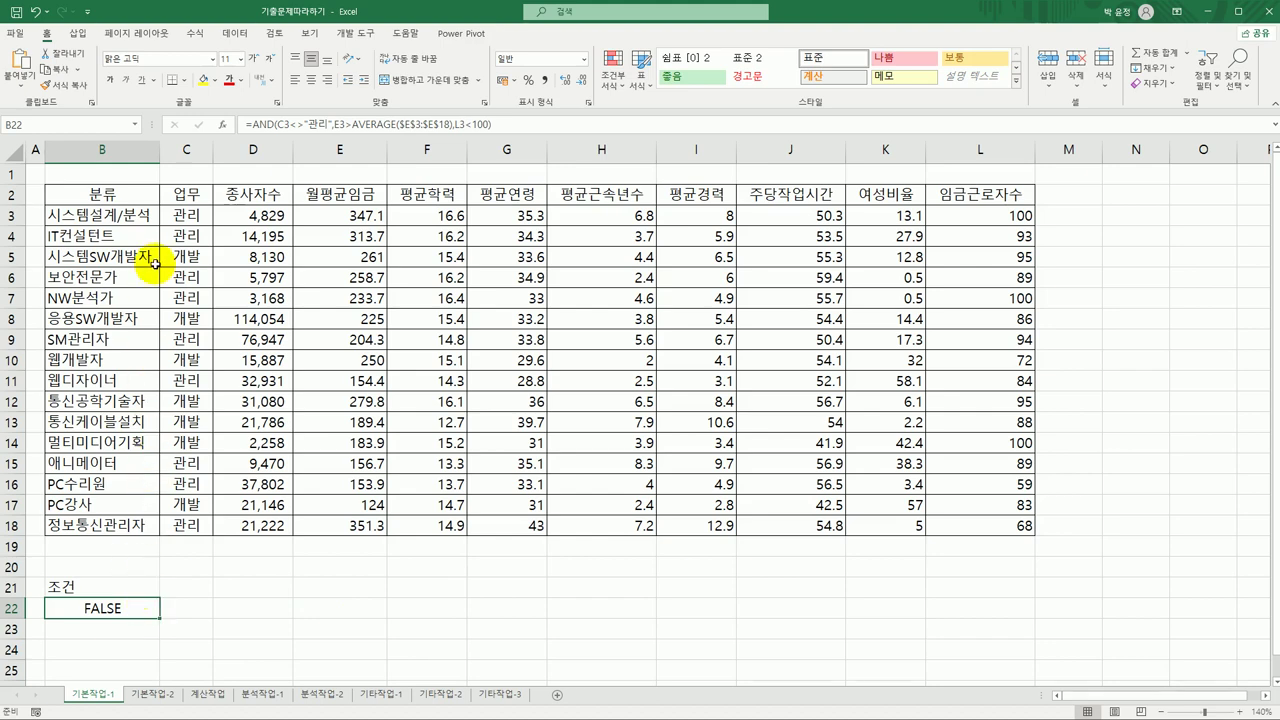
Copy the headers 분류, 종사자수, 월평균임금, 평균연령 and 평균경력 from row 2 into row 24, starting at B24
click(134, 194)
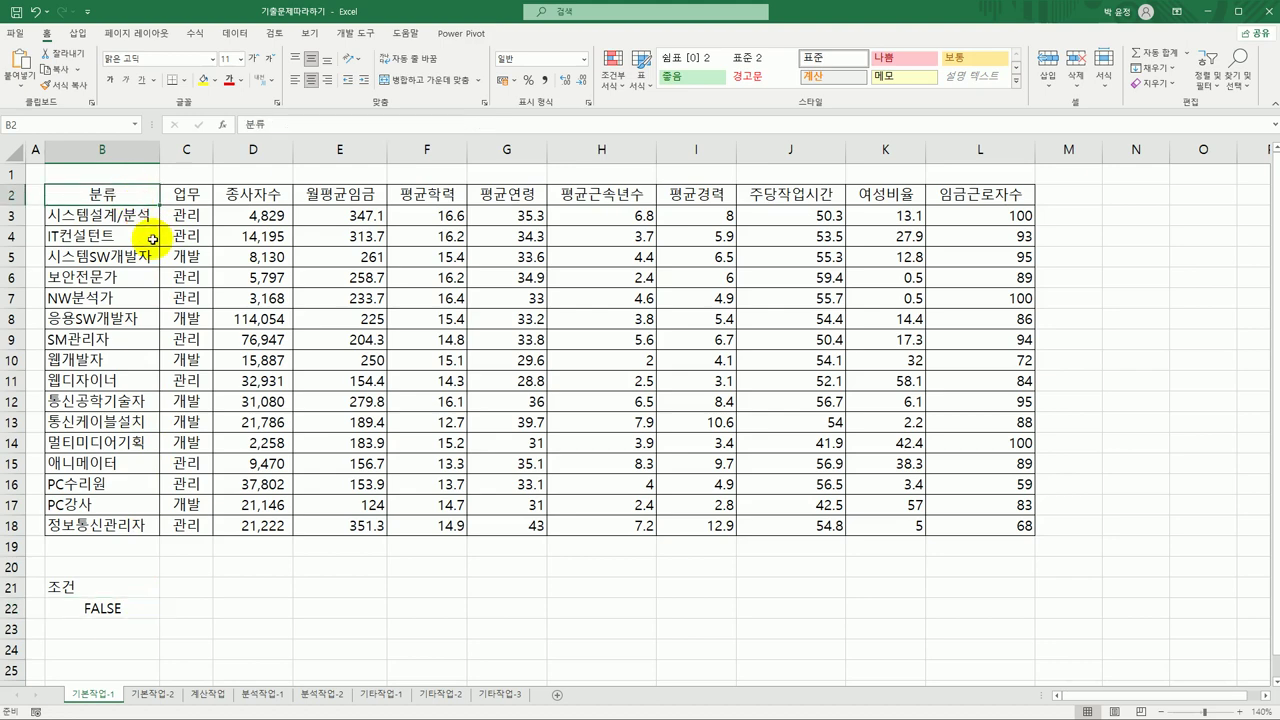
ctrl+click(261, 197)
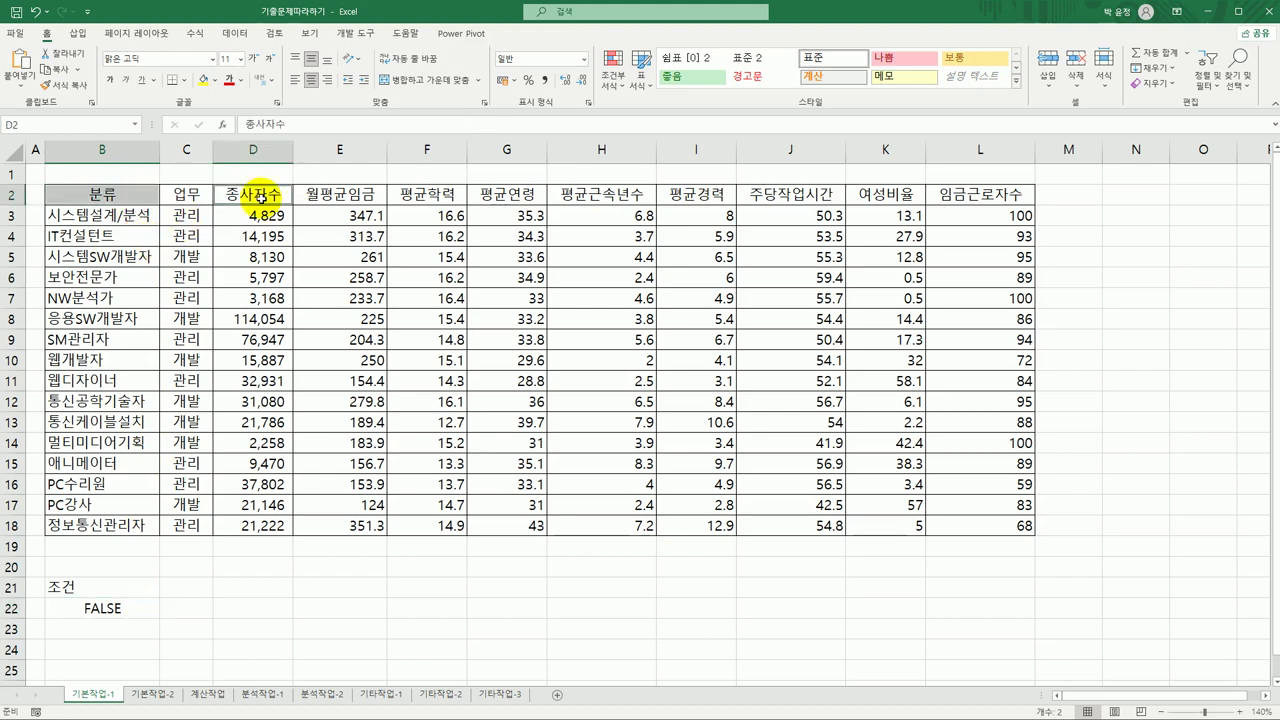
ctrl+click(345, 197)
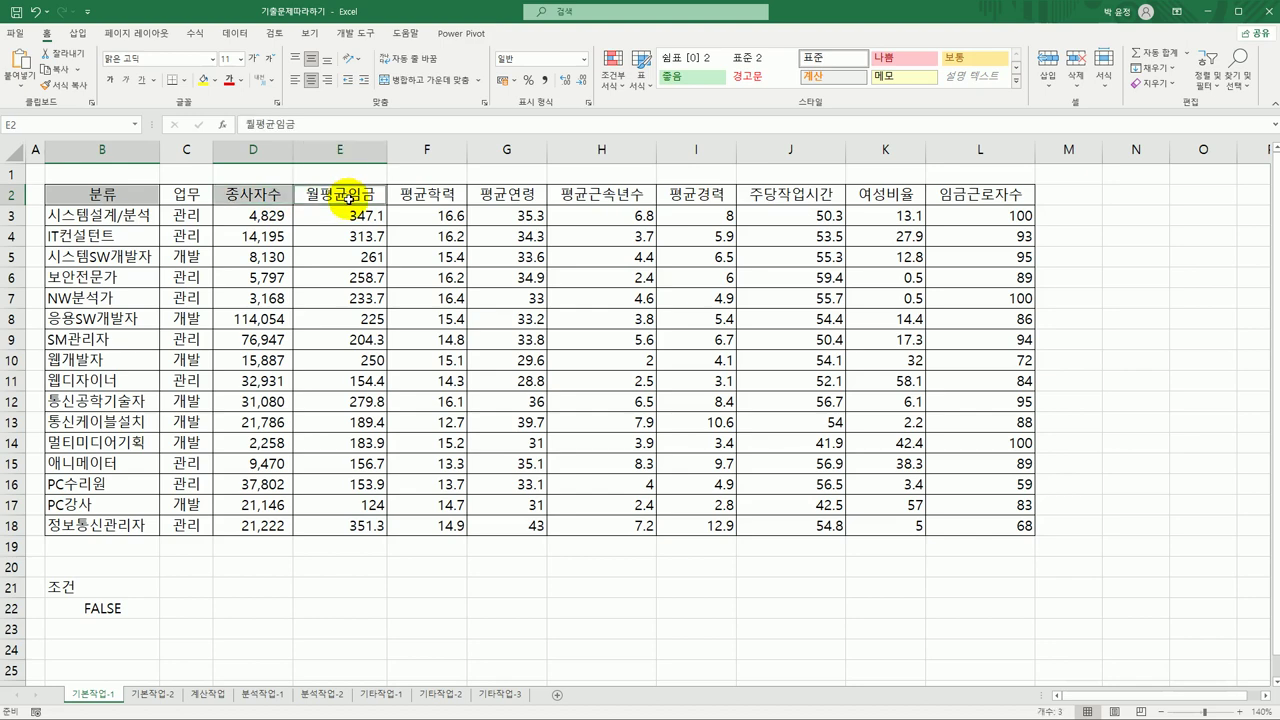
ctrl+click(516, 198)
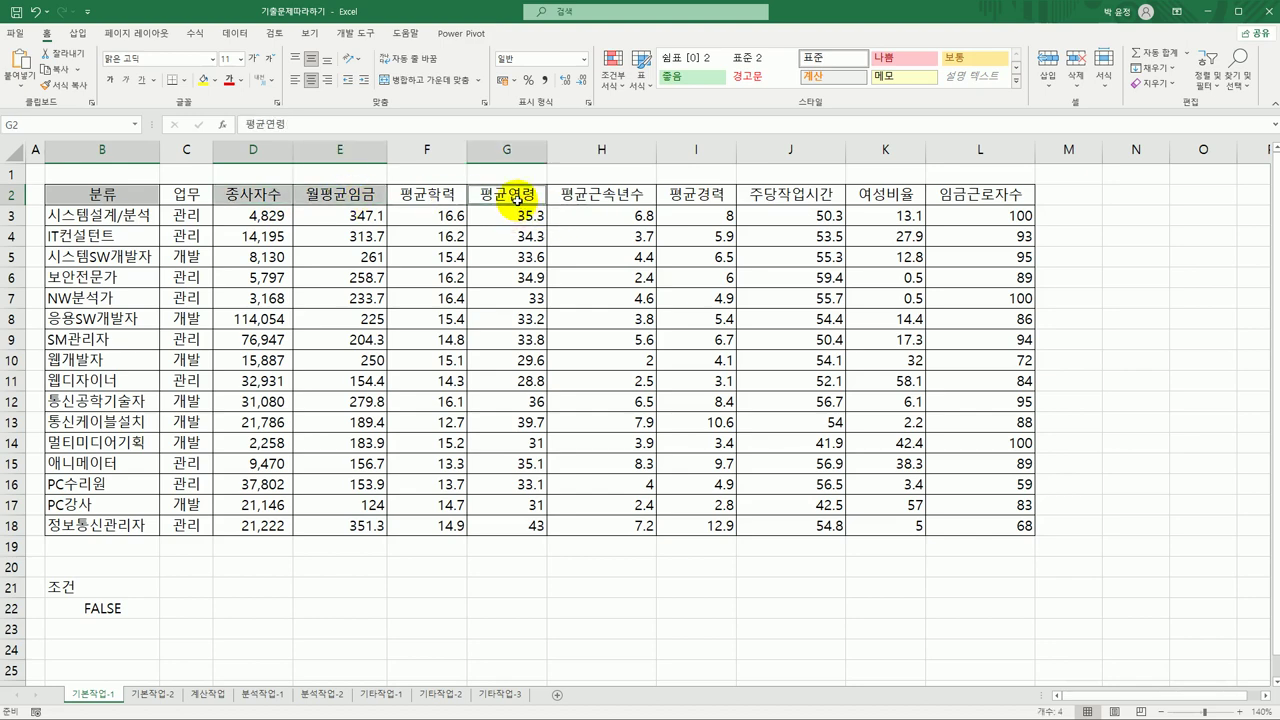
ctrl+click(716, 196)
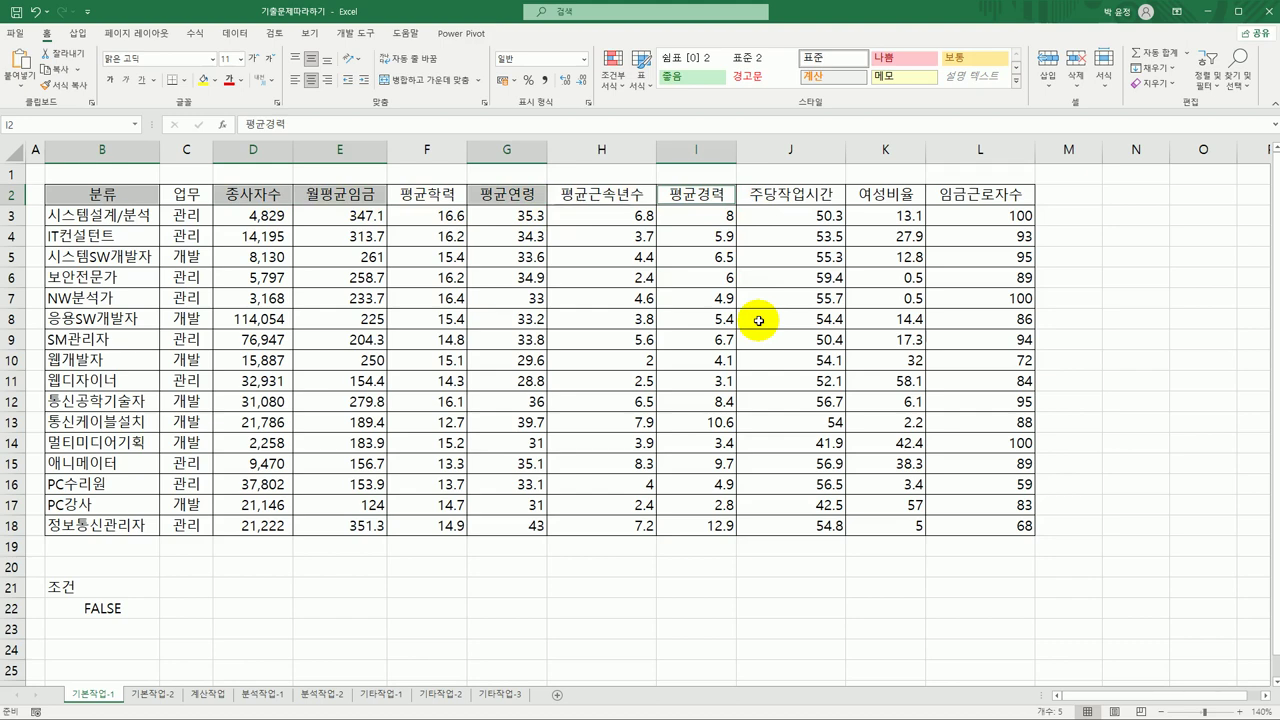
key(ctrl+c)
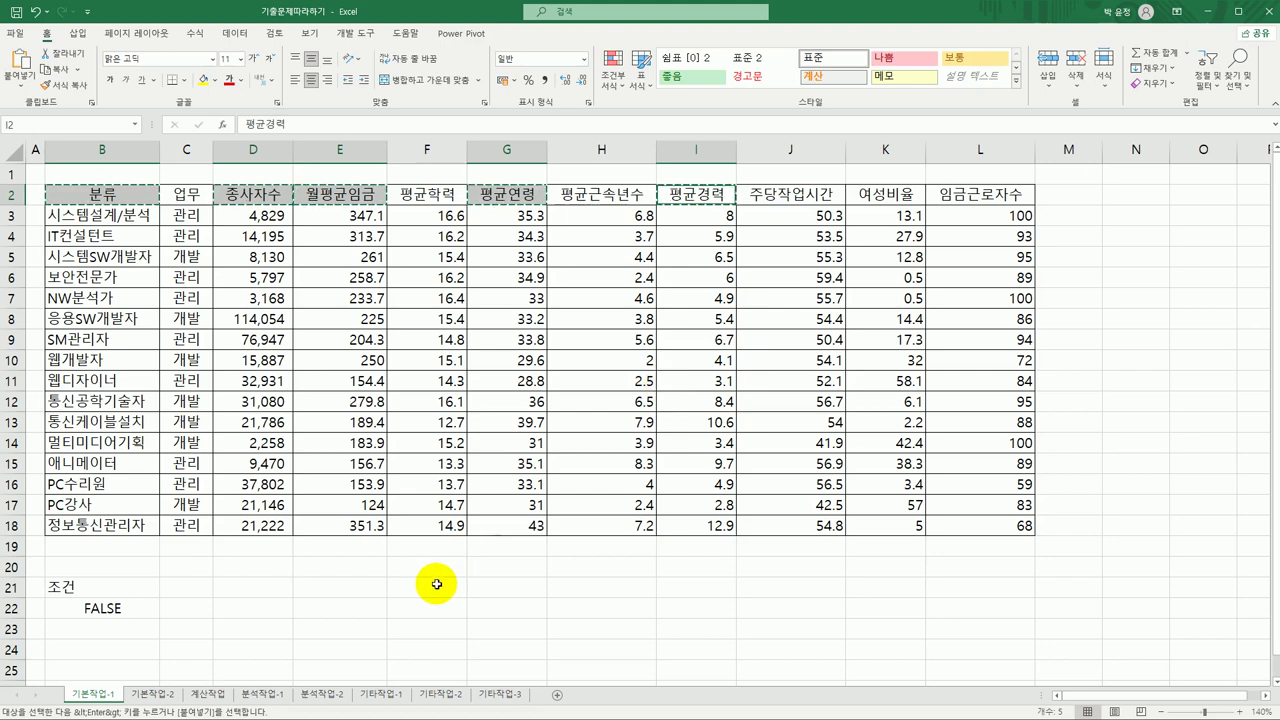
click(114, 651)
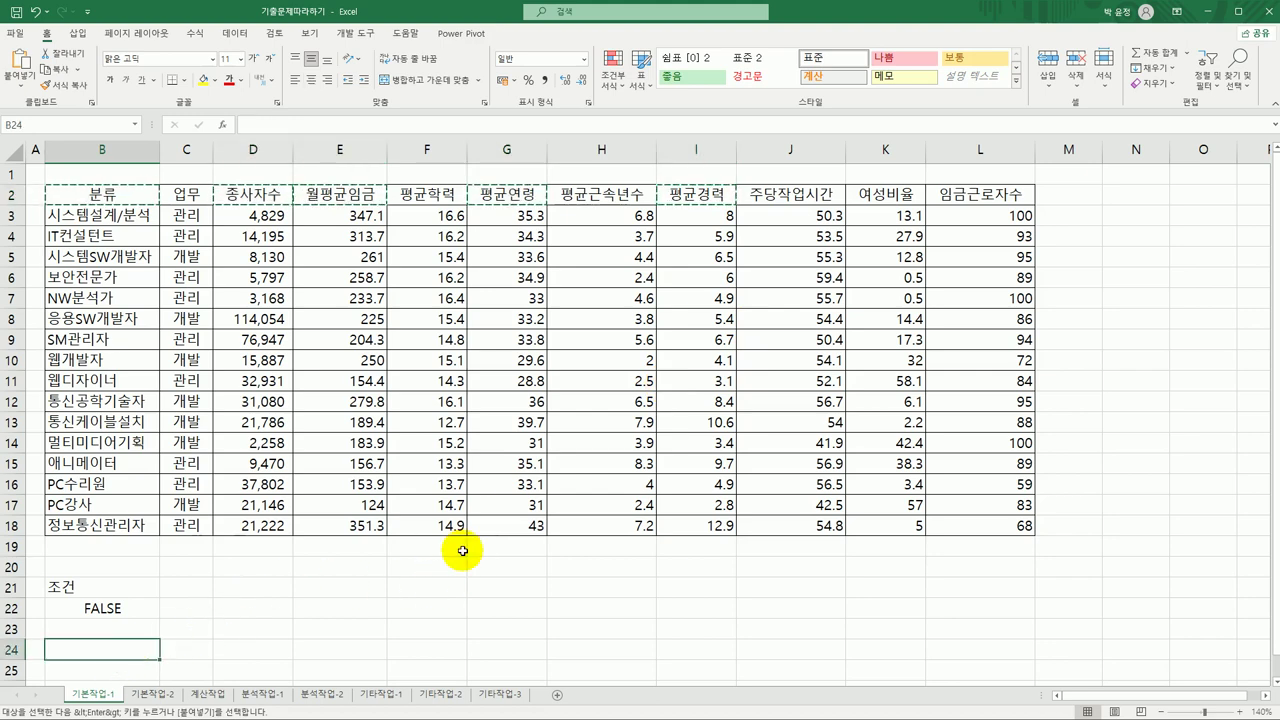
key(ctrl+v)
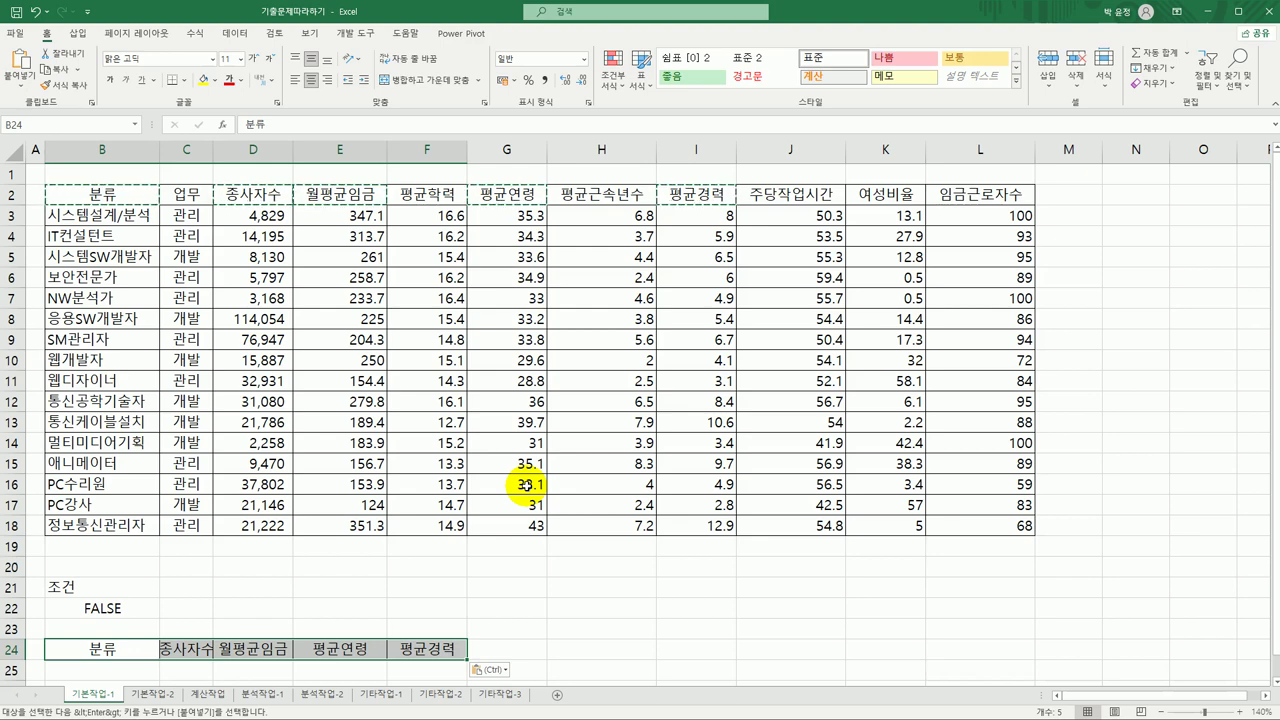
Run an advanced filter on B2:L18 with criteria range B21:B22, copying the matching records to another location, B24:F24
click(415, 258)
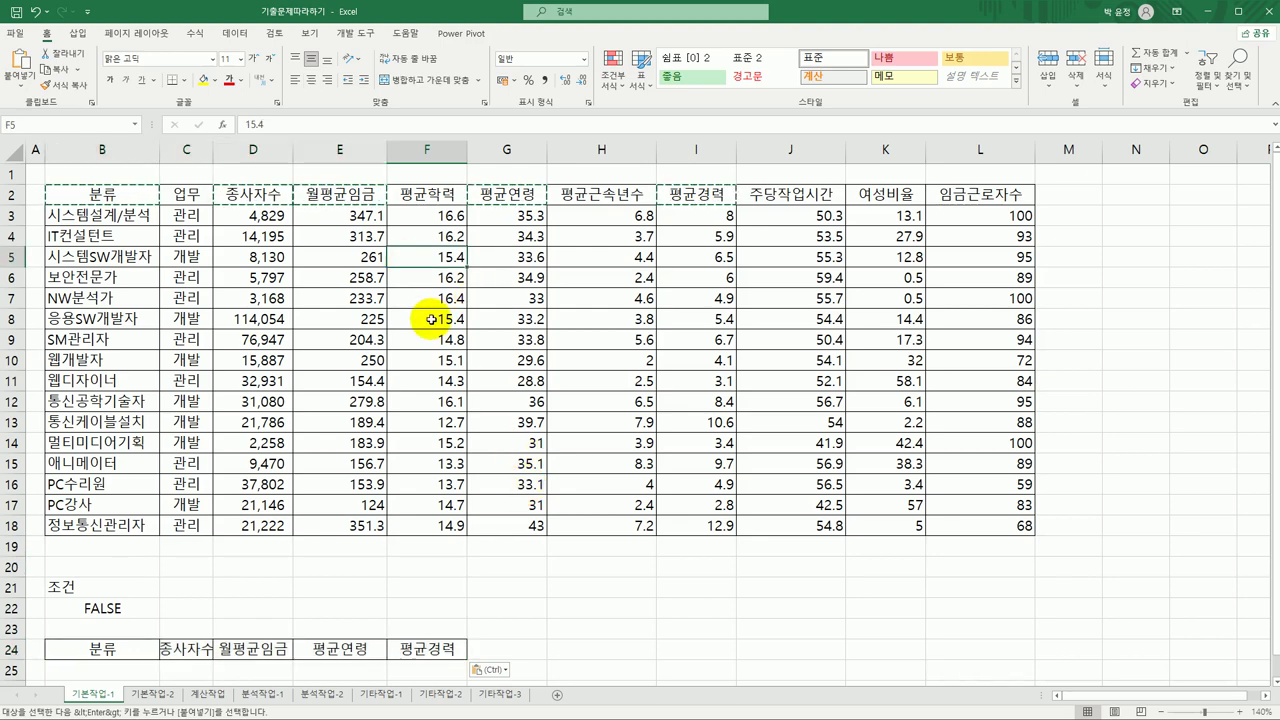
click(236, 33)
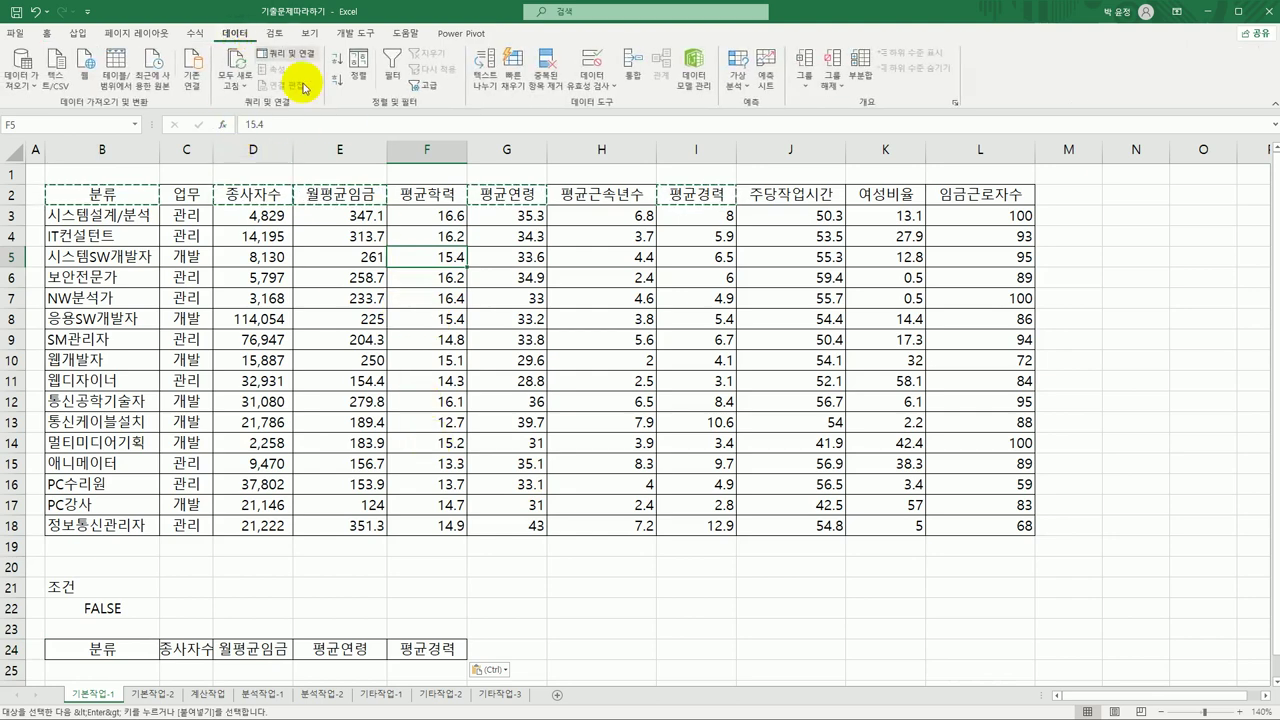
click(429, 88)
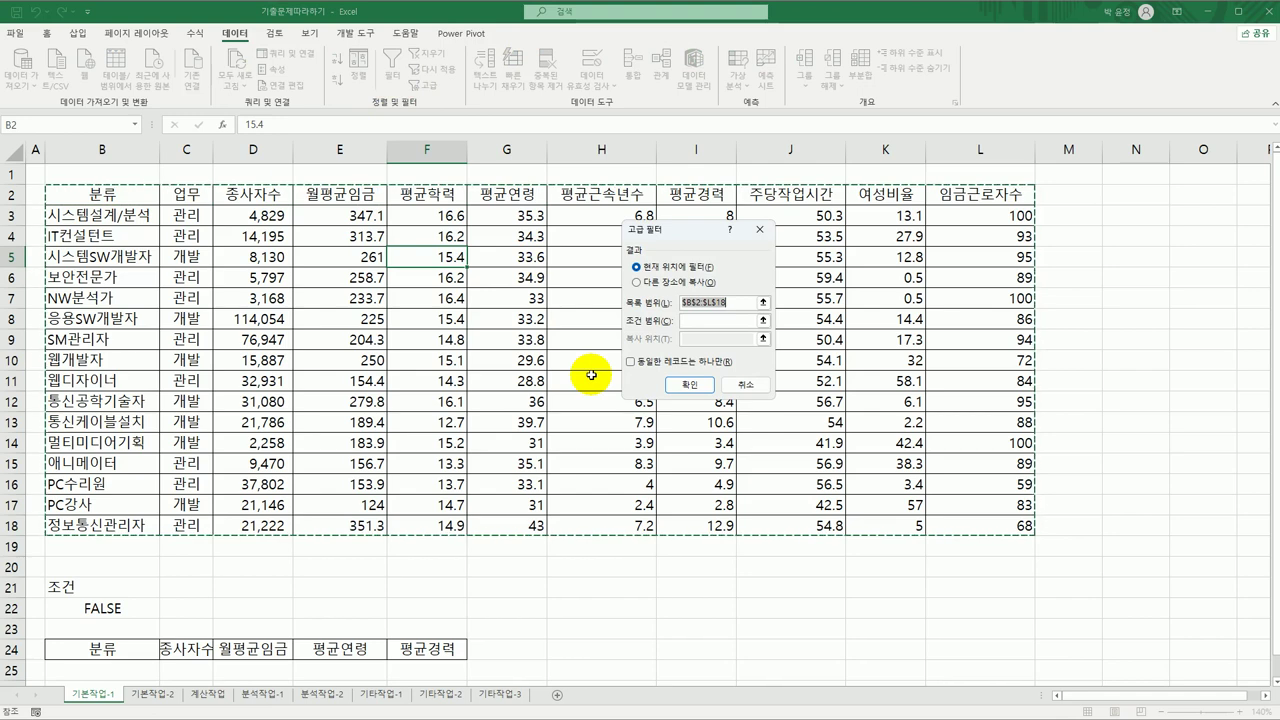
click(705, 324)
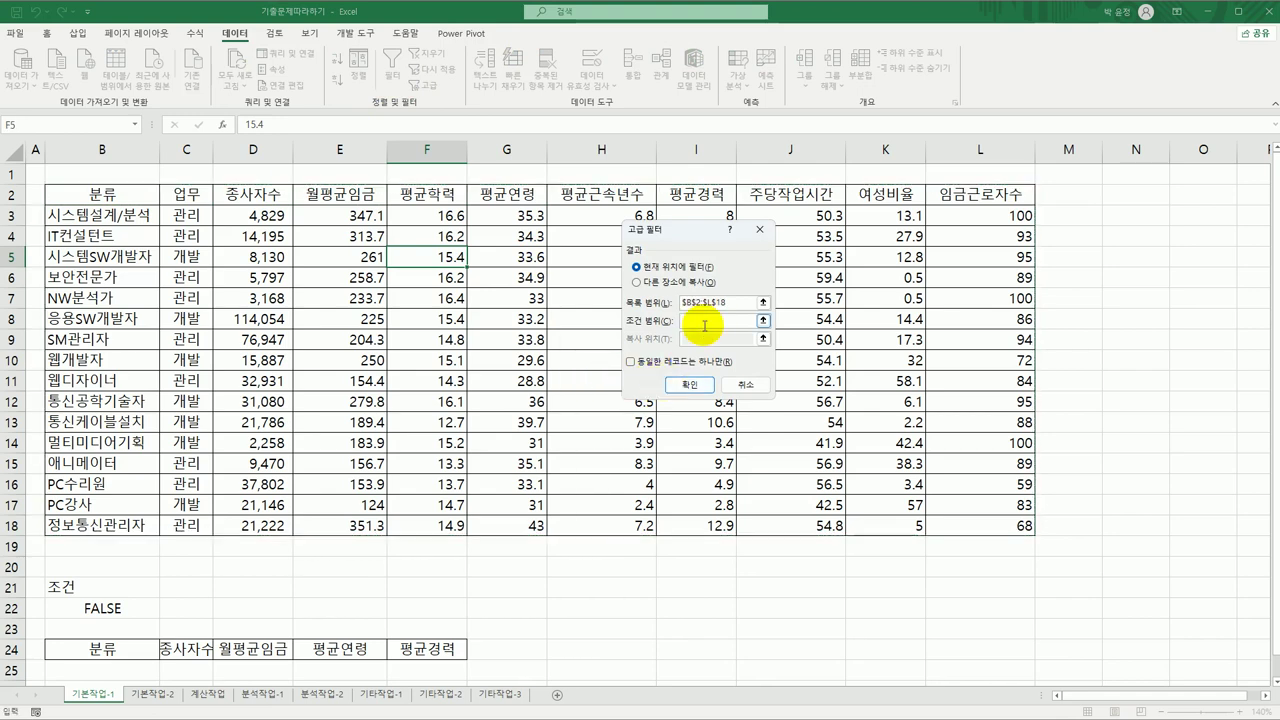
drag(91, 585, 92, 607)
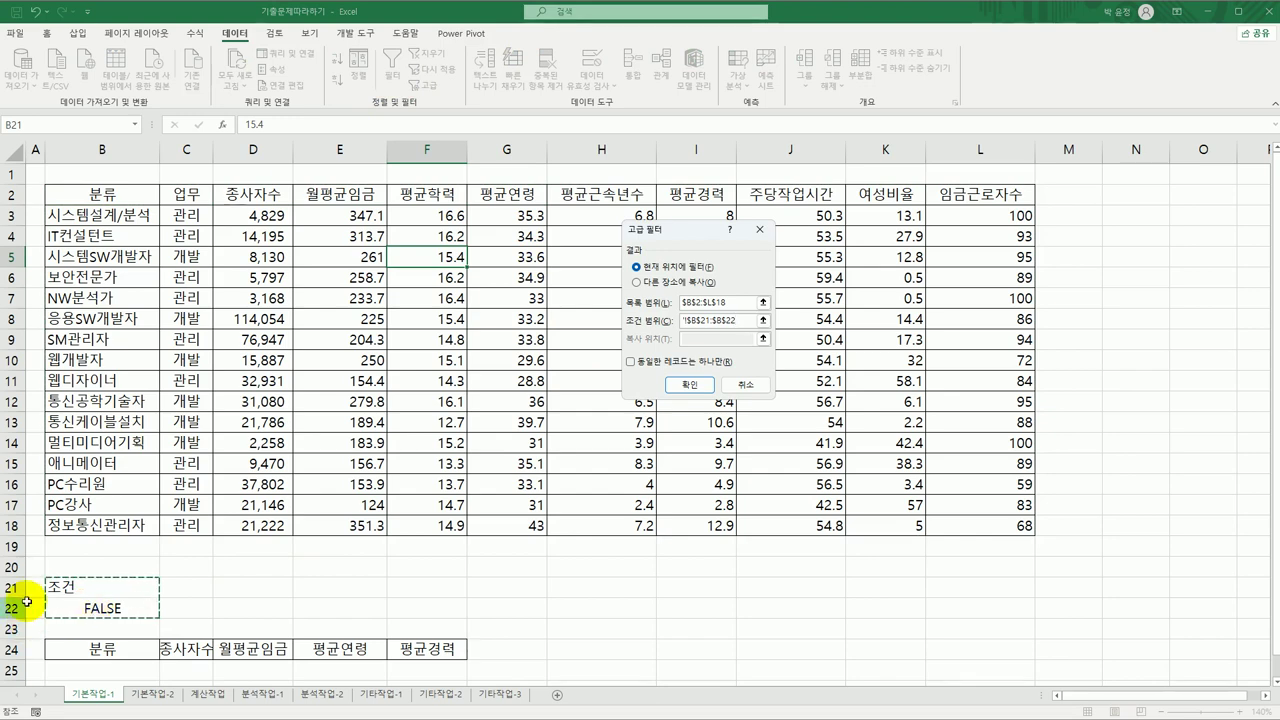
click(660, 283)
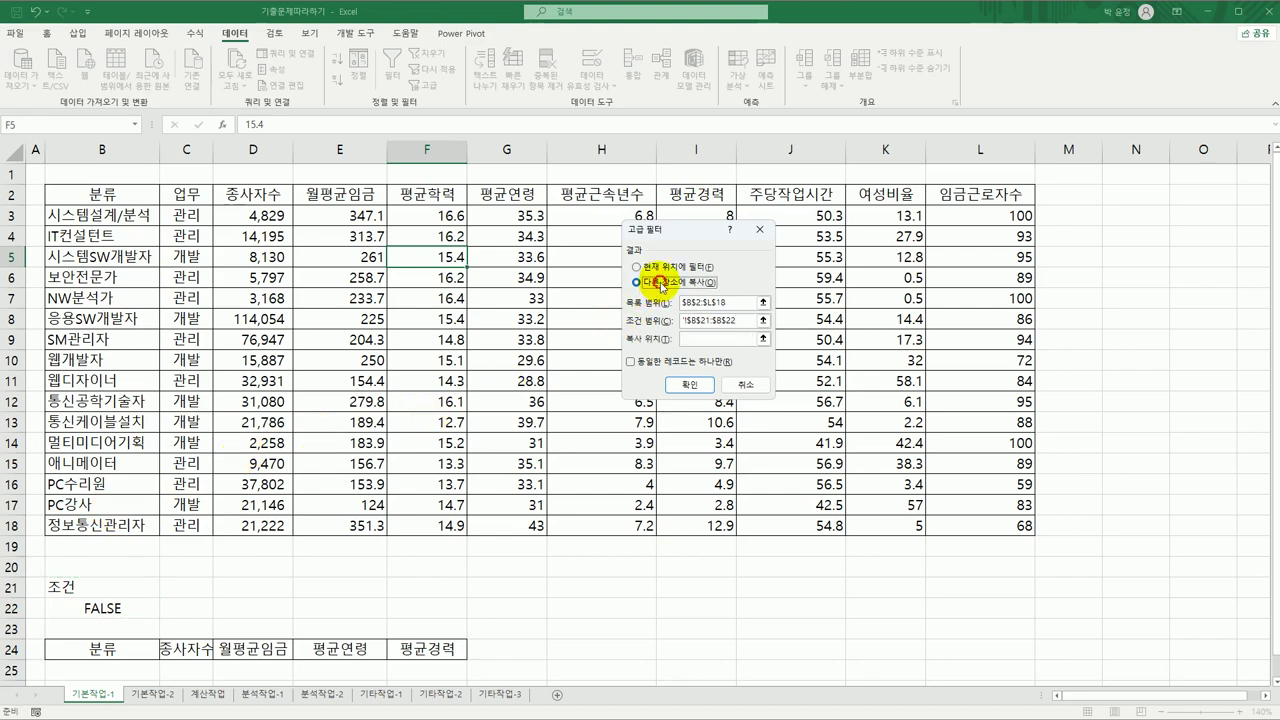
click(694, 340)
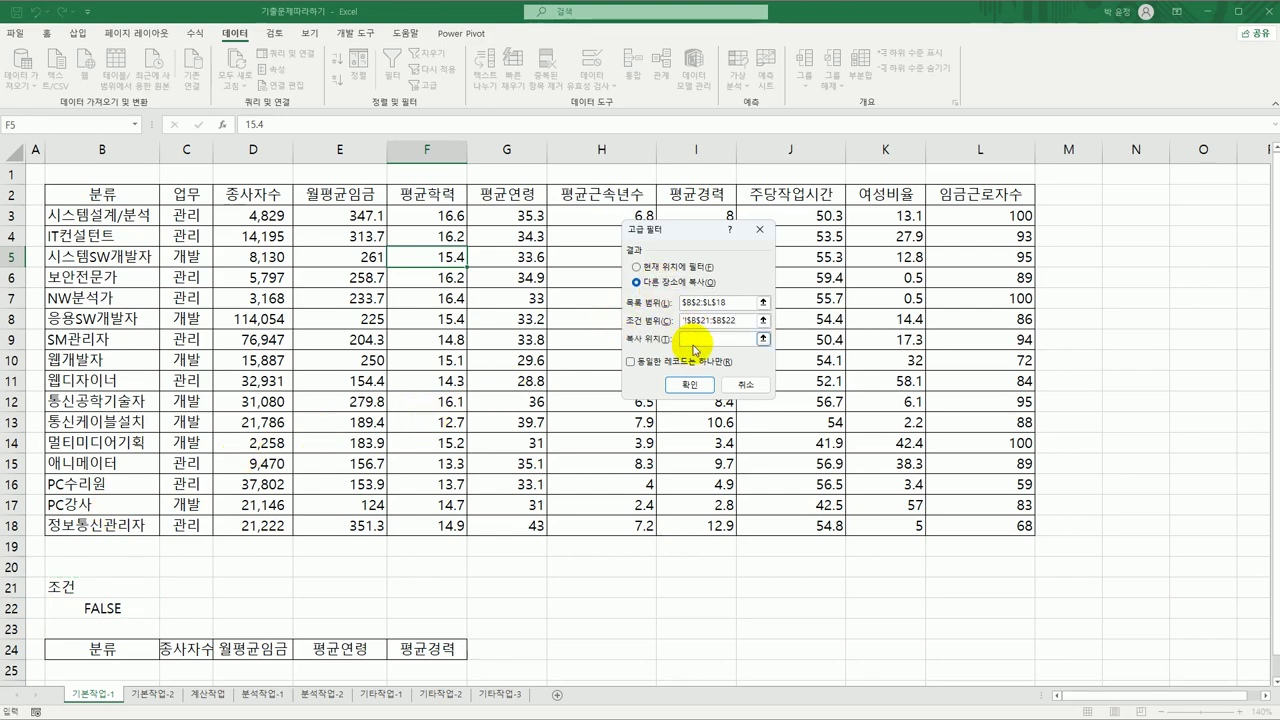
drag(145, 652, 426, 652)
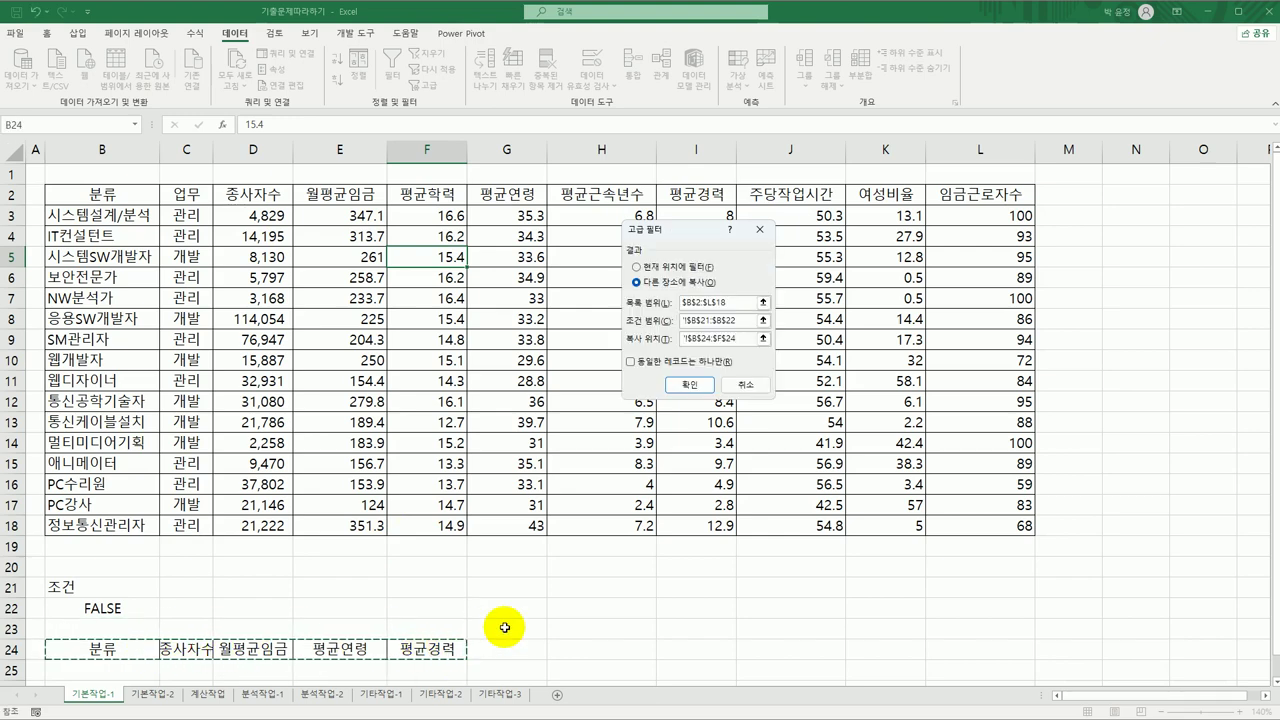
click(704, 388)
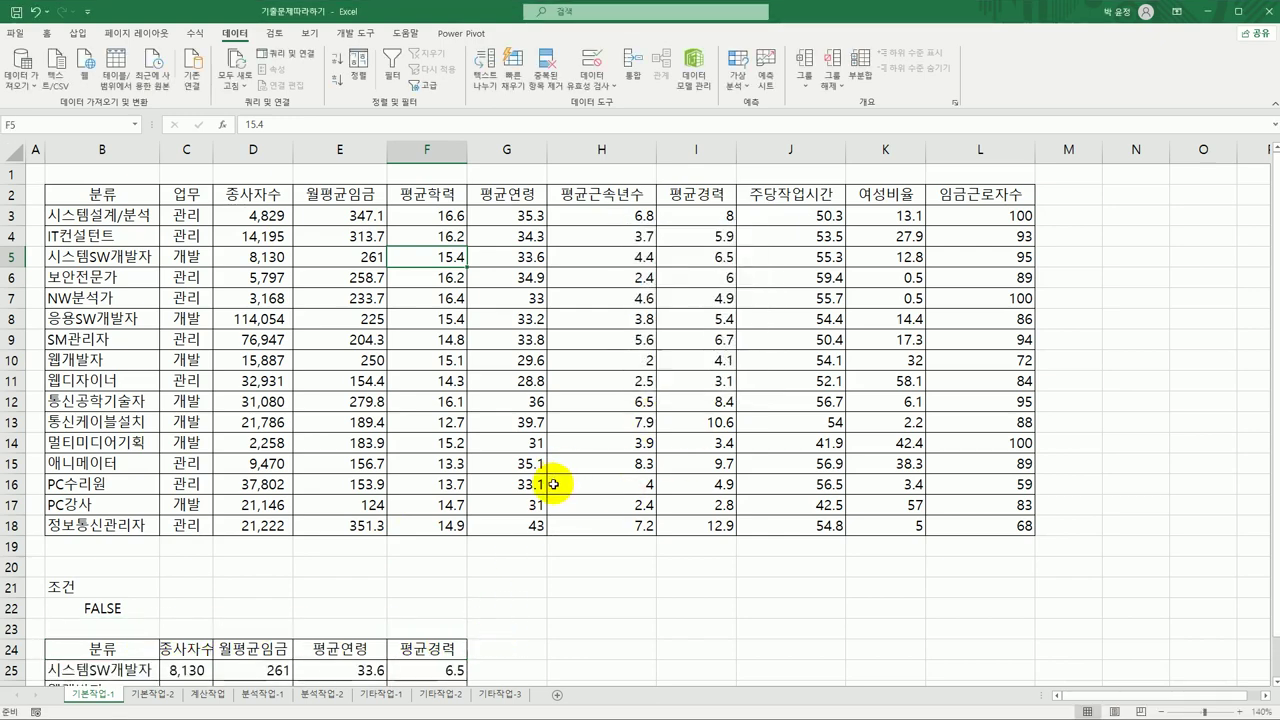
Auto-fit the width of column C to show the extracted 종사자수 values in full
scroll(543, 480, down, 3)
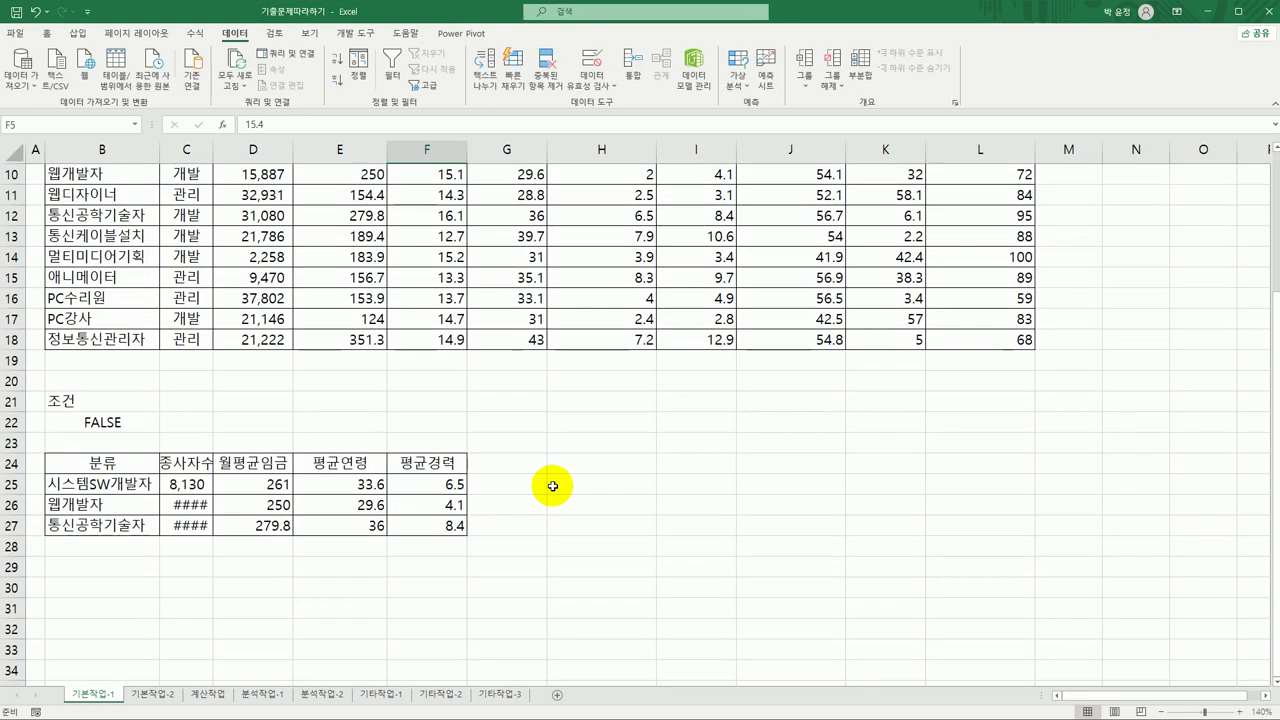
double_click(213, 149)
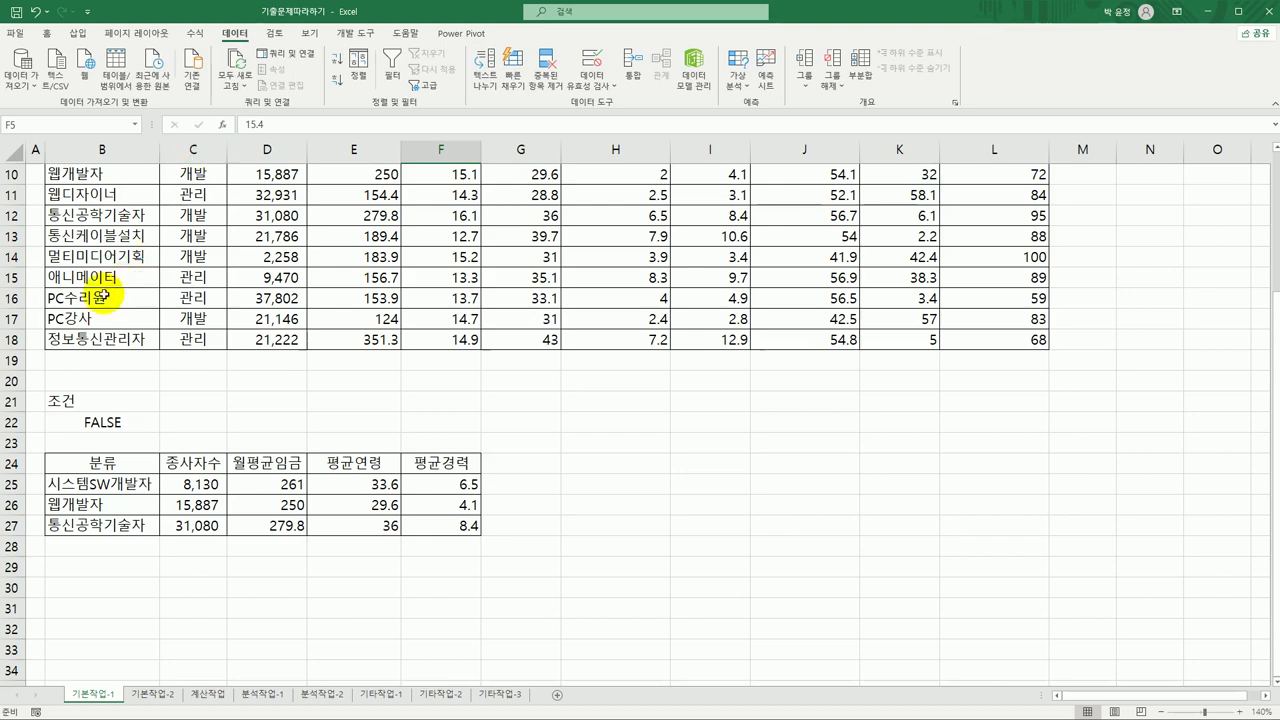
scroll(106, 285, up, 3)
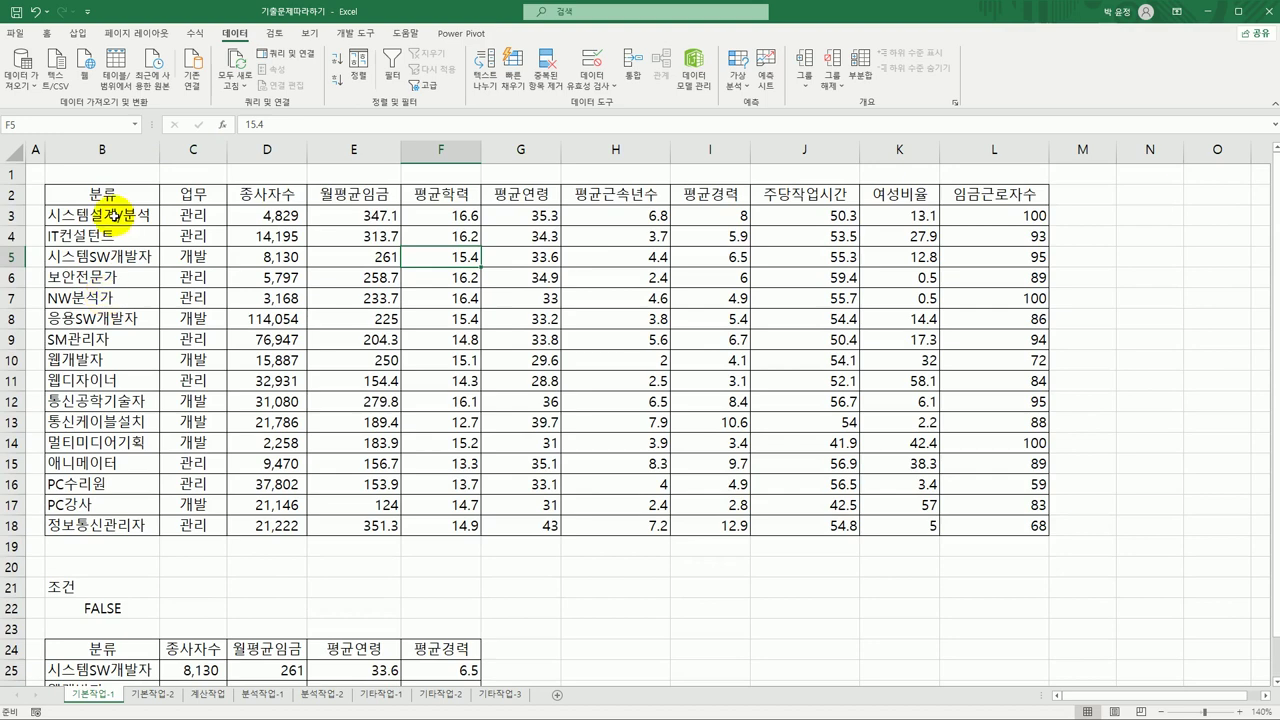
drag(112, 215, 978, 536)
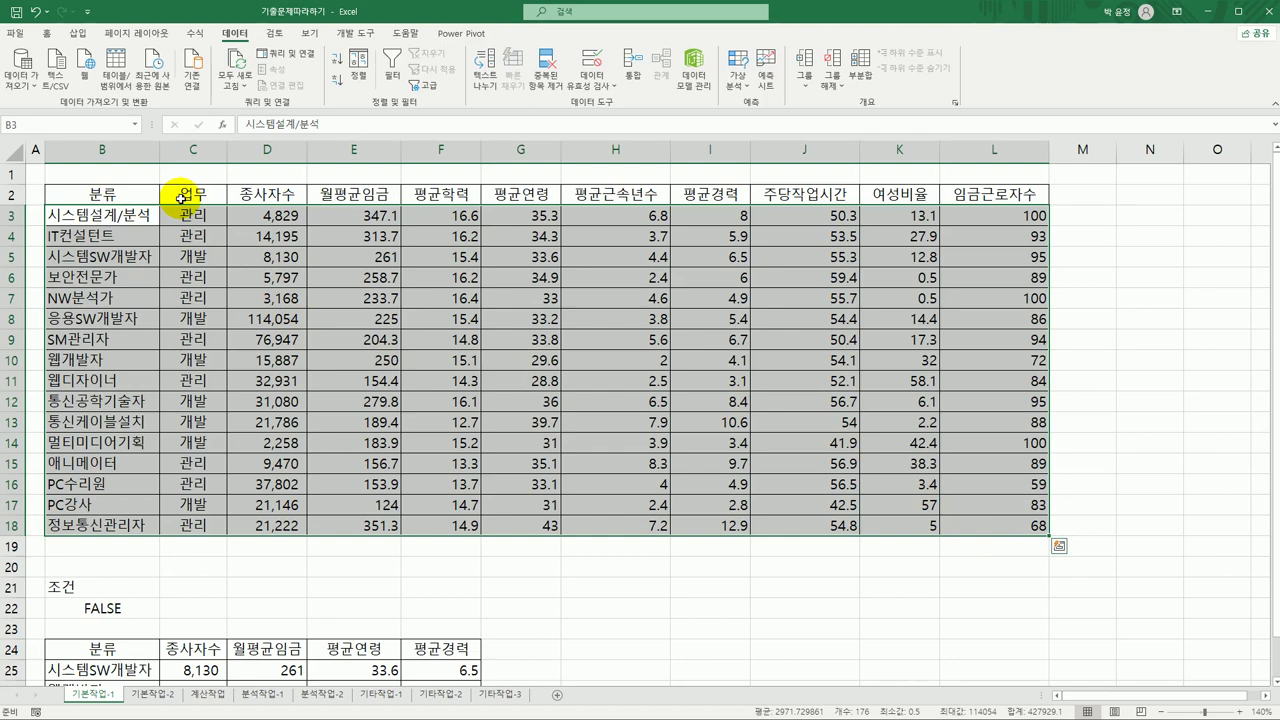
click(962, 527)
drag(962, 527, 107, 222)
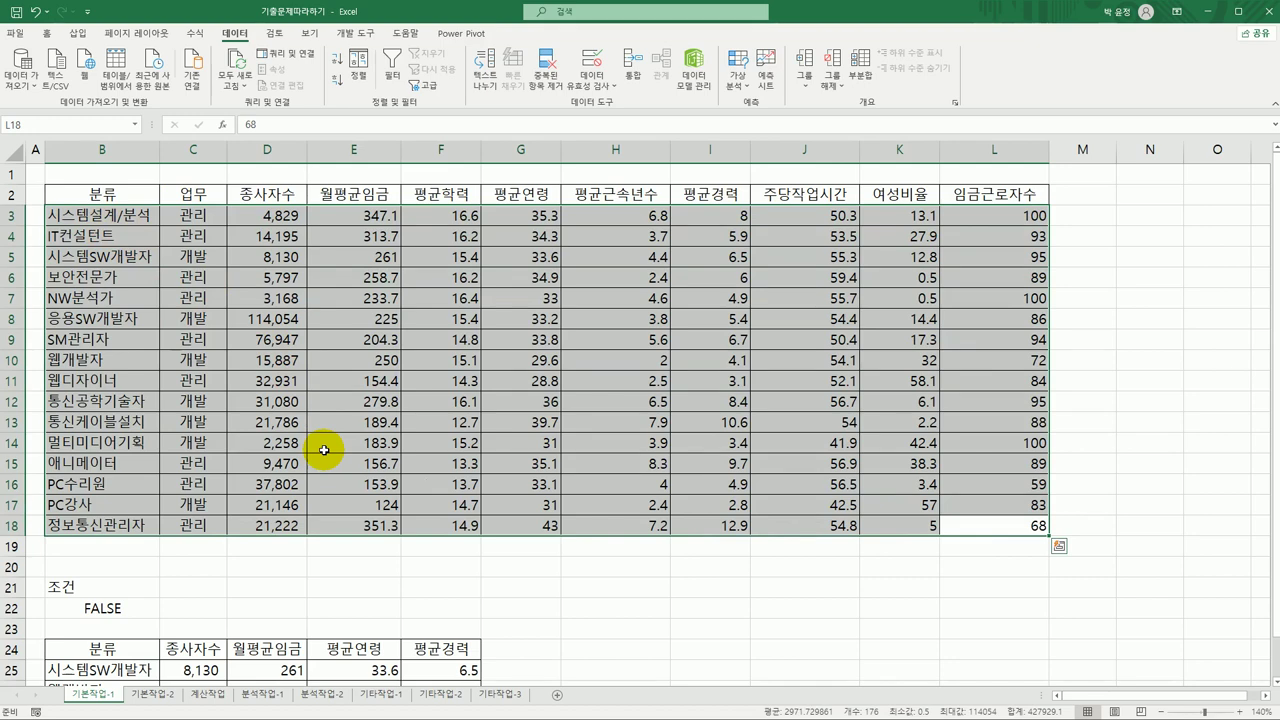
click(128, 218)
drag(120, 196, 978, 193)
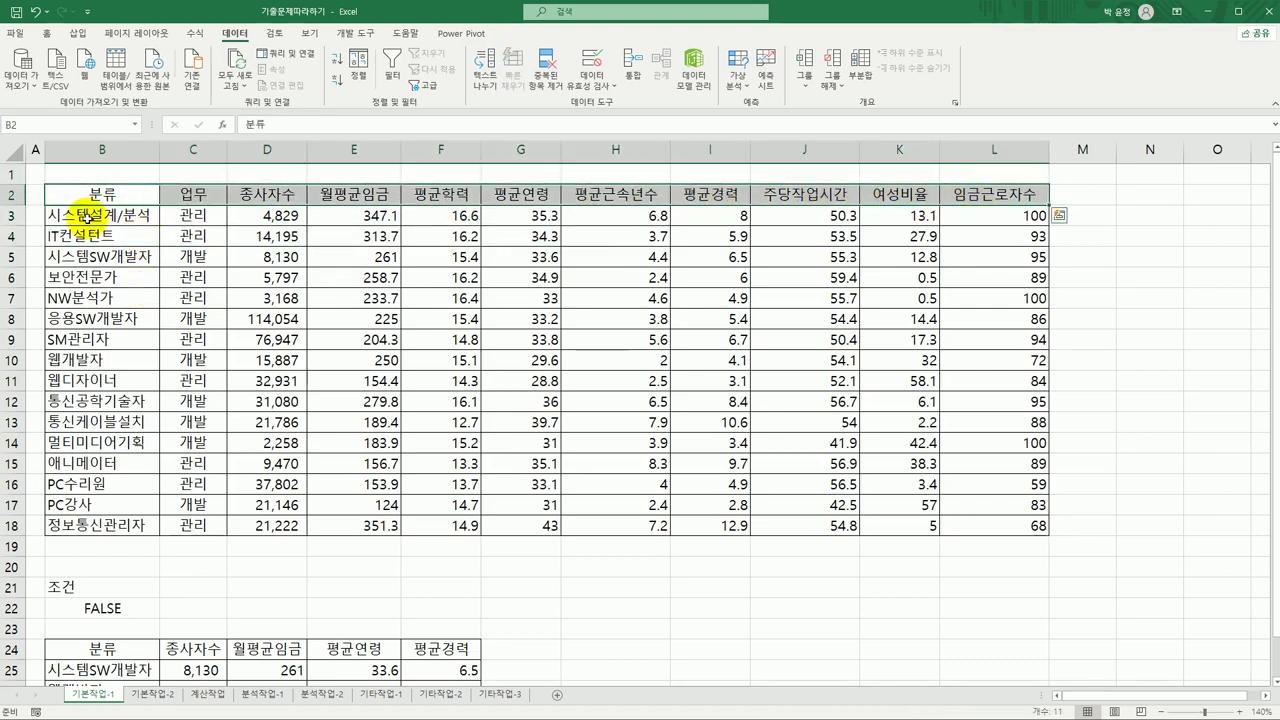
Start a new conditional formatting rule for B3:L18 that uses a formula to determine which cells to format
click(74, 215)
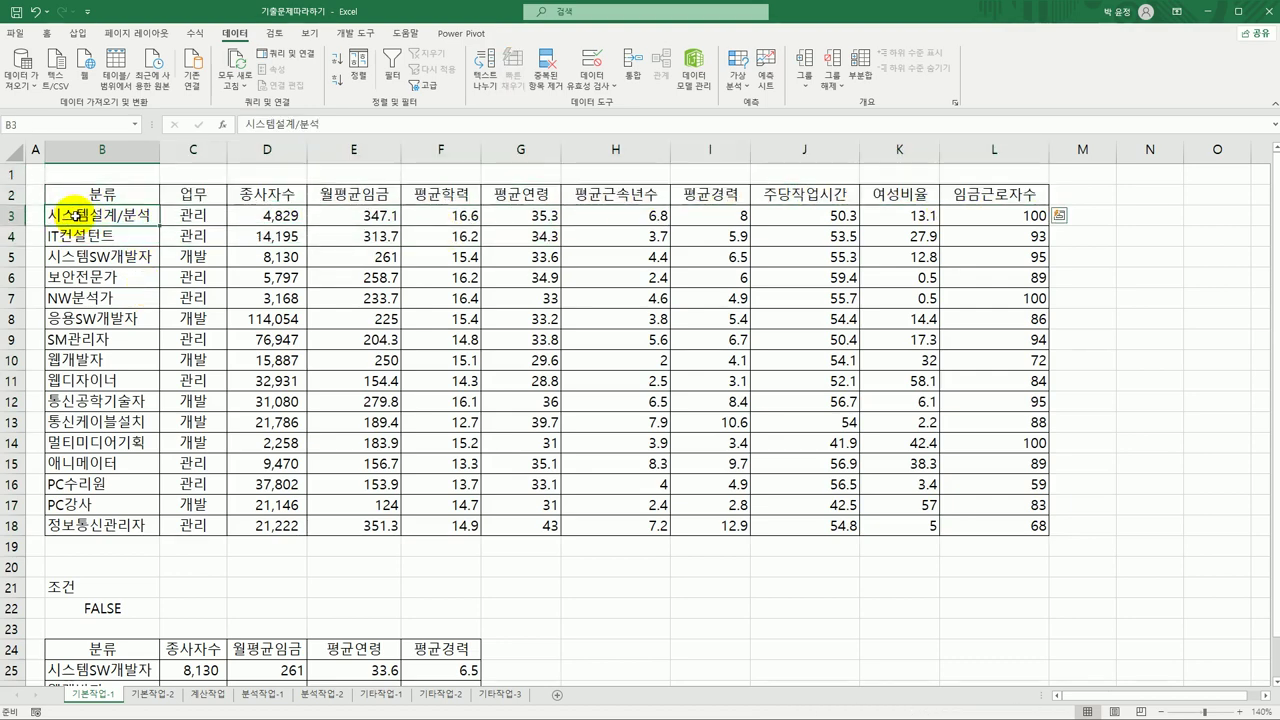
drag(74, 215, 977, 520)
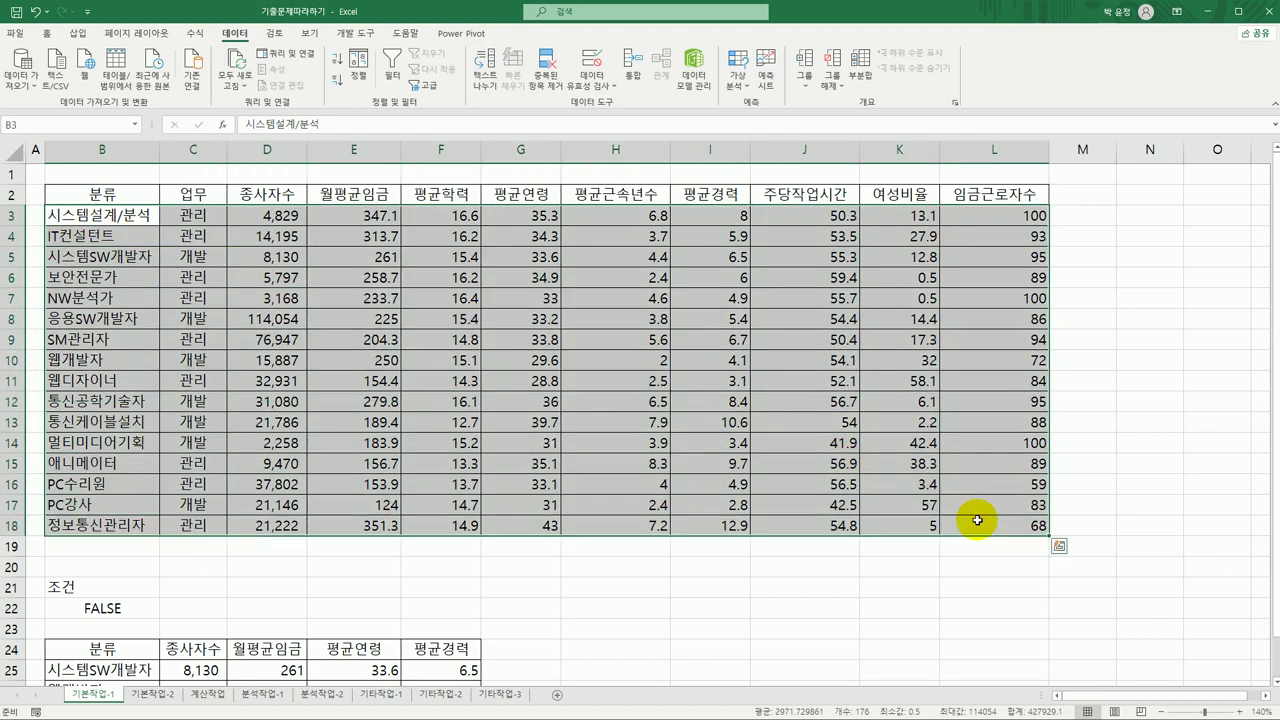
click(46, 34)
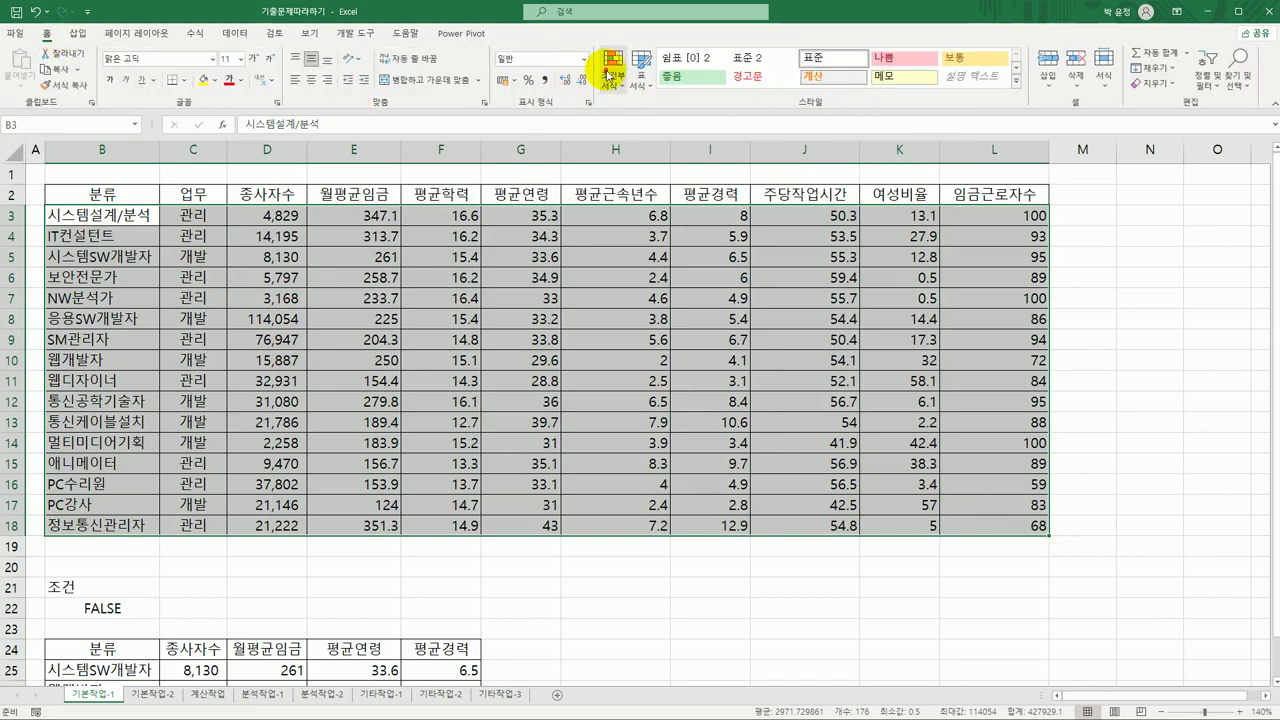
click(609, 68)
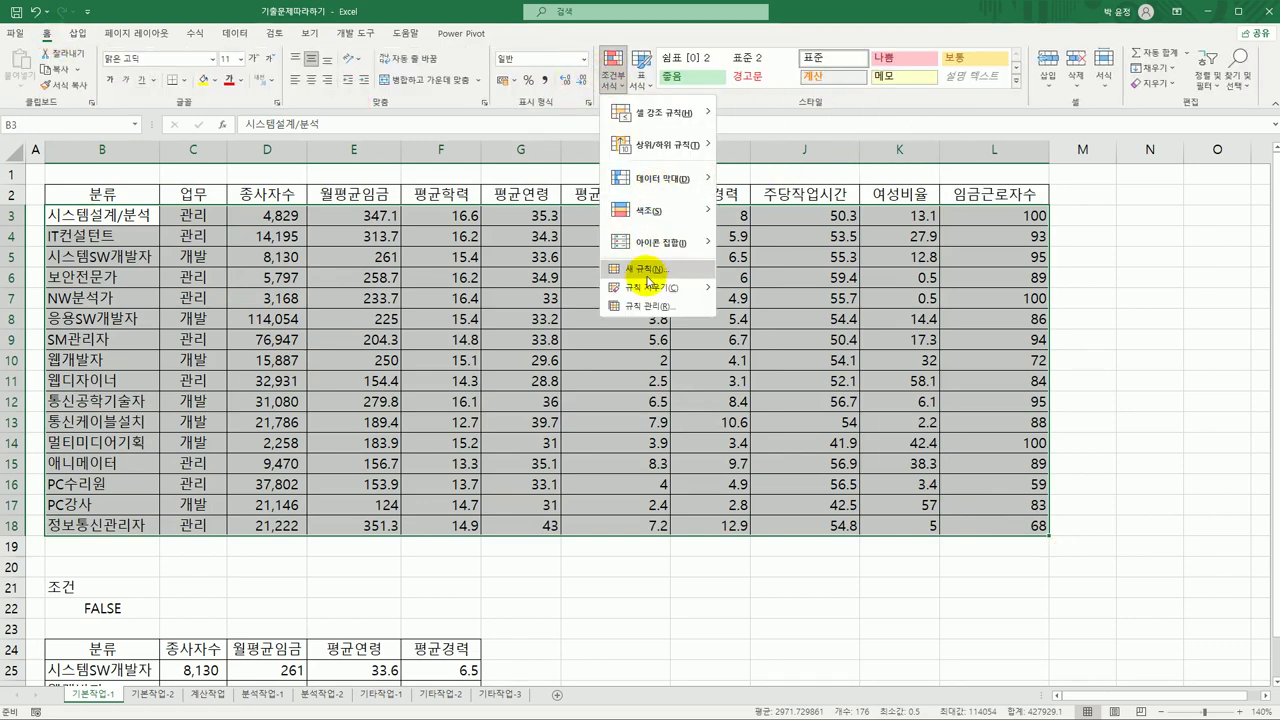
click(648, 276)
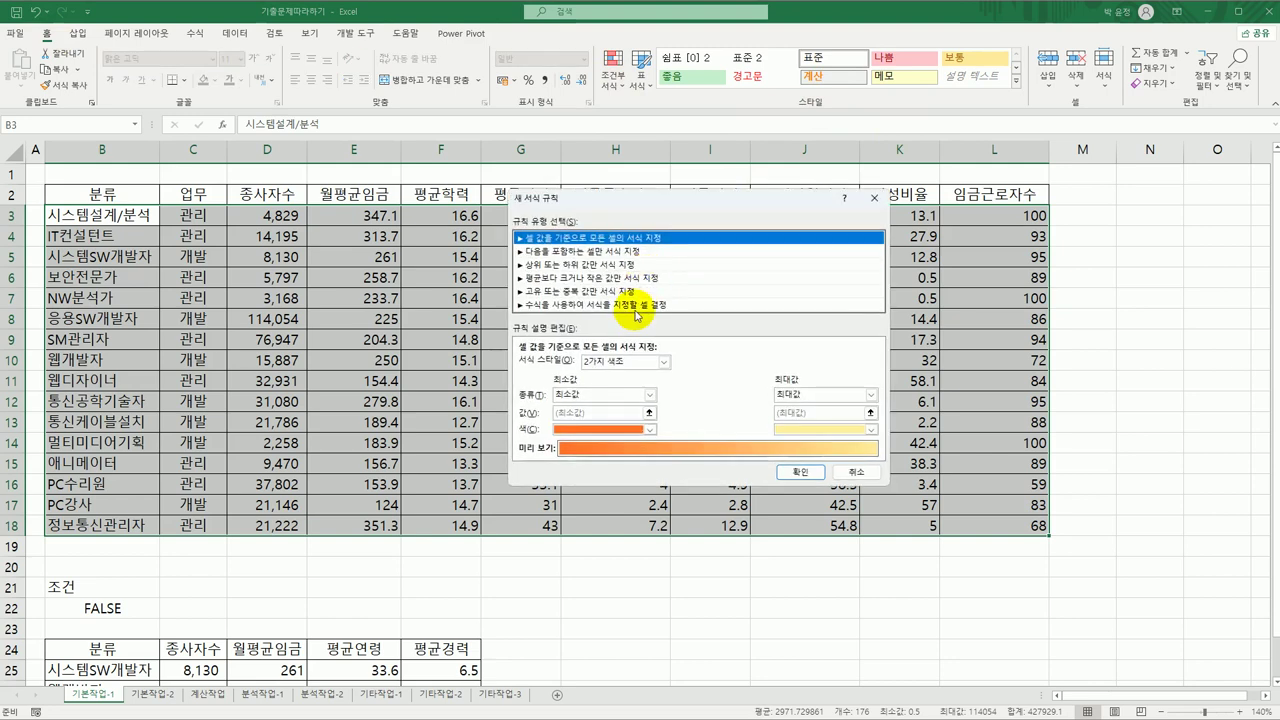
click(636, 305)
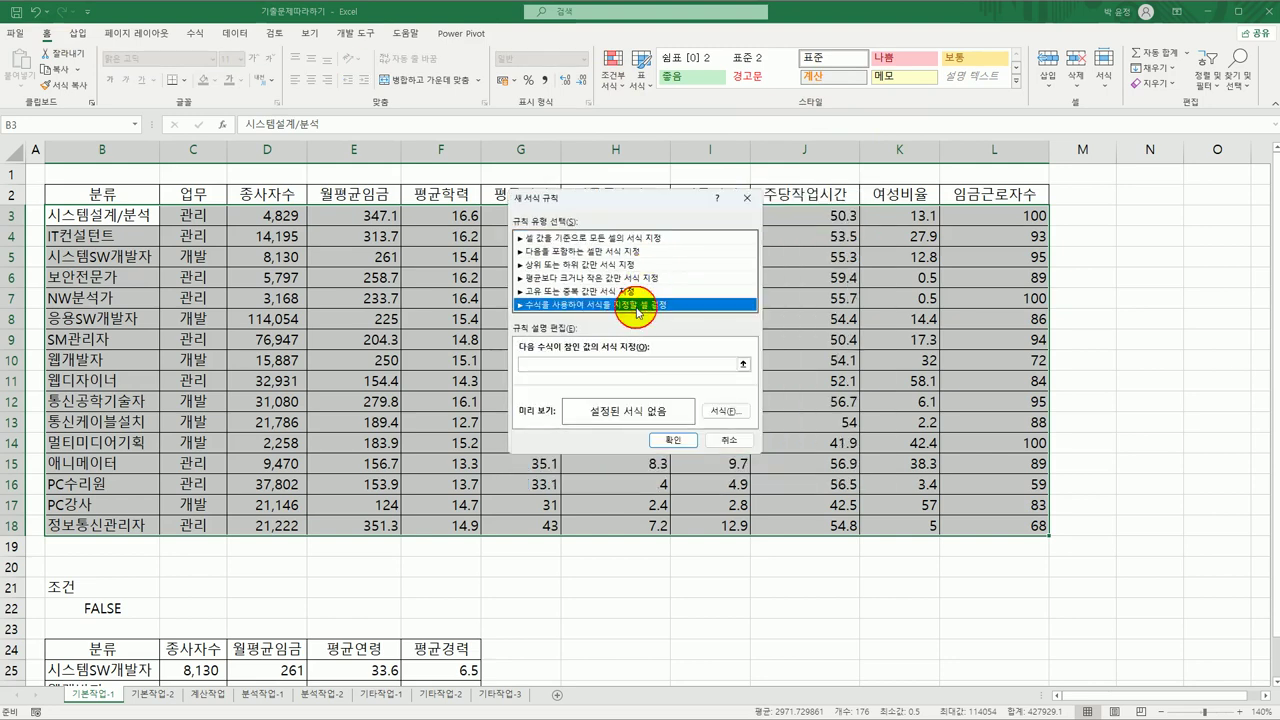
Begin the rule's OR formula with the first condition $G3=MAX($G$3:$G$18), locking only the column of G3
click(632, 364)
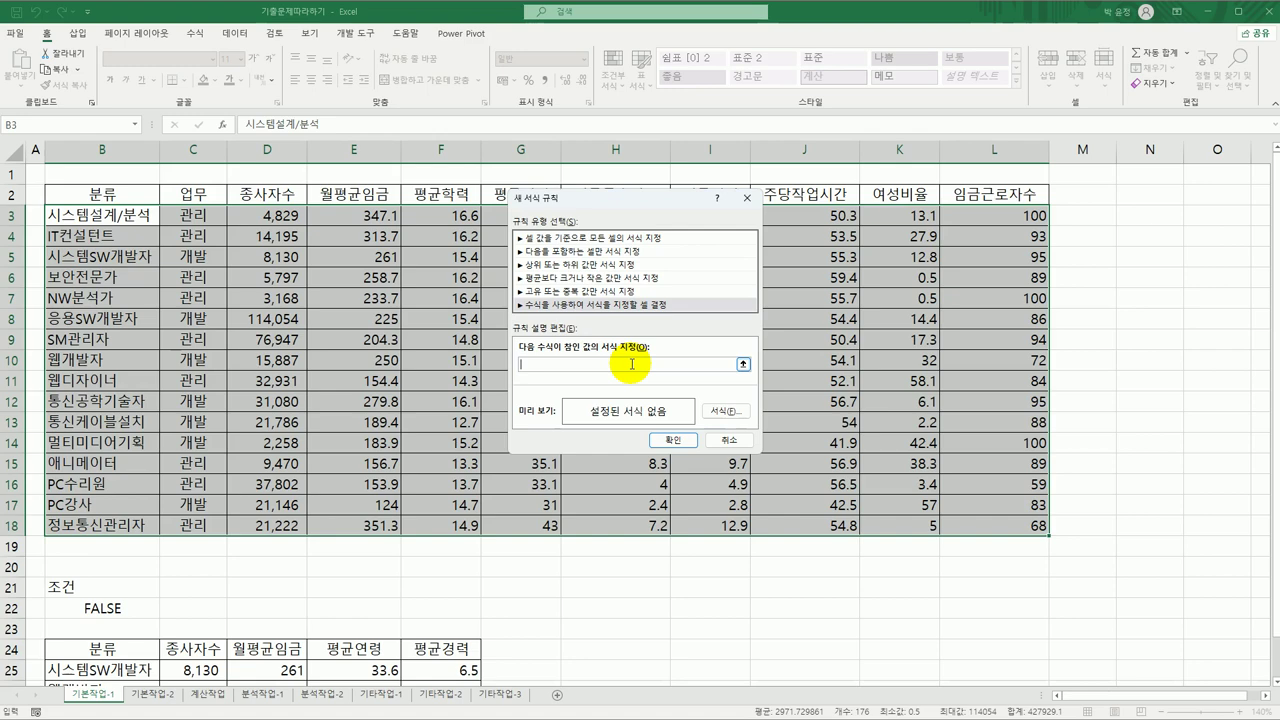
text(=or()
drag(648, 198, 795, 241)
click(527, 216)
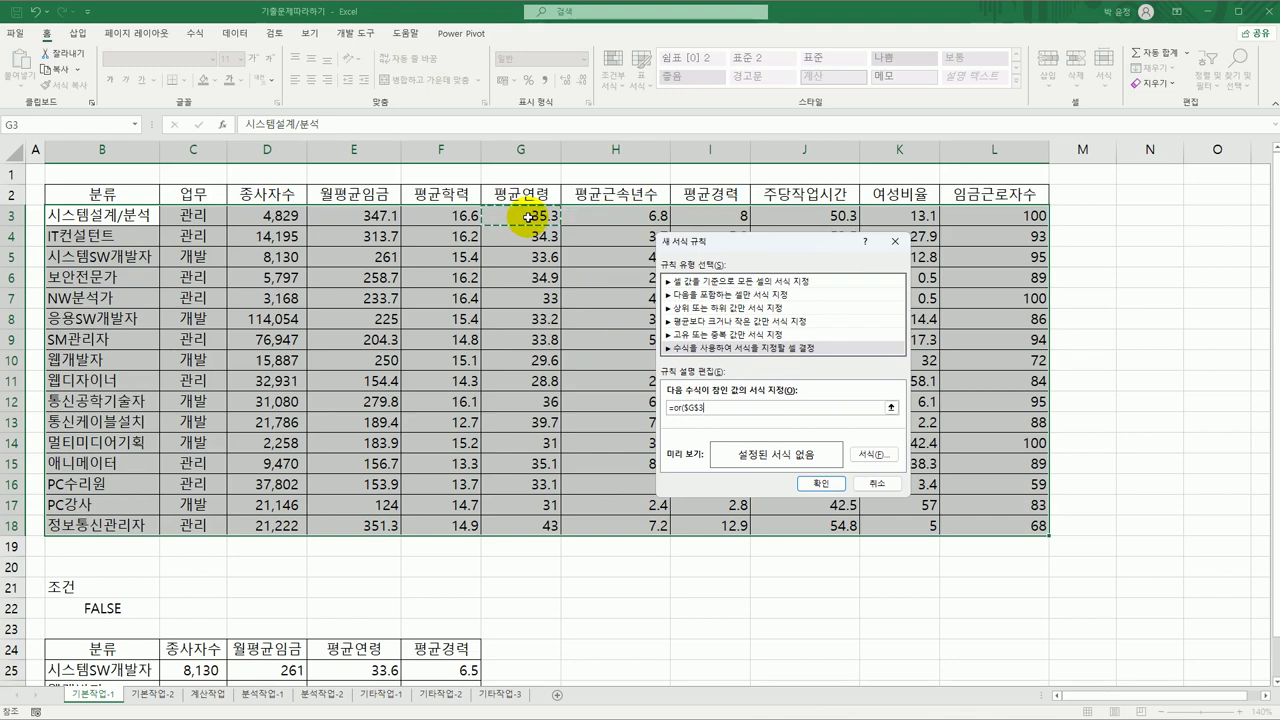
key(F4)
key(F4)
text(=max()
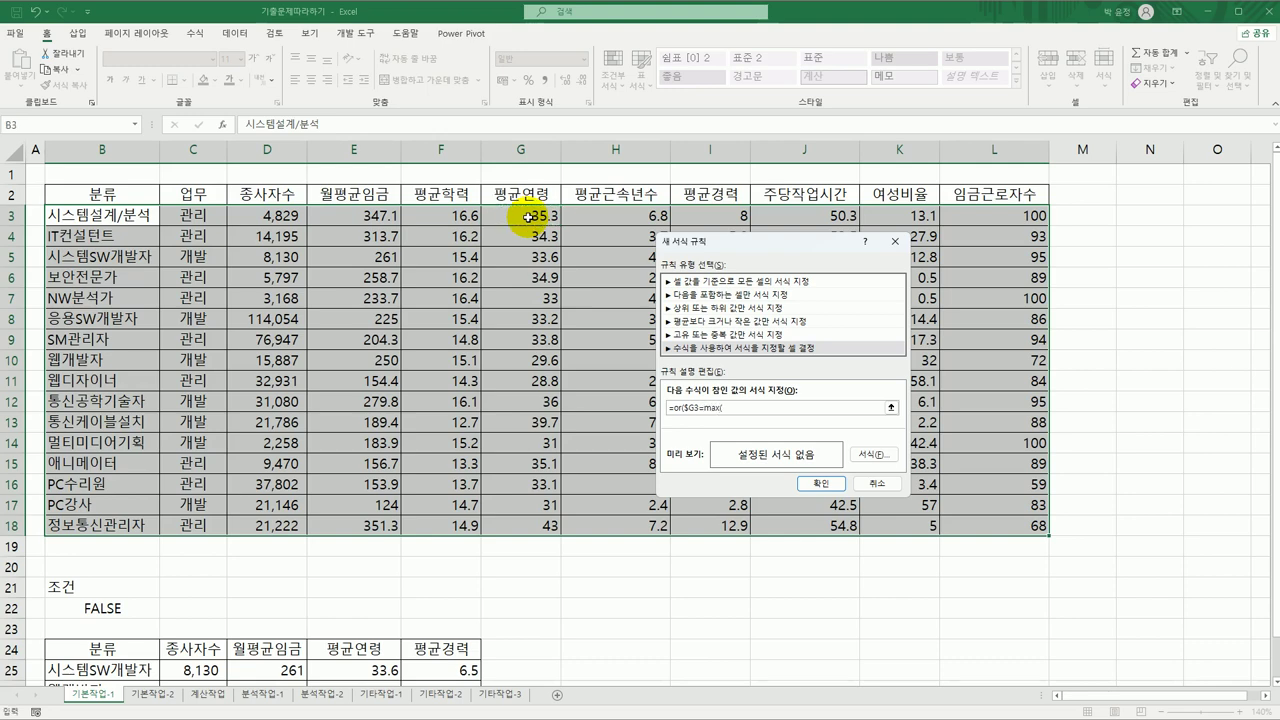
drag(527, 216, 522, 522)
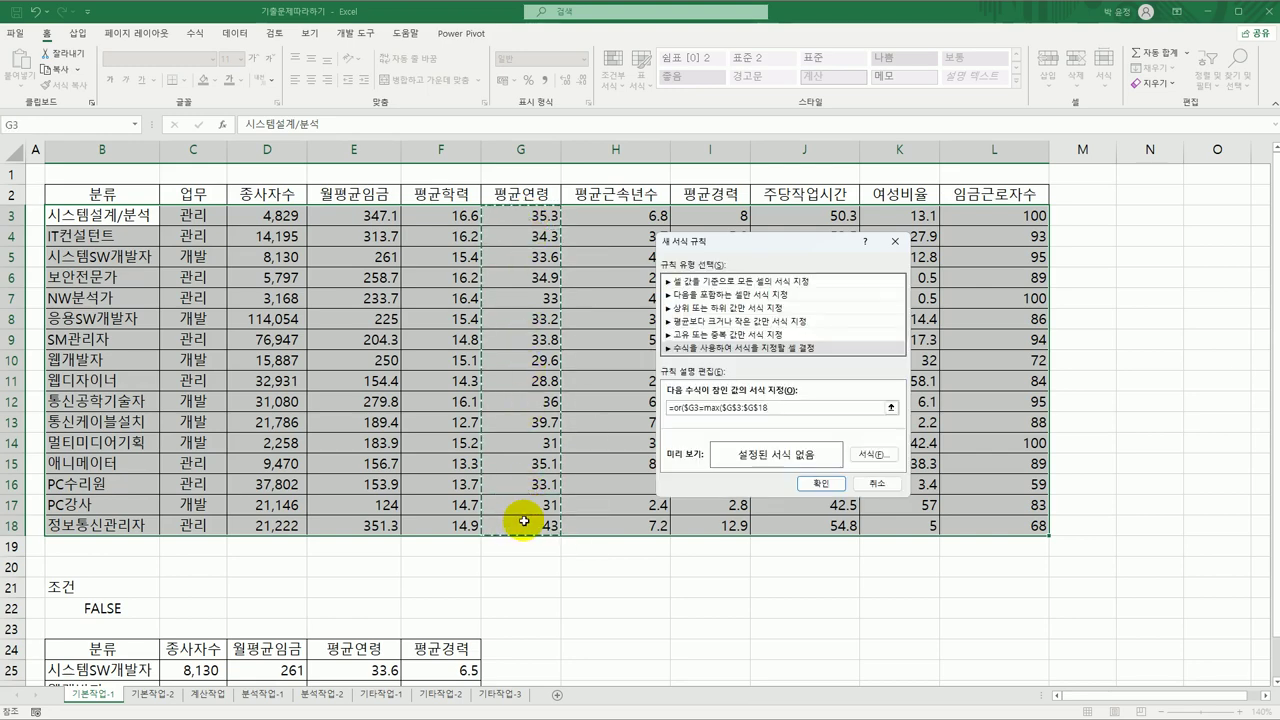
text(),)
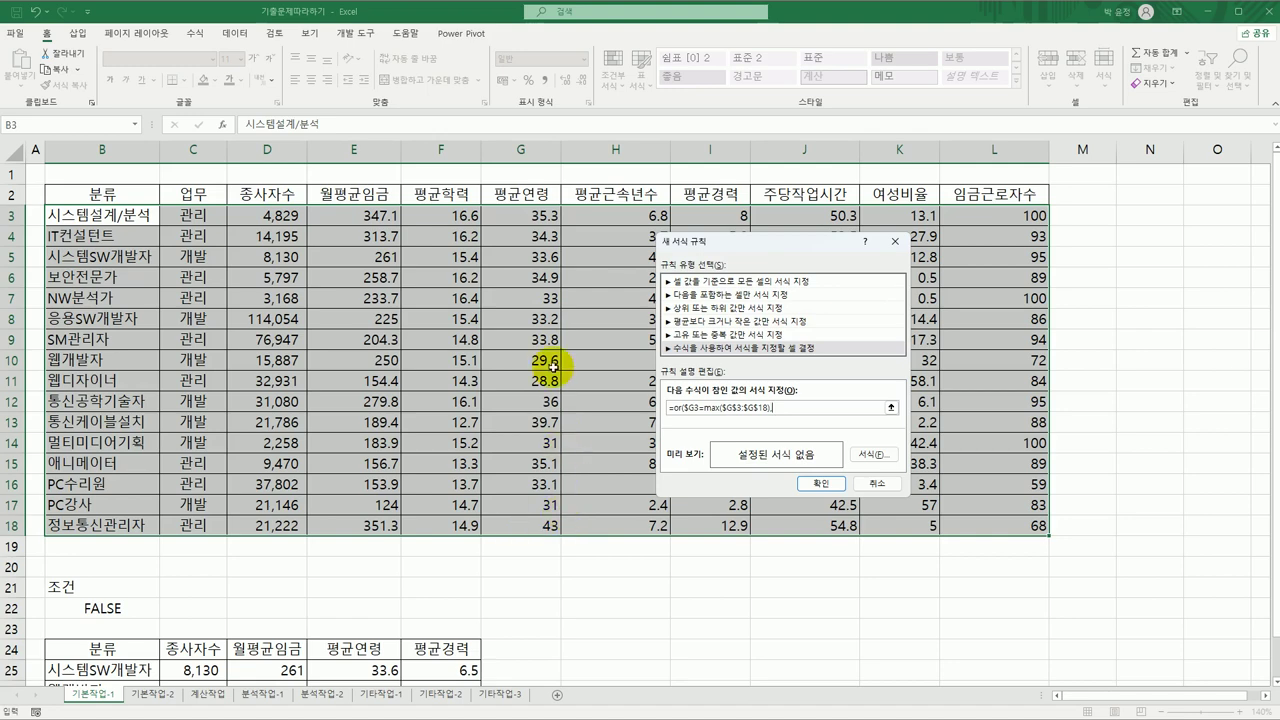
Add the second condition $G3=MIN($G$3:$G$18) to the rule's OR formula
click(525, 216)
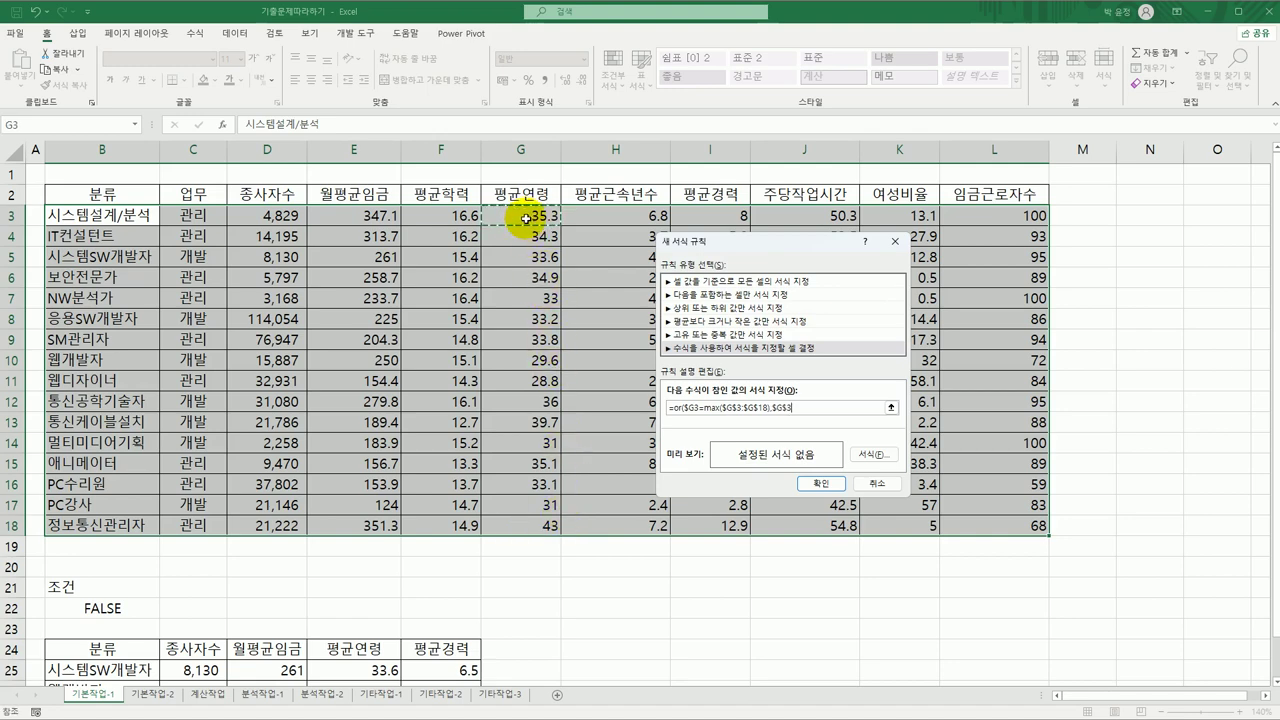
key(F4)
key(F4)
text(=min()
drag(525, 217, 522, 516)
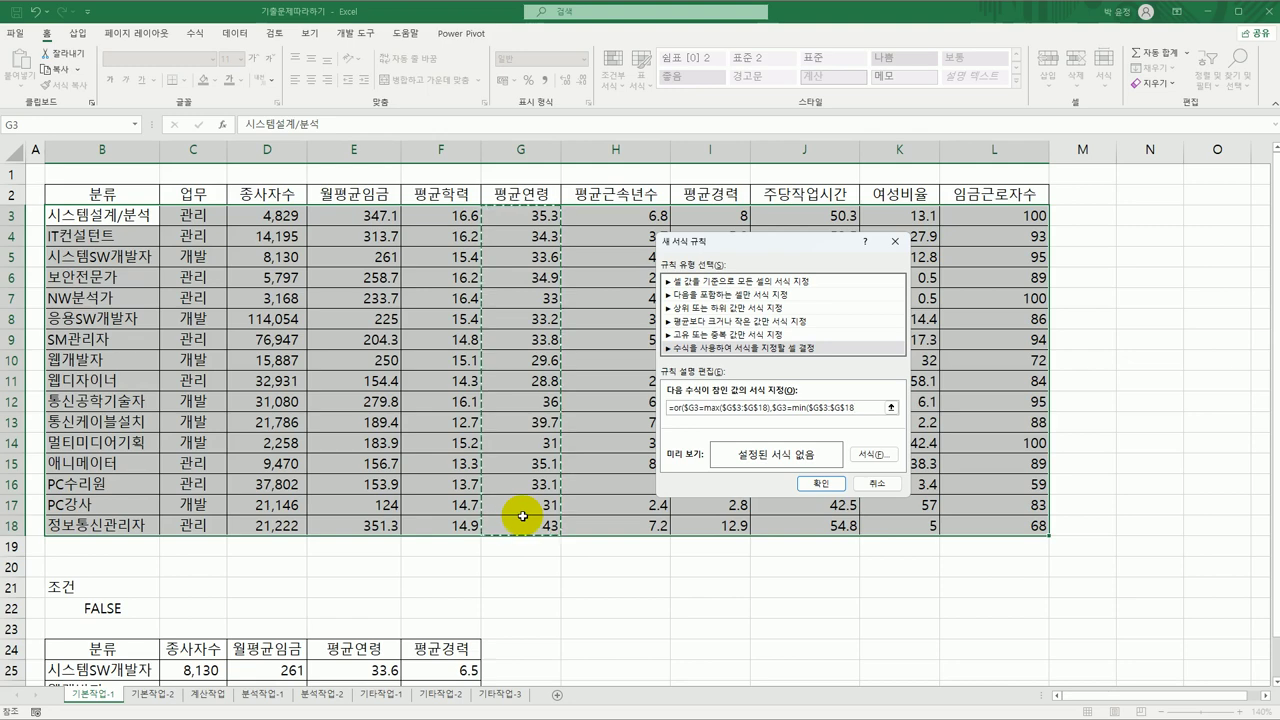
text())
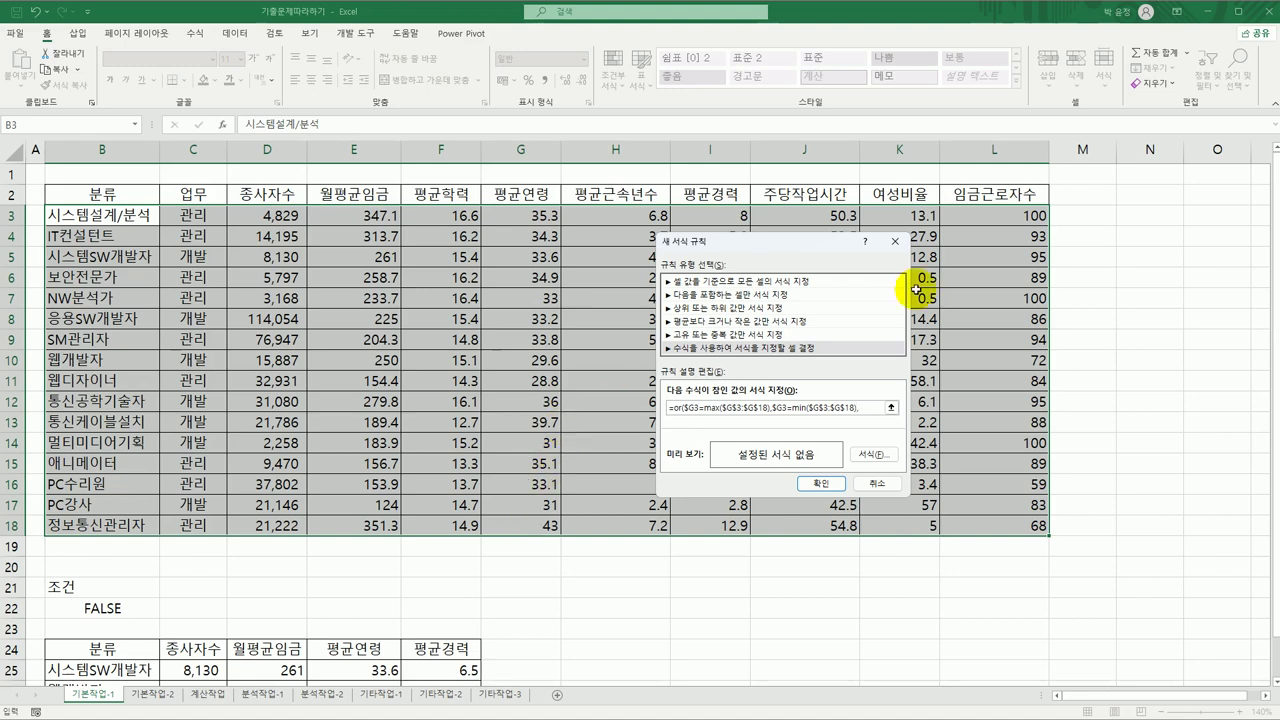
Add the third condition $K3=MAX($K$3:$K$18) to the rule's OR formula
click(900, 216)
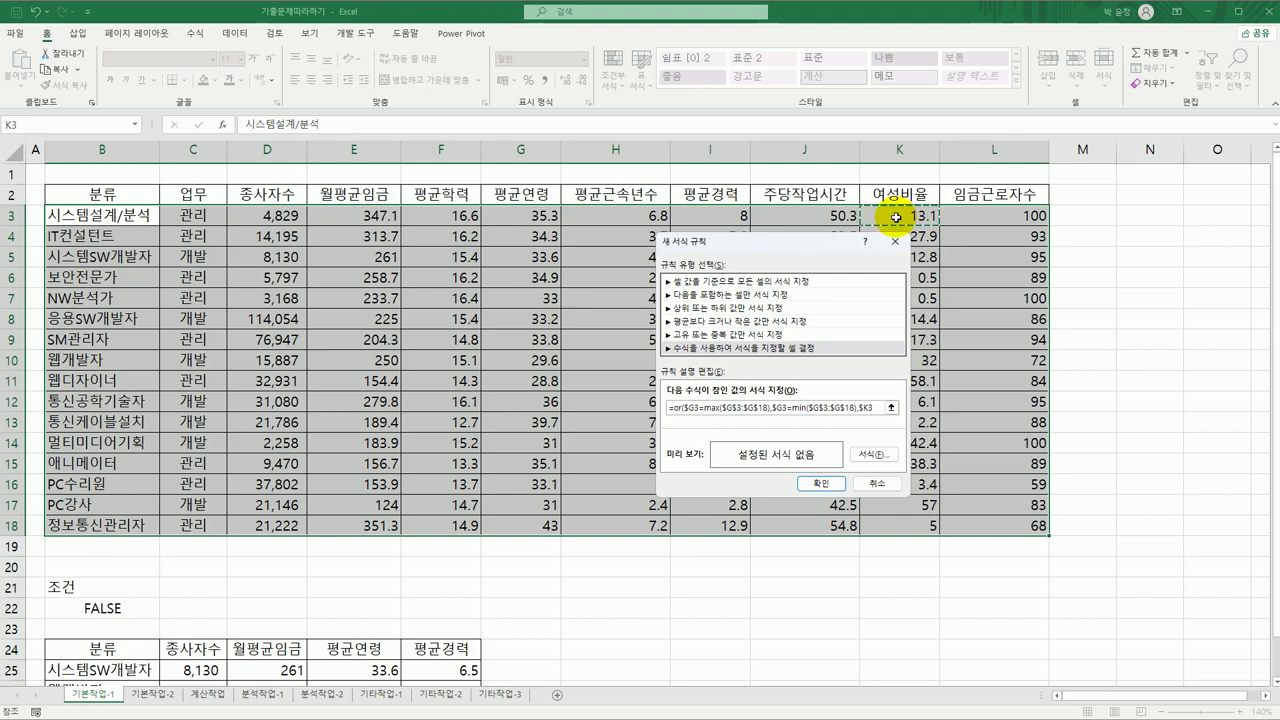
text(=max)
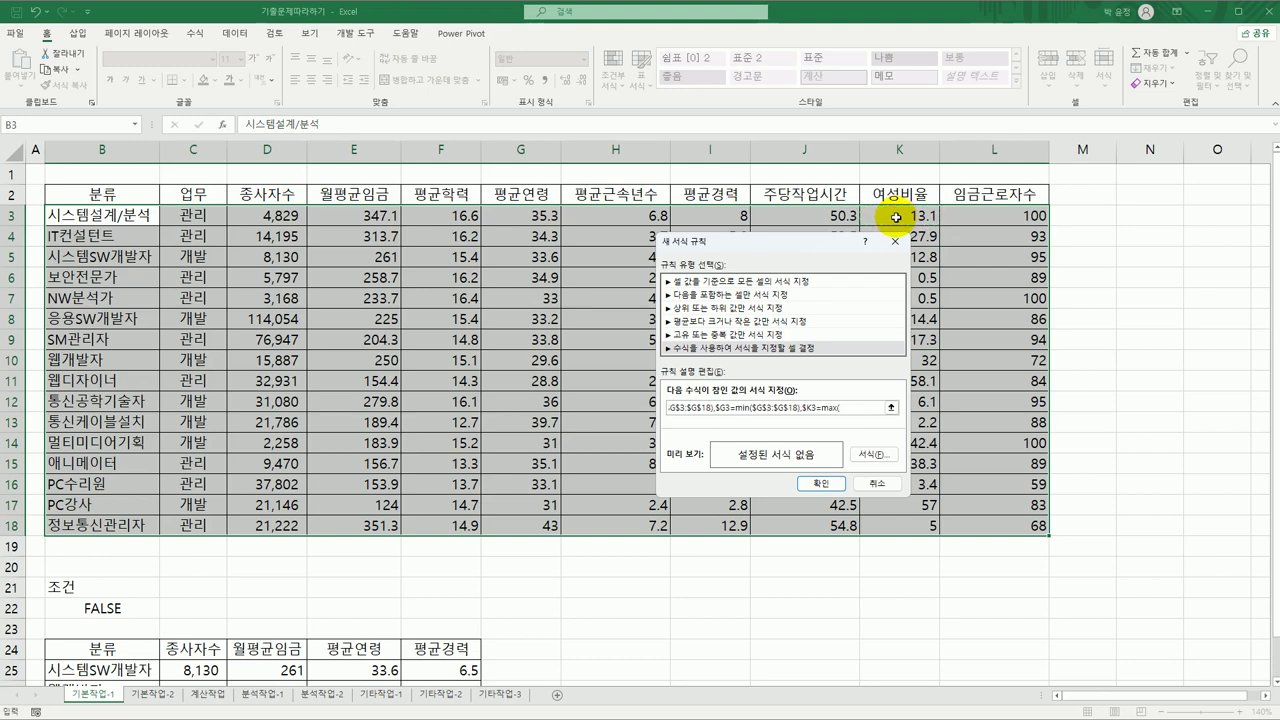
text(()
drag(896, 217, 903, 519)
text())
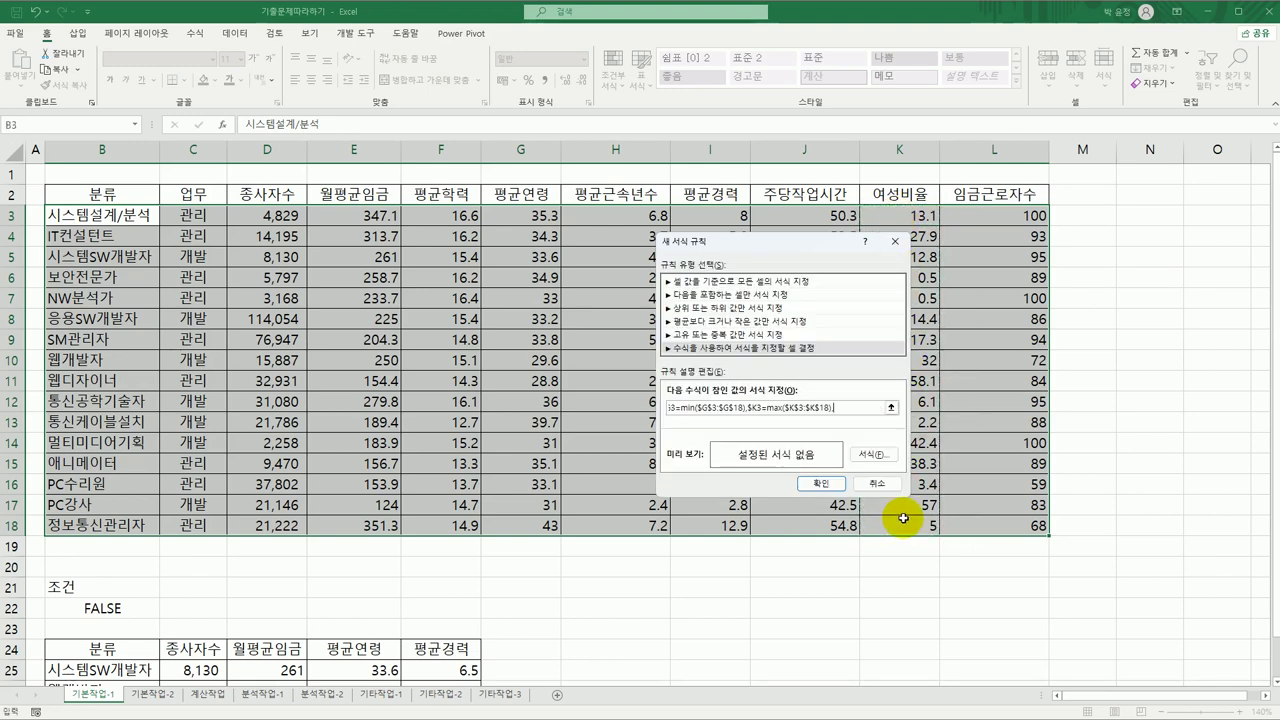
text(,)
Add the fourth condition $K3=MIN($K$3:$K$18) to the rule's OR formula and close the formula
click(886, 220)
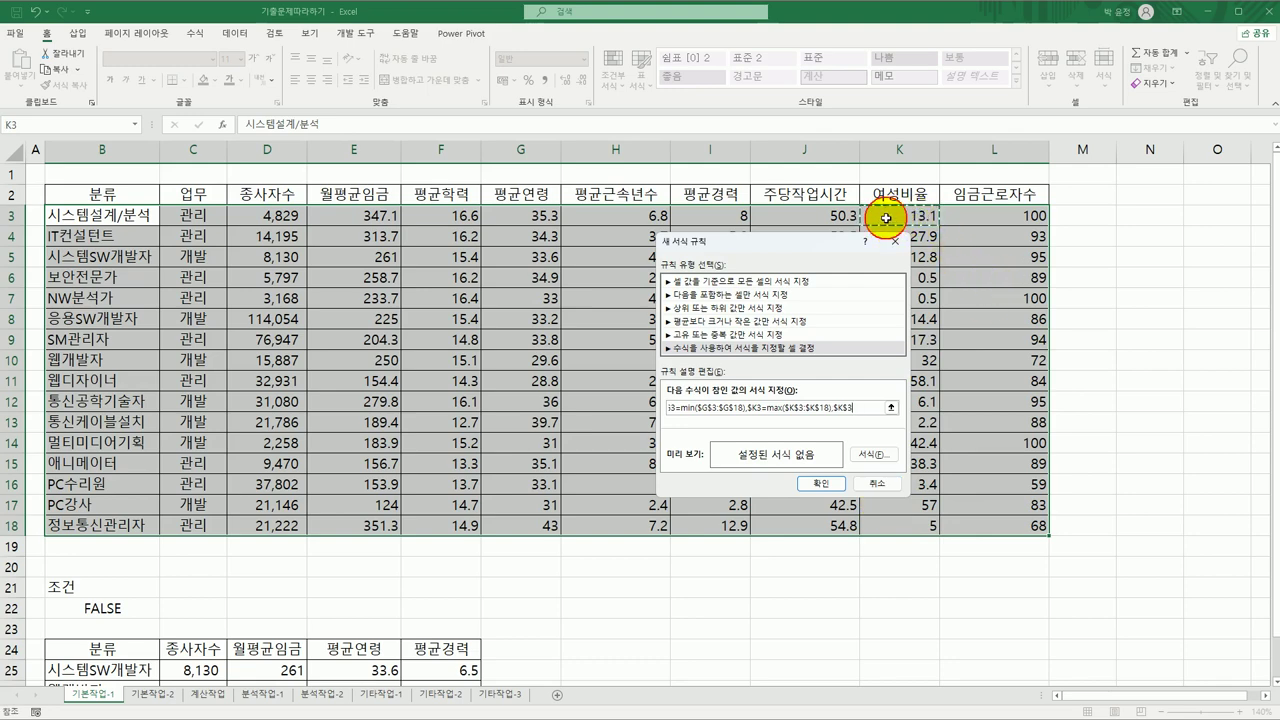
key(F4)
key(F4)
text(=)
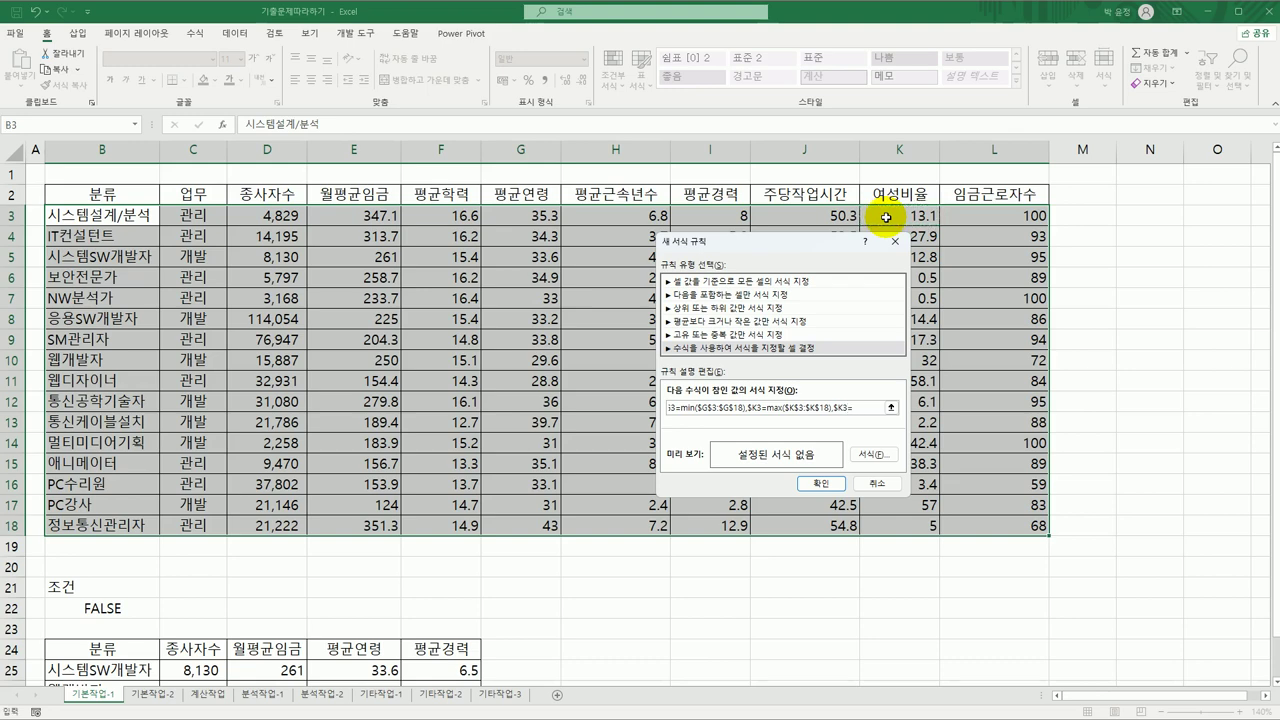
text(min()
drag(885, 217, 901, 530)
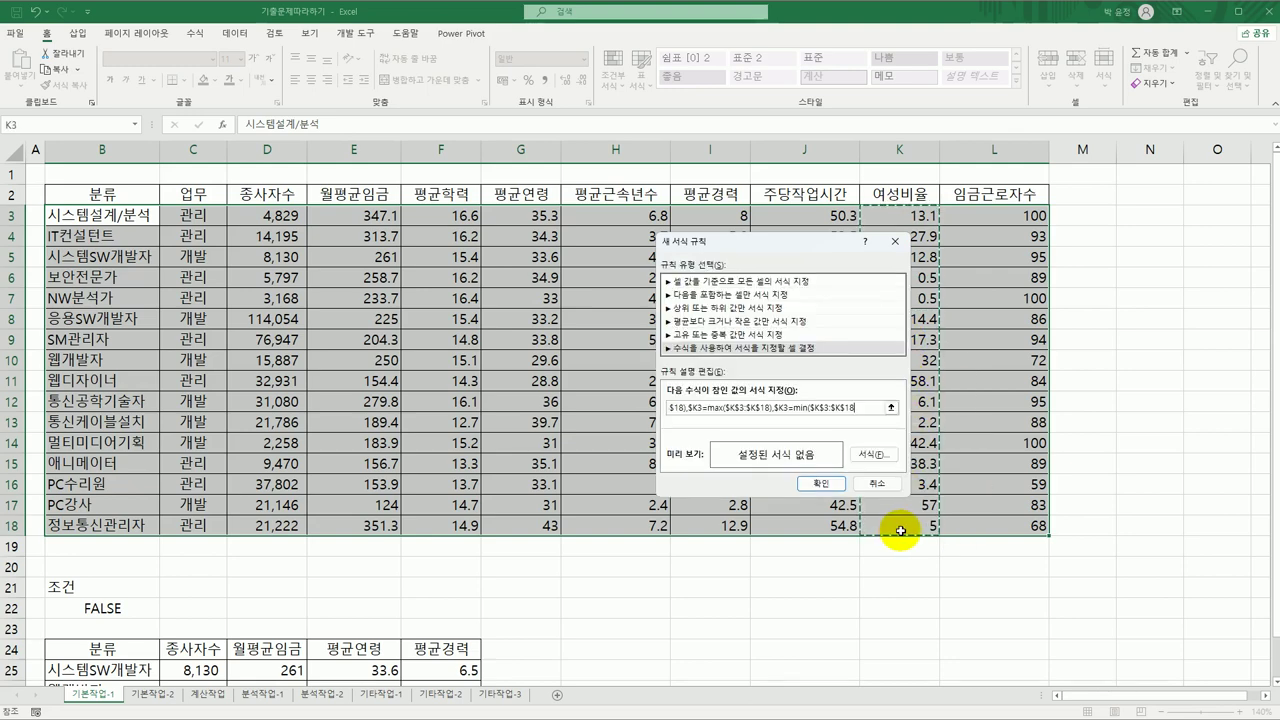
text())
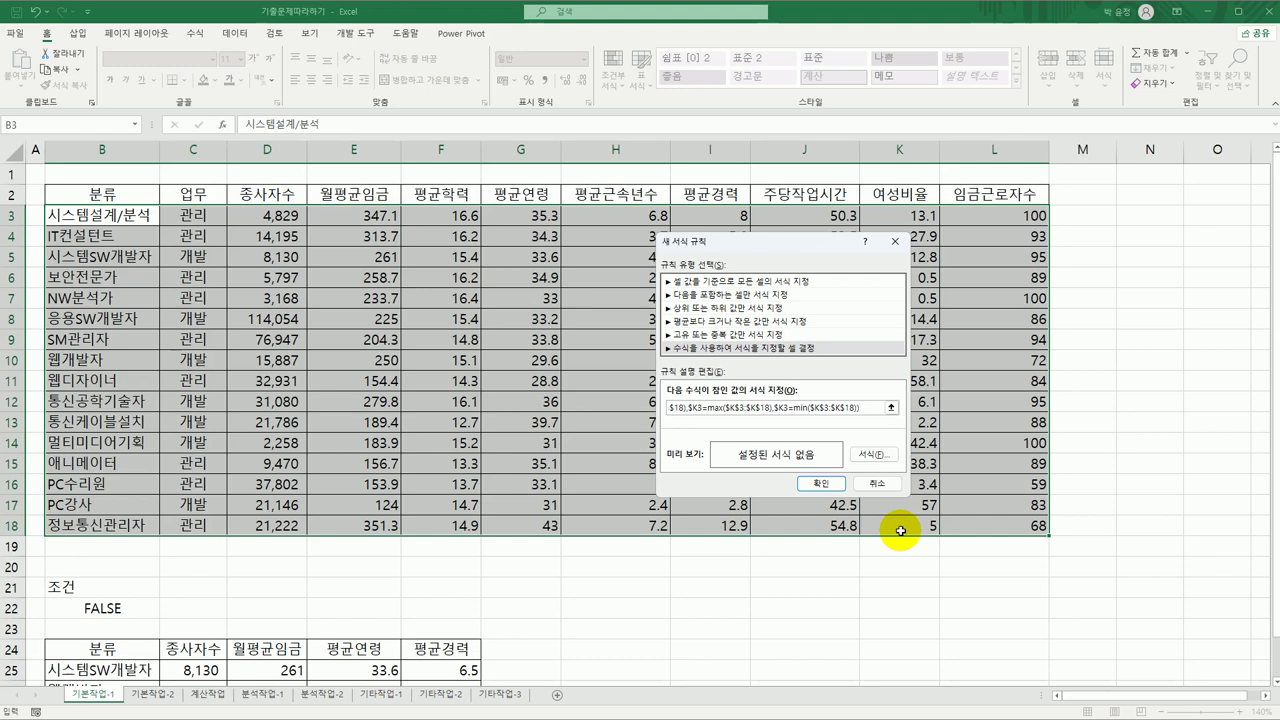
Set the rule's format to a bold (굵게) red font, apply it to the table, and check the 평균연령 and 여성비율 cells in row 6
click(878, 456)
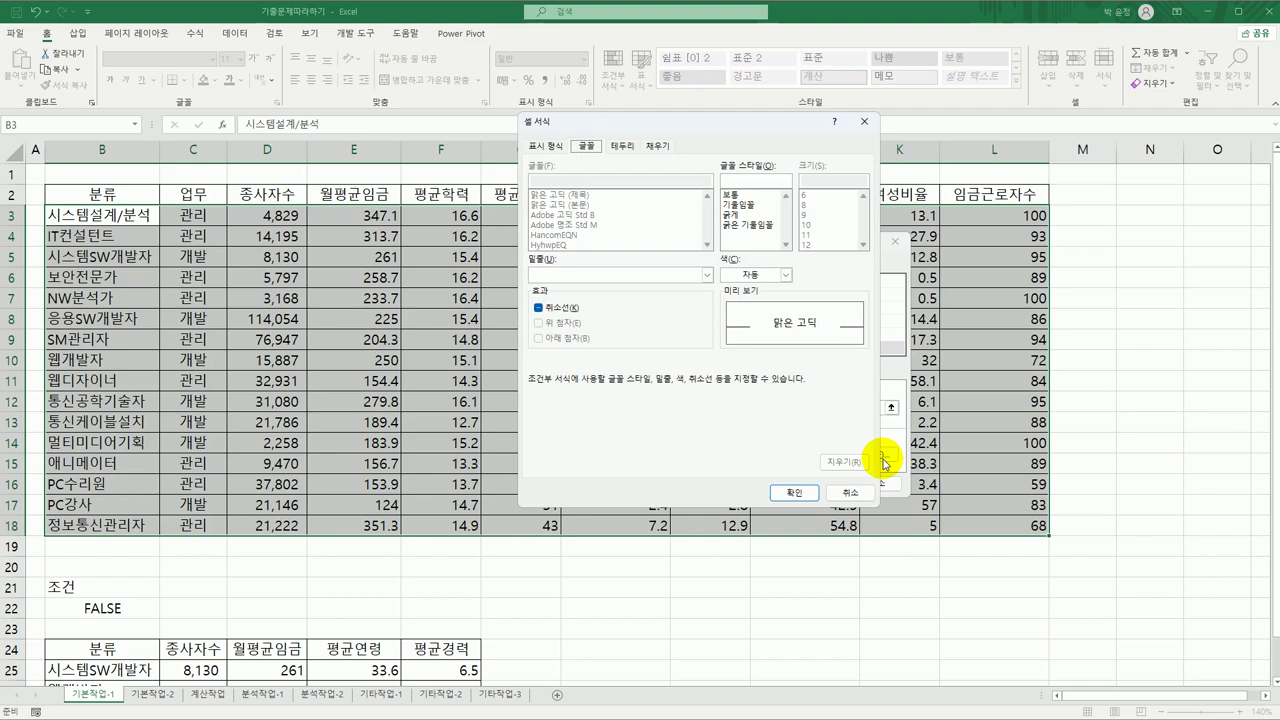
click(749, 214)
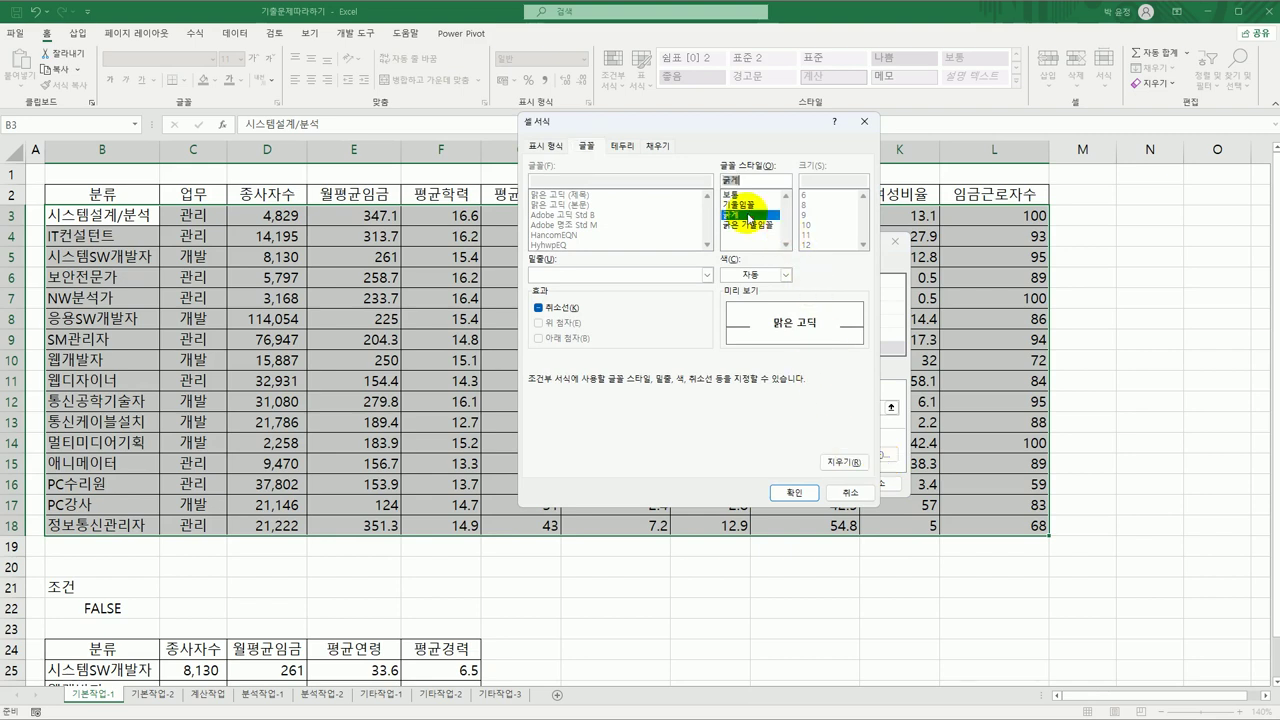
click(786, 275)
click(738, 421)
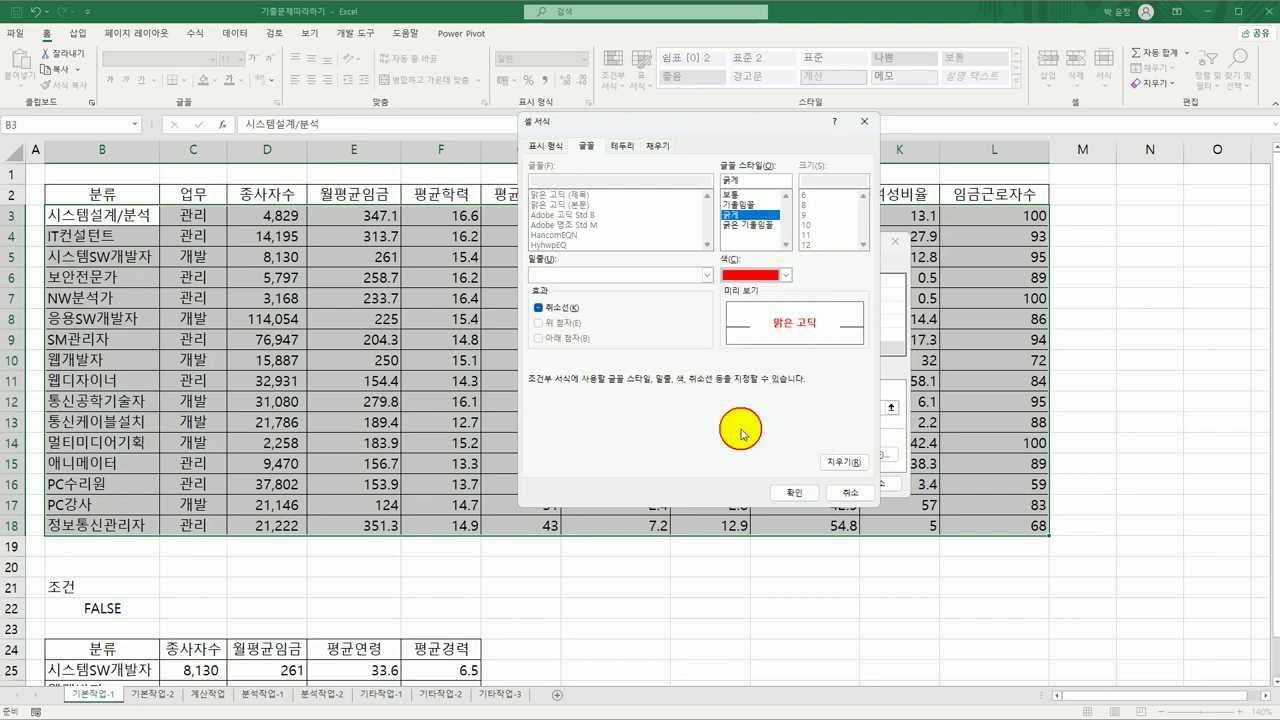
click(793, 492)
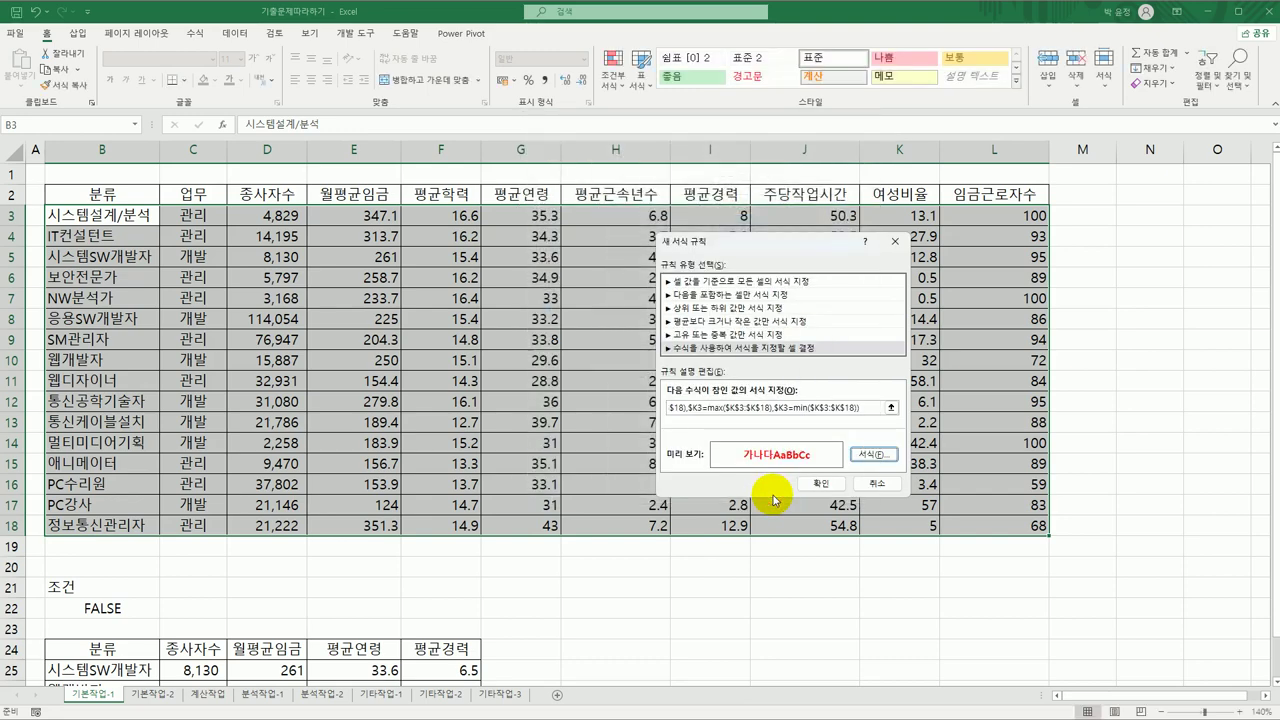
click(819, 483)
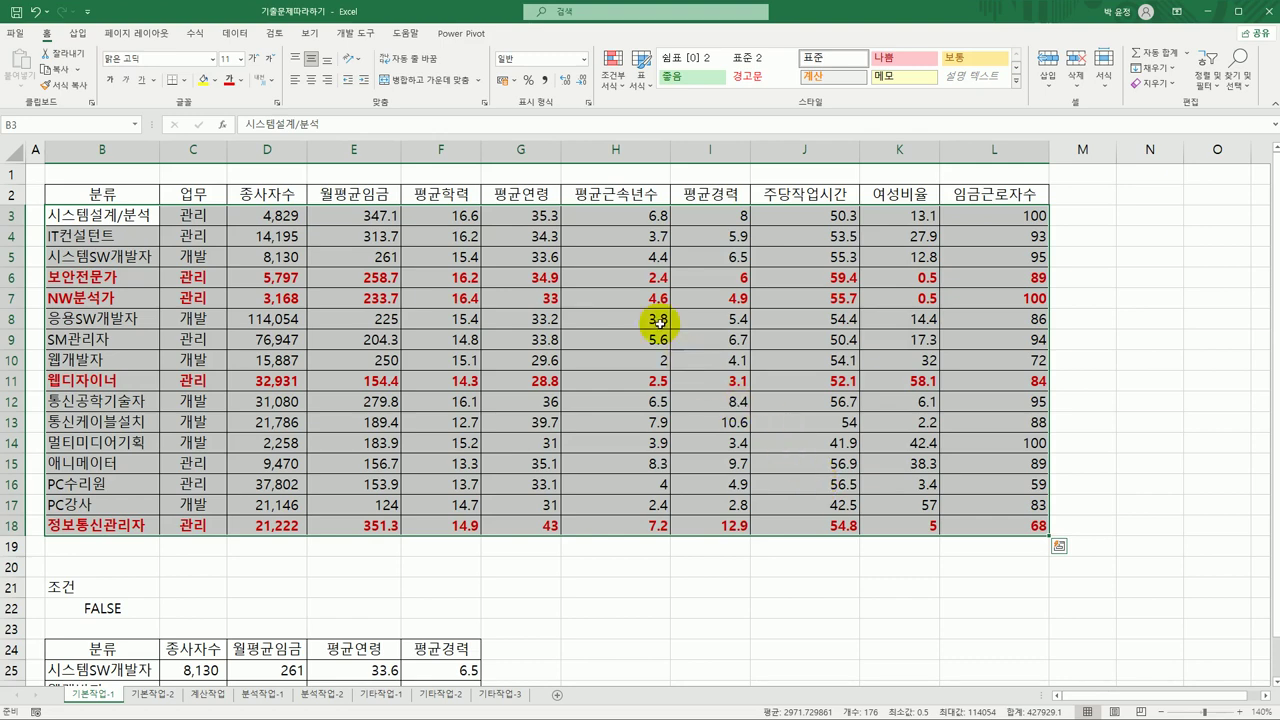
click(556, 278)
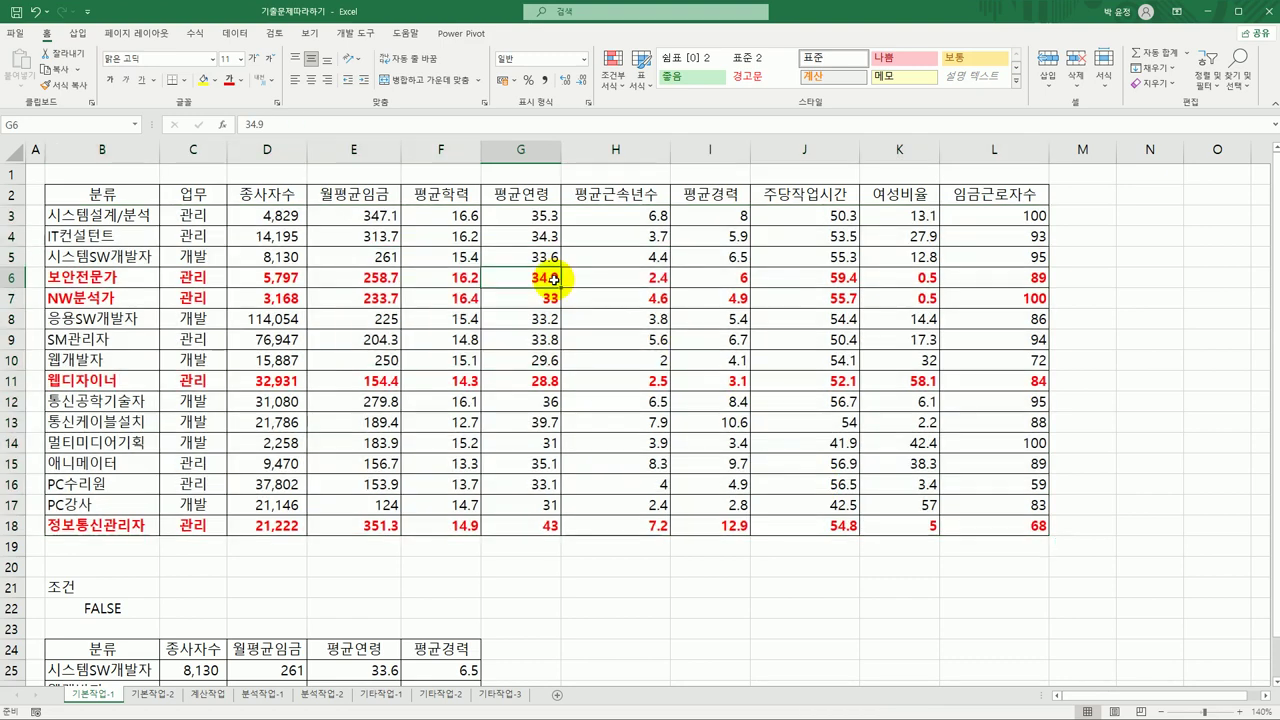
click(915, 279)
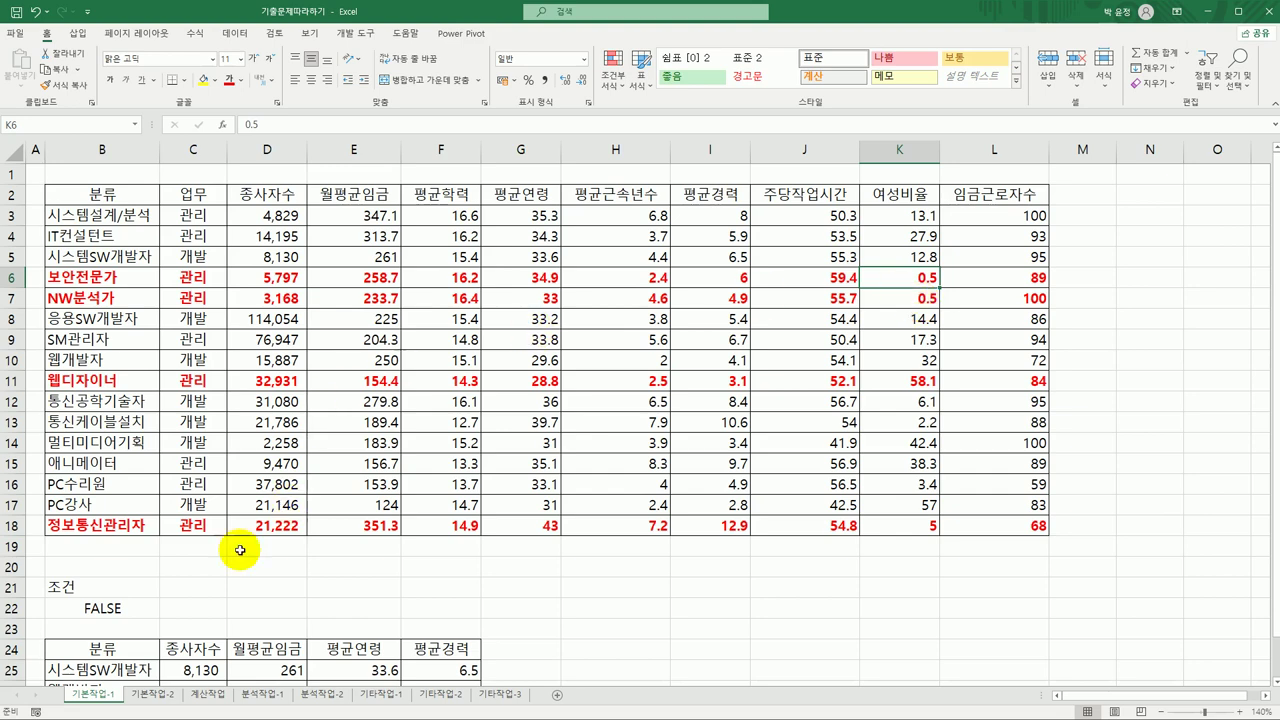
In the page setup of sheet 기본작업-2, center the printout on the page both horizontally (가로) and vertically (세로)
click(158, 695)
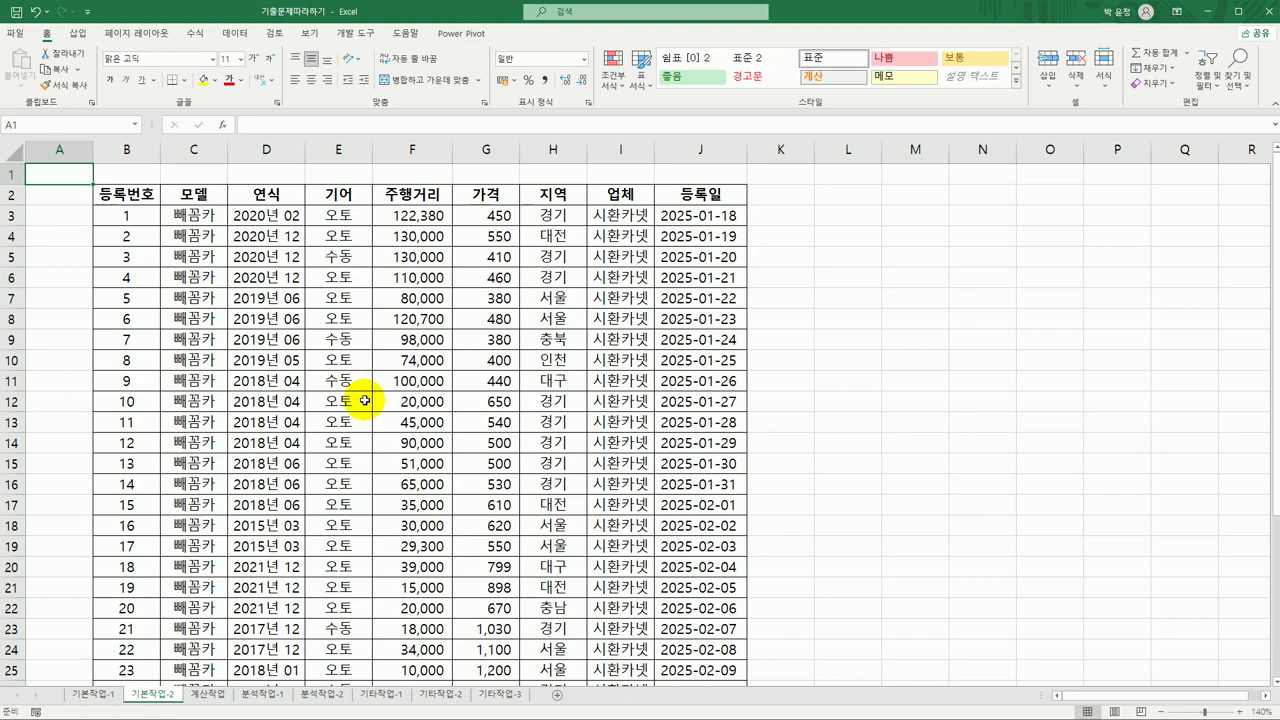
click(129, 194)
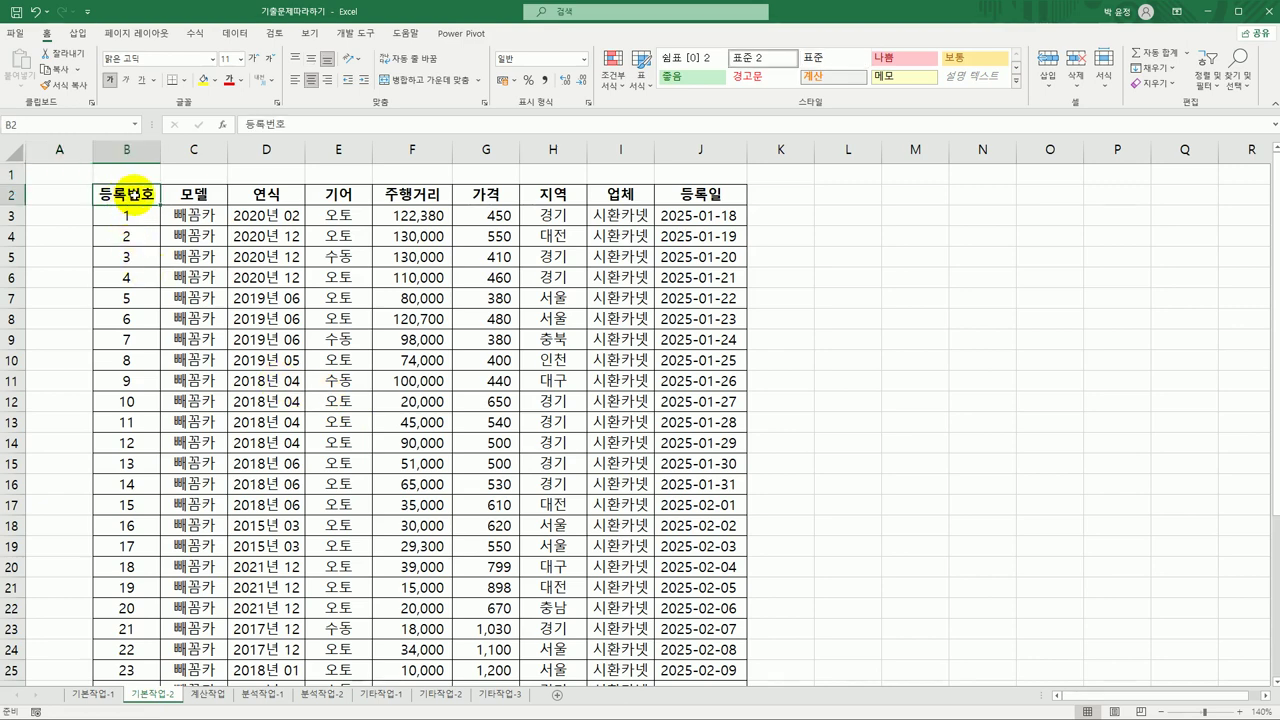
click(136, 33)
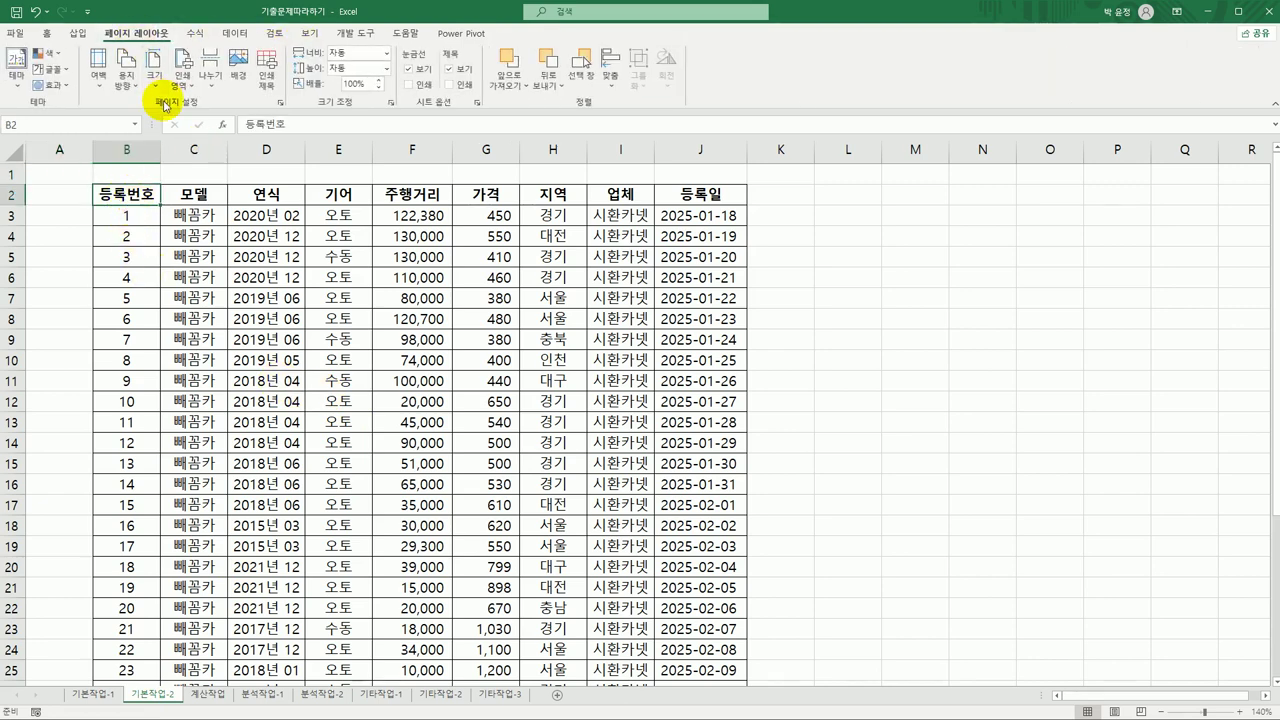
click(281, 104)
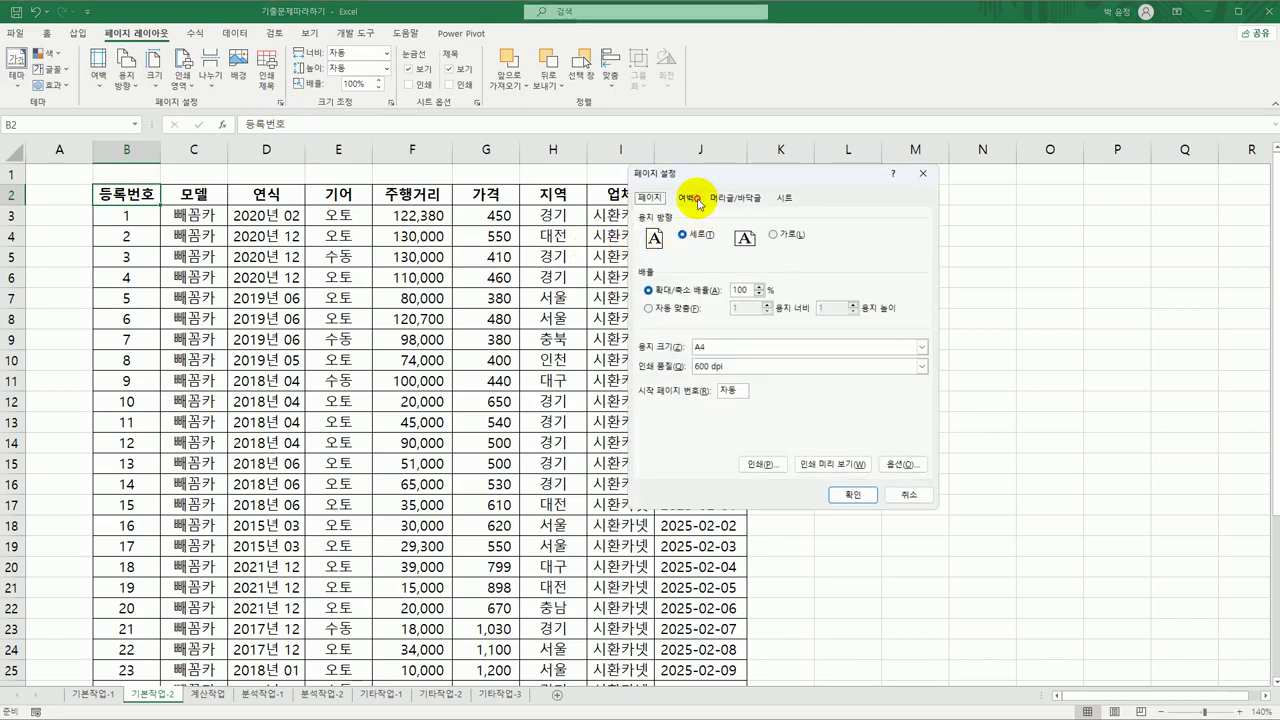
click(697, 200)
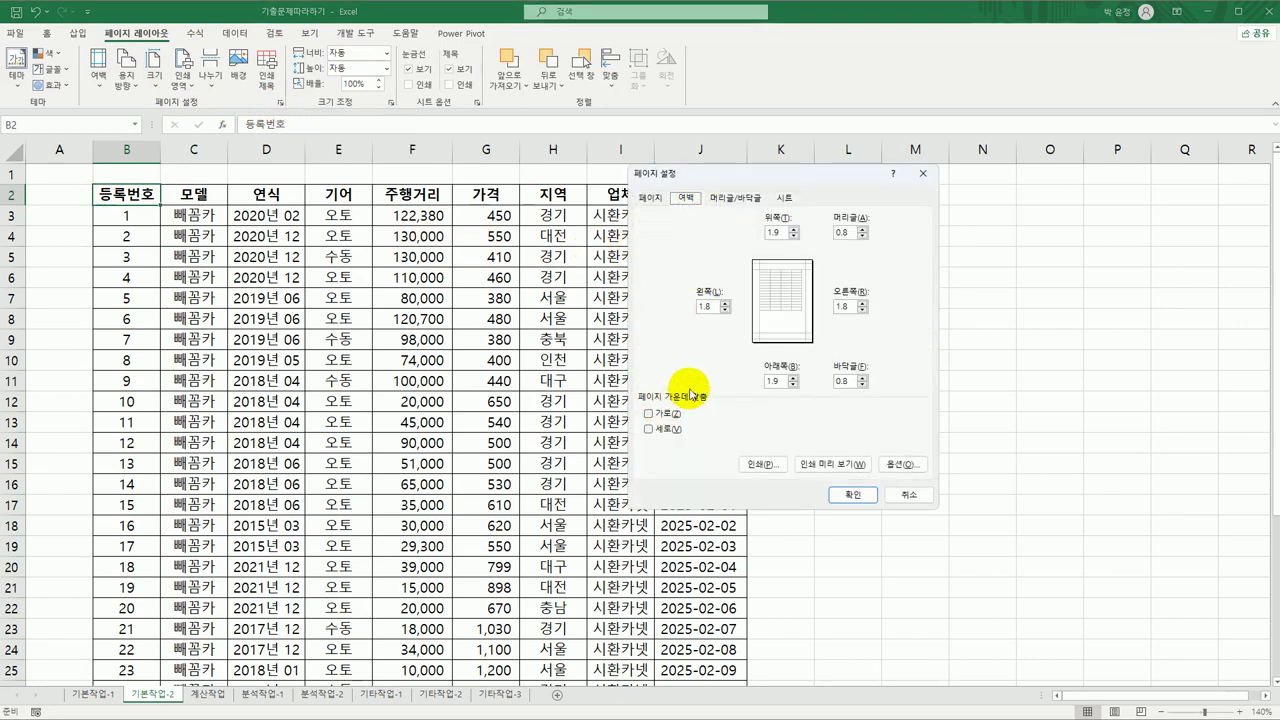
click(662, 413)
click(667, 429)
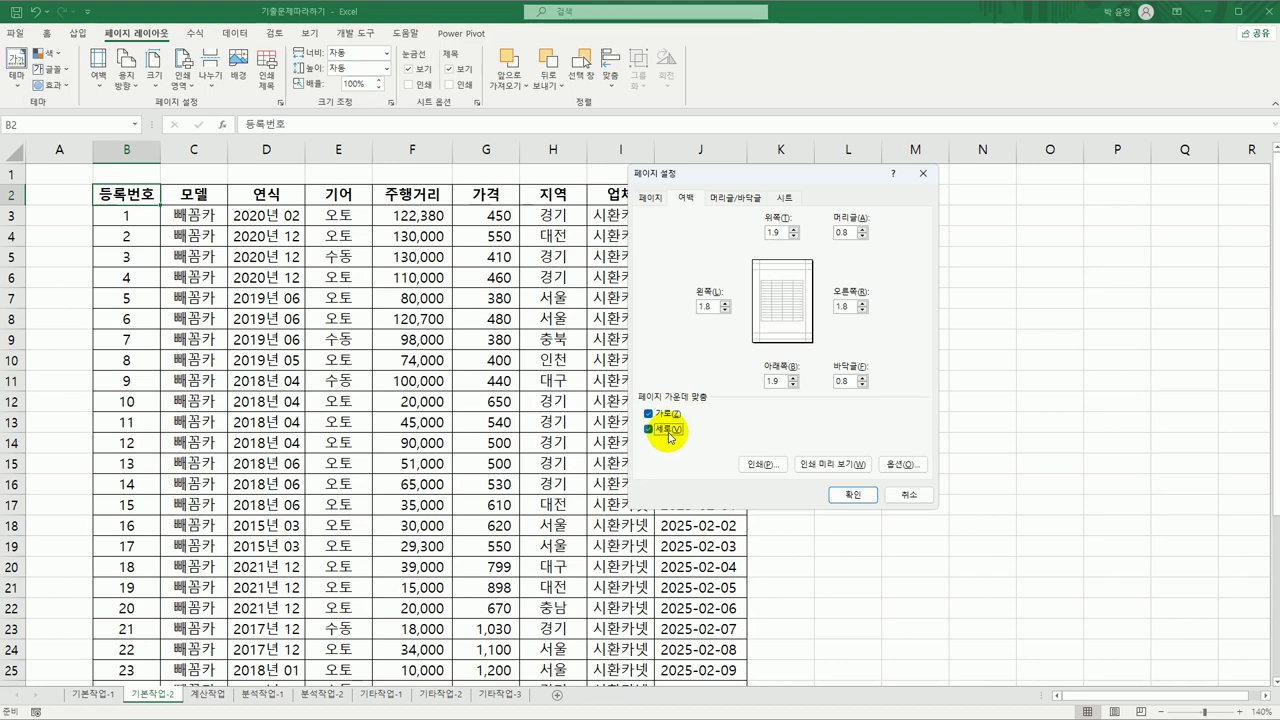
Create a custom footer whose center section shows the page number, a slash and the total page count: &[페이지 번호] /&[전체 페이지 수]
click(737, 200)
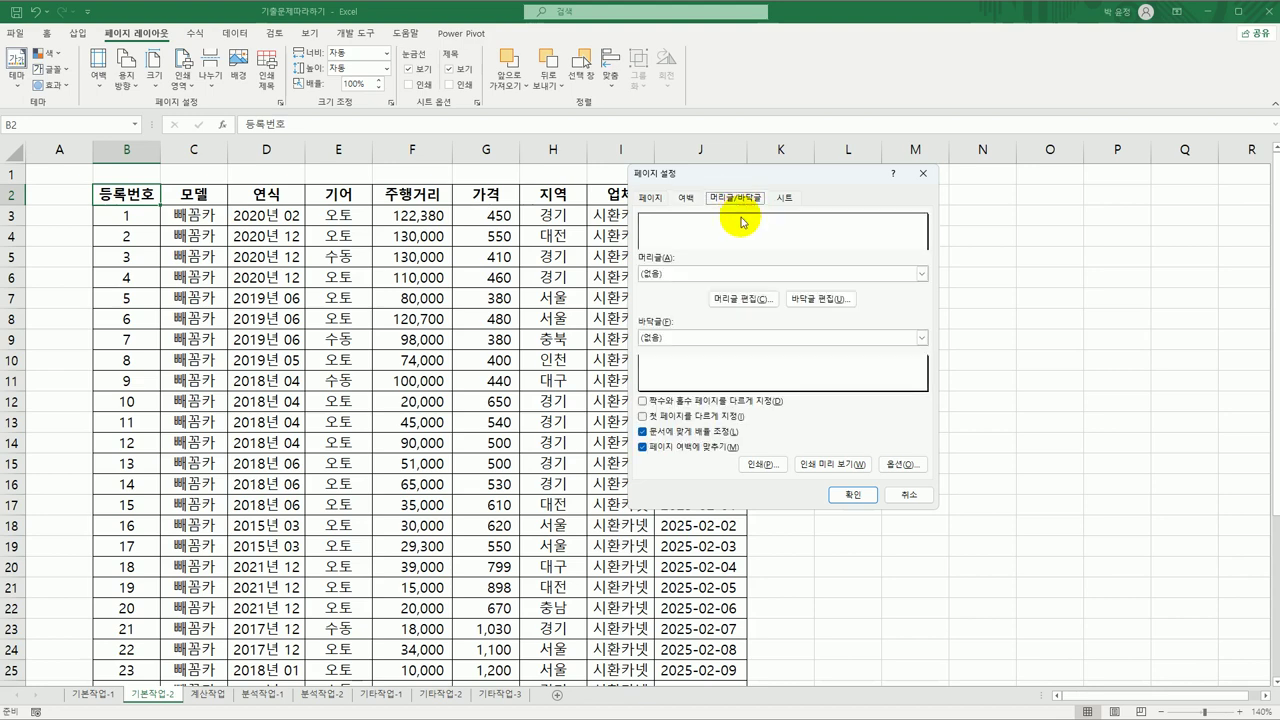
click(820, 299)
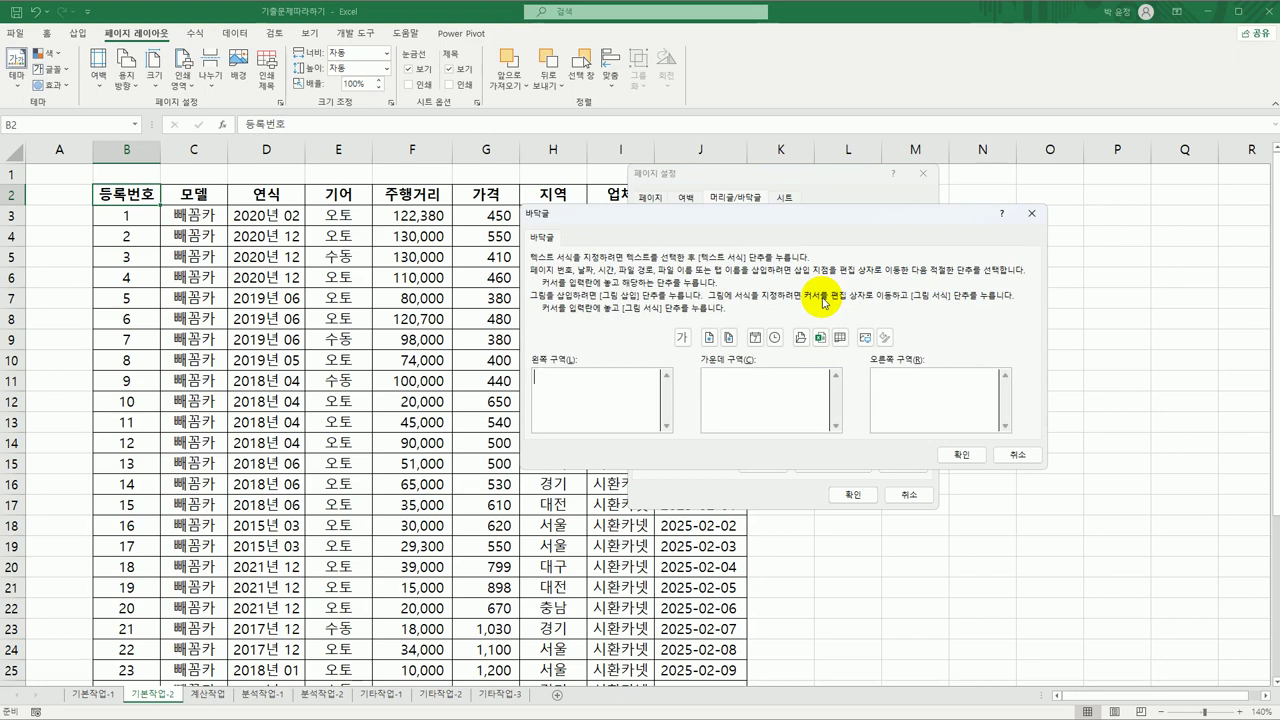
click(785, 400)
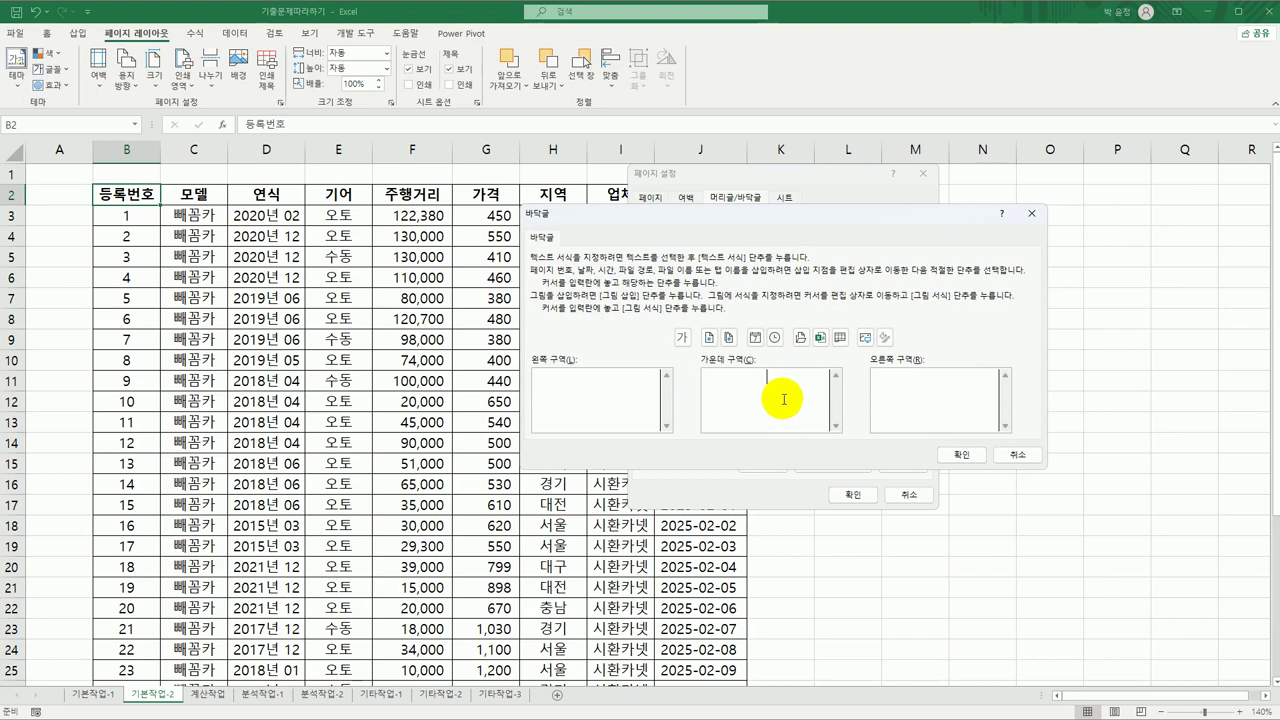
click(708, 340)
text(/)
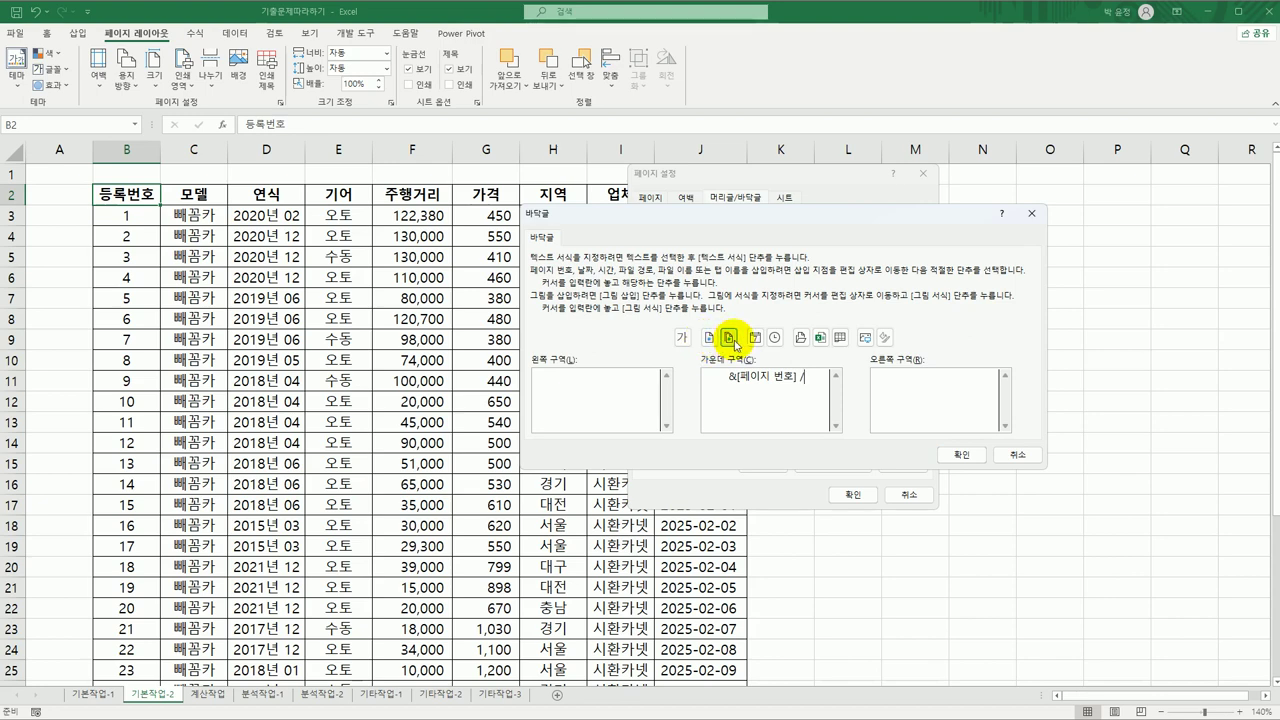
click(731, 338)
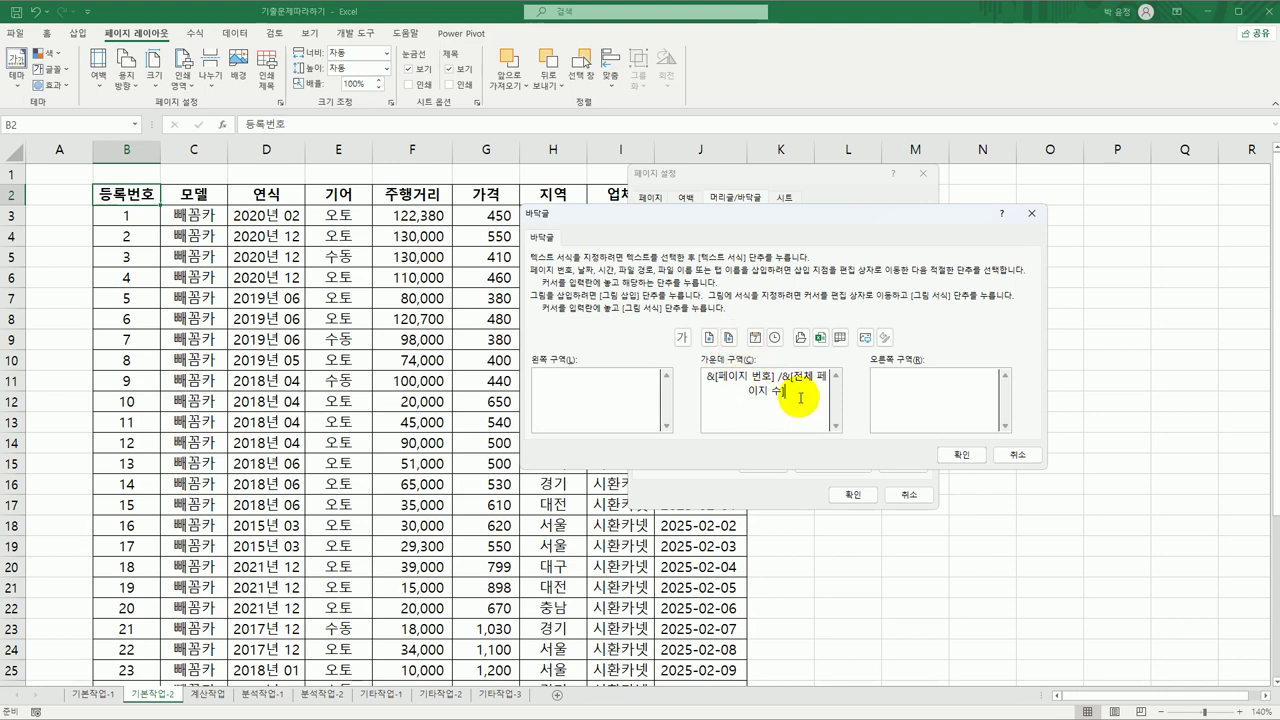
click(958, 454)
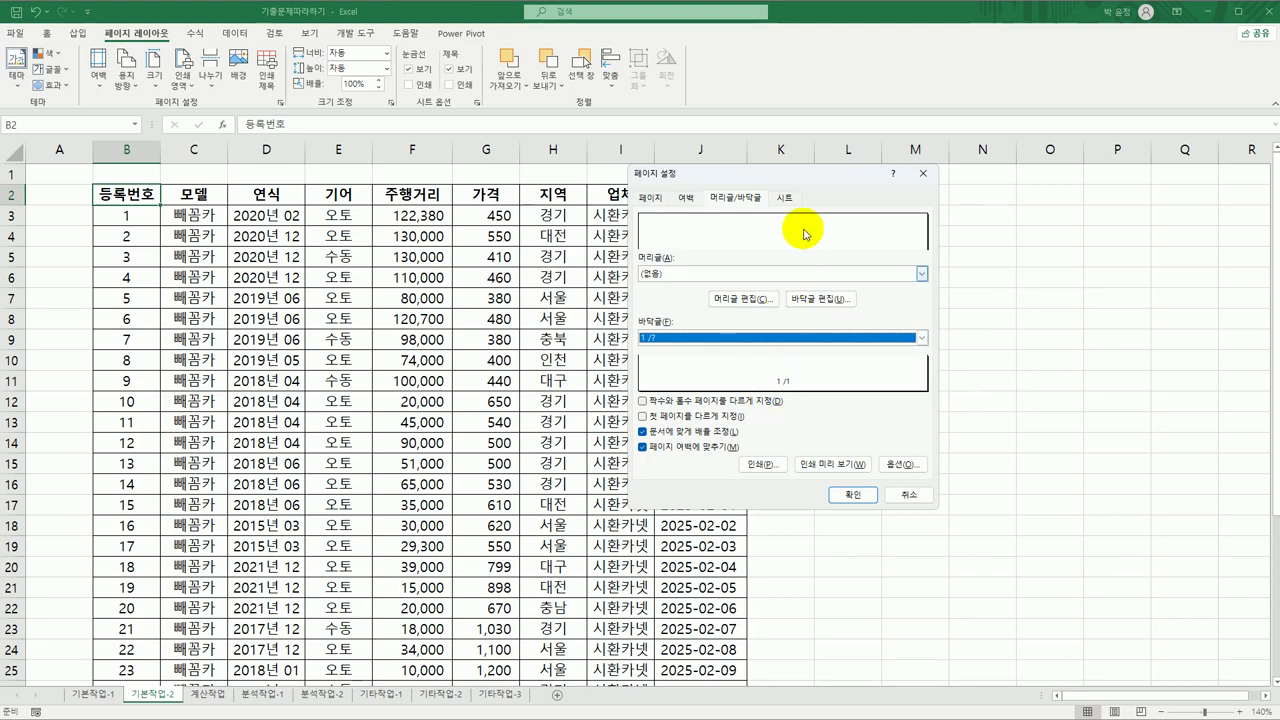
Set the print area in the page setup to the whole car table, $B$2:$J$36
click(783, 196)
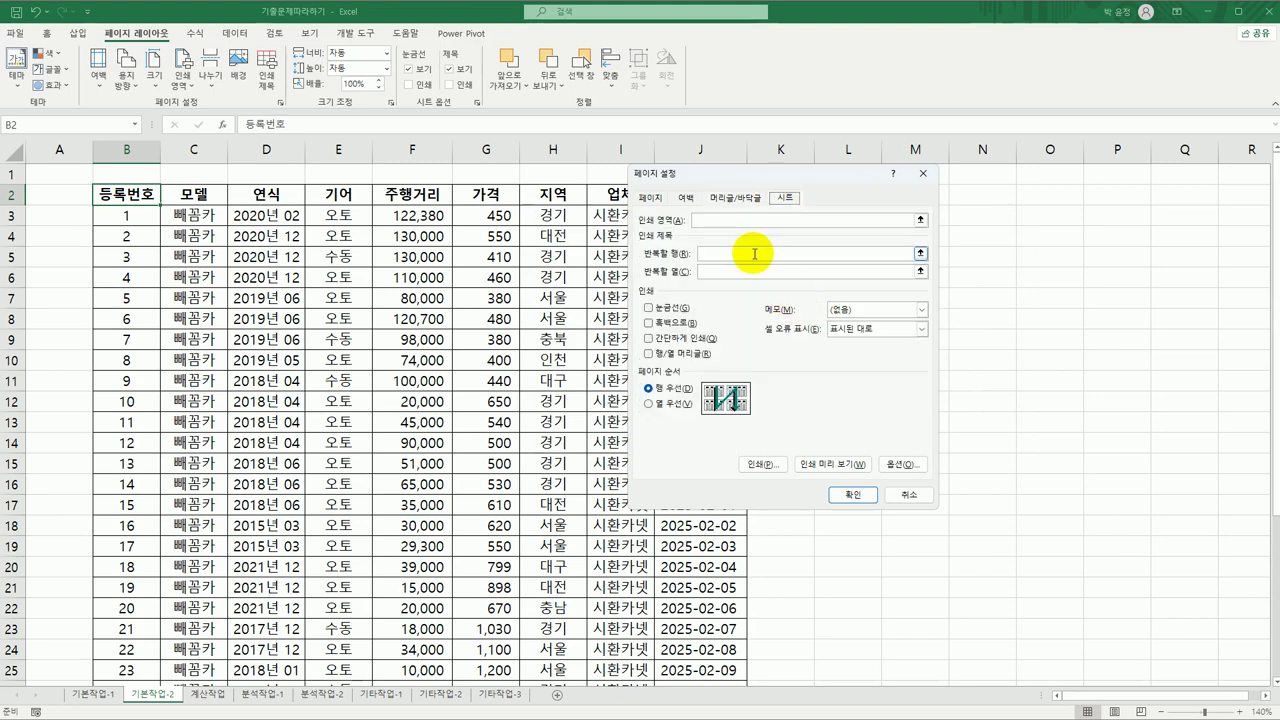
click(729, 219)
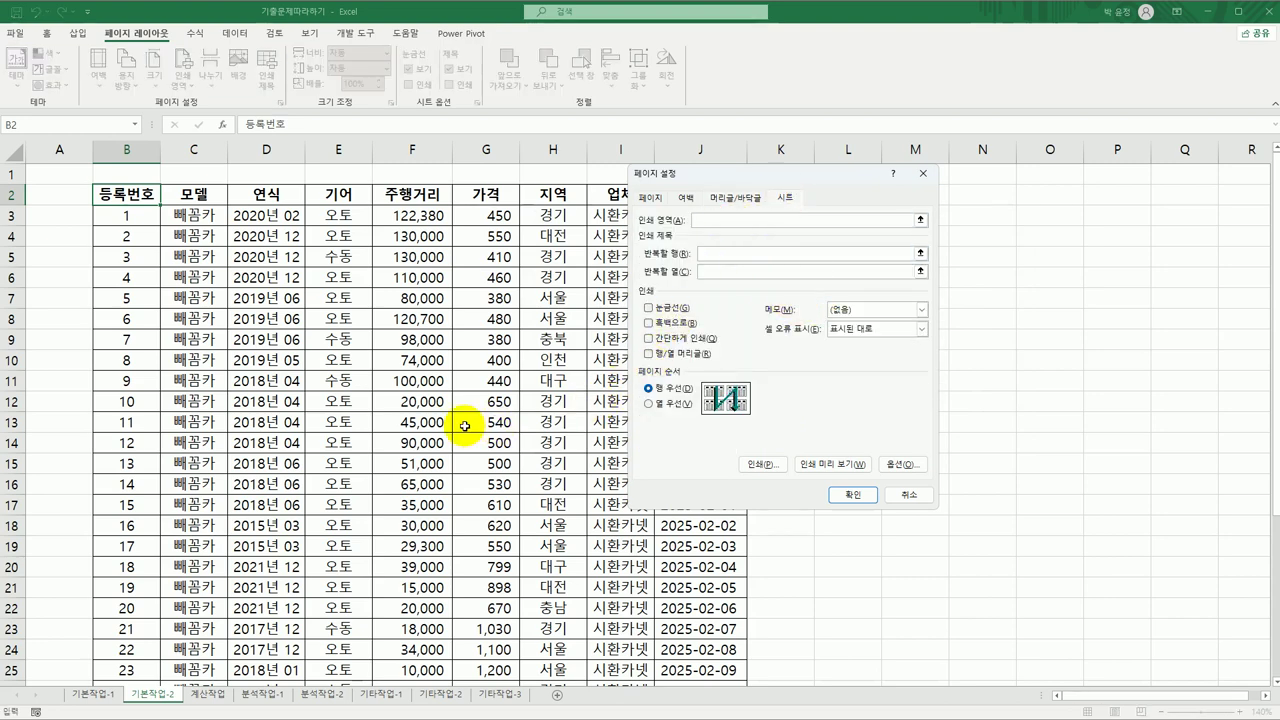
drag(95, 192, 697, 648)
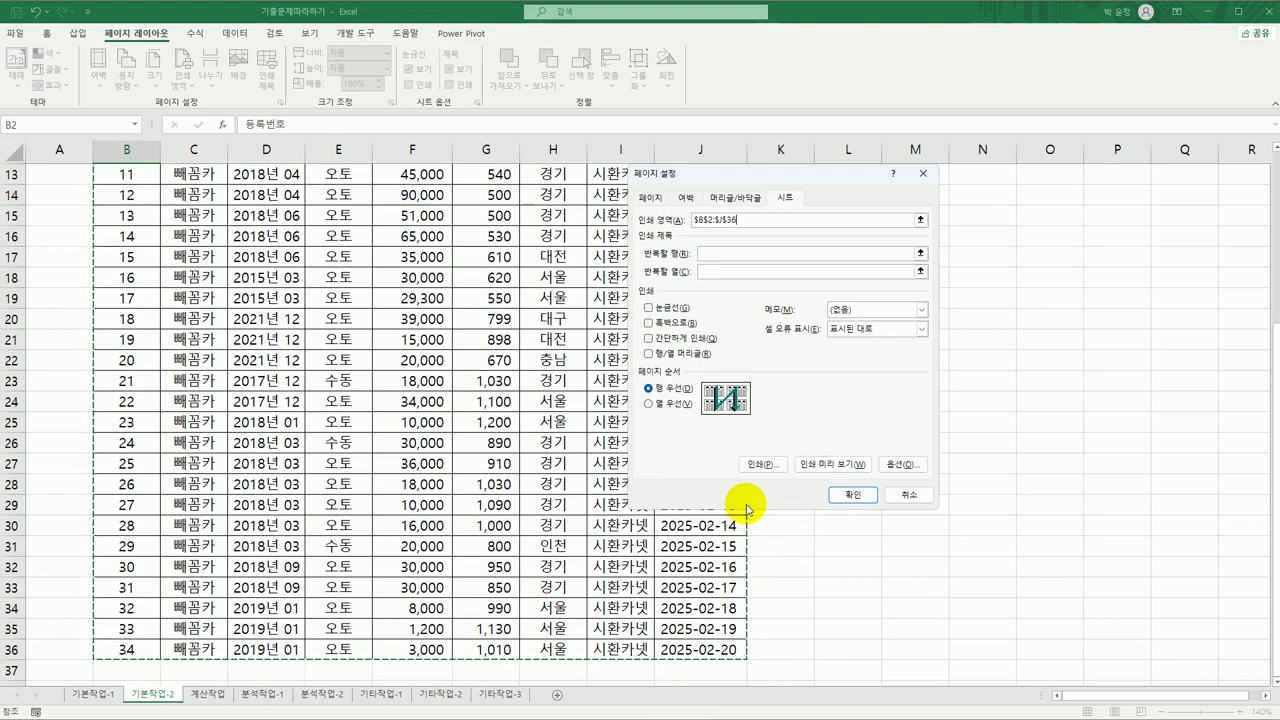
Set column B ($B:$B) as the column repeated on every printed page and apply the page setup
click(718, 271)
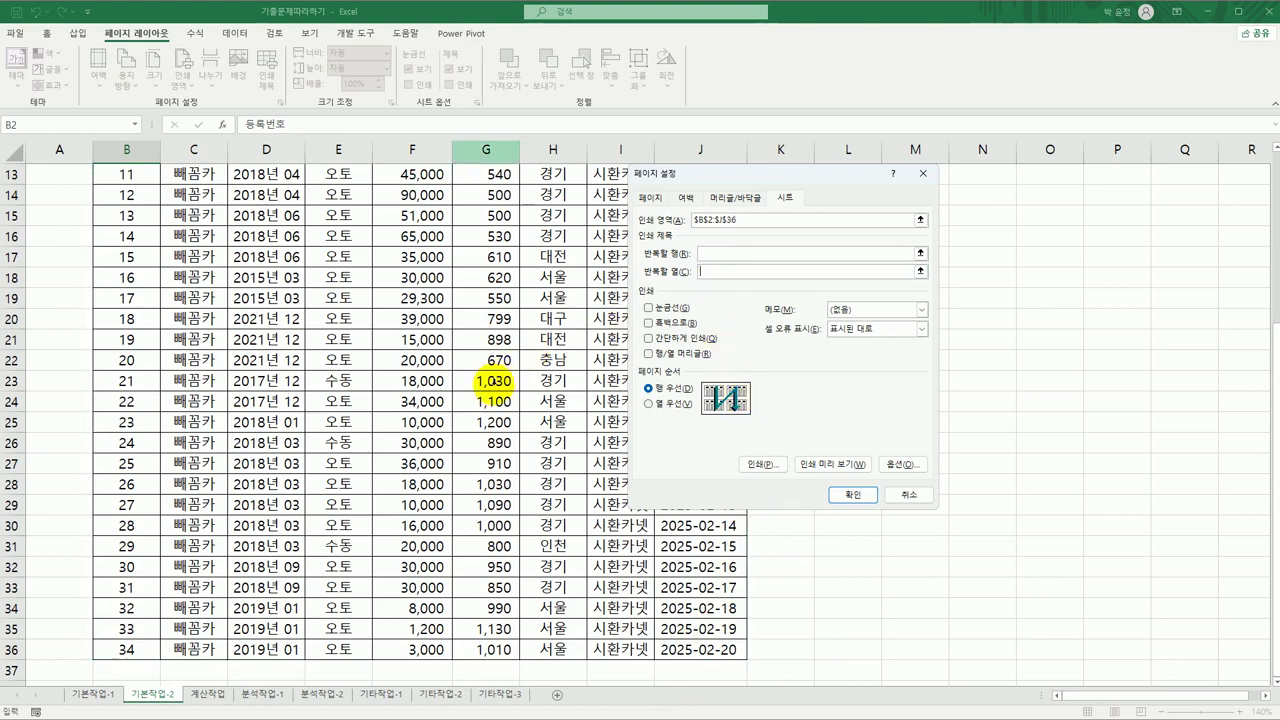
scroll(115, 560, up, 4)
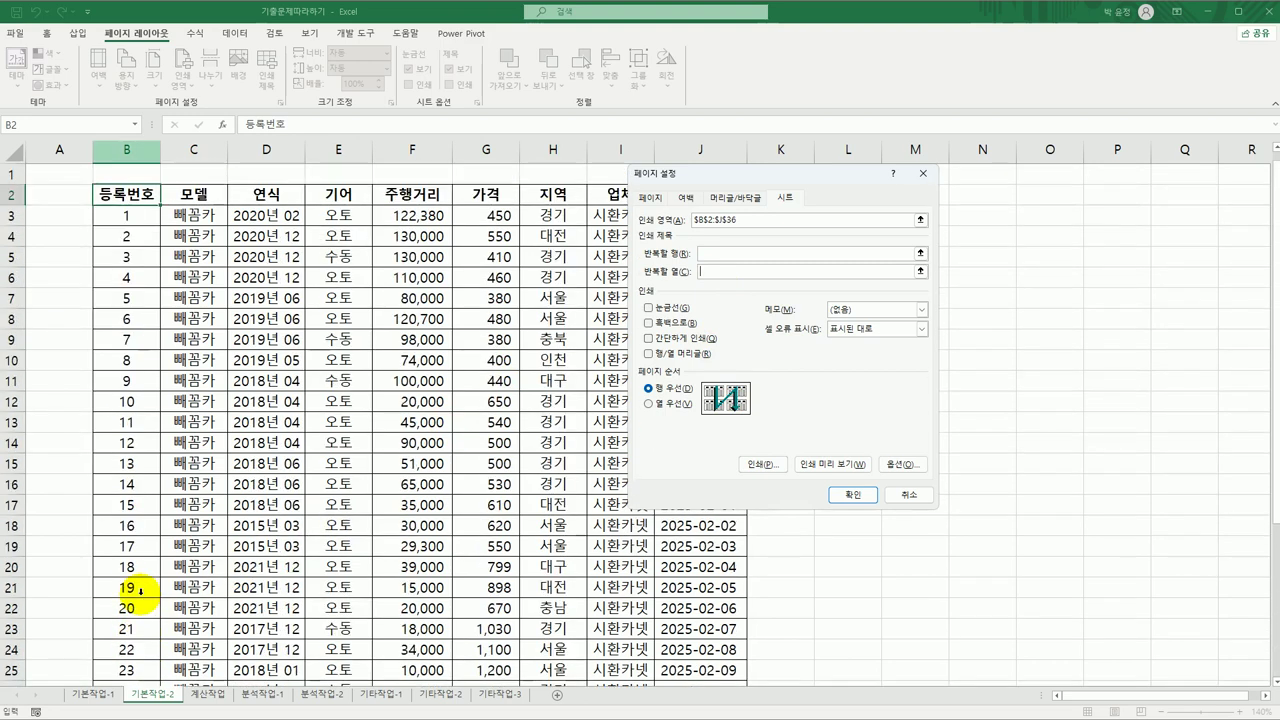
click(126, 150)
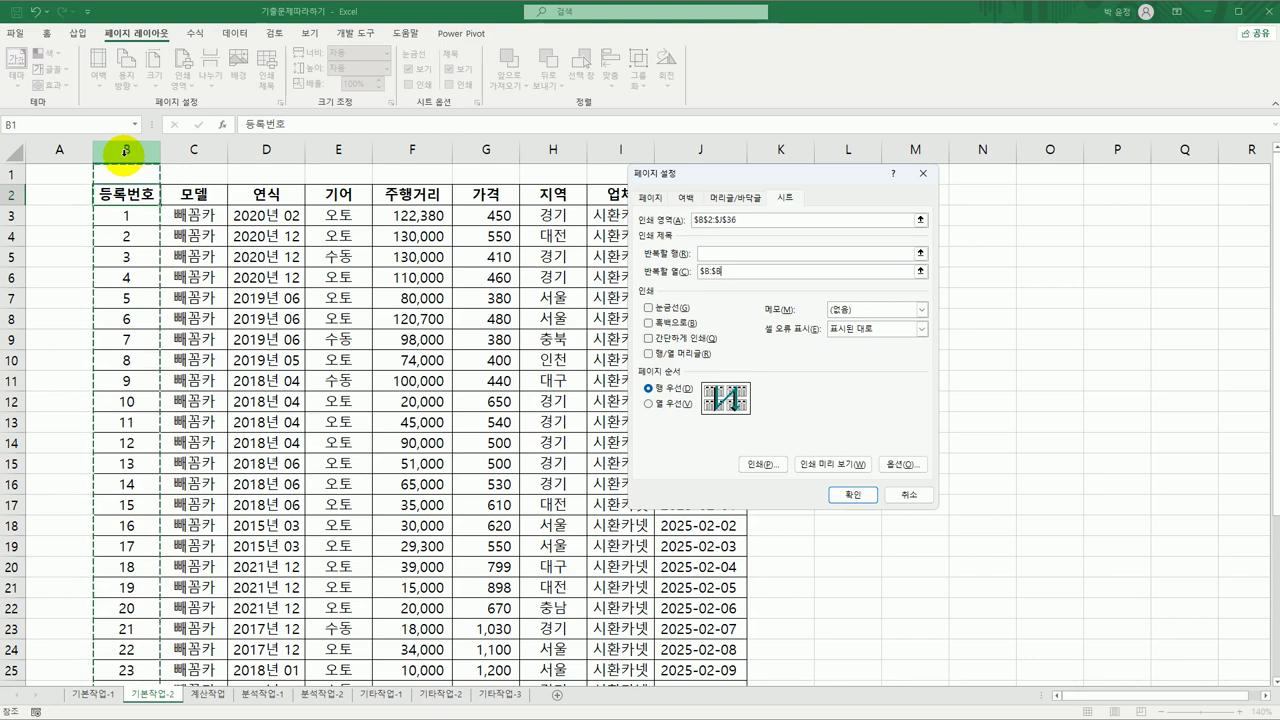
click(839, 496)
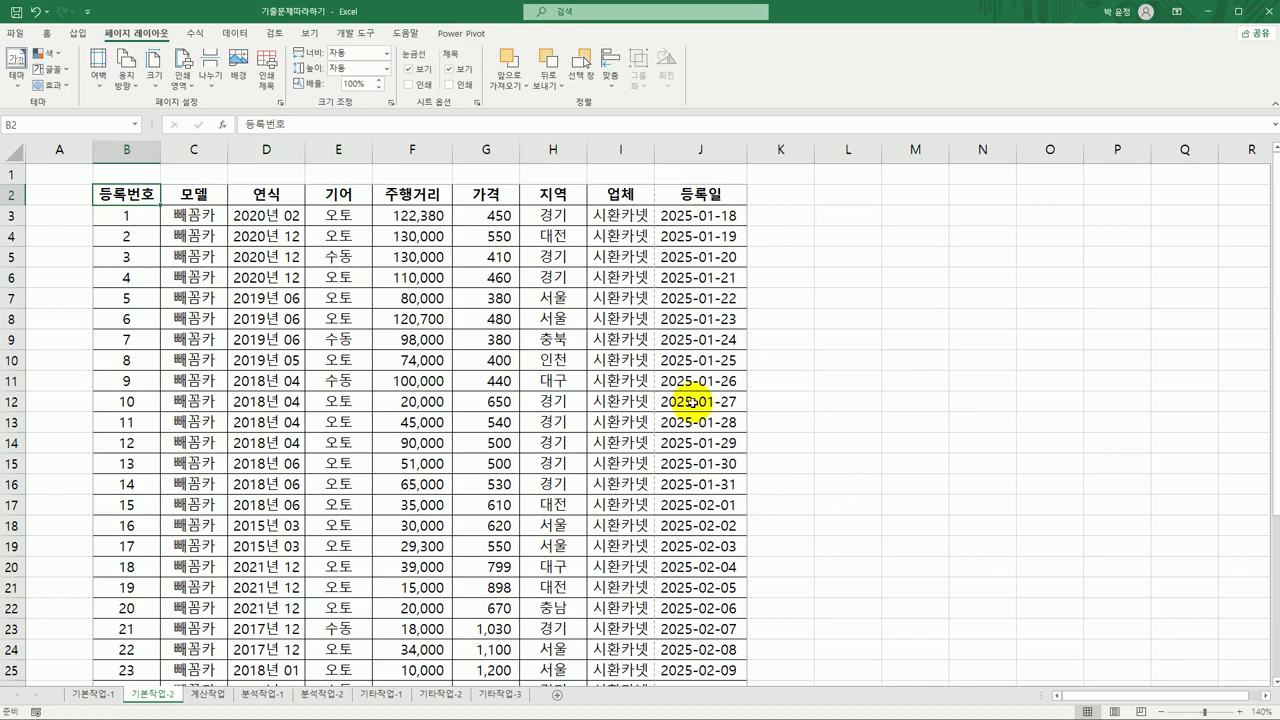
Insert a page break at G2 before the 가격 column and open the sheet's print preview
click(488, 196)
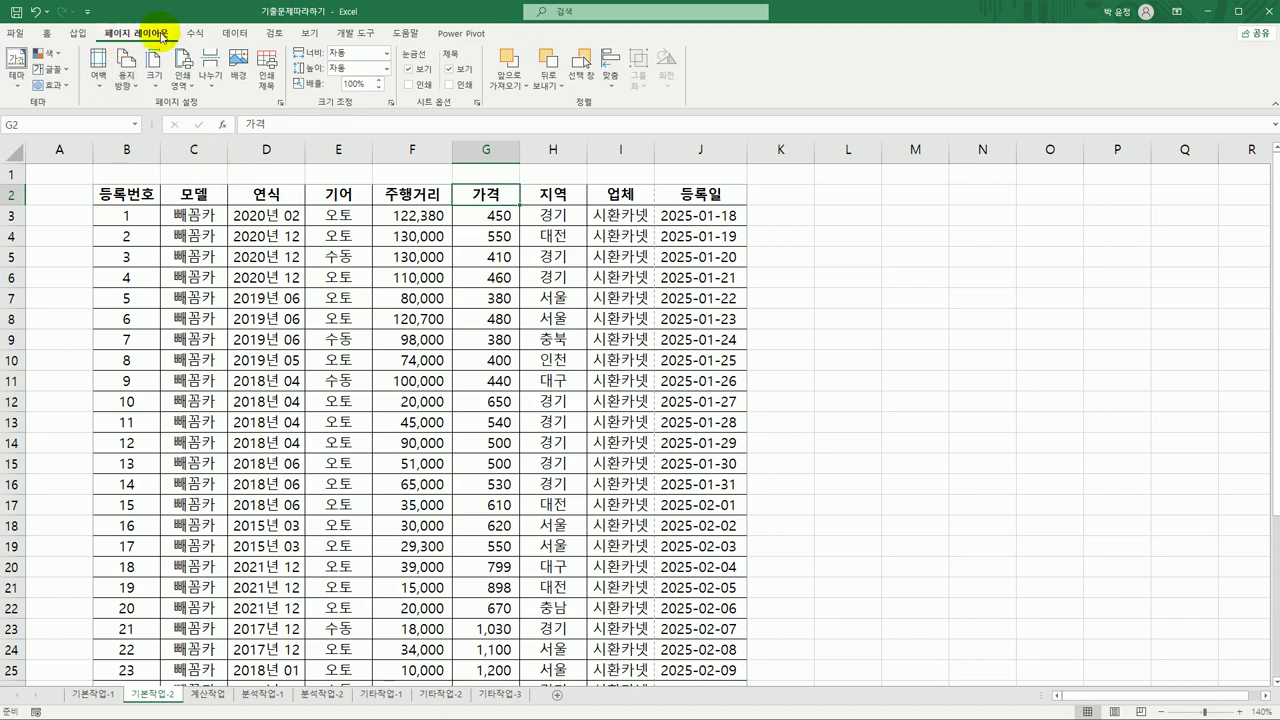
click(210, 85)
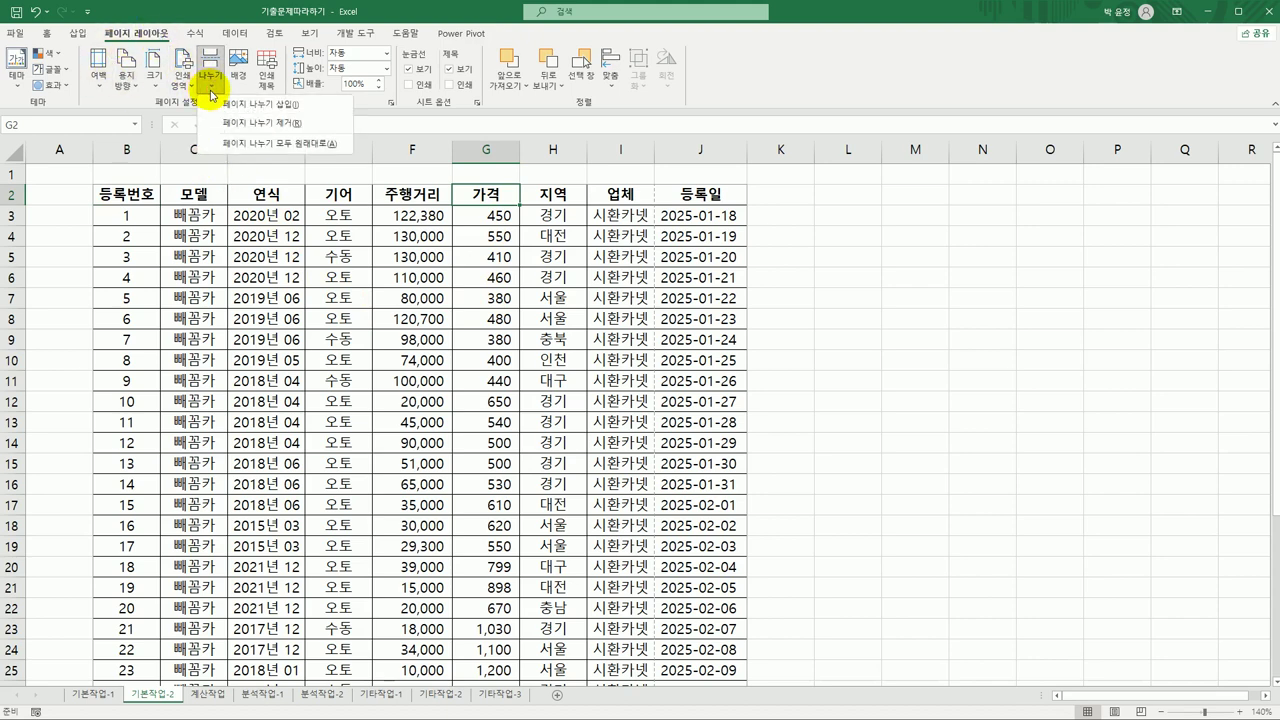
click(236, 104)
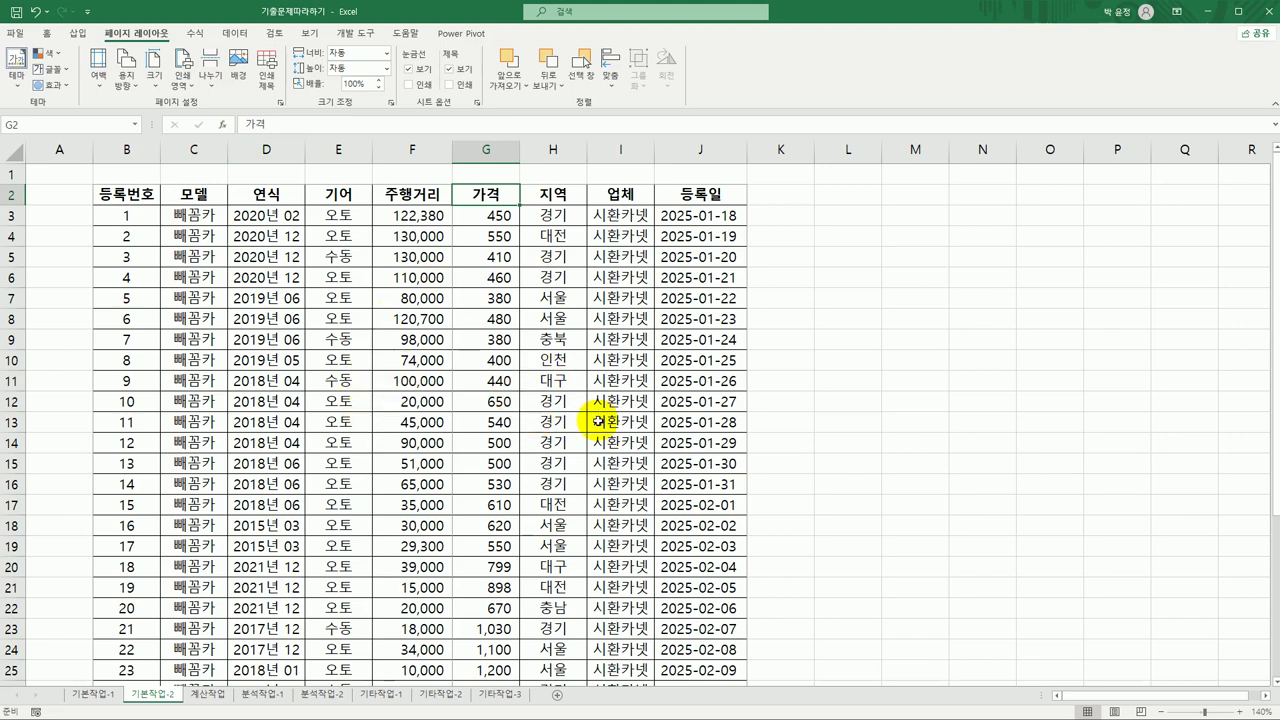
click(16, 32)
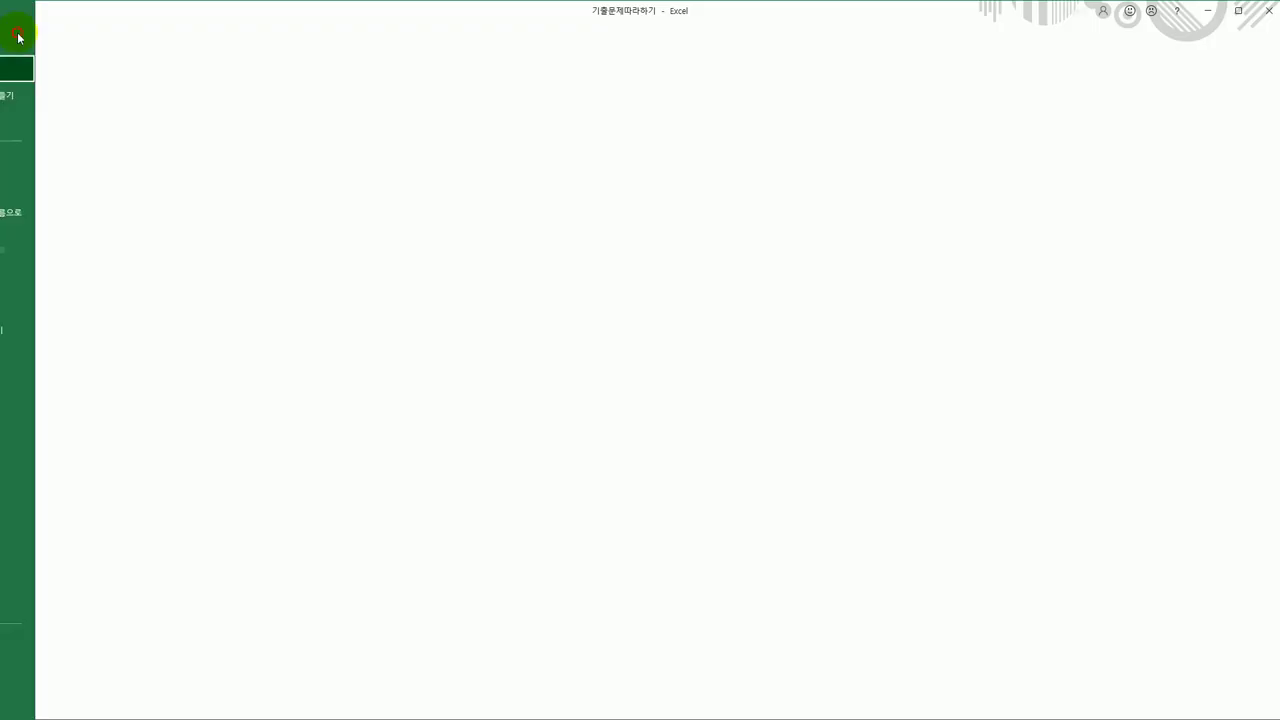
click(76, 280)
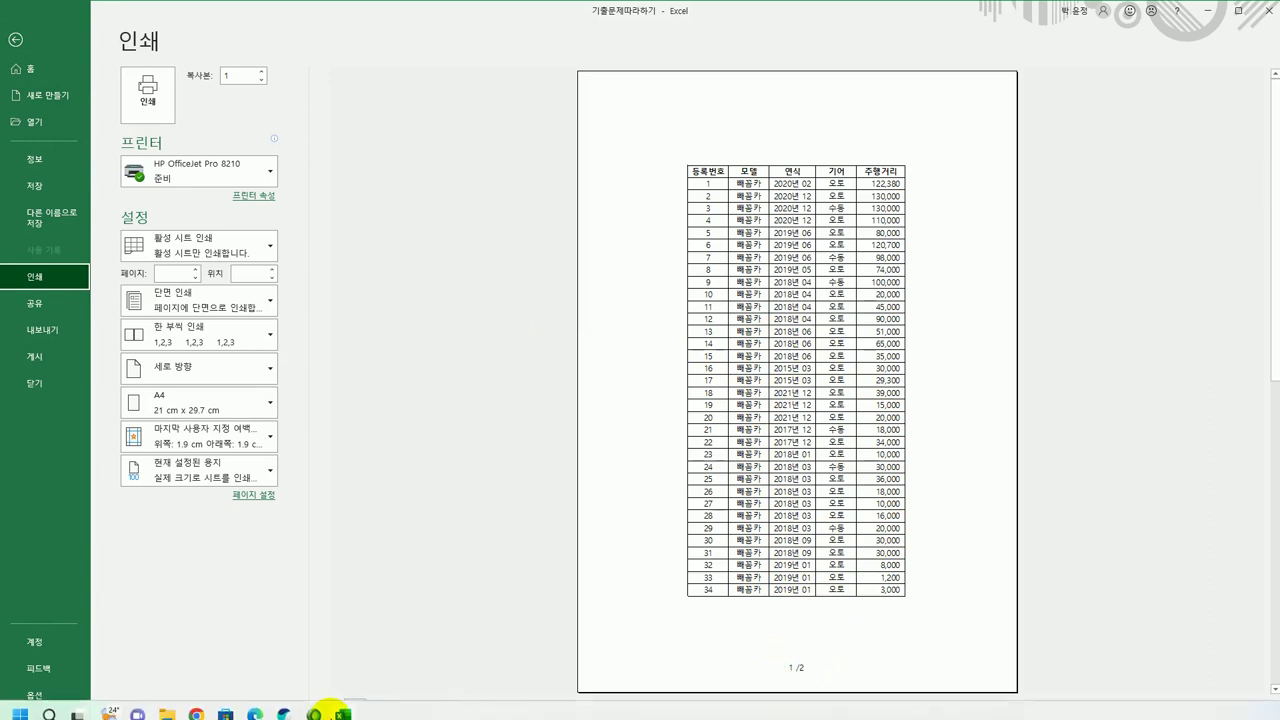
Check the second page of the print preview and return to the worksheet
click(463, 545)
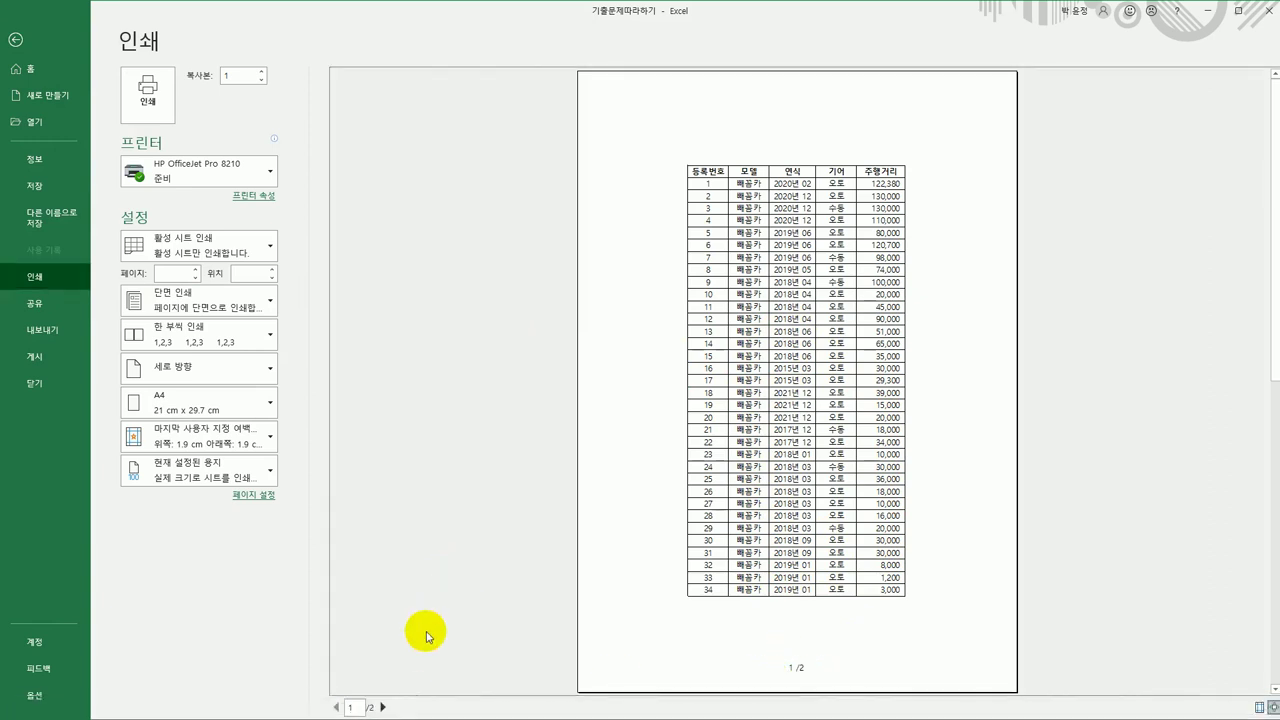
click(383, 707)
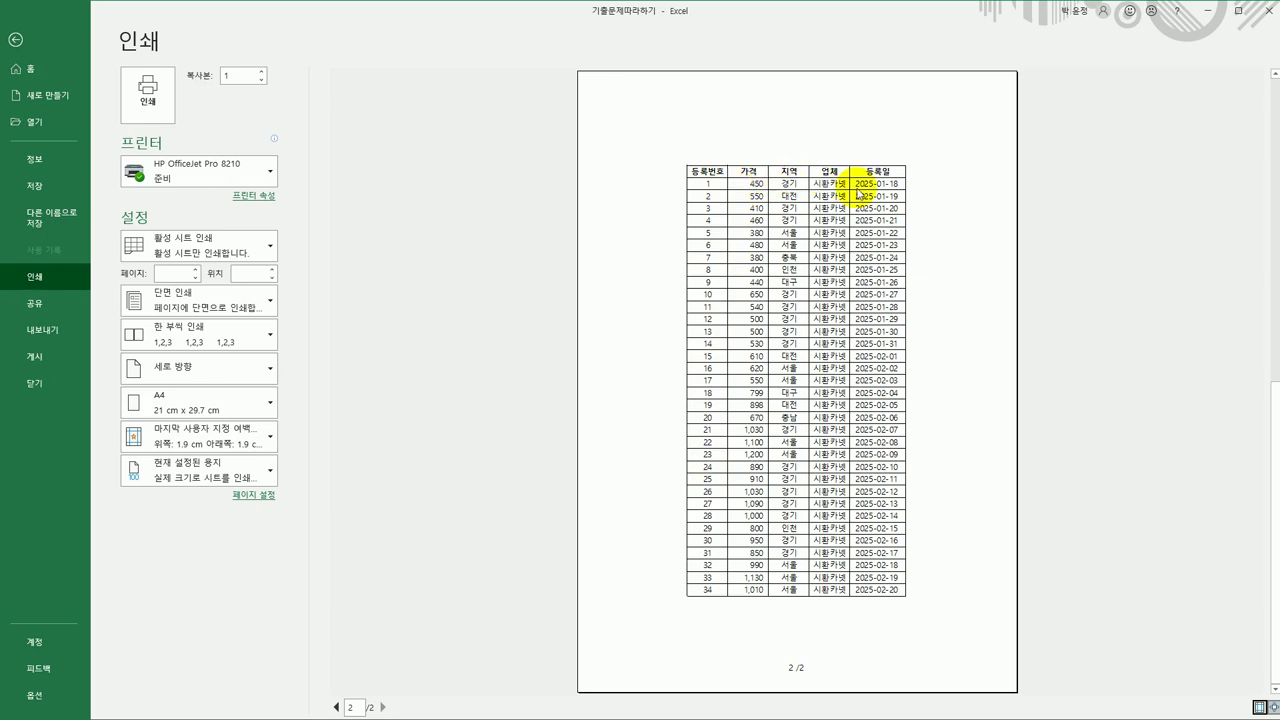
click(14, 39)
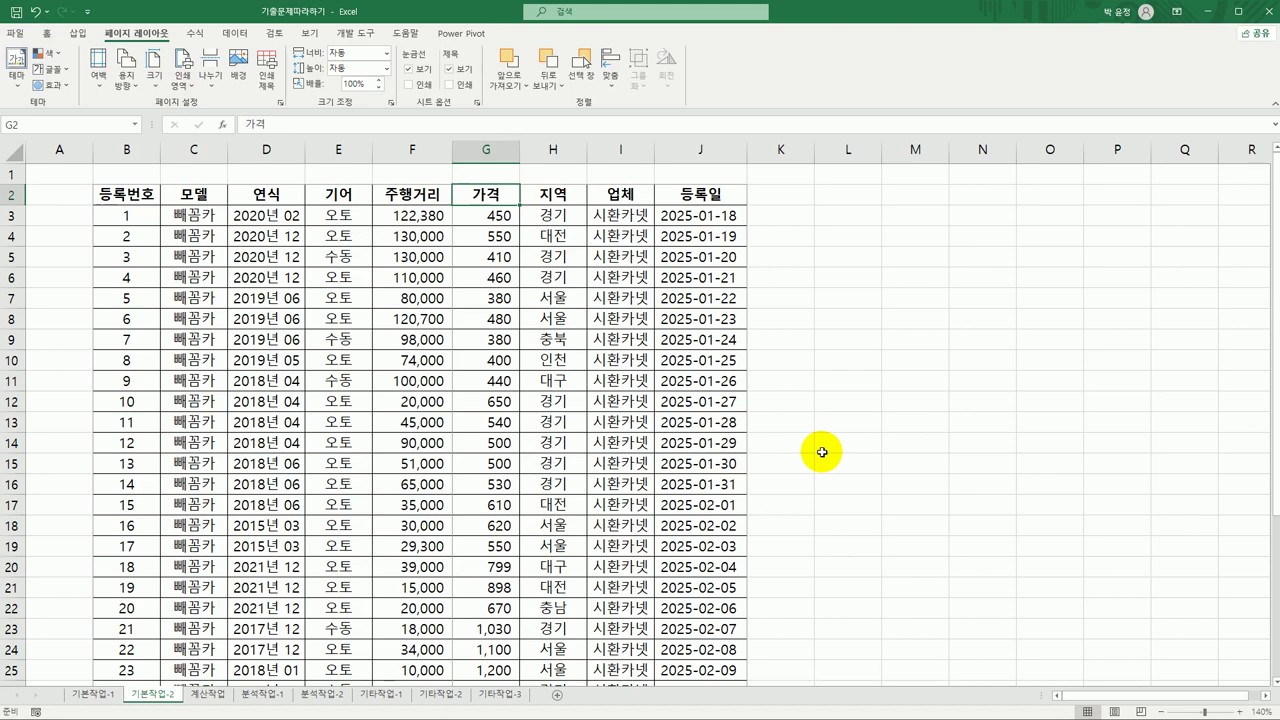
On the 계산작업 sheet, start an AVERAGEIF formula in M7 with the absolute department range $D$4:$D$43 as its range
click(216, 700)
click(608, 240)
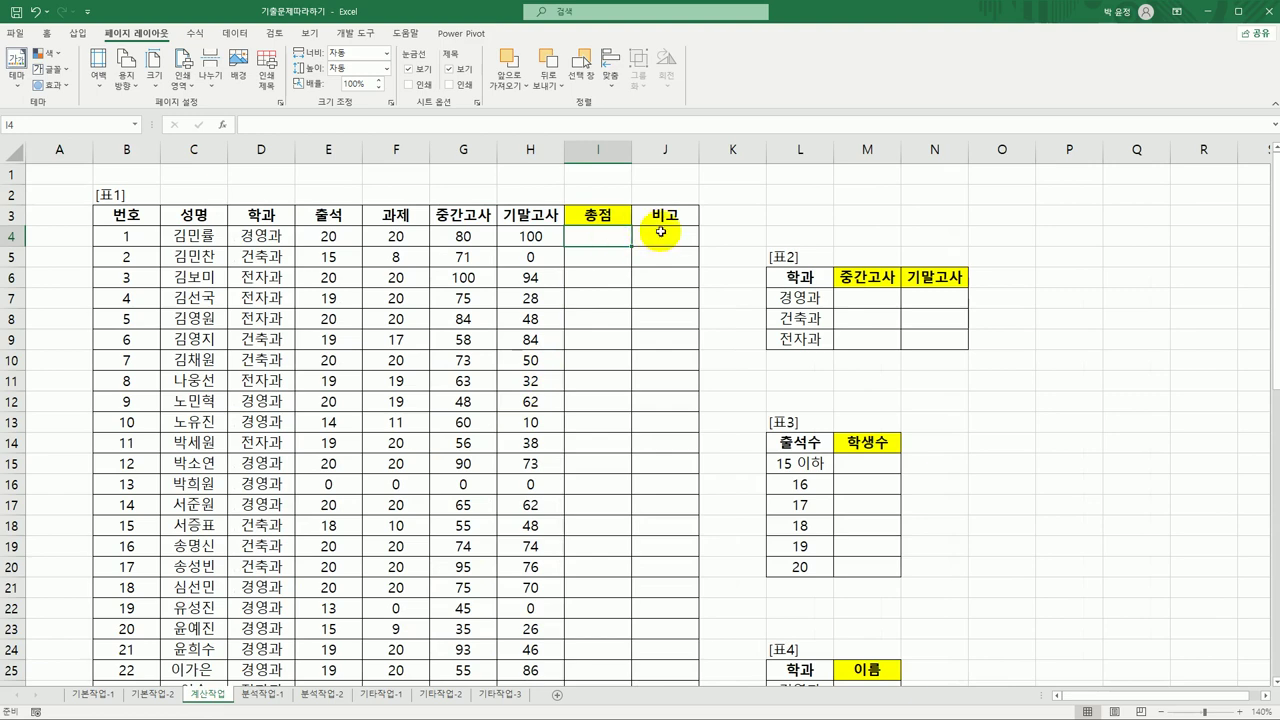
click(858, 296)
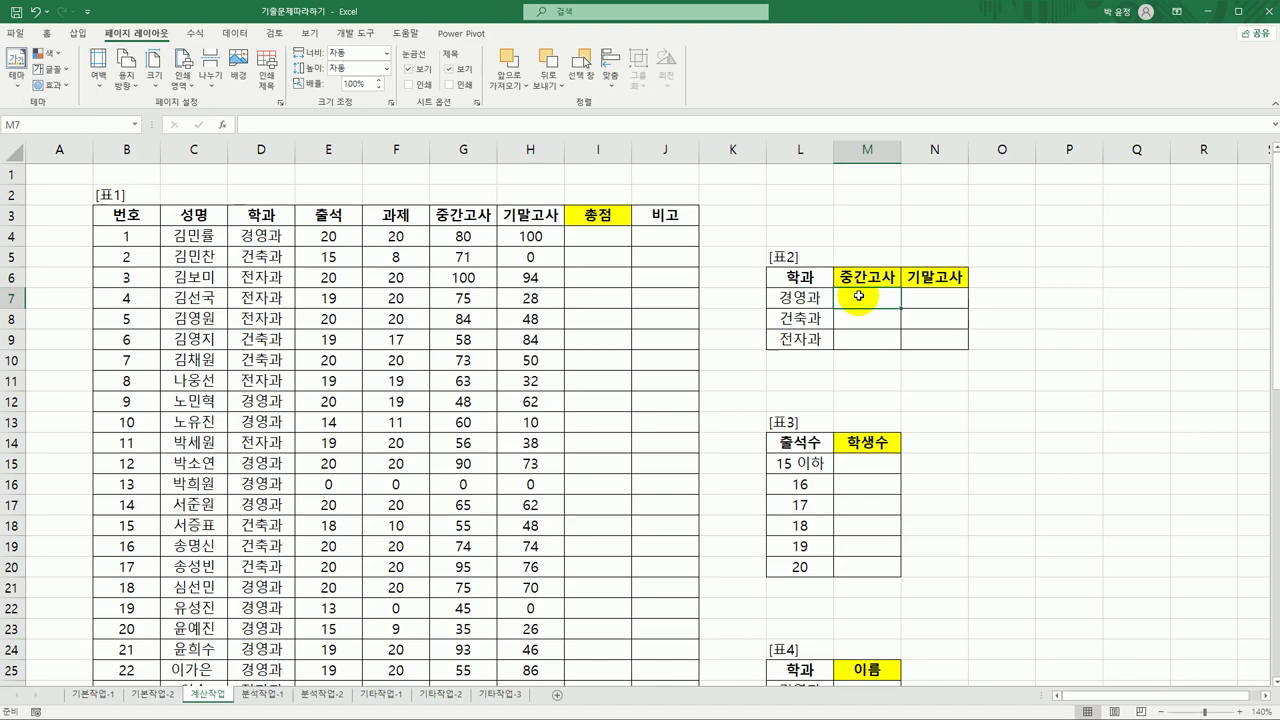
text(=ave)
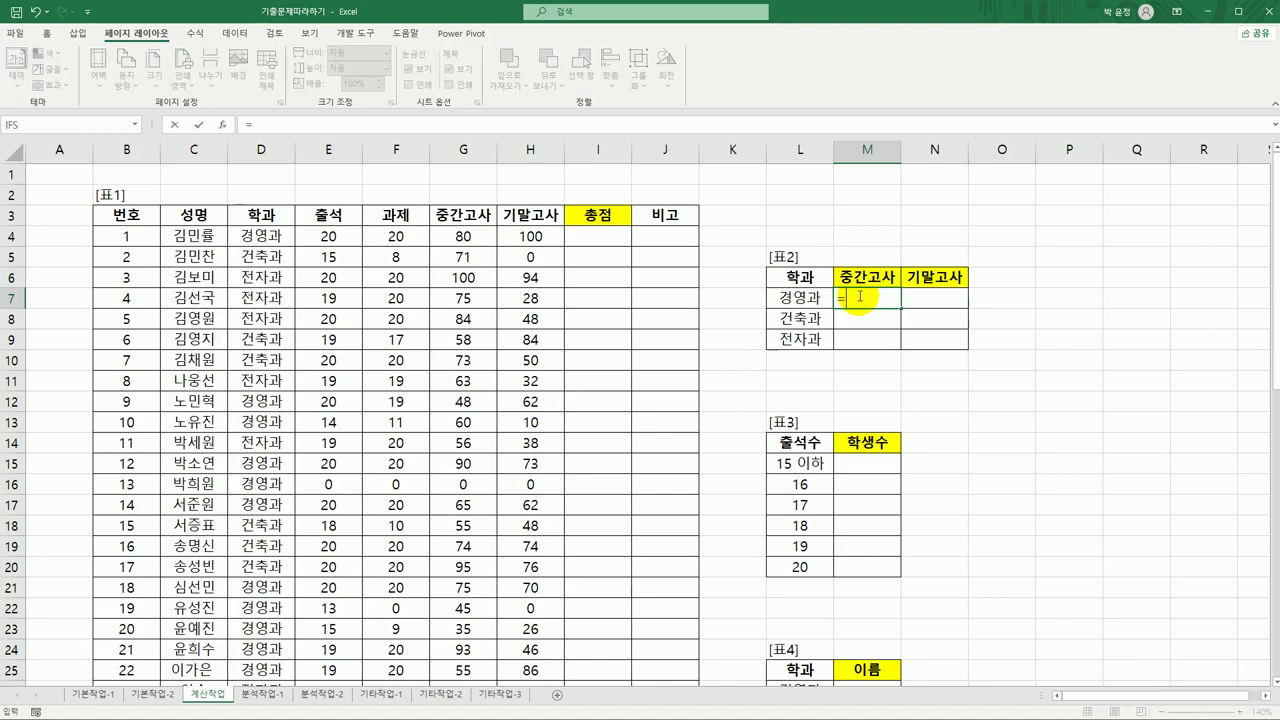
key(Down)
key(Down)
key(Down)
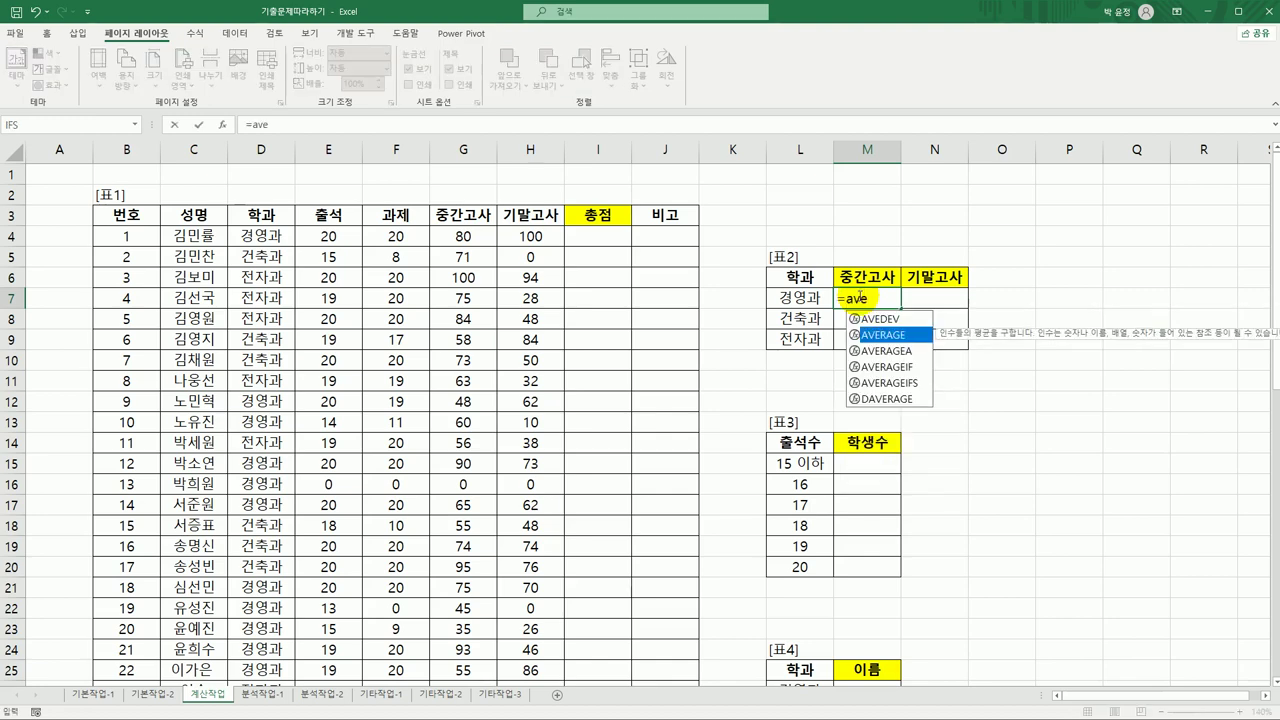
key(Tab)
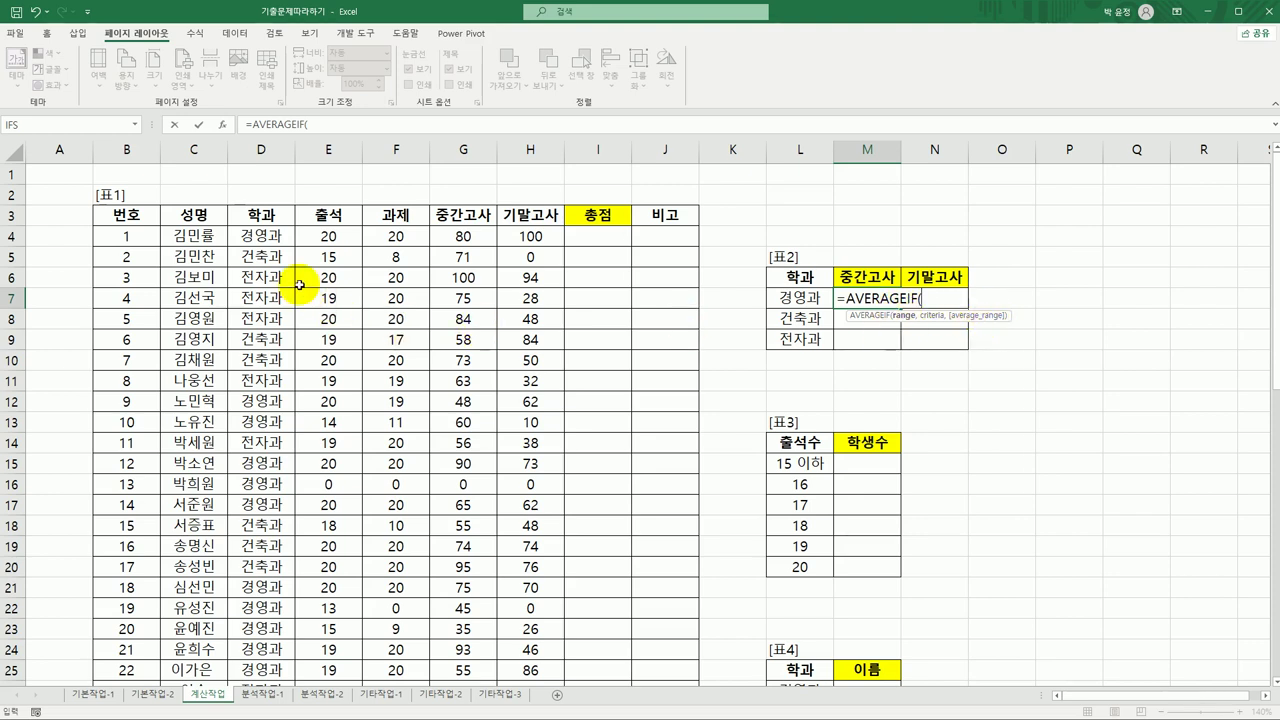
click(268, 238)
drag(268, 238, 262, 650)
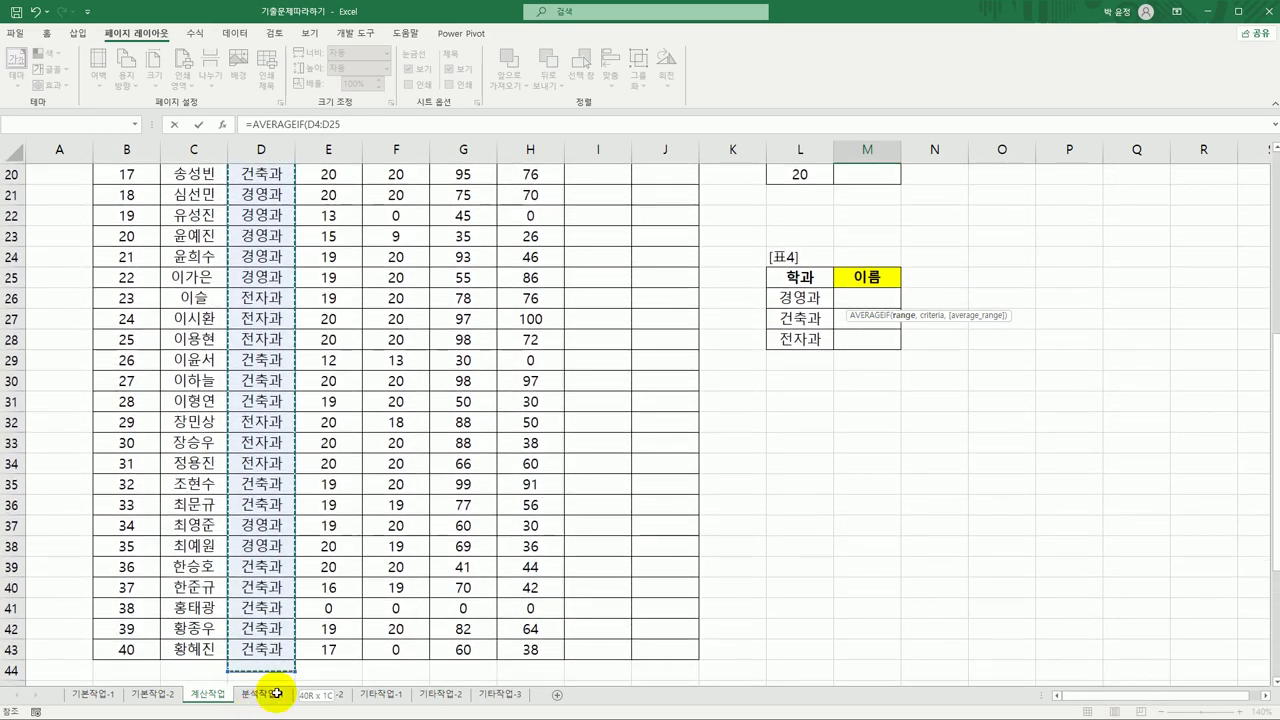
scroll(423, 533, up, 6)
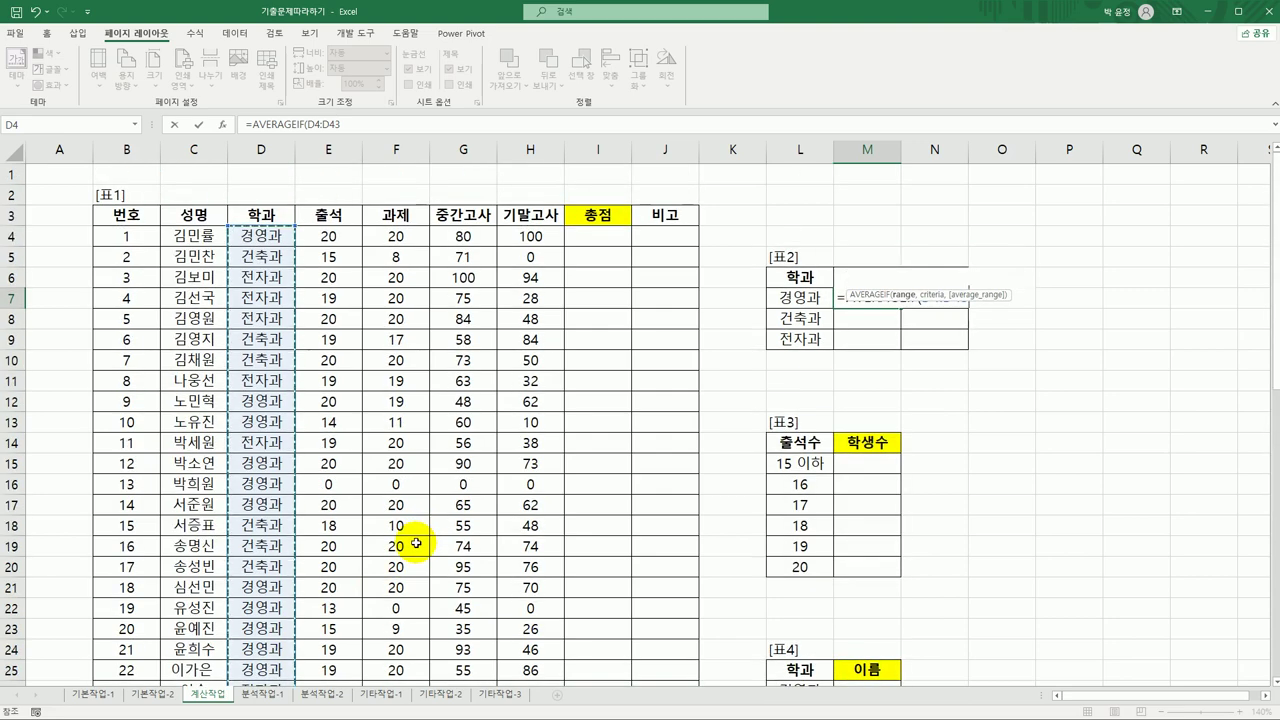
key(F4)
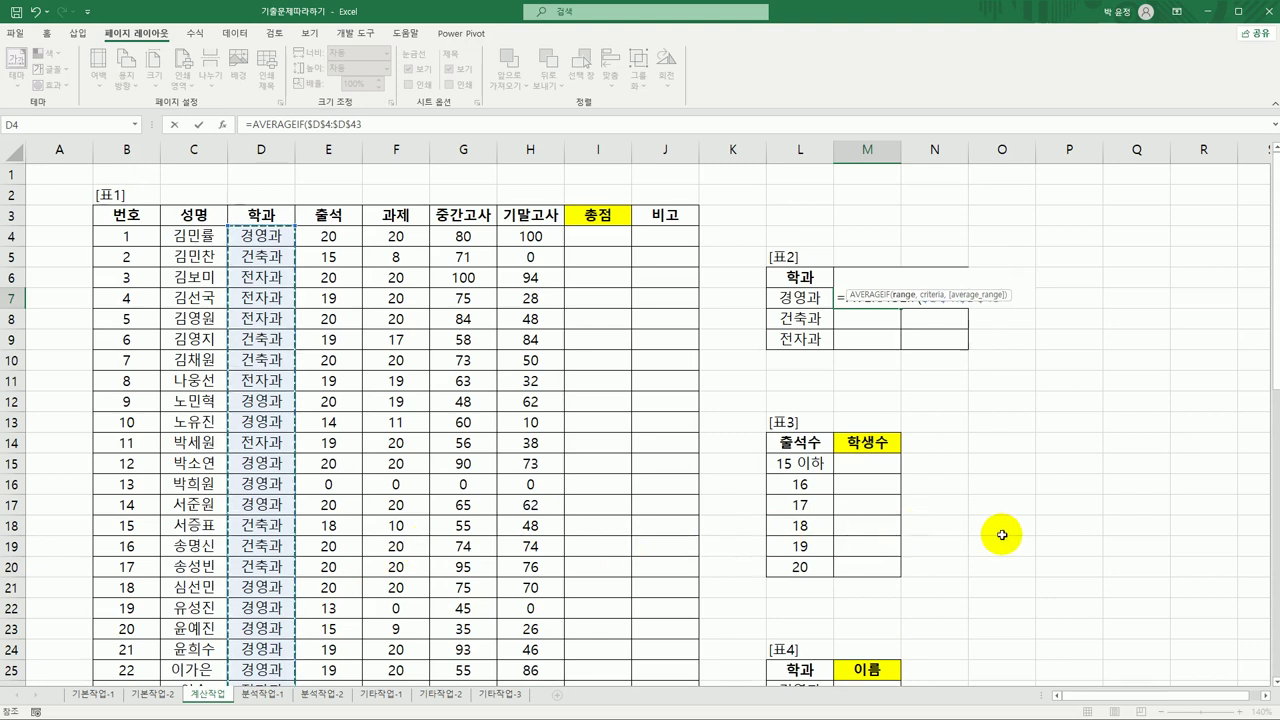
text(,)
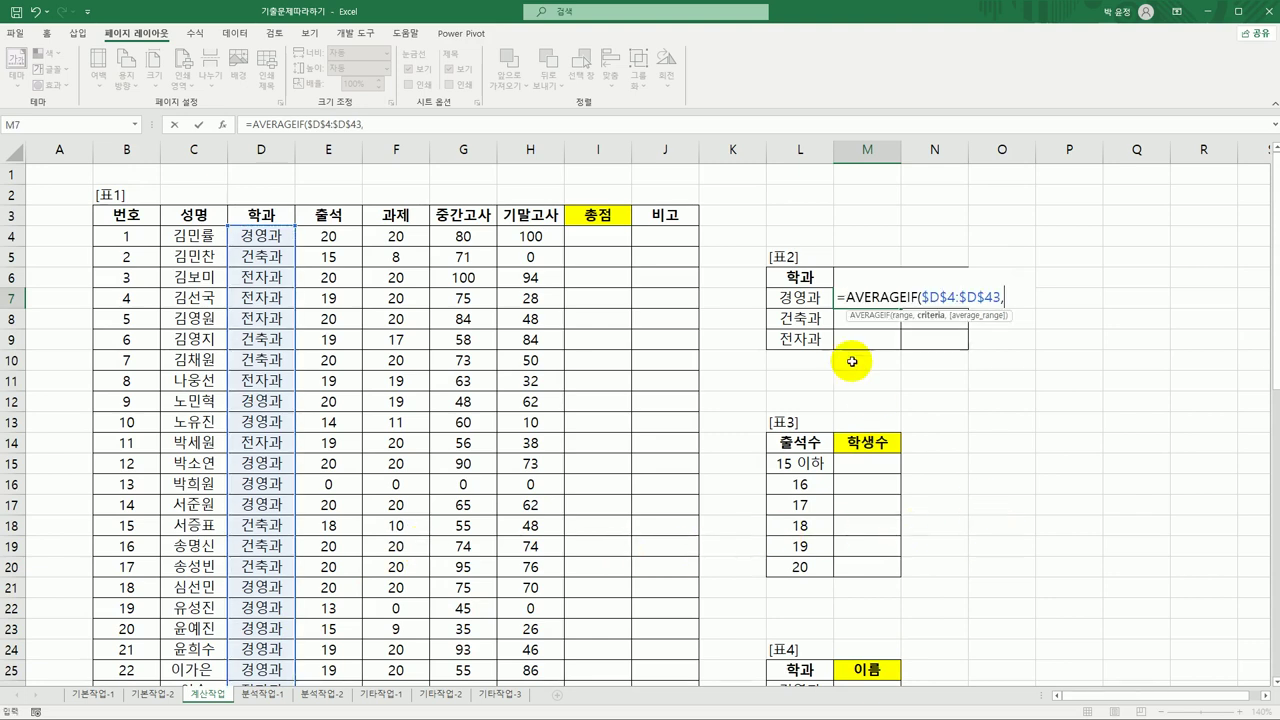
Use the 경영과 cell as the AVERAGEIF criteria with only its column fixed: $L7
click(805, 297)
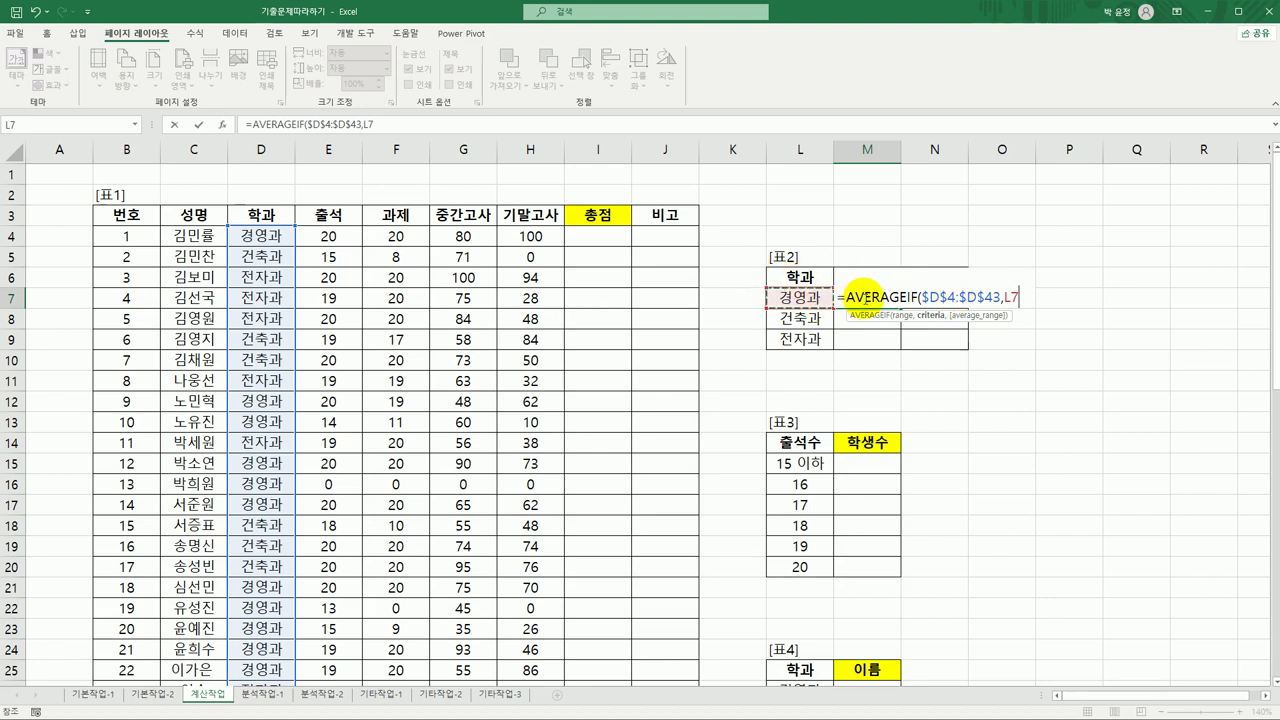
key(F4)
key(F4)
key(F4)
text(,)
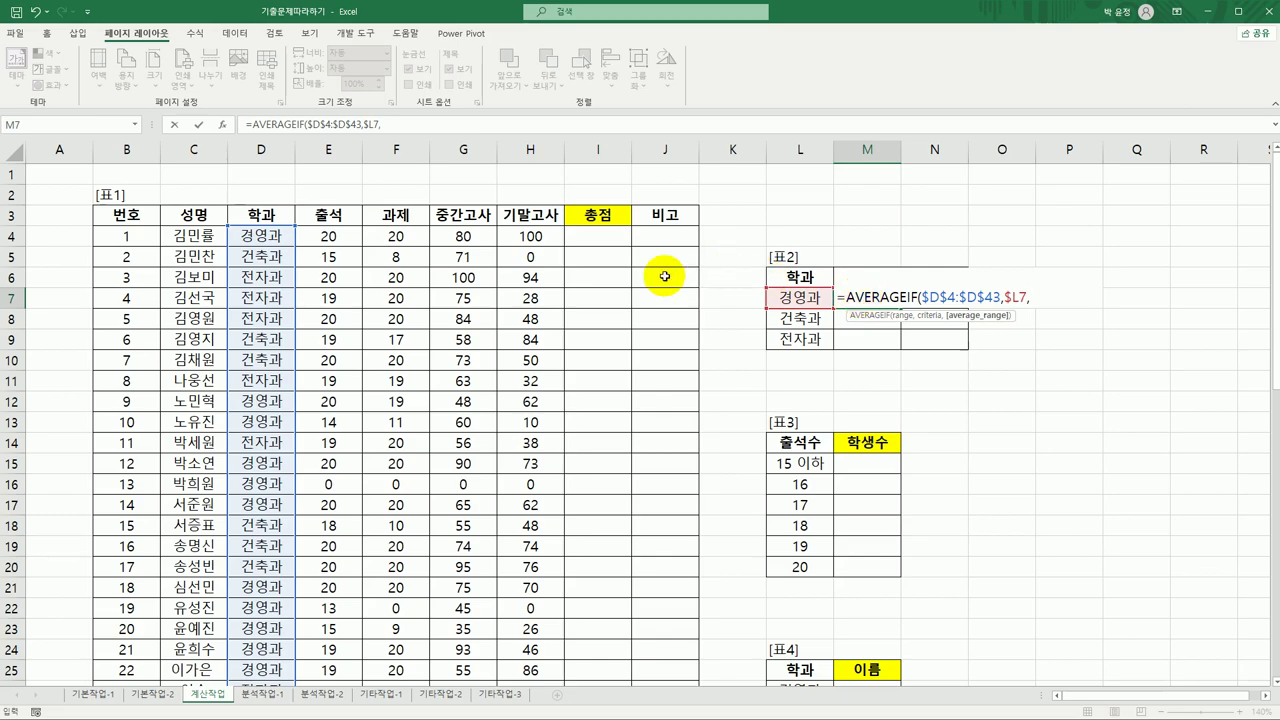
Set the average range to the 중간고사 scores with only the rows fixed, G$4:G$43, and complete the M7 formula
click(465, 236)
drag(474, 259, 486, 654)
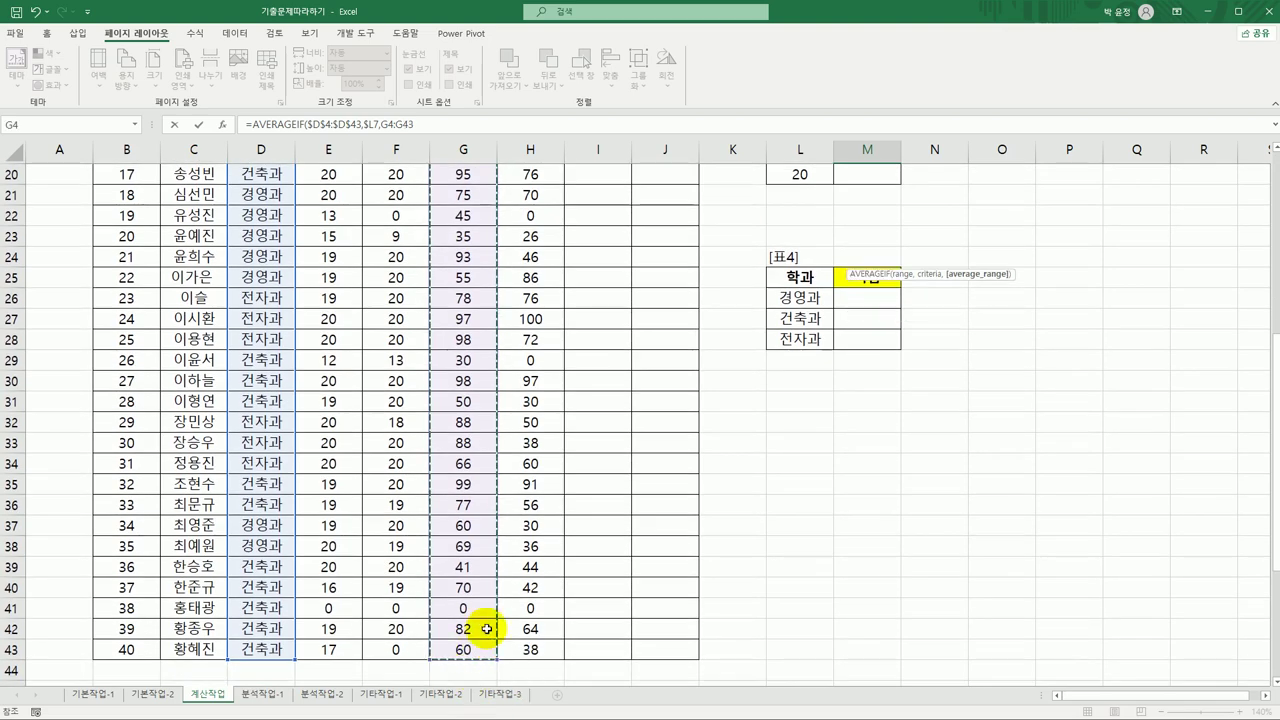
scroll(749, 400, up, 6)
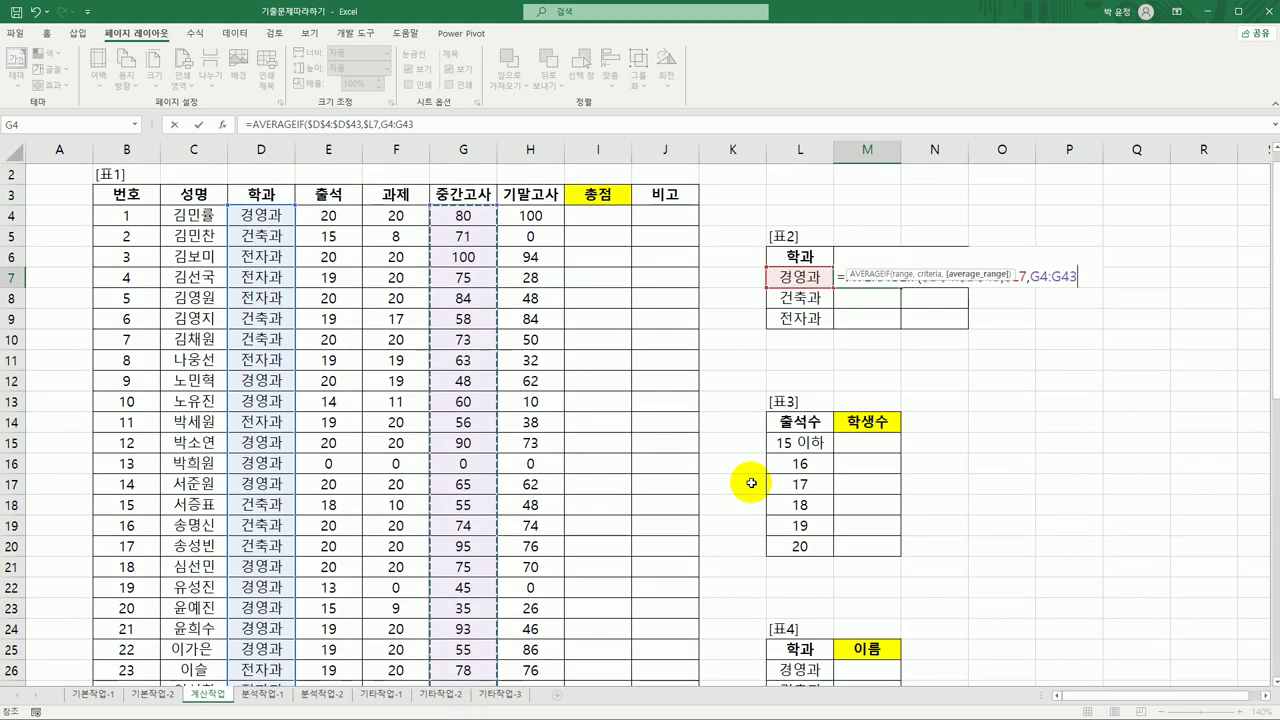
key(F4)
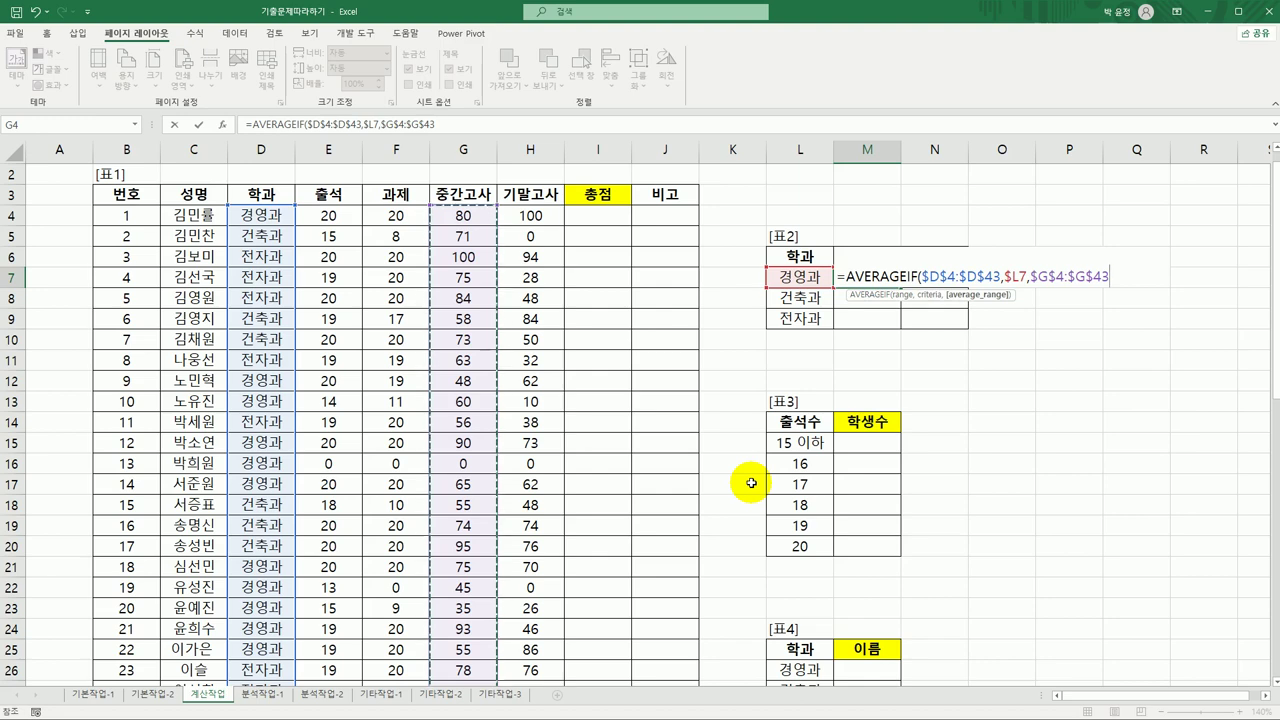
key(F4)
key(F4)
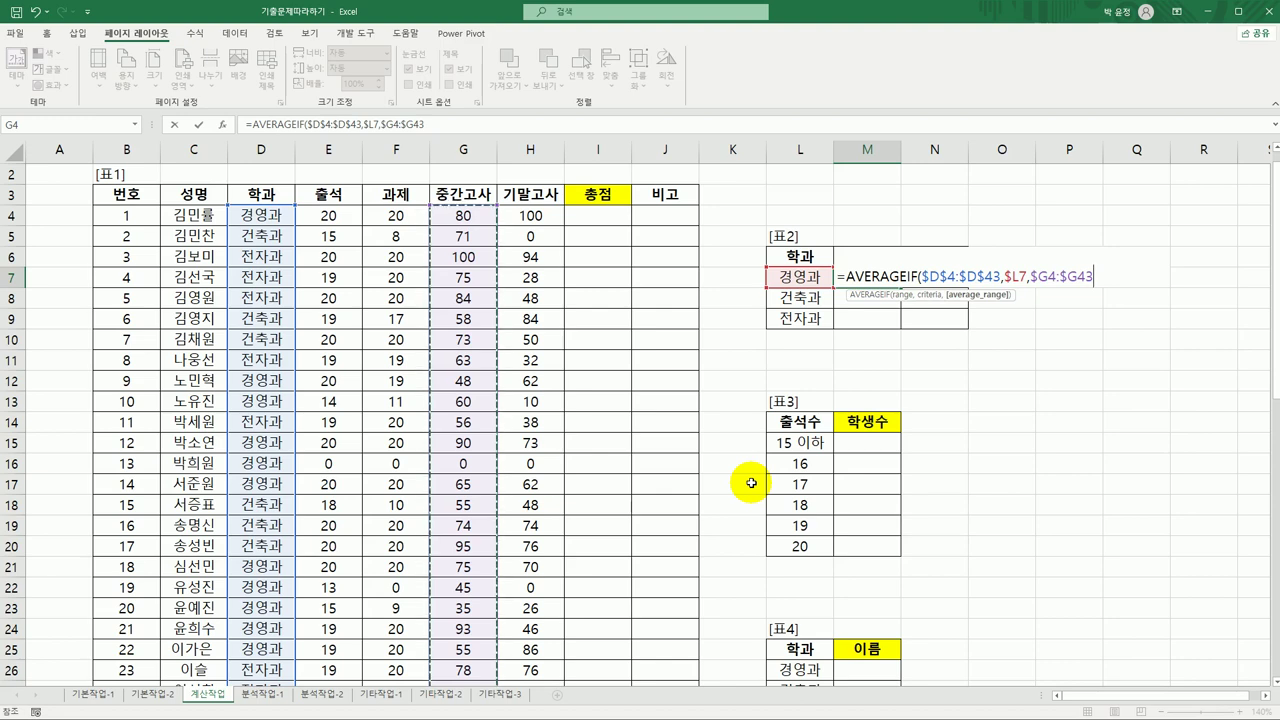
key(F4)
key(F4)
key(F4)
text())
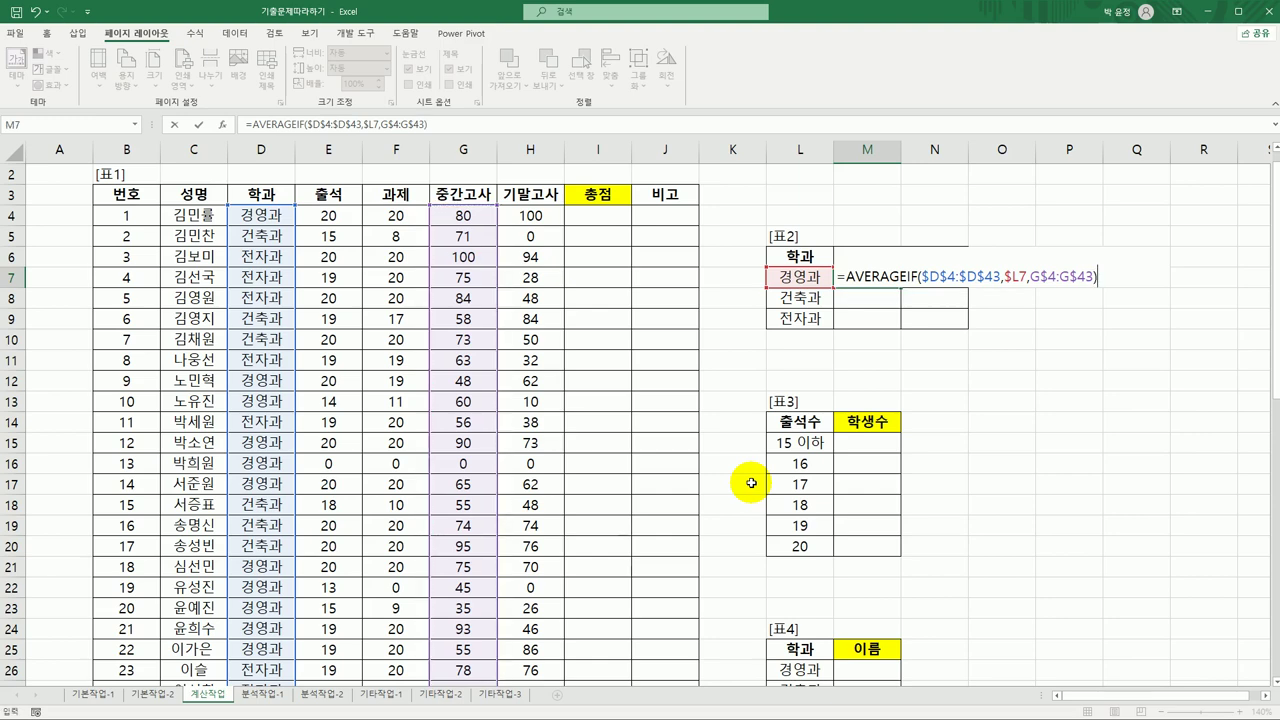
key(Return)
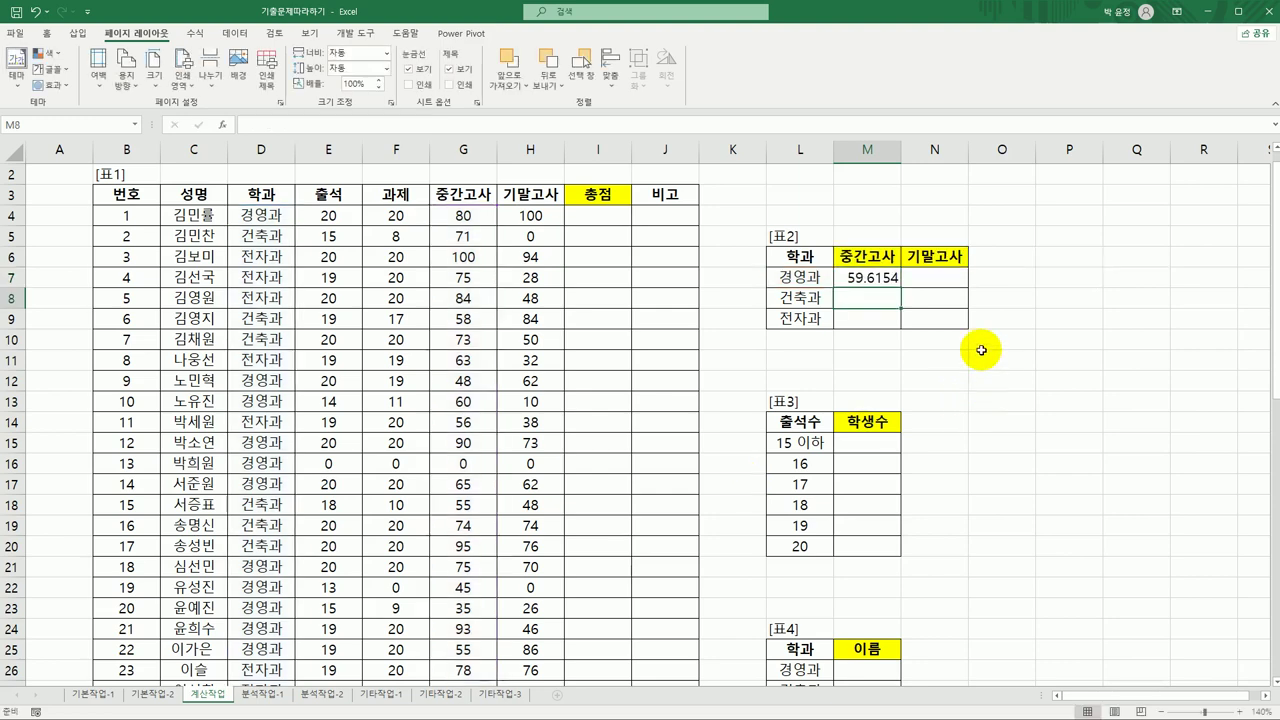
Fill the AVERAGEIF formula from M7 across the [표2] cells M7:N9
click(876, 280)
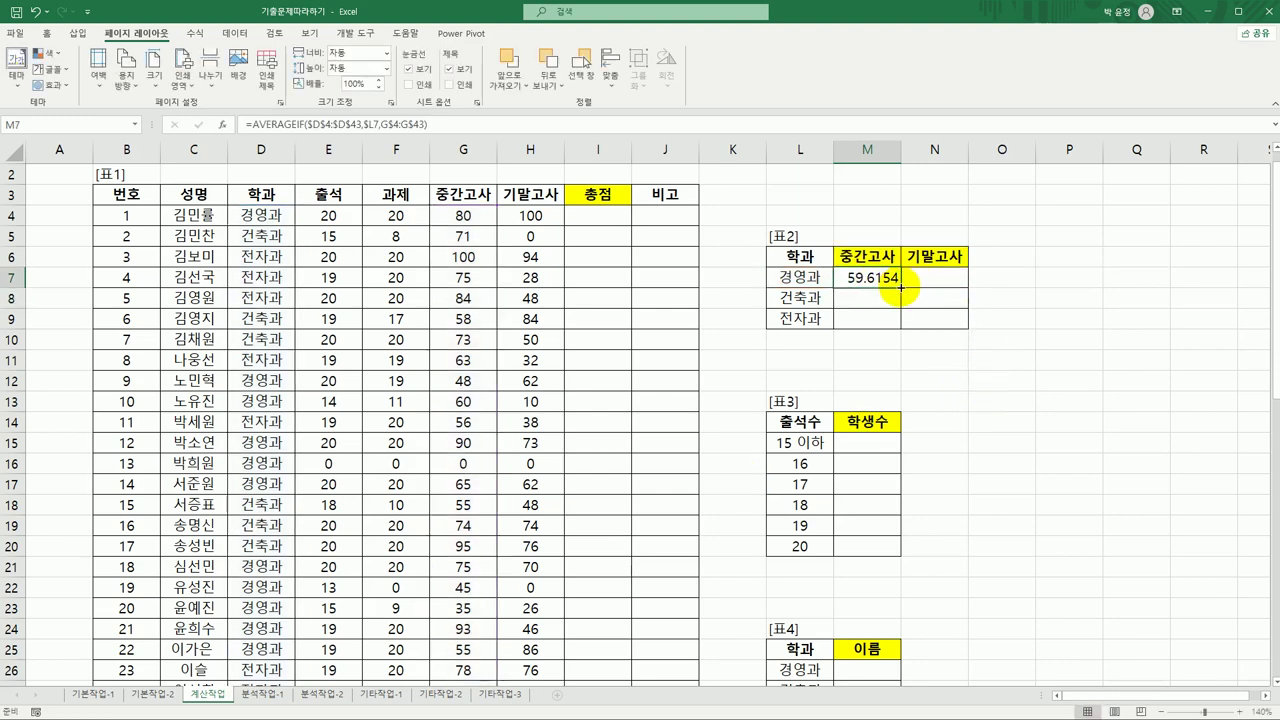
drag(900, 287, 957, 331)
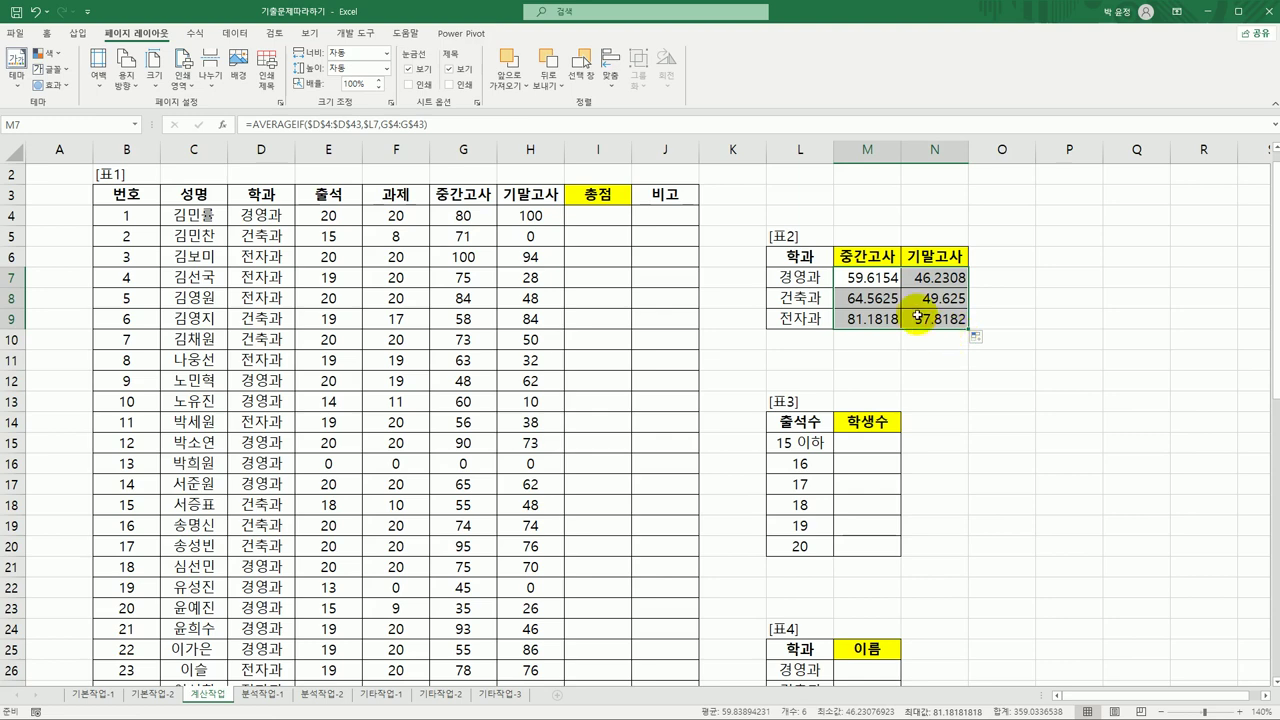
click(878, 277)
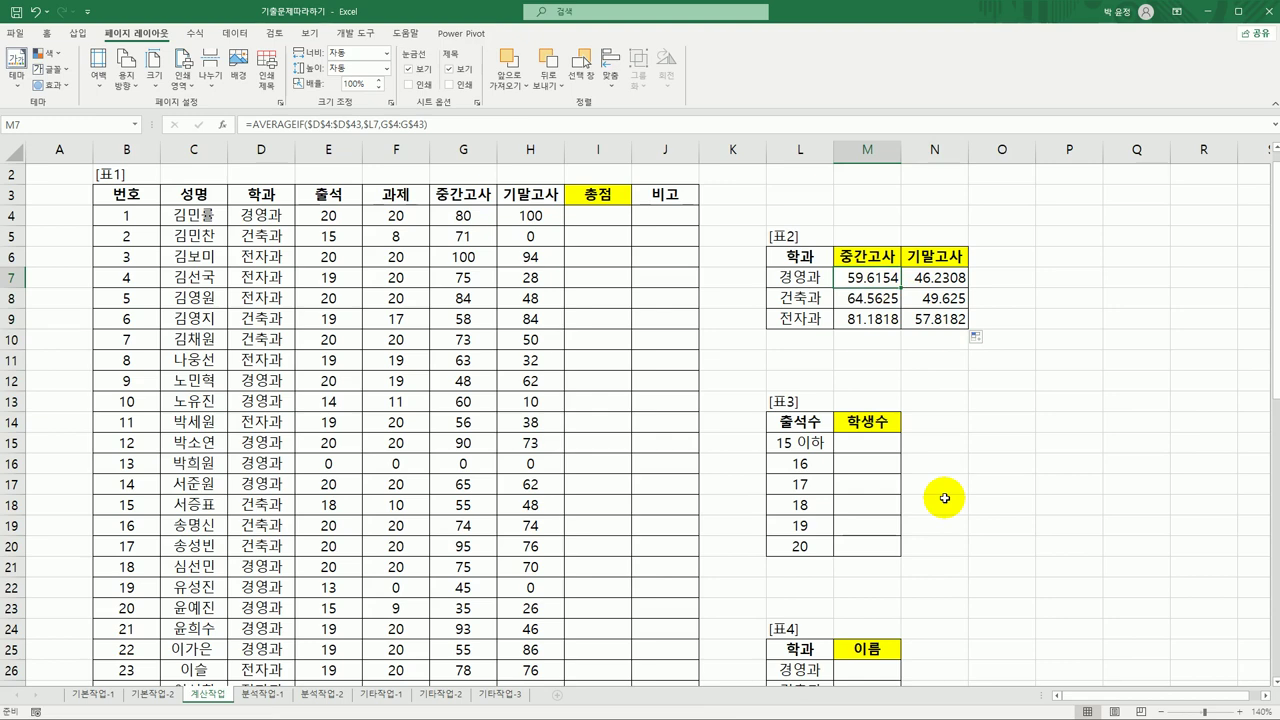
Wrap the M7 average in ROUNDUP with 1 decimal digit and fill the formula across M7:N9
double_click(870, 281)
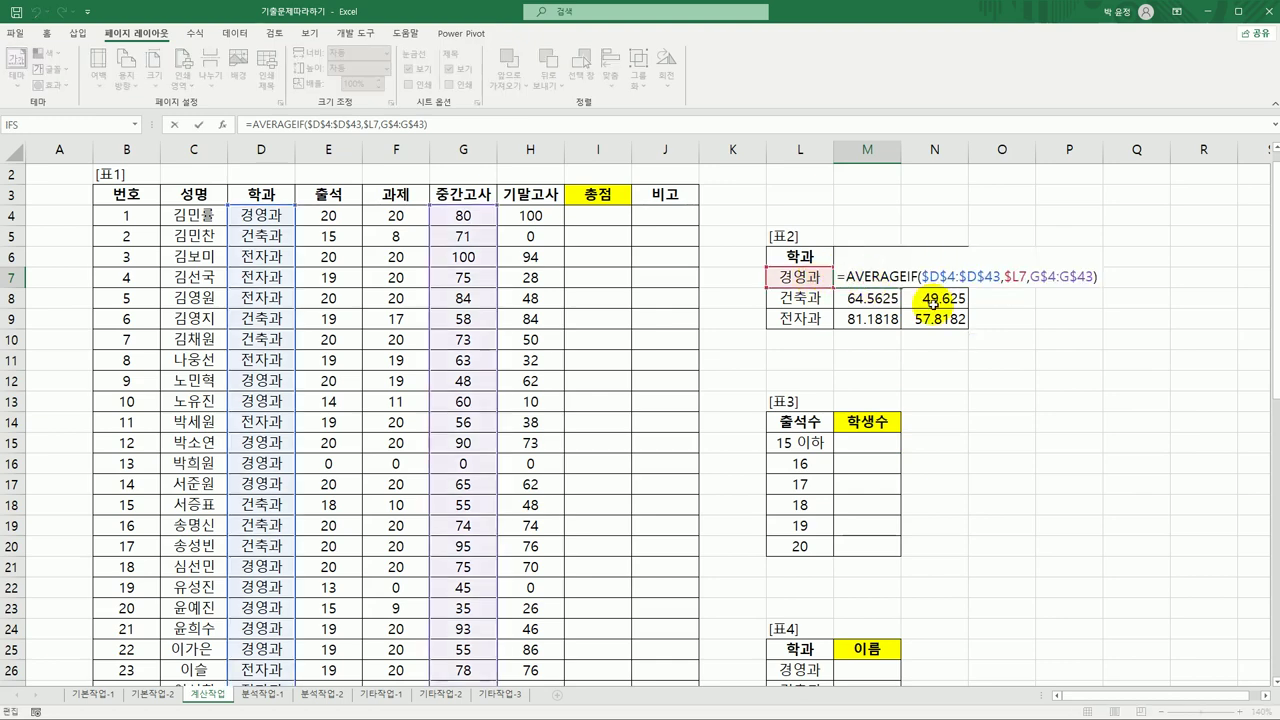
key(Home)
key(Right)
text(roun)
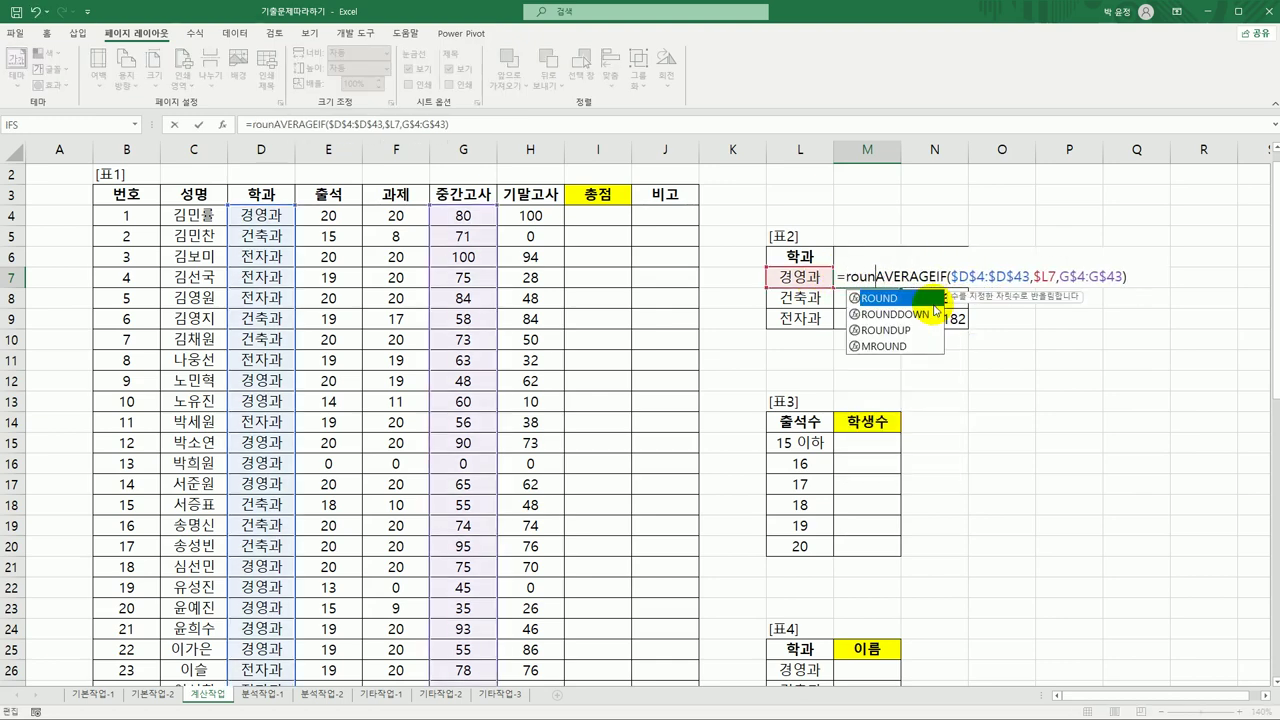
key(Down)
key(Down)
key(Tab)
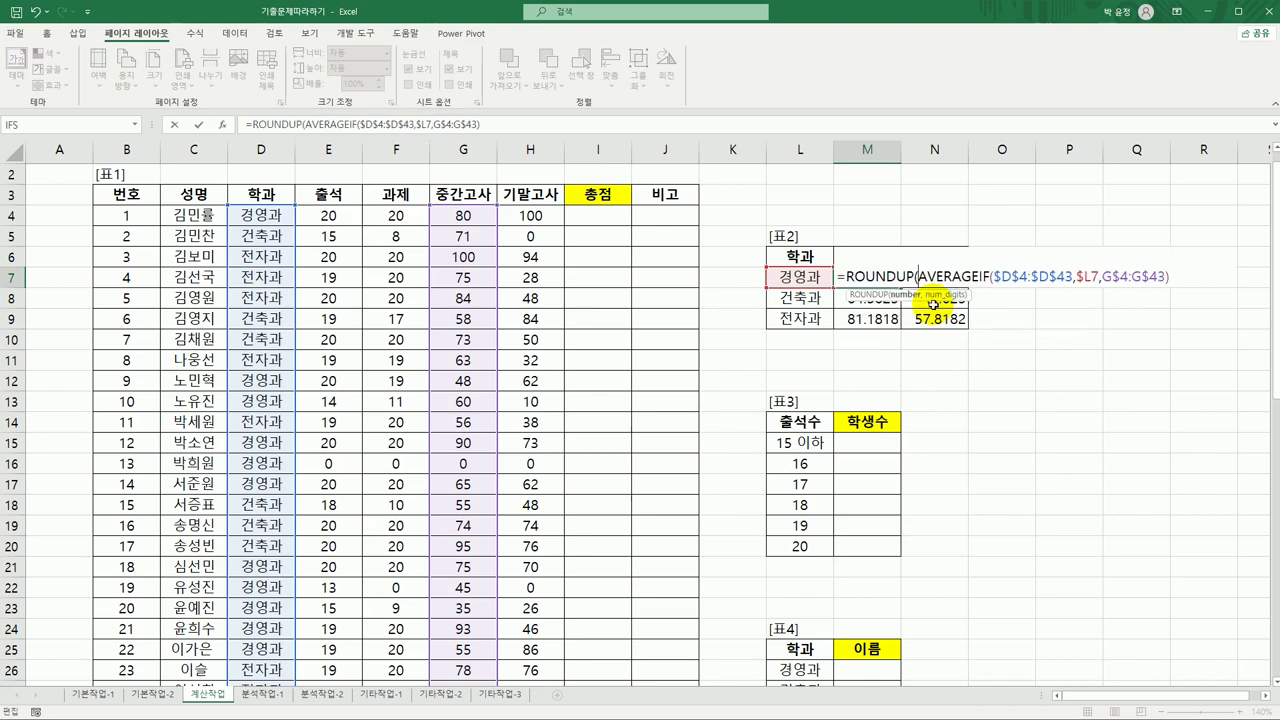
key(End)
text(,)
key(Return)
click(865, 280)
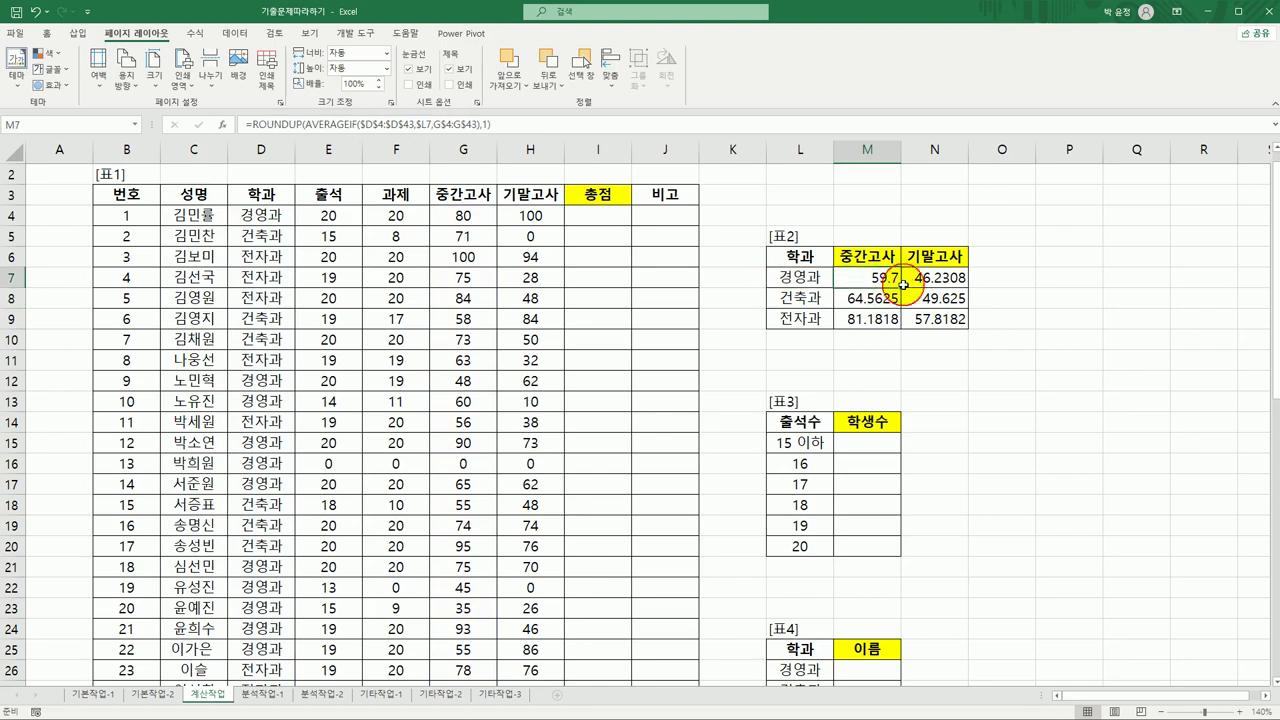
drag(900, 287, 930, 322)
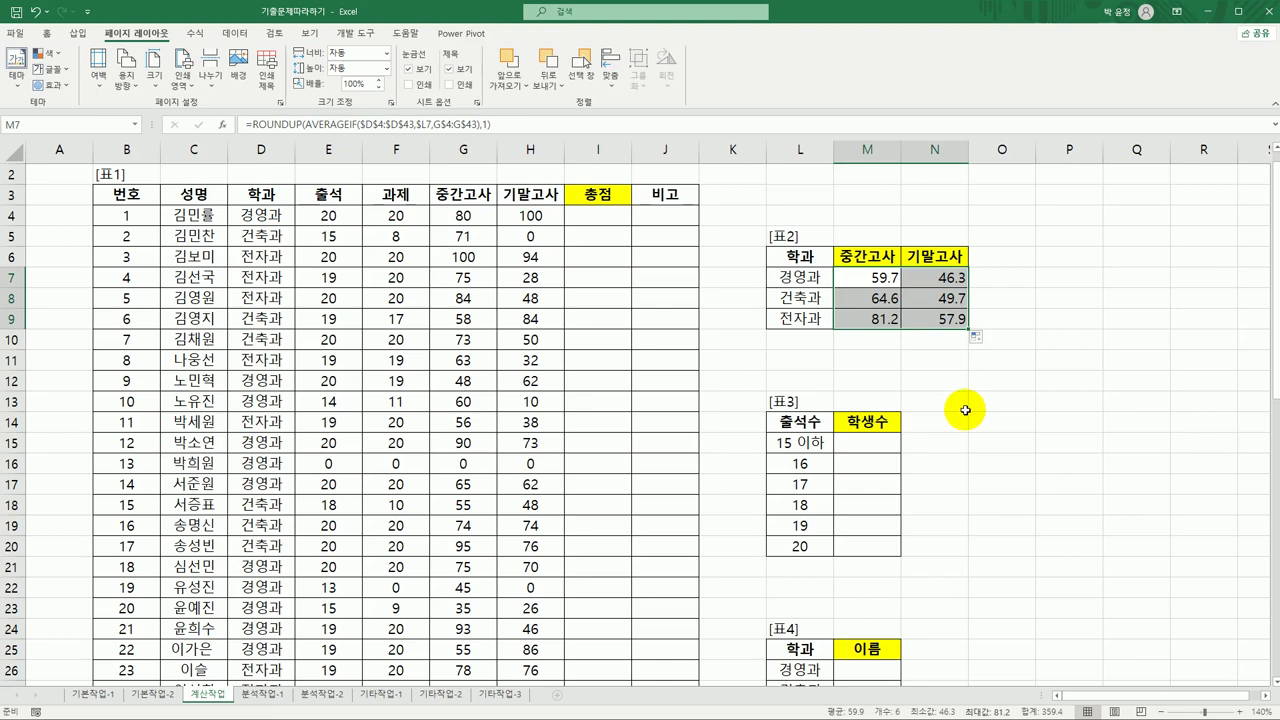
Begin a formula over the [표3] 학생수 cells M15:M20 with FREQUENCY nested inside TEXT
click(883, 445)
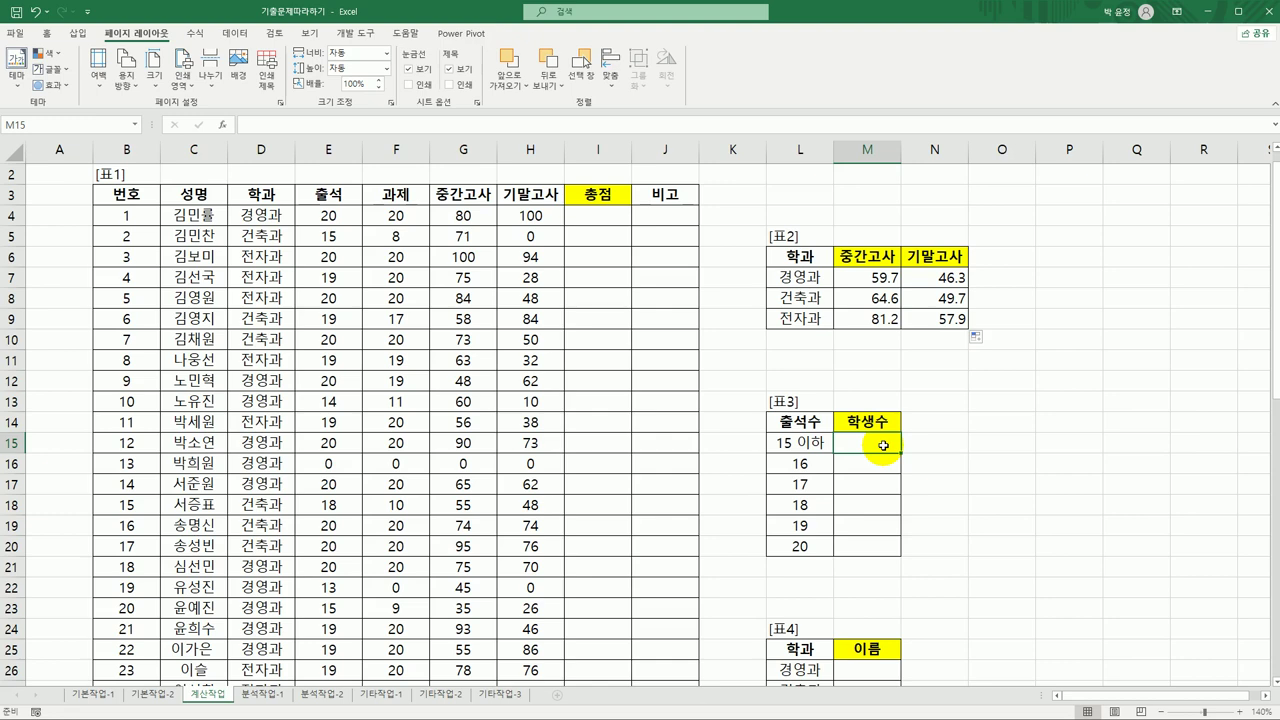
drag(884, 445, 874, 548)
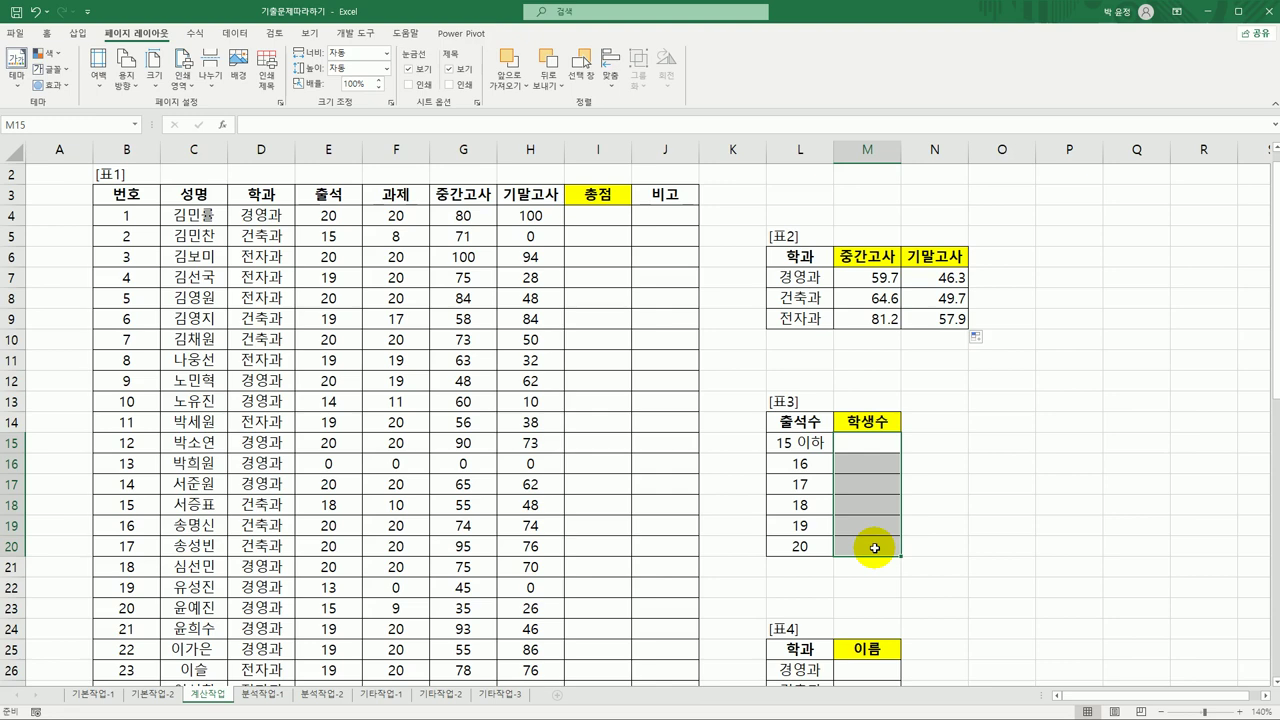
text(=)
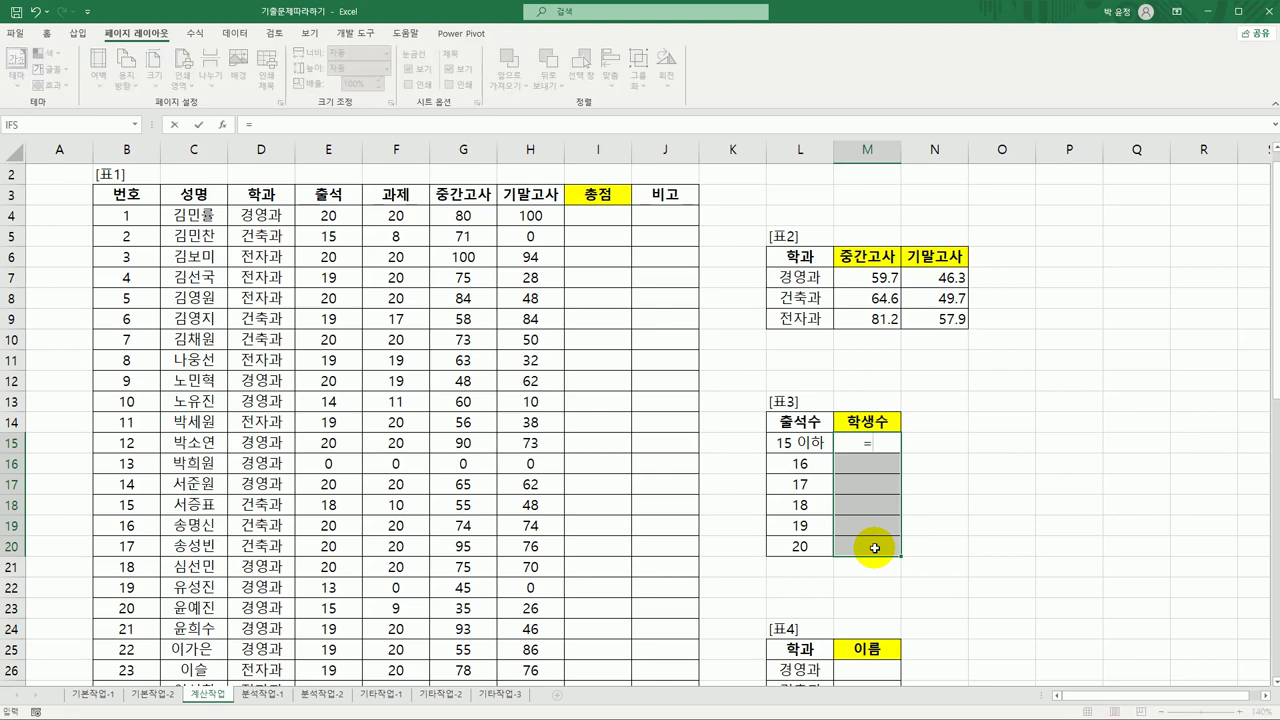
text(tex)
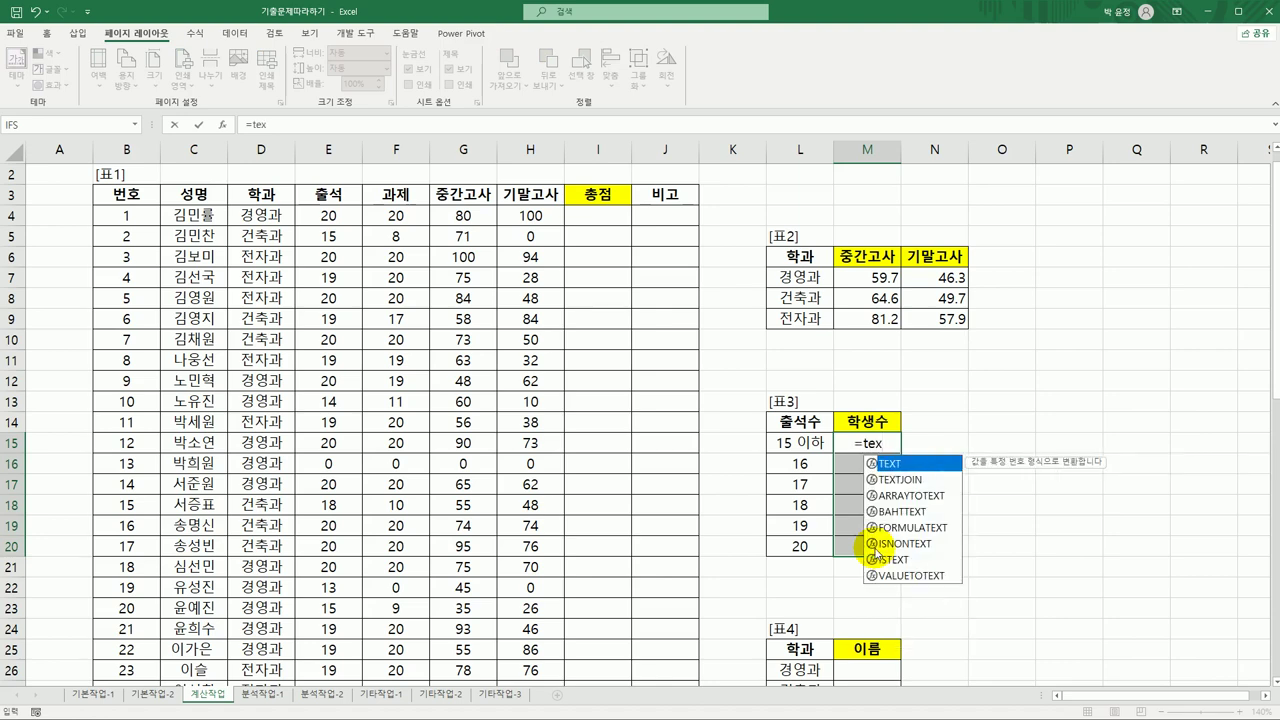
key(Tab)
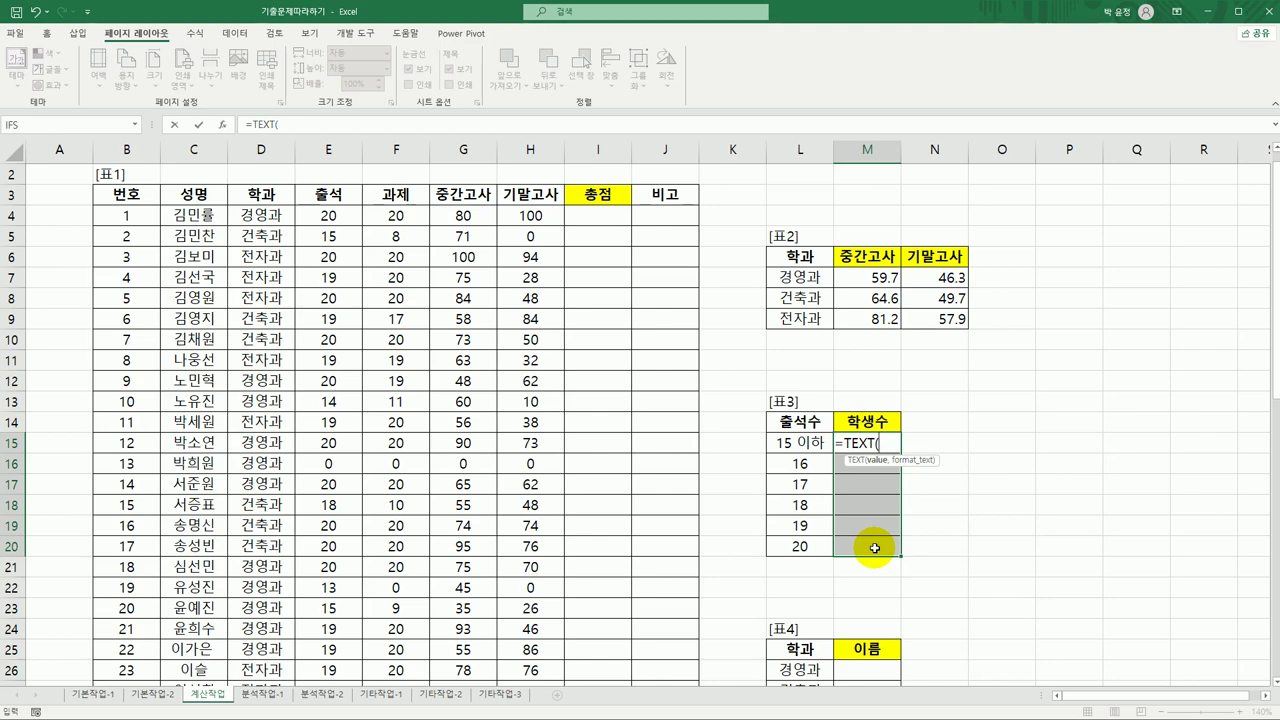
text(,)
key(BackSpace)
text(fr)
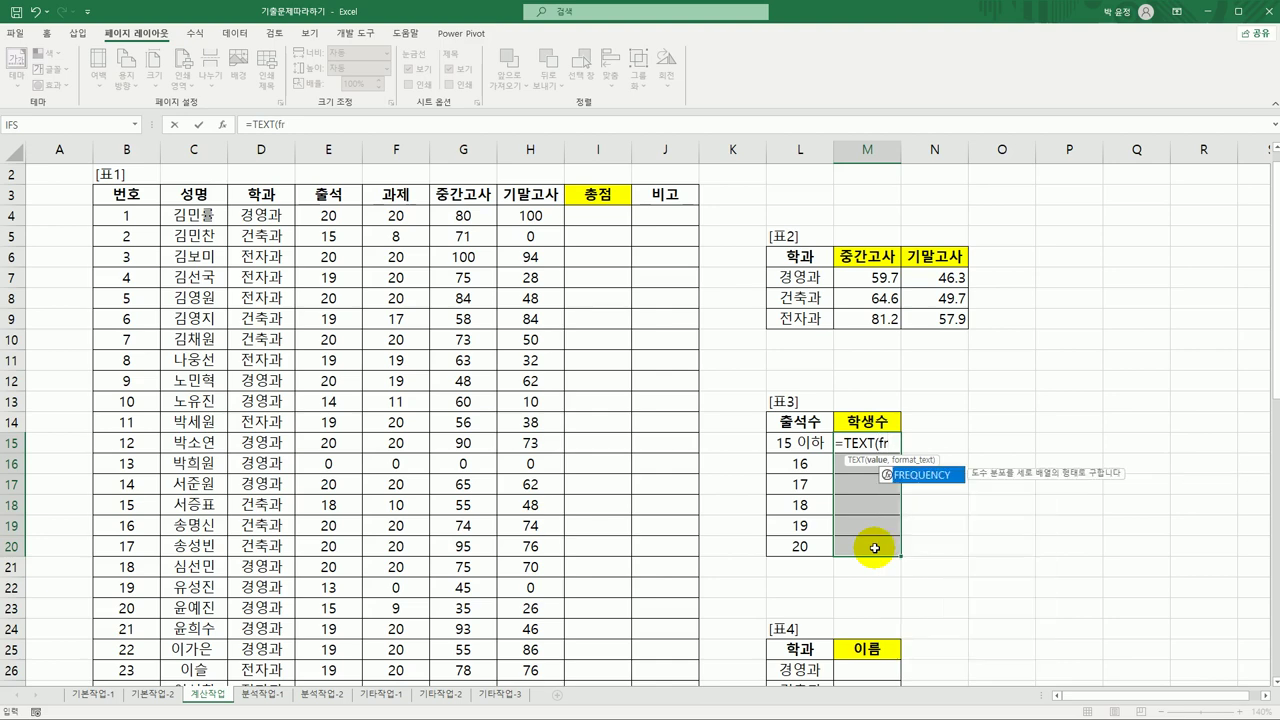
key(Tab)
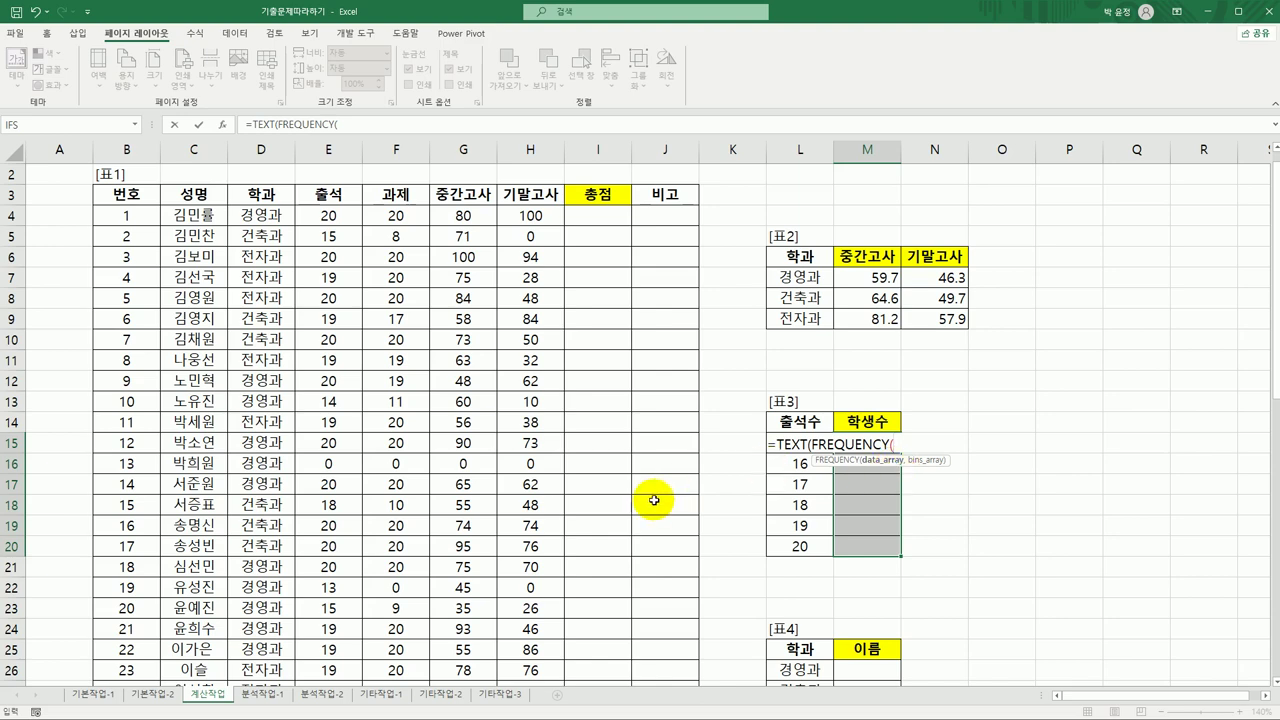
Set FREQUENCY's data array to the 출석 scores E4:E43 and its bins to the 출석수 cells L15:L20
drag(337, 206, 337, 640)
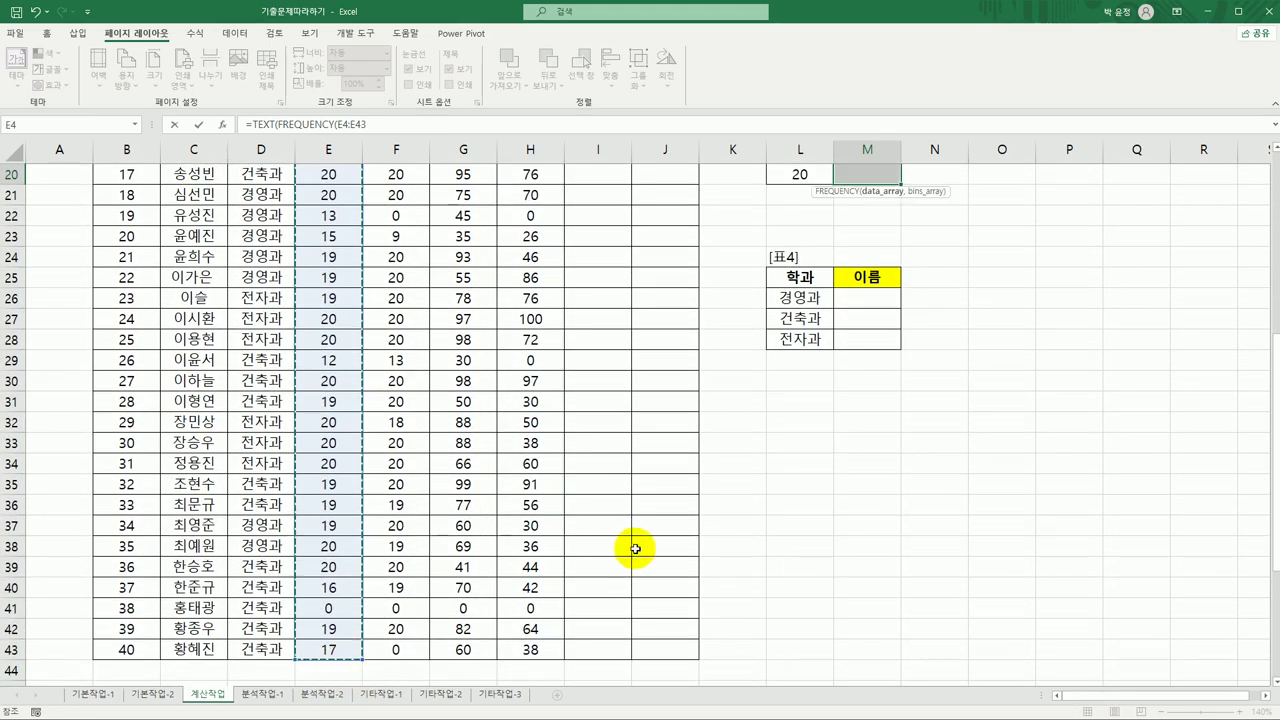
scroll(635, 548, up, 7)
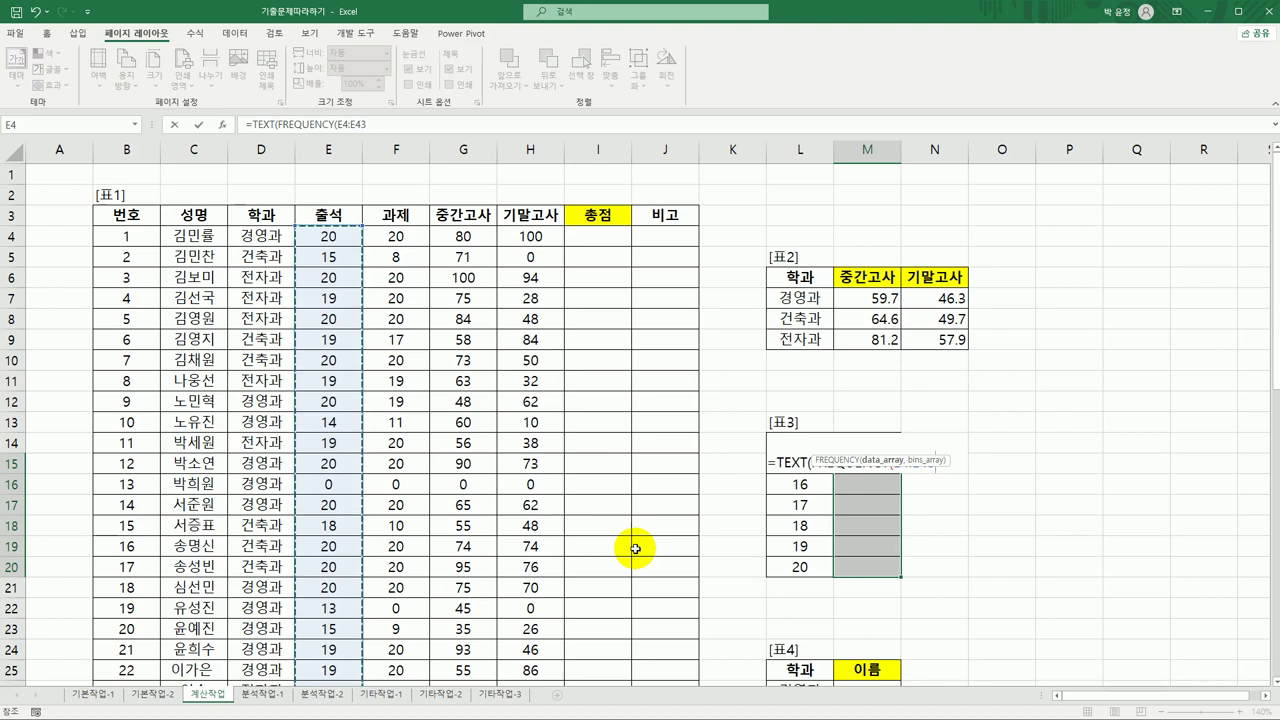
text(,)
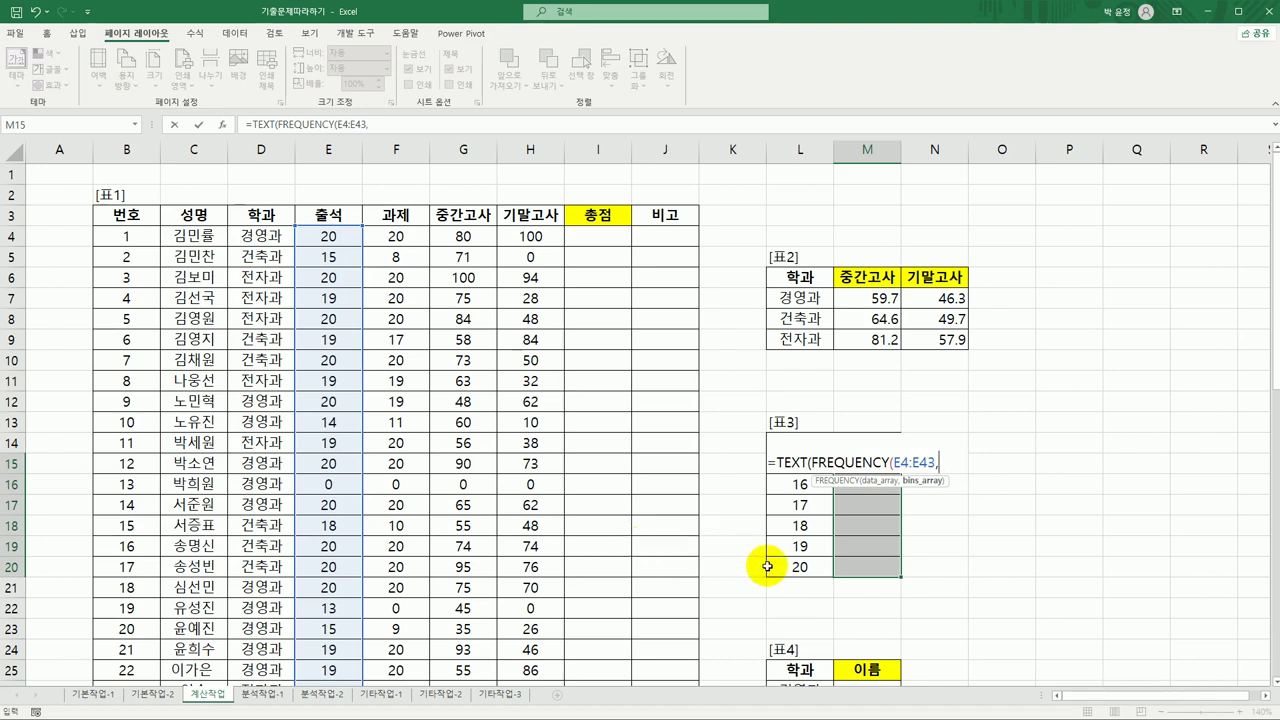
drag(778, 566, 803, 462)
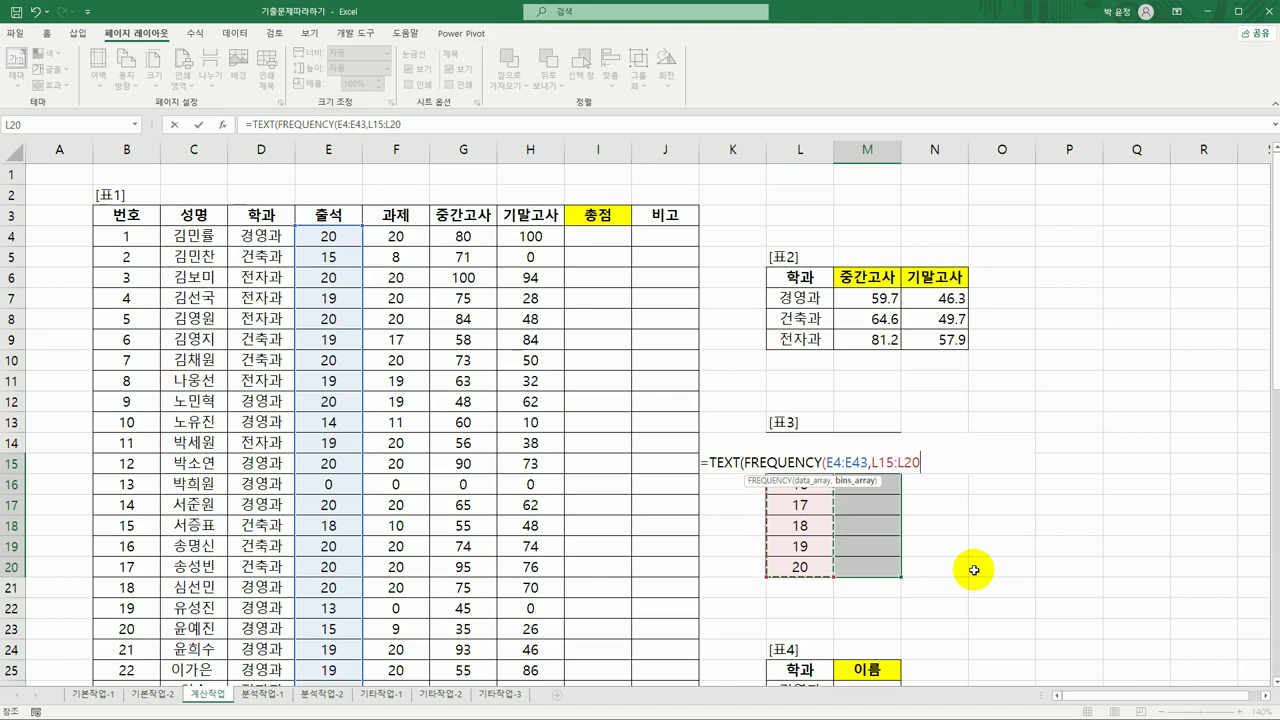
text())
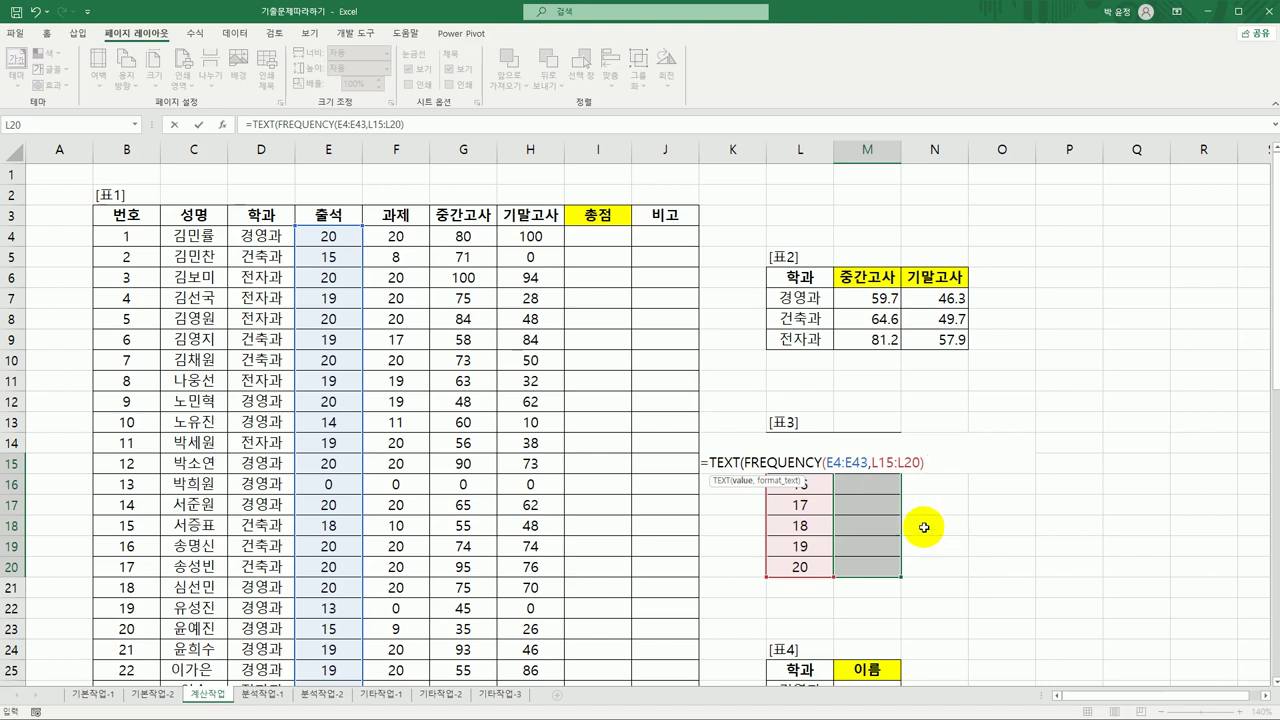
Give TEXT the format "#명" and enter the formula as an array formula in M15:M20
click(829, 462)
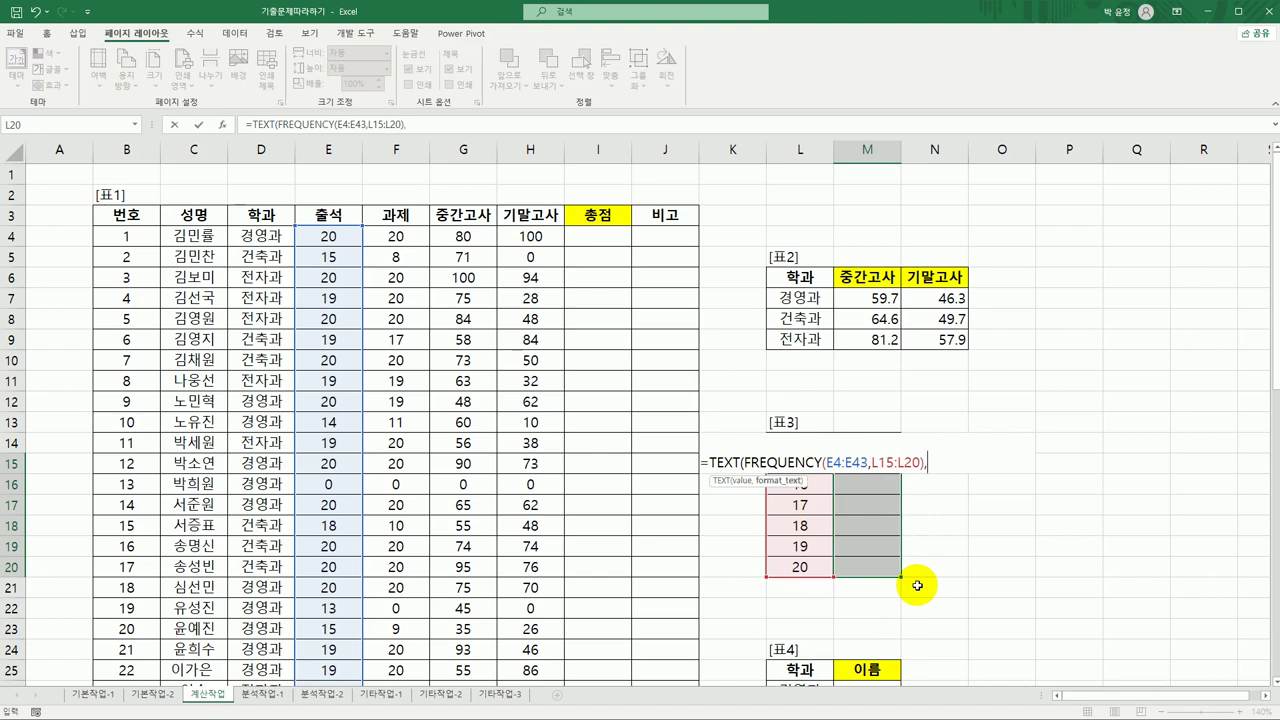
text(,)
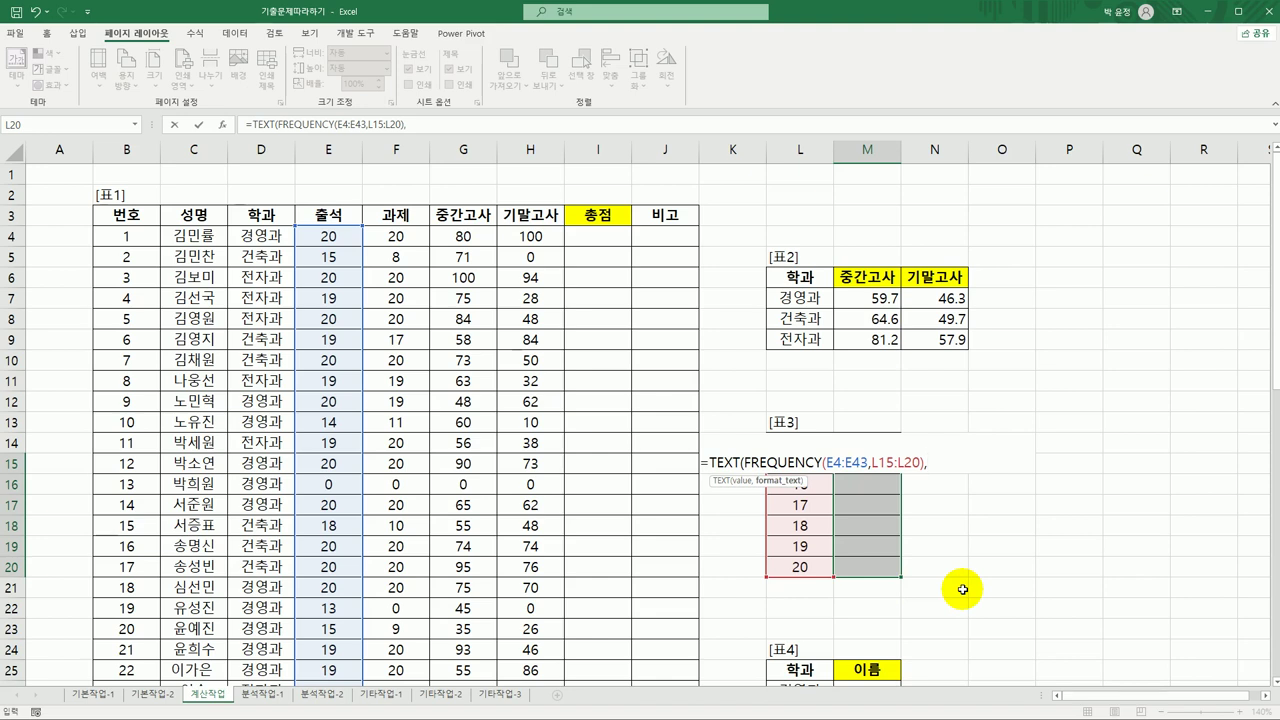
text("#명"))
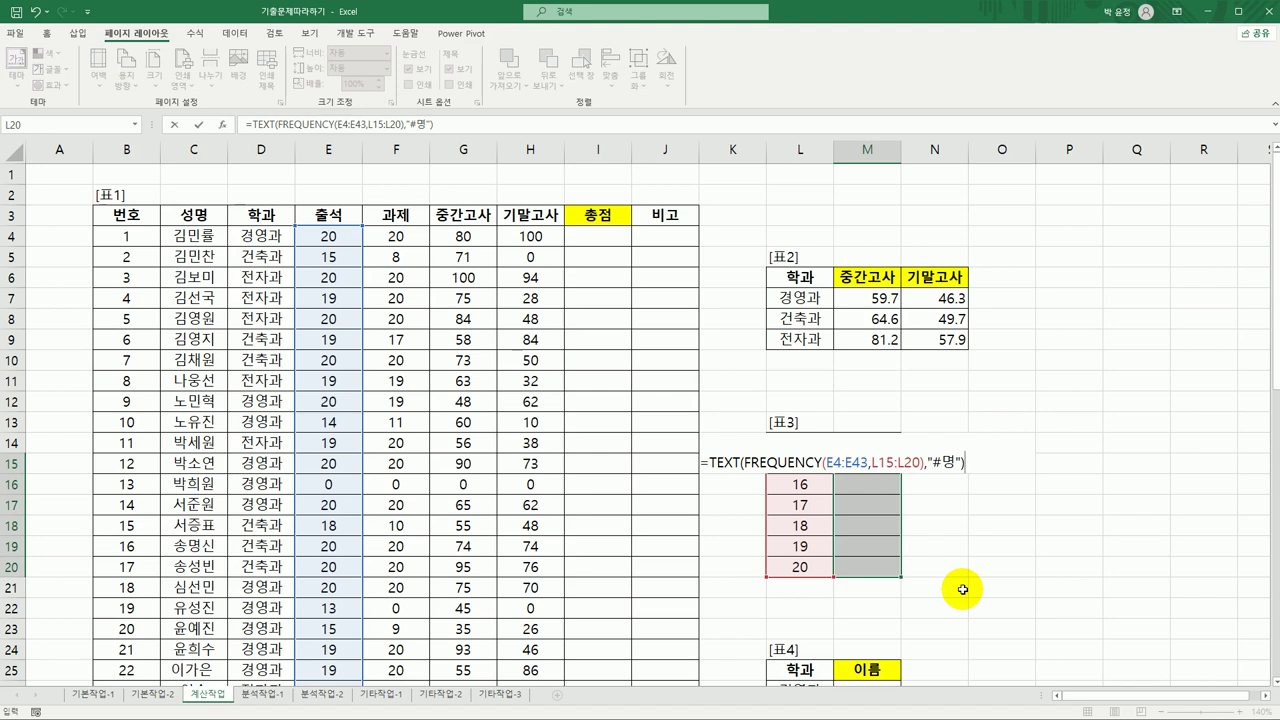
key(ctrl+shift+Return)
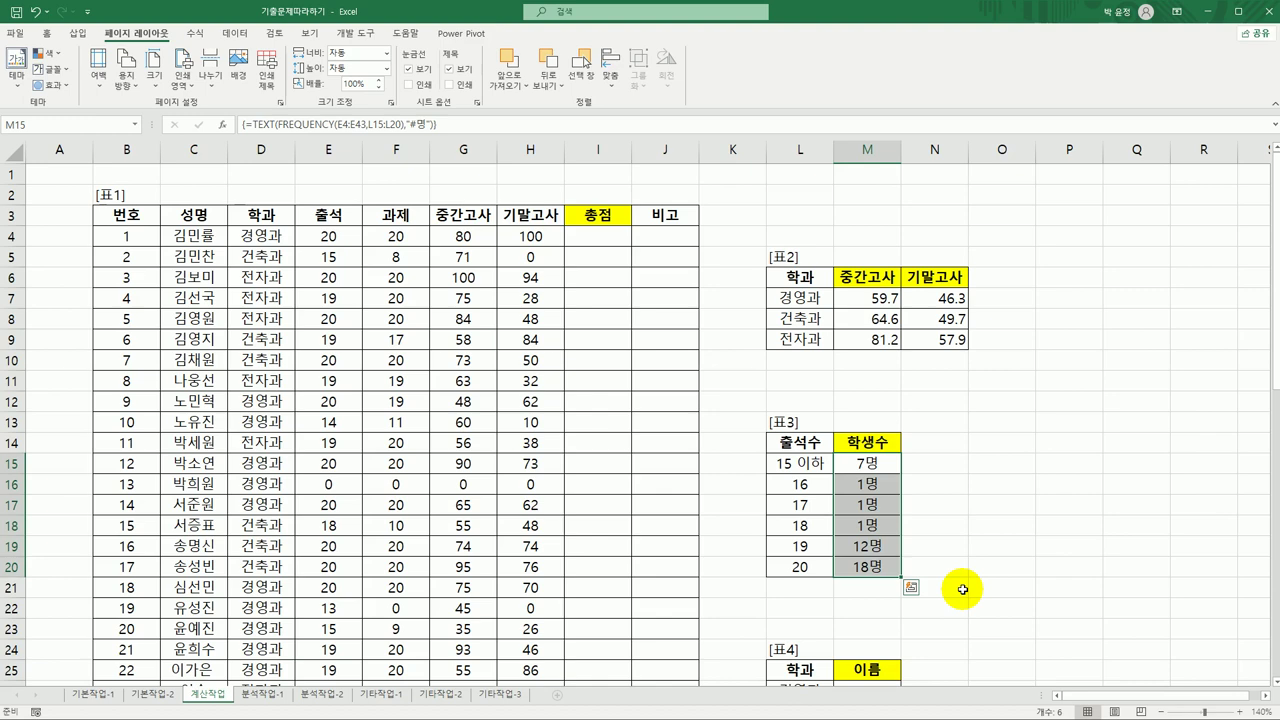
Begin an INDEX formula in the [표4] 이름 cell M26 with the 성명 range fixed as $C$4:$C$43
scroll(962, 589, down, 3)
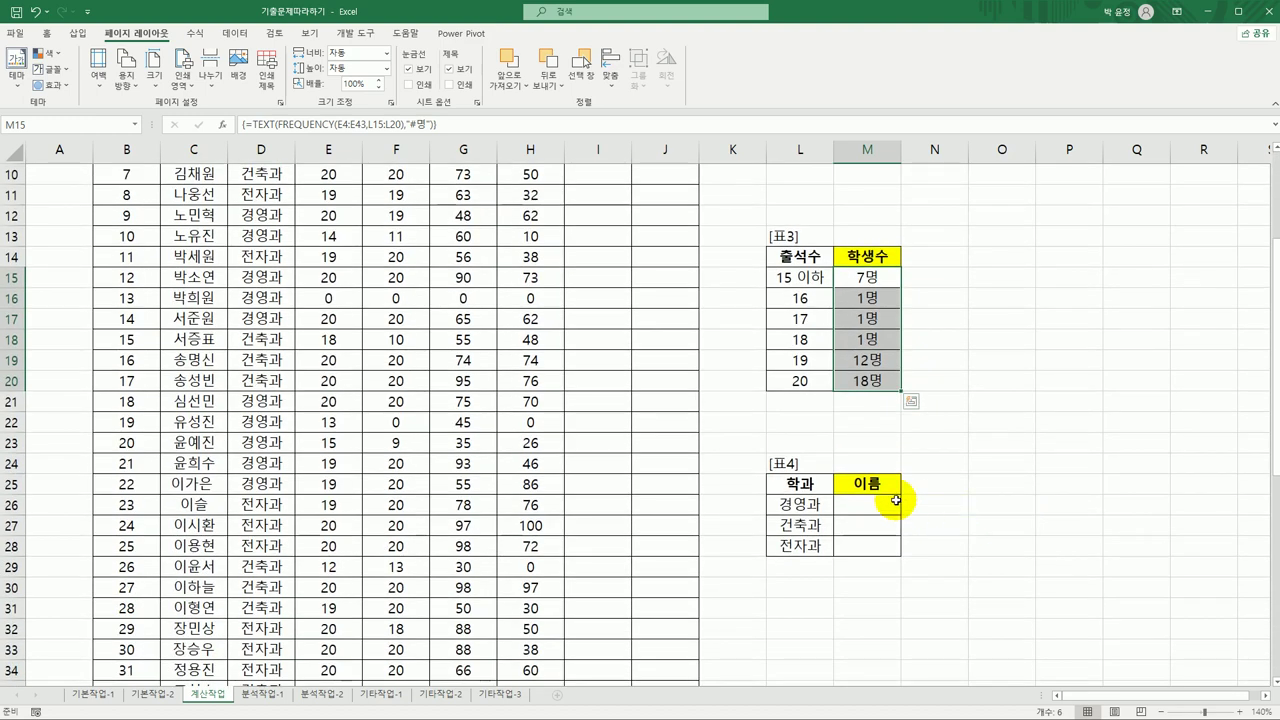
click(866, 502)
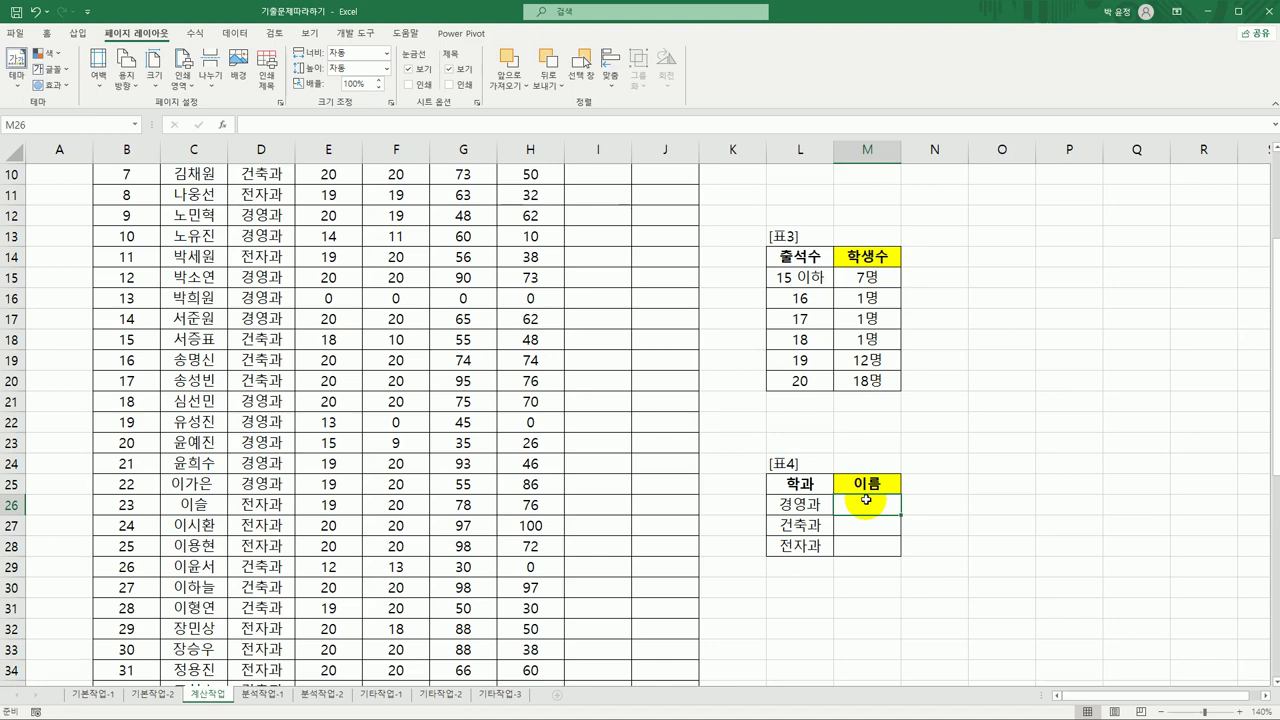
text(=)
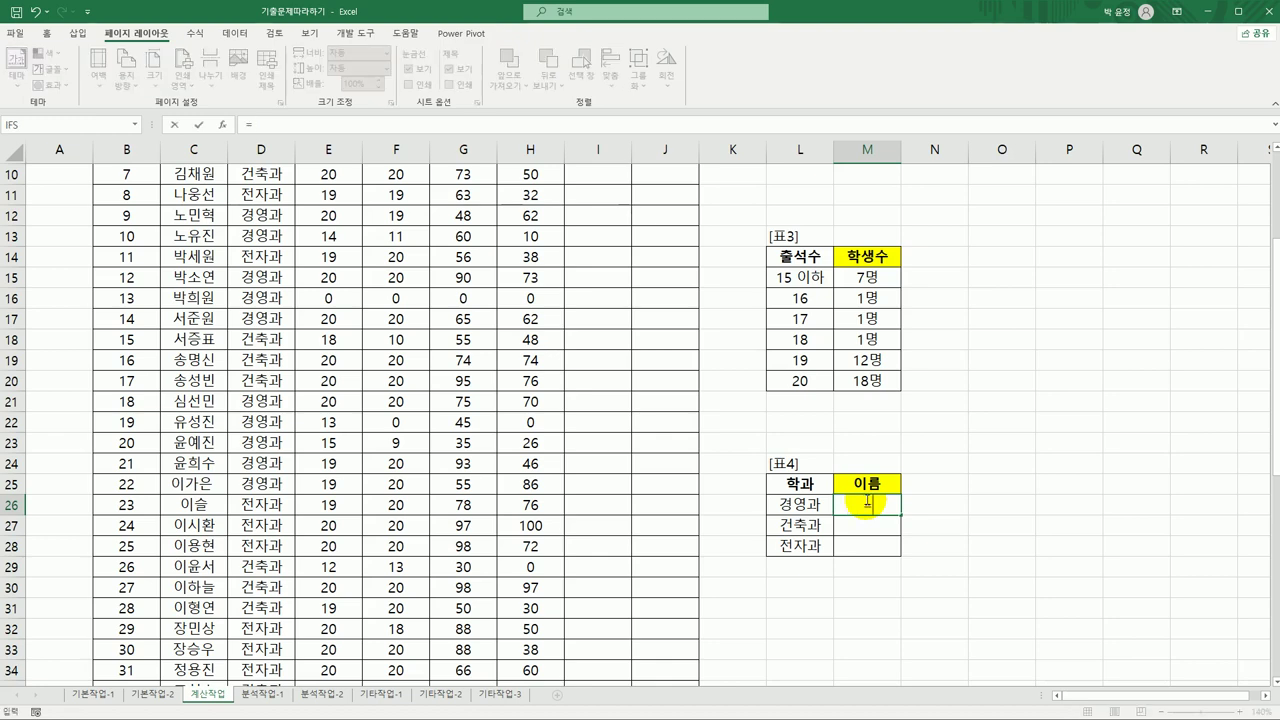
text(ind)
key(Tab)
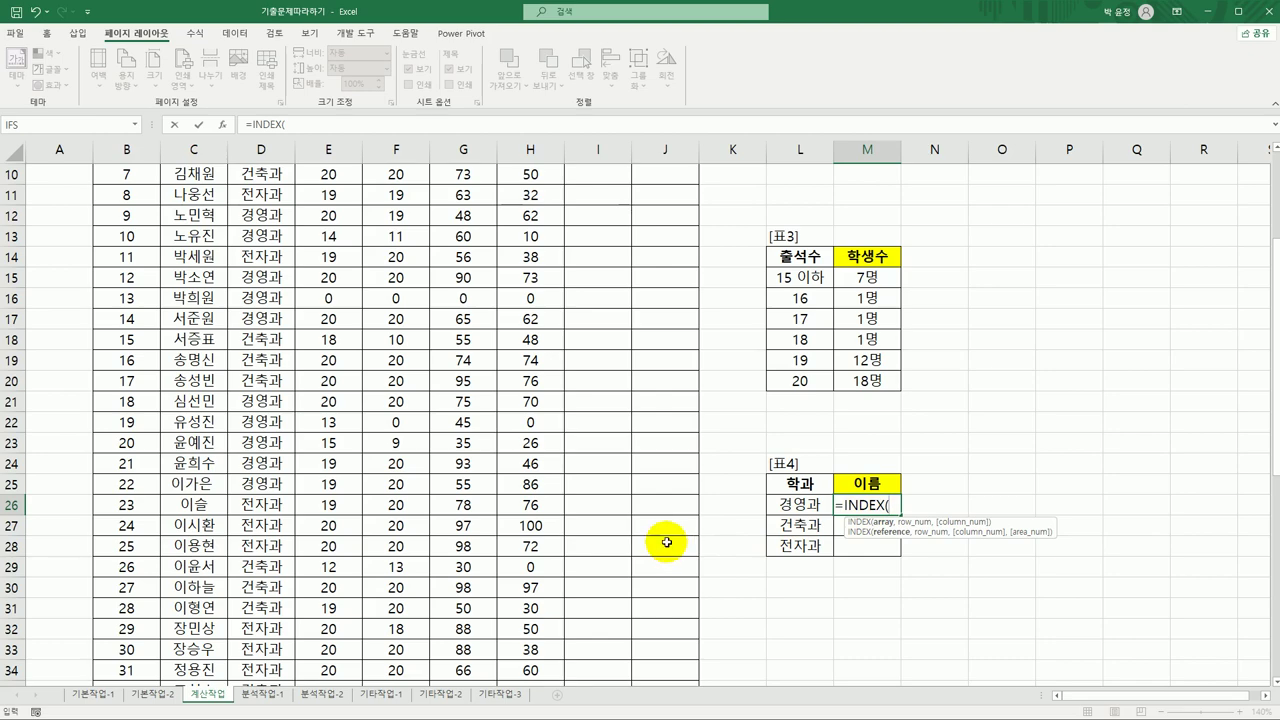
scroll(508, 517, up, 3)
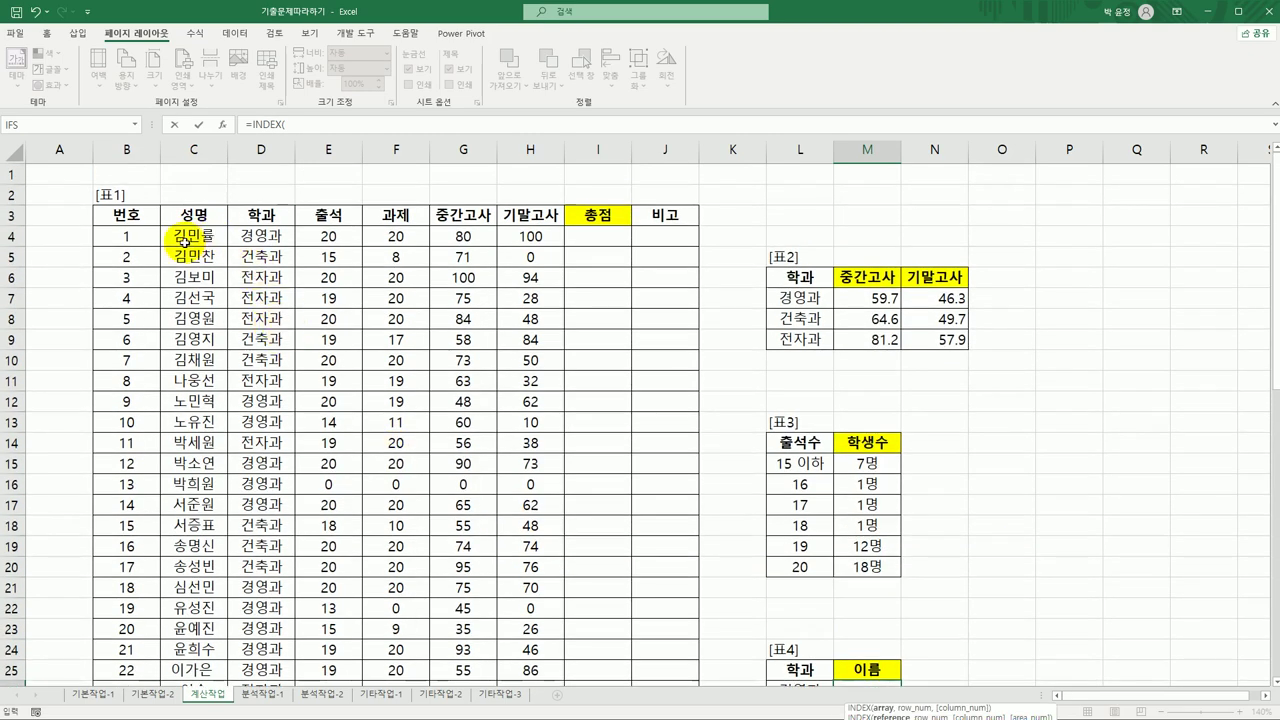
drag(190, 238, 200, 655)
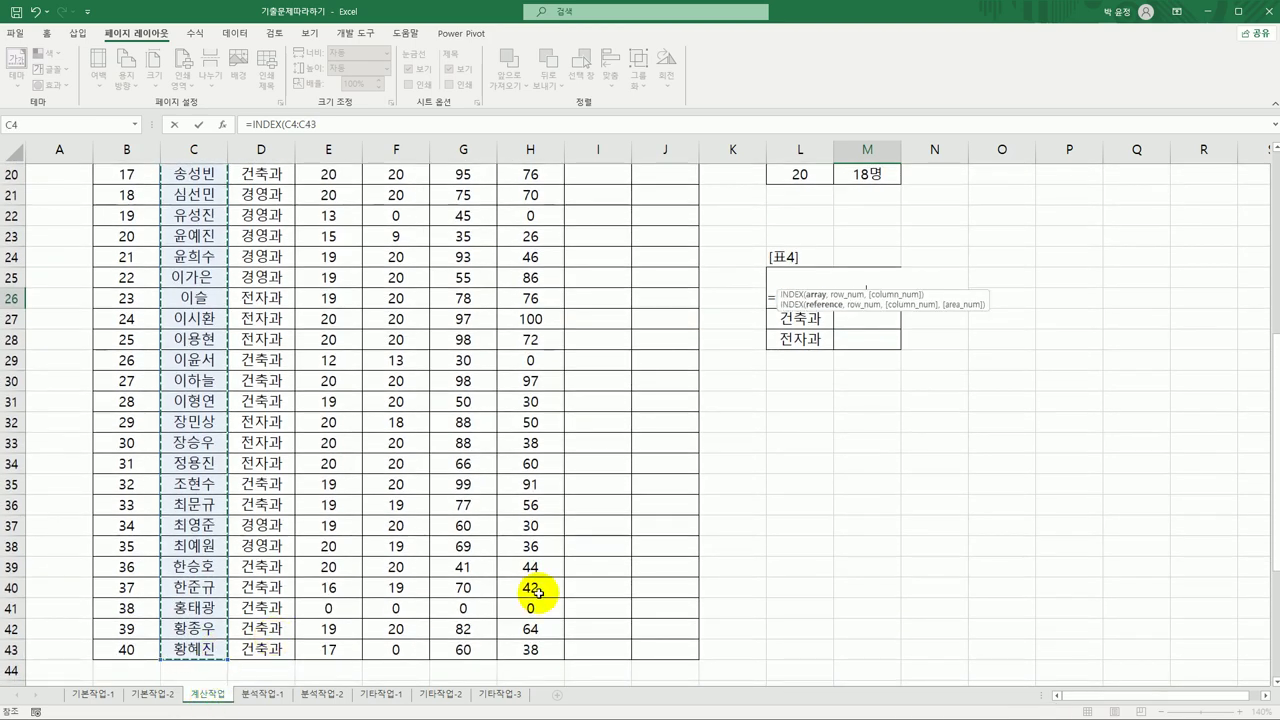
key(F4)
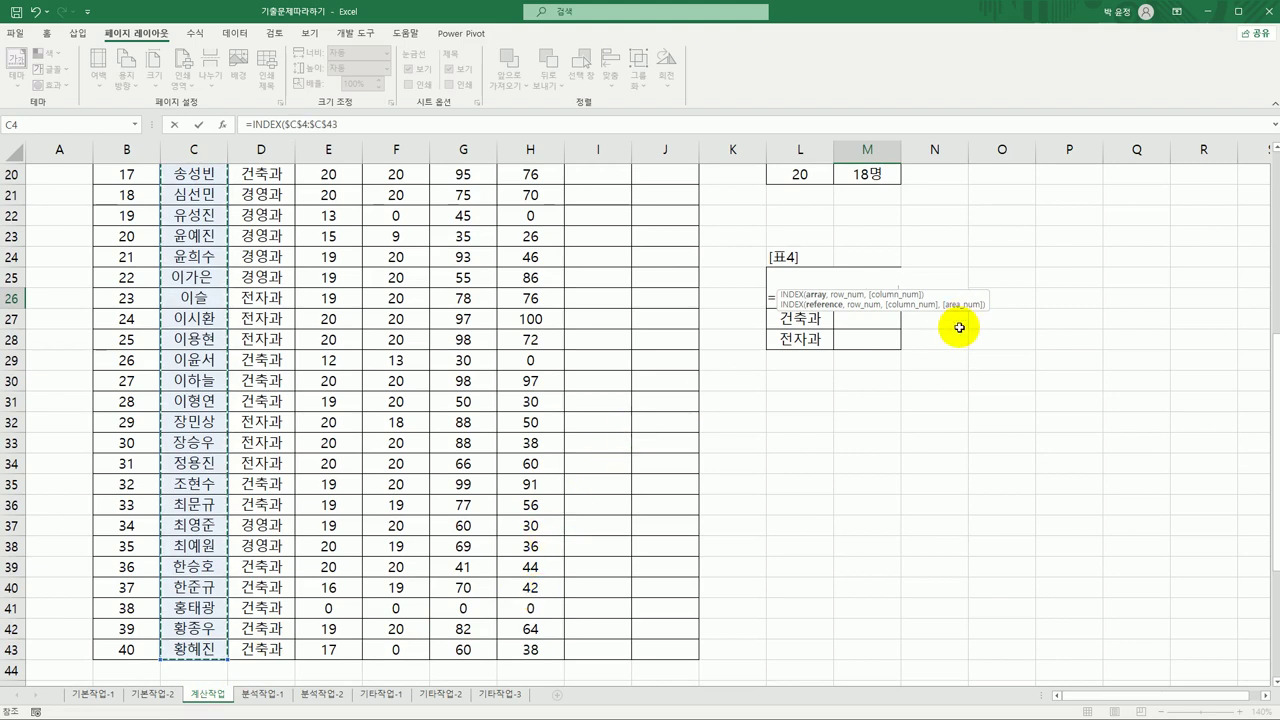
text(,)
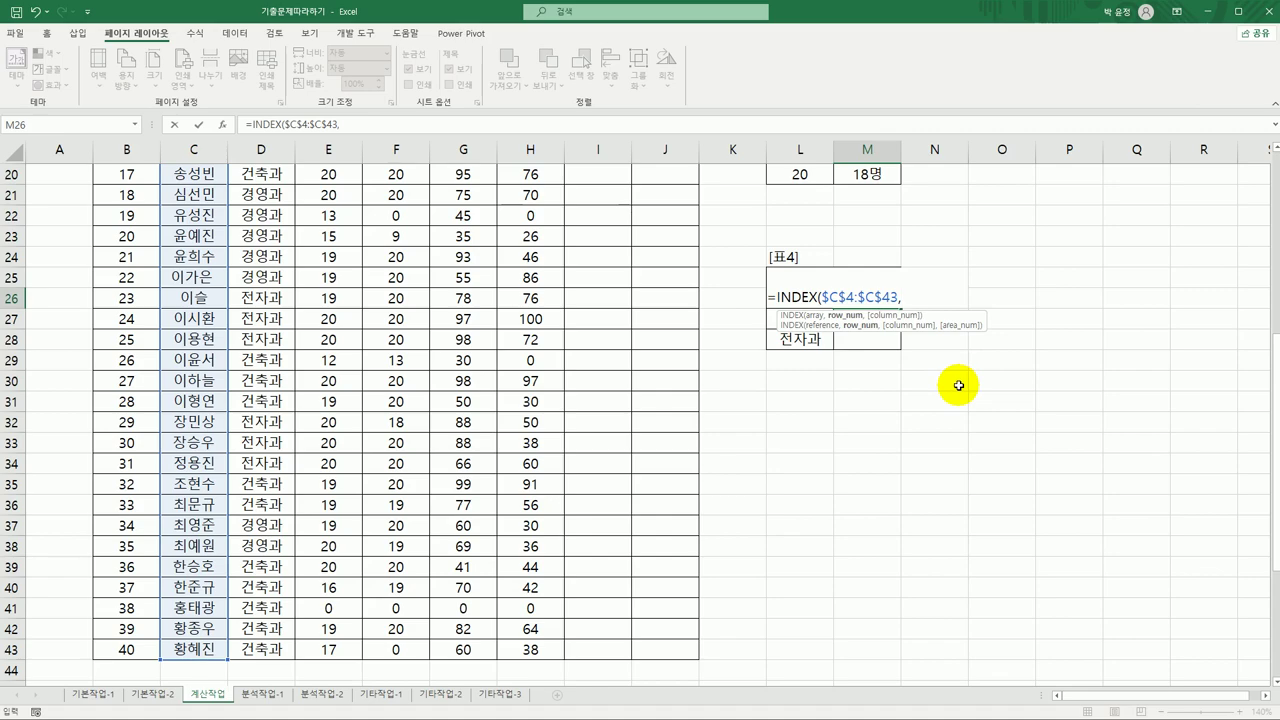
Nest MATCH, MAX and IF as the row number argument of the M26 INDEX formula
scroll(387, 506, up, 6)
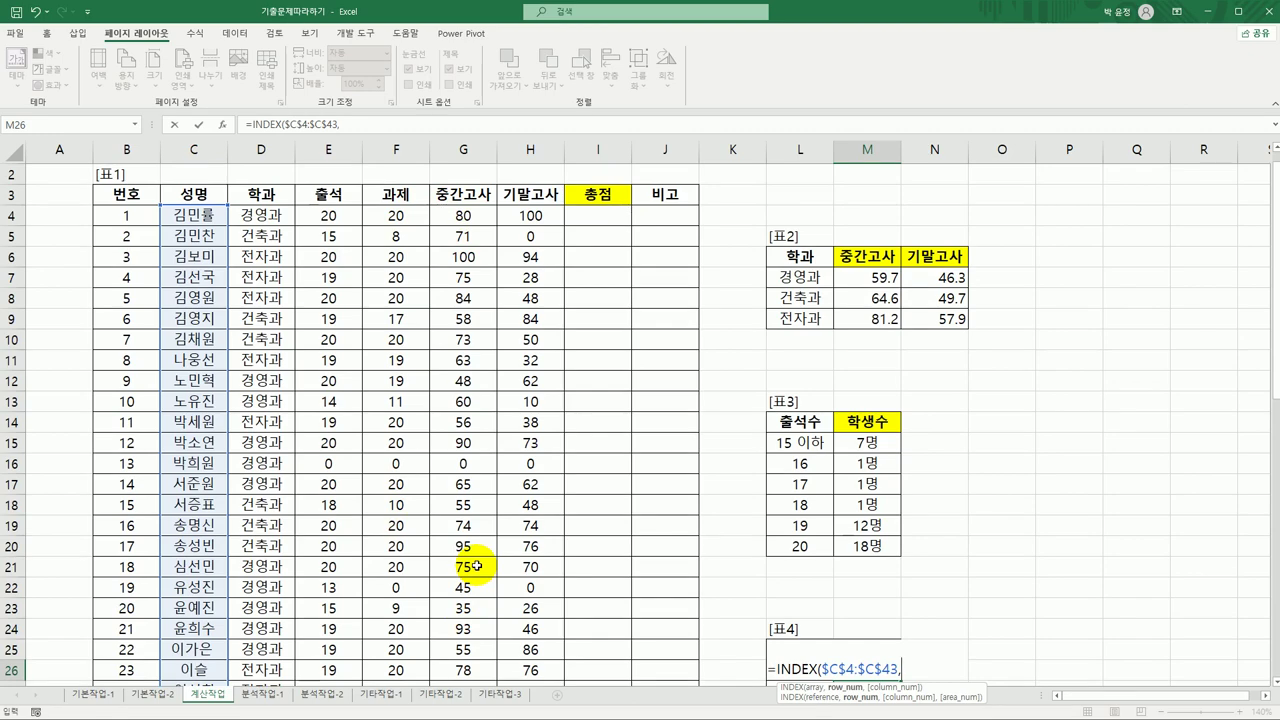
scroll(477, 566, down, 3)
scroll(477, 566, up, 4)
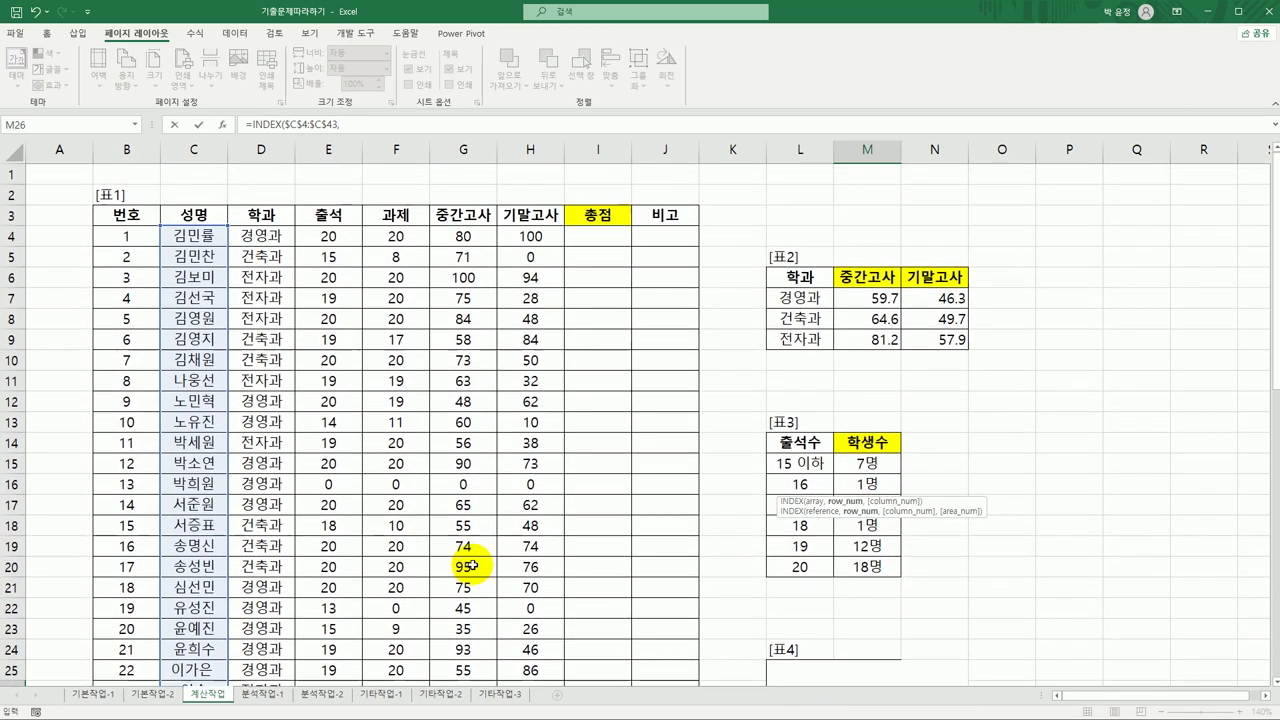
scroll(721, 572, down, 3)
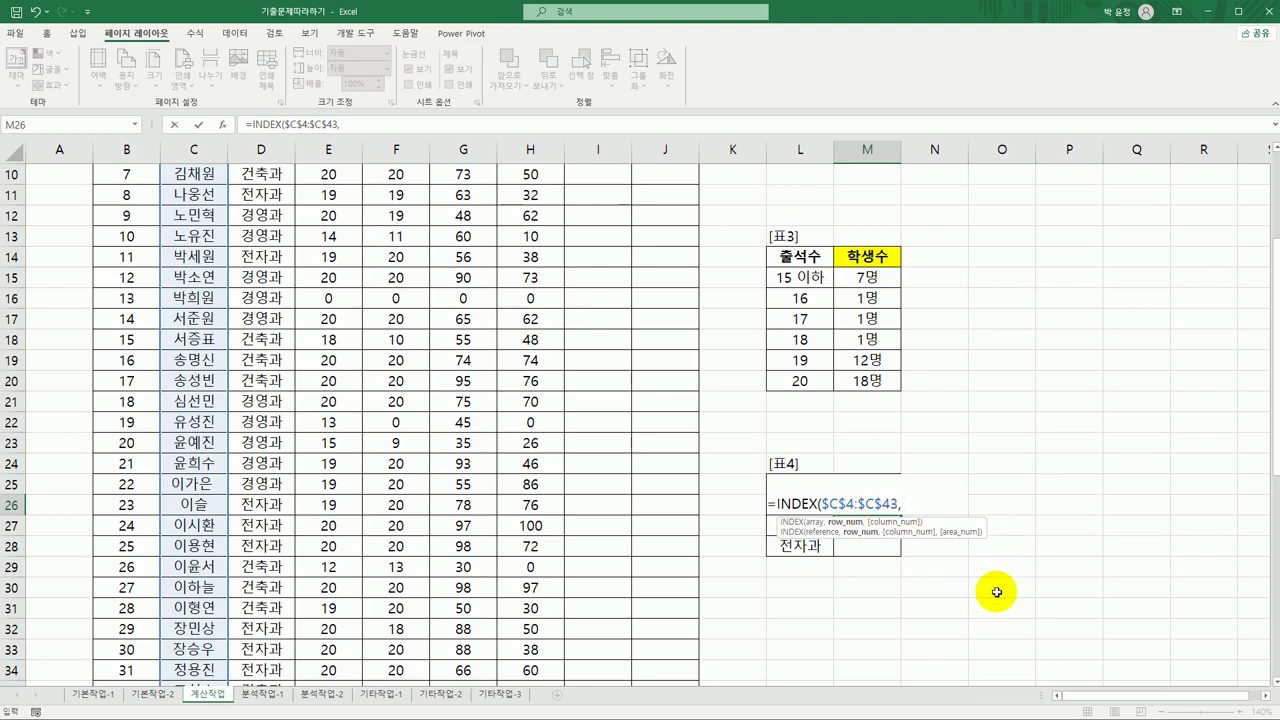
text(ma)
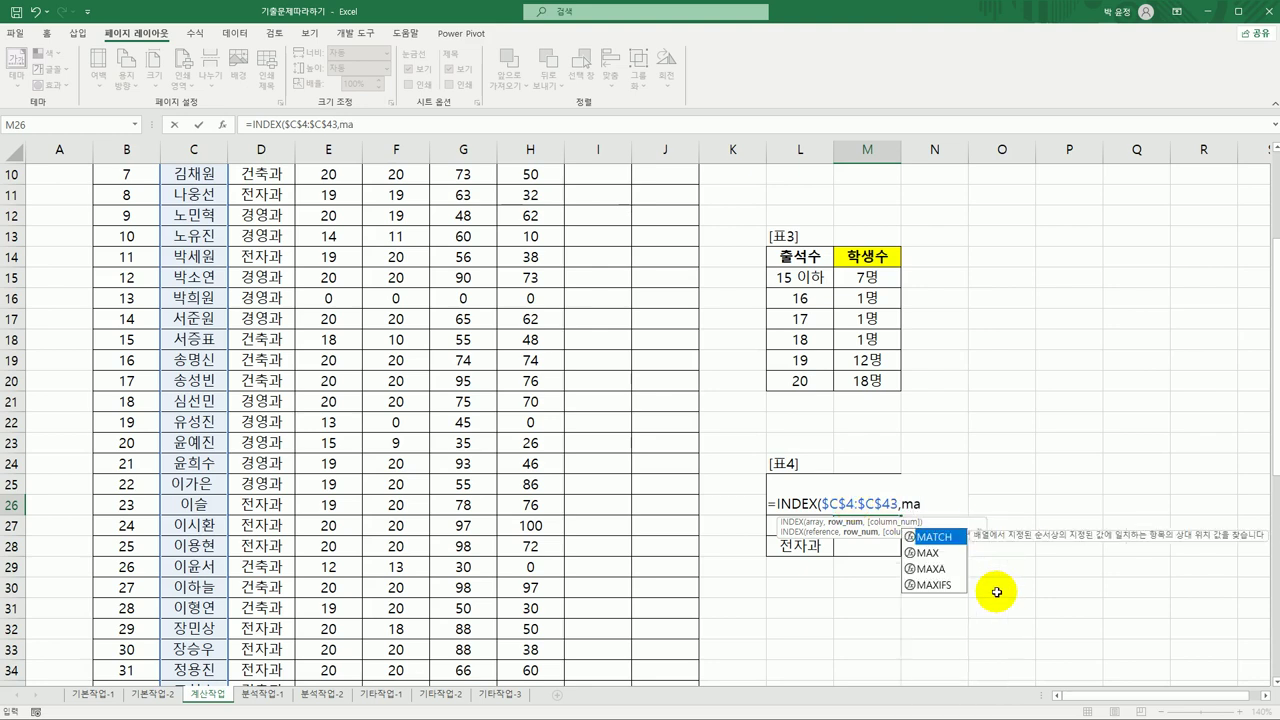
key(Tab)
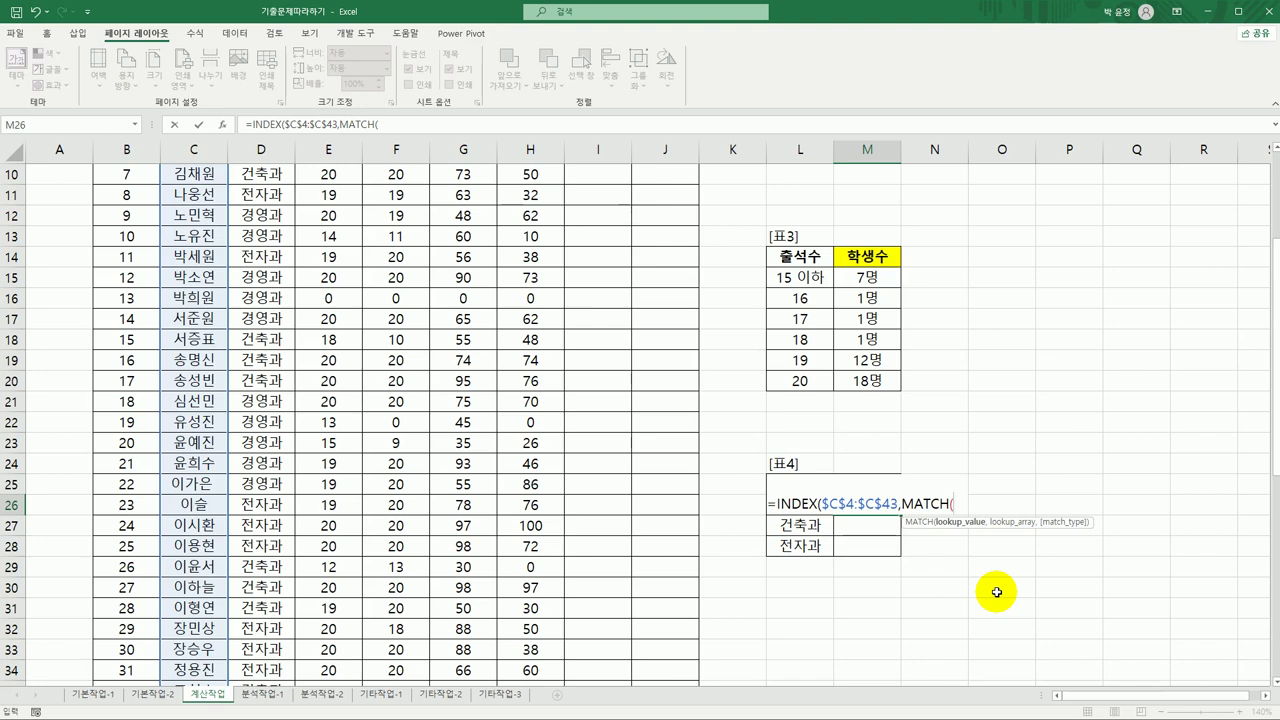
text(max)
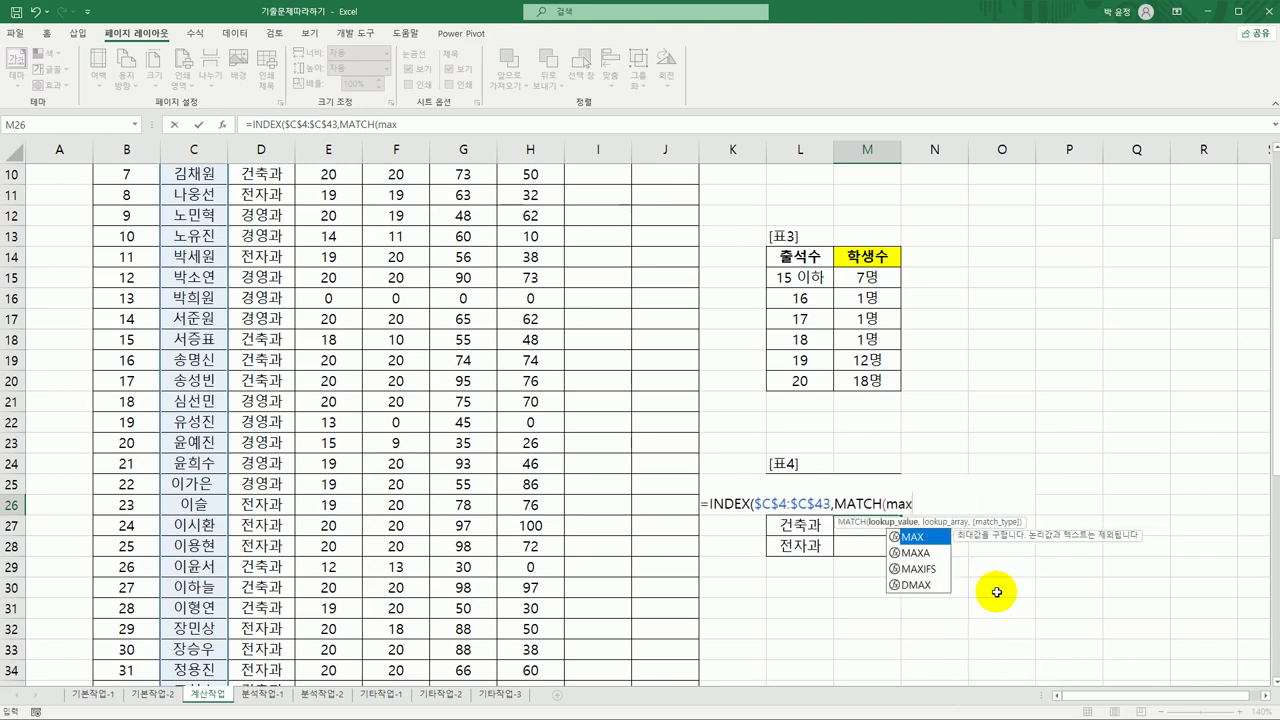
key(Tab)
text(if()
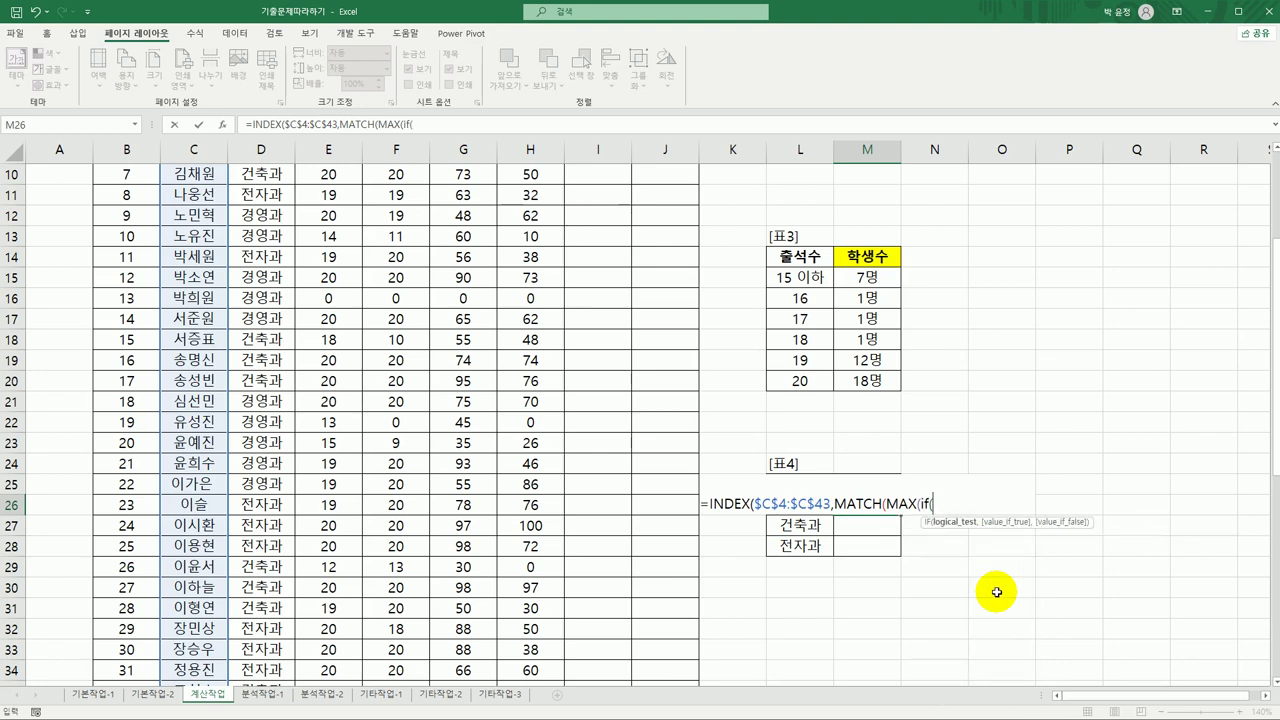
Begin the IF condition in M26 with an extra opening parenthesis, comparing the fixed 학과 range $D$4:$D$43 with L26
text(()
scroll(274, 381, up, 3)
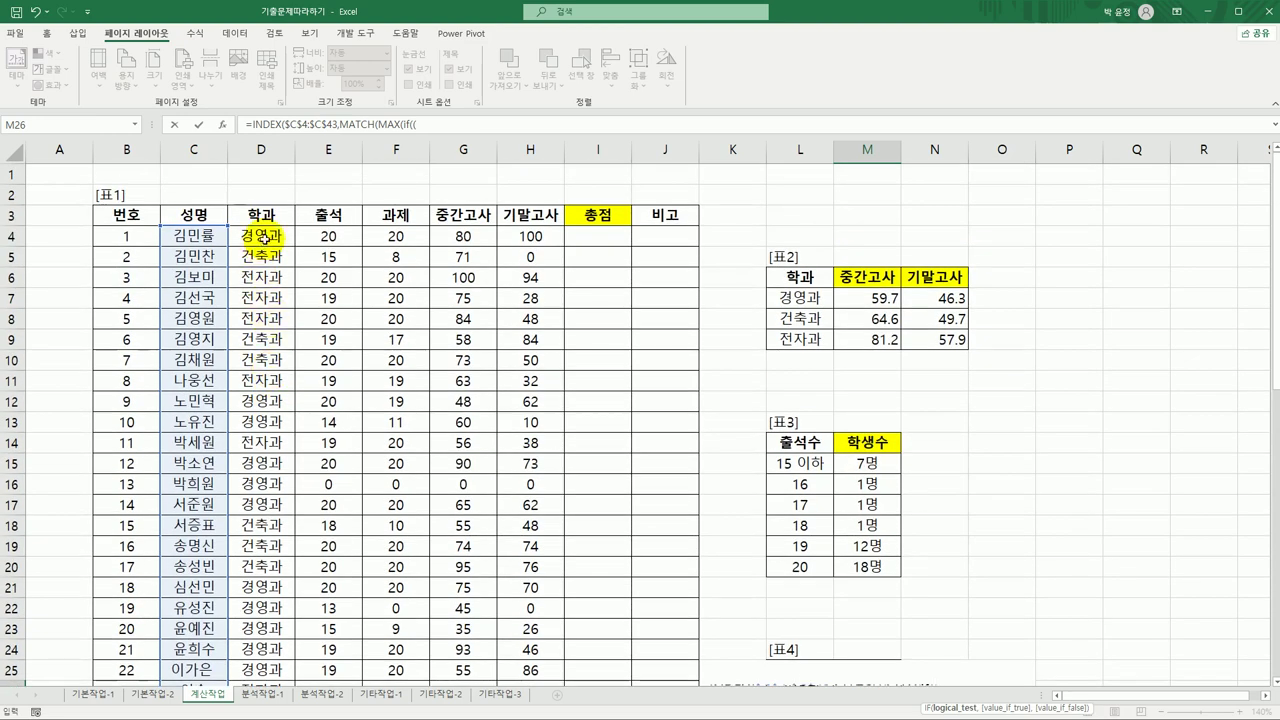
drag(263, 237, 277, 653)
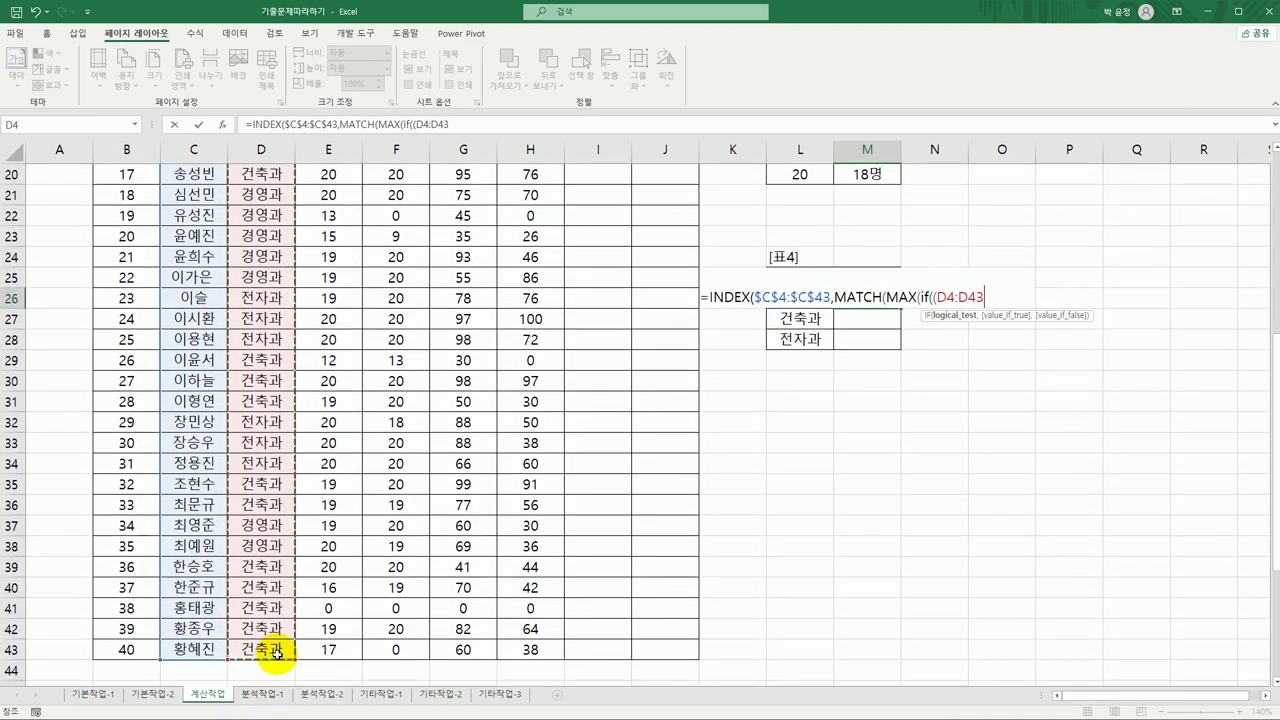
key(F4)
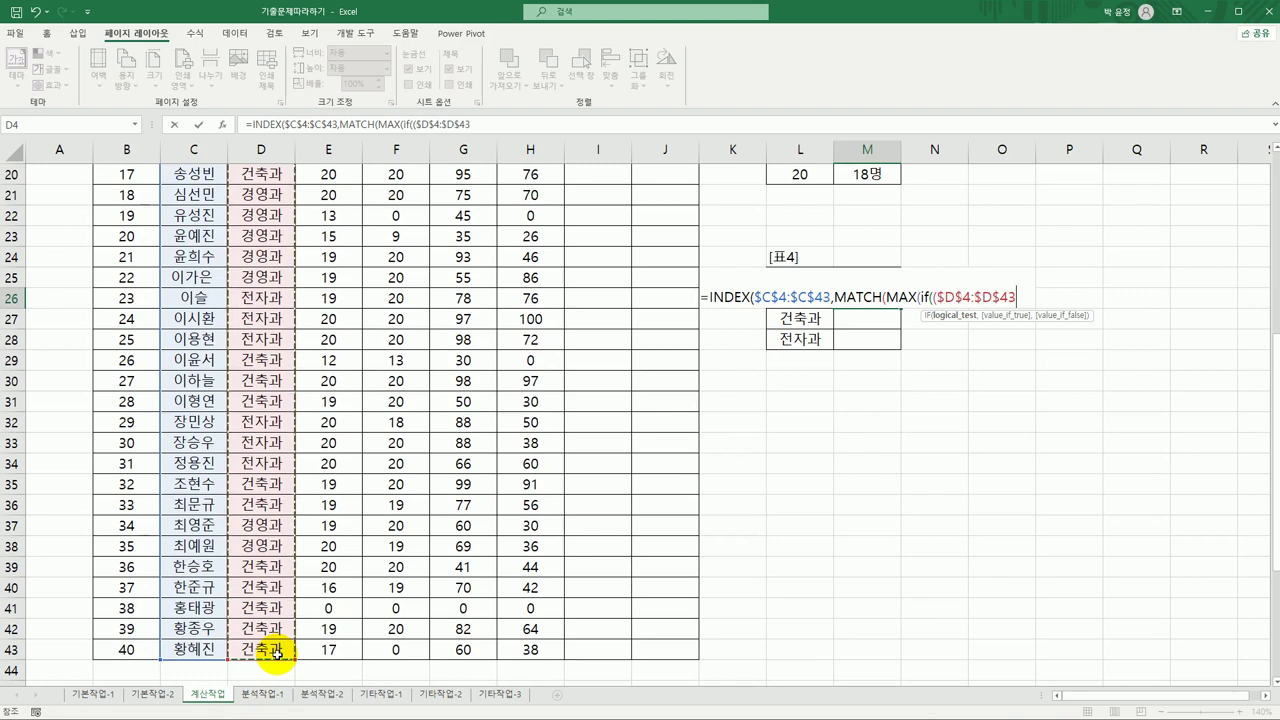
text(=)
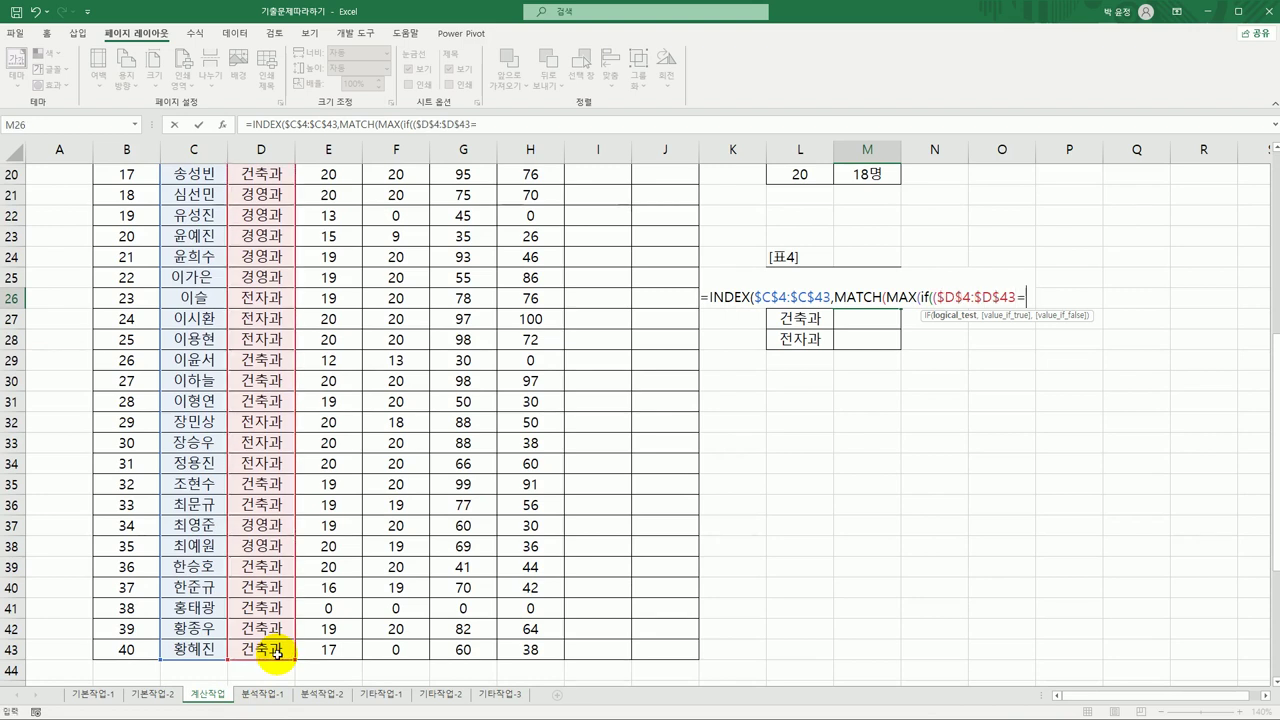
key(Left)
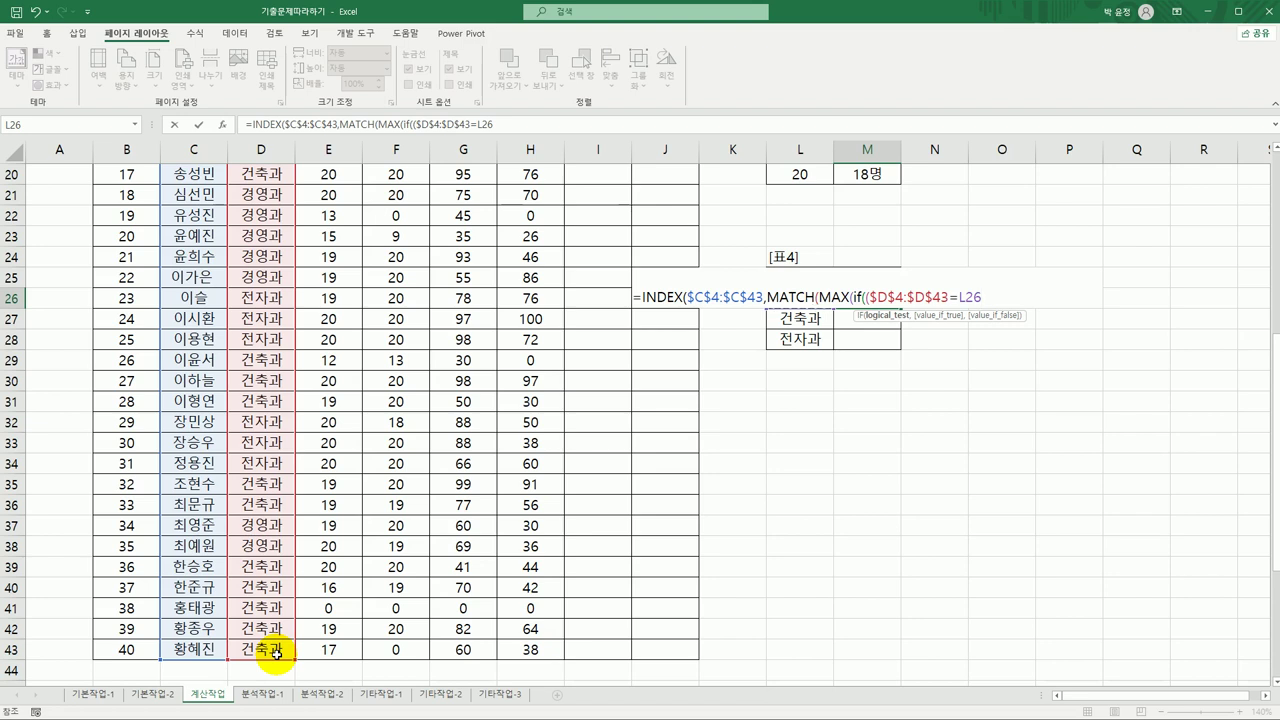
Close the department comparison and multiply it by the 중간고사 scores fixed as $G$4:$G$43
text()*)
scroll(425, 455, up, 6)
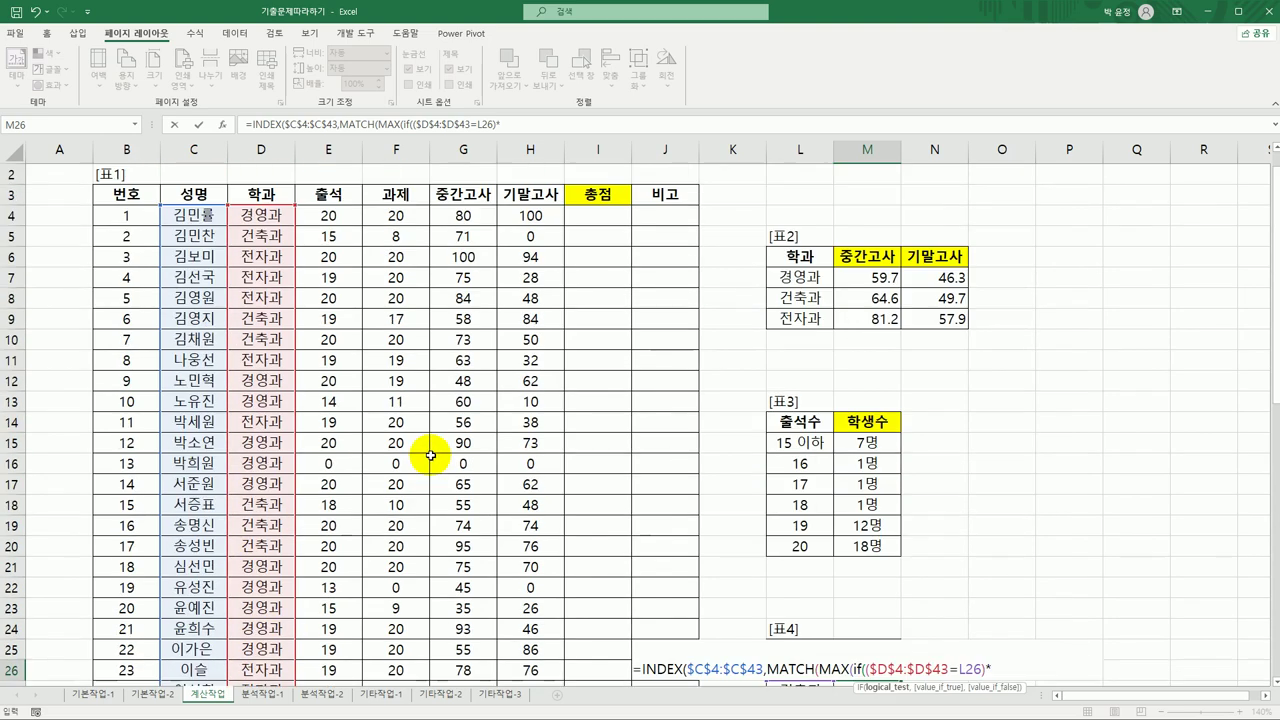
drag(463, 216, 475, 653)
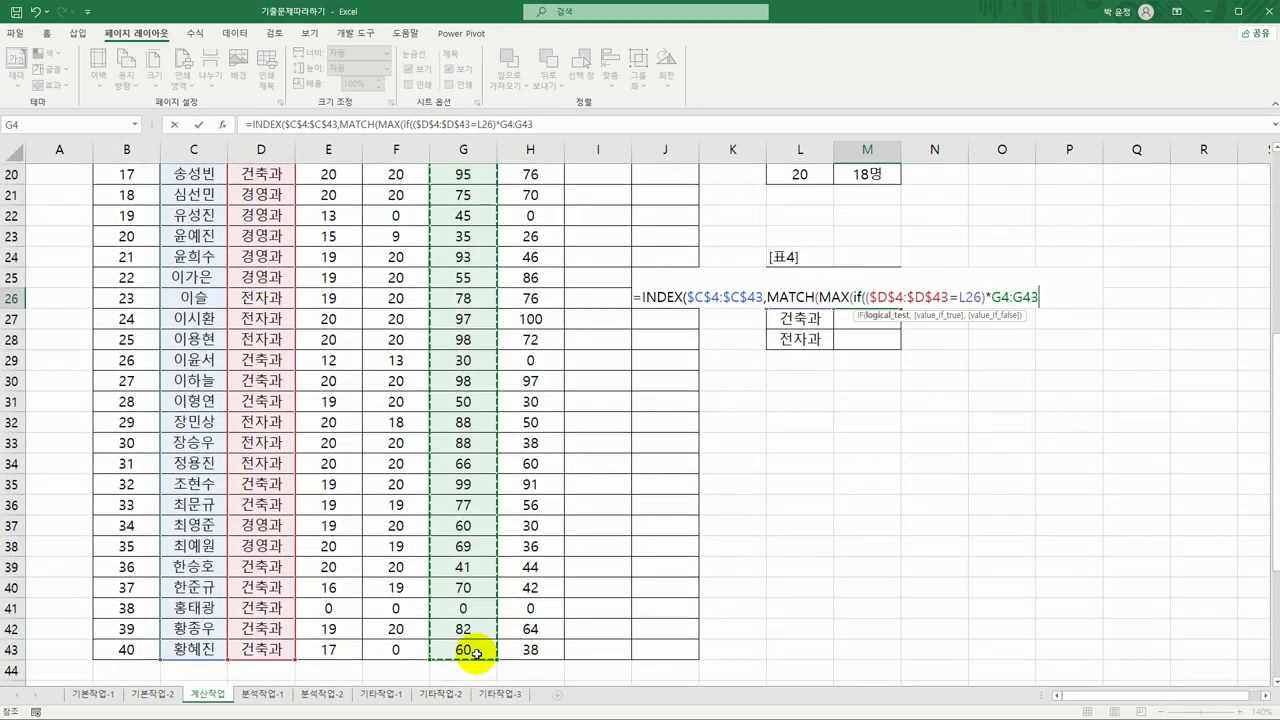
key(F4)
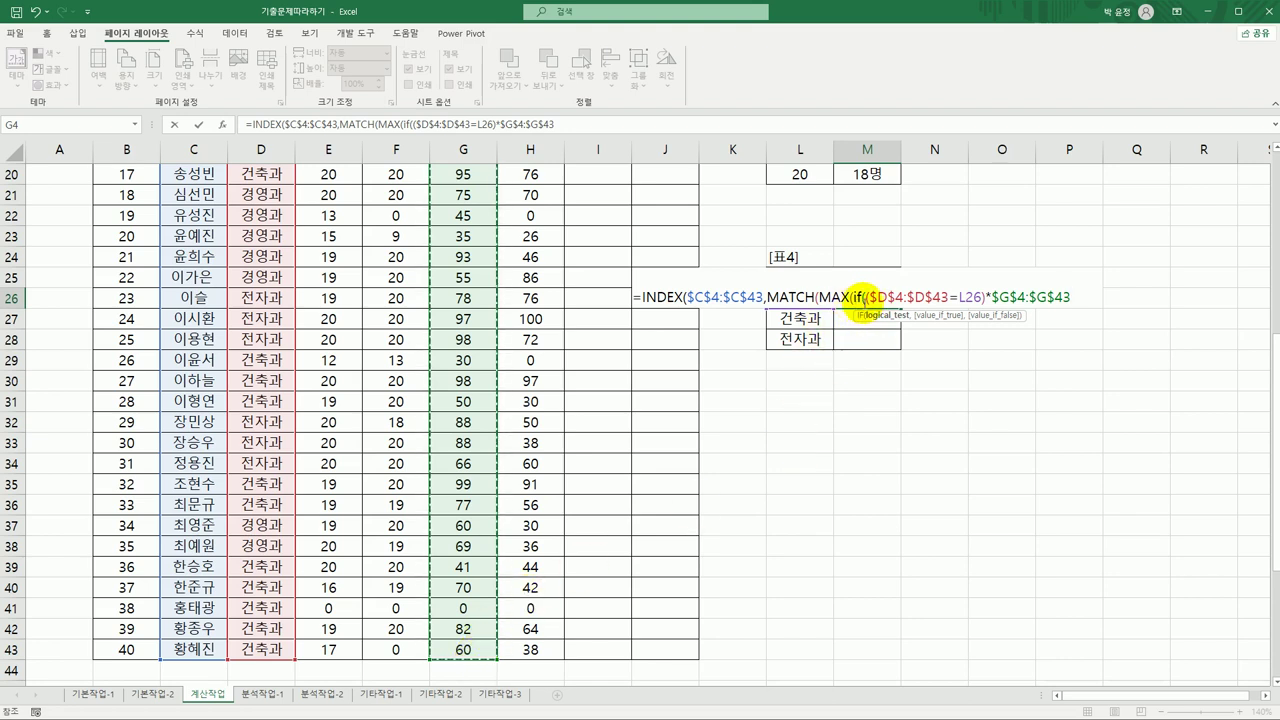
Remove the comparison's inner parentheses and replace the multiplication sign with a comma, making $G$4:$G$43 IF's value-if-true argument
click(991, 296)
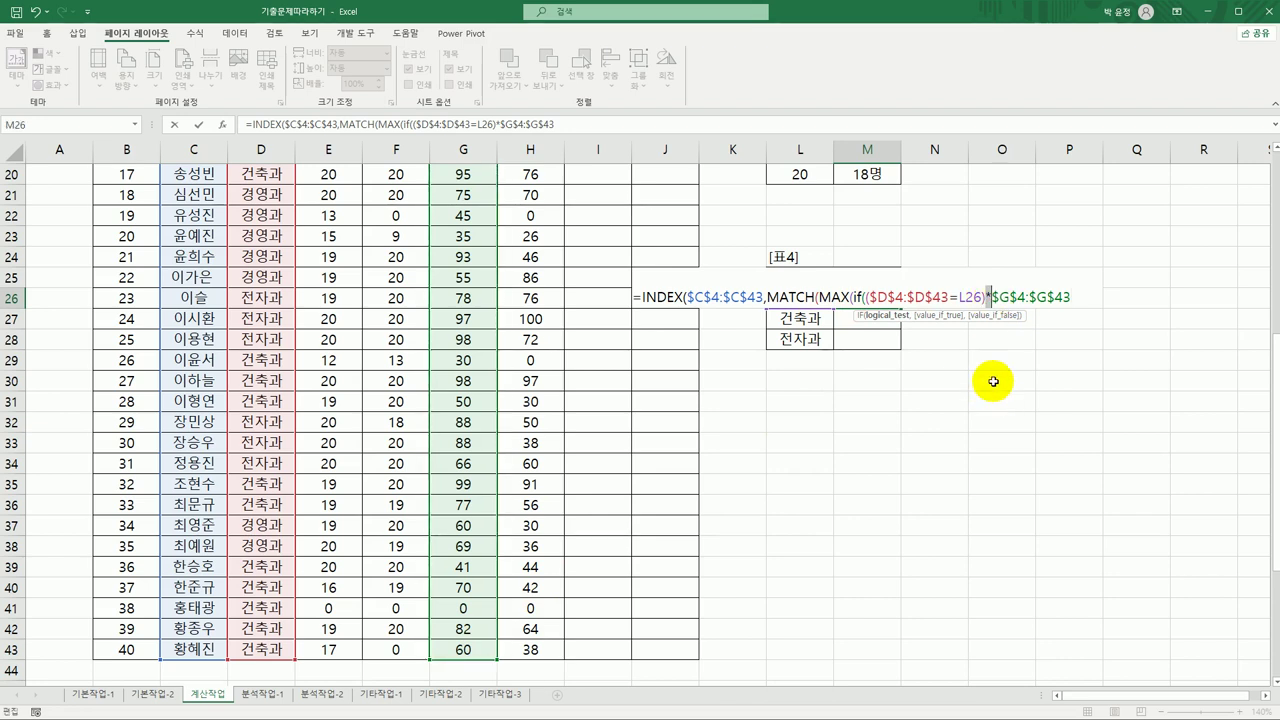
click(866, 296)
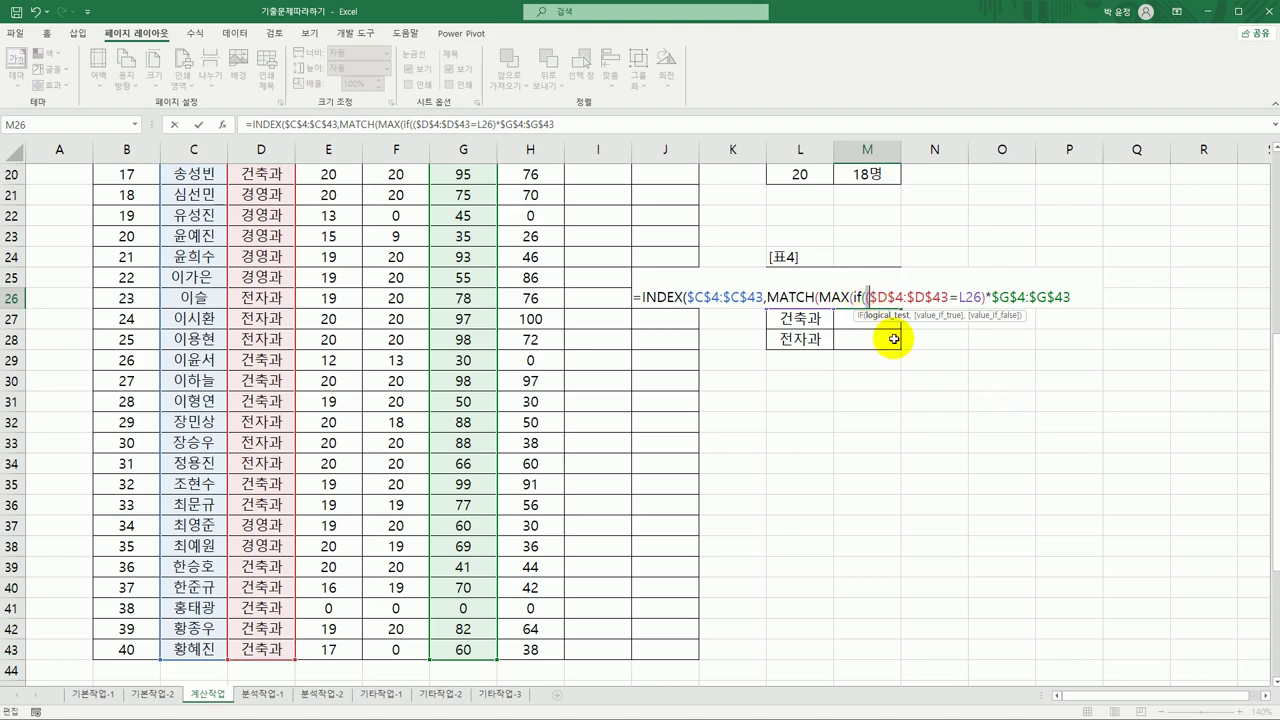
key(Delete)
click(979, 296)
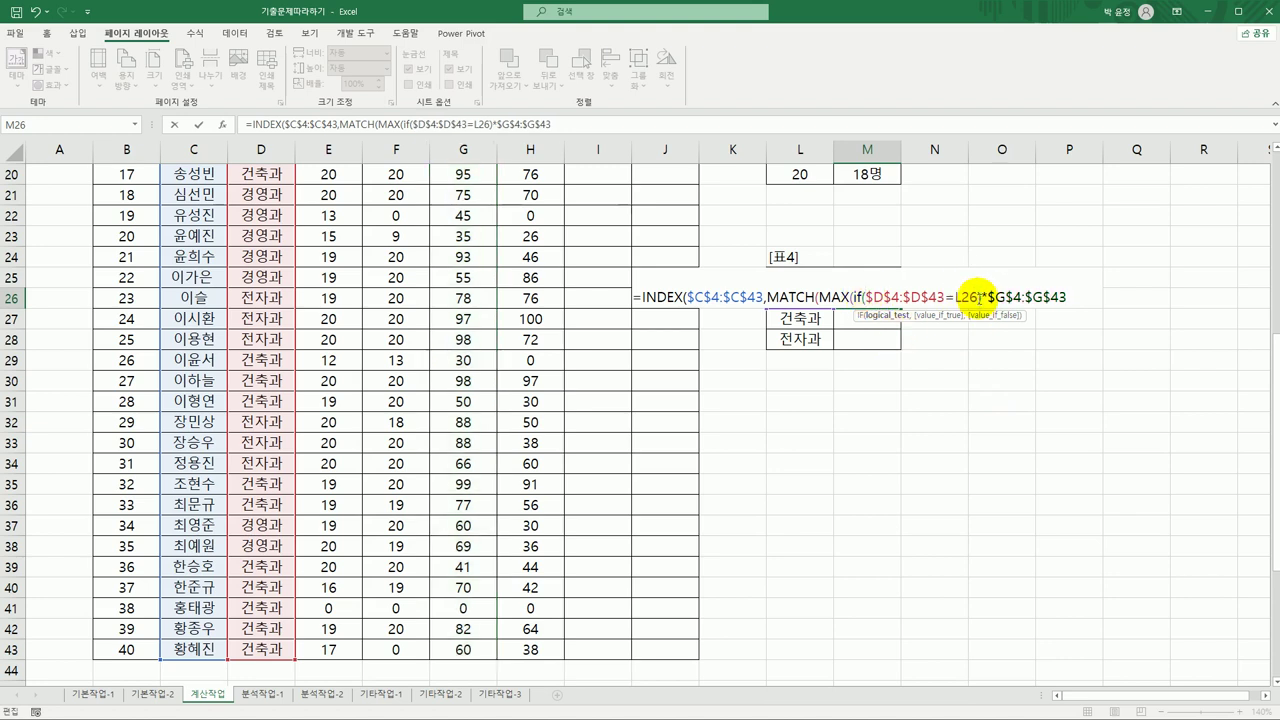
key(Delete)
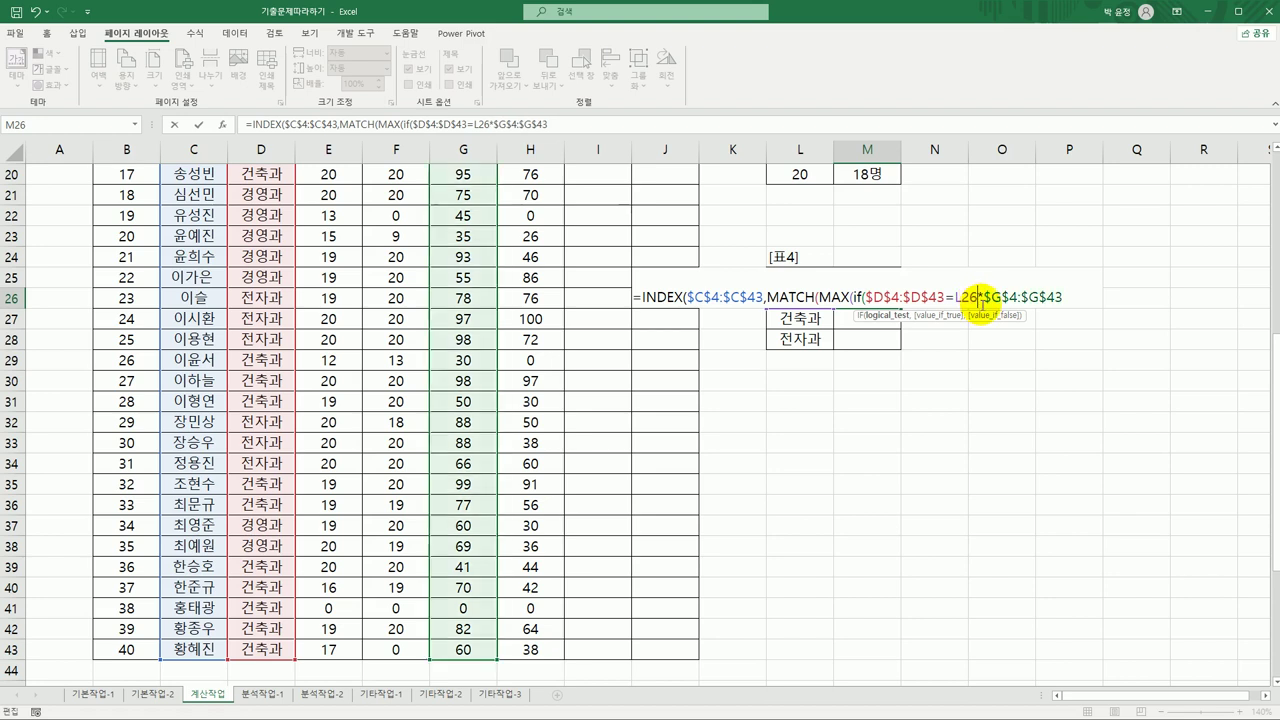
key(BackSpace)
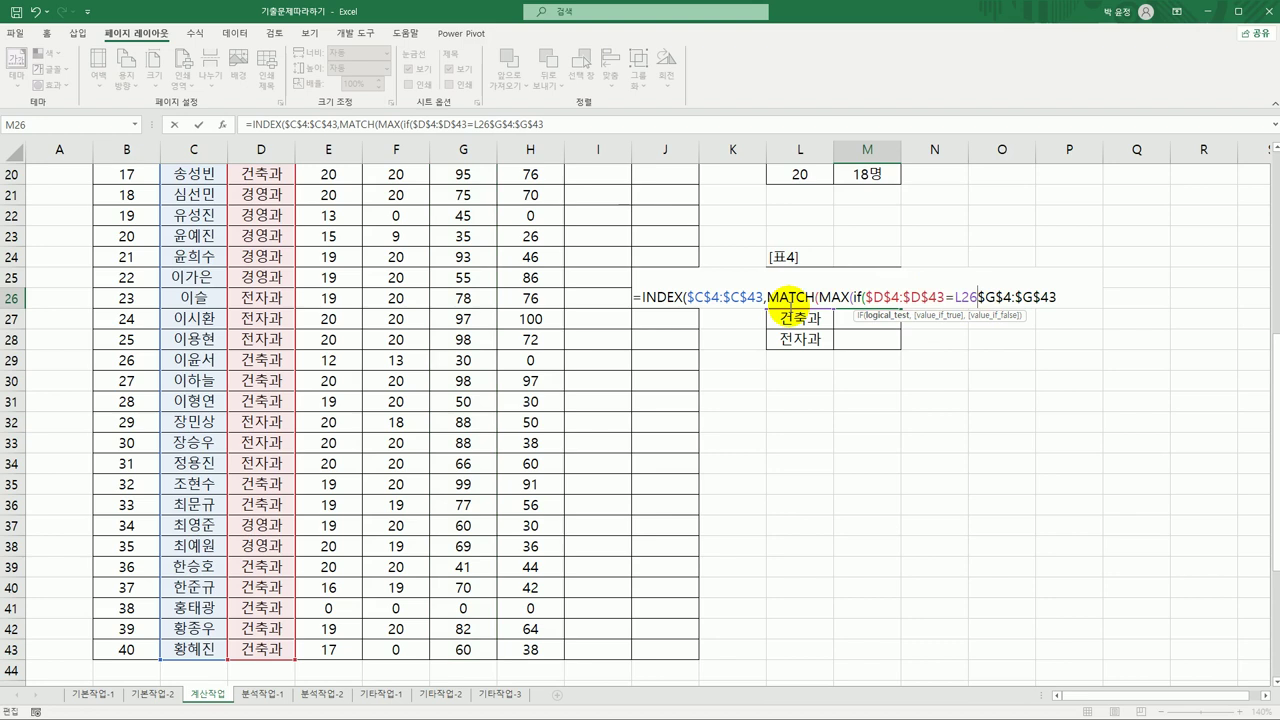
text(,)
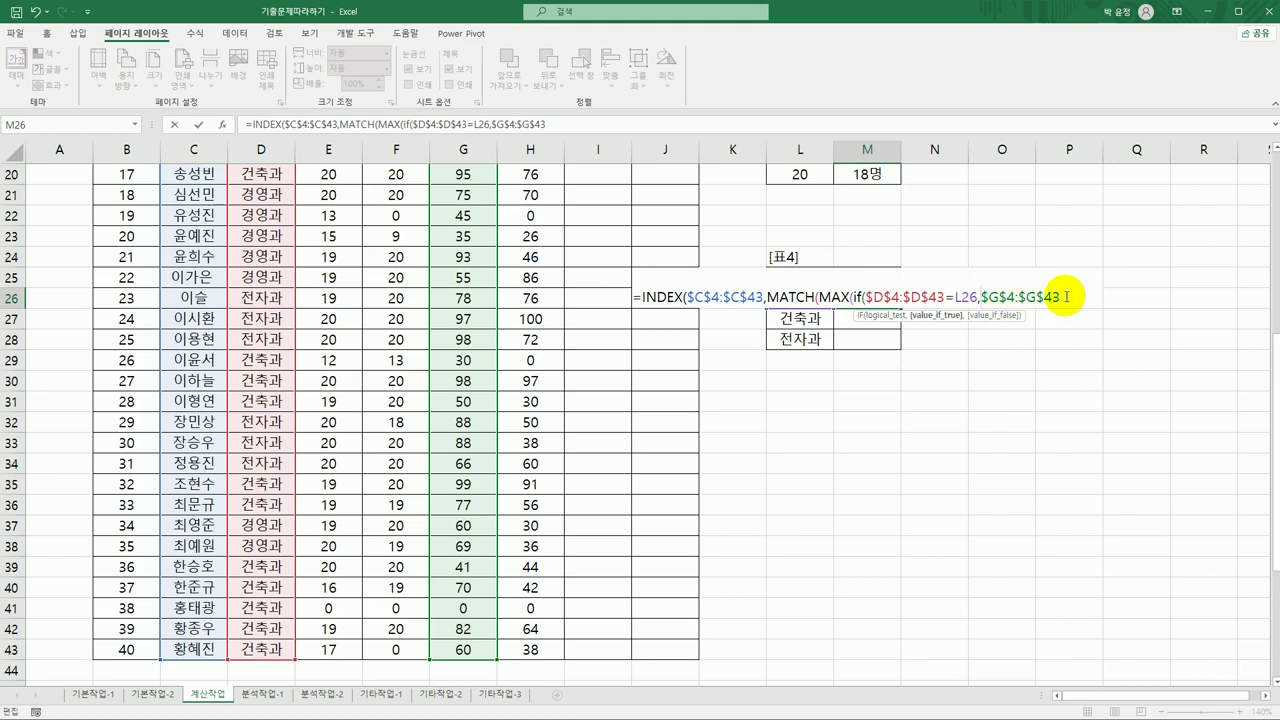
Close the IF and MAX functions after $G$4:$G$43 in the M26 formula
click(1062, 297)
text())
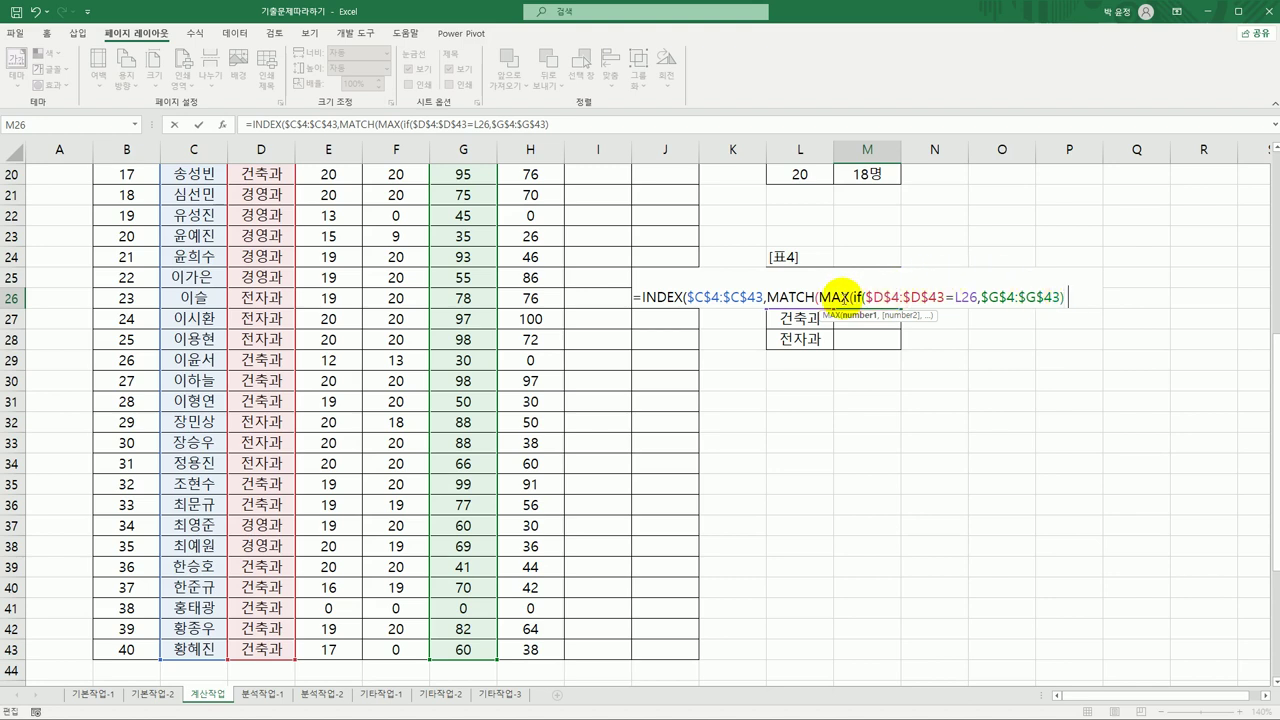
text())
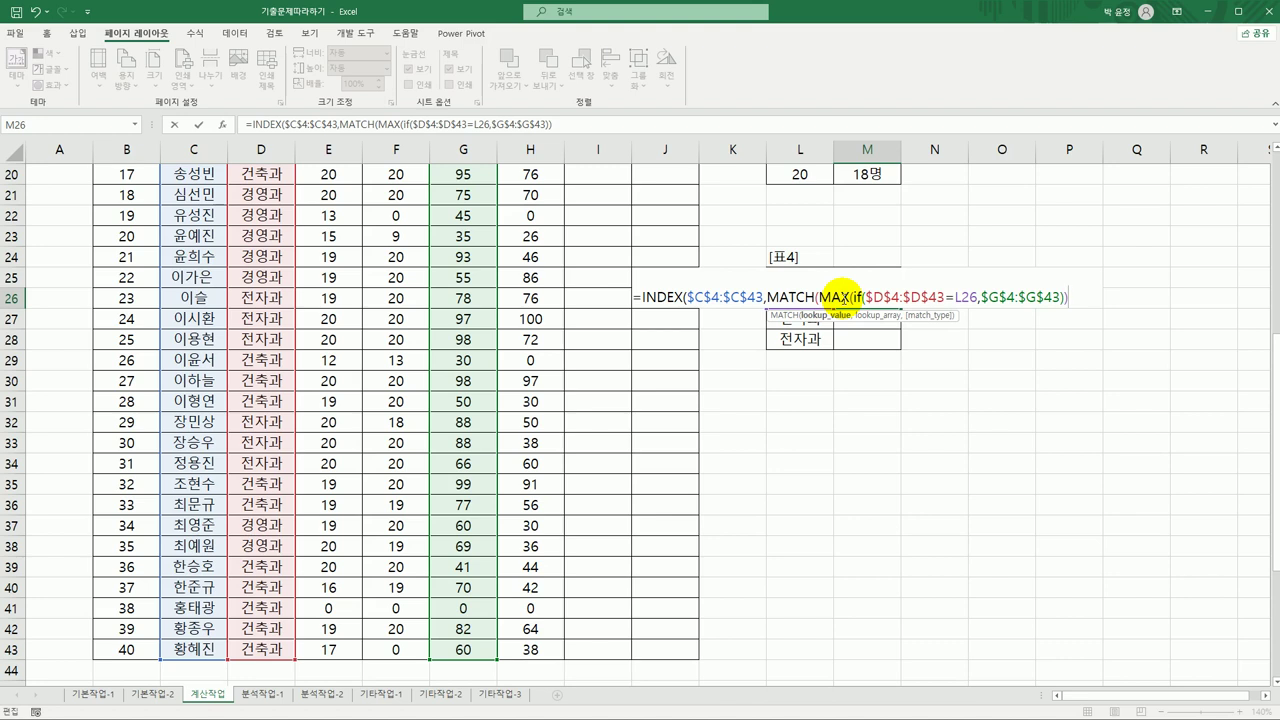
Set MATCH's lookup array to ($D$4:$D$43=L26)*$G$4:$G$43 in the M26 formula
text(,()
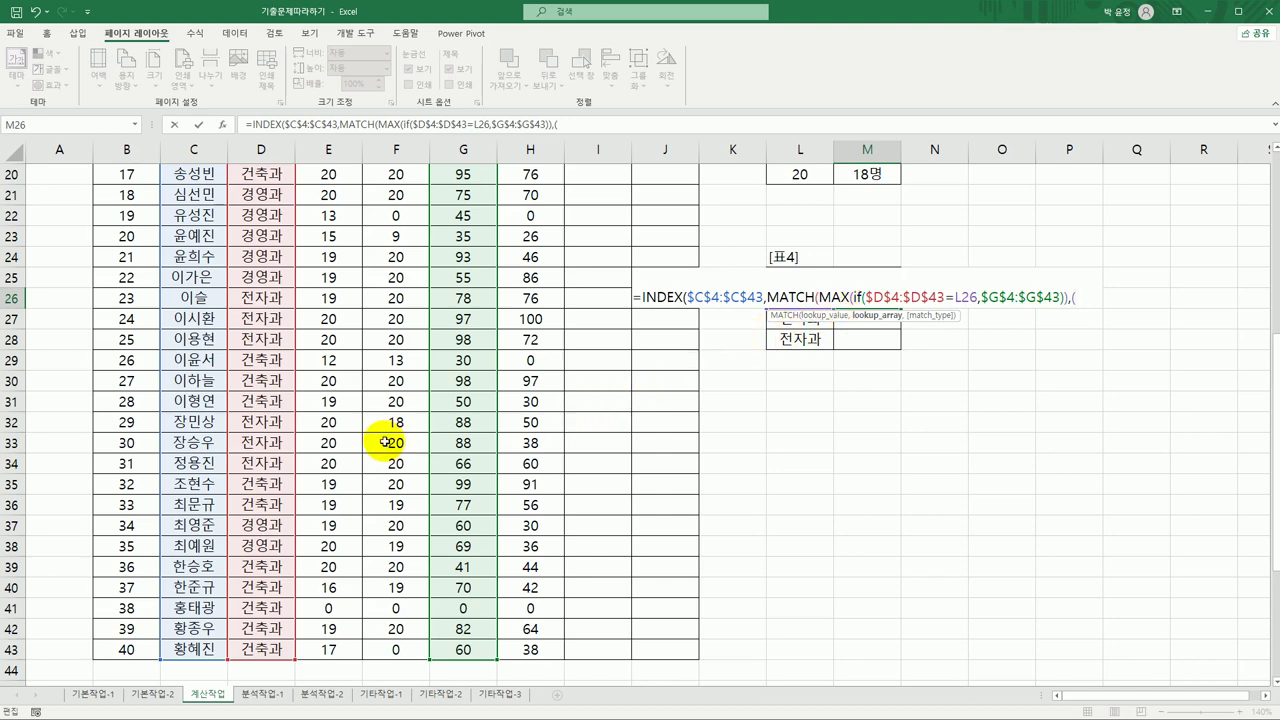
scroll(385, 442, up, 6)
drag(258, 214, 261, 651)
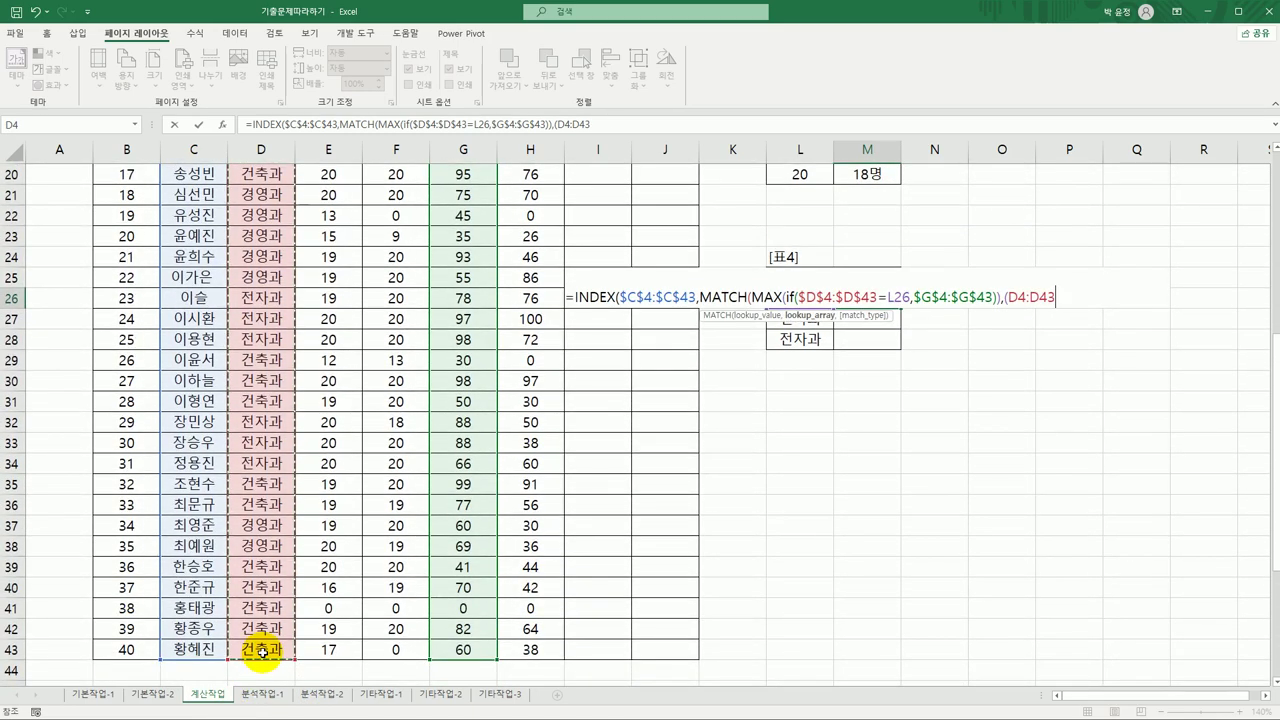
key(F4)
text(=)
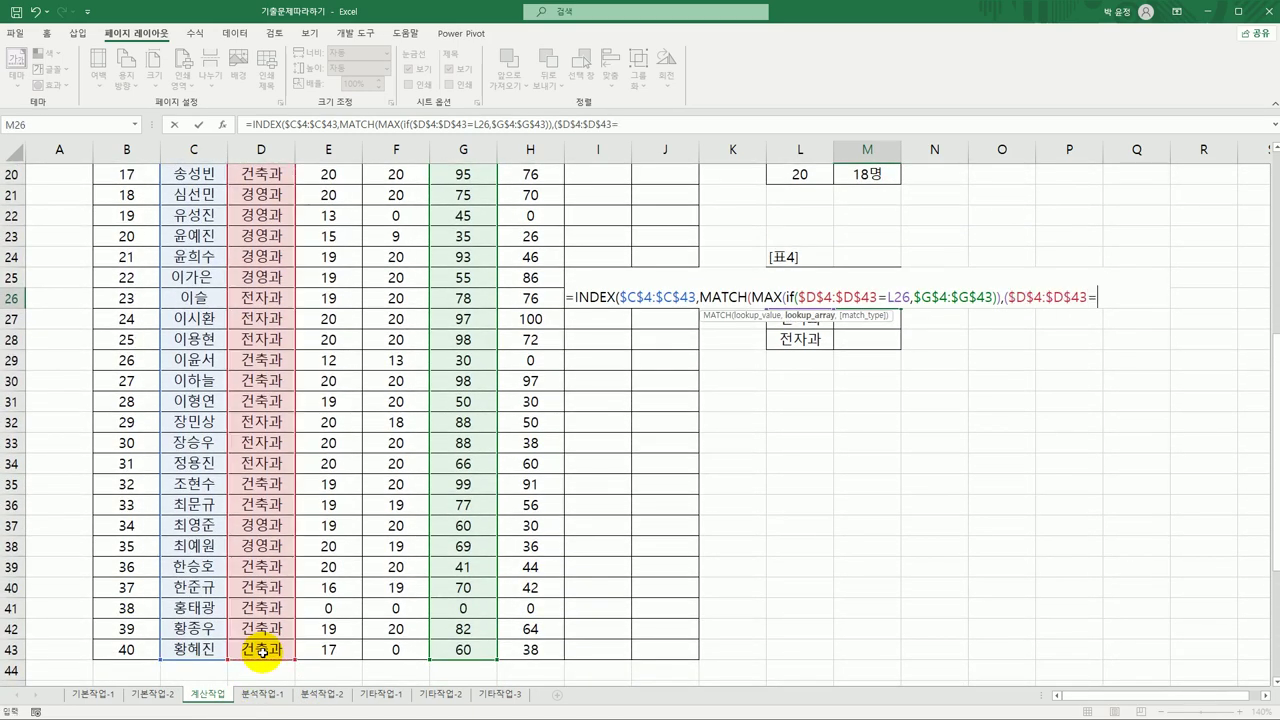
text(L26)*)
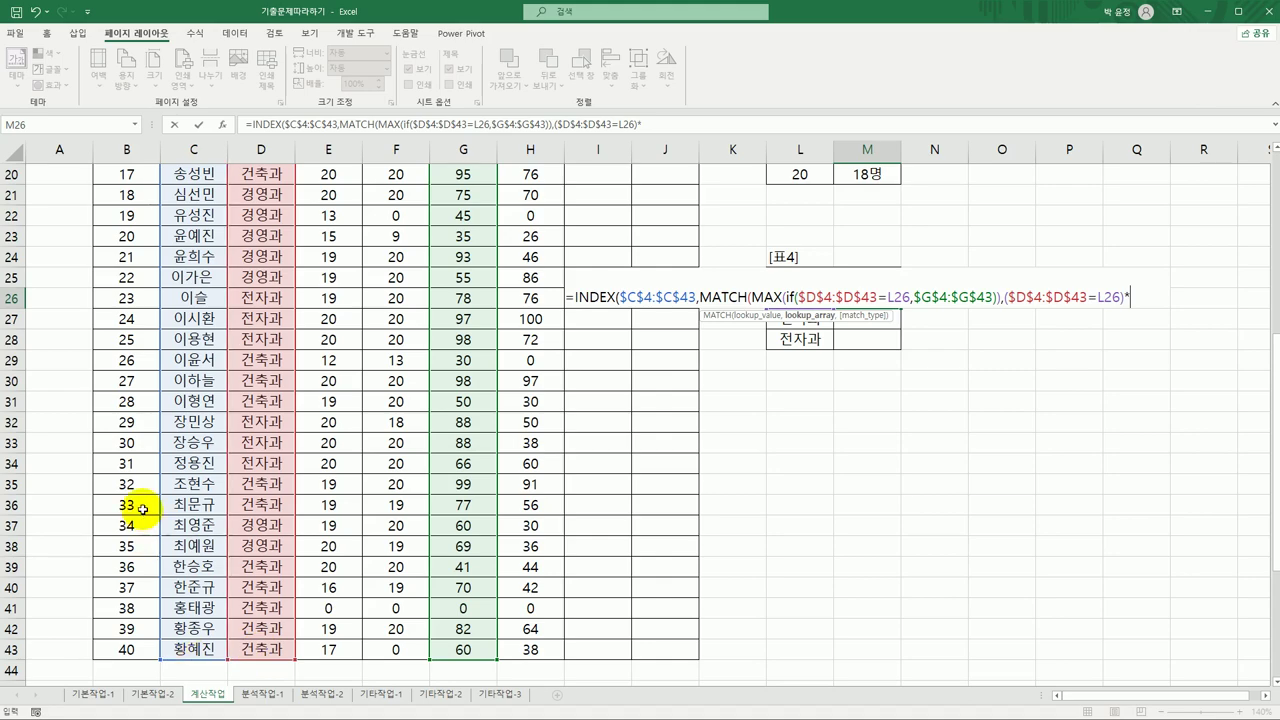
scroll(398, 423, up, 6)
drag(443, 237, 465, 649)
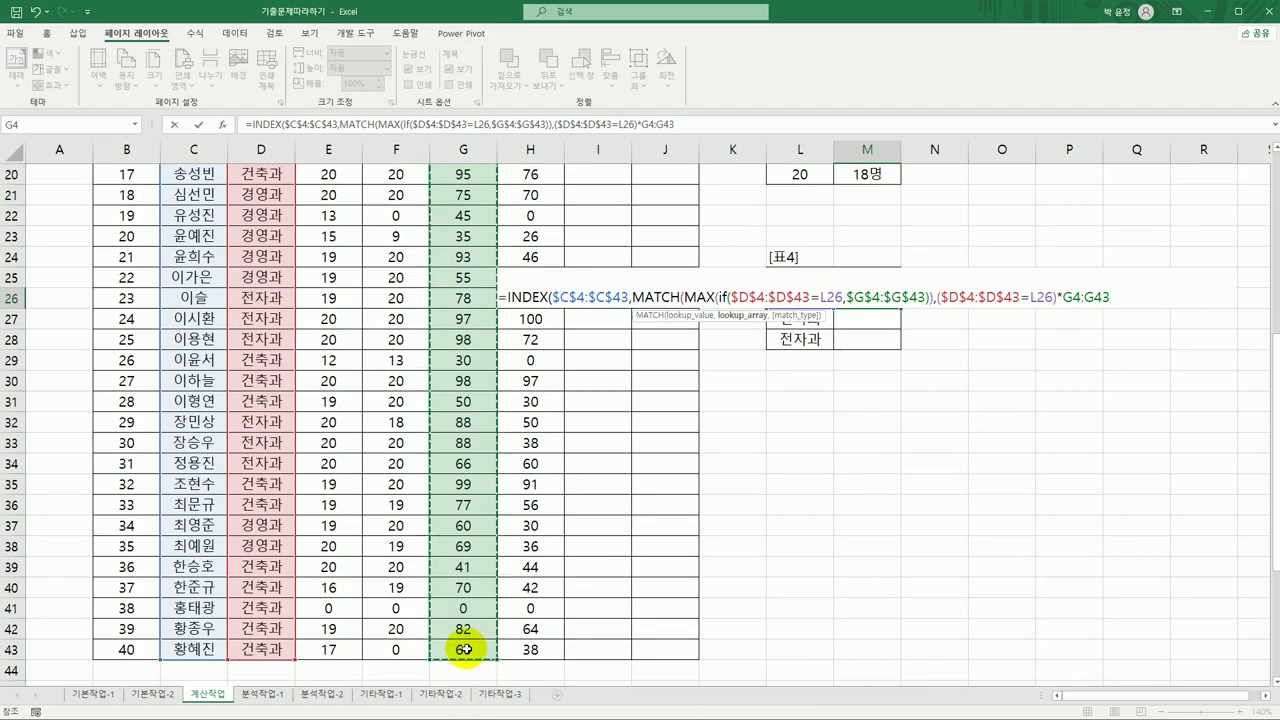
key(F4)
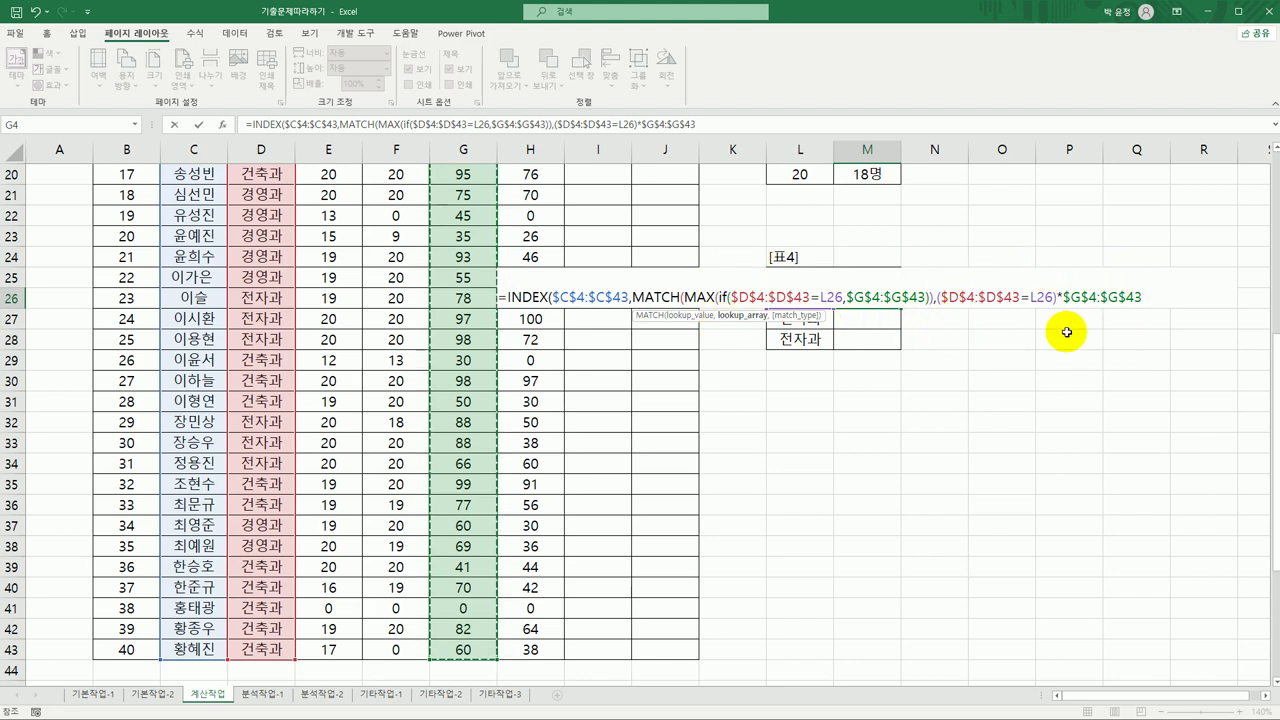
Give MATCH the match type 0, close MATCH and INDEX without a column number, and enter M26 as an array formula
text(,0)
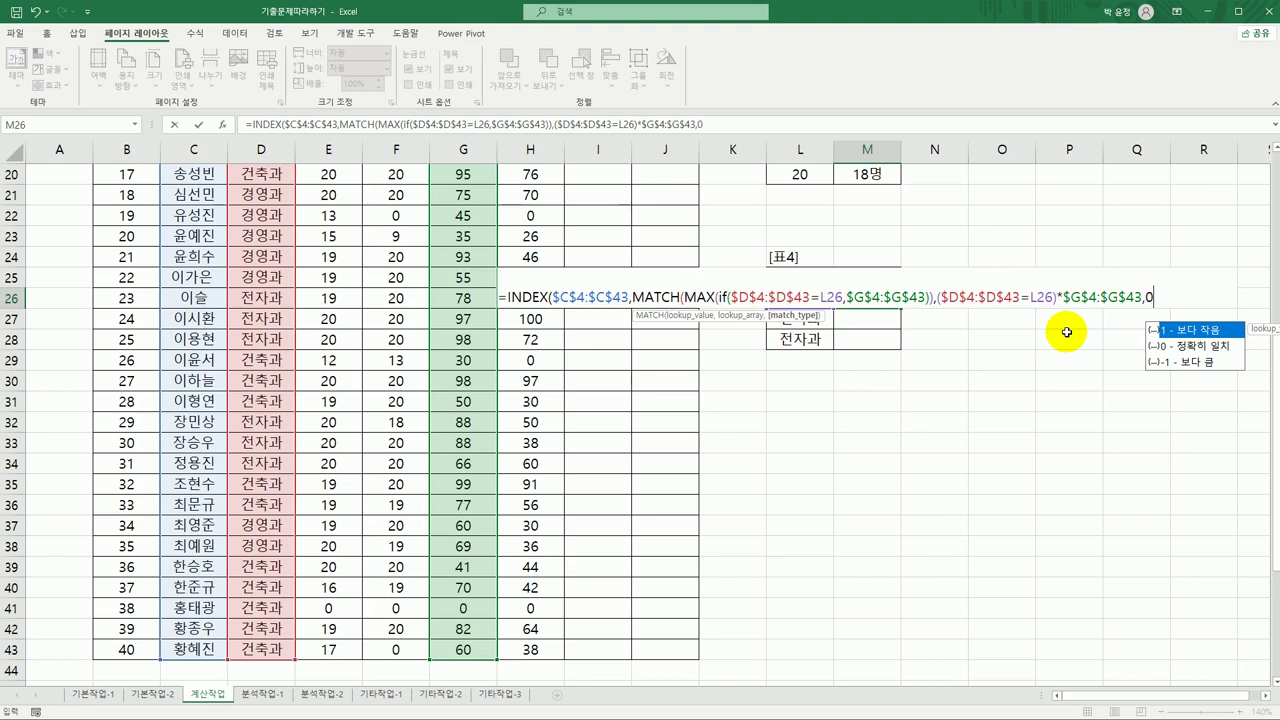
text())
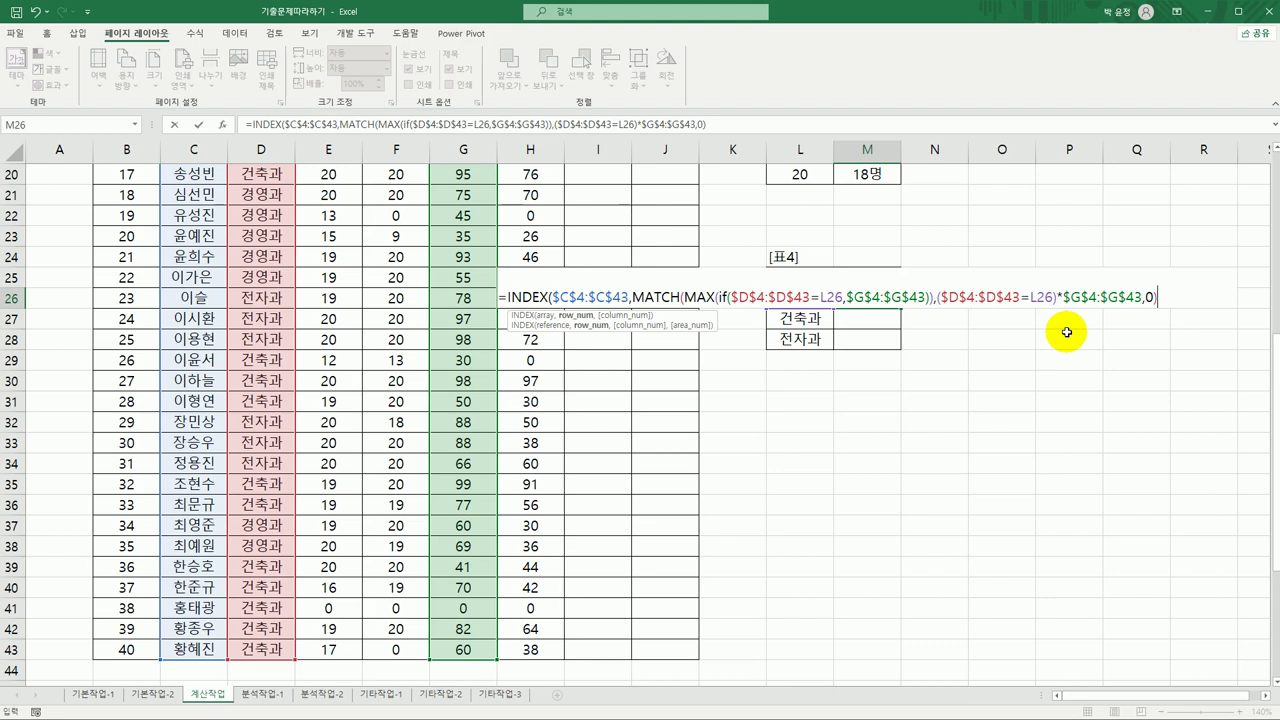
text( 1)
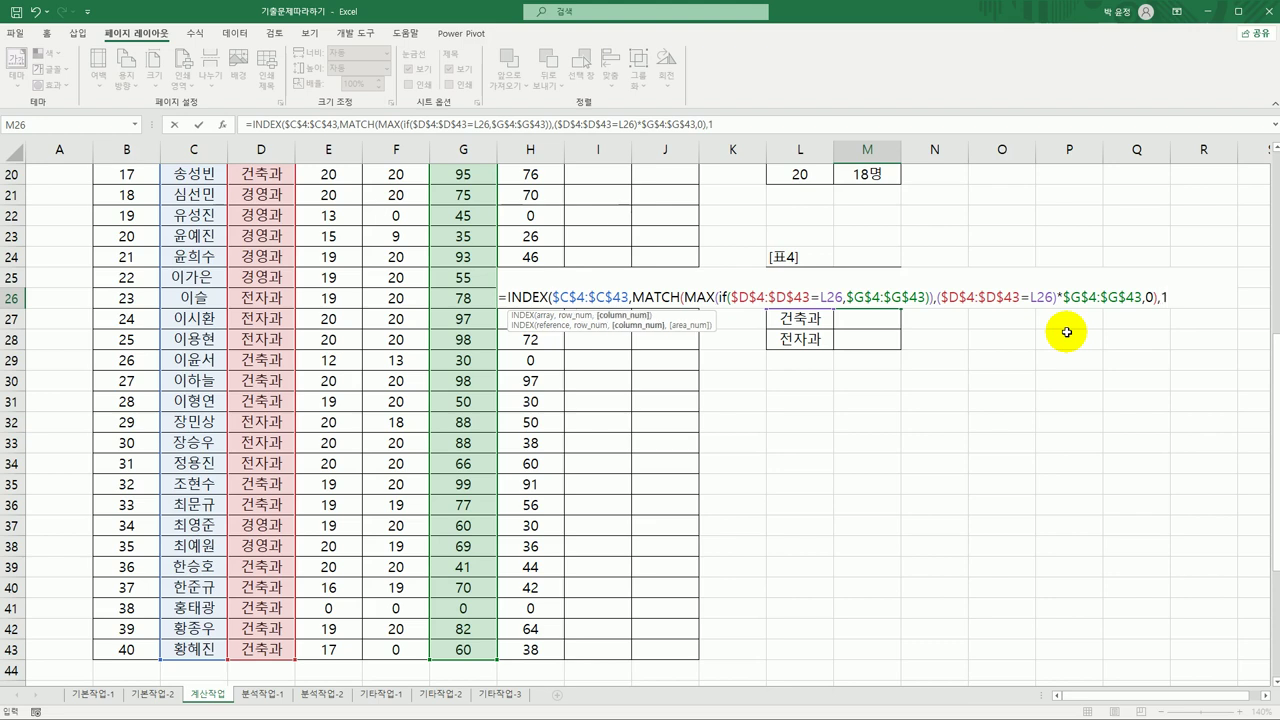
key(BackSpace)
key(BackSpace)
text())
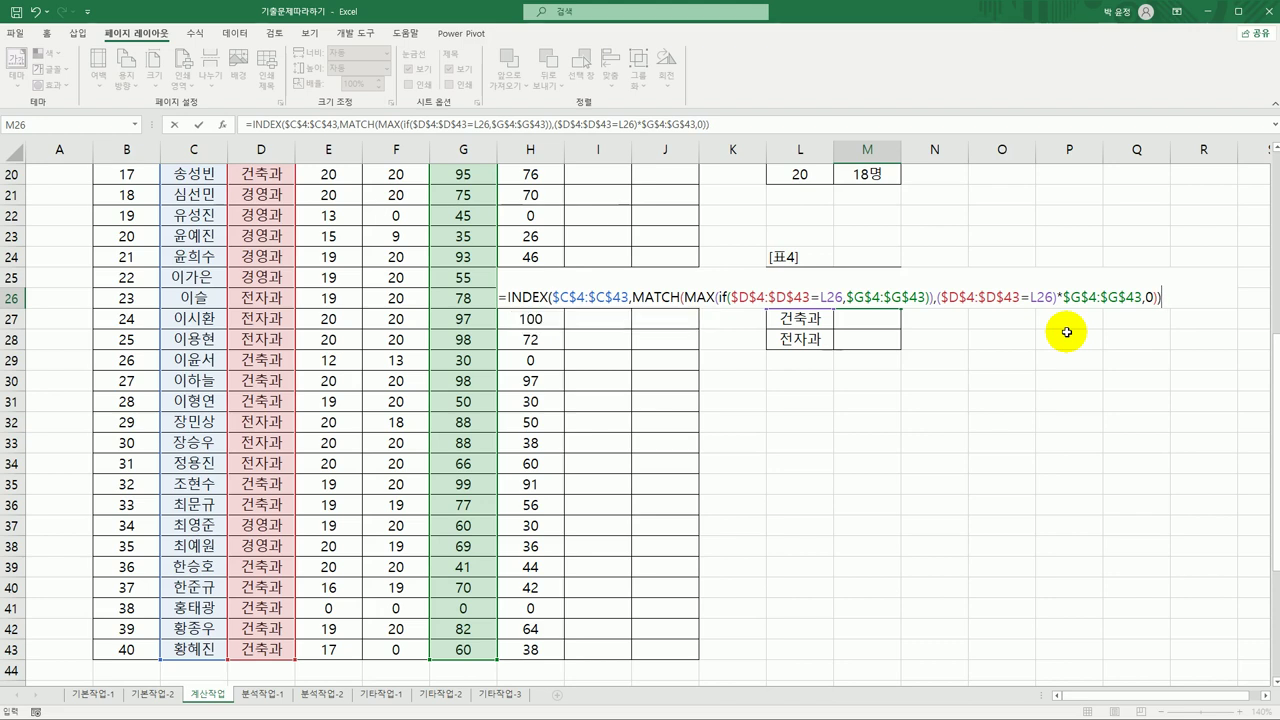
key(ctrl+shift+Return)
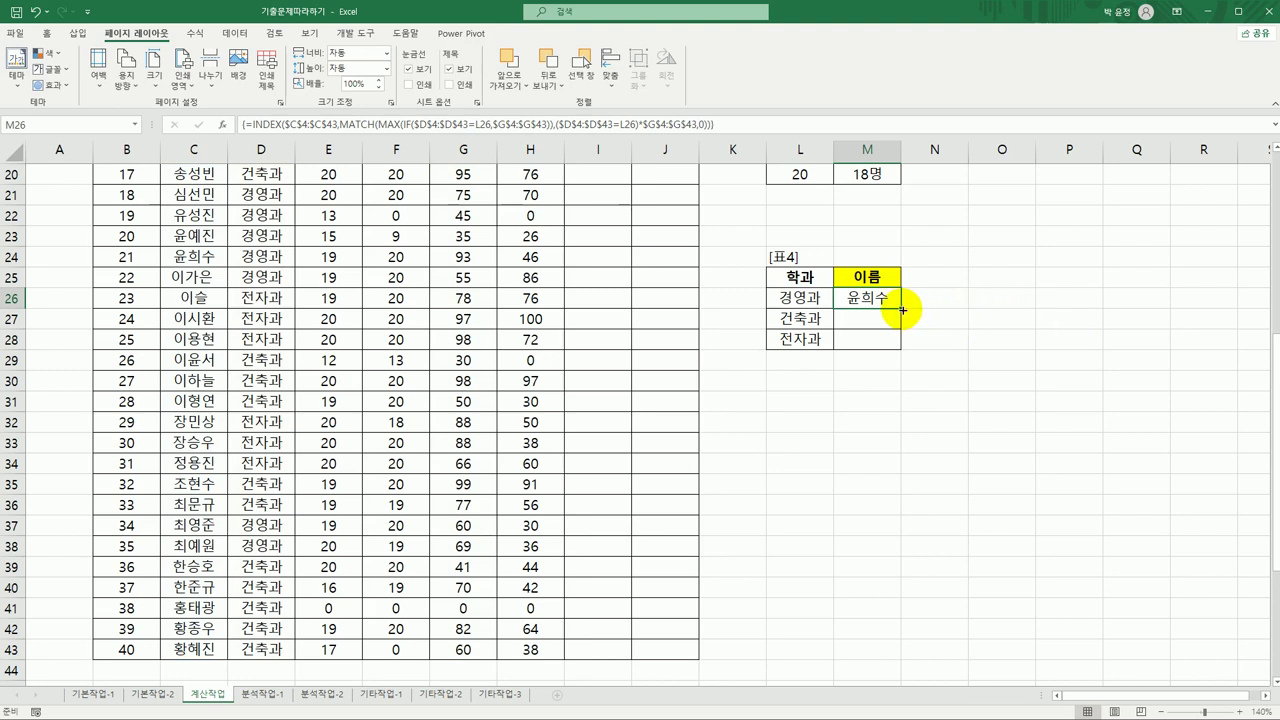
Fill the M26 array formula down to M28, then reopen M26 to review it and re-enter it as an array formula
drag(902, 309, 902, 348)
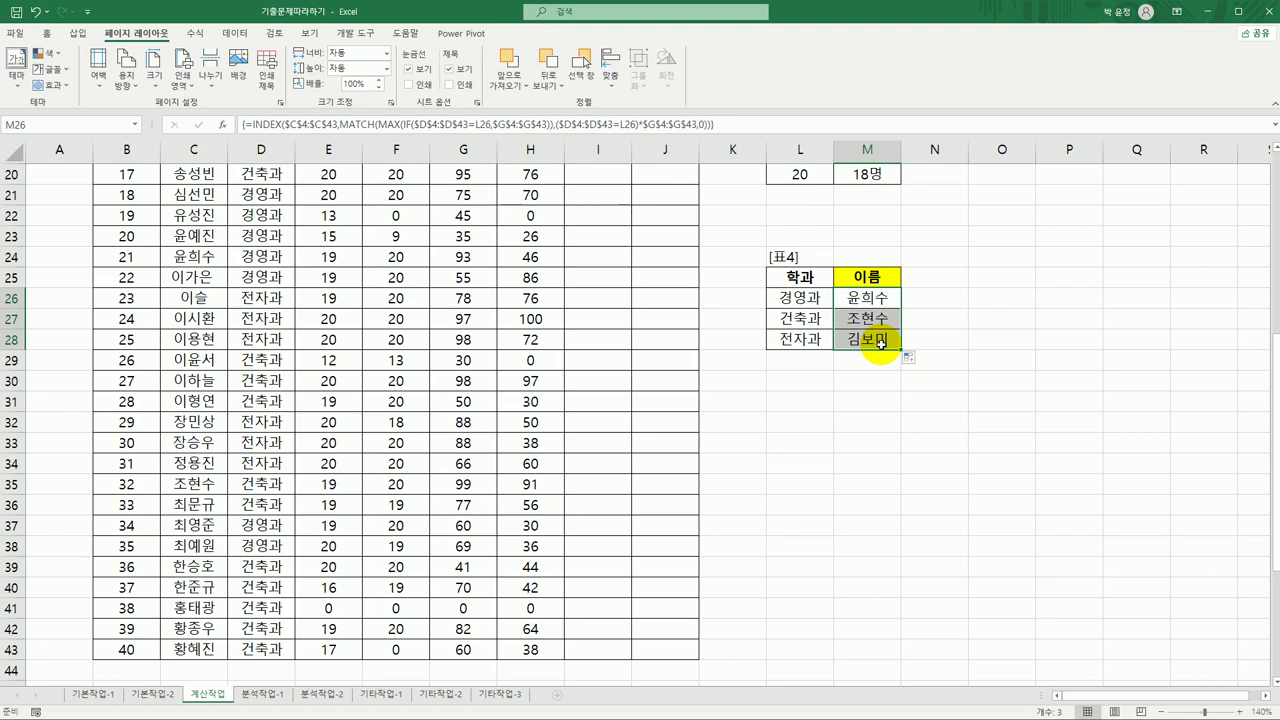
click(869, 297)
double_click(866, 297)
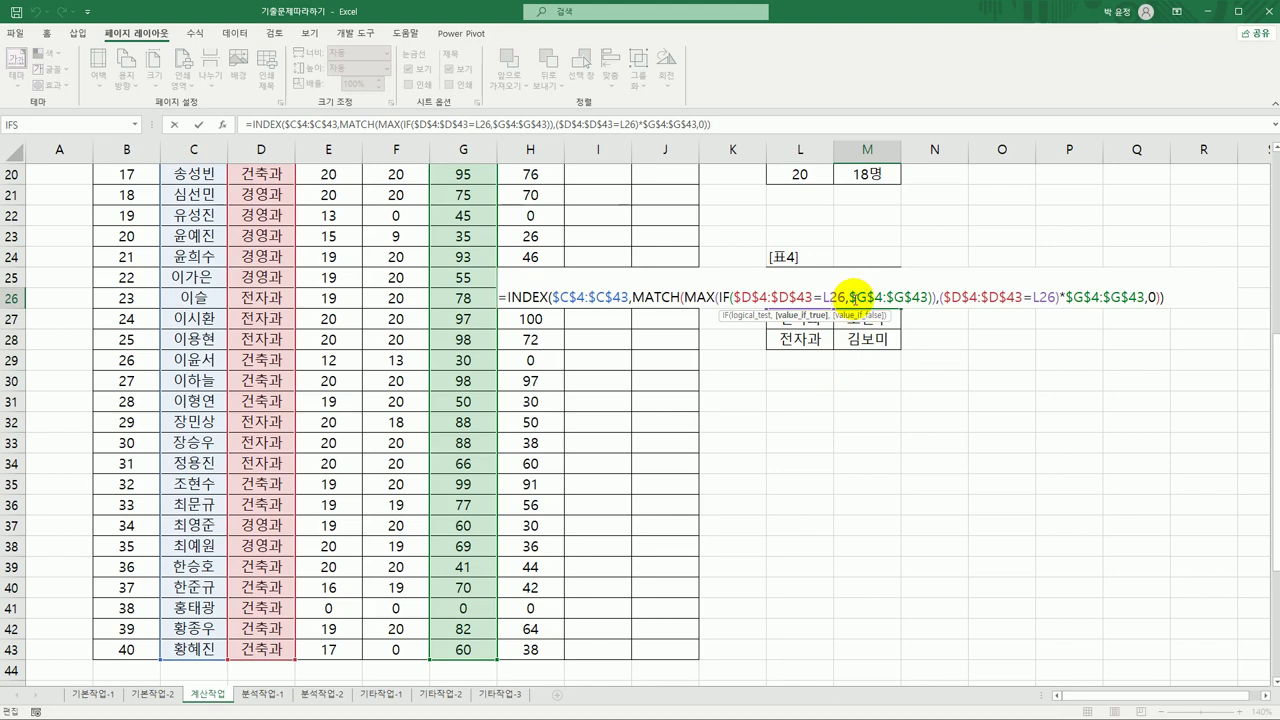
key(ctrl+shift+Return)
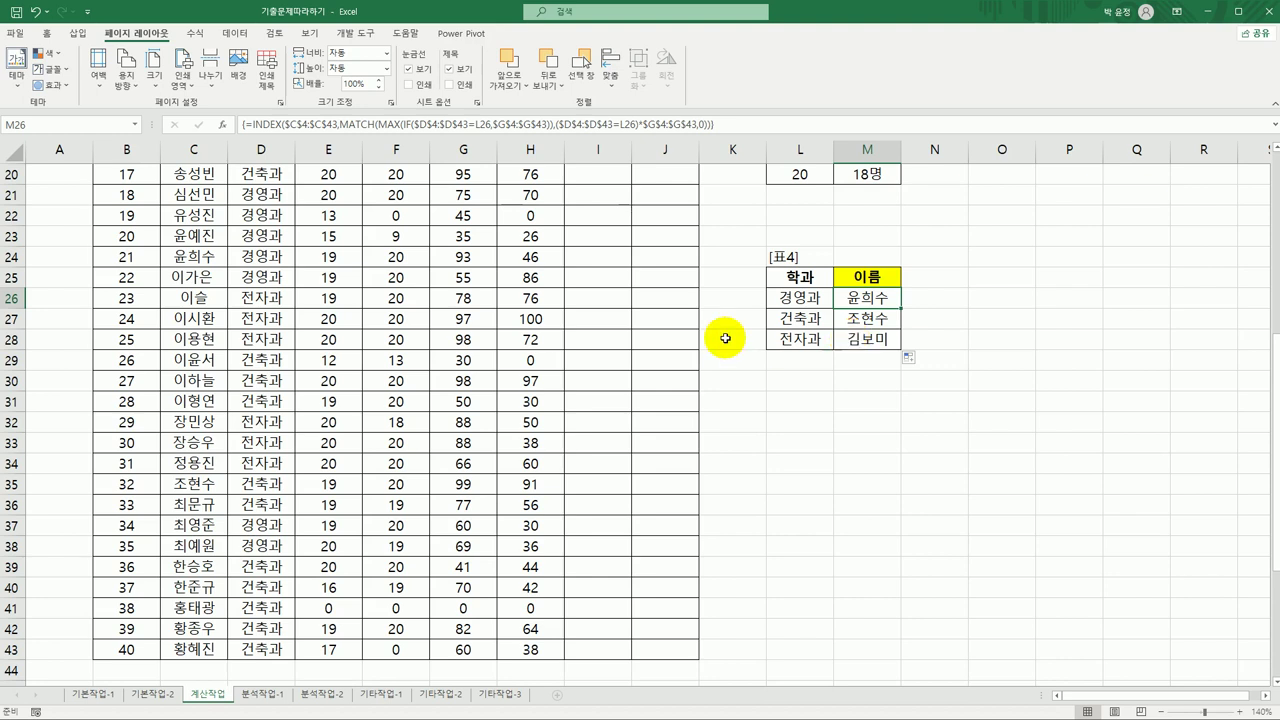
Select the first 총점 cell I4, open the Visual Basic editor over the sheet and insert a new module
scroll(760, 338, up, 7)
click(584, 234)
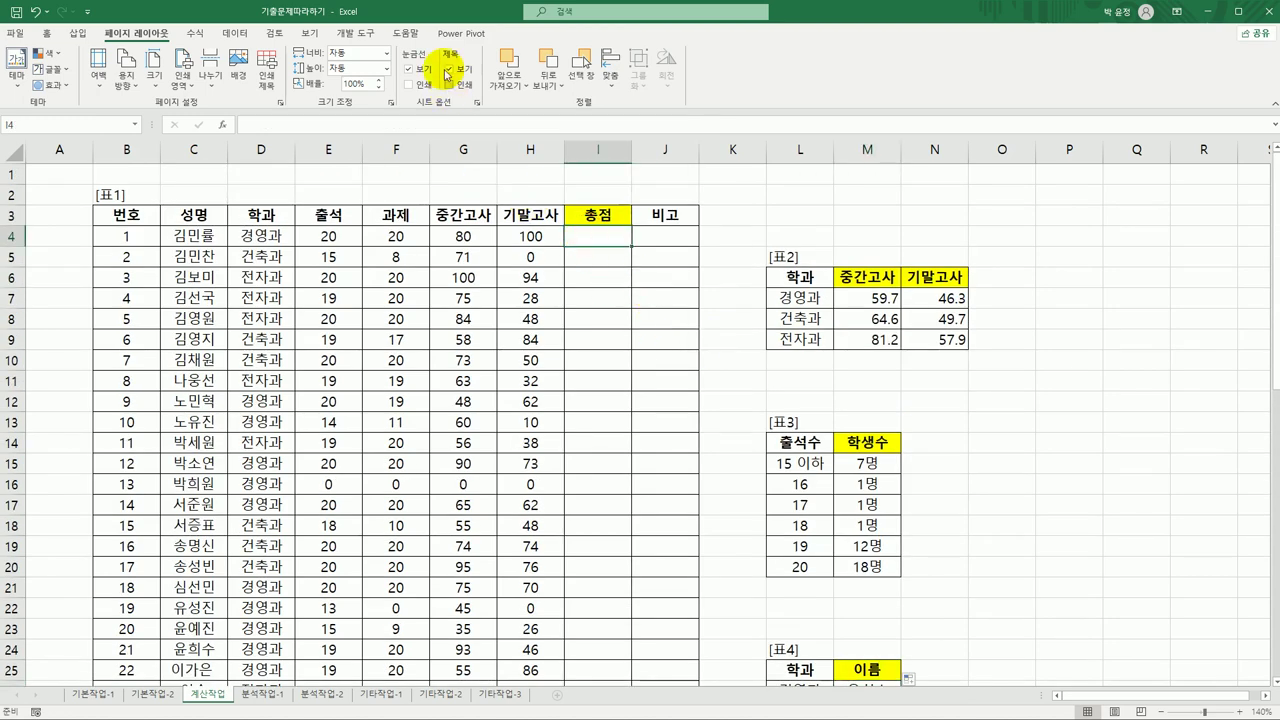
click(362, 36)
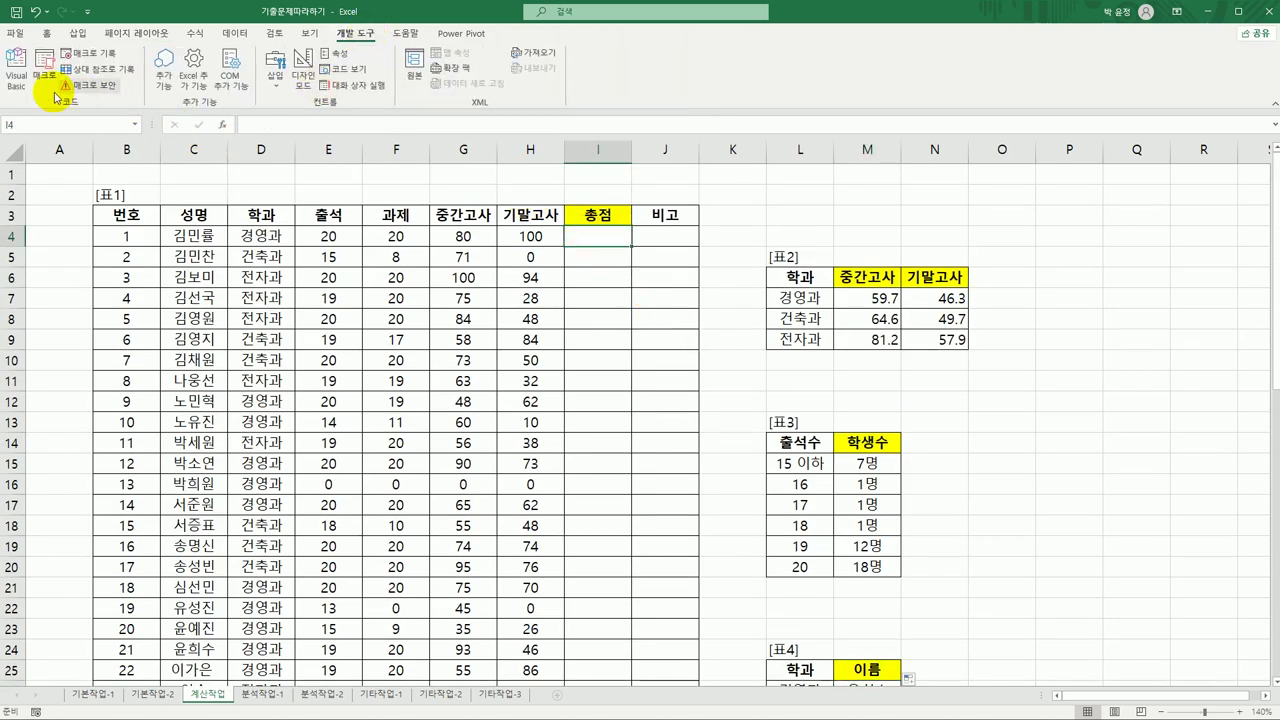
click(16, 68)
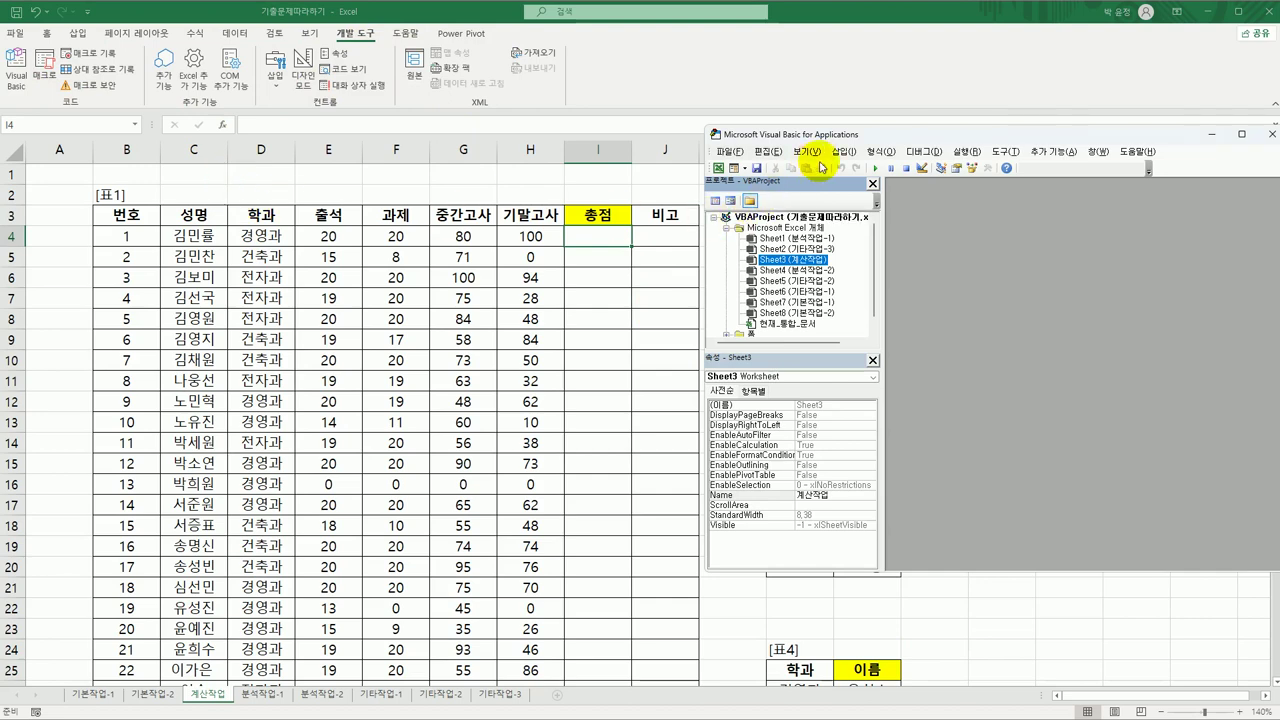
drag(822, 134, 292, 143)
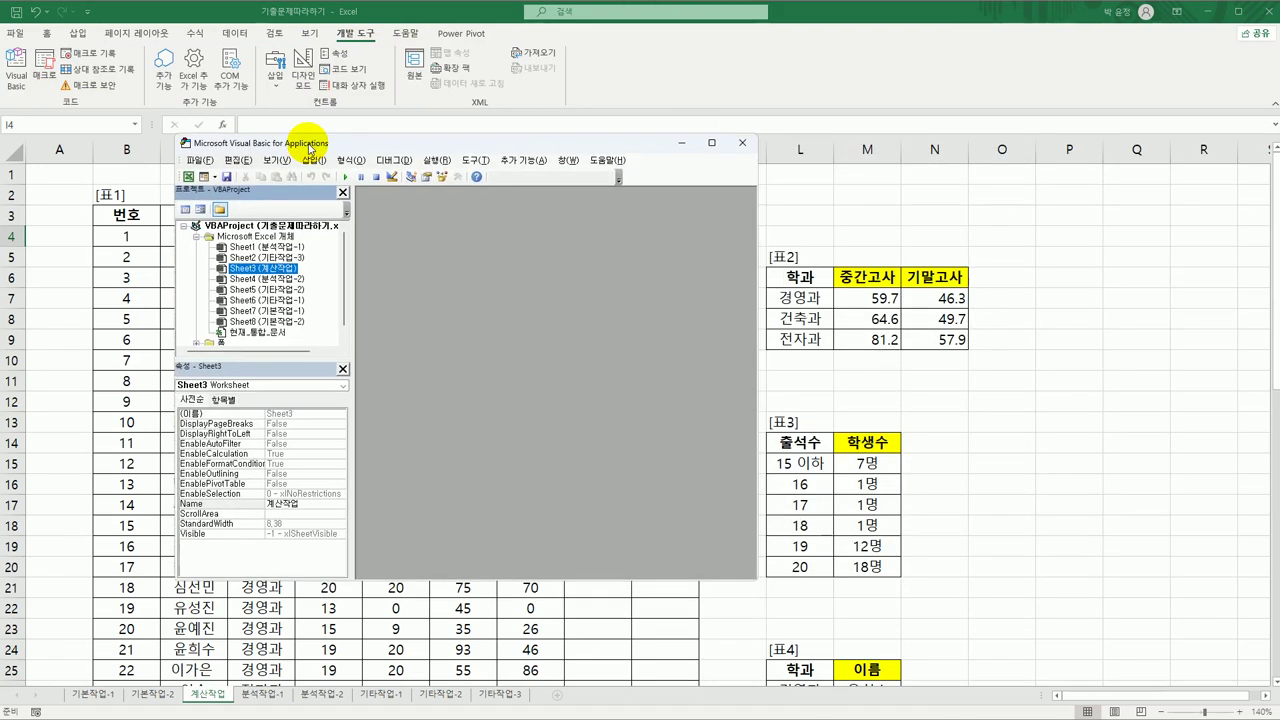
click(314, 160)
click(322, 194)
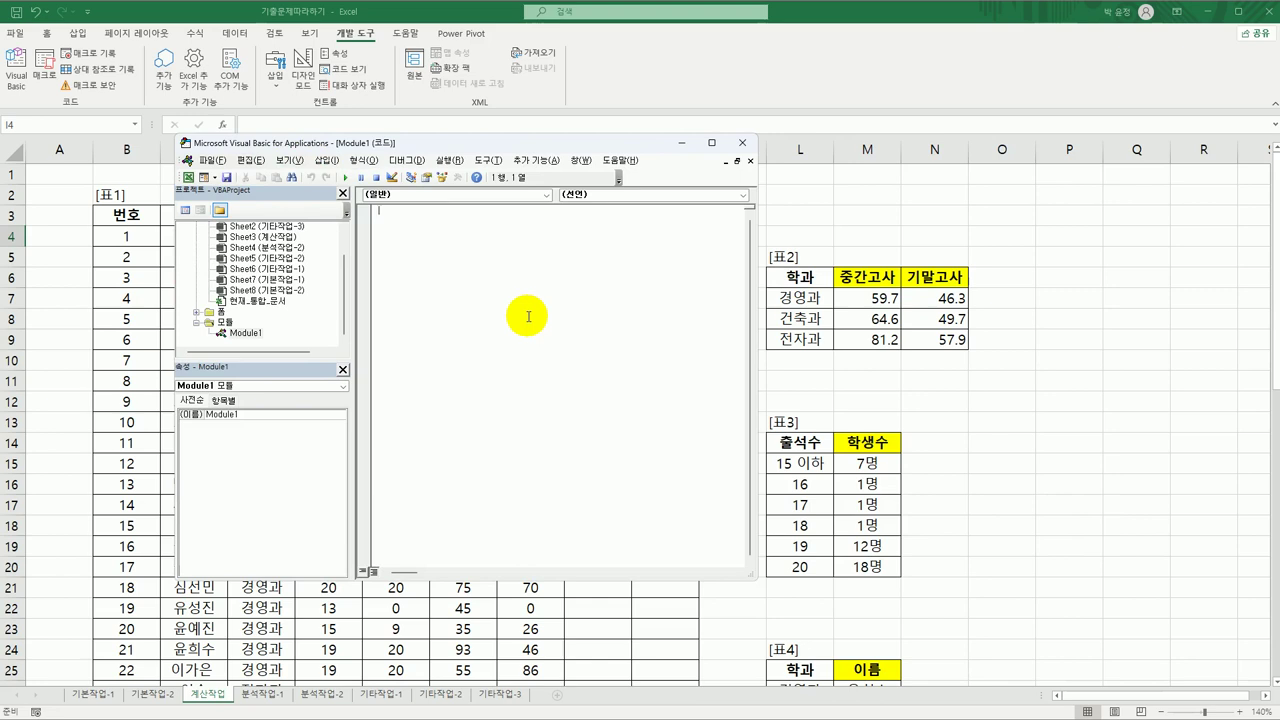
Begin a public function named fn총점 in Module1 with an open parameter list
text(publi)
text(c function fn)
text(출석()
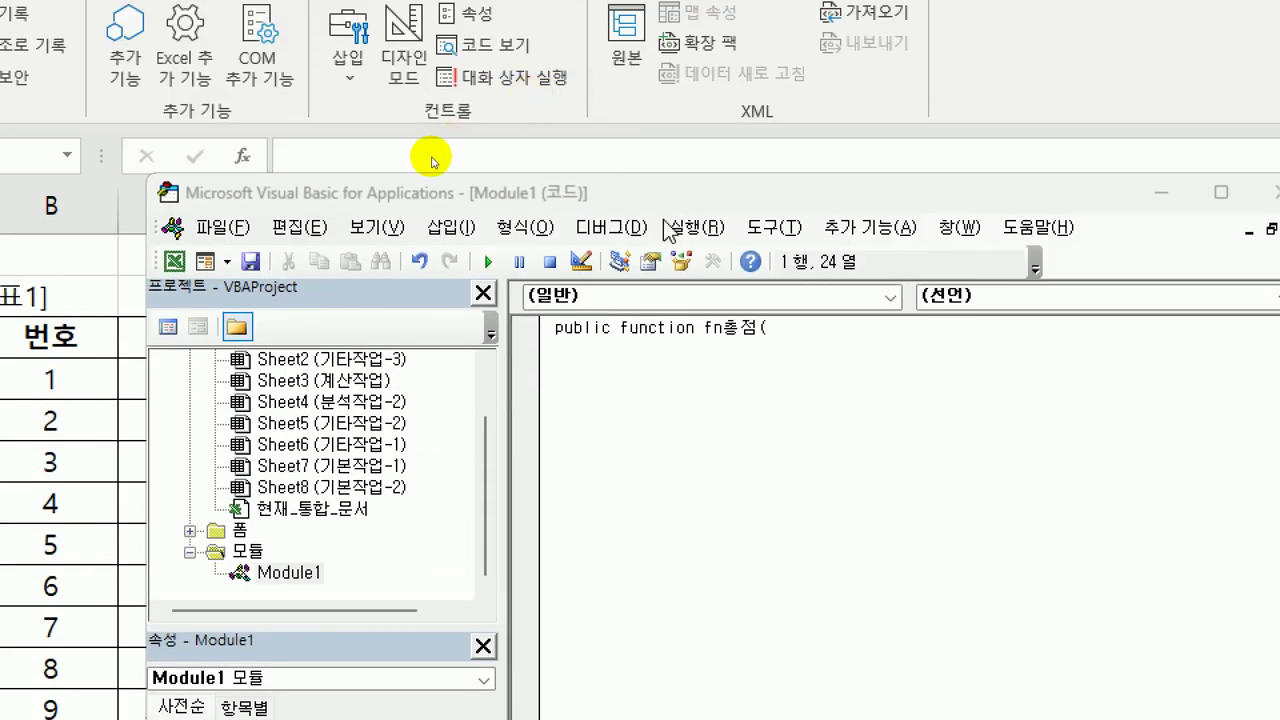
drag(671, 202, 583, 66)
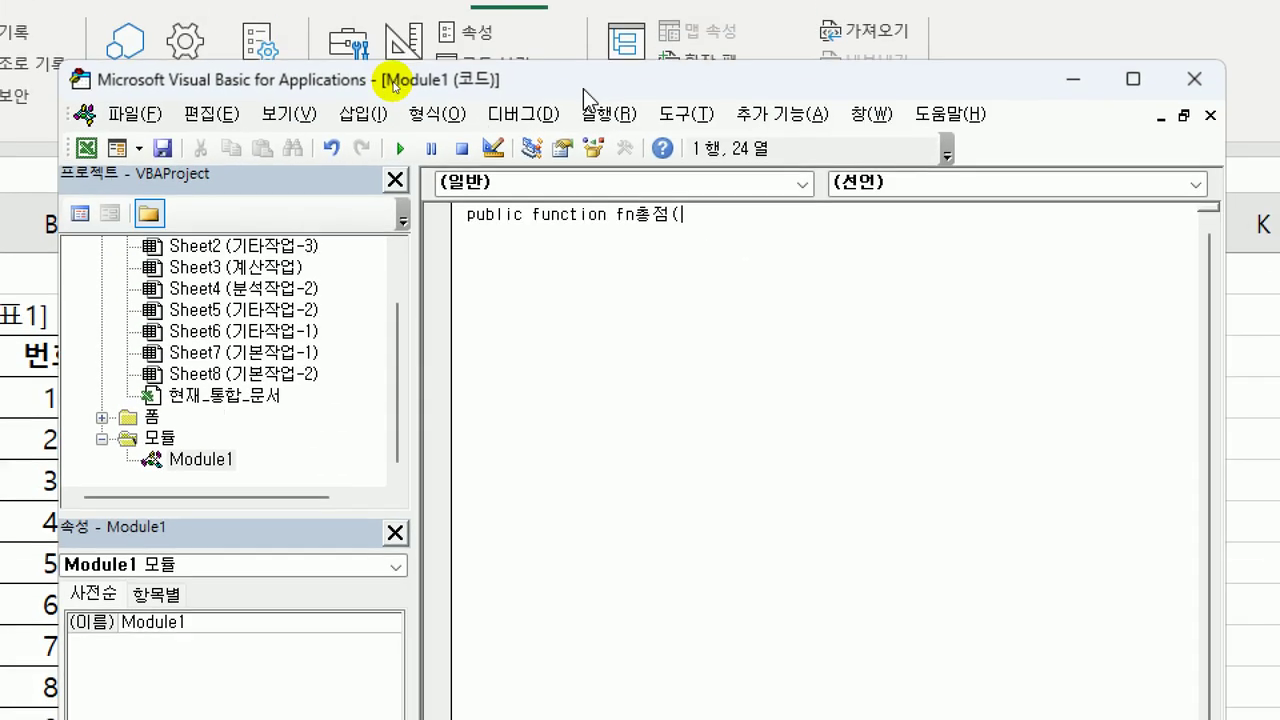
key(Return)
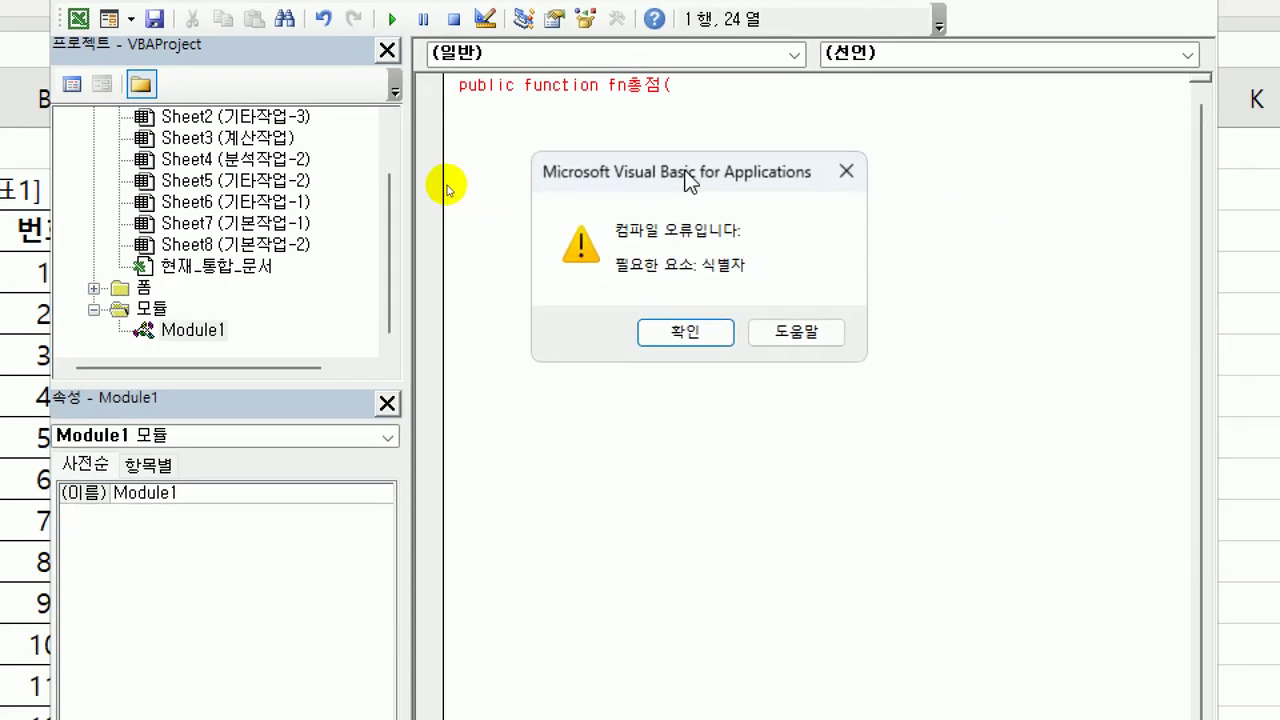
click(662, 331)
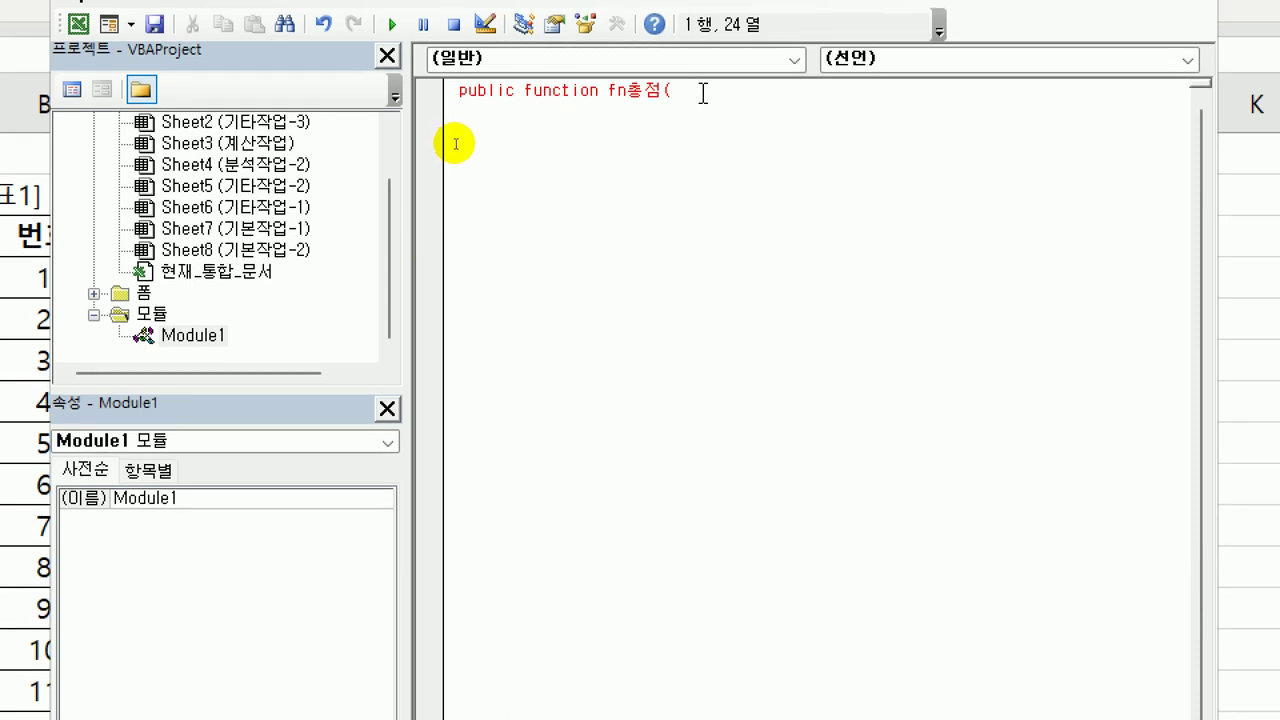
Give fn총점 the parameters 출석, 과제, 중간고사 and 기말고사 and complete its declaration line
text(출)
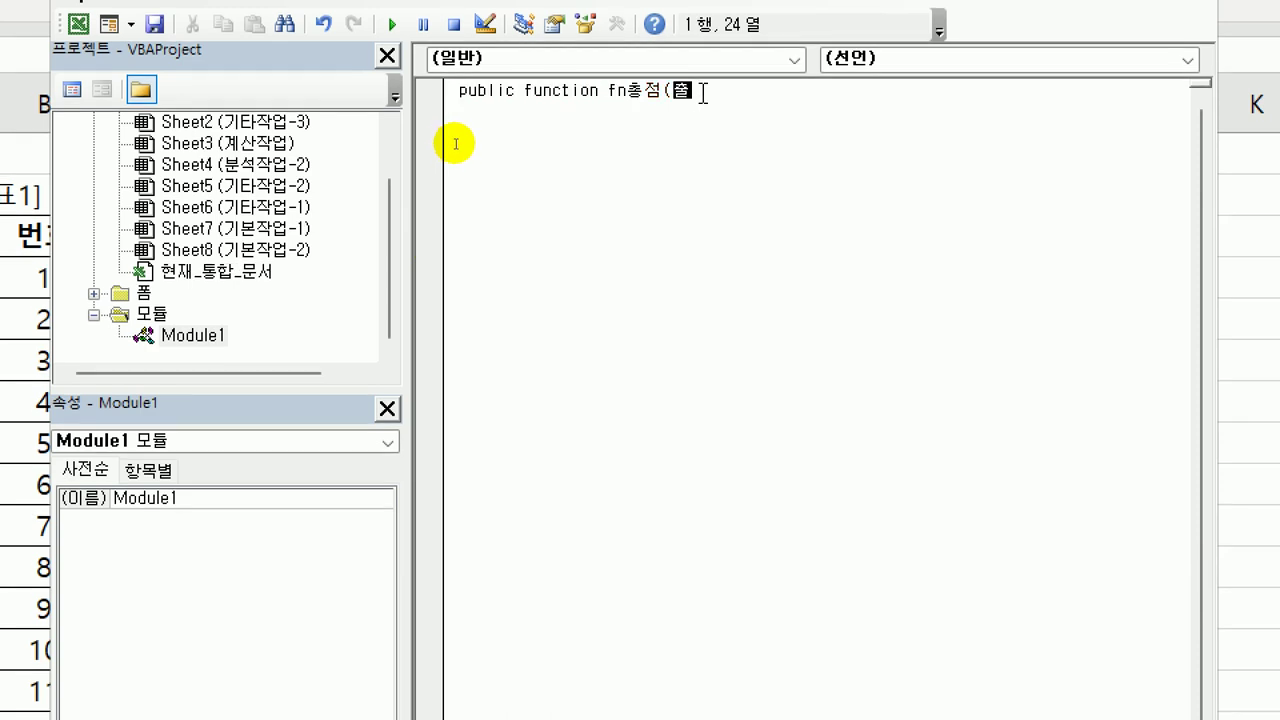
text(석,과제,중가)
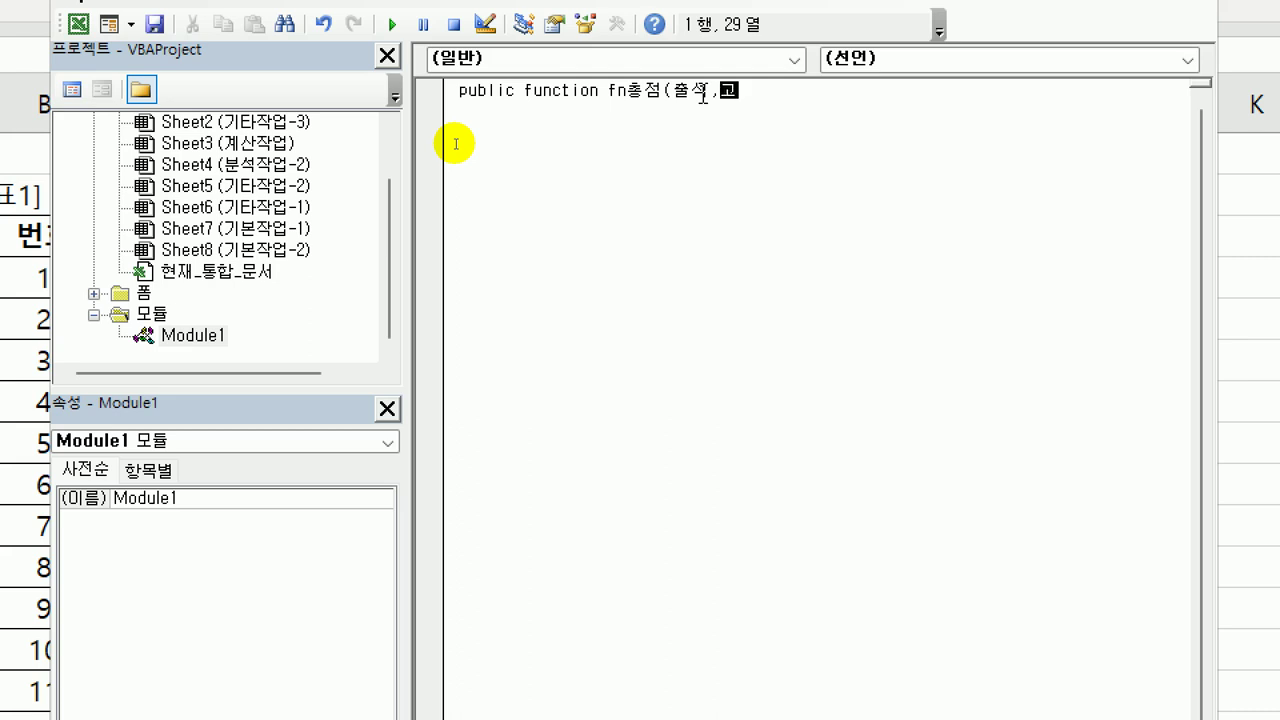
text(고사)
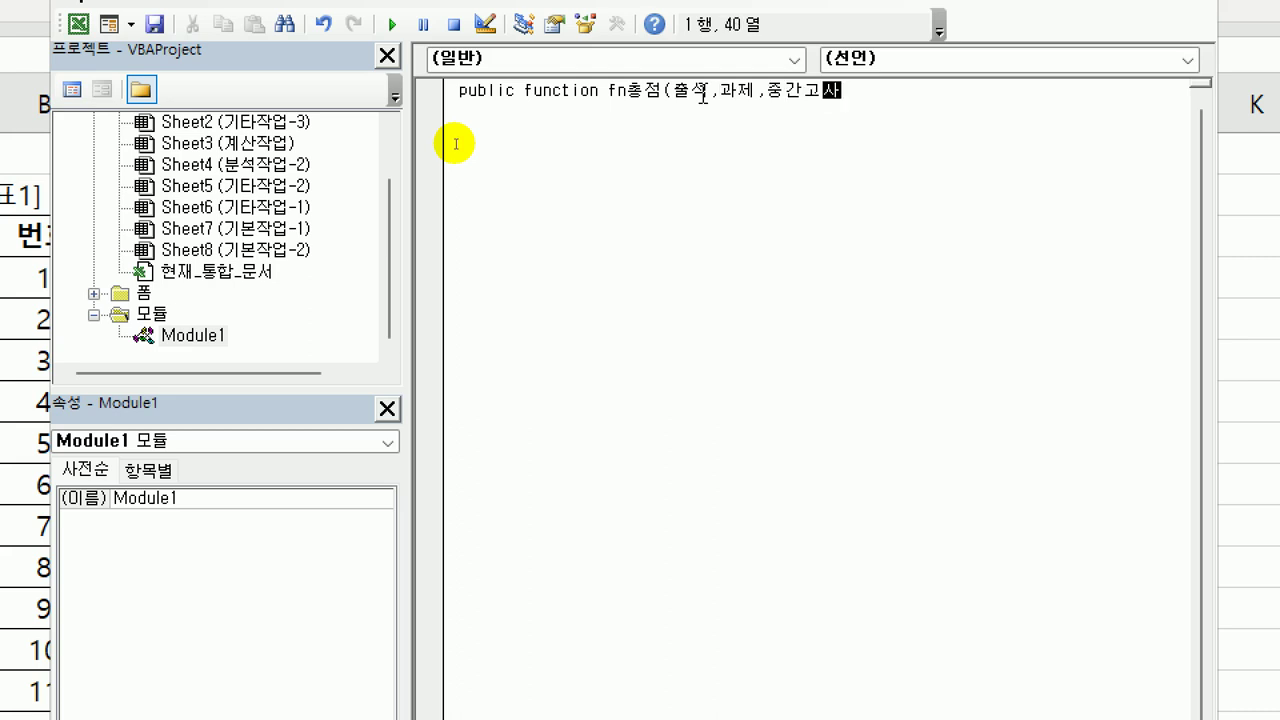
text(,기말고사))
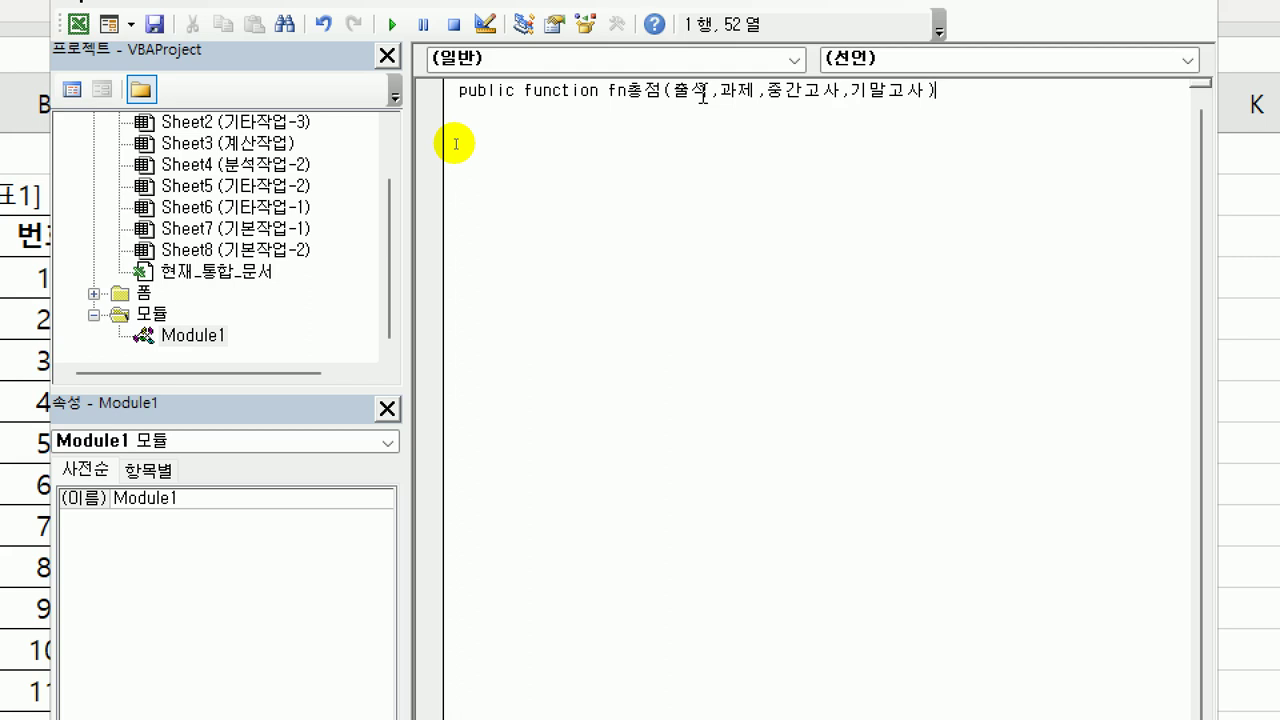
key(Return)
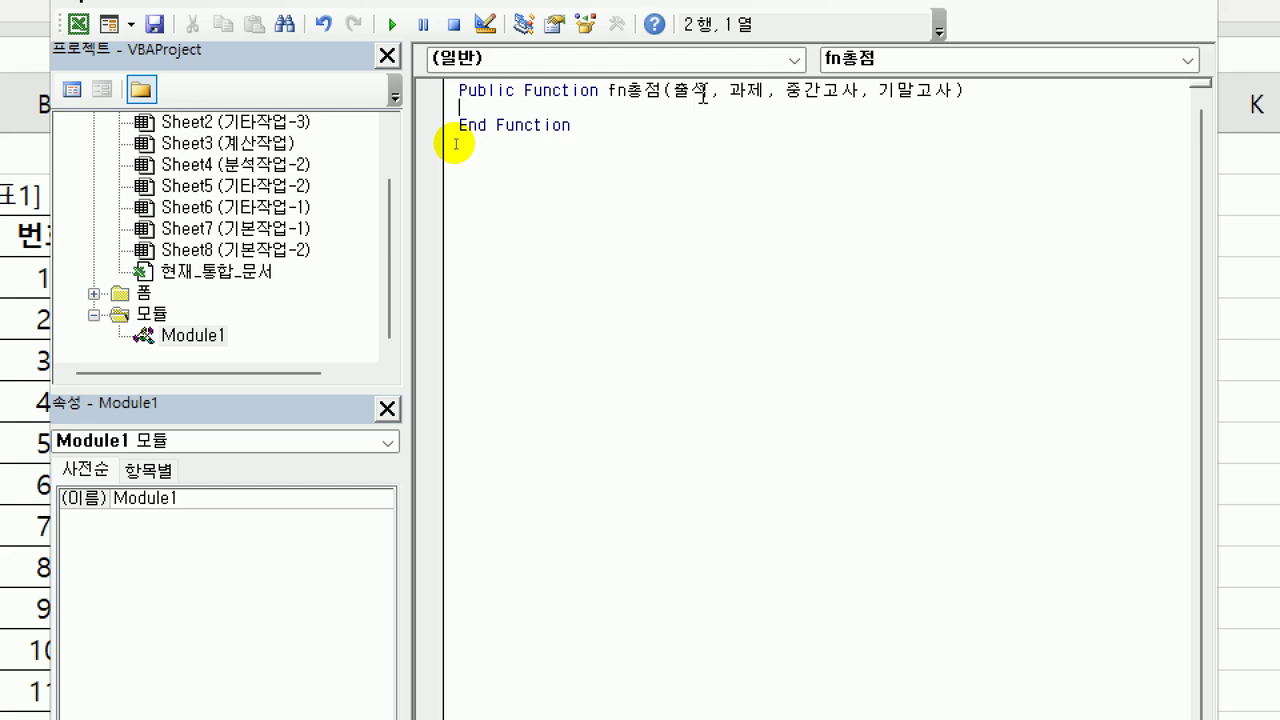
Start an indented If condition in fn총점 below a blank line, testing 출석 = 0 Or 중간고사 = 0
key(Tab)
key(Return)
text(if)
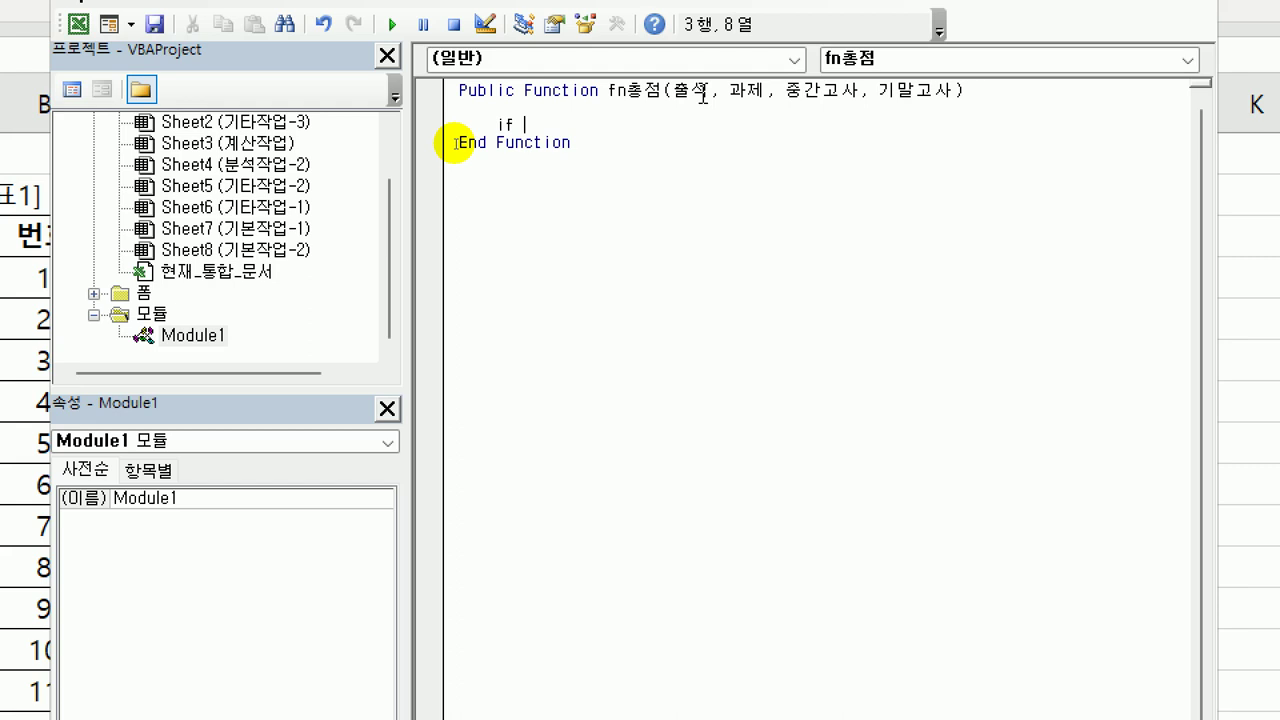
text(cn)
key(BackSpace)
key(BackSpace)
key(Hangul)
text(출석 = 0)
key(Hangul)
text(or)
key(Hangul)
text(중간고사 =0)
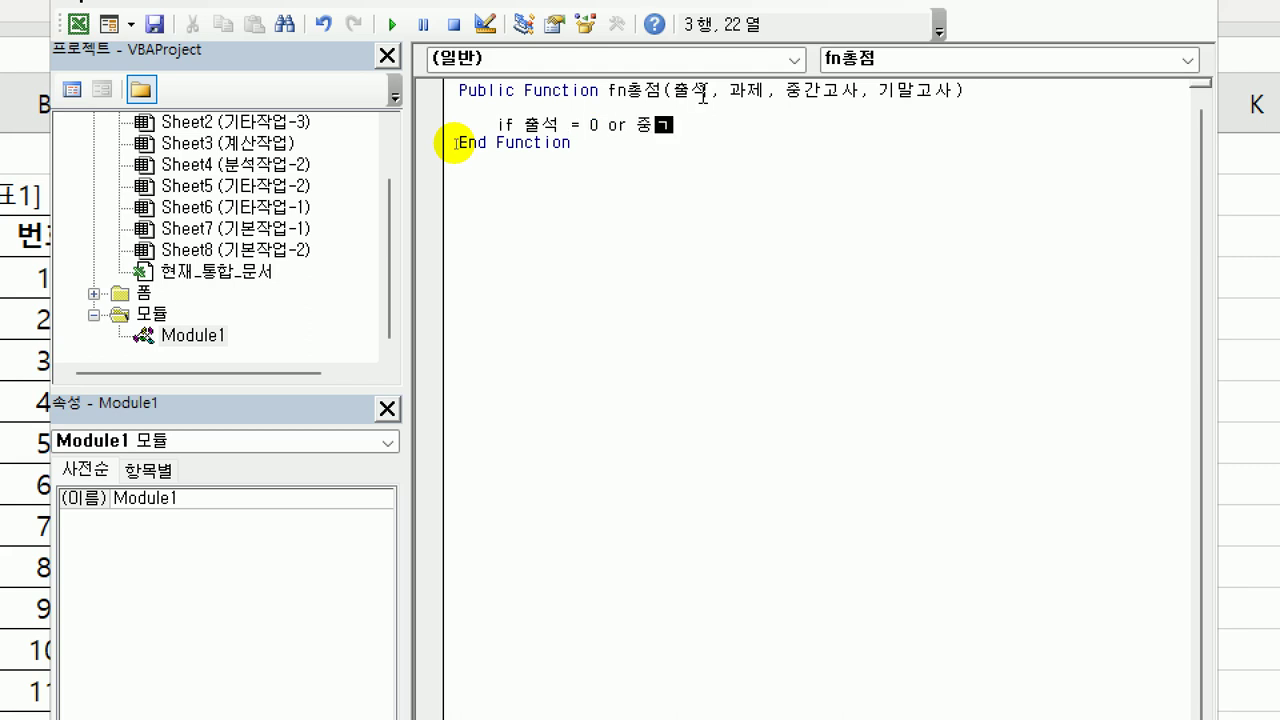
Extend the If condition with Or 기말고사 = 0 and finish the line with Then
text( or)
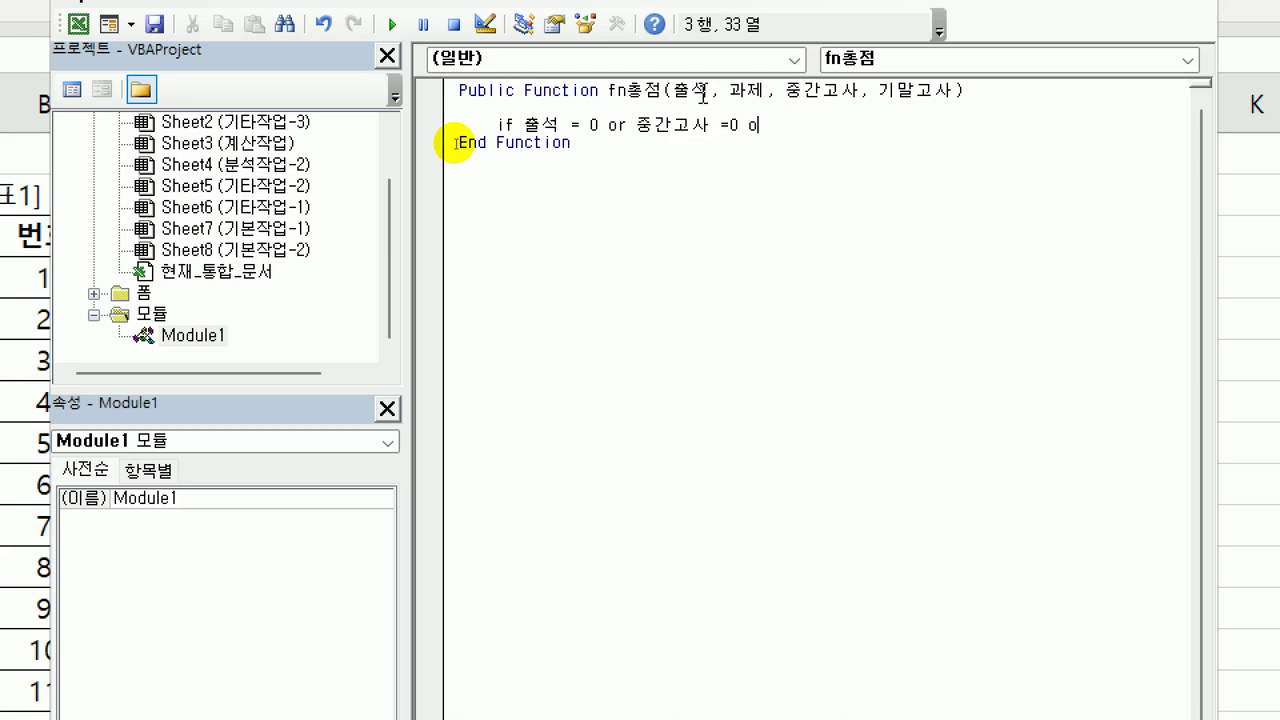
key(Hangul)
text(기말고사 =0)
key(Hangul)
text(then)
key(Return)
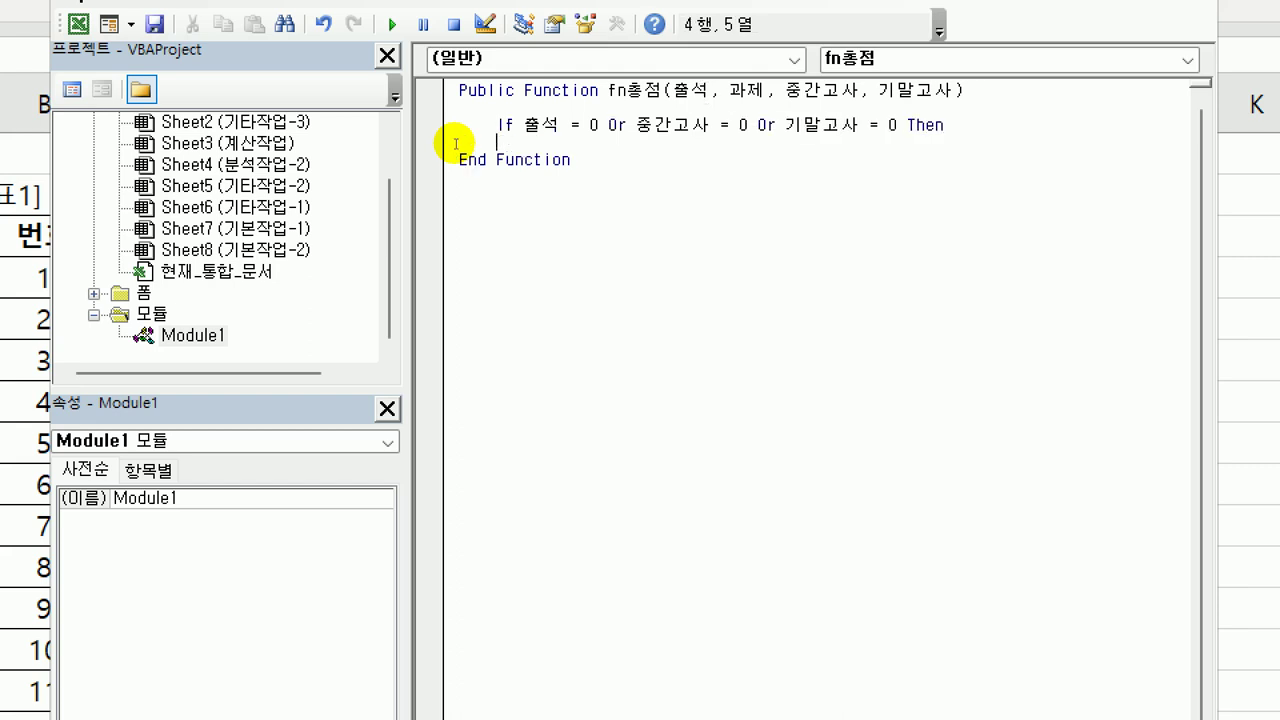
Assign fn총점 = 0 inside the If branch and add an Else line at the If's indentation
key(Tab)
text(fn)
key(Hangul)
text(총점 = 0)
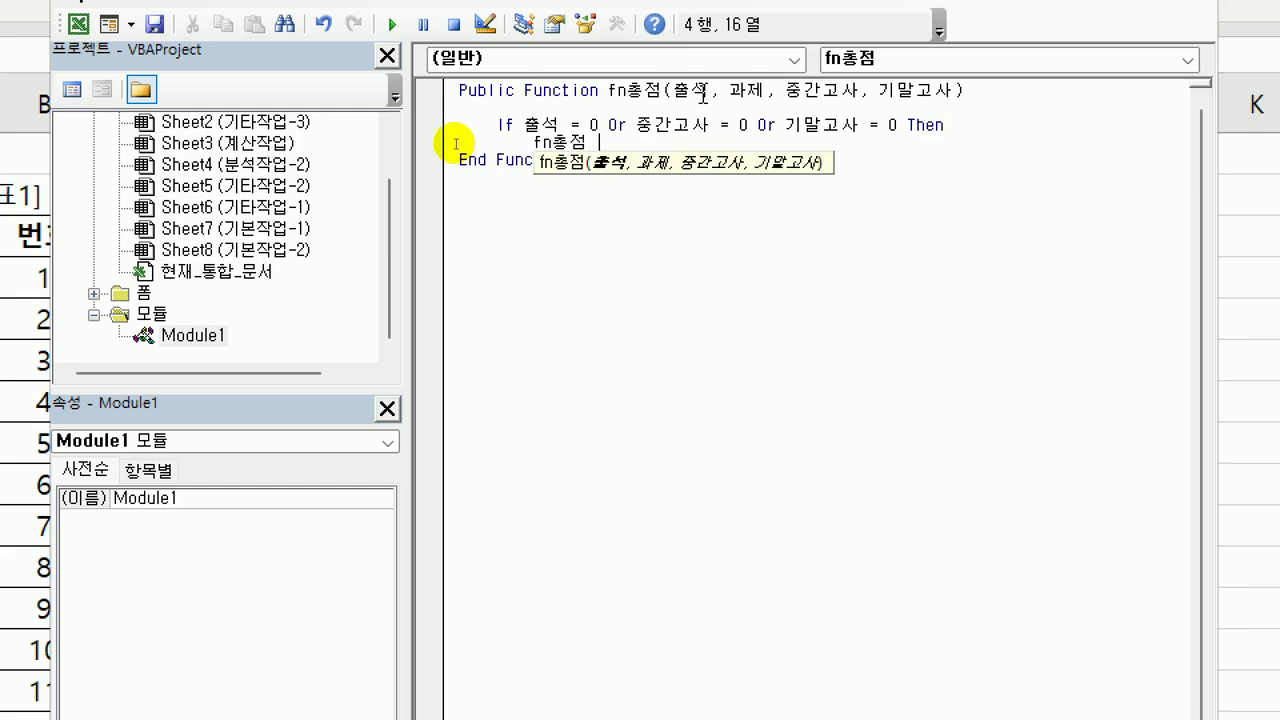
key(Return)
key(shift+Tab)
text(else)
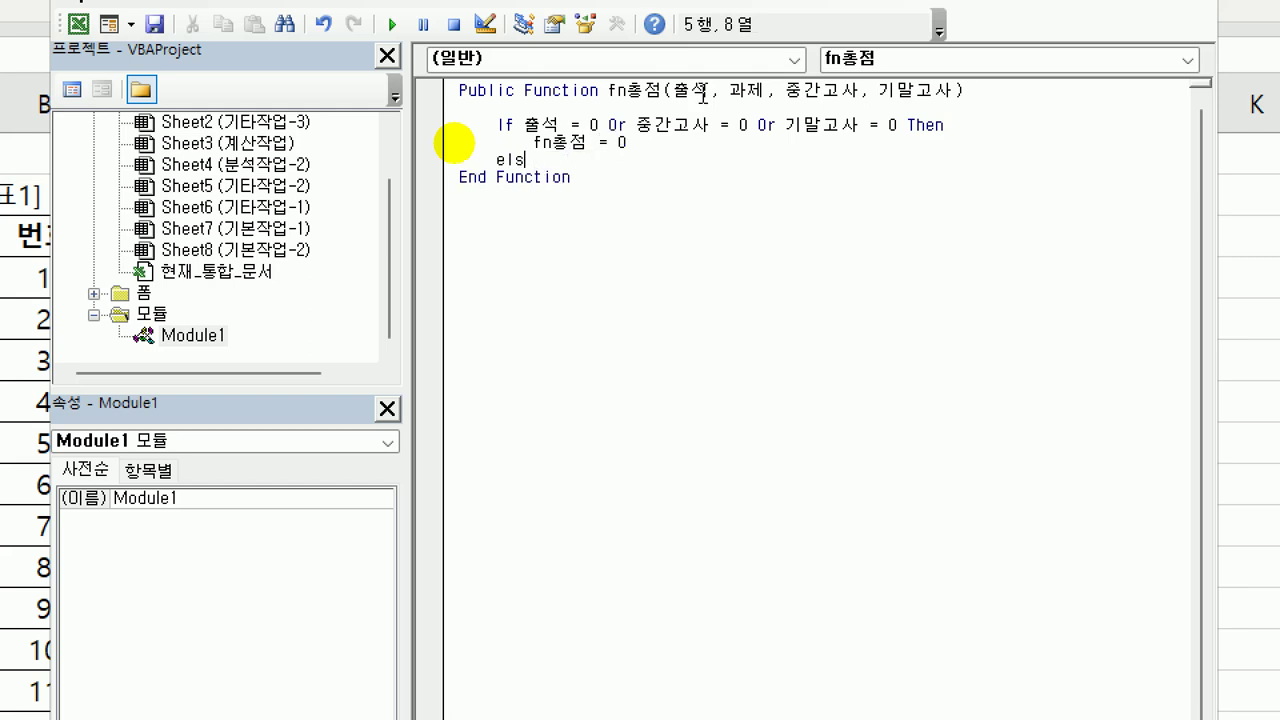
key(Return)
Assign fn총점 = 출석 + 과제 + 중간고사 * 0.3 + 기말고사 * 0.3 in the Else branch and close the block with End If
key(Tab)
text(fn)
key(Hangul)
text(총점 = )
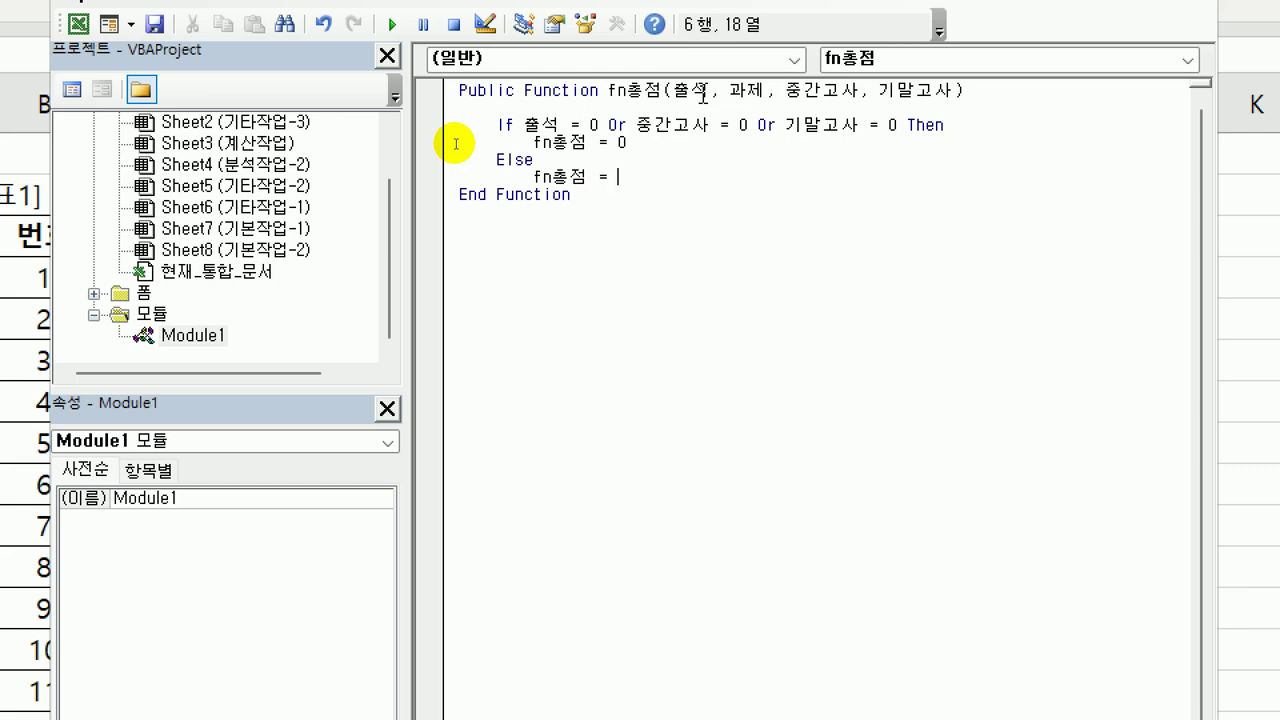
text(출석 + 과제 + 중가)
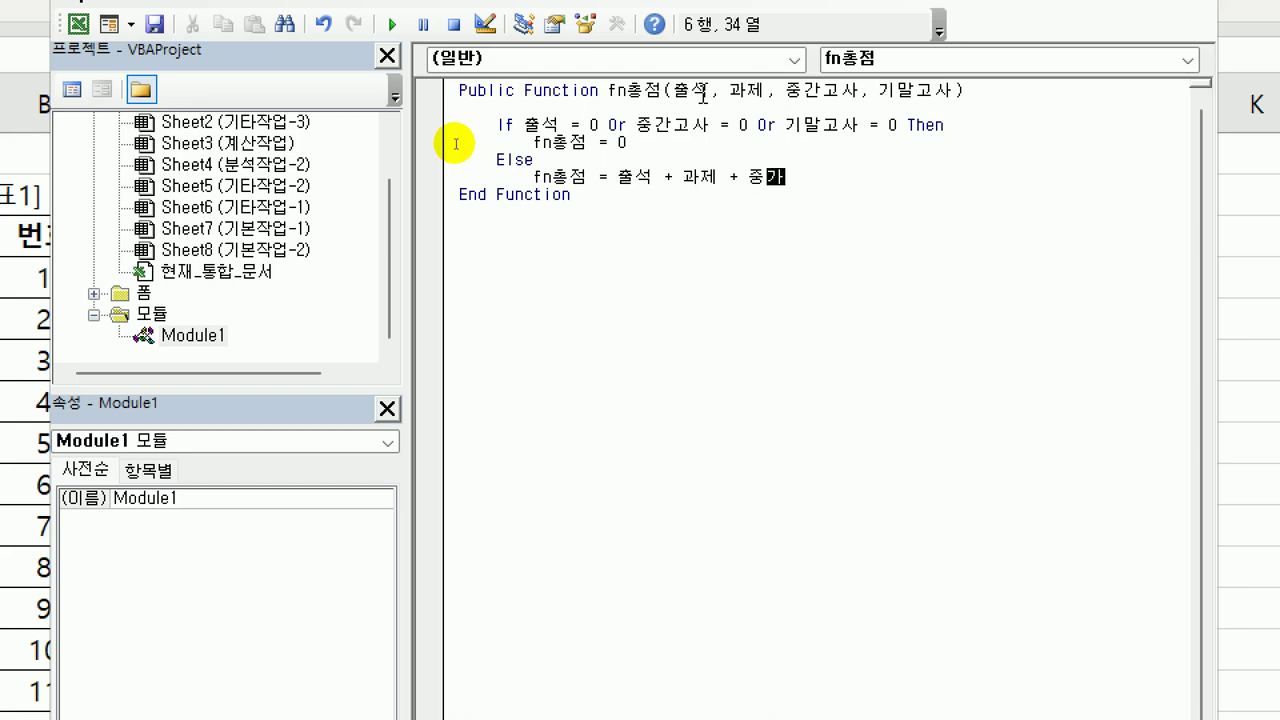
text(간고사 *0.3 + )
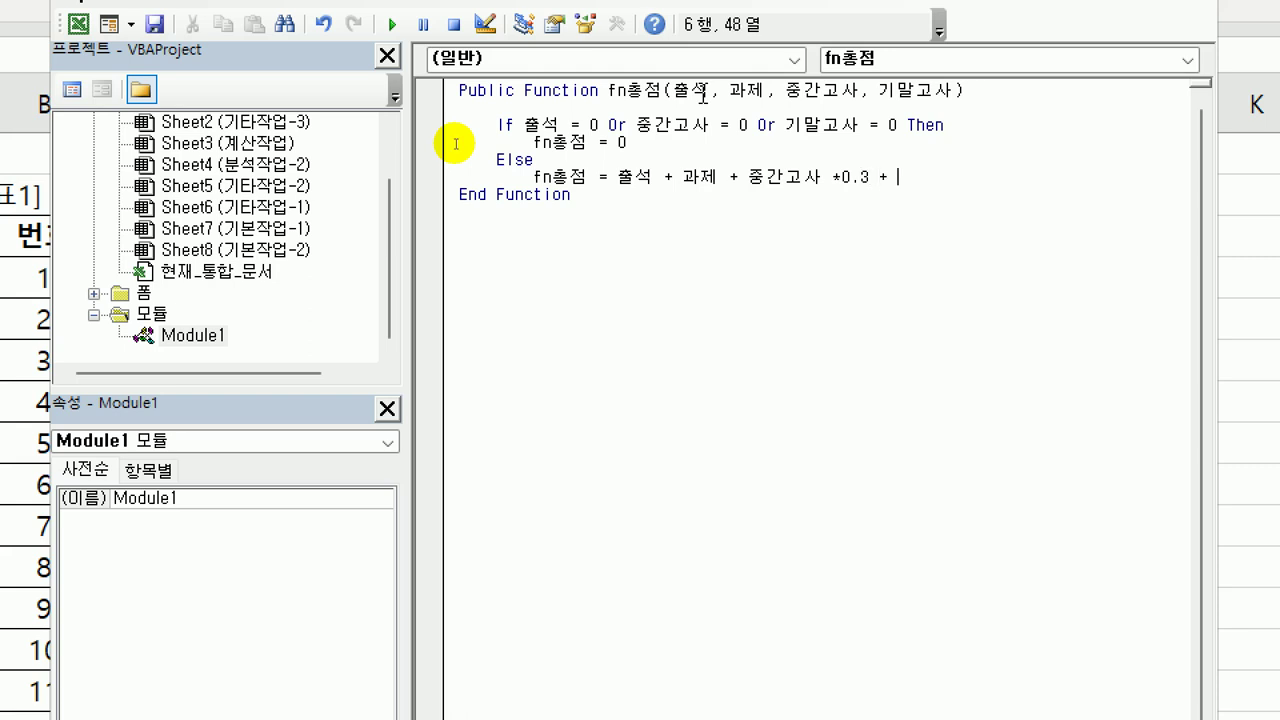
text(기말고사 * 0.3)
key(Return)
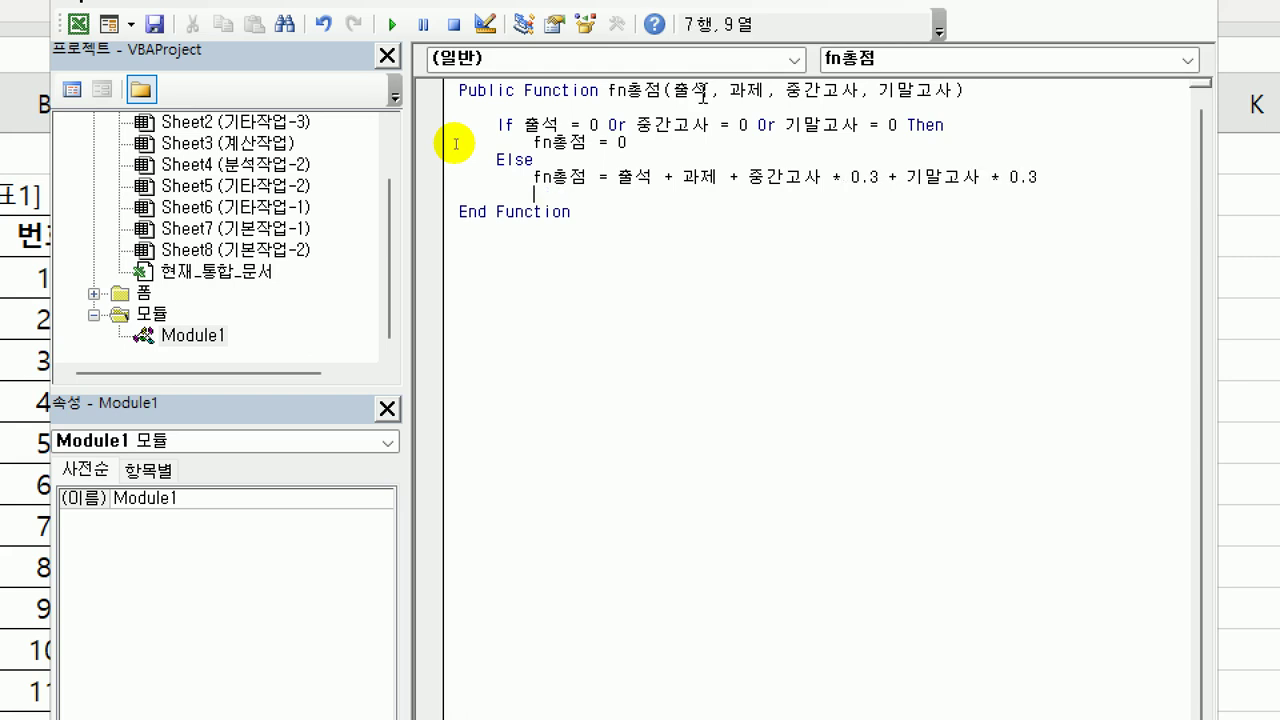
text(end if)
key(Return)
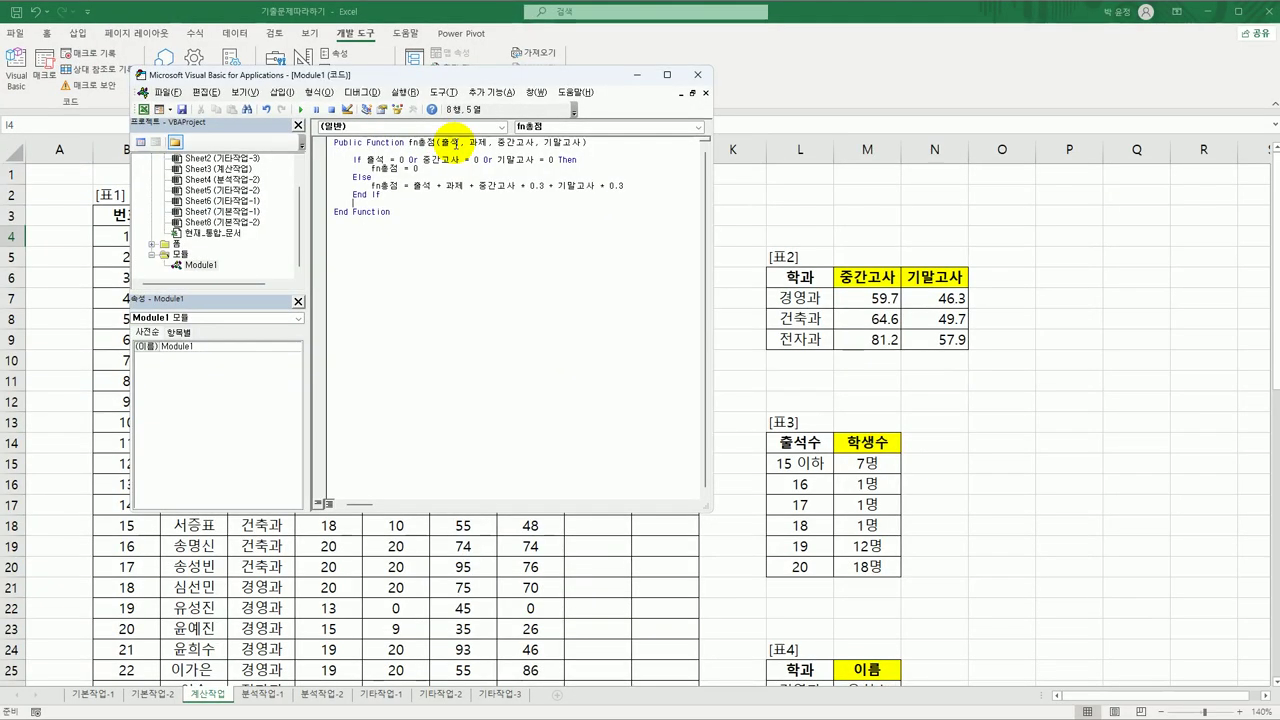
Close the Visual Basic editor and insert the user-defined function fn총점 into cell I4
click(698, 76)
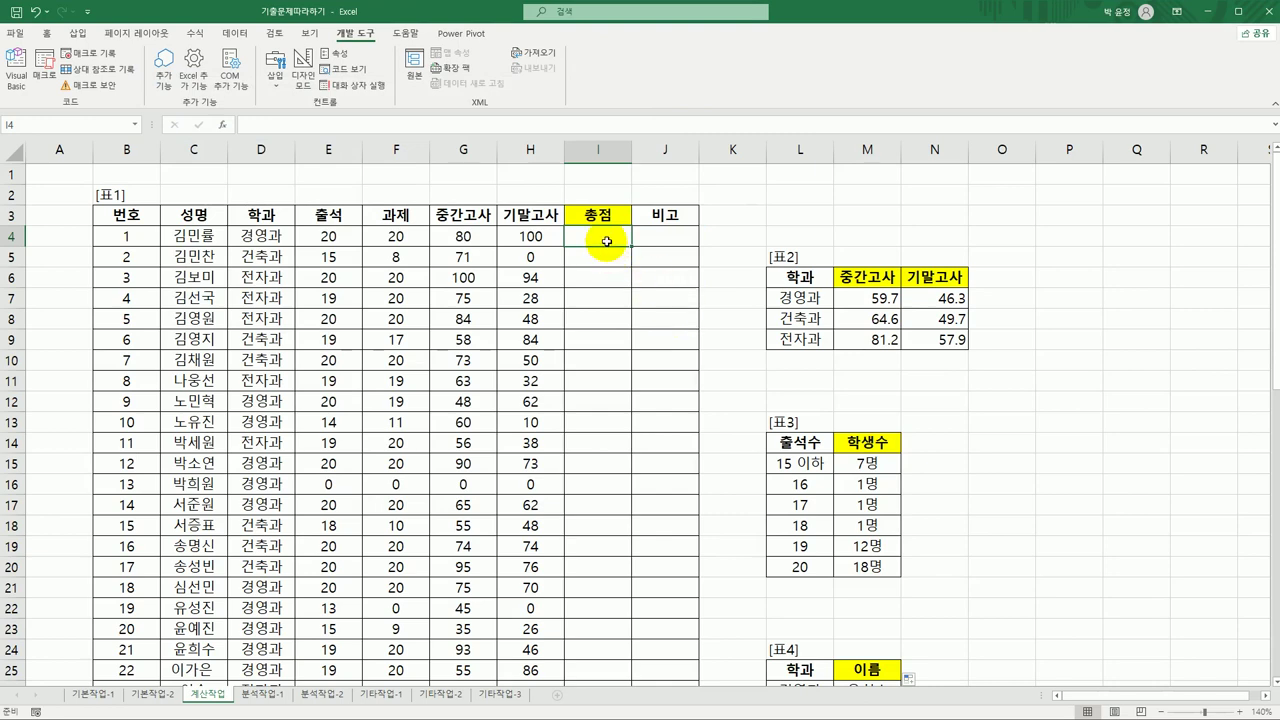
click(223, 124)
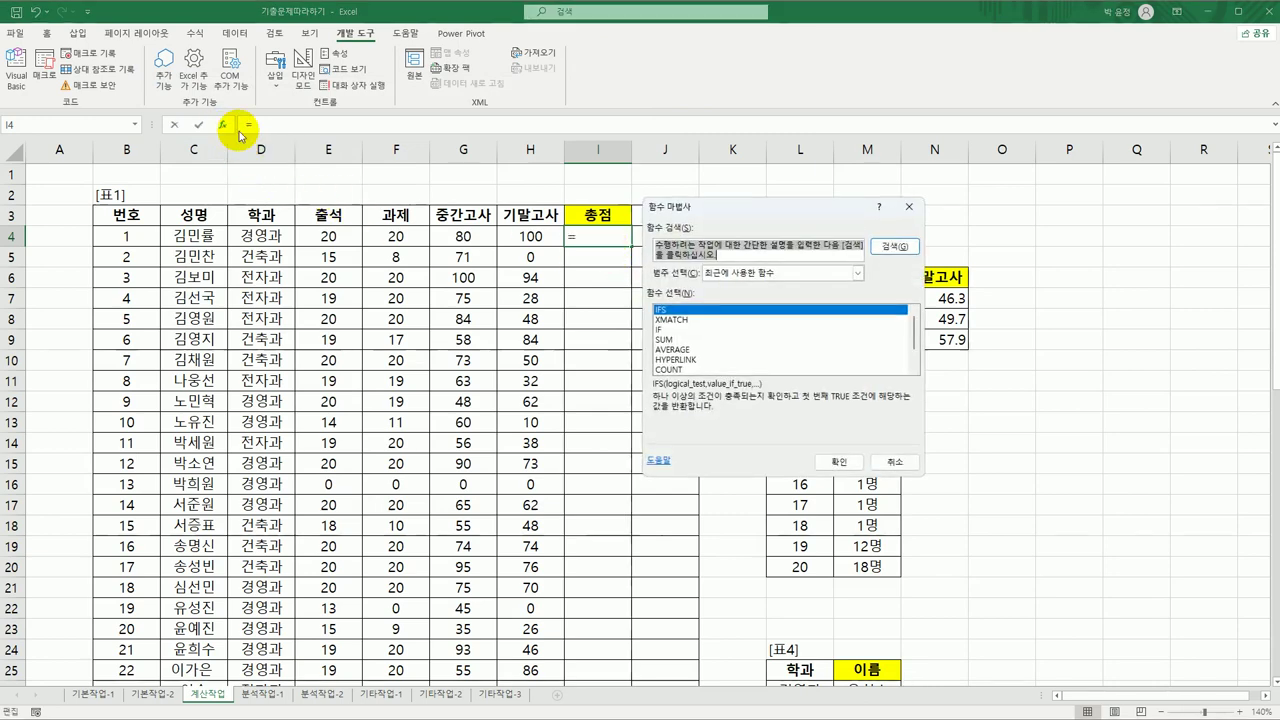
click(773, 272)
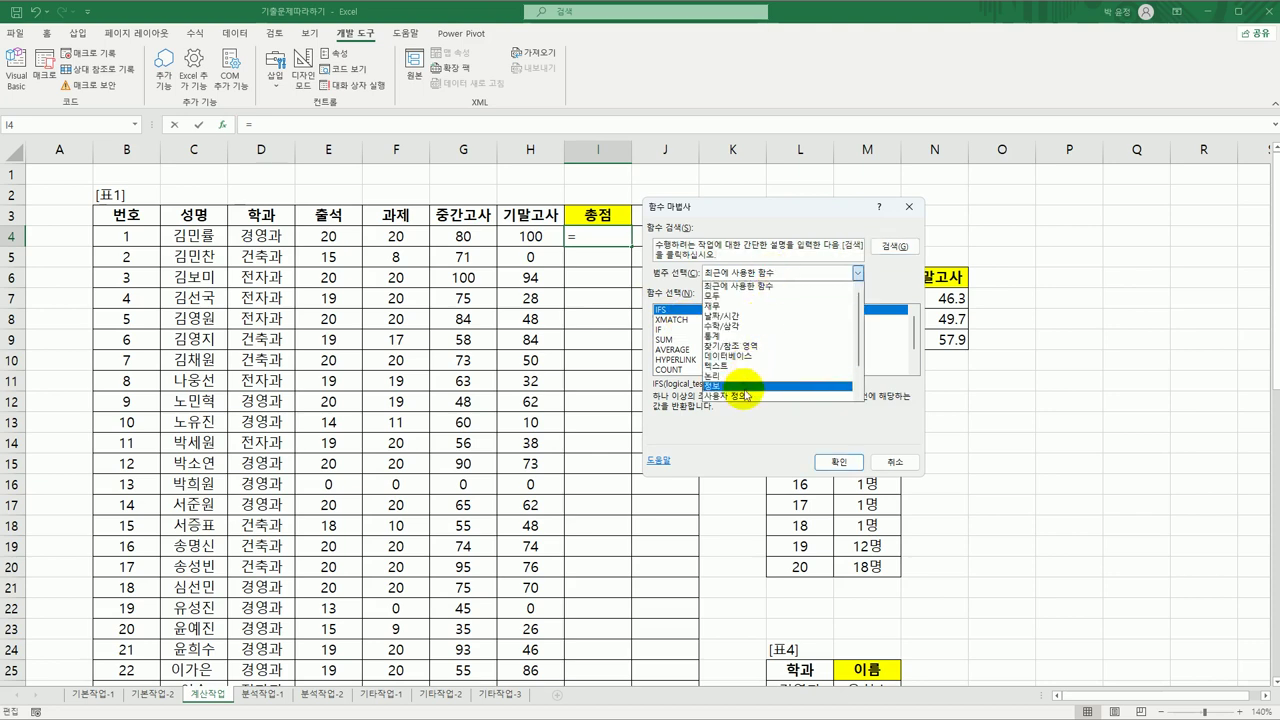
click(742, 396)
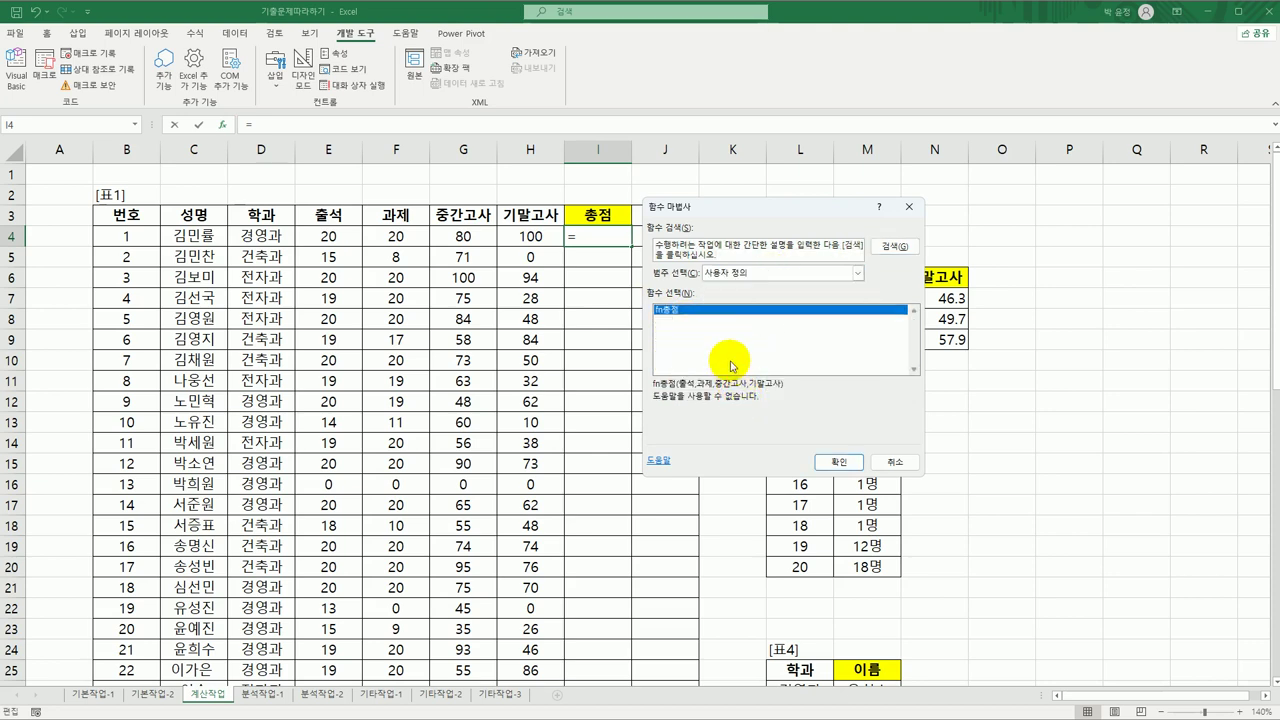
click(842, 463)
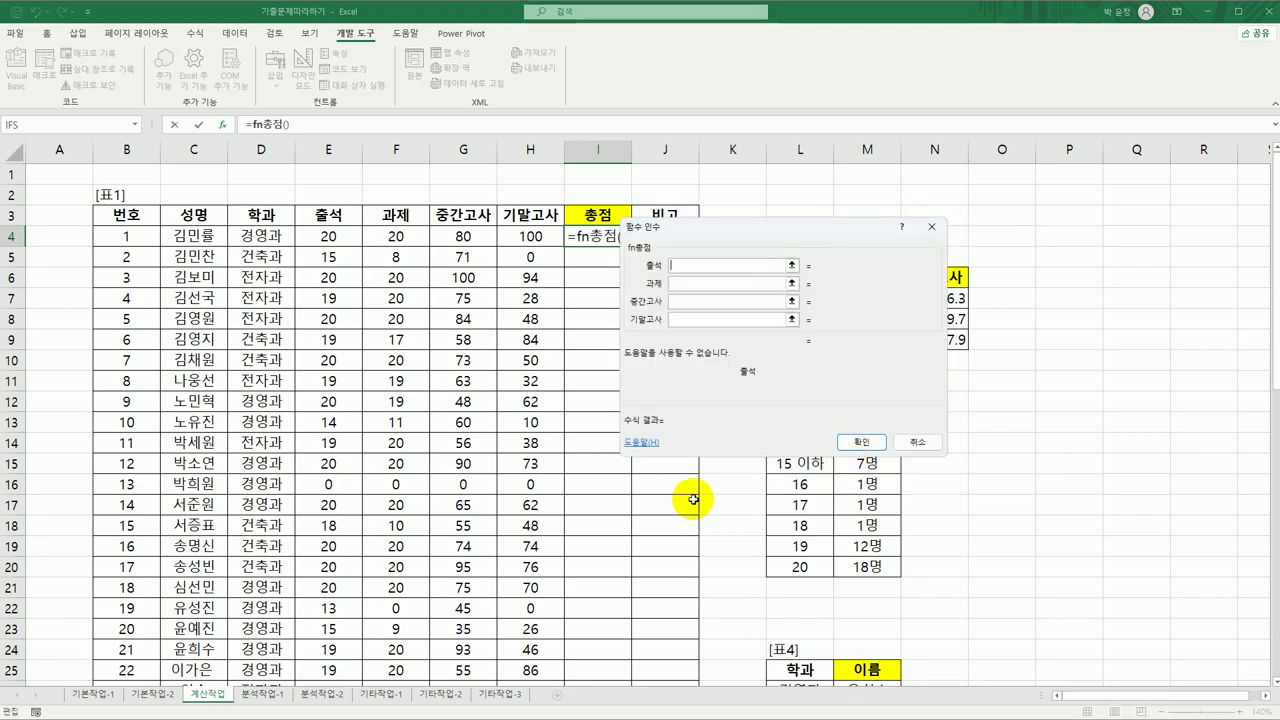
Set the fn총점 arguments to E4 for 출석, F4 for 과제, G4 for 중간고사 and H4 for 기말고사, and confirm the formula
click(328, 236)
click(695, 283)
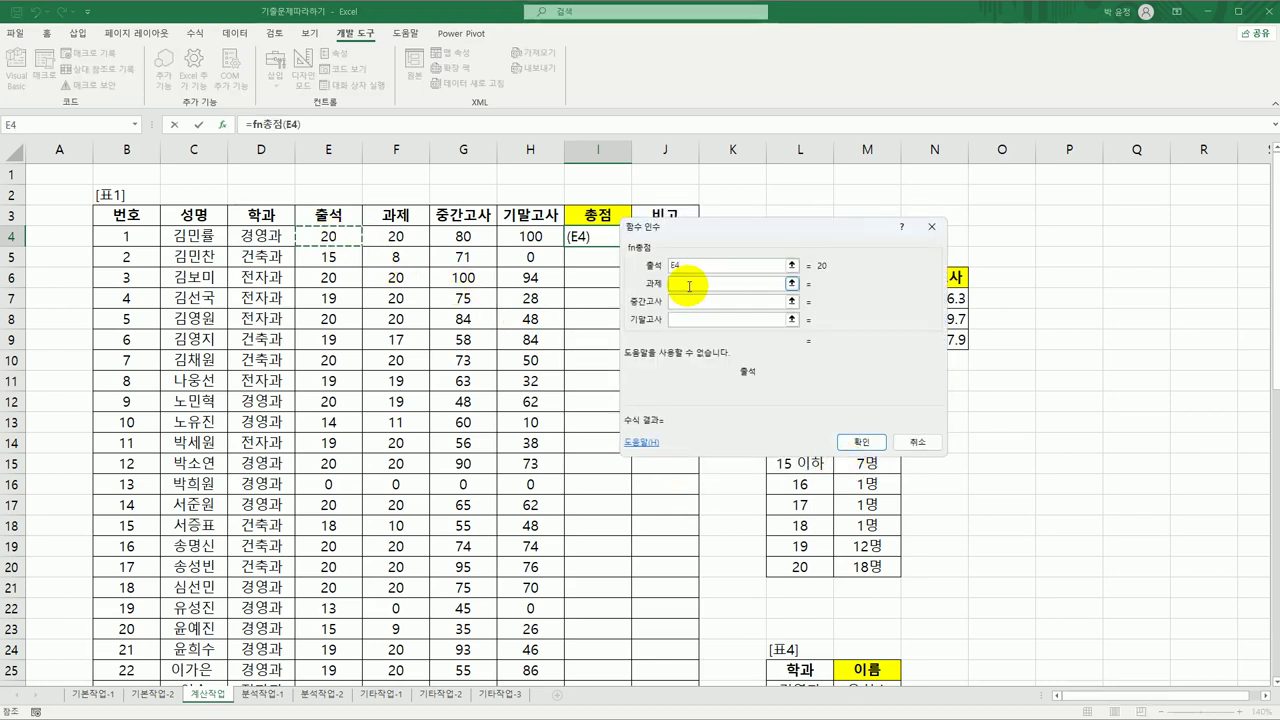
click(400, 238)
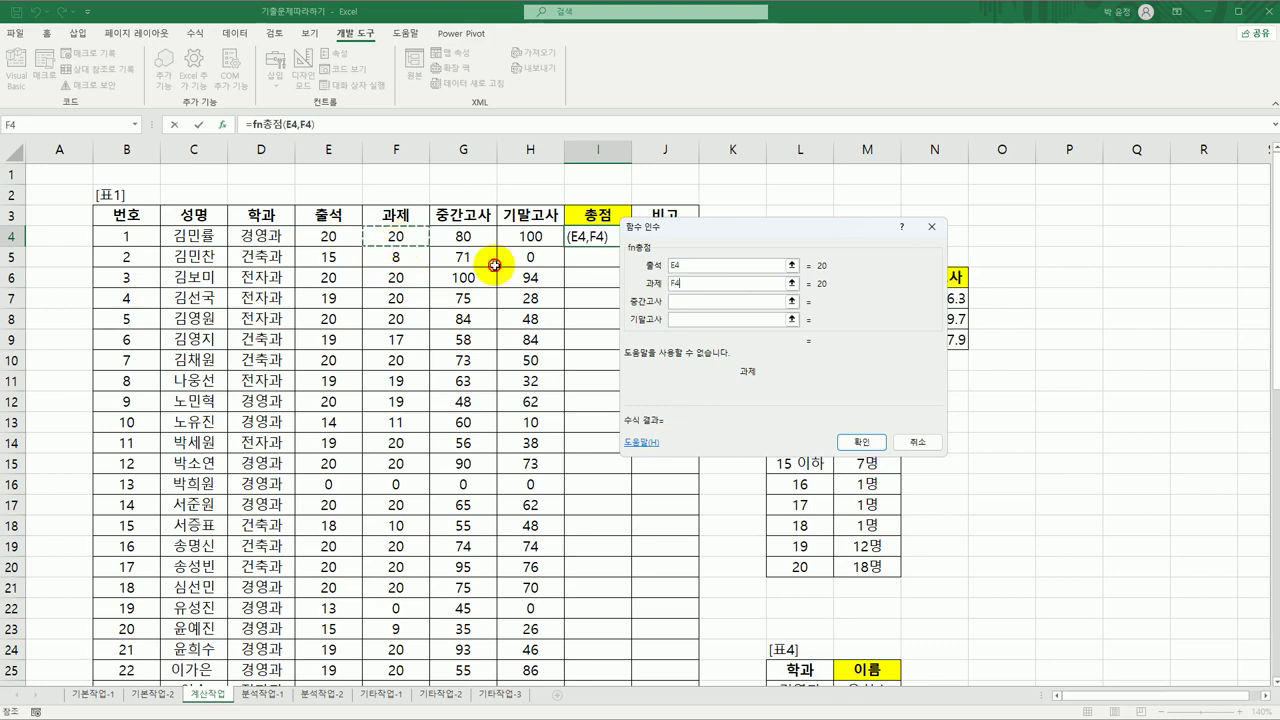
click(685, 305)
click(465, 235)
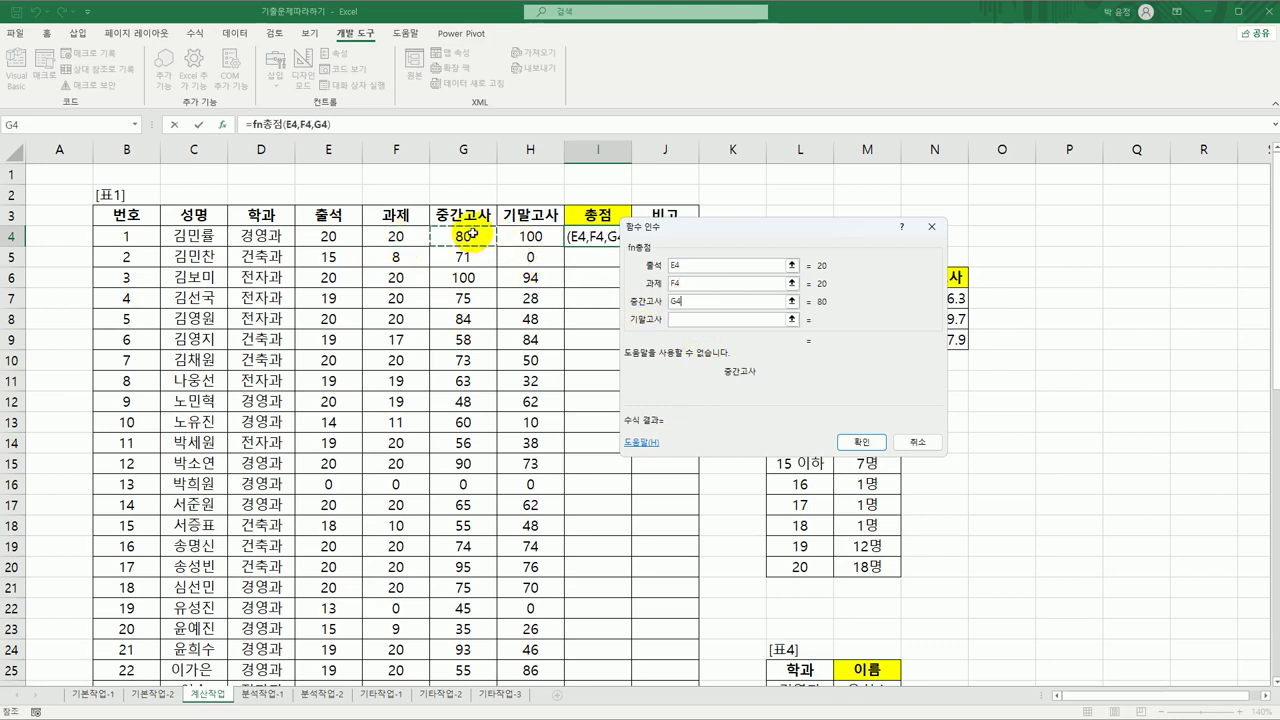
click(688, 320)
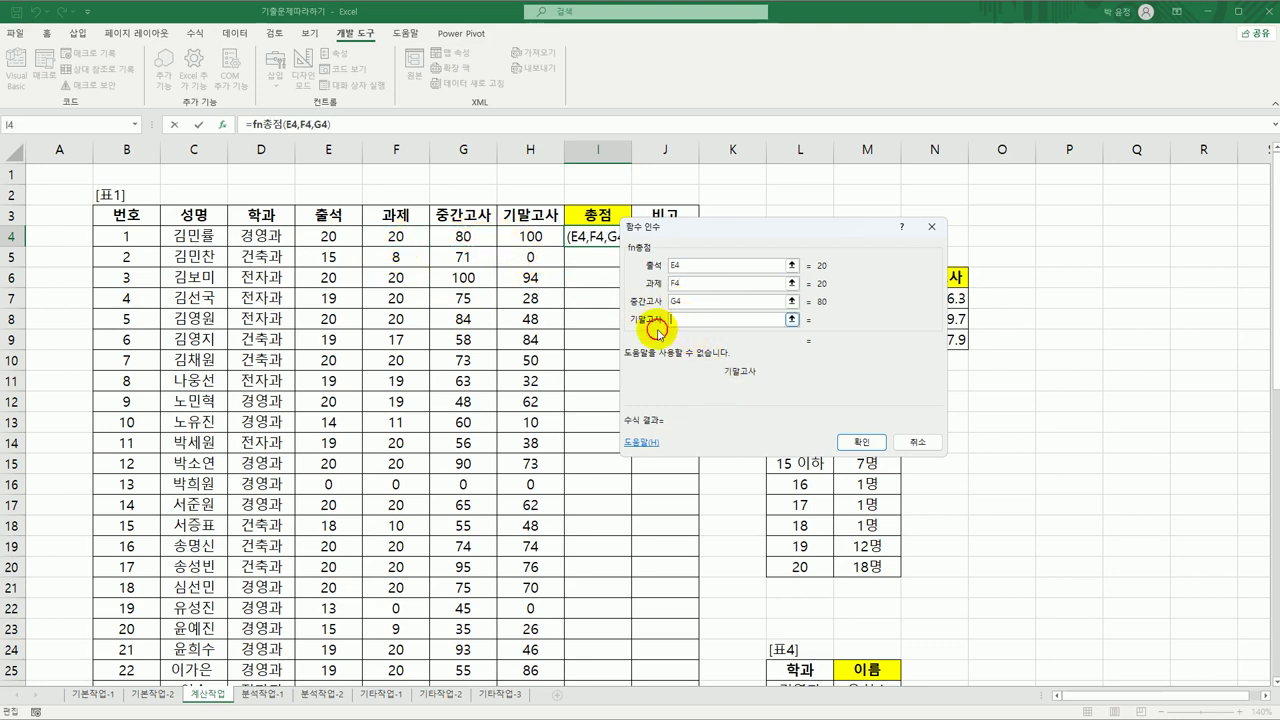
click(538, 237)
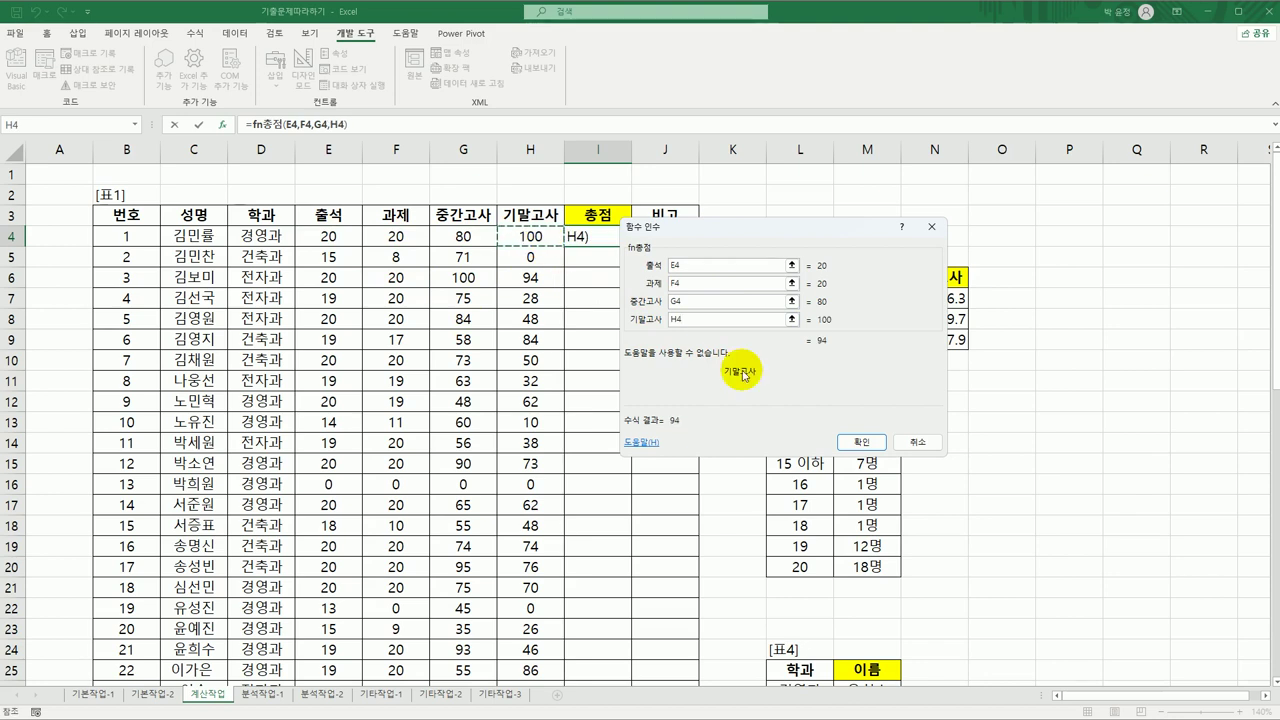
click(860, 441)
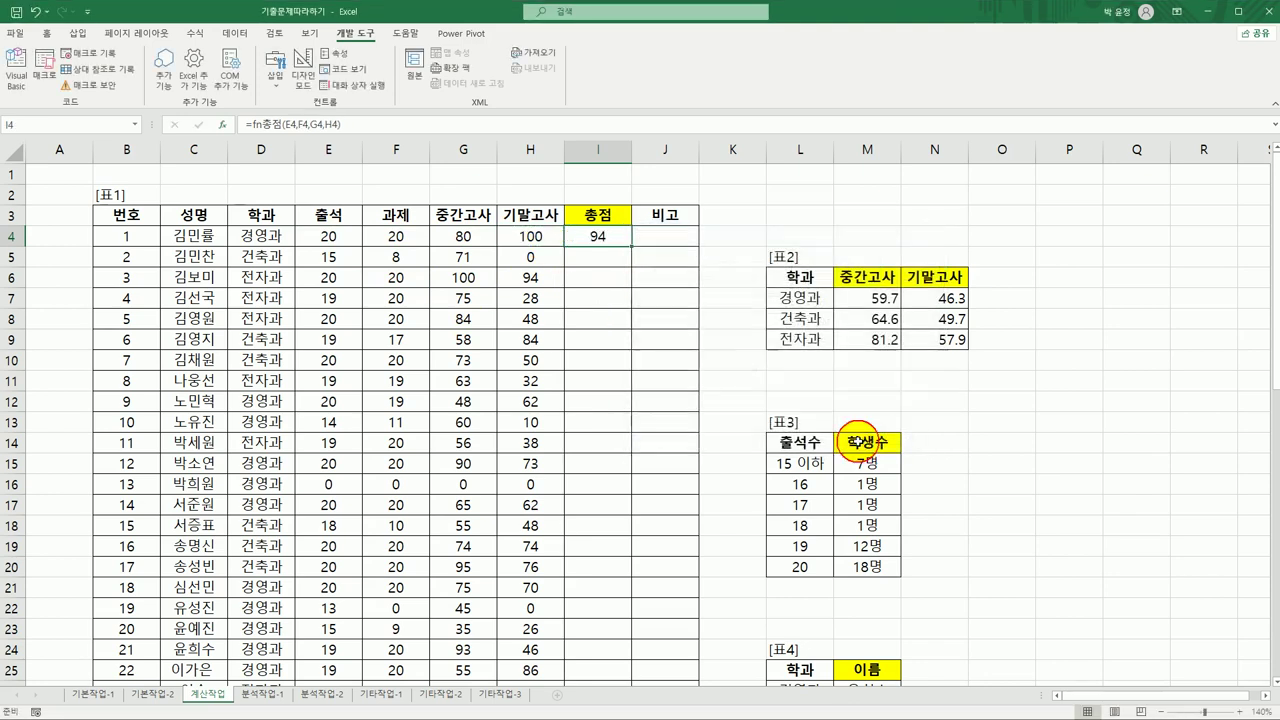
Fill the I4 formula down the whole 총점 column of [표1] and look over the filled cells
double_click(630, 247)
scroll(610, 362, down, 8)
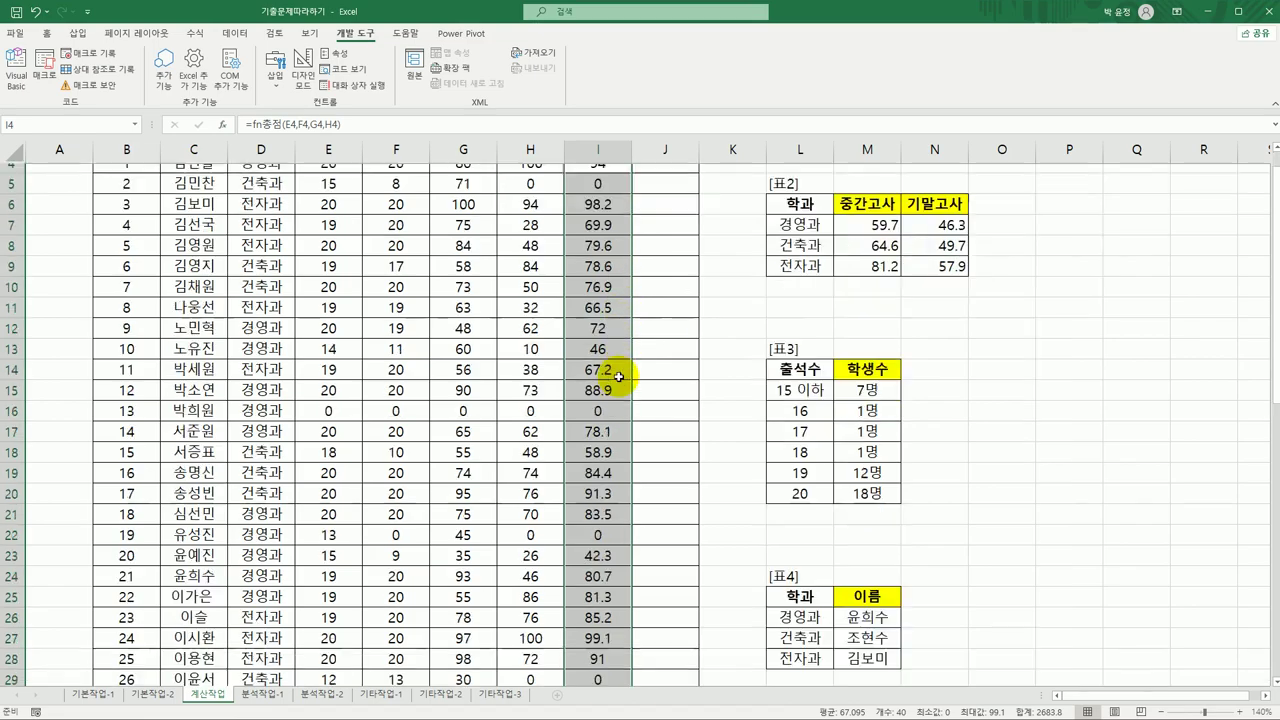
scroll(618, 376, up, 7)
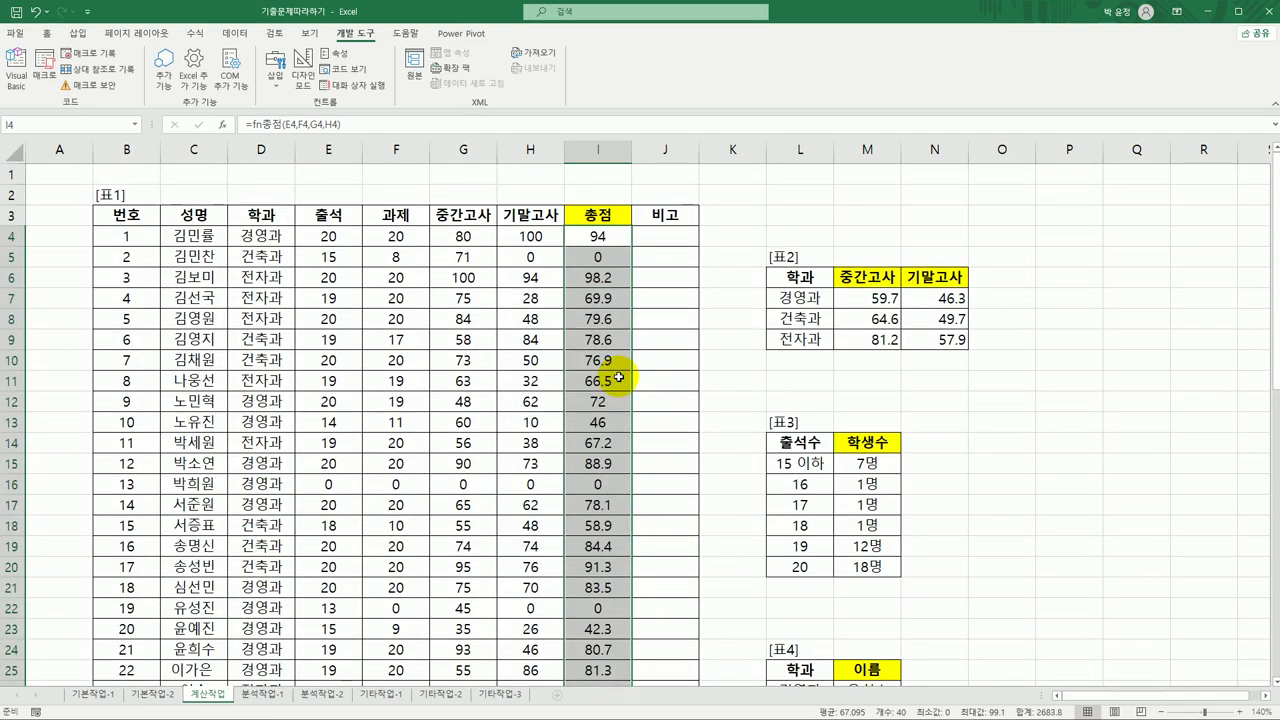
Examine the semester credit counts in [표5] and the 총점 and 등급 lookup values in [표6]
scroll(617, 378, down, 8)
scroll(617, 380, down, 6)
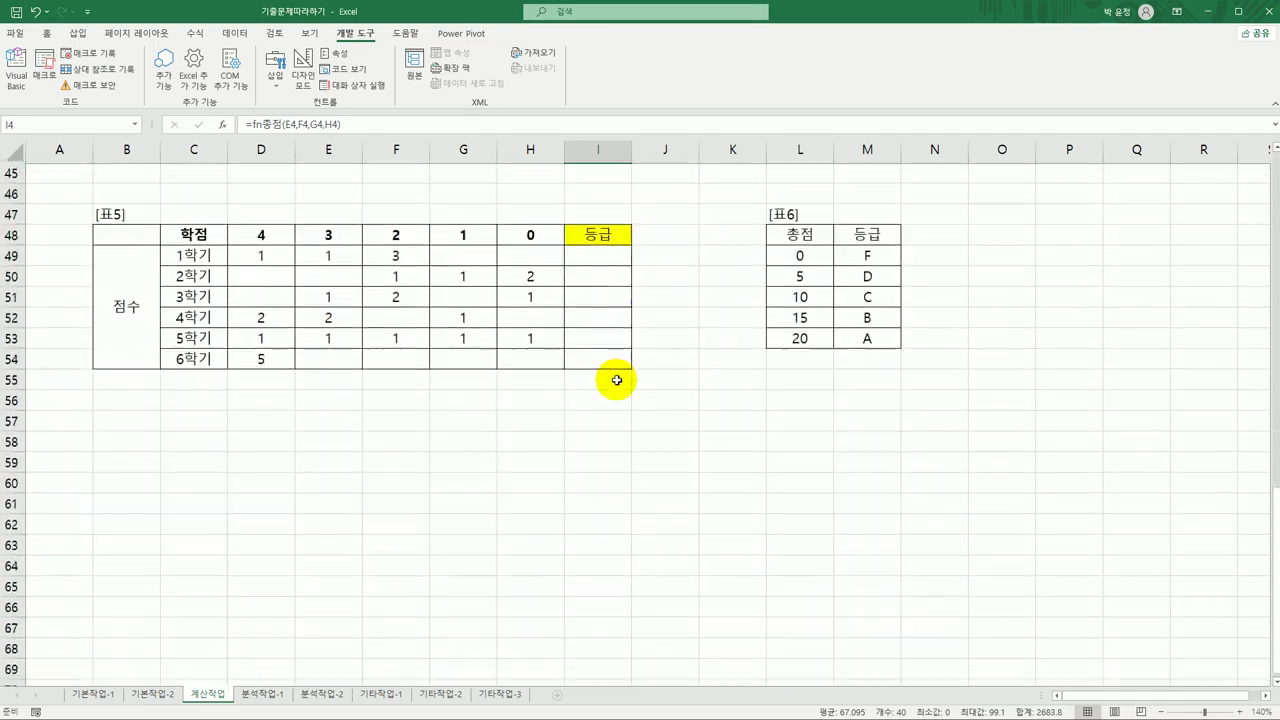
click(597, 243)
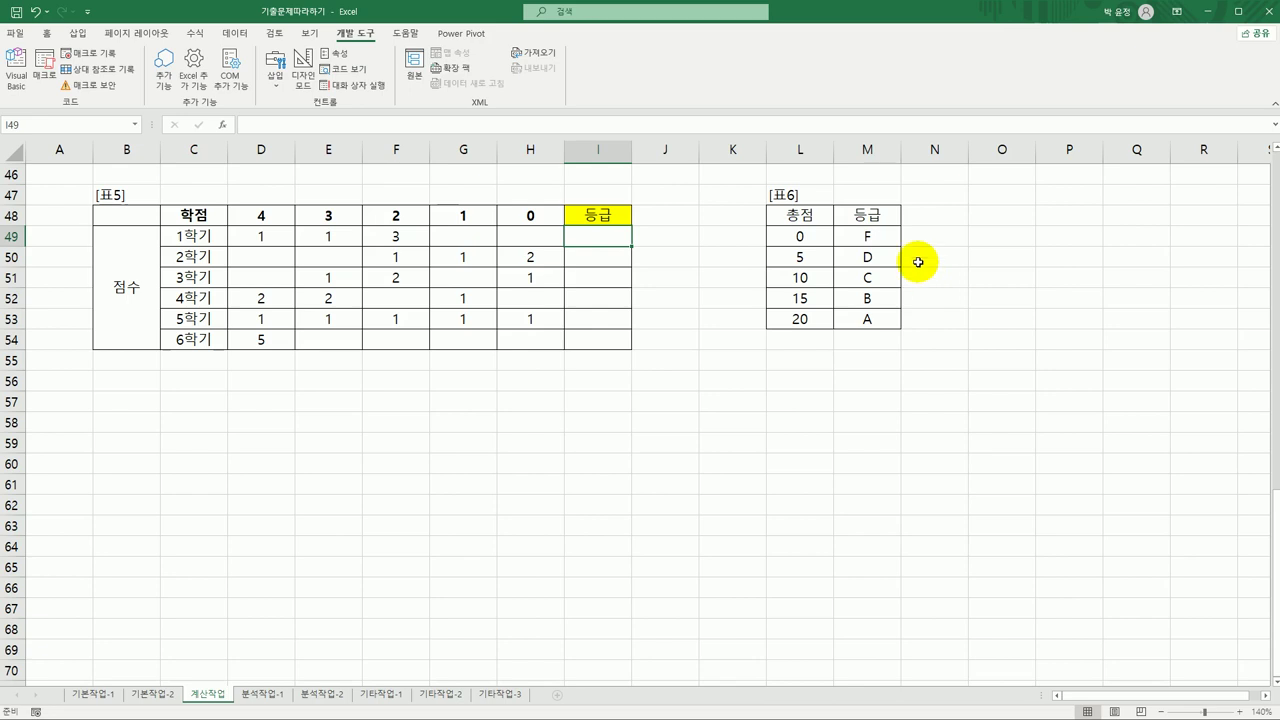
drag(818, 236, 853, 310)
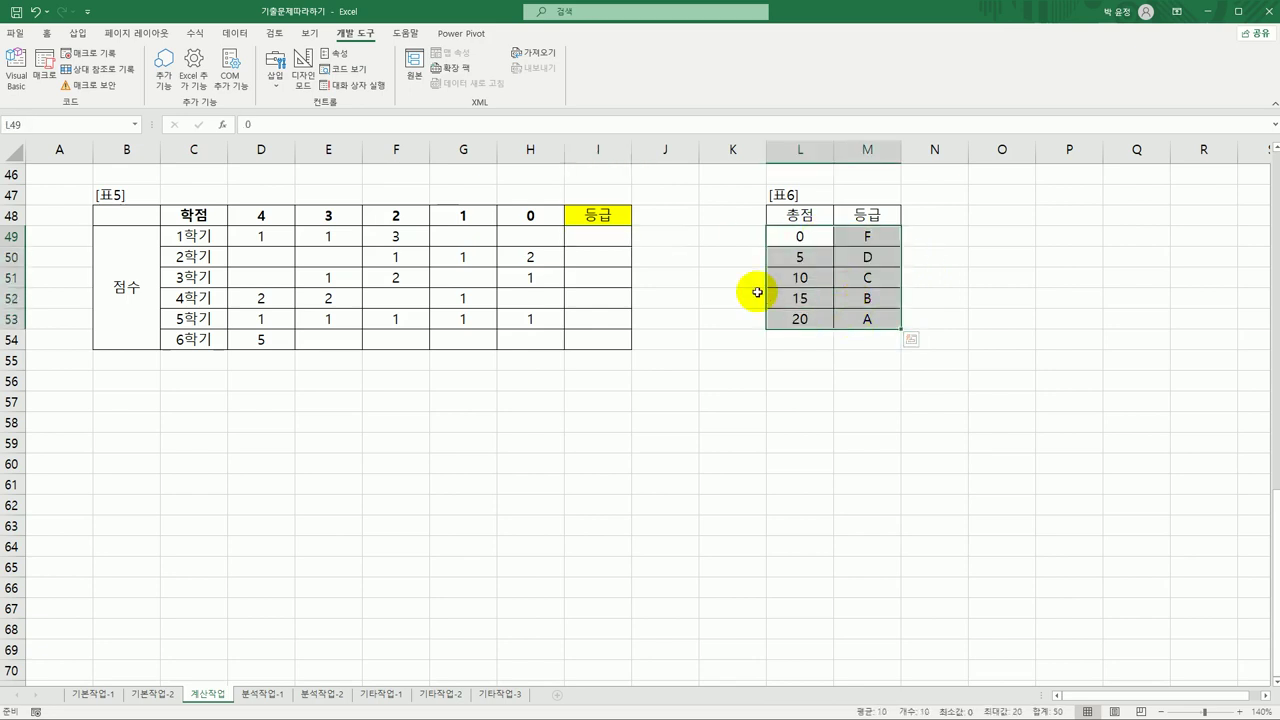
click(621, 243)
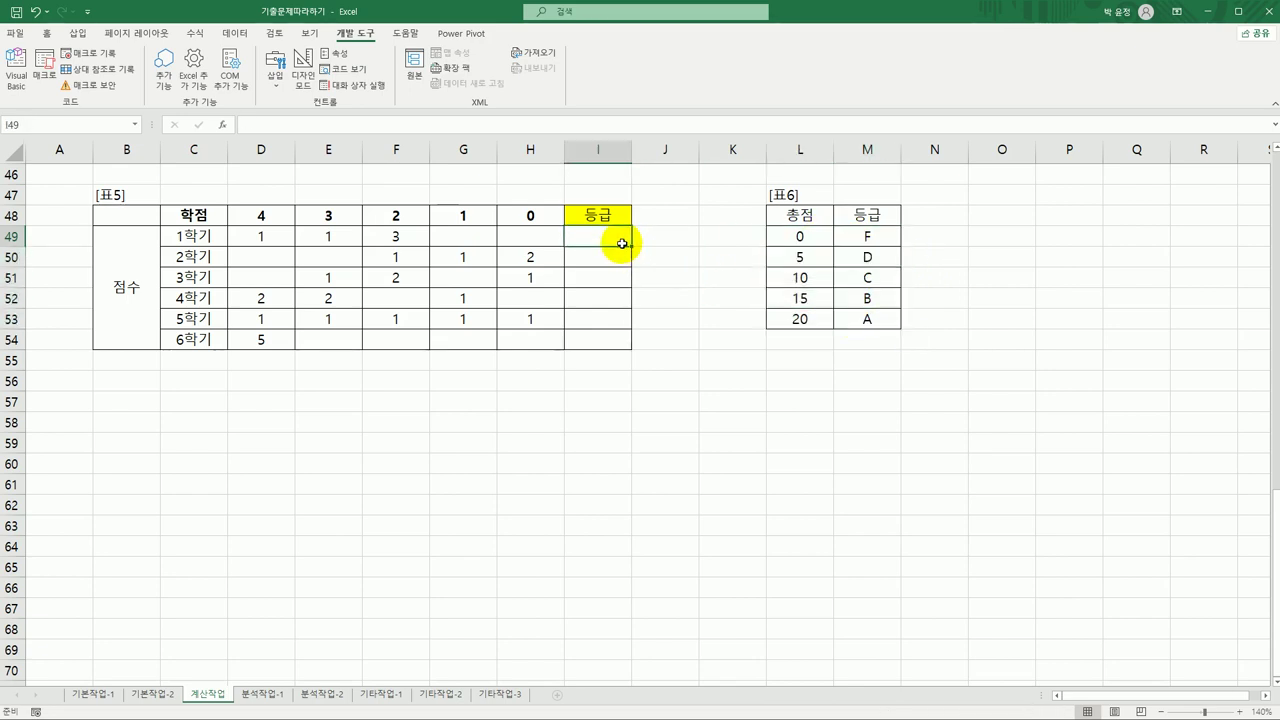
mouse_move(800, 234)
mouse_down()
mouse_move(856, 322)
mouse_move(808, 240)
mouse_move(815, 317)
mouse_up()
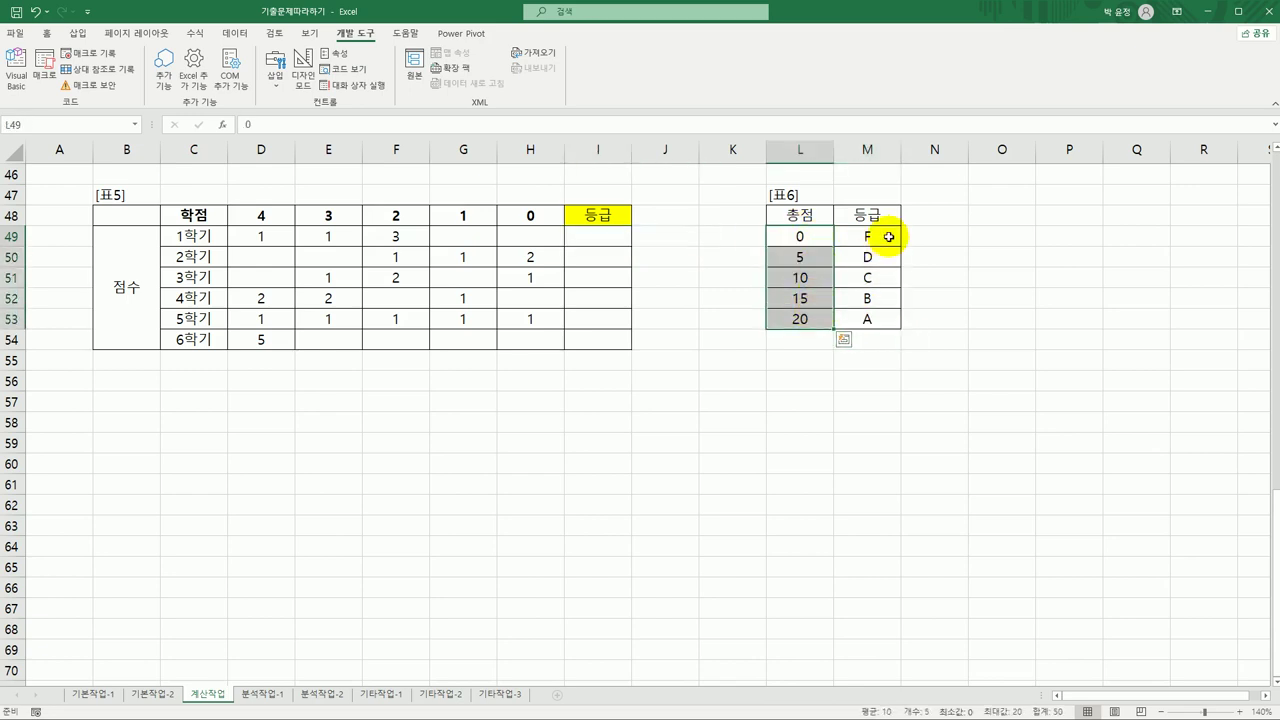
drag(891, 237, 886, 314)
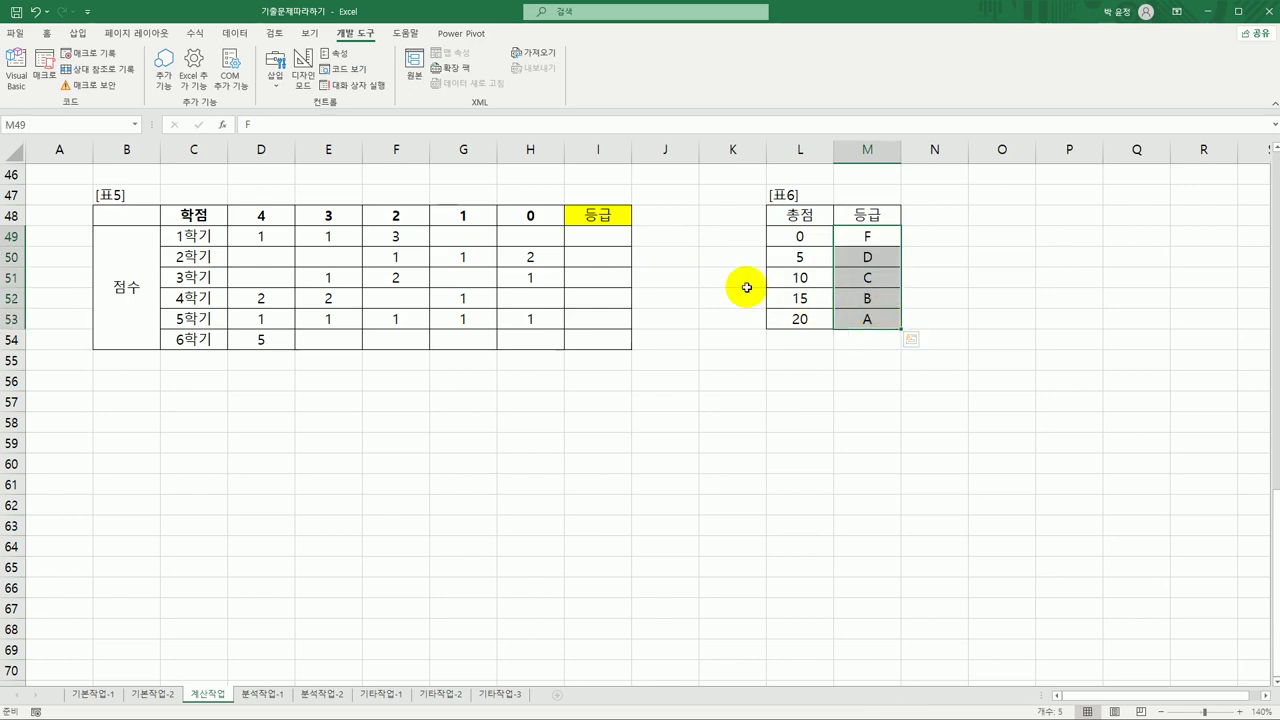
click(615, 240)
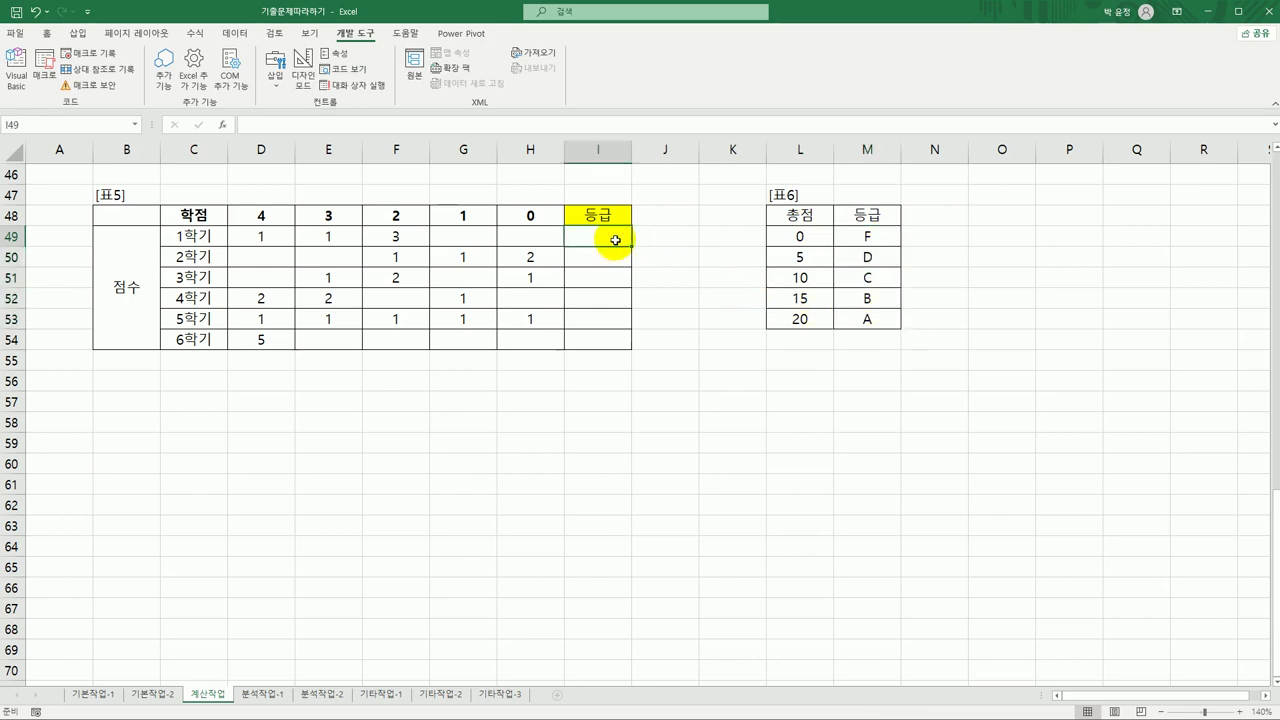
click(182, 235)
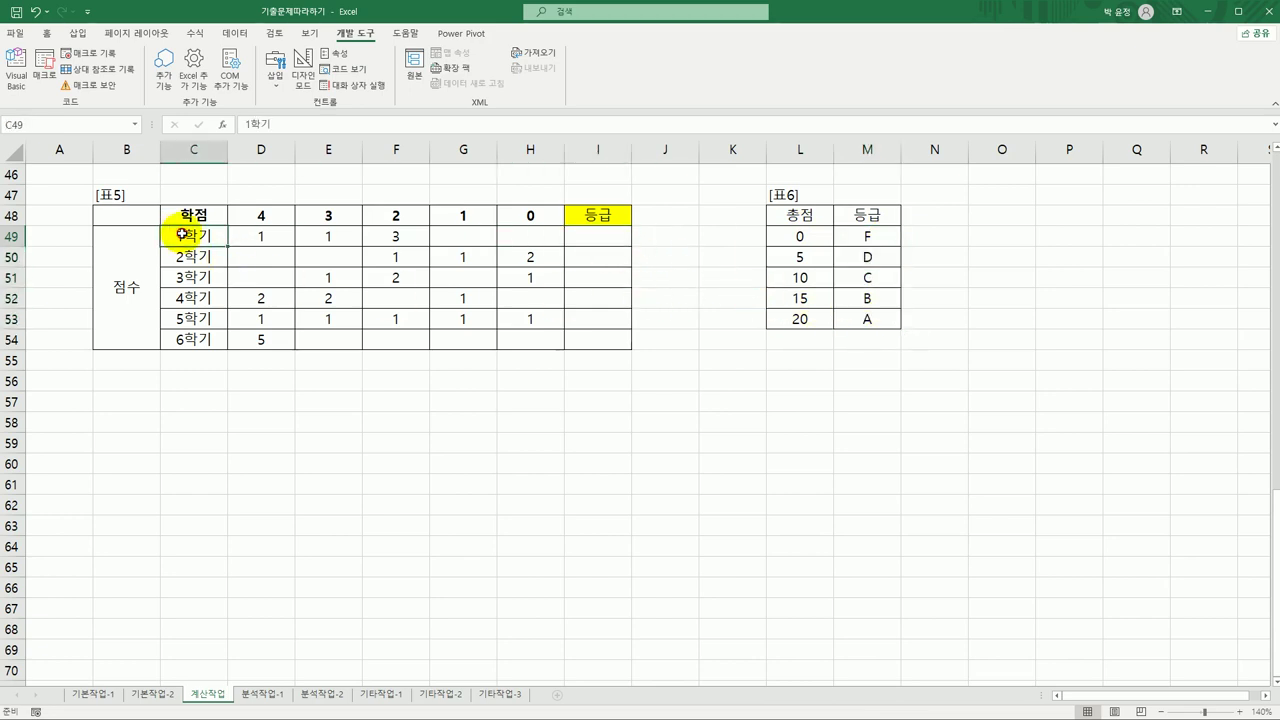
click(262, 238)
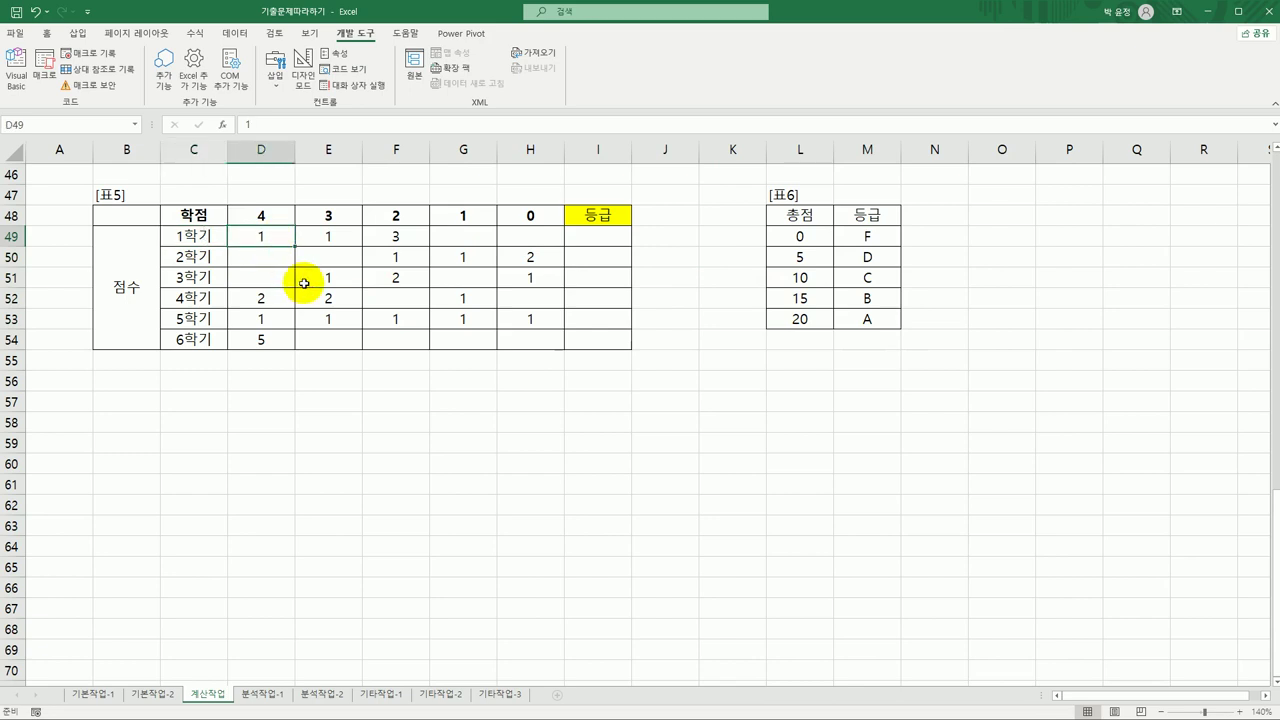
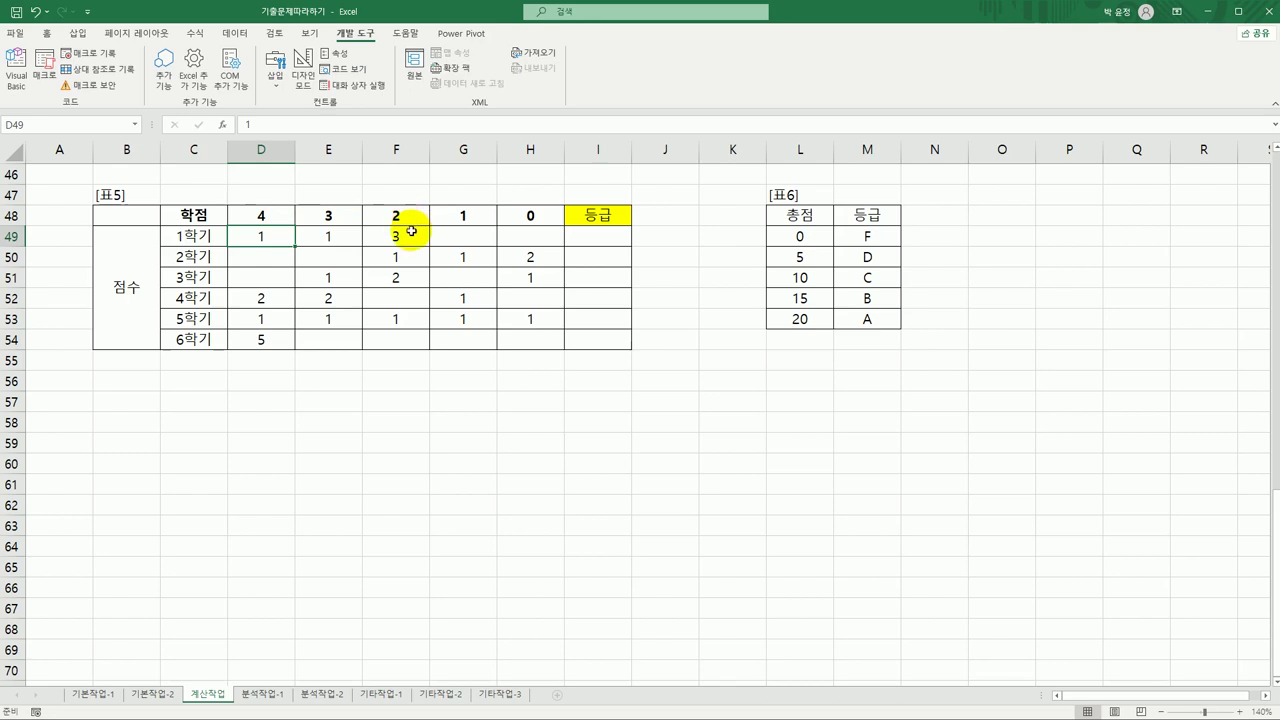
Start a SUMPRODUCT formula in cell I49 of the 등급 column in [표5]
click(597, 238)
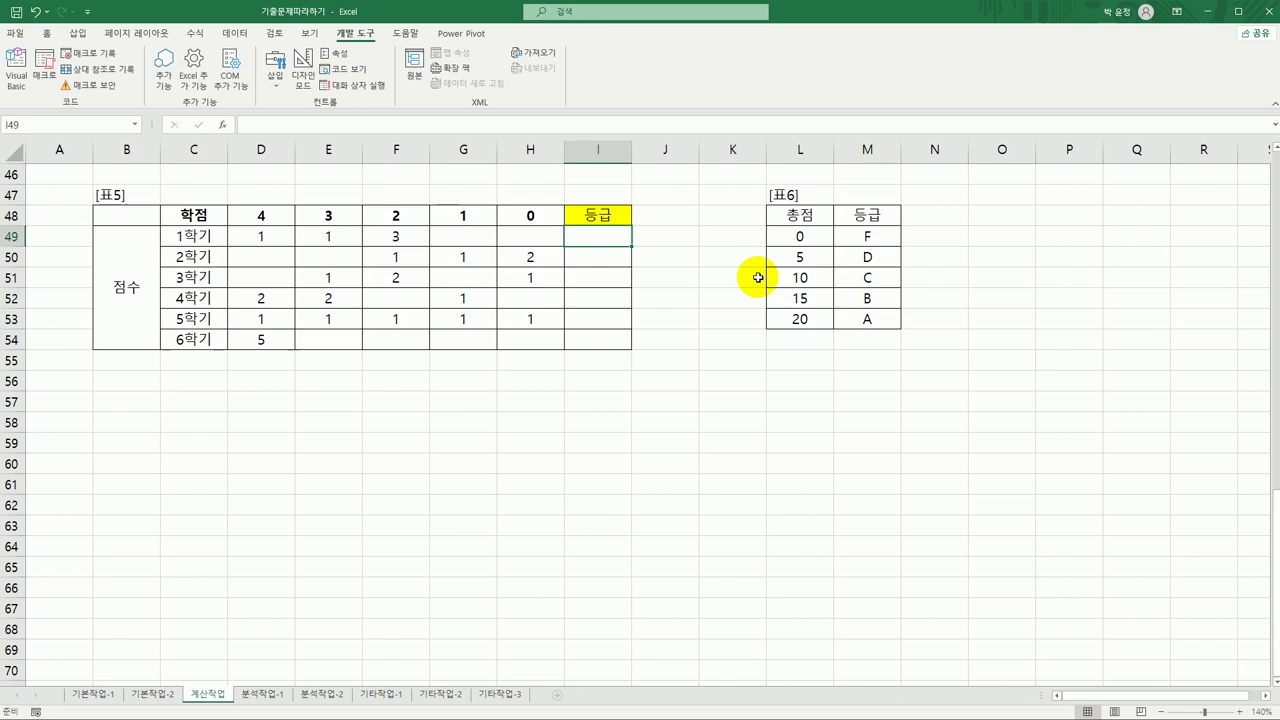
text(=)
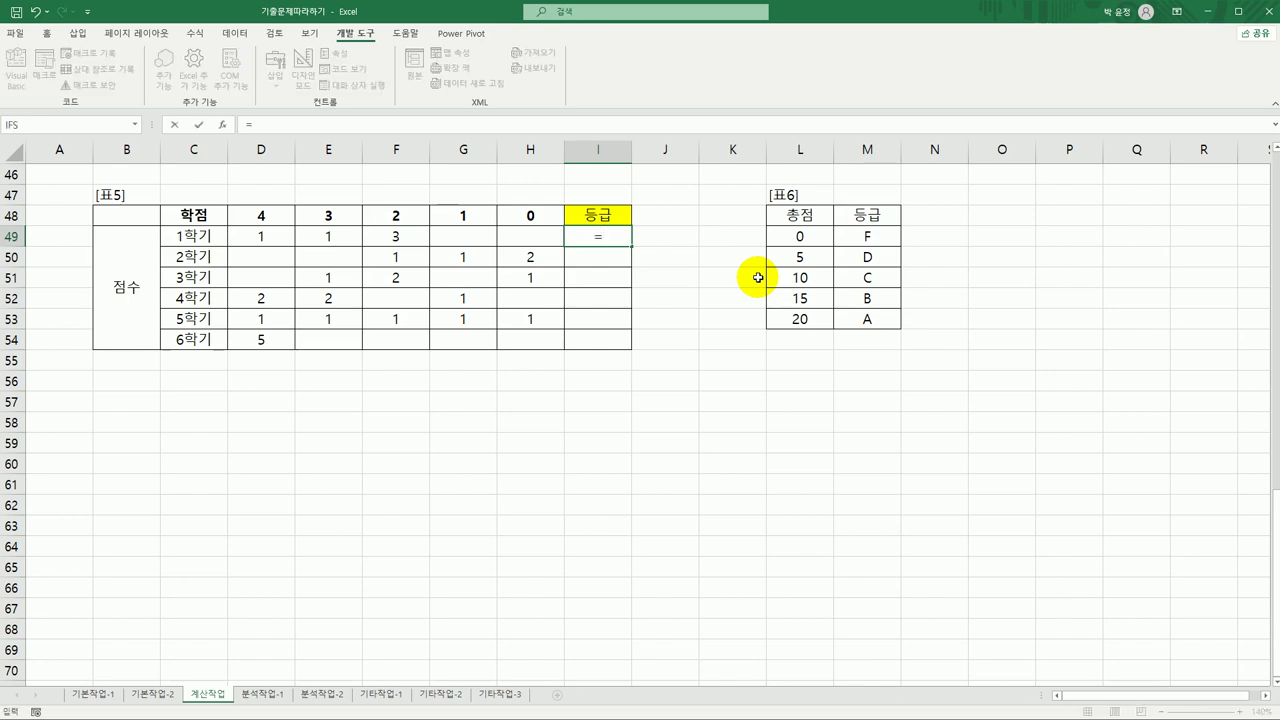
text(sum)
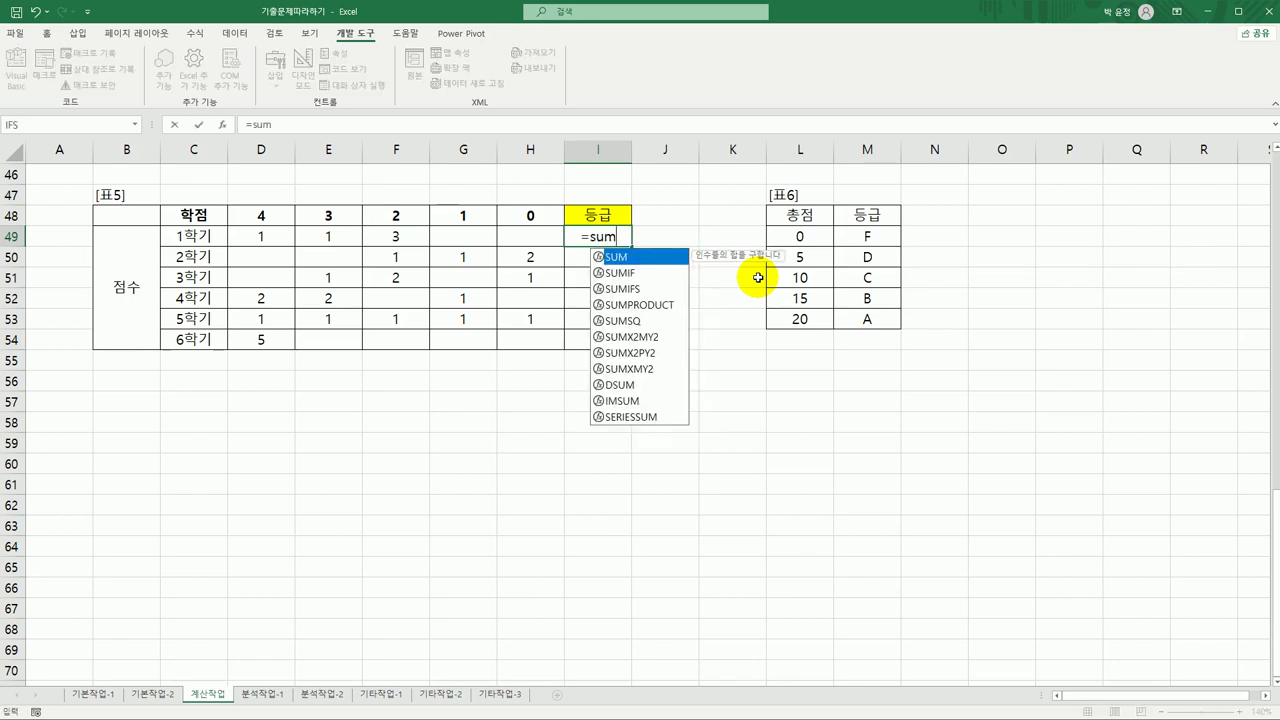
key(Down)
key(Down)
key(Down)
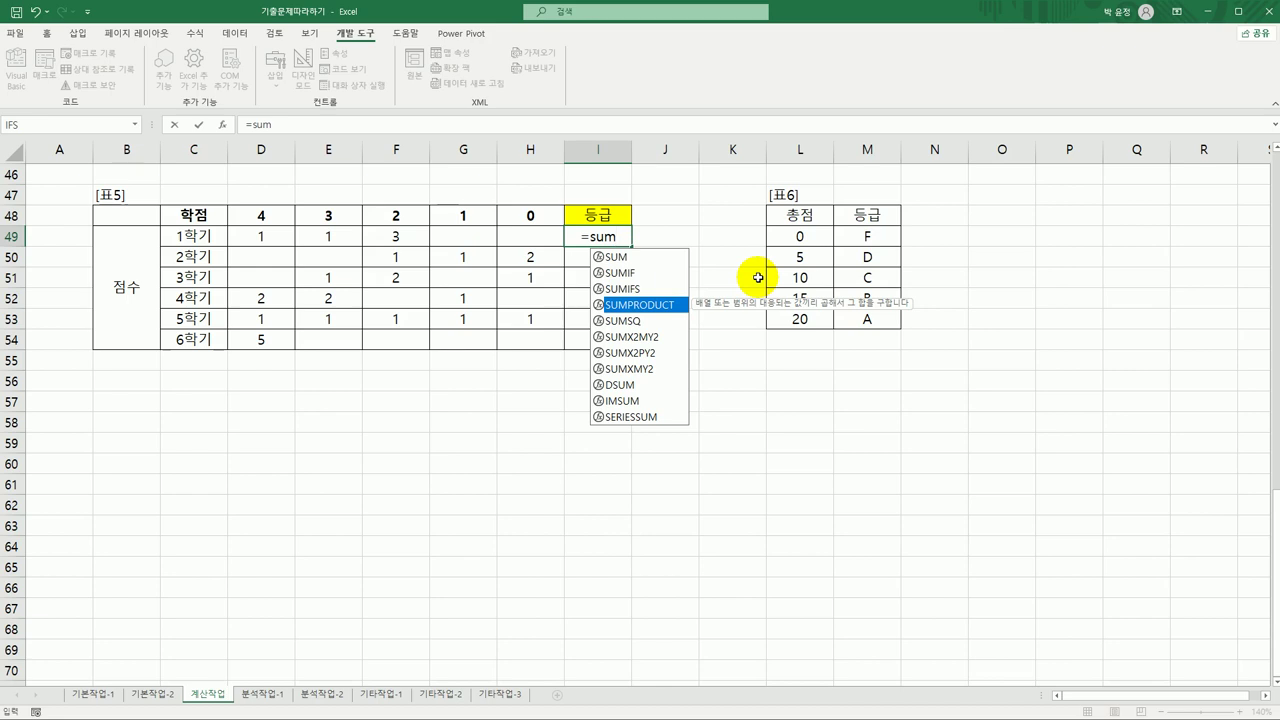
key(Tab)
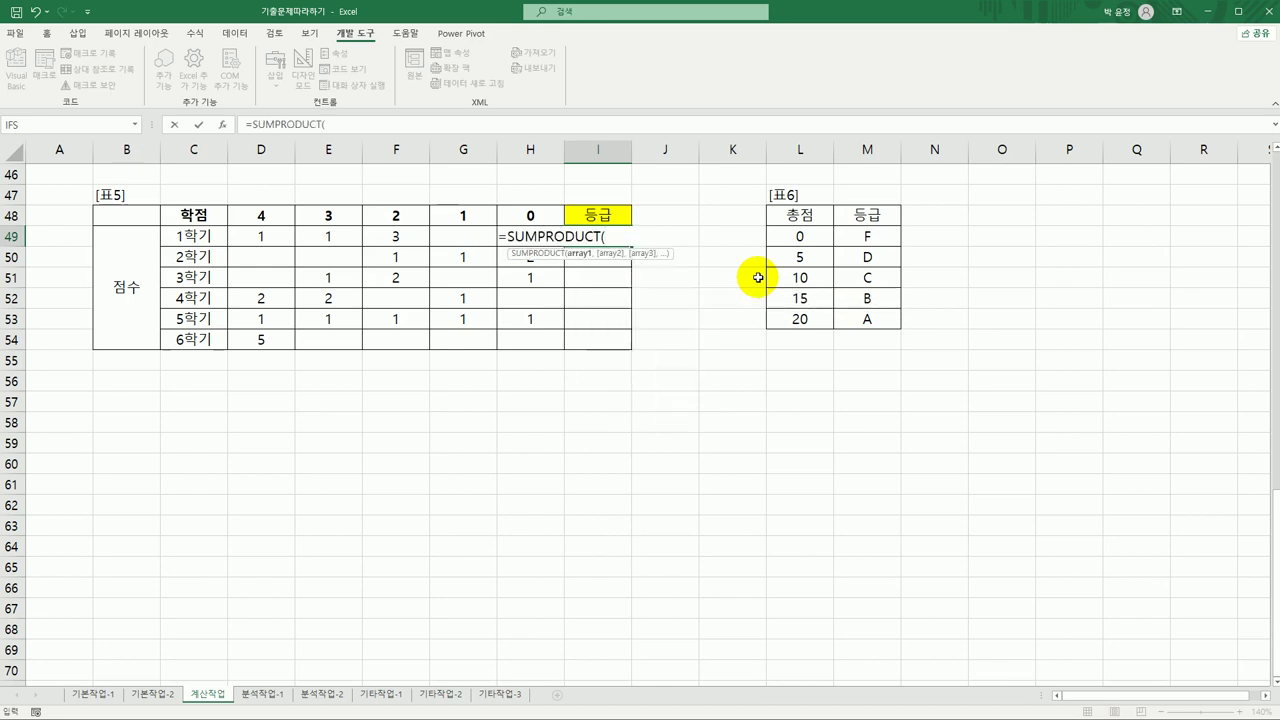
Set the SUMPRODUCT arrays to D49:H49 and the absolute range $D$48:$H$48, and confirm the formula in I49
drag(277, 214, 512, 214)
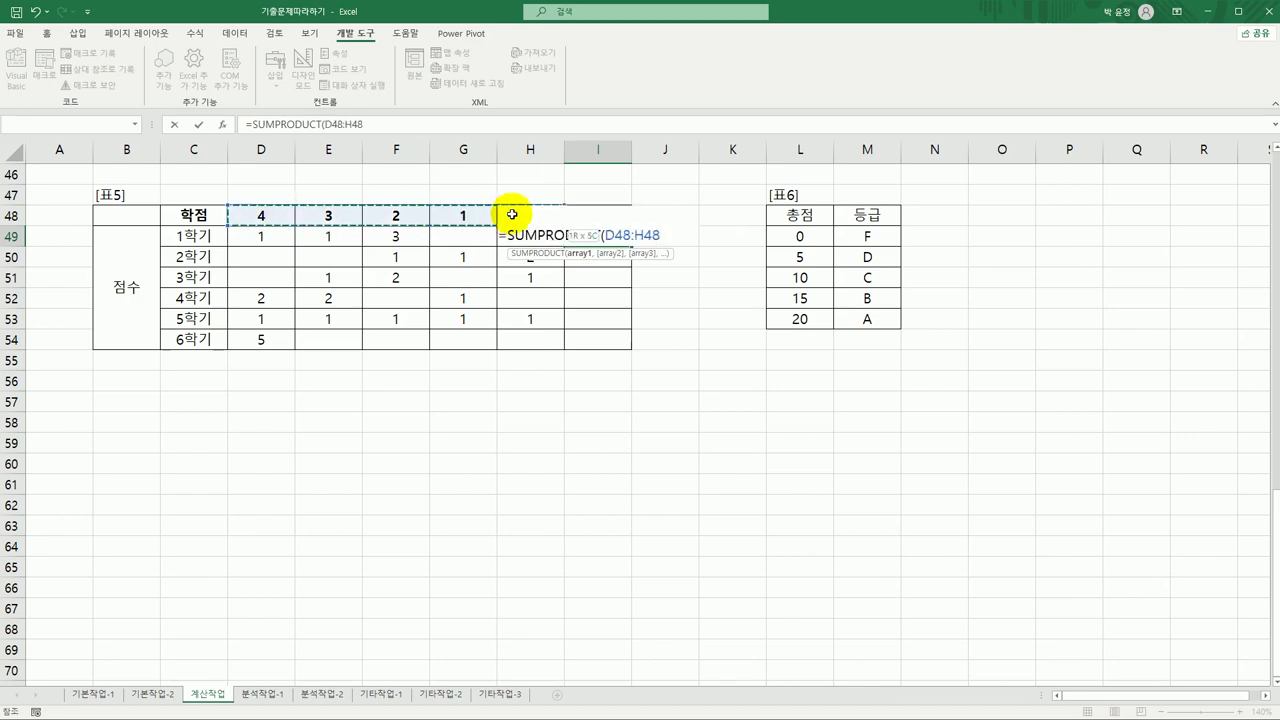
drag(262, 236, 521, 232)
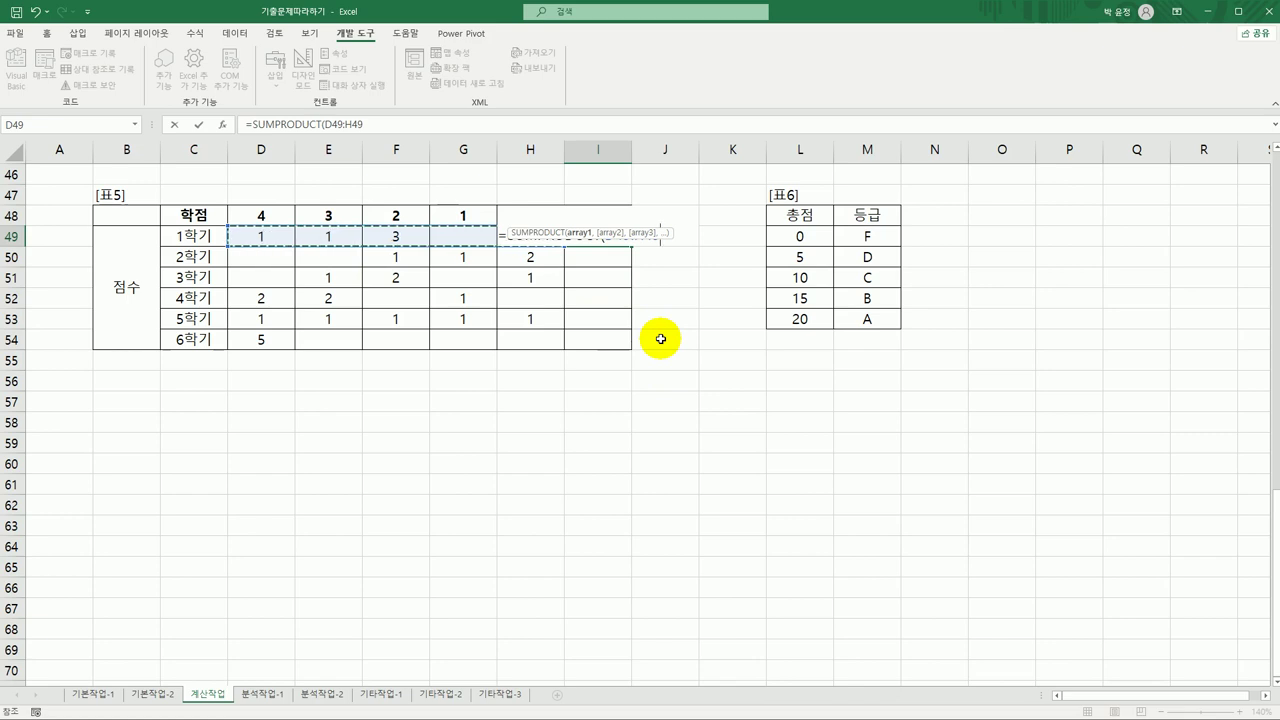
text(,)
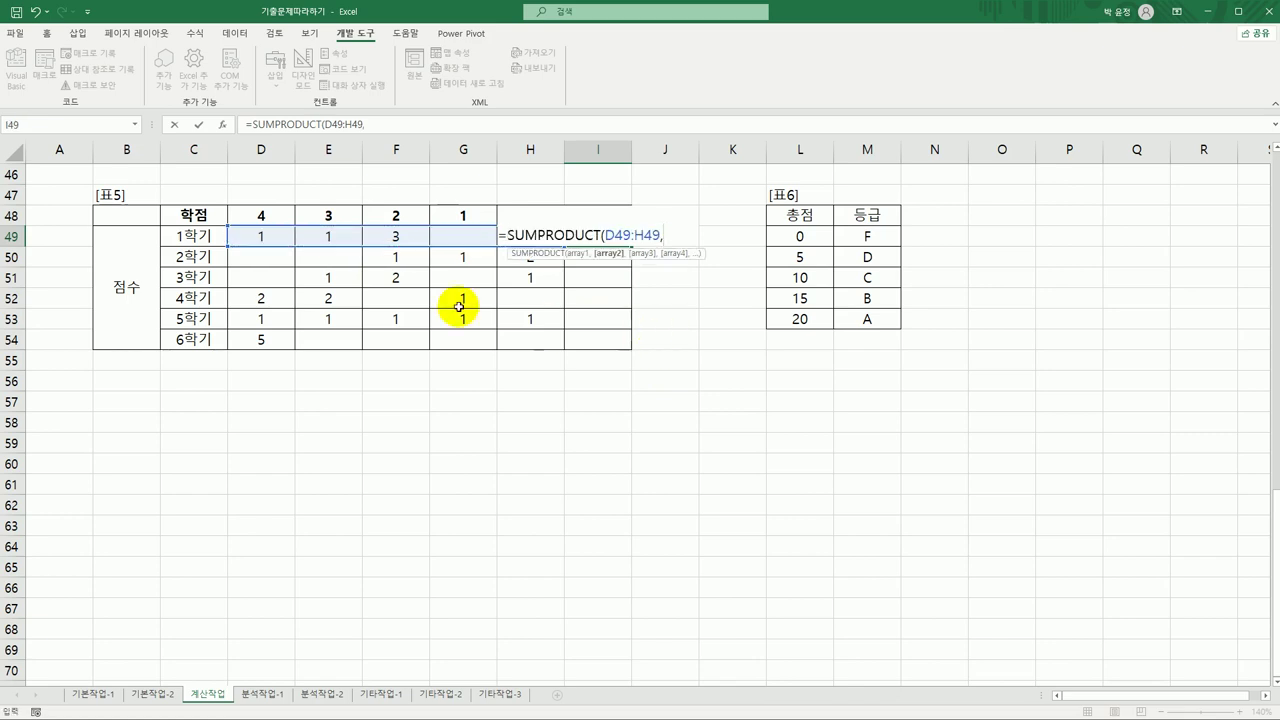
click(284, 214)
drag(284, 214, 530, 214)
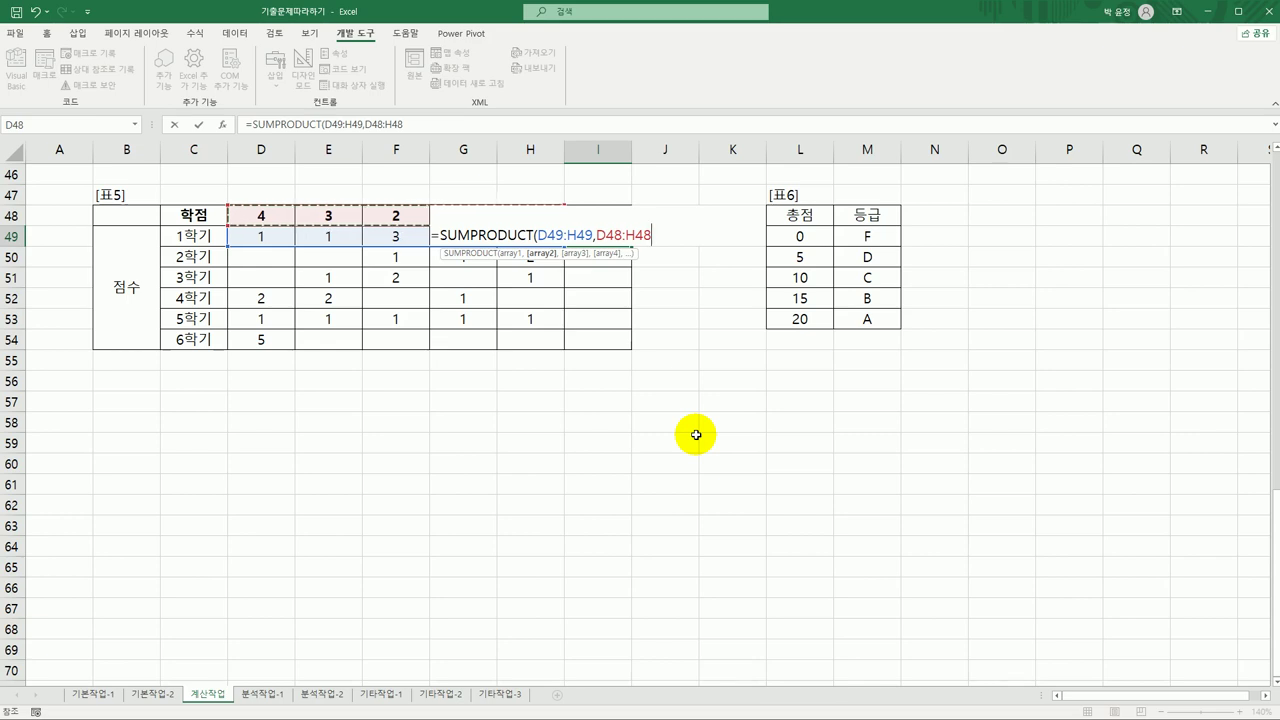
key(F4)
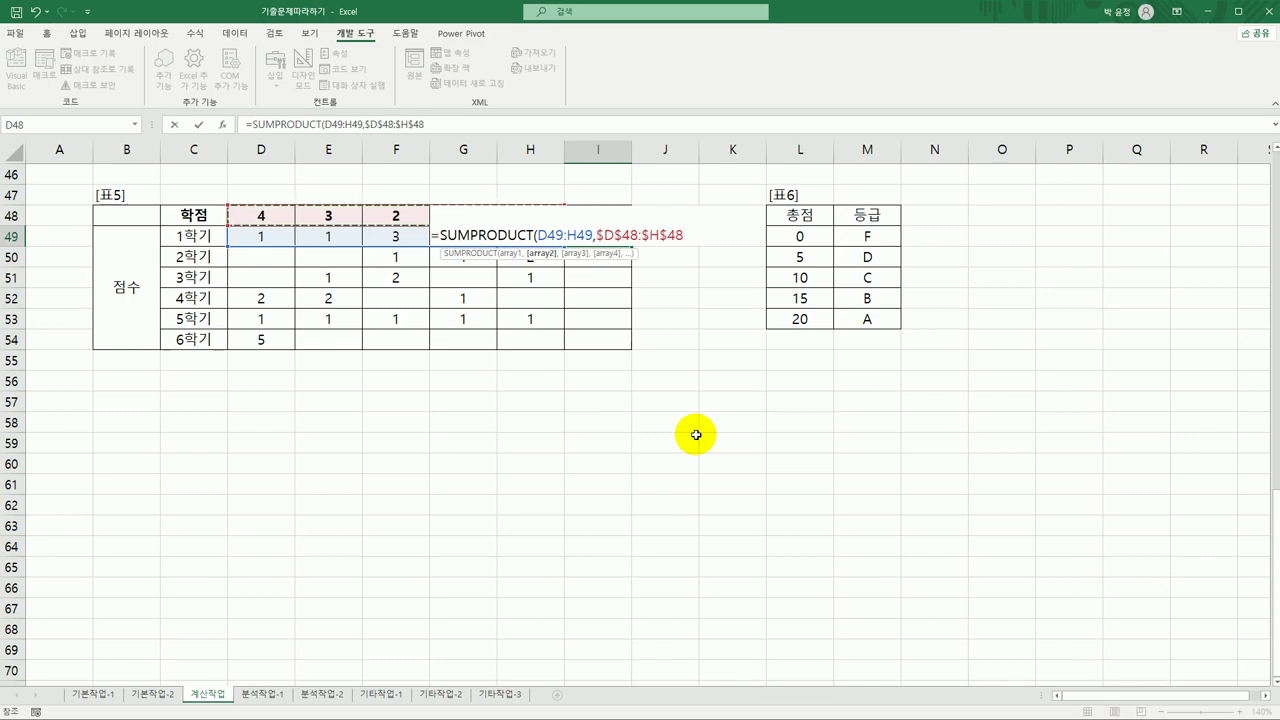
text())
key(Return)
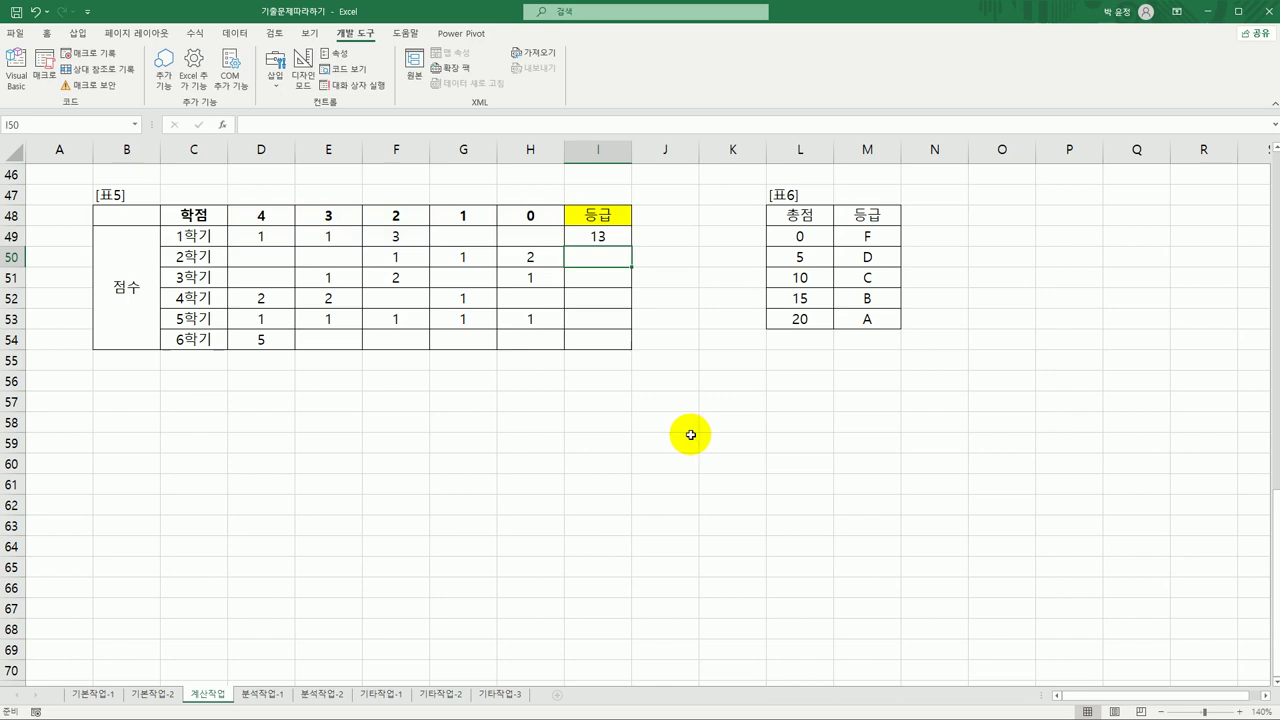
Fill the I49 formula down to I54 and compare the resulting totals with the grade thresholds in [표6]
click(612, 240)
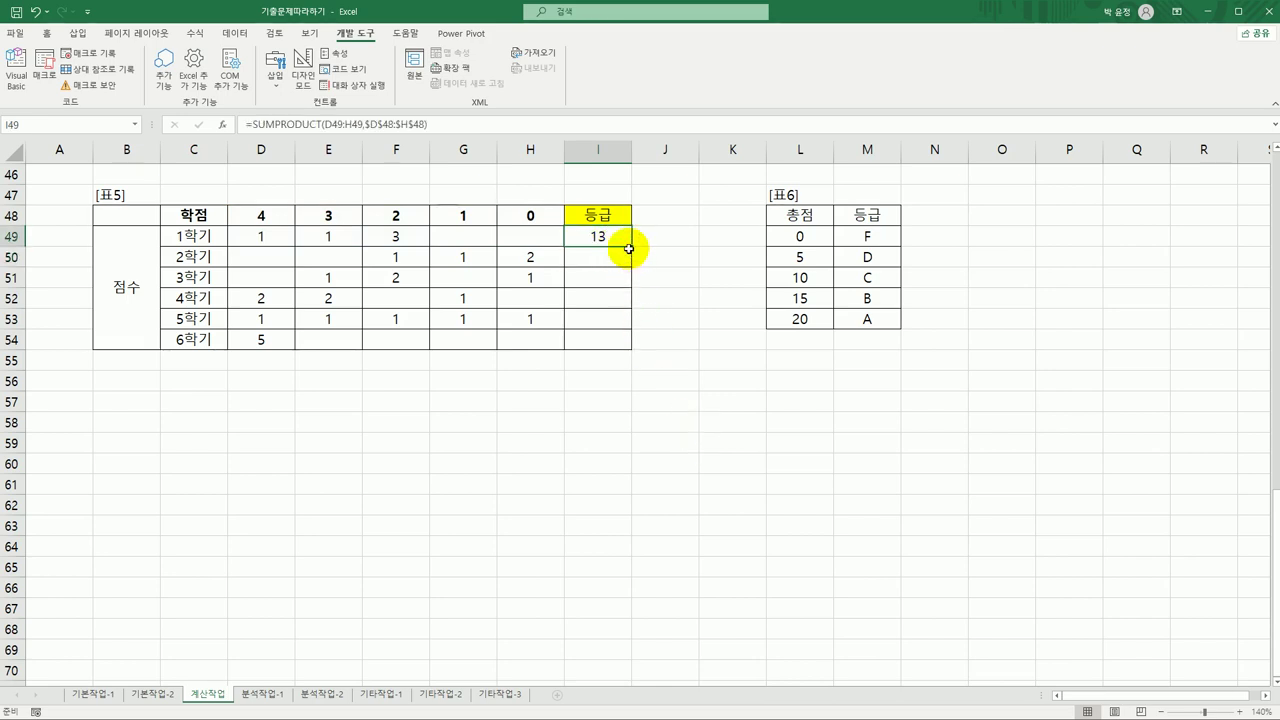
drag(628, 249, 623, 342)
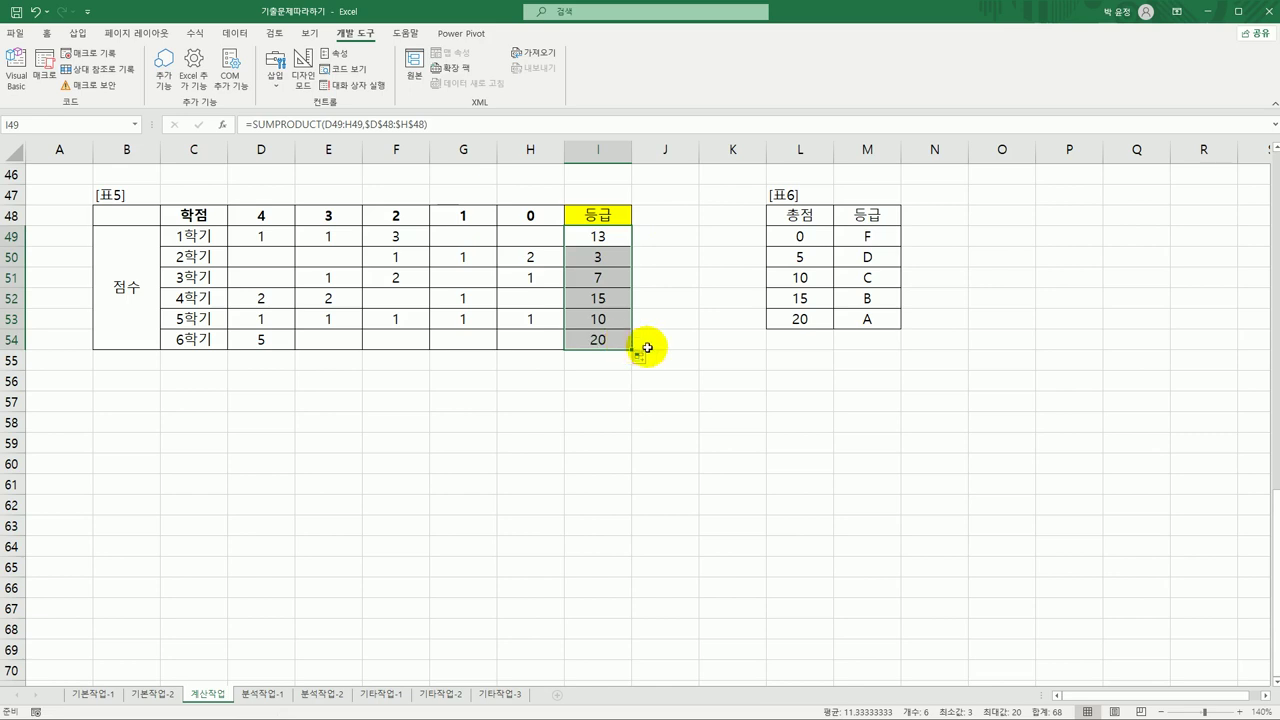
click(625, 240)
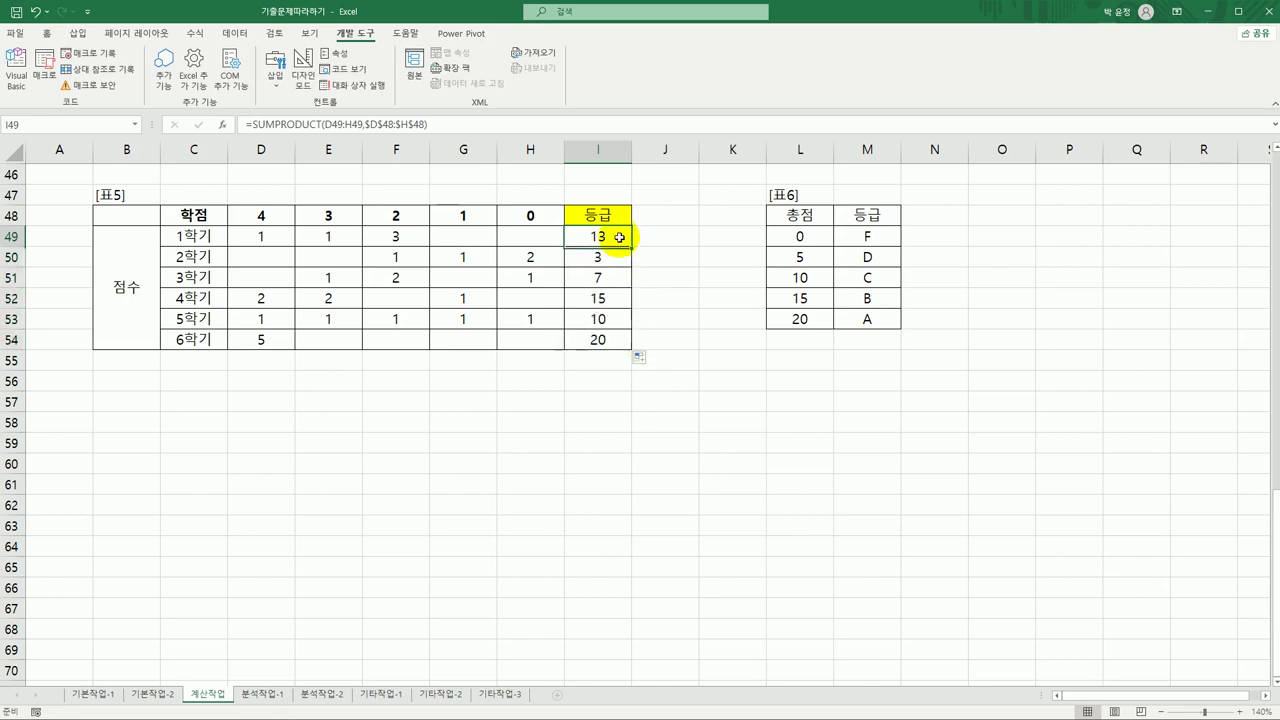
click(818, 298)
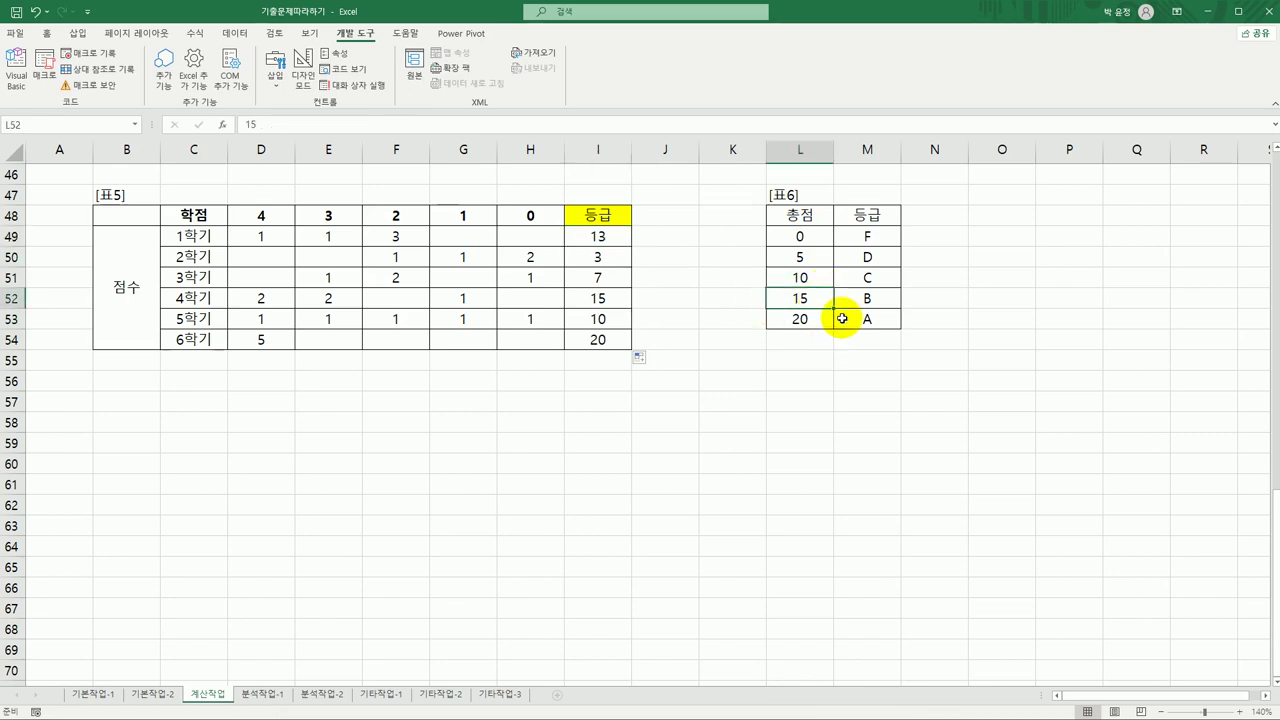
click(872, 279)
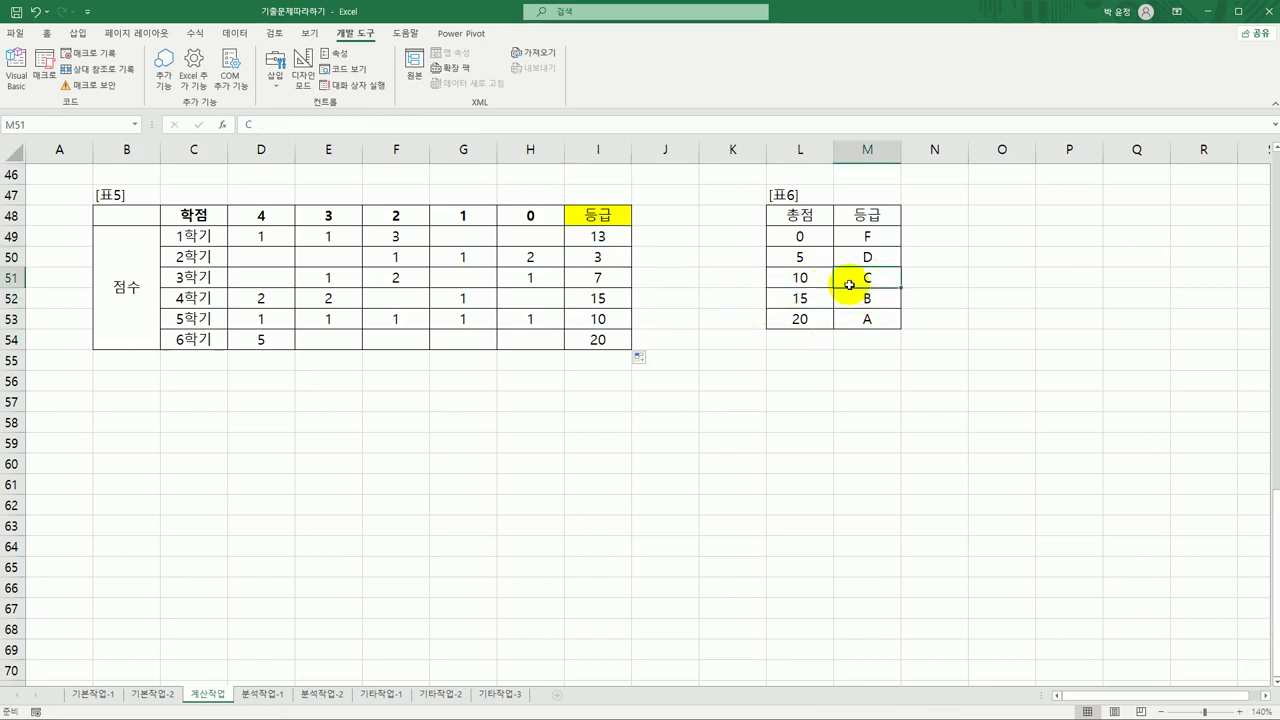
click(619, 256)
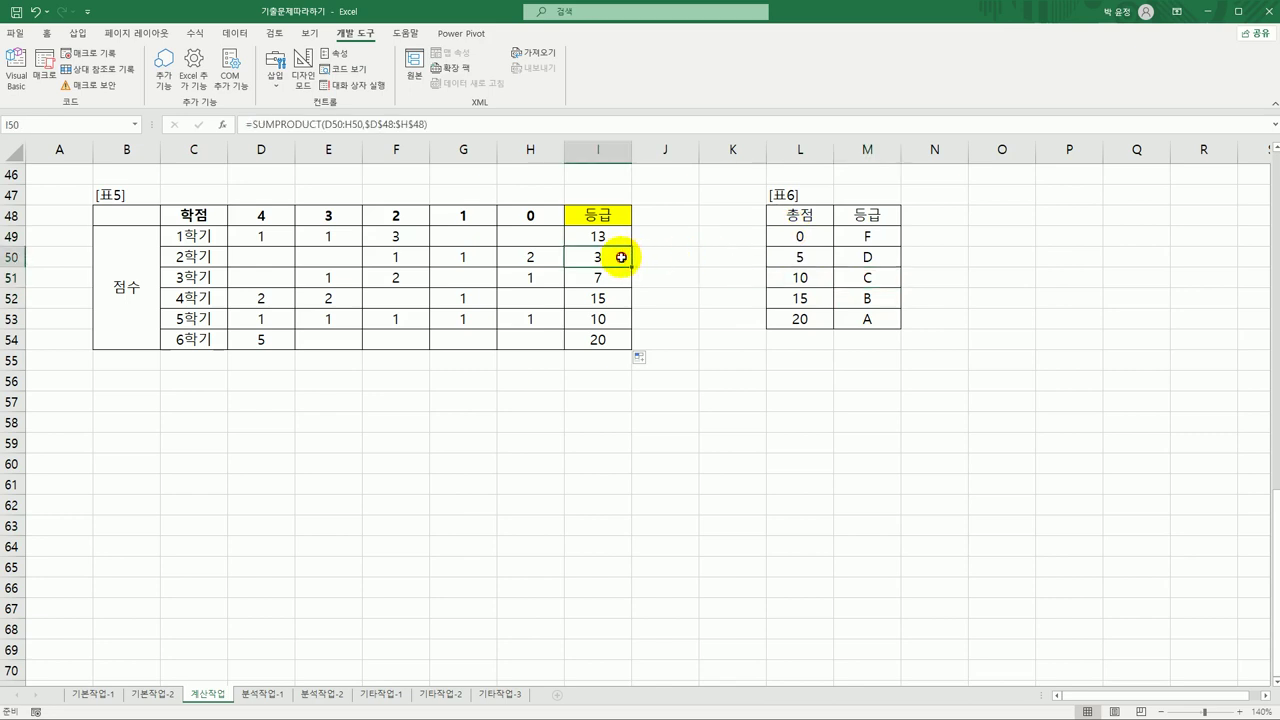
click(828, 257)
click(872, 237)
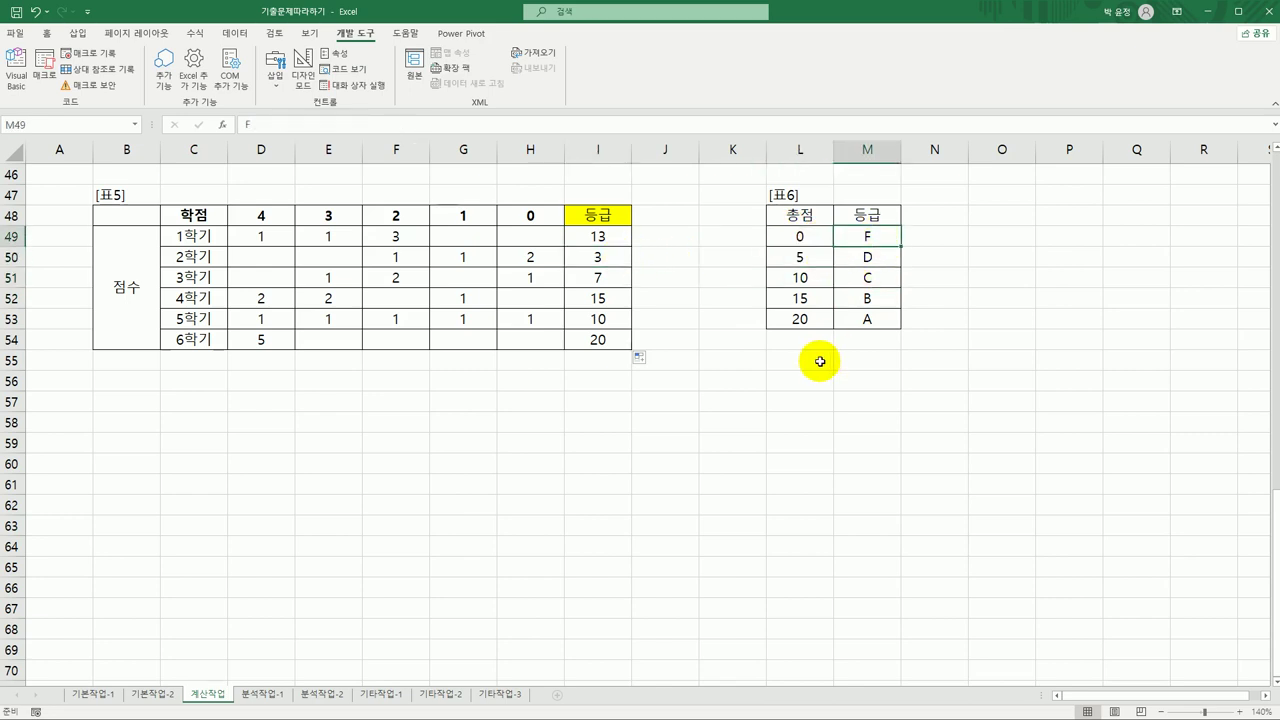
Wrap the SUMPRODUCT formula in I49 in a VLOOKUP function so that it serves as the lookup value
click(595, 238)
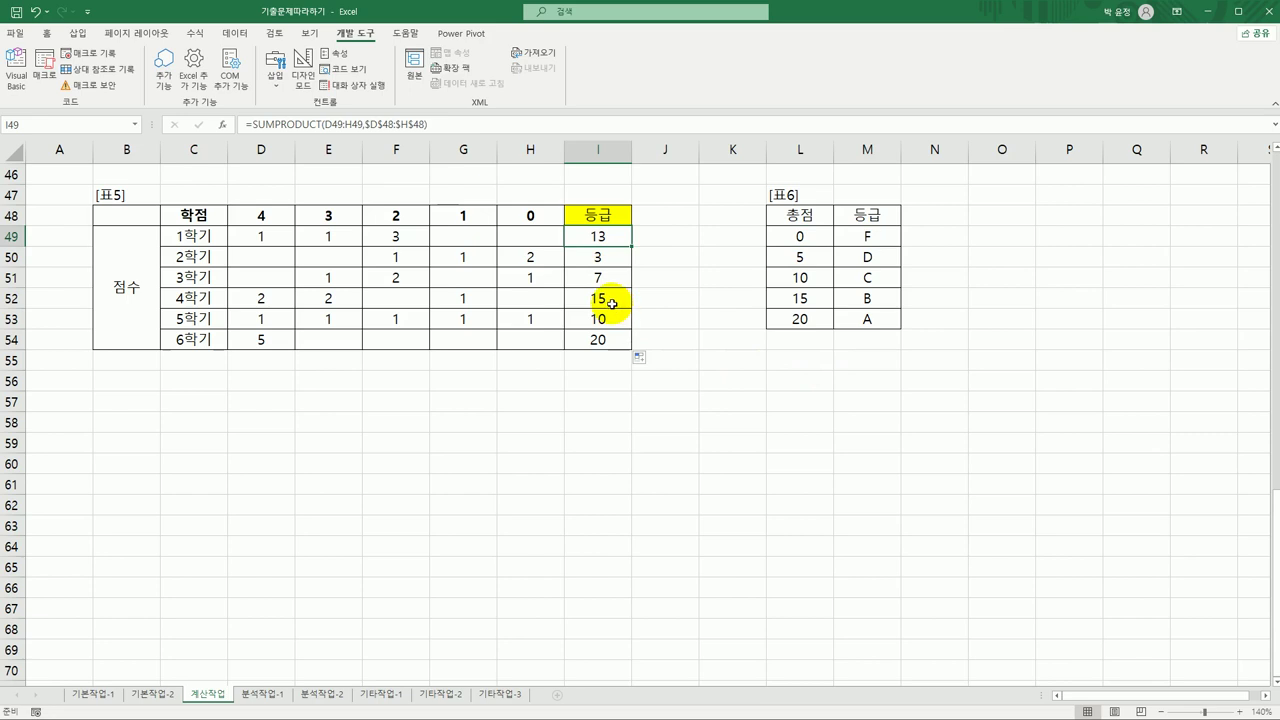
double_click(590, 236)
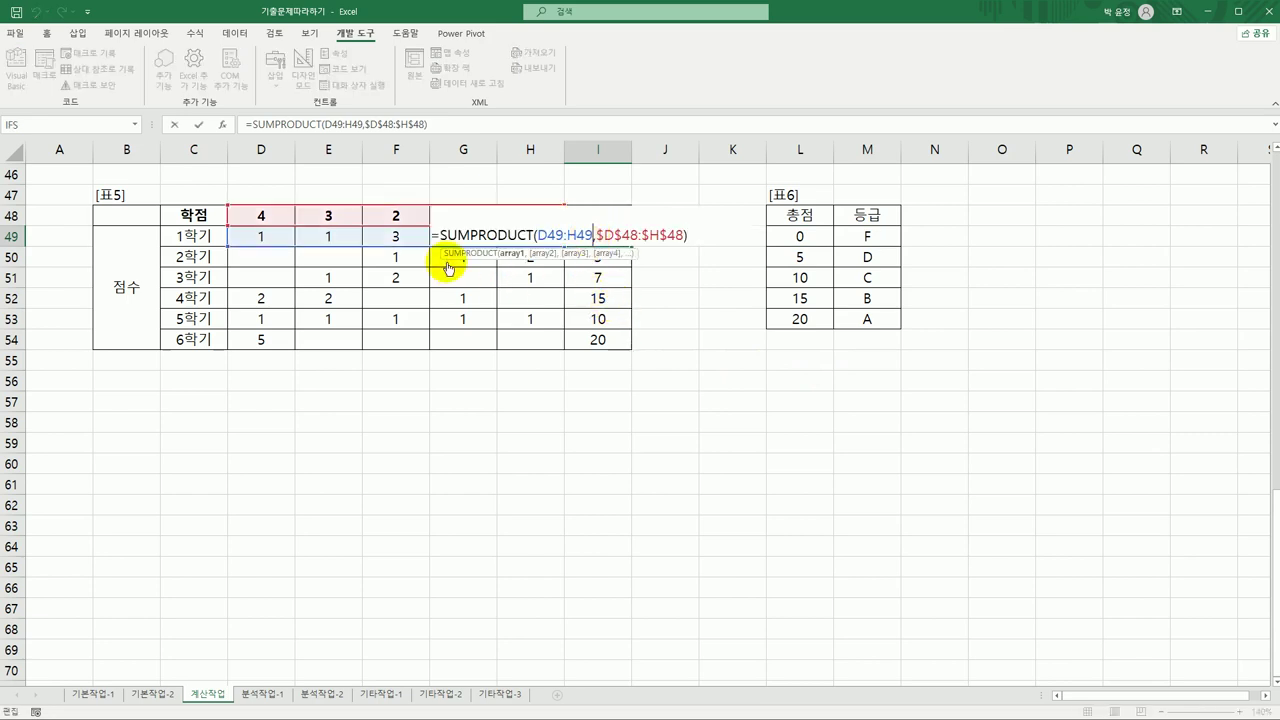
click(441, 234)
text(vl)
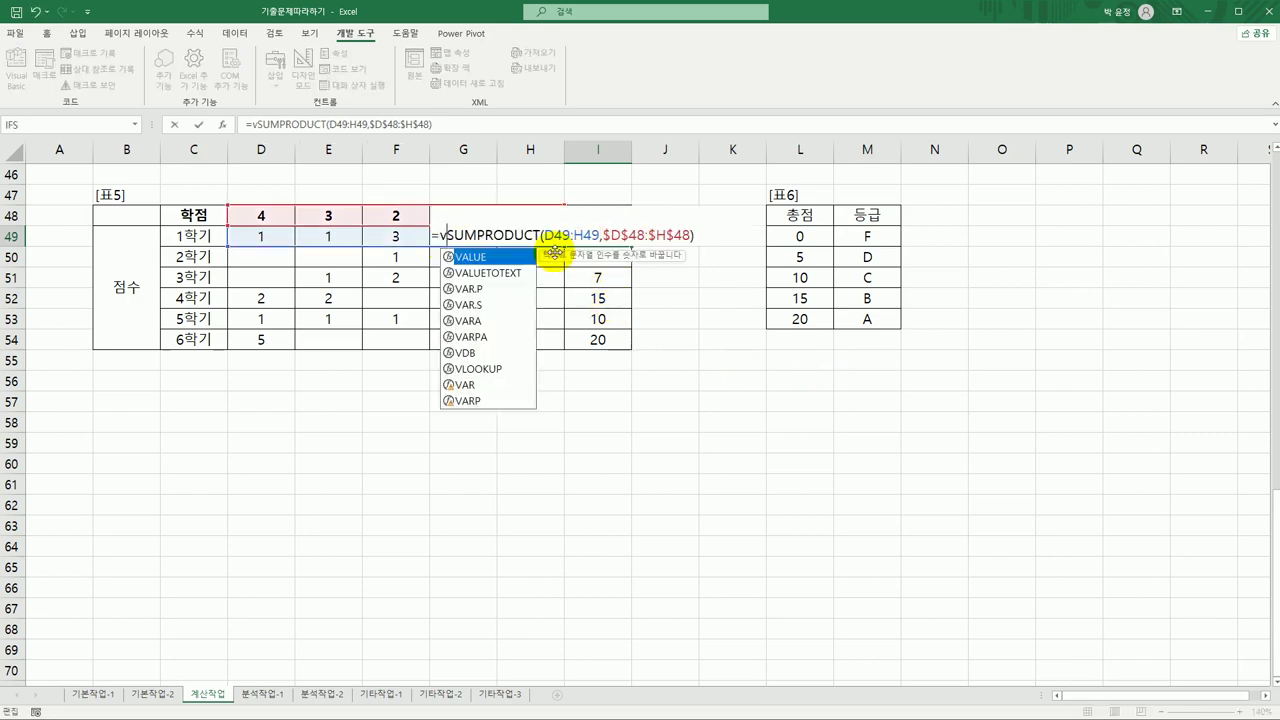
key(Tab)
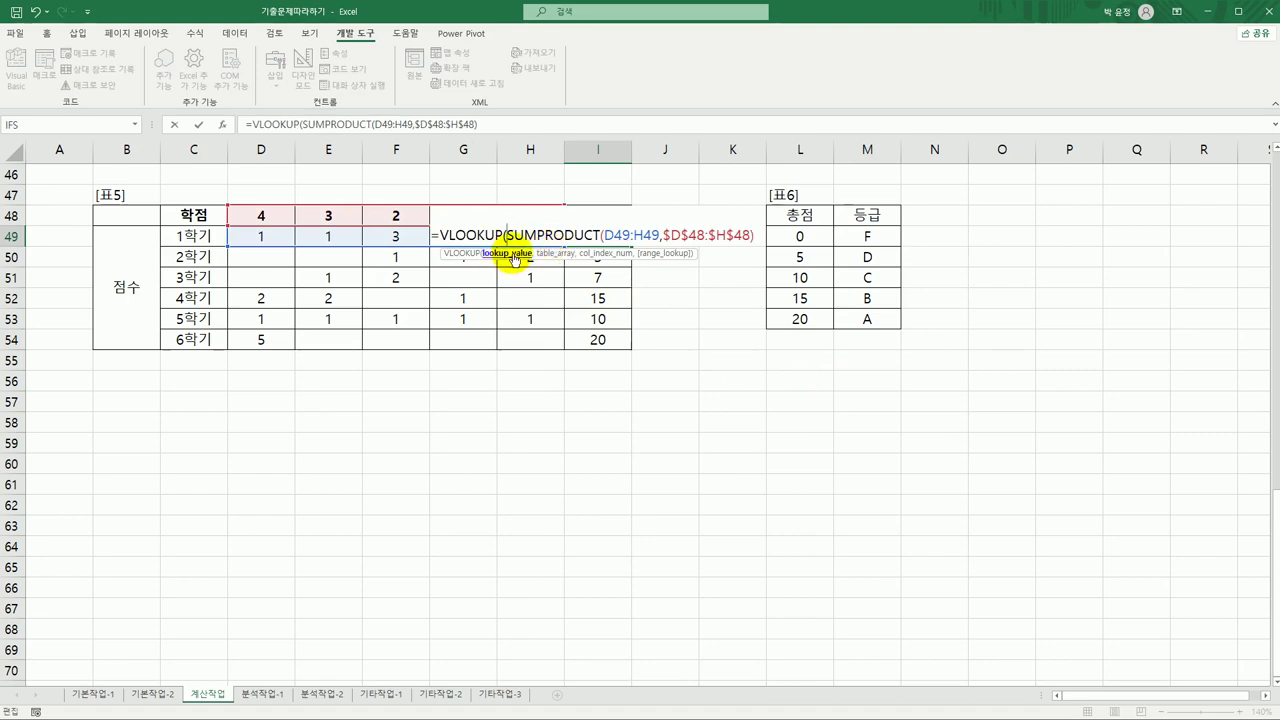
click(753, 236)
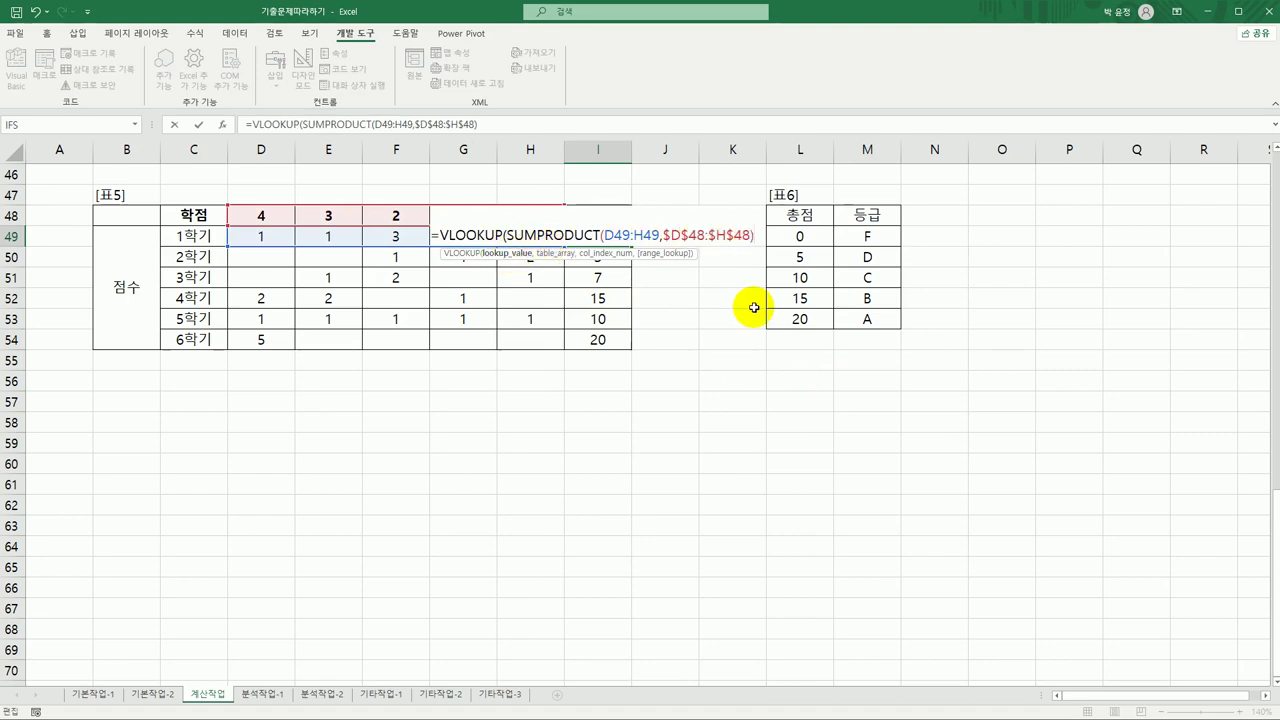
text(,)
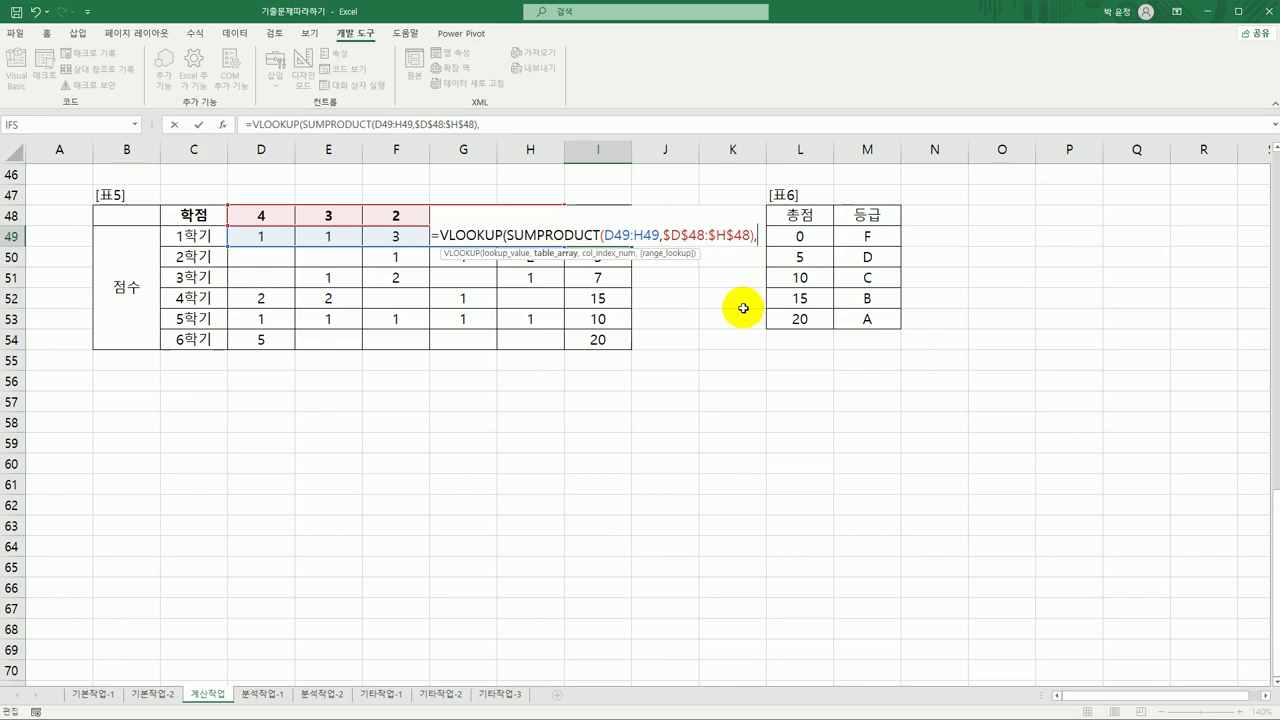
Complete the I49 VLOOKUP with table array $L$49:$M$53, column index 2 and approximate match TRUE, and confirm the formula
drag(806, 238, 858, 321)
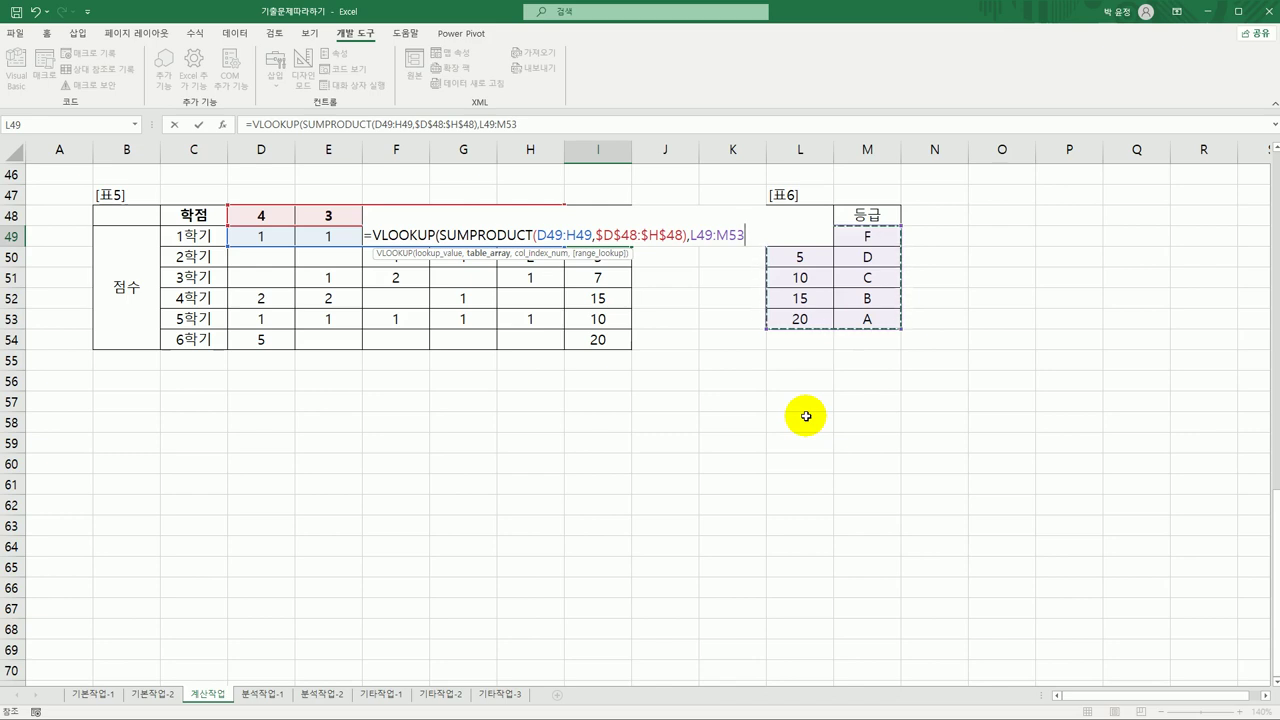
key(F4)
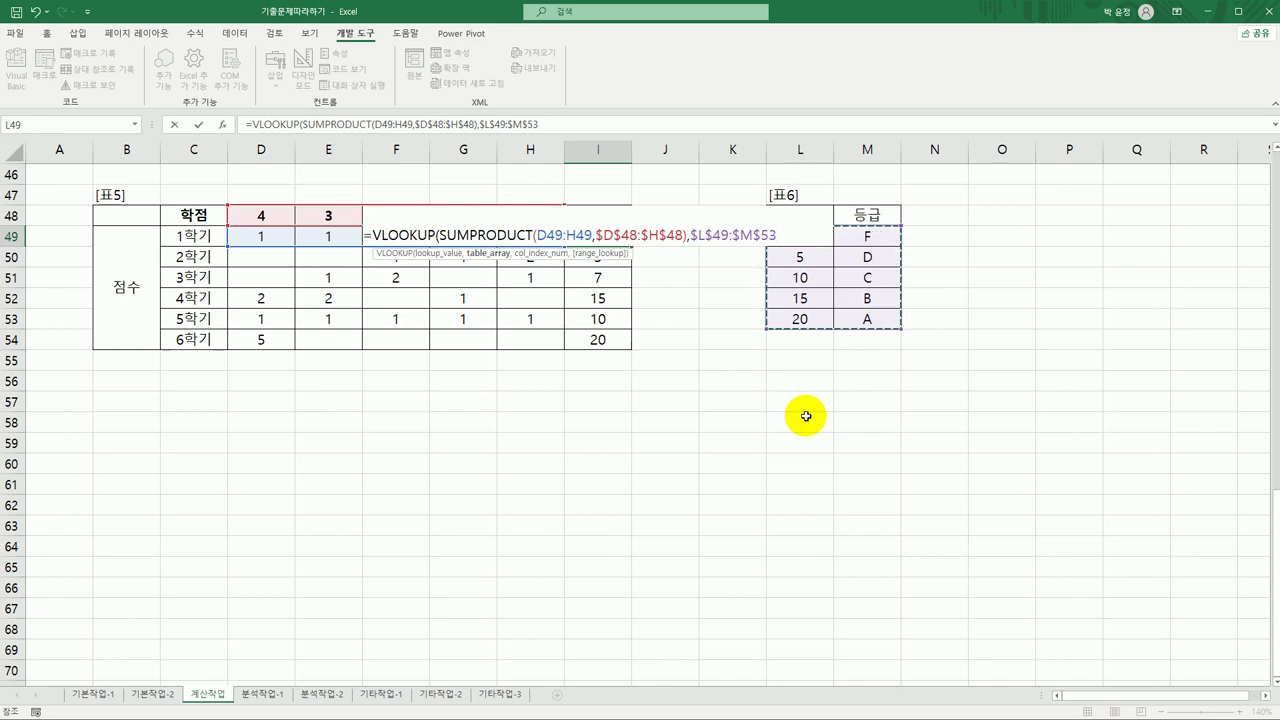
text(,)
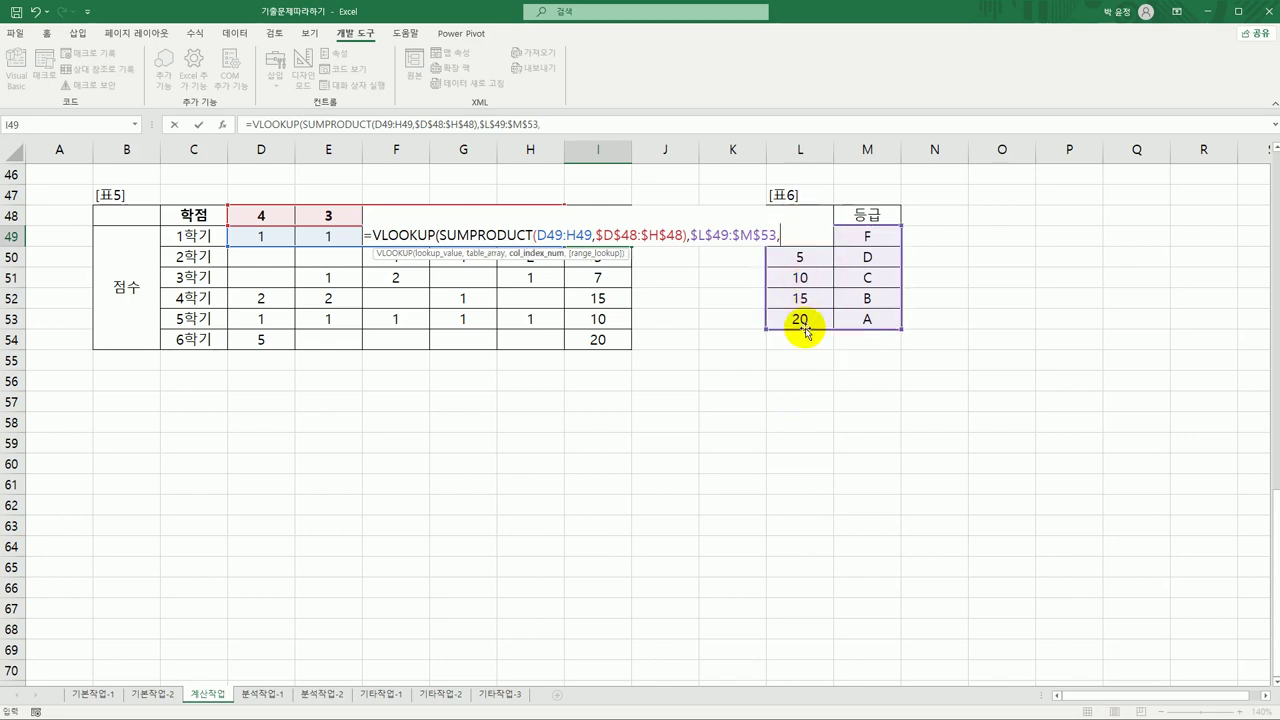
text(2)
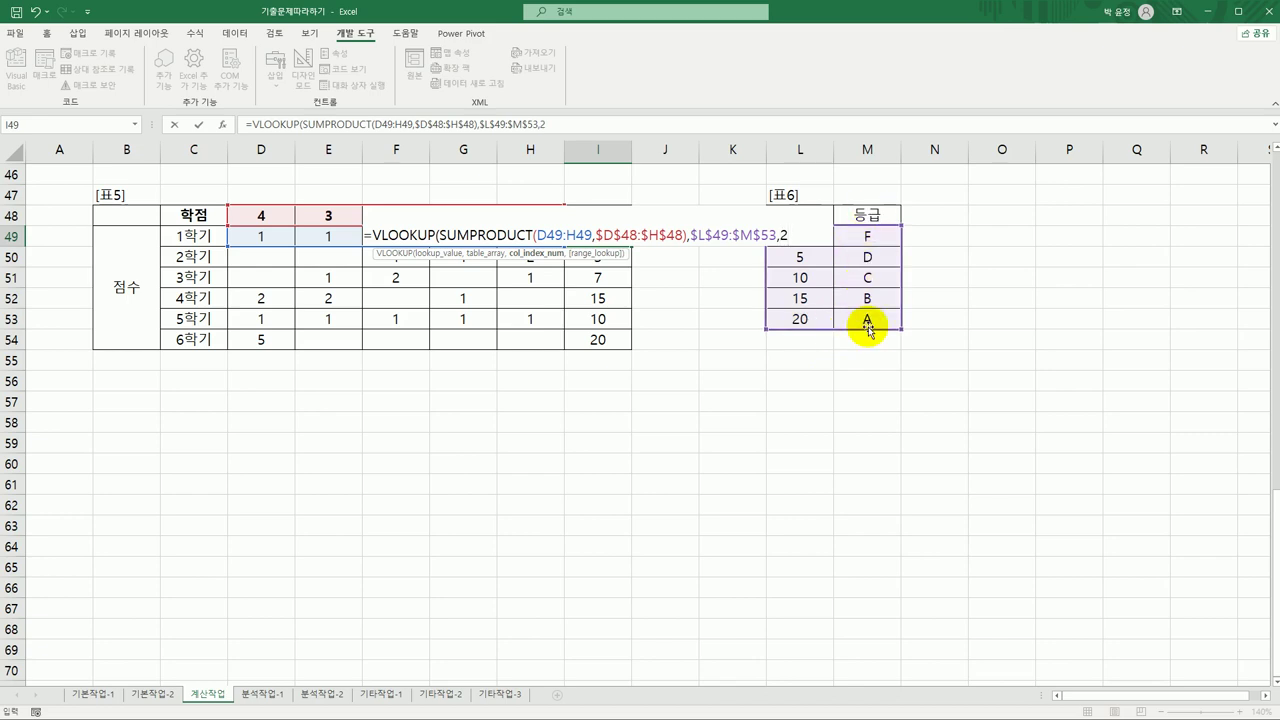
text(,)
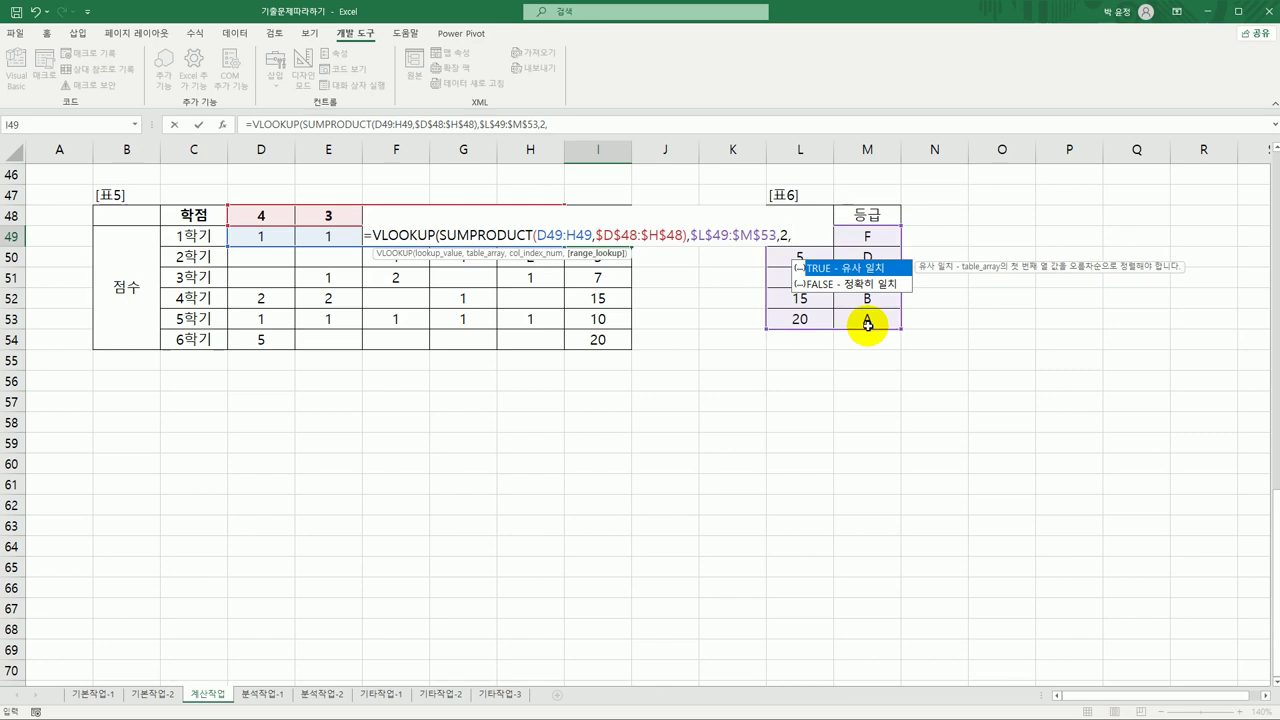
double_click(836, 268)
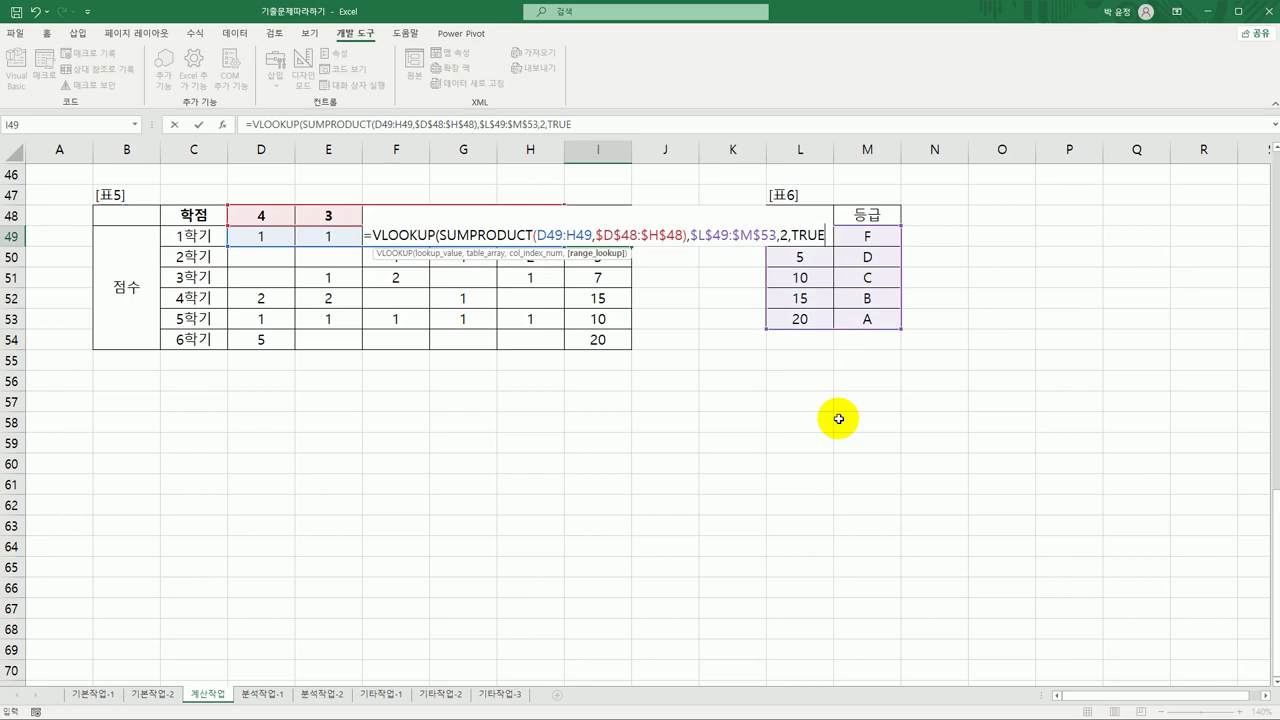
text())
key(Return)
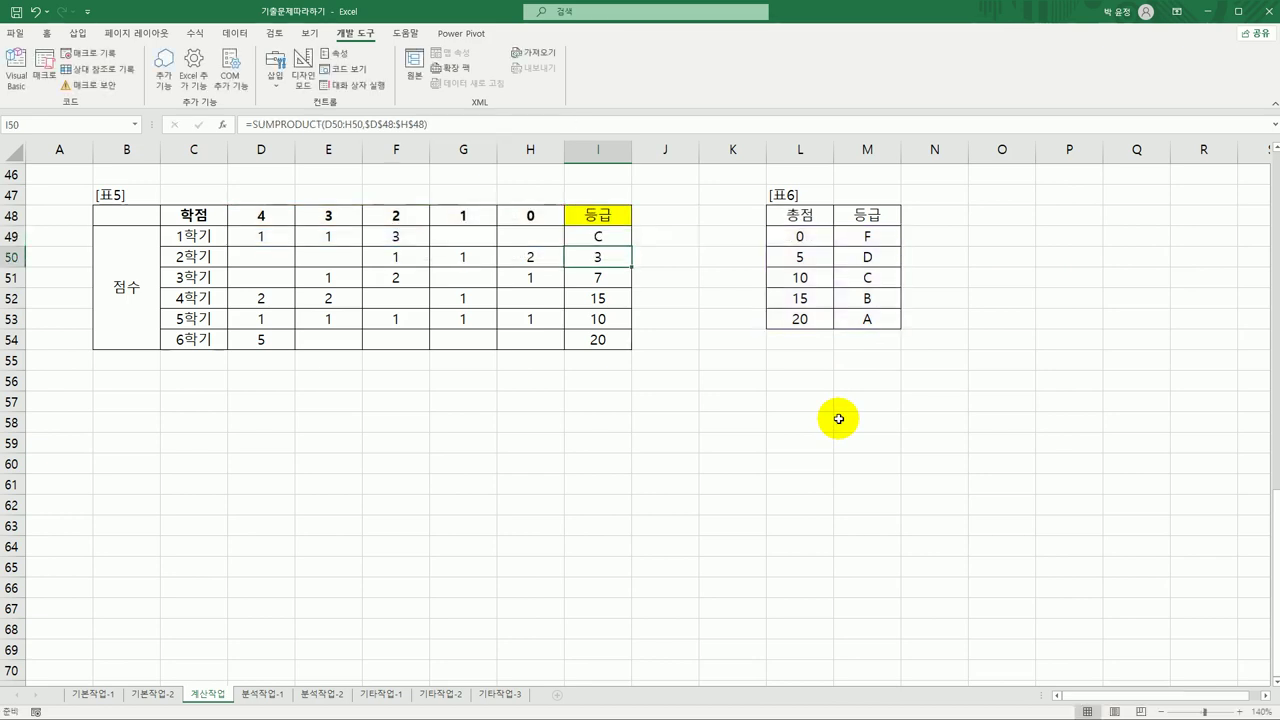
Fill the I49 VLOOKUP formula down to I54 and review the finished tables on the sheet
click(596, 237)
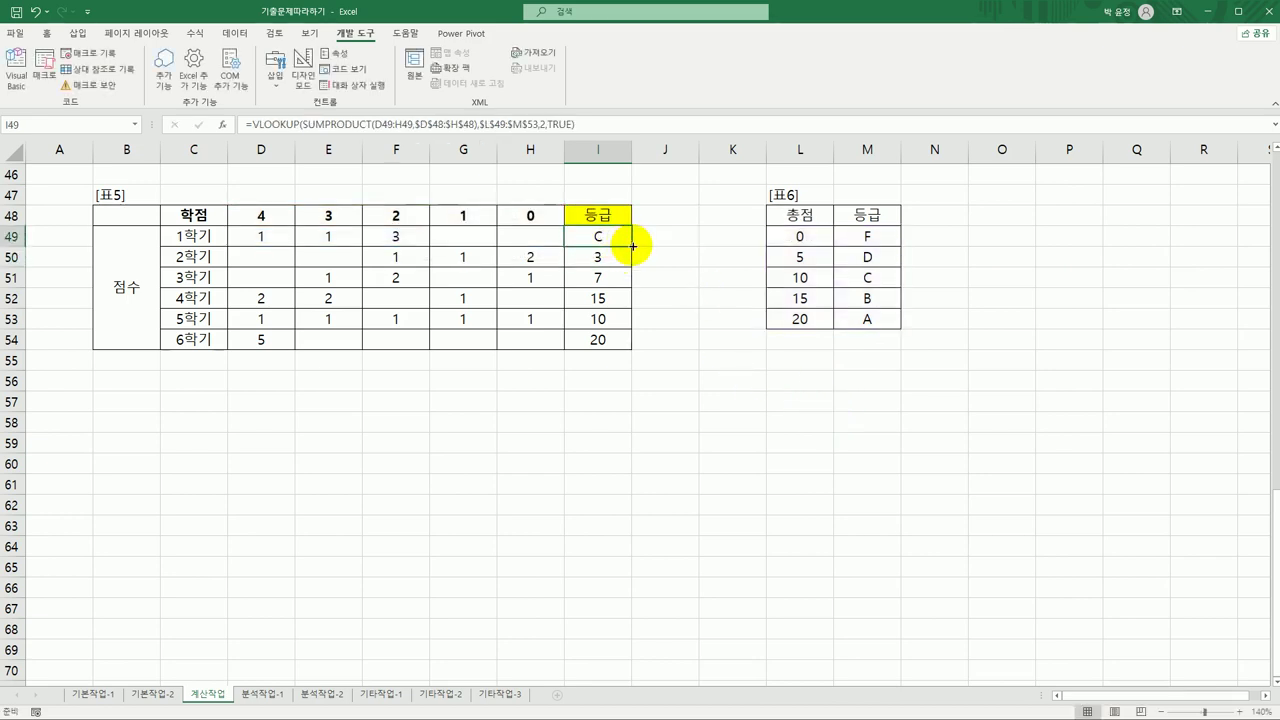
drag(631, 246, 617, 342)
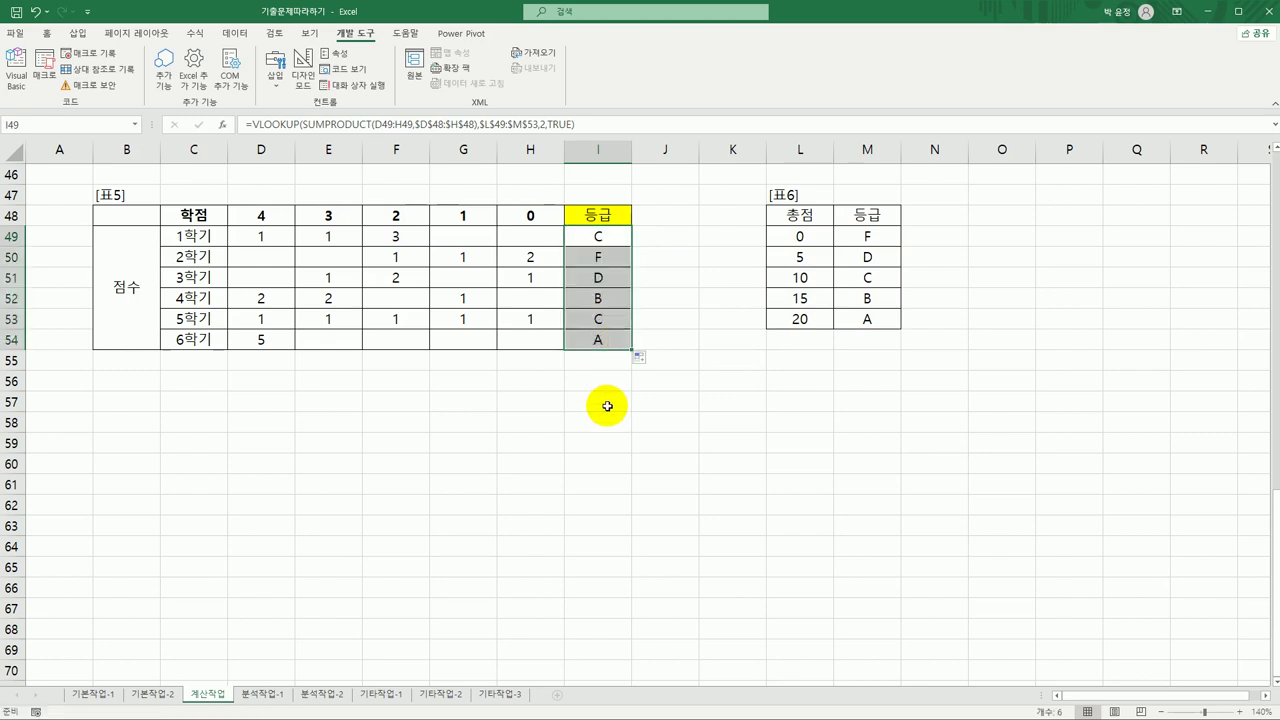
click(589, 237)
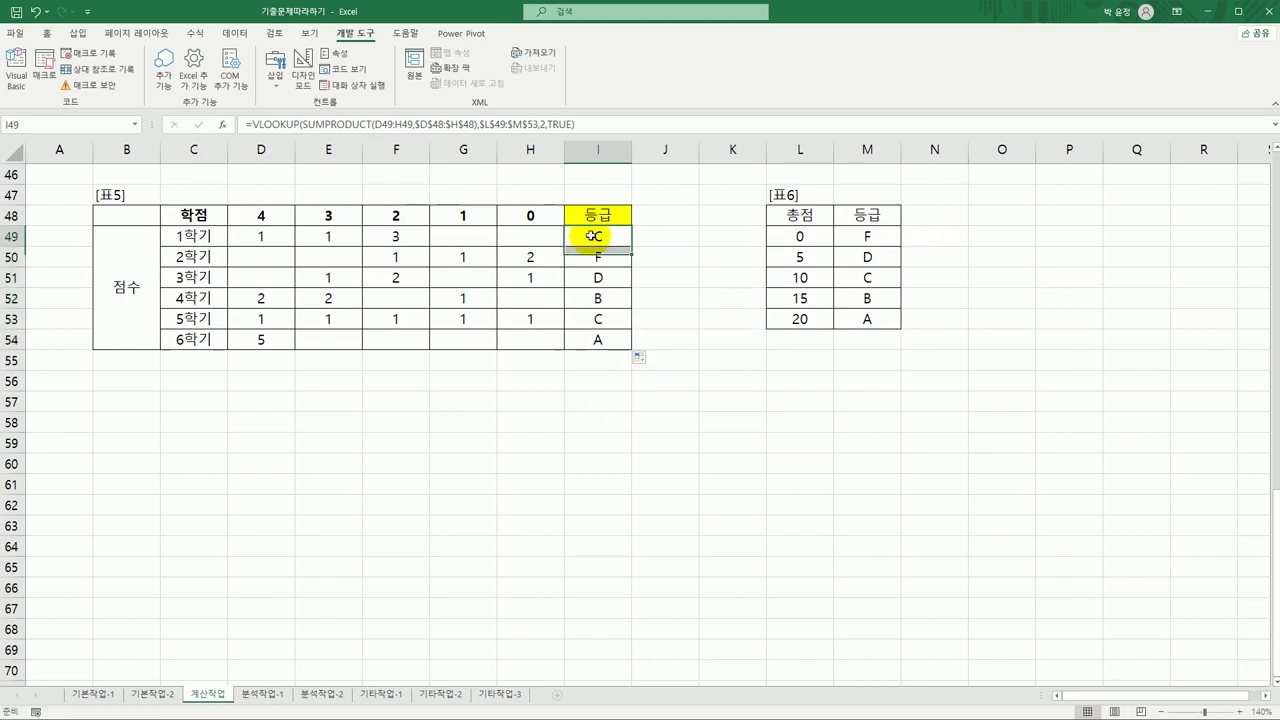
scroll(580, 452, up, 15)
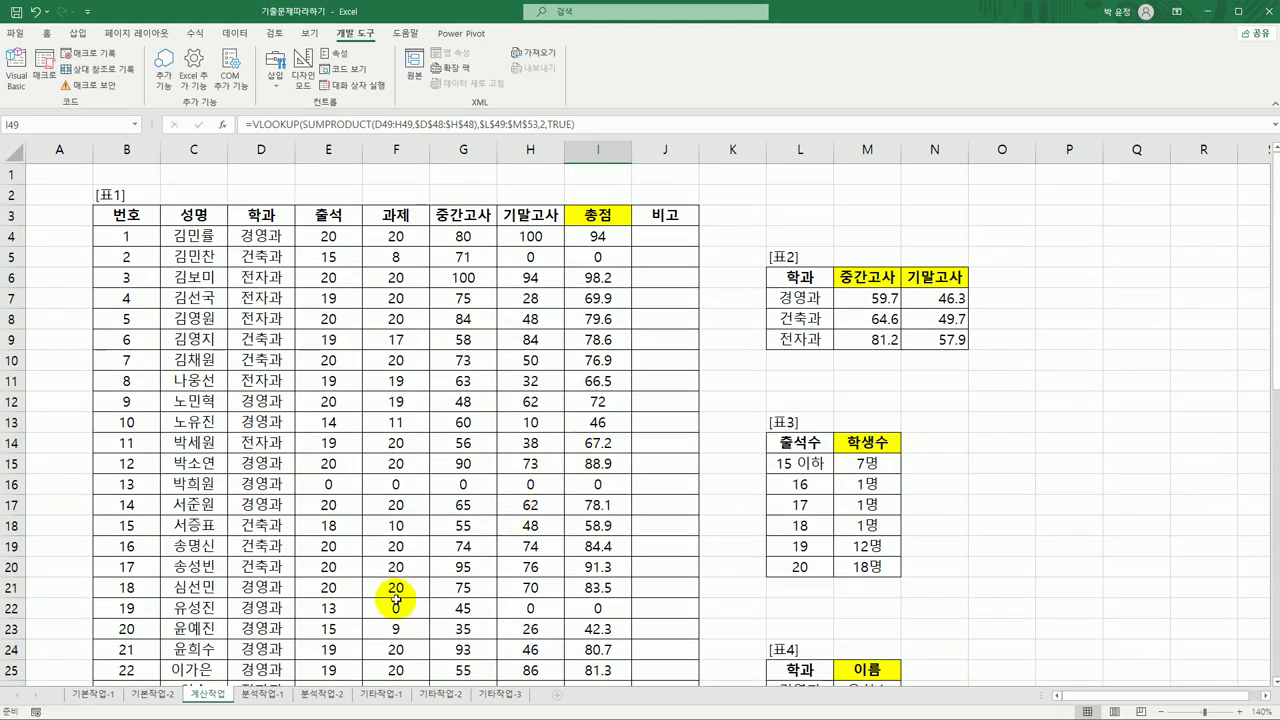
Start a Microsoft Query data import at cell B2 of the 분석작업-1 sheet
click(271, 694)
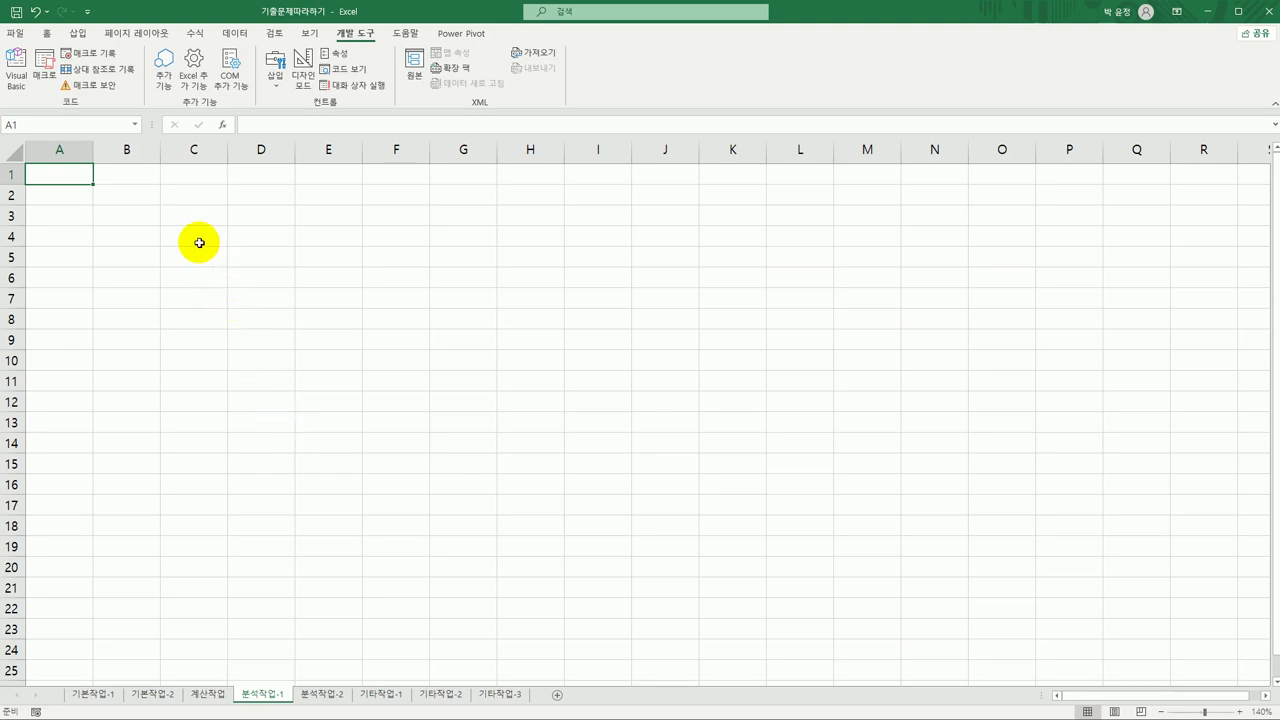
click(137, 201)
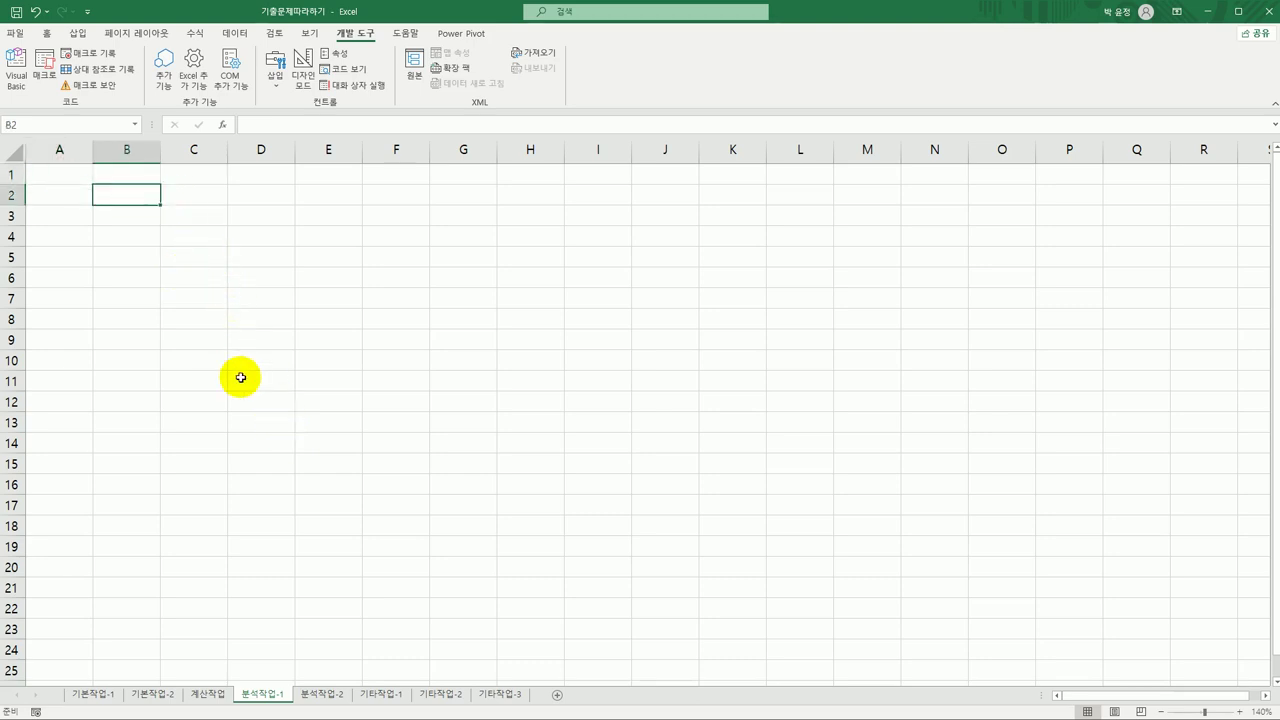
click(234, 34)
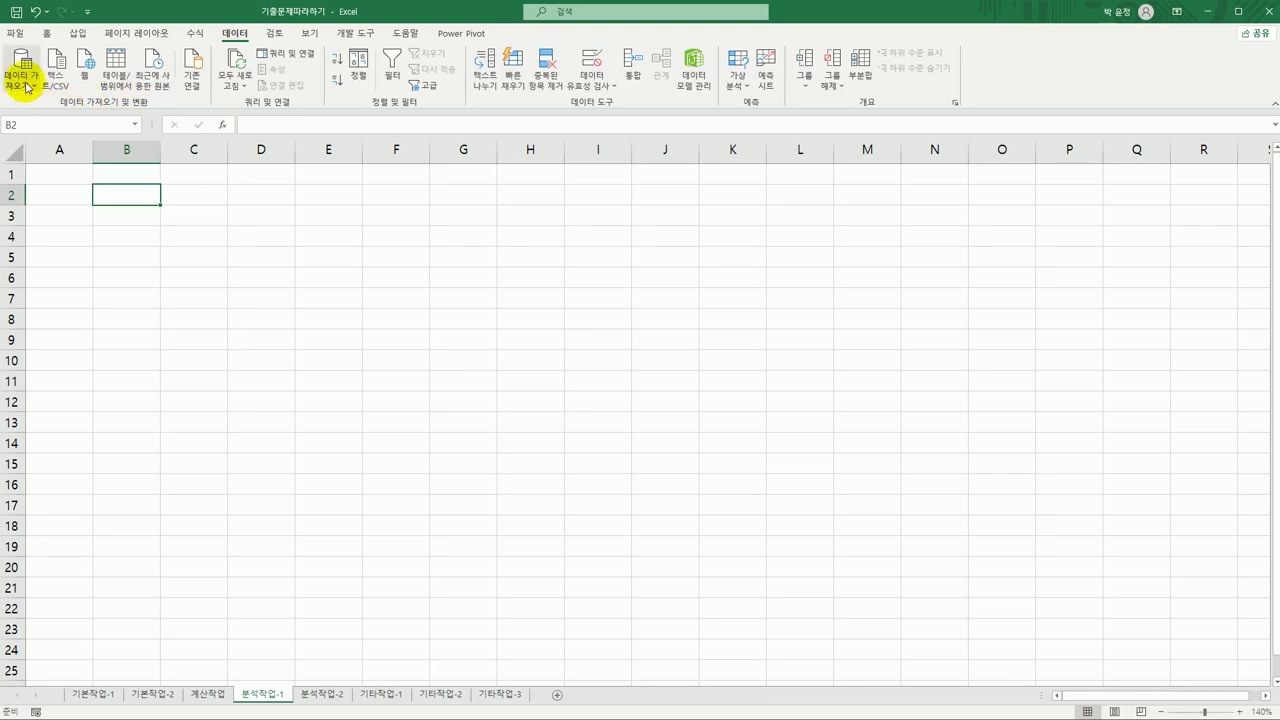
click(25, 82)
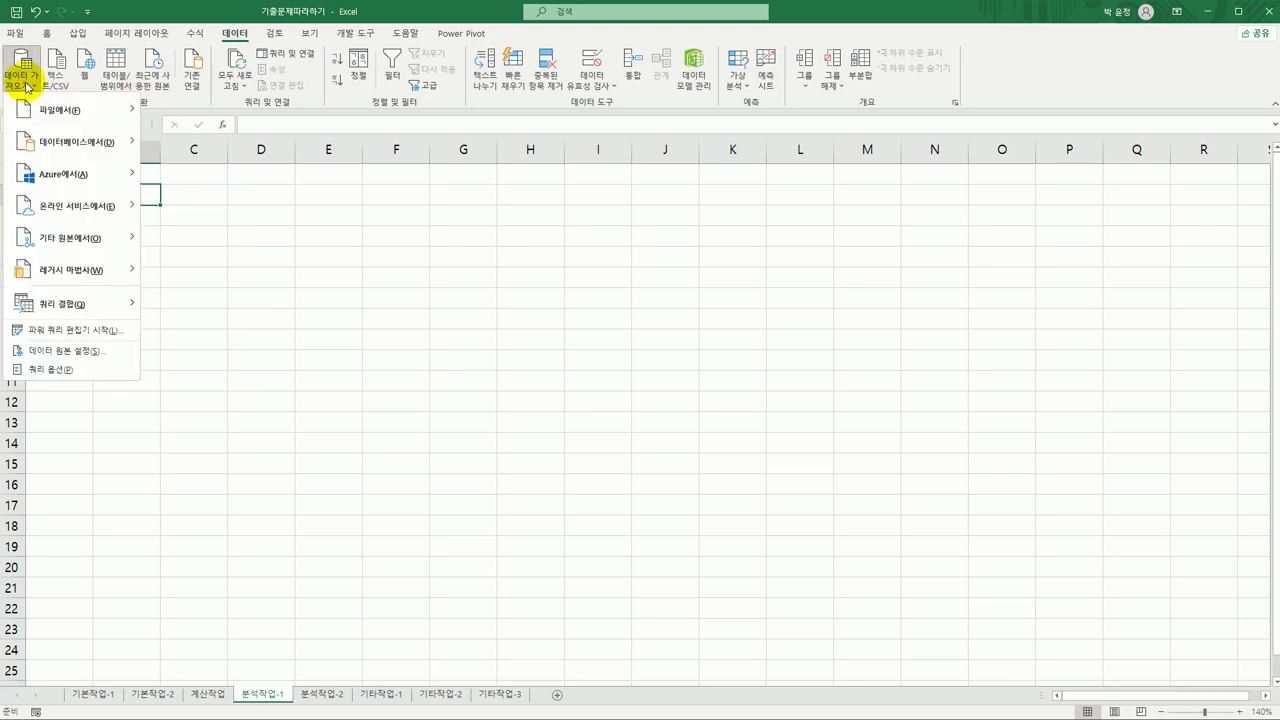
mouse_move(92, 246)
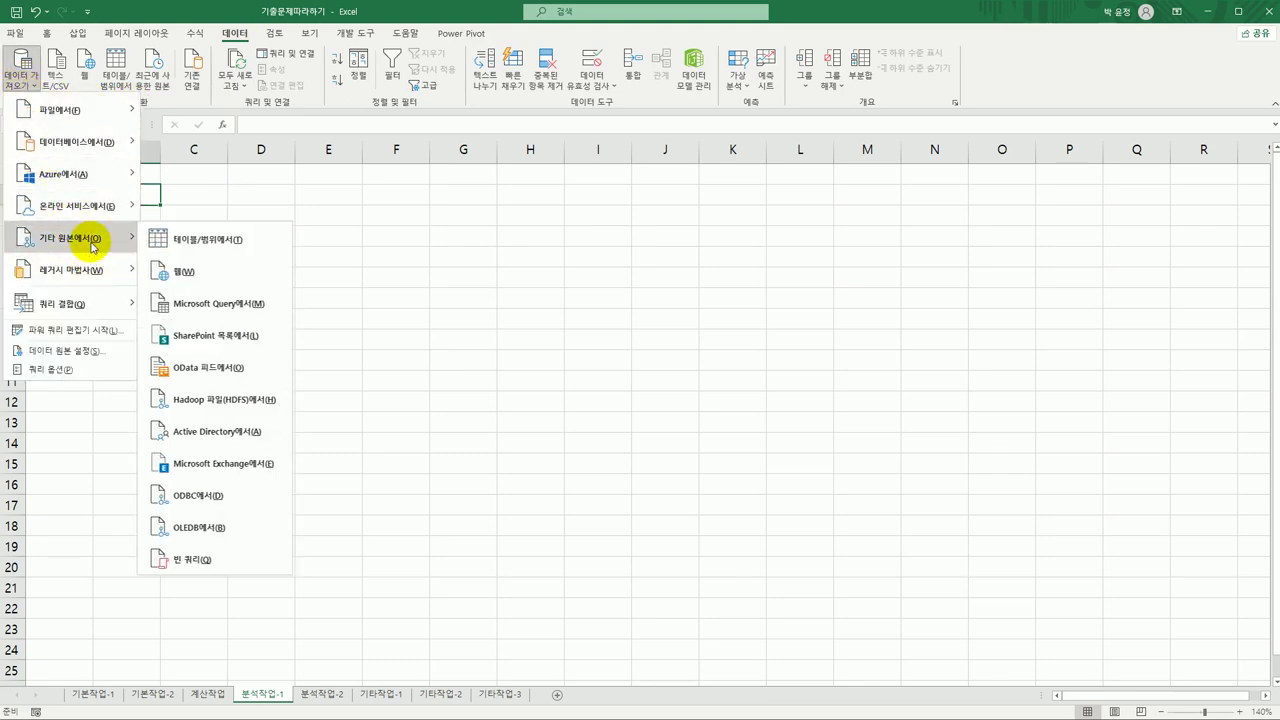
click(215, 310)
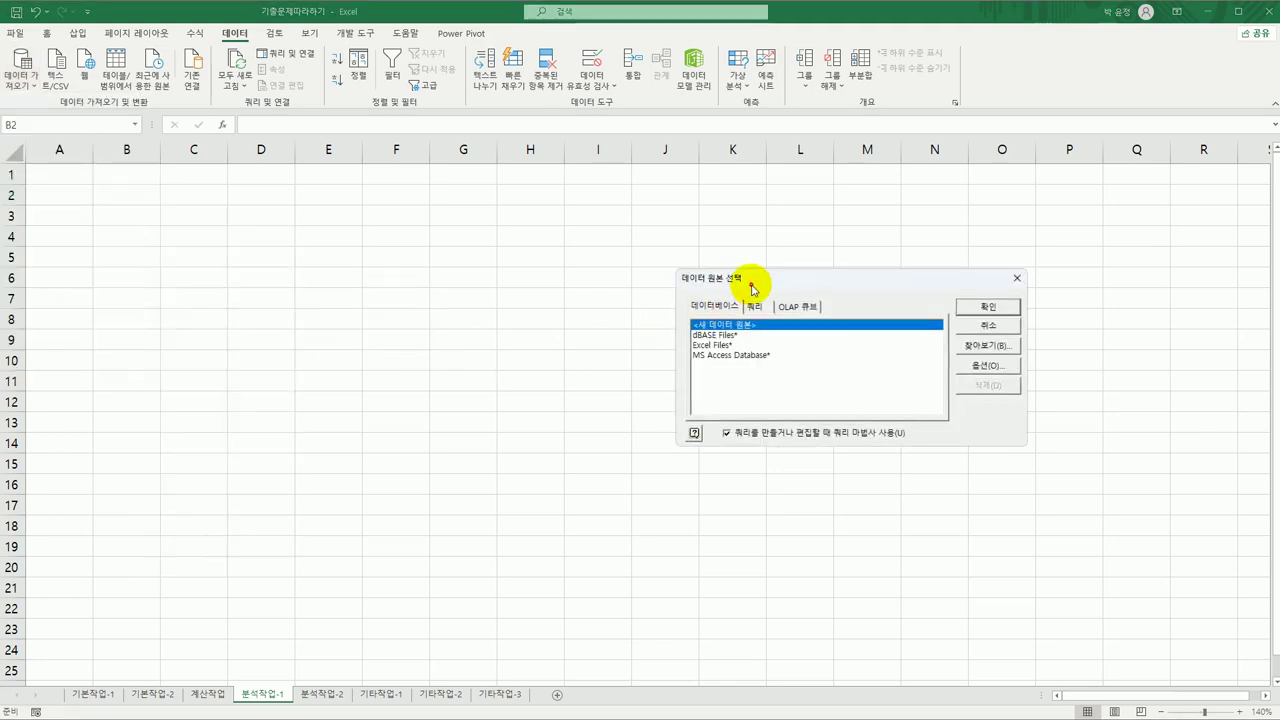
Choose MS Access Database* as the data source and connect to the 편의점.accdb database
drag(751, 277, 558, 236)
click(555, 314)
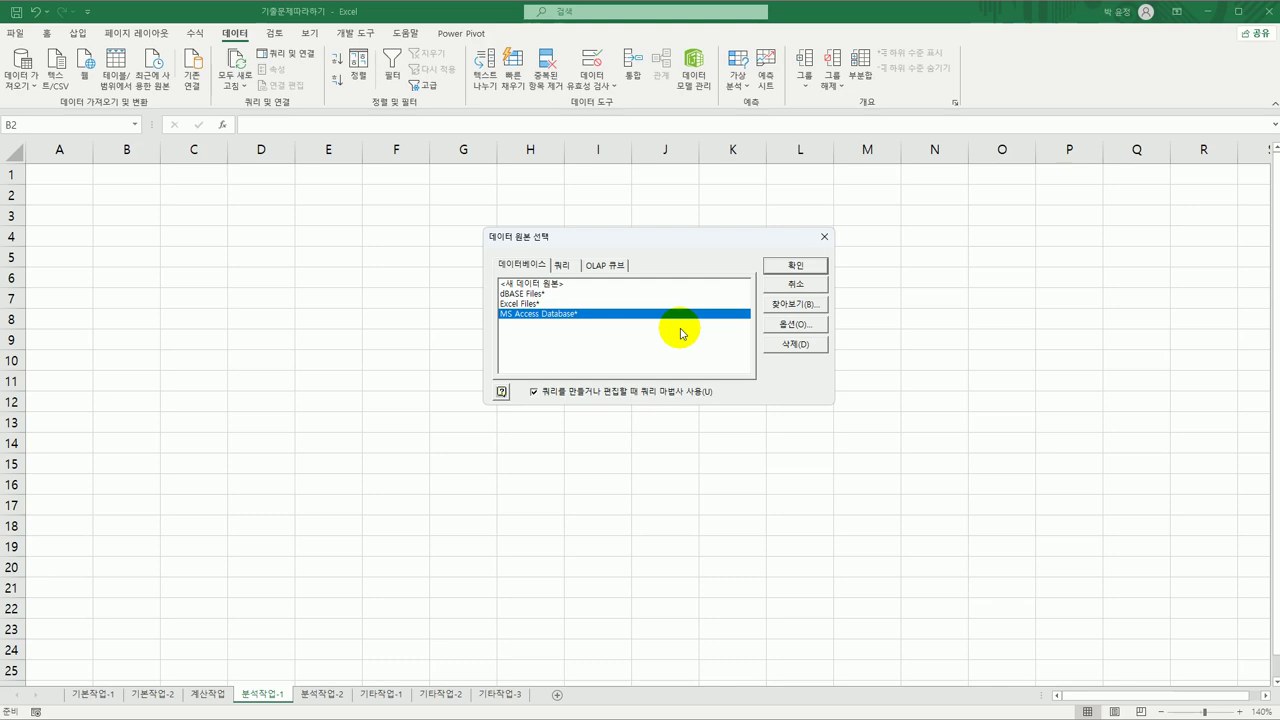
click(790, 266)
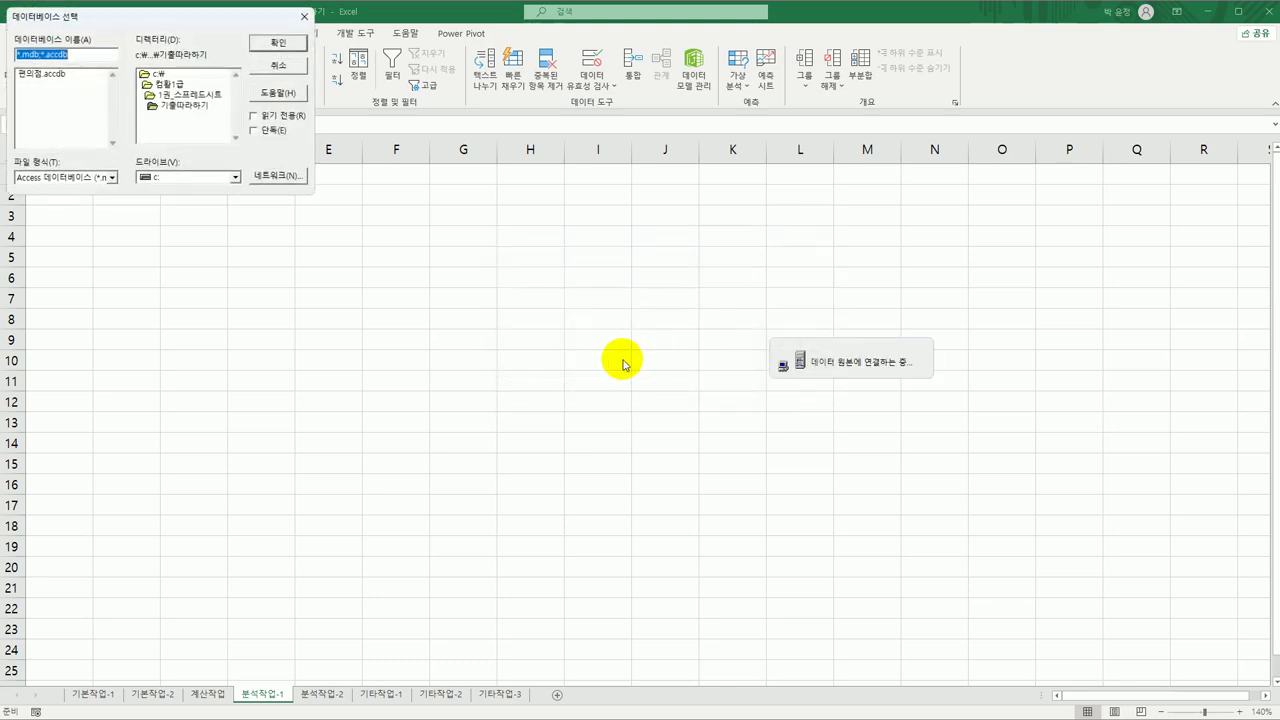
drag(190, 19, 616, 254)
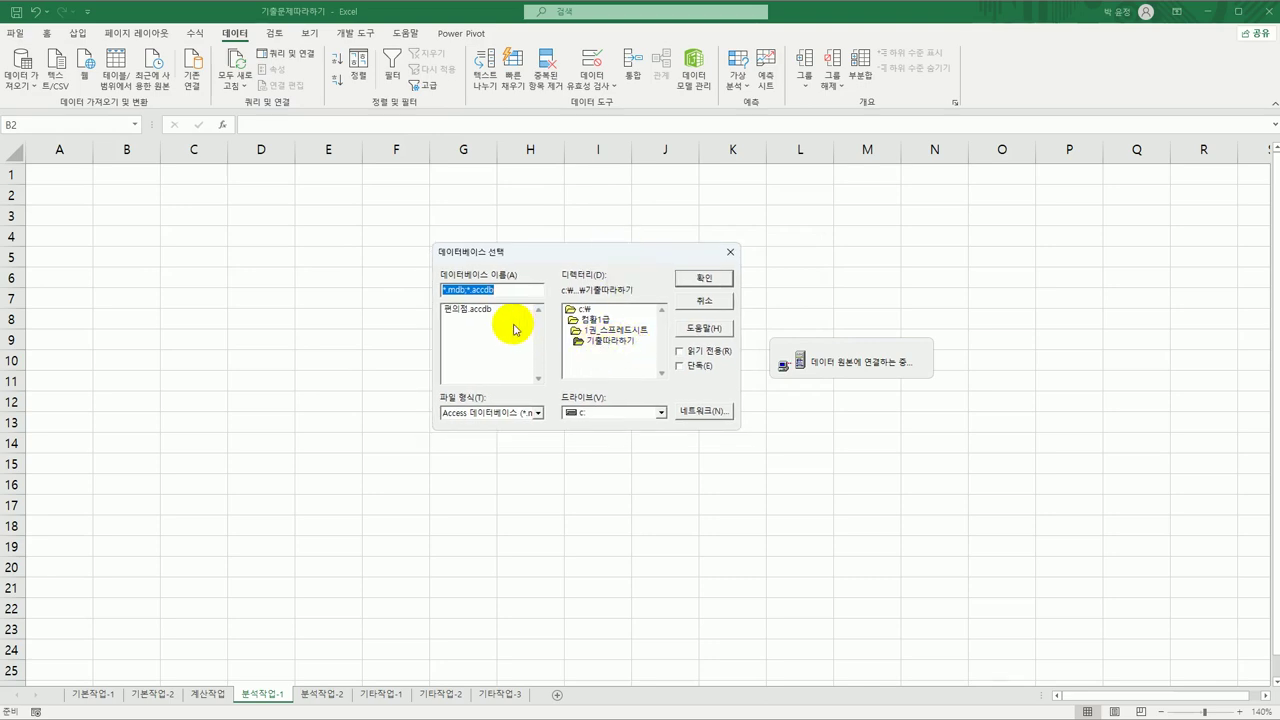
click(480, 310)
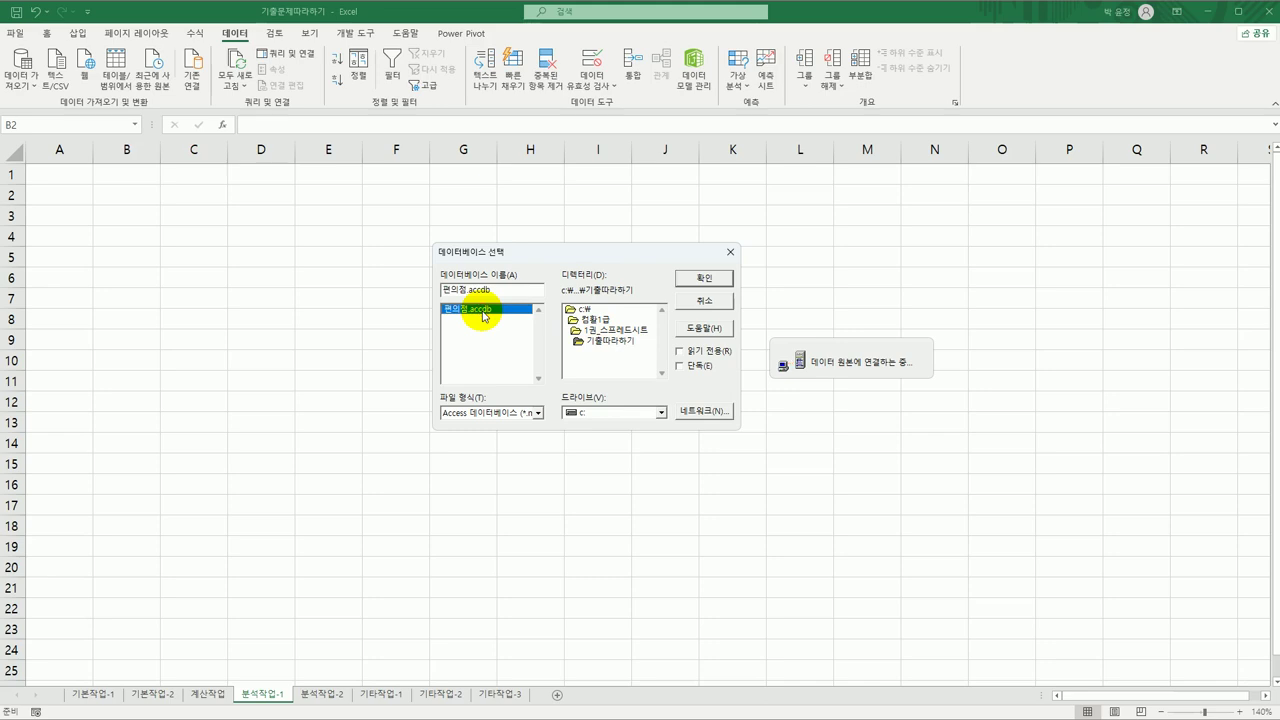
click(690, 280)
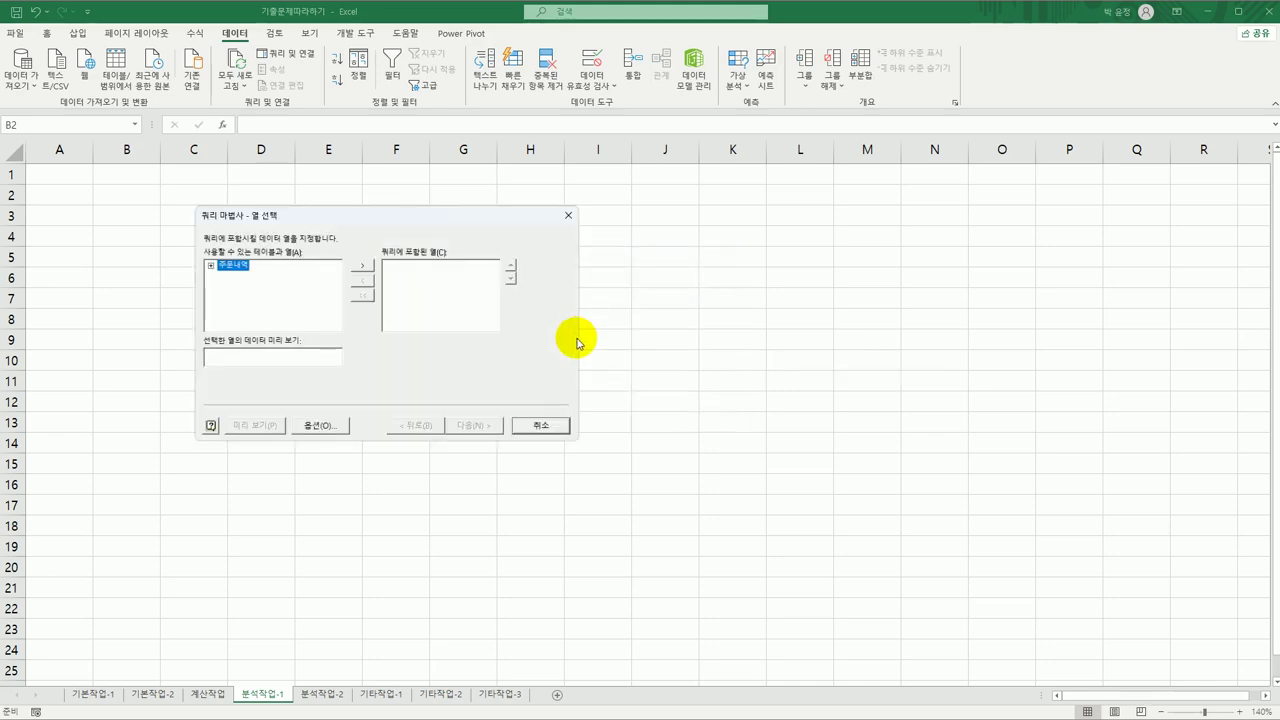
Expand the 주문내역 table and add its 주문일자 column to the query
double_click(236, 266)
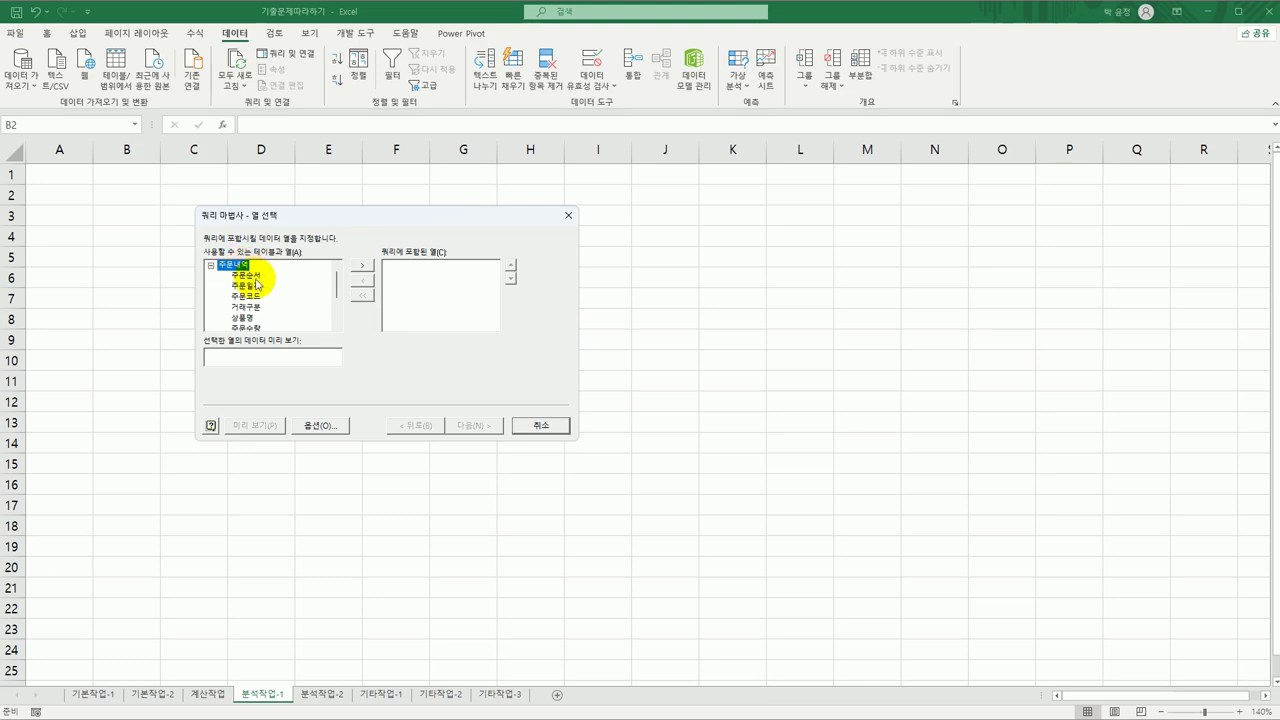
click(256, 287)
double_click(257, 287)
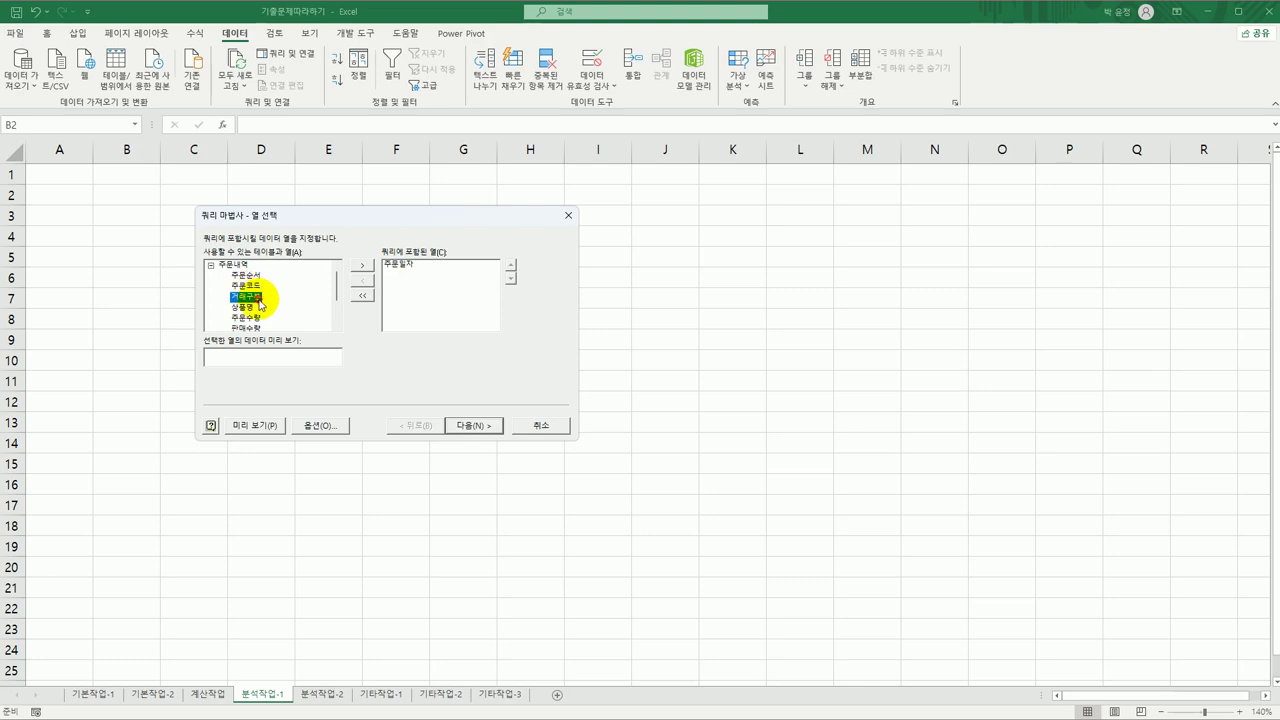
Add the 거래구분, 가격 and 포인트 columns to the query and accept the column selection
double_click(257, 295)
double_click(241, 329)
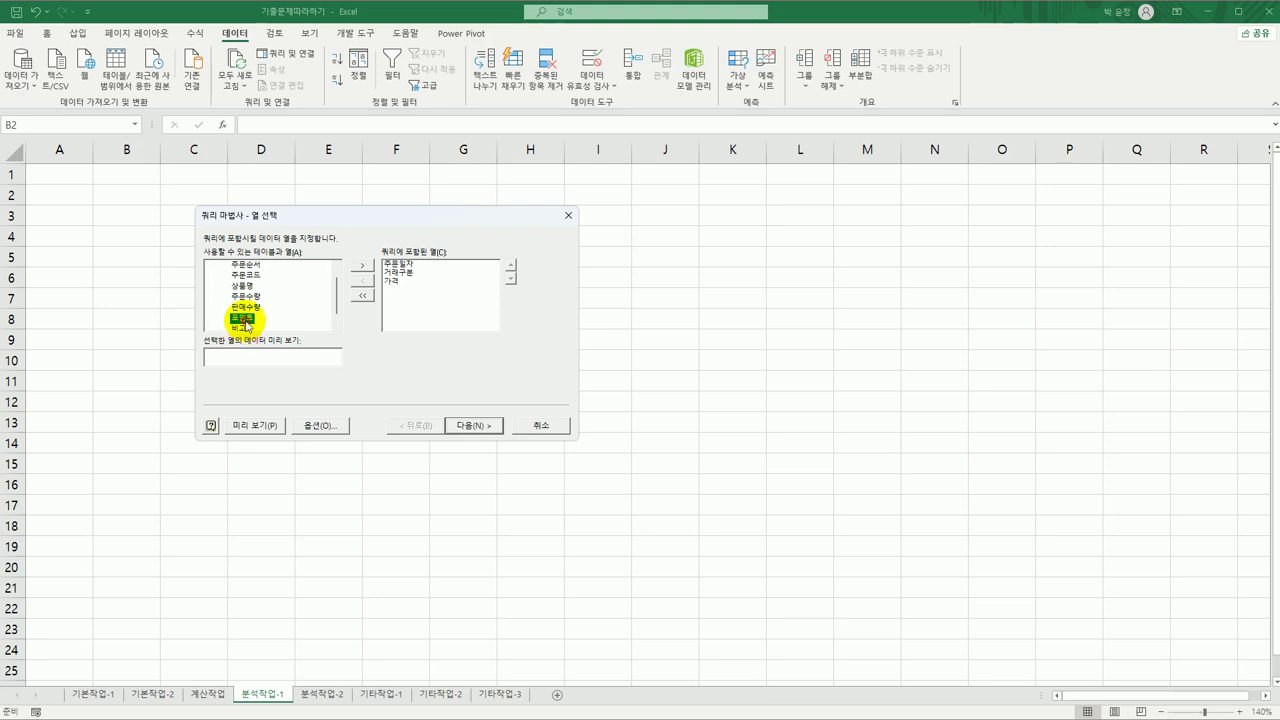
double_click(245, 319)
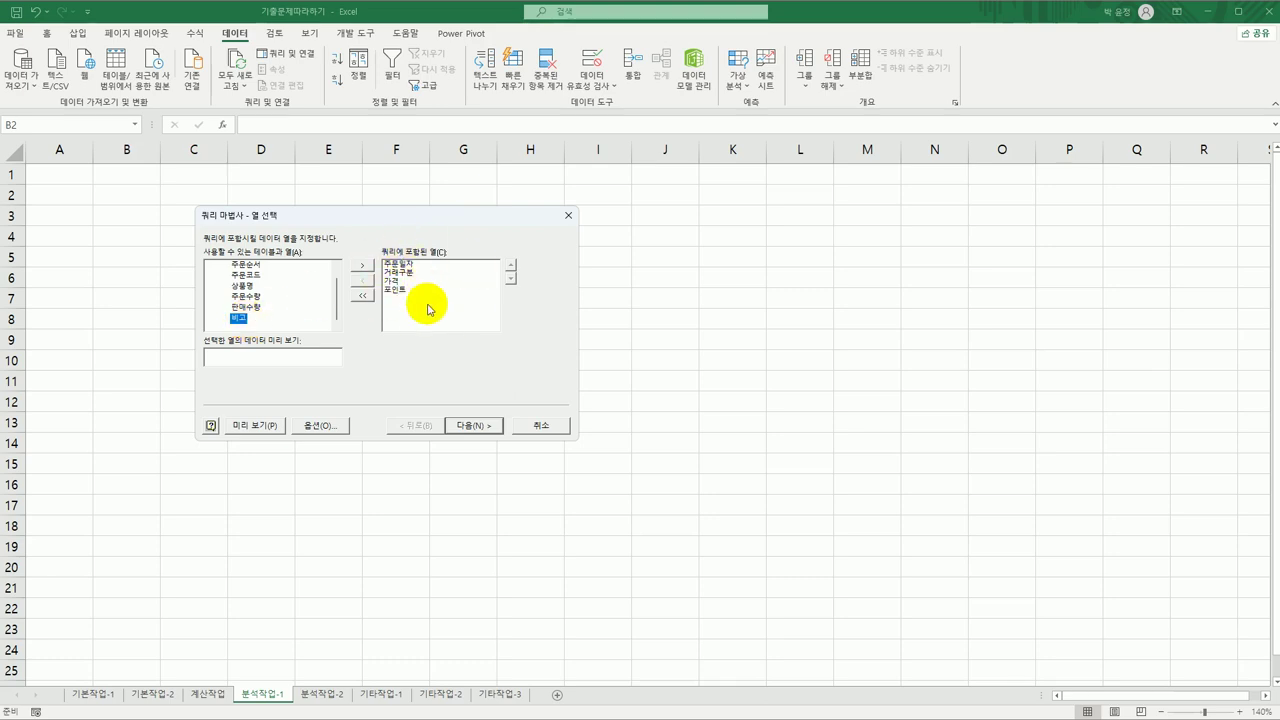
click(466, 424)
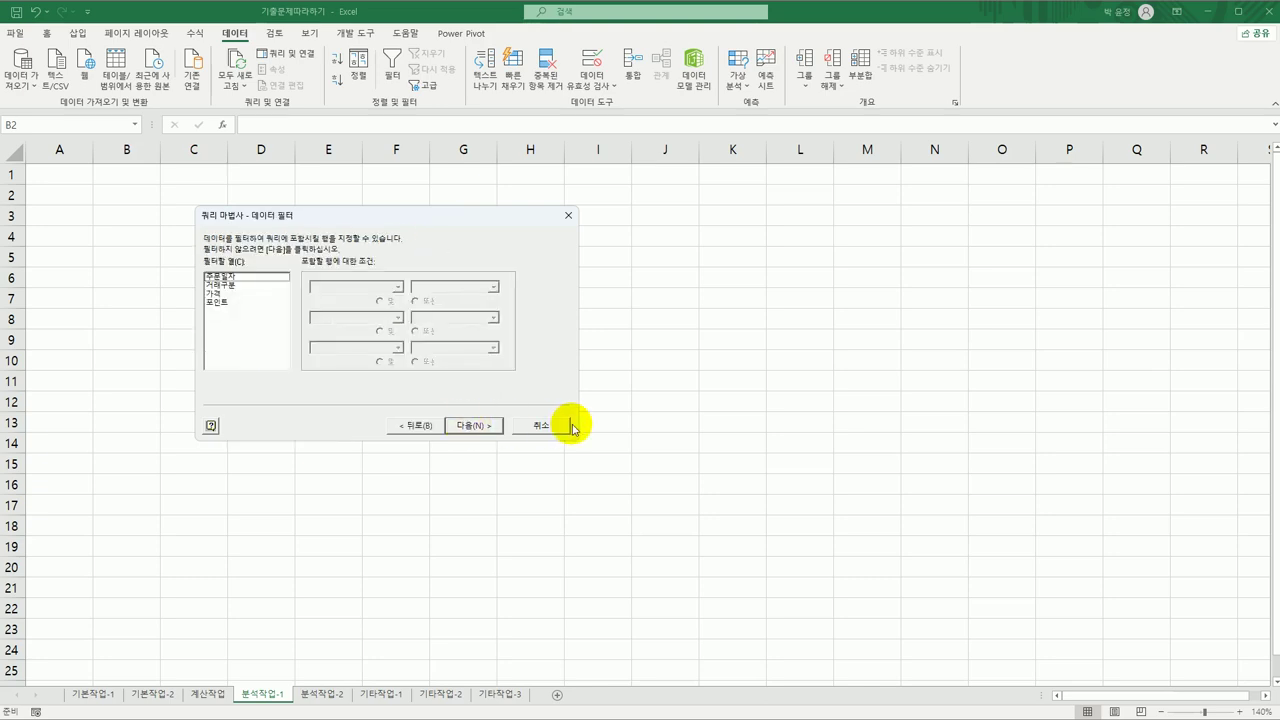
Finish the query without filtering or sorting and import it as a PivotTable report at cell B2 of the existing worksheet
click(489, 431)
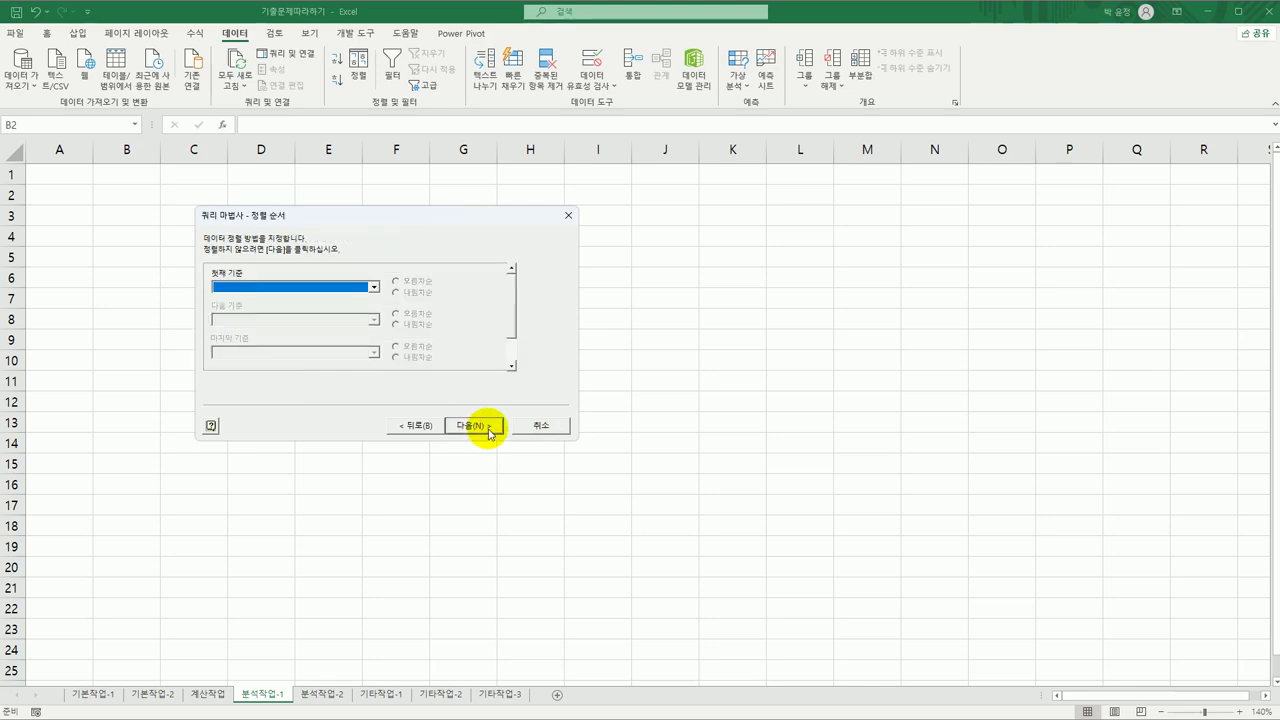
click(489, 431)
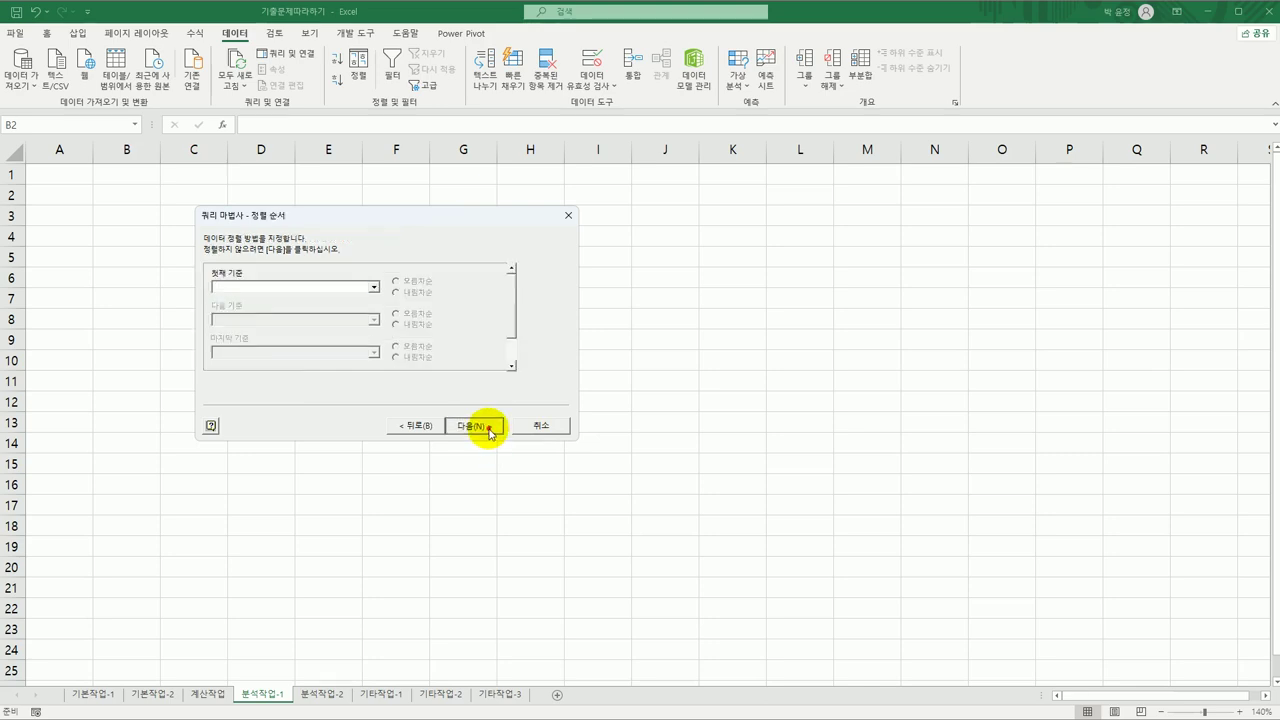
click(489, 430)
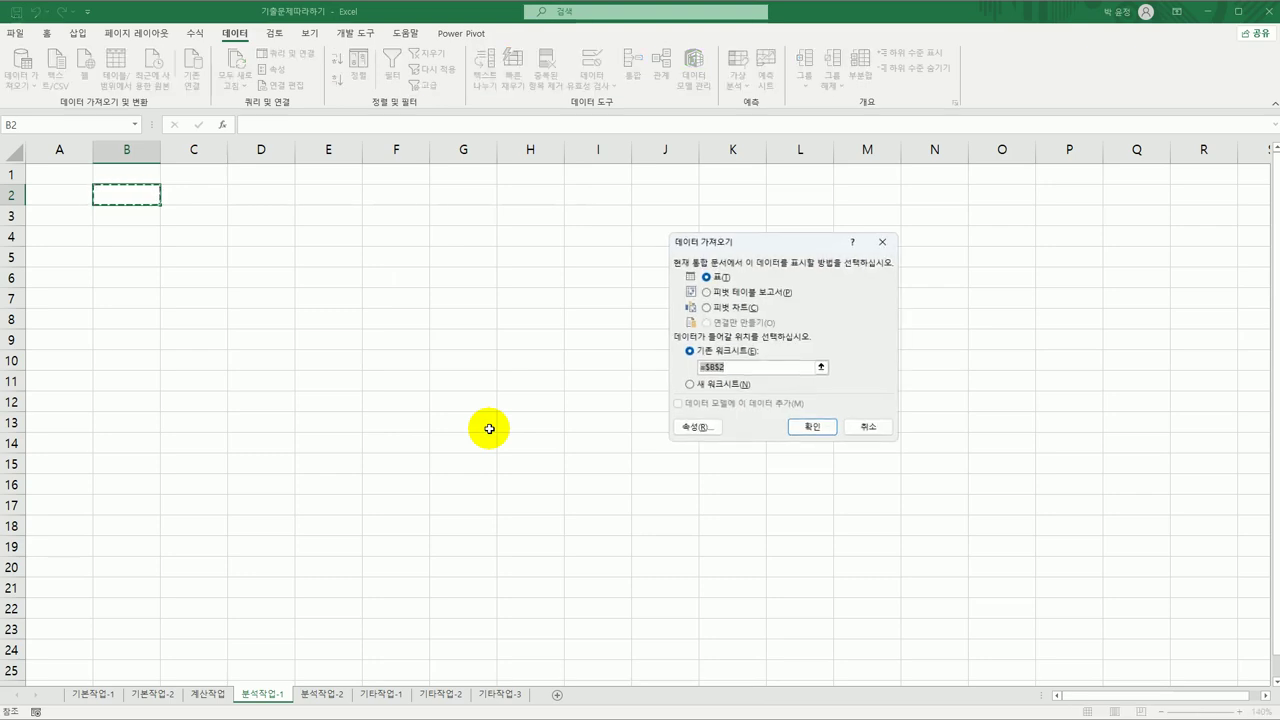
click(734, 297)
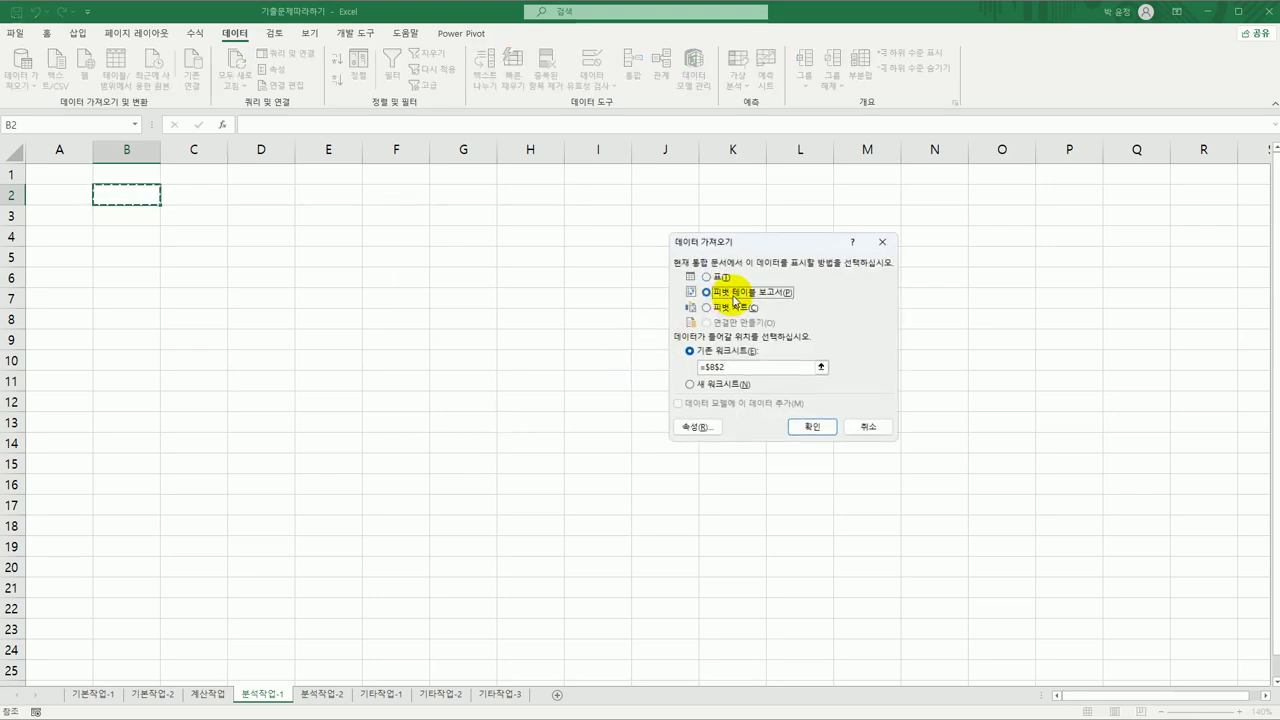
click(812, 429)
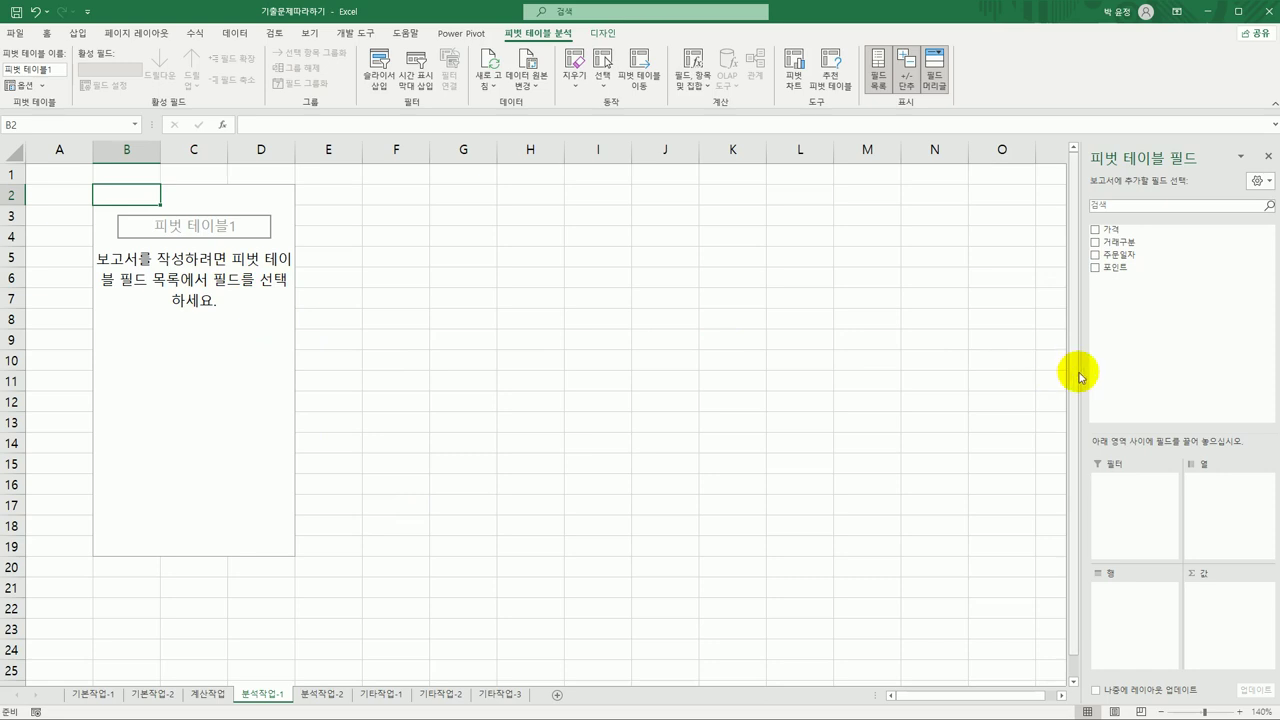
Place 주문일자 and 거래구분 as pivot table row fields, and 가격 and 포인트 as value fields
drag(1077, 371, 1046, 372)
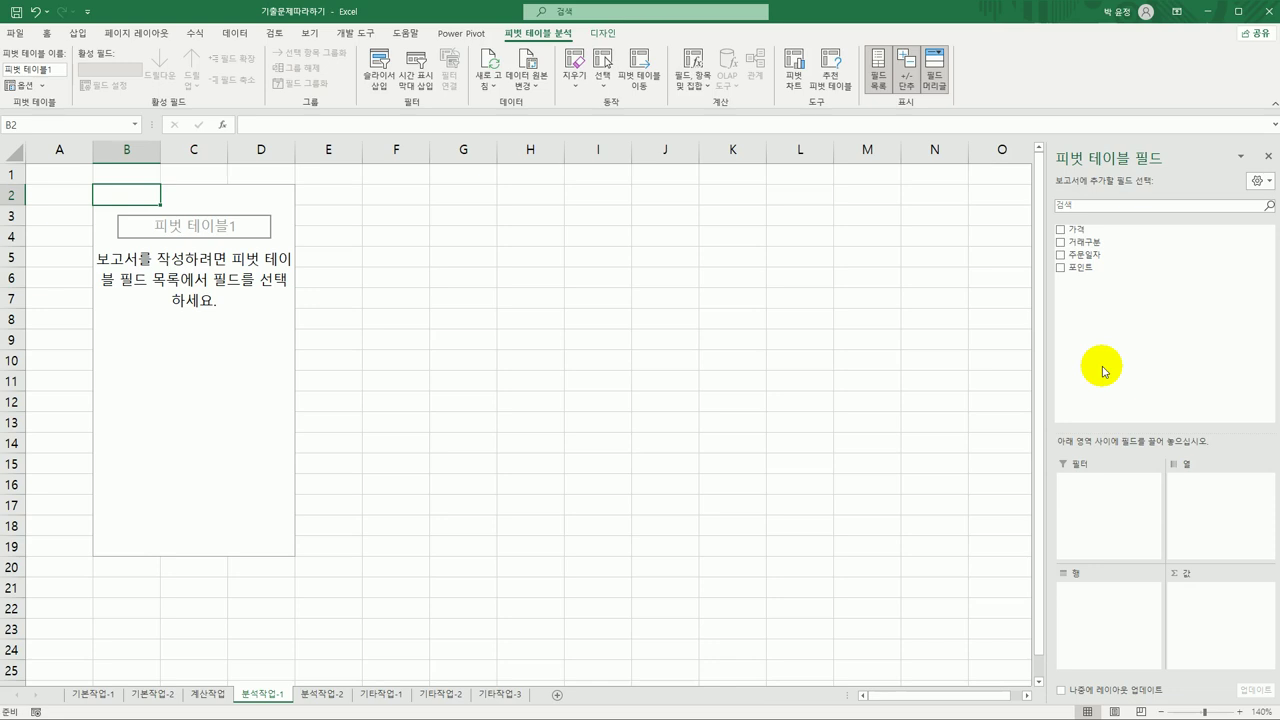
drag(1100, 254, 1097, 621)
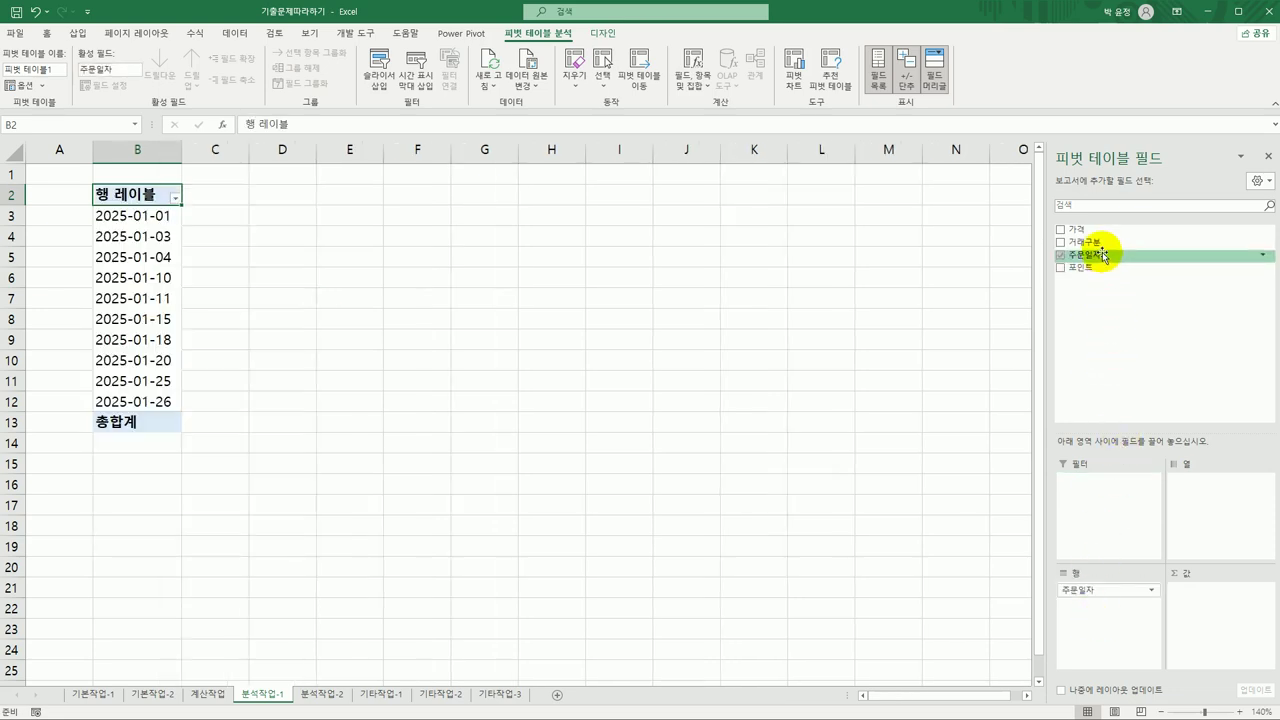
drag(1105, 243, 1084, 642)
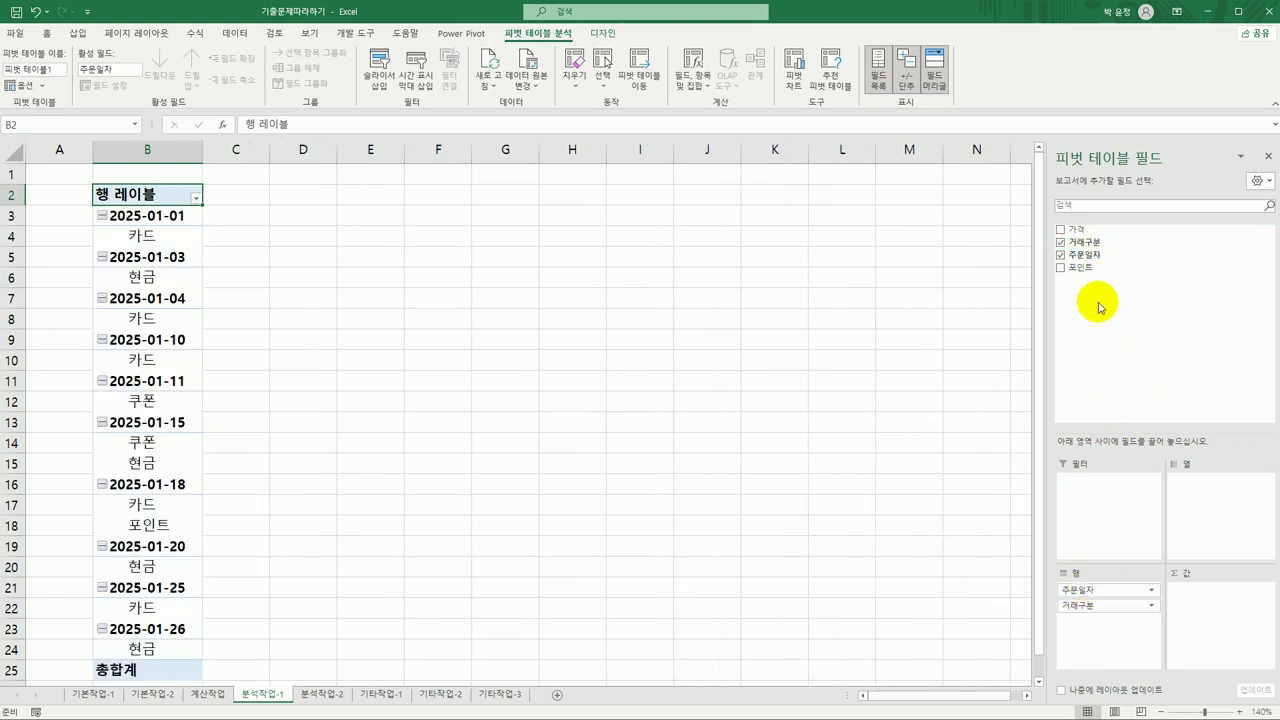
drag(1075, 229, 1208, 608)
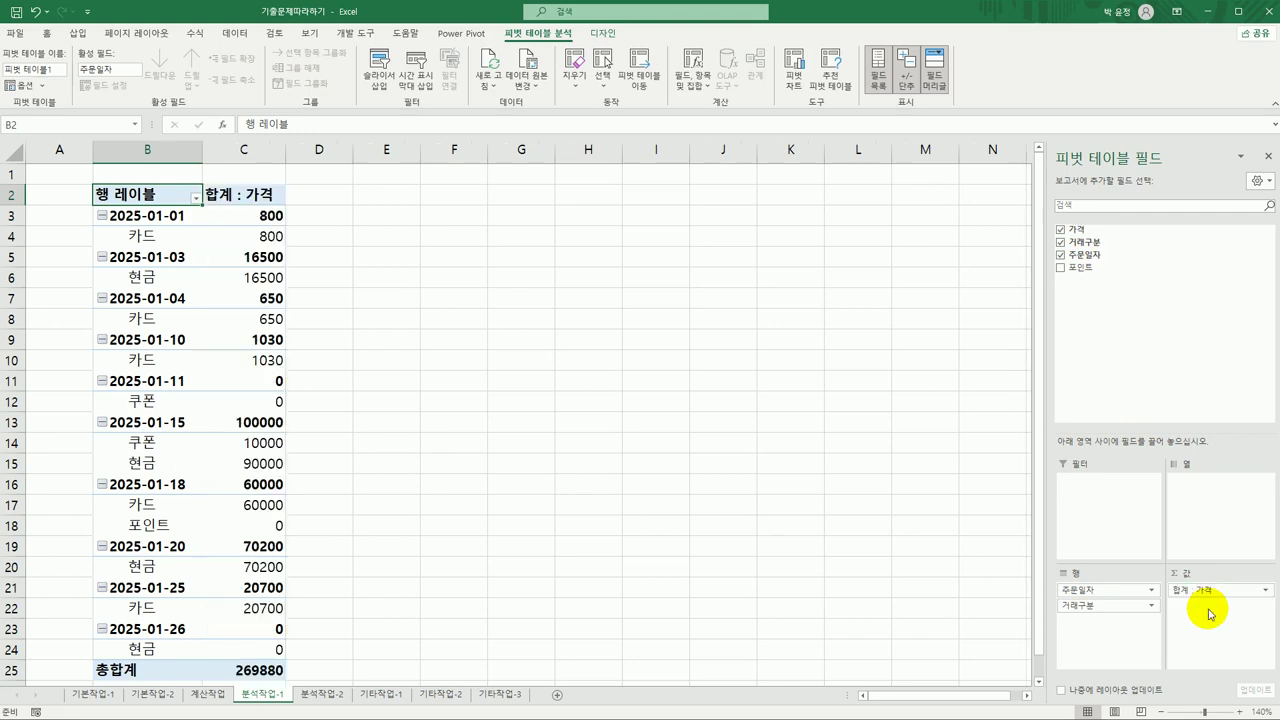
drag(1081, 272, 1200, 630)
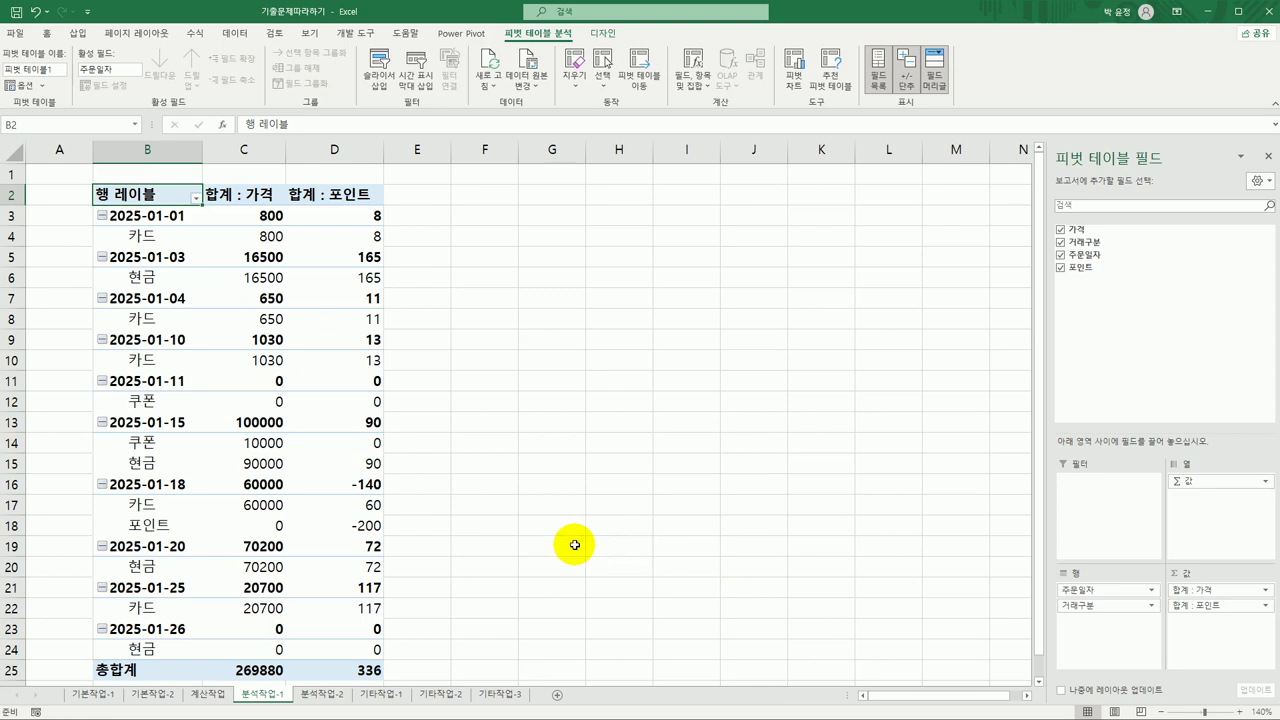
Change the pivot table's report layout to outline form (개요 형식으로 표시)
click(603, 34)
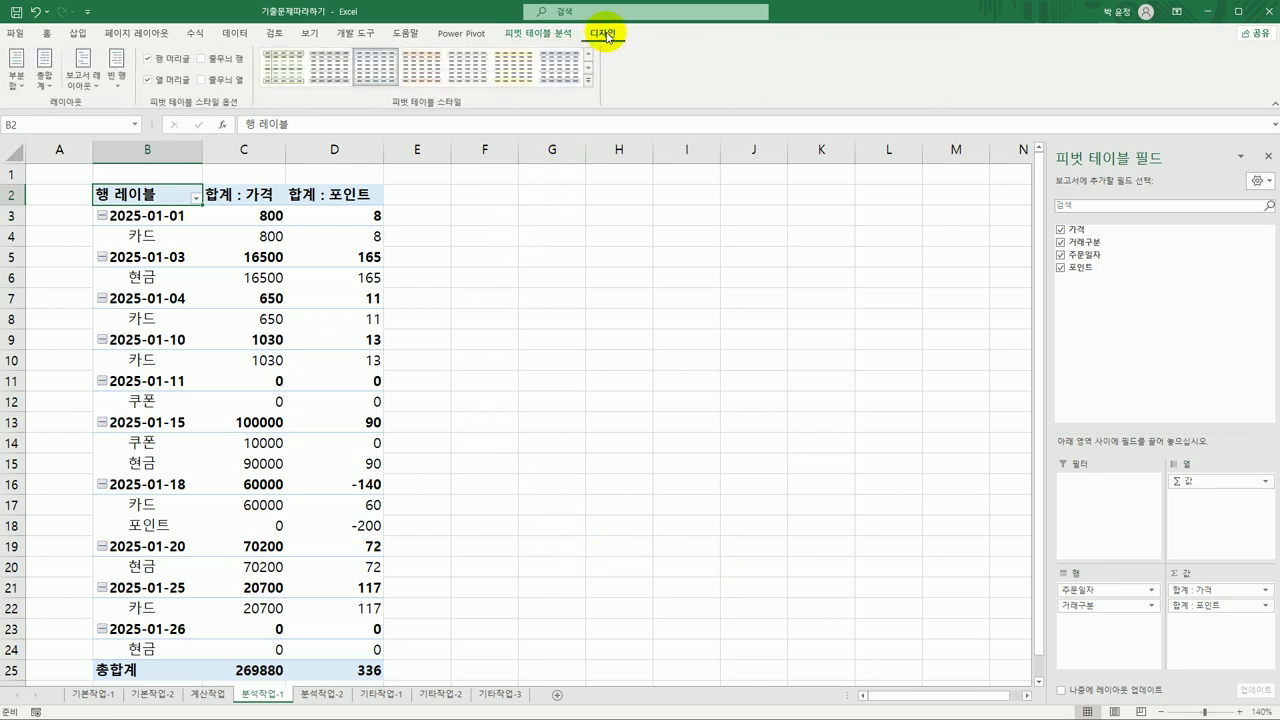
click(81, 78)
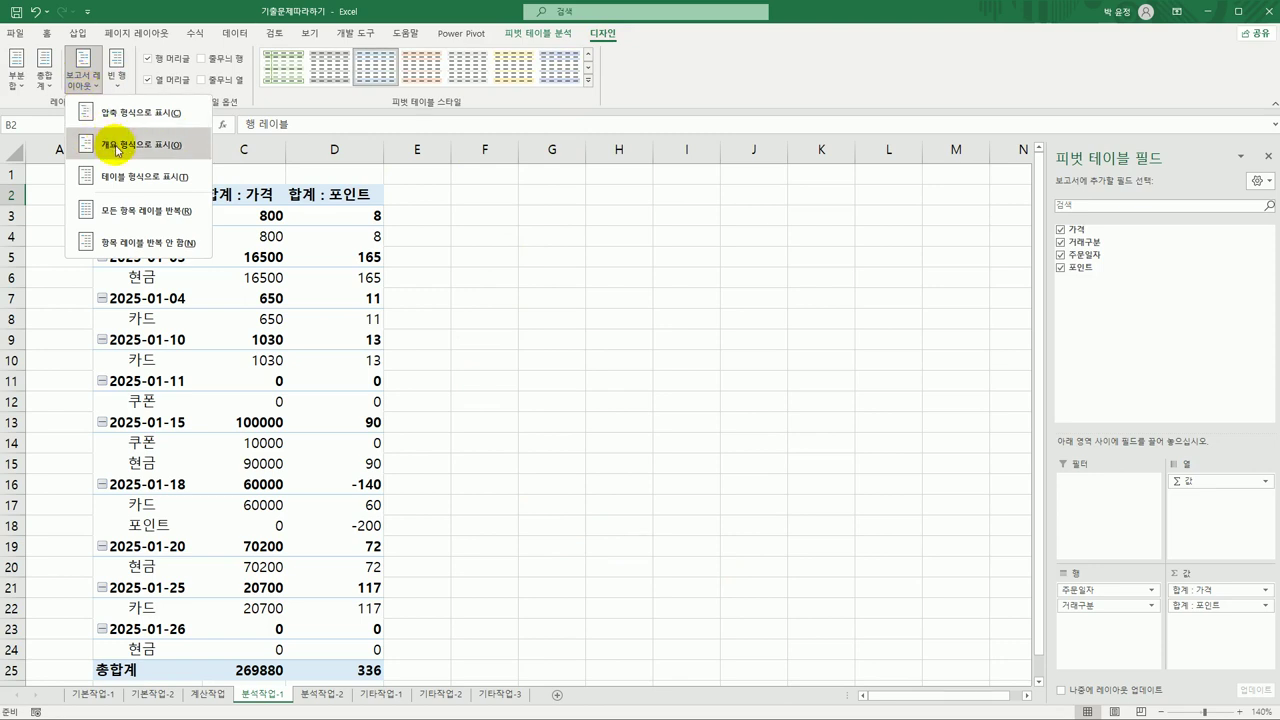
click(119, 148)
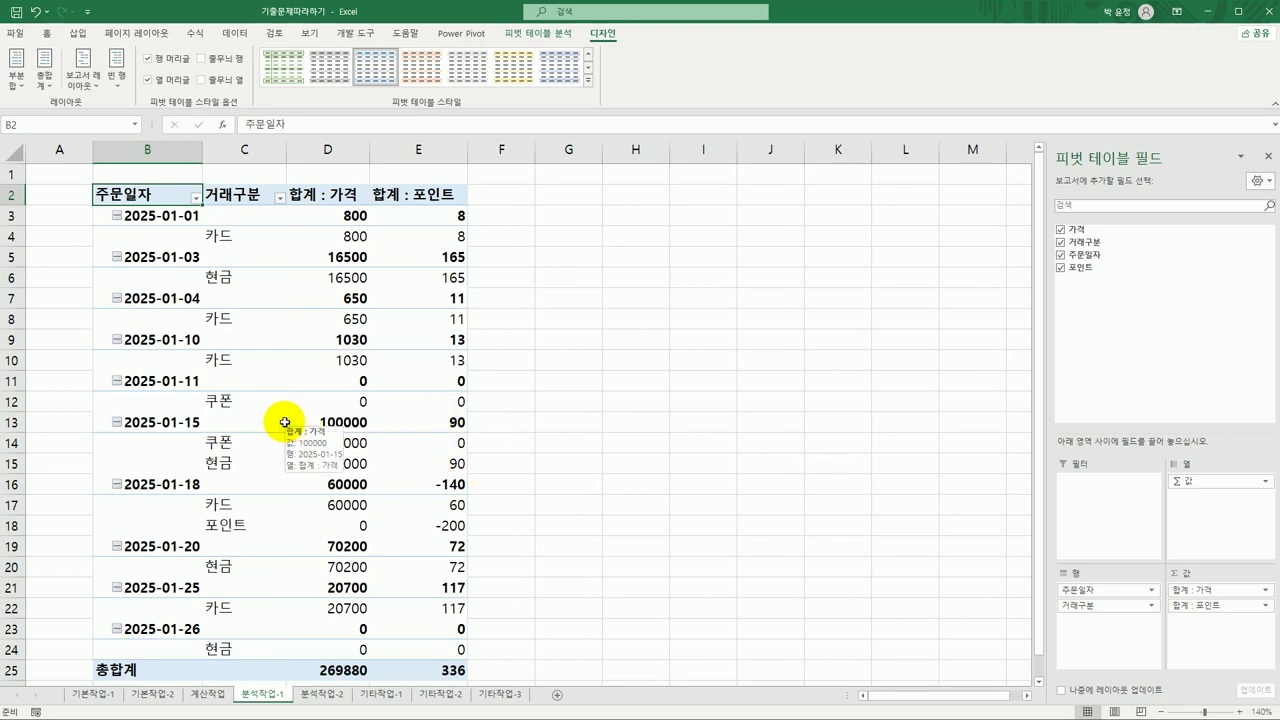
Group the 주문일자 dates by day in 10-day intervals and autofit column B to the date ranges
click(161, 216)
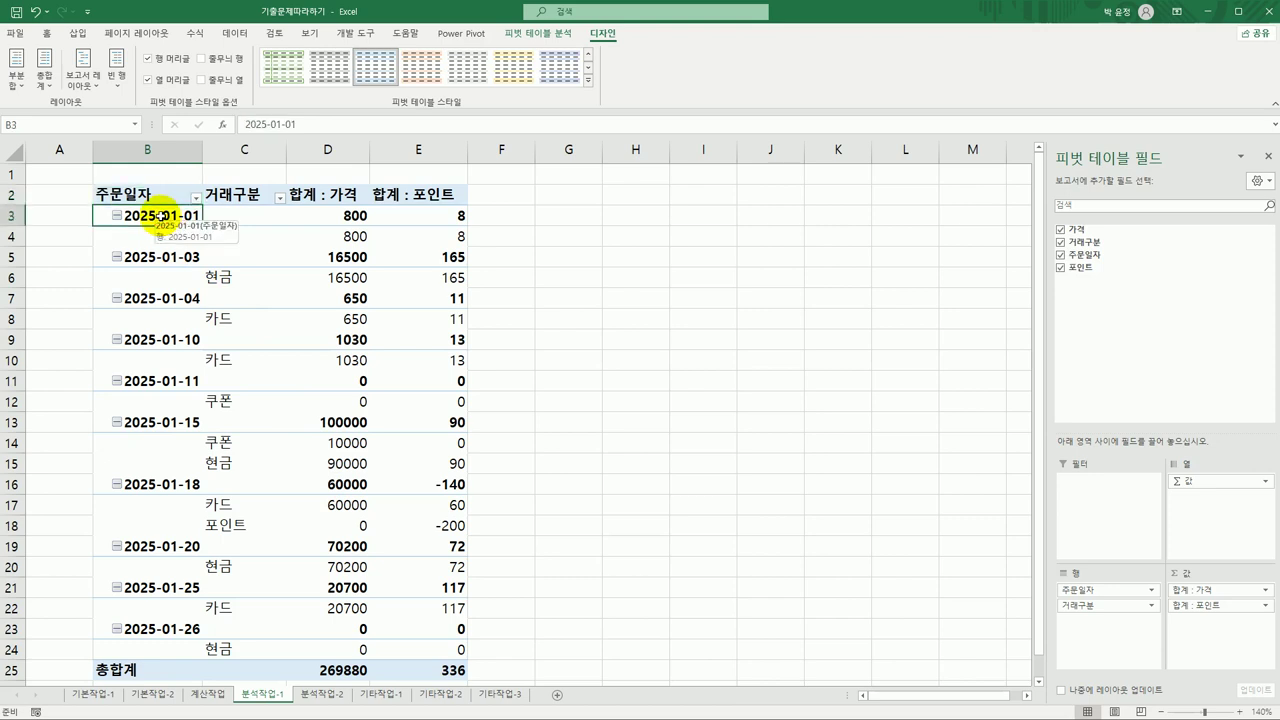
right_click(161, 216)
click(230, 365)
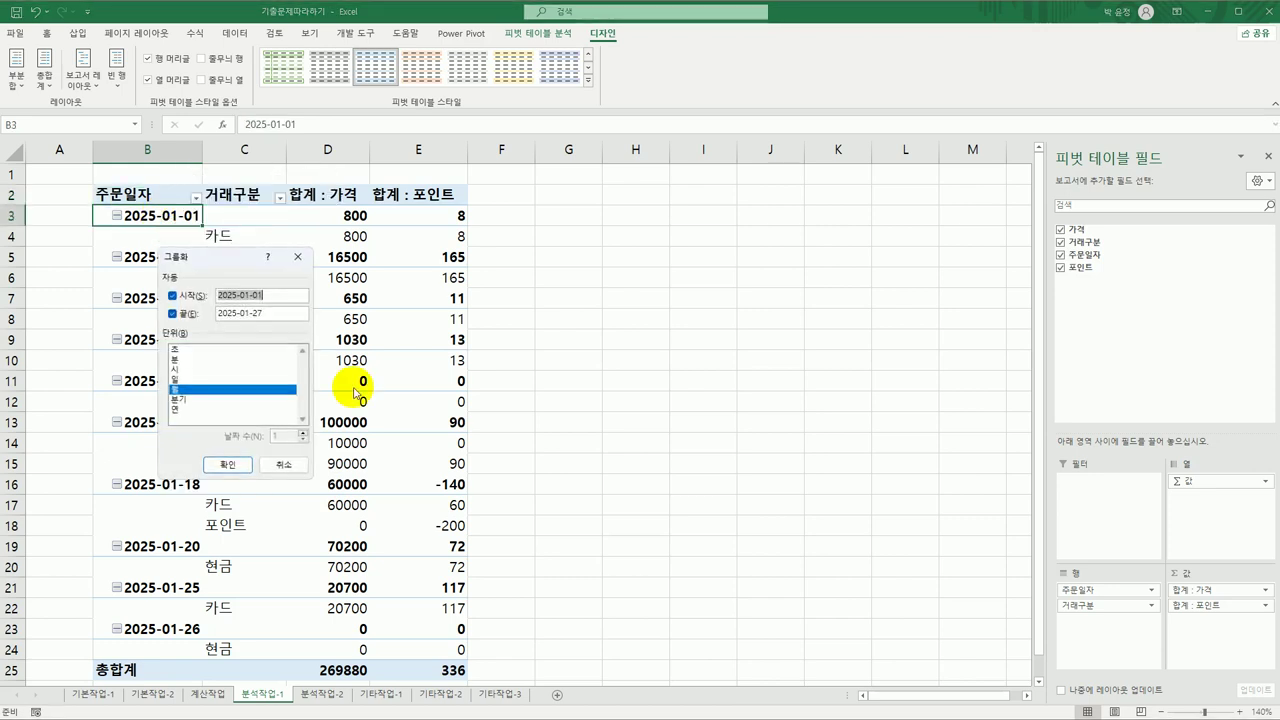
click(246, 392)
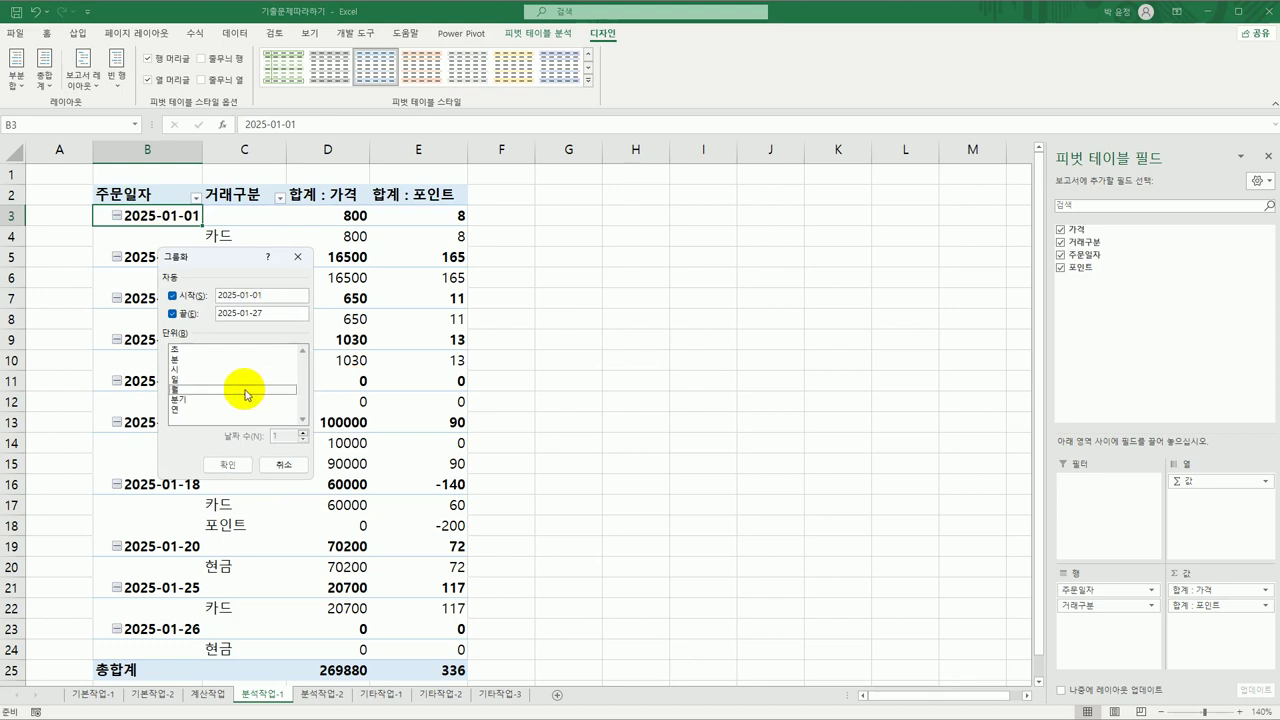
click(240, 379)
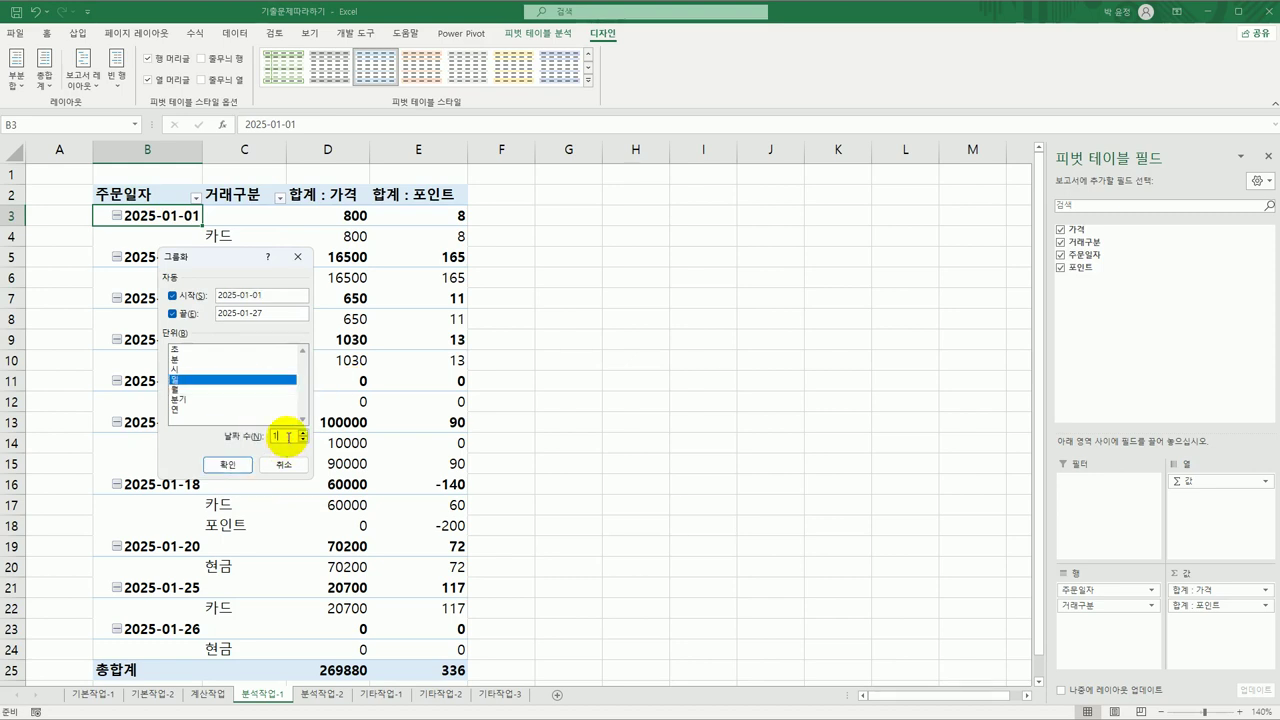
text(0)
click(240, 468)
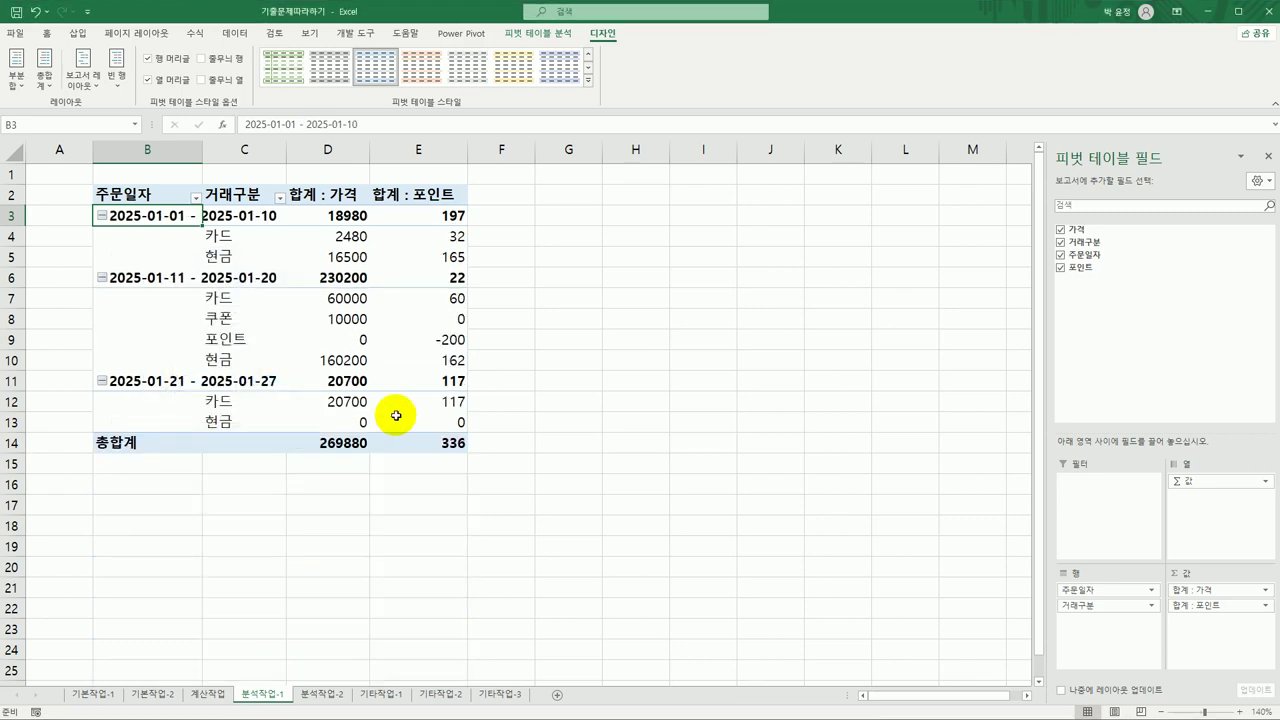
double_click(201, 157)
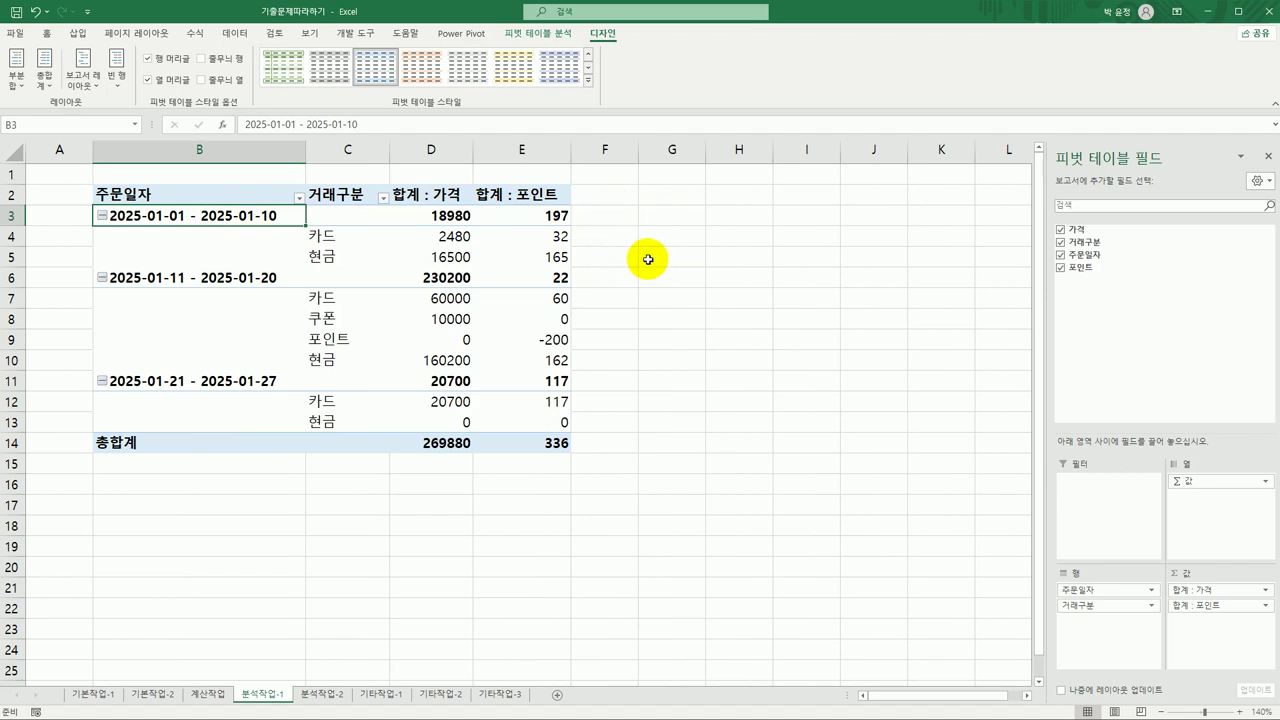
Insert a calculated field named 가격비율 with the formula =가격 into the pivot table
click(535, 197)
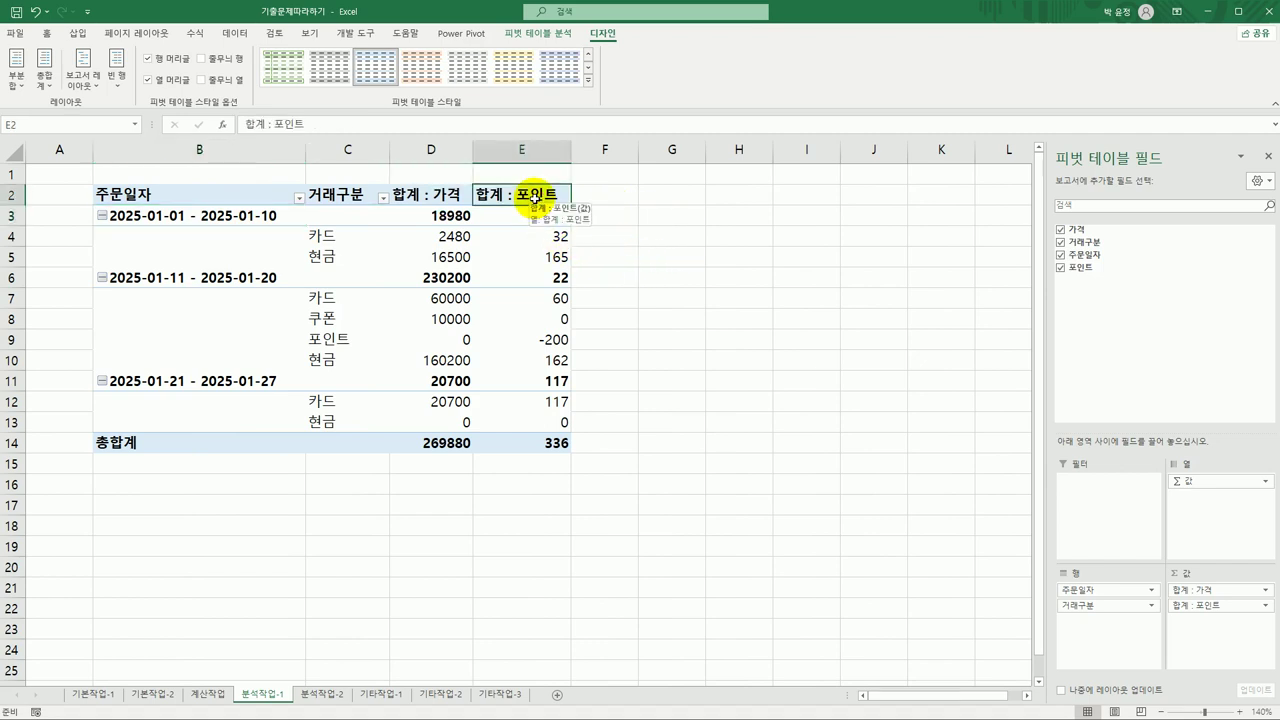
click(527, 36)
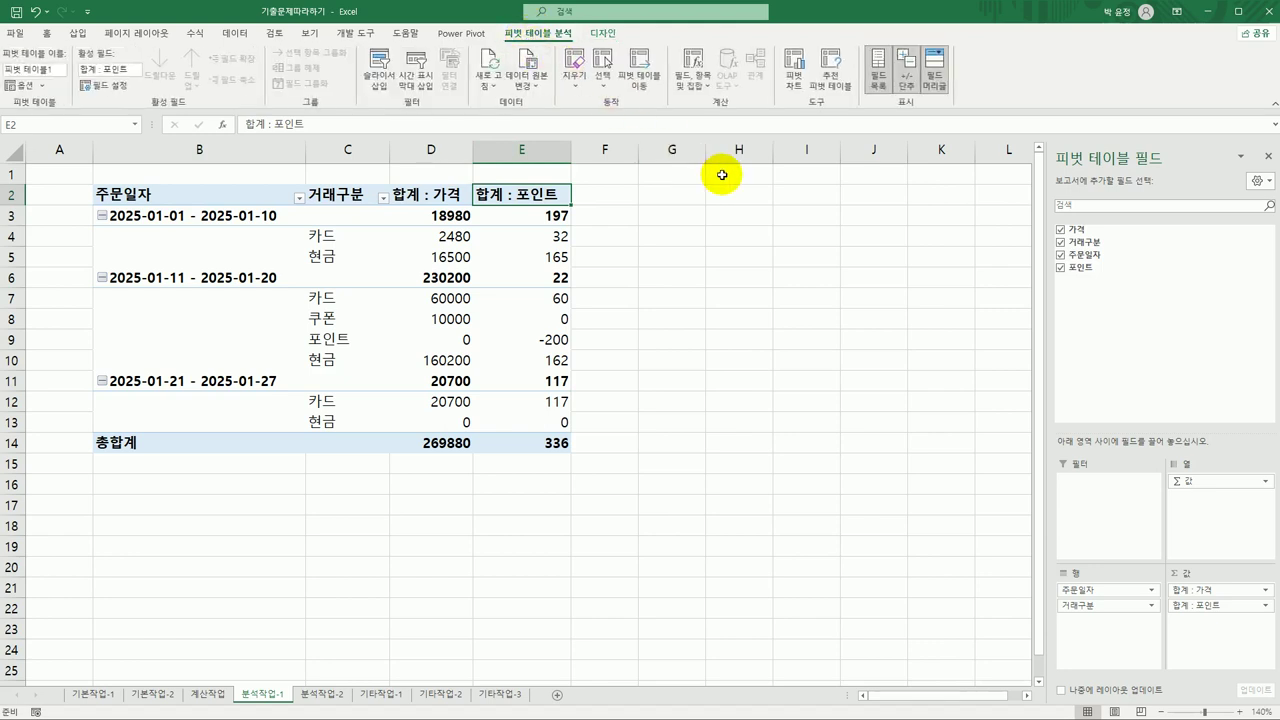
click(690, 92)
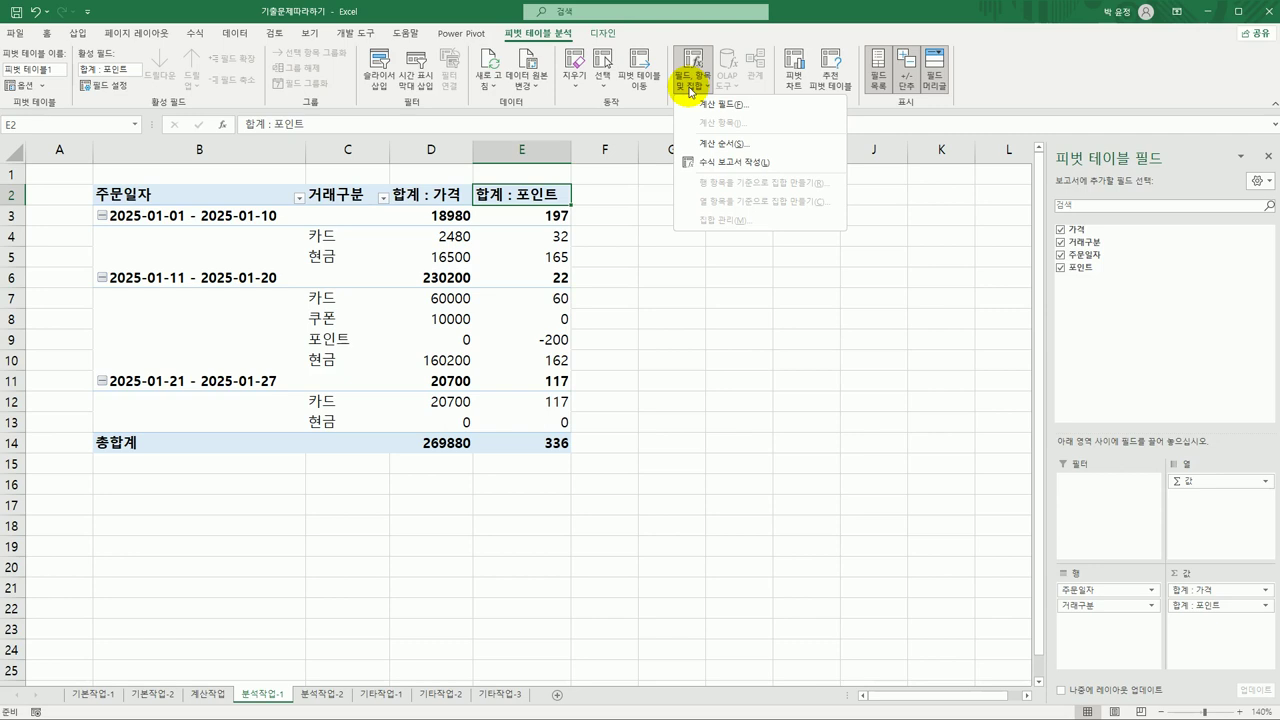
click(712, 104)
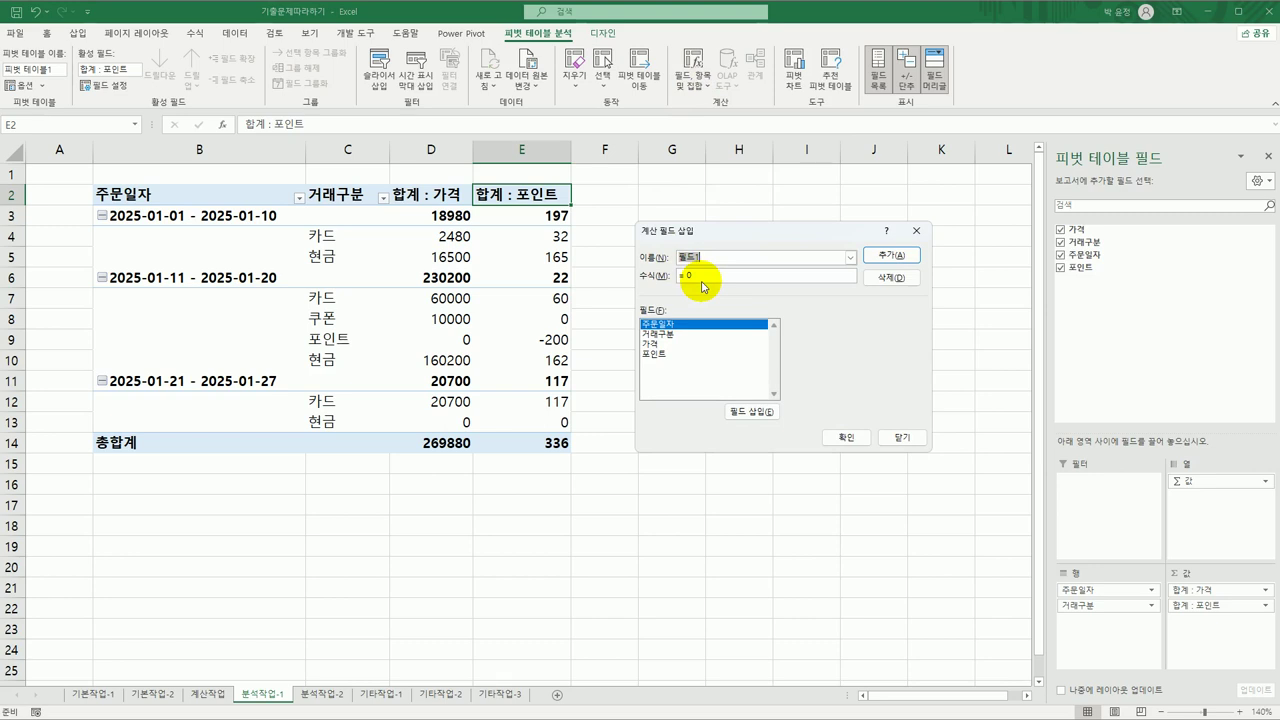
text(가격비율)
key(Tab)
double_click(660, 344)
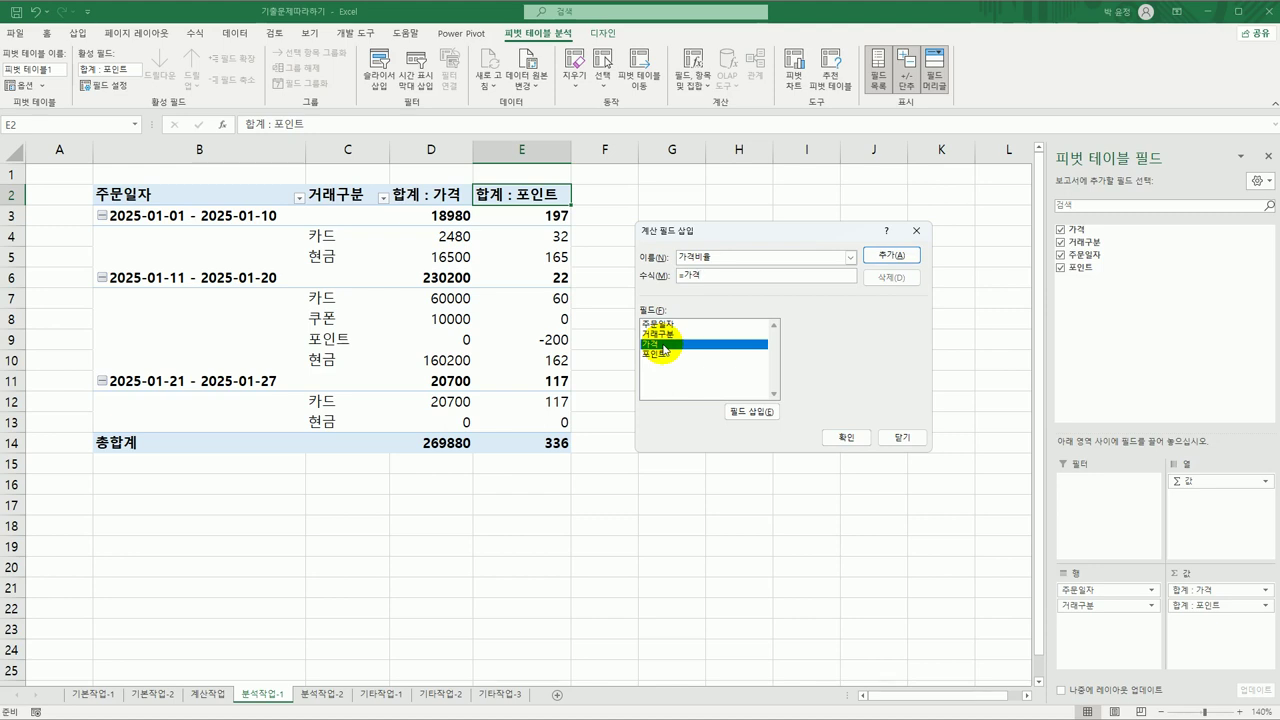
click(842, 437)
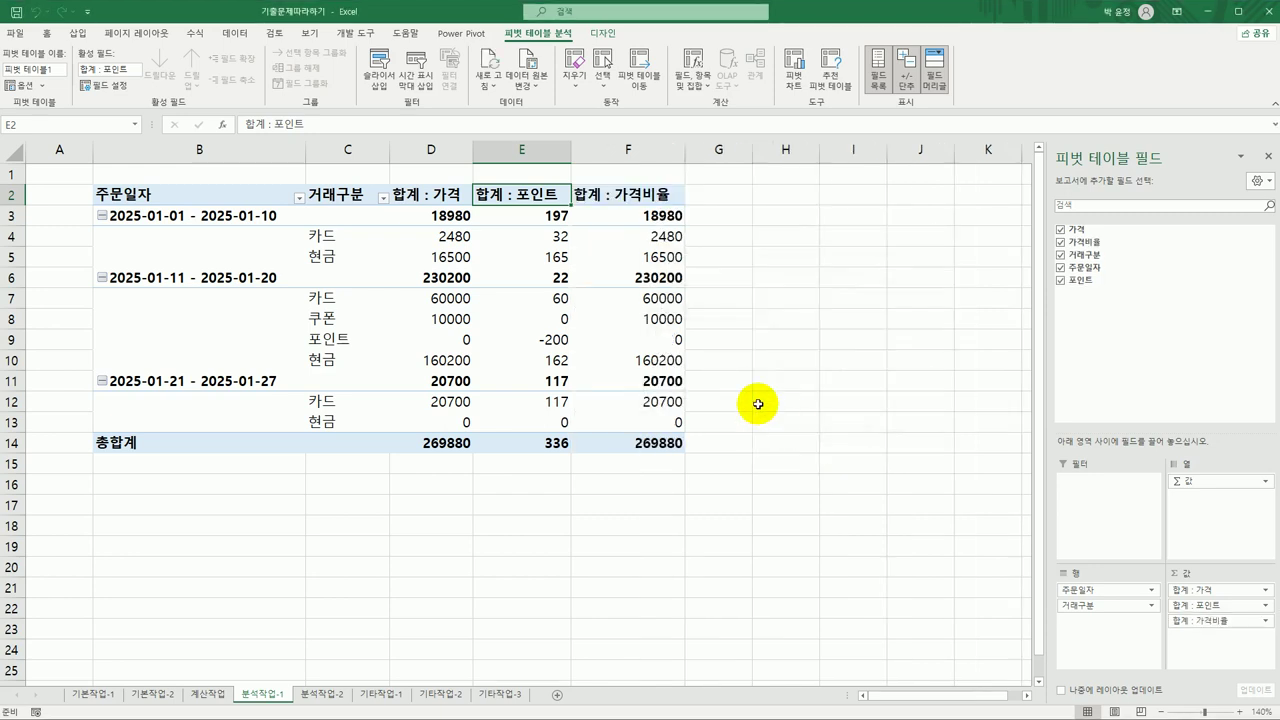
Show the 합계 : 가격비율 values as a percentage of the column total (열 합계 비율)
click(637, 193)
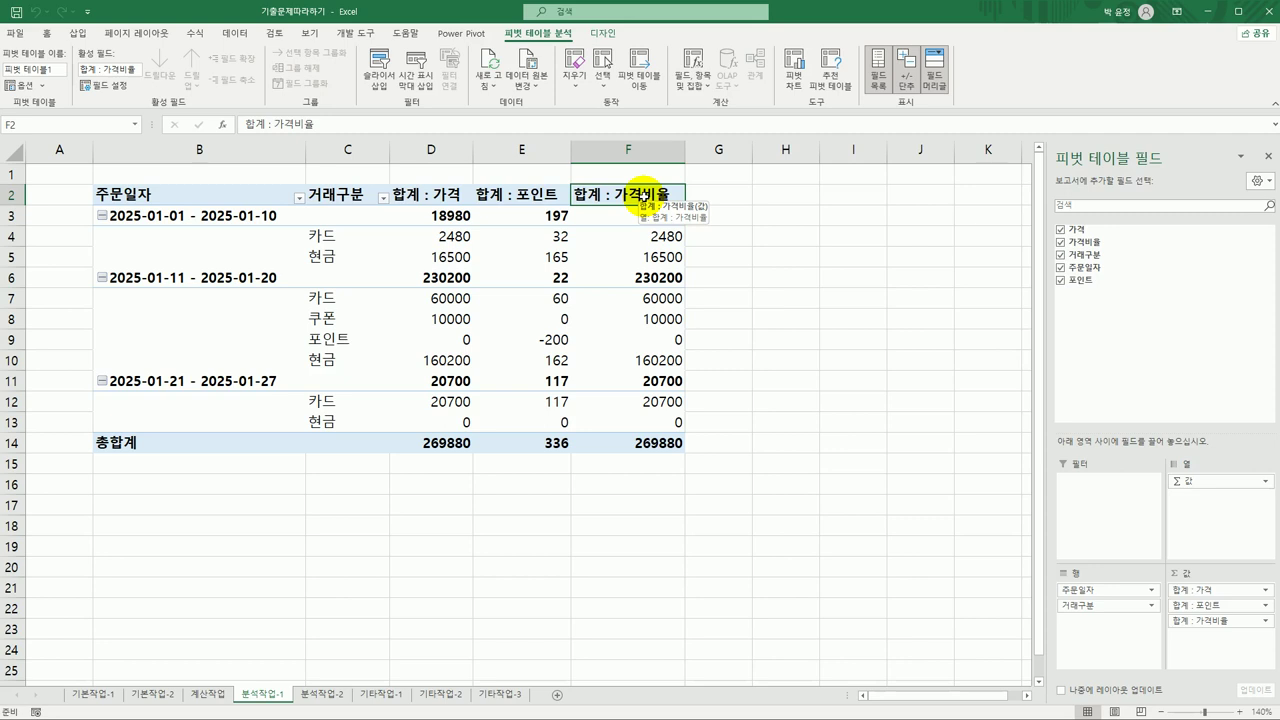
right_click(637, 193)
click(734, 381)
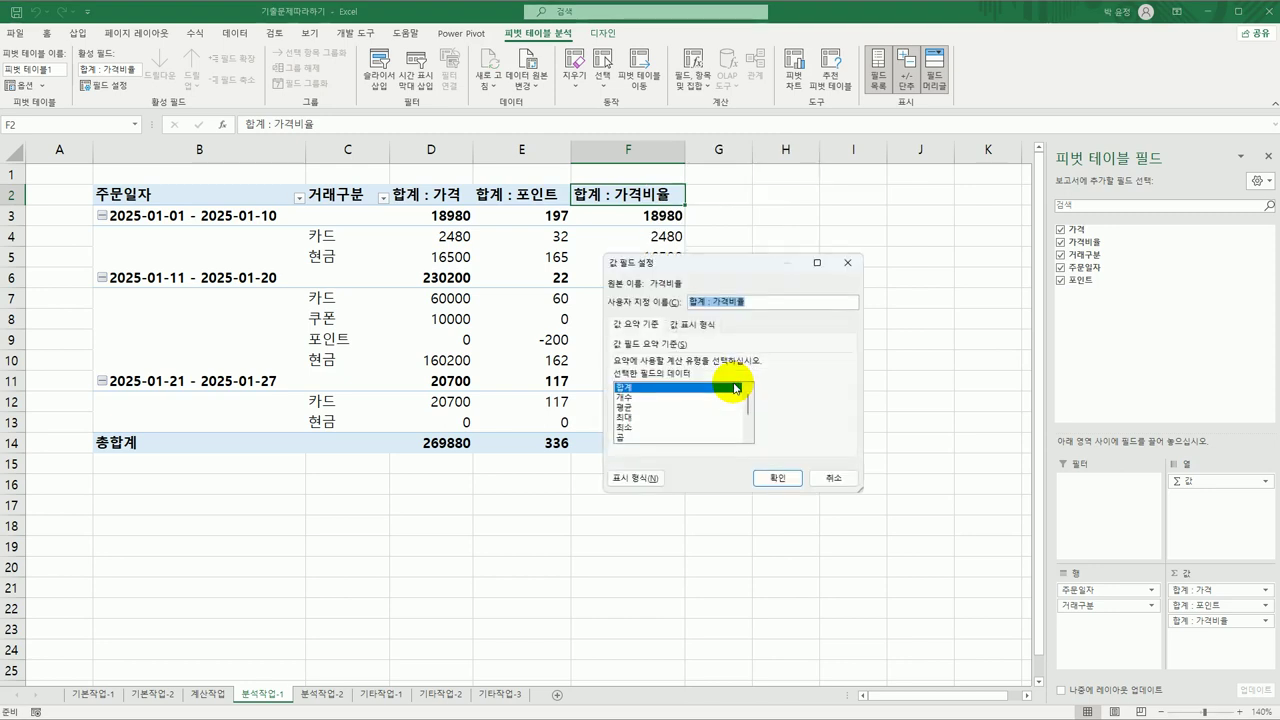
click(697, 326)
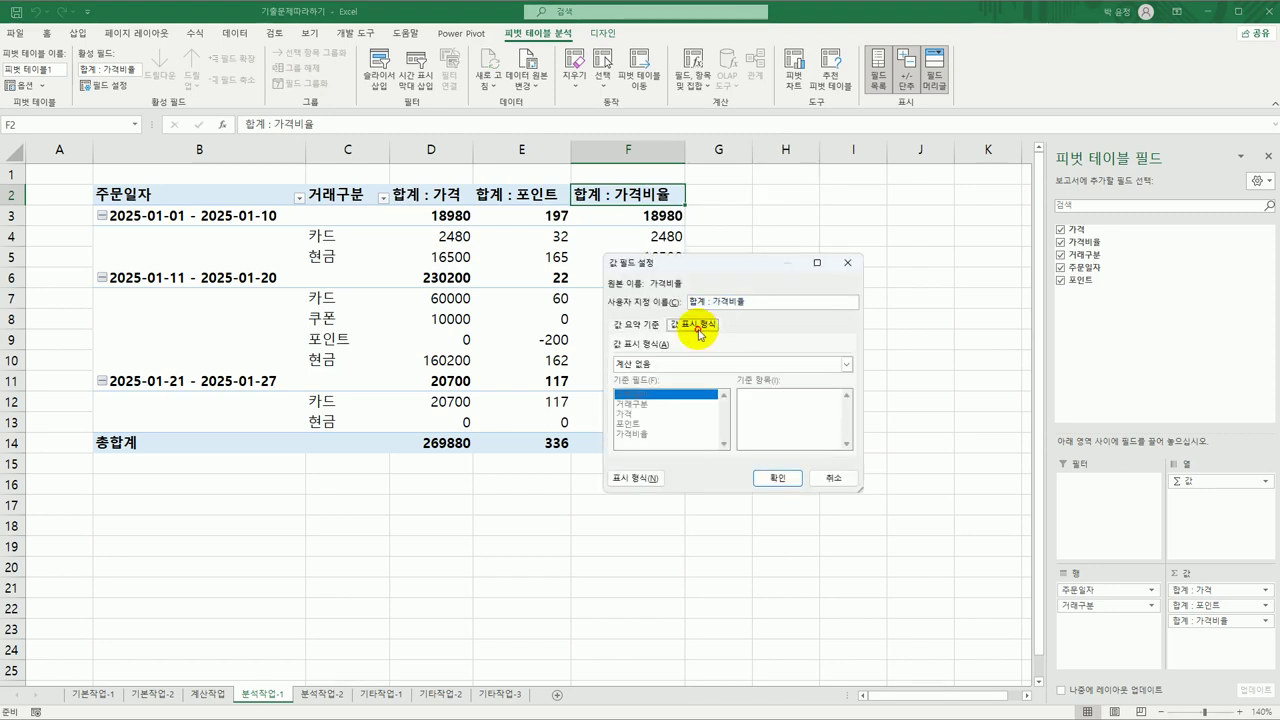
click(696, 364)
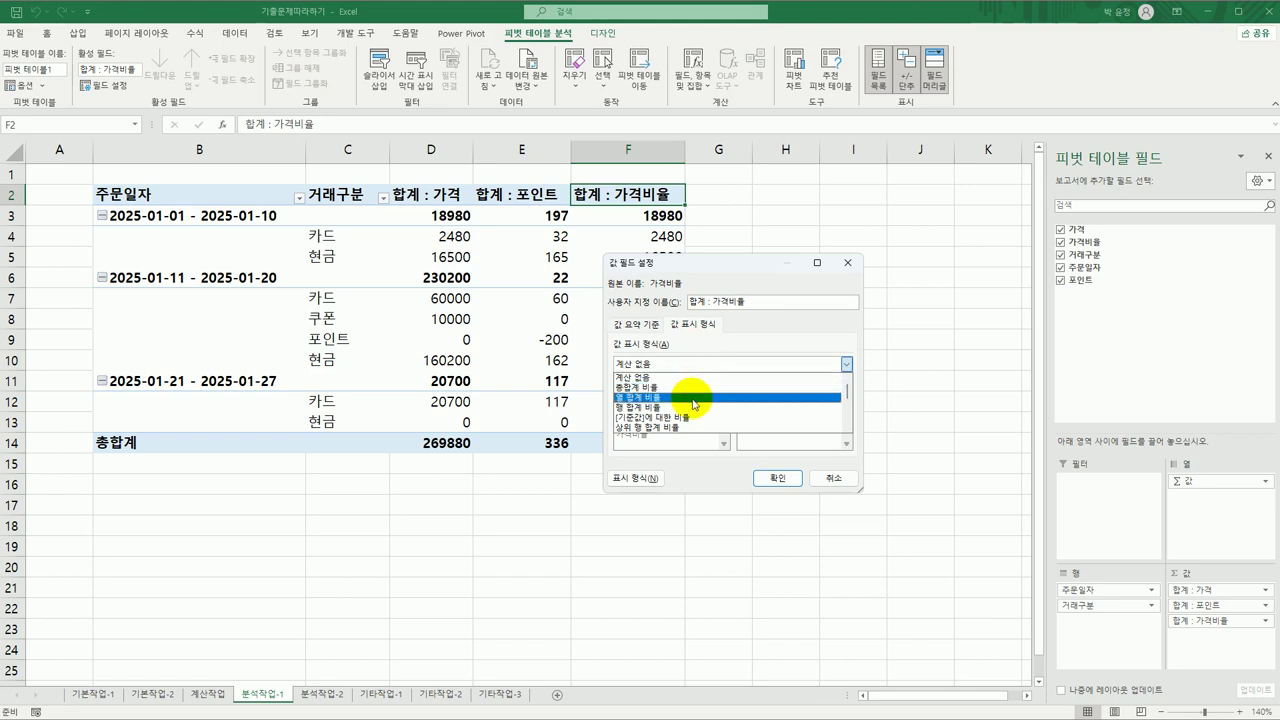
click(694, 398)
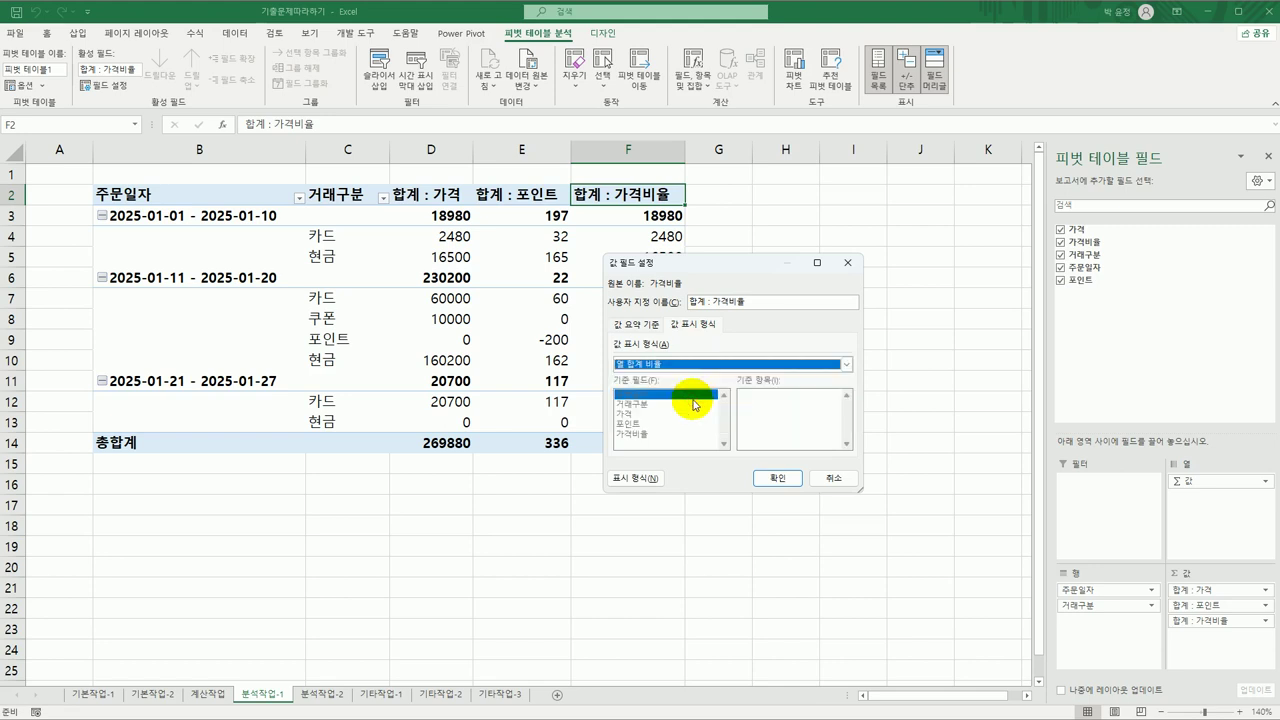
click(778, 476)
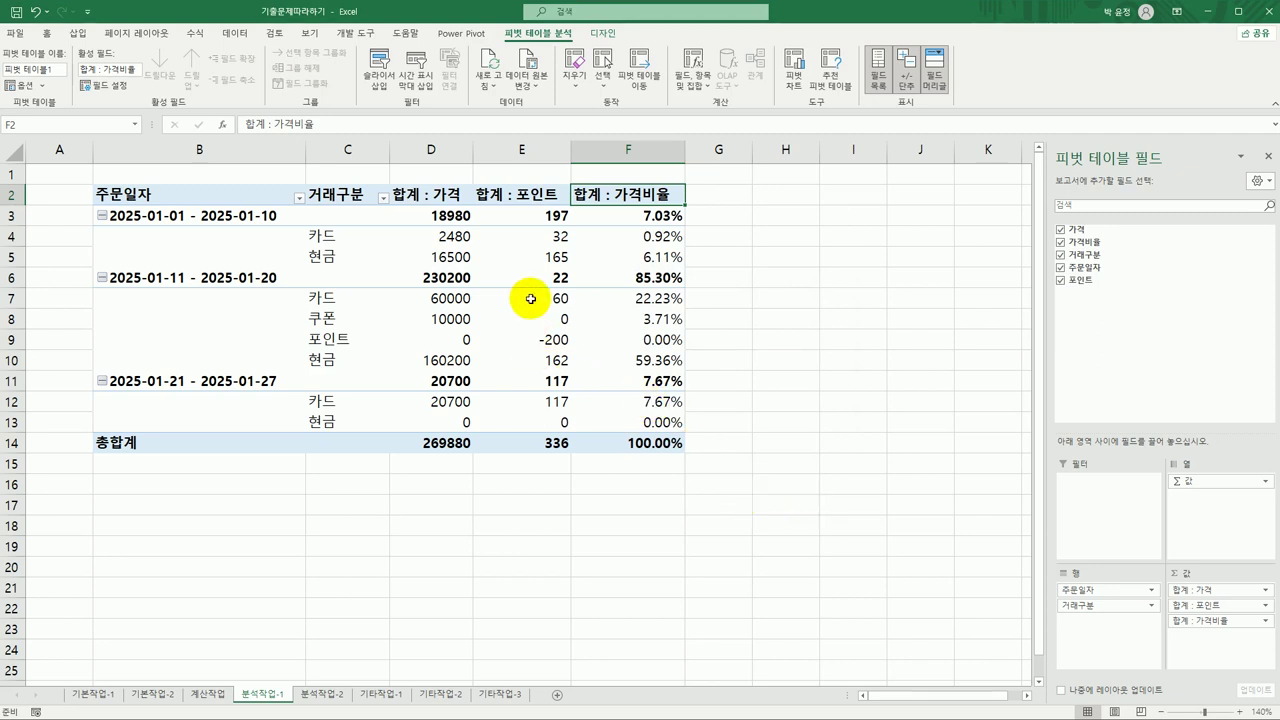
Apply the gray style in the second row of the 밝게 group to the pivot table
click(602, 33)
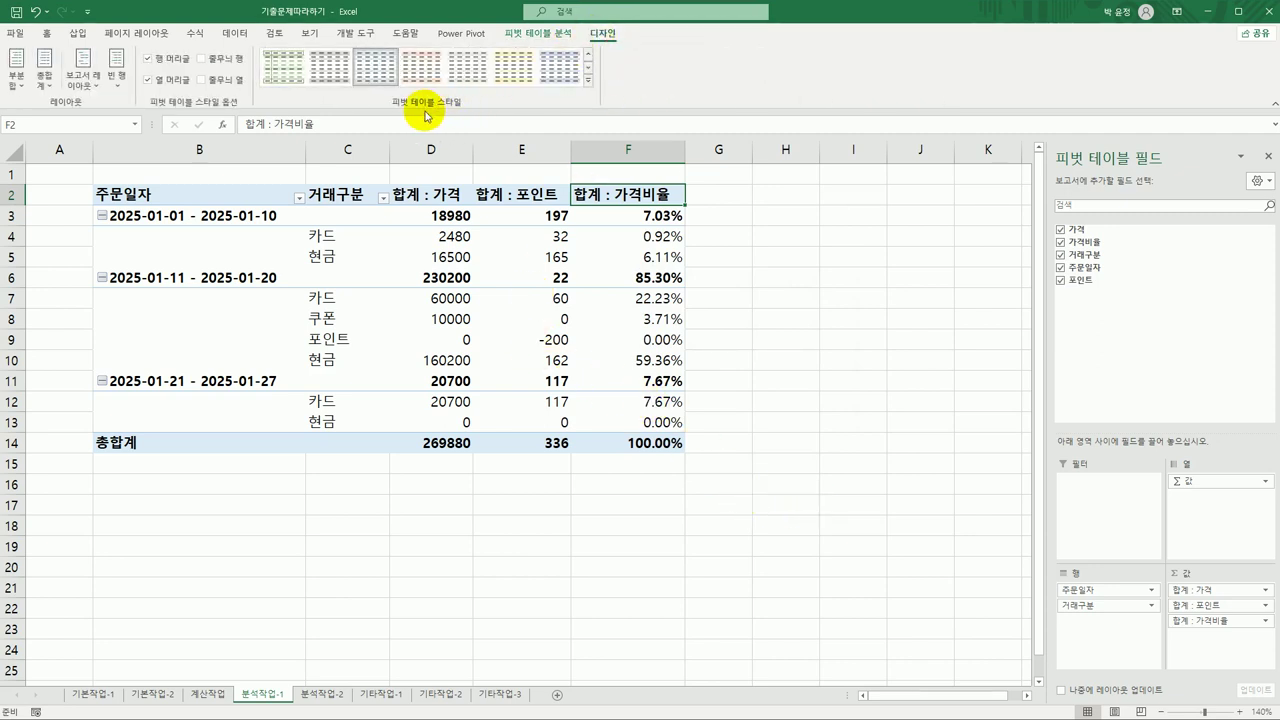
click(588, 80)
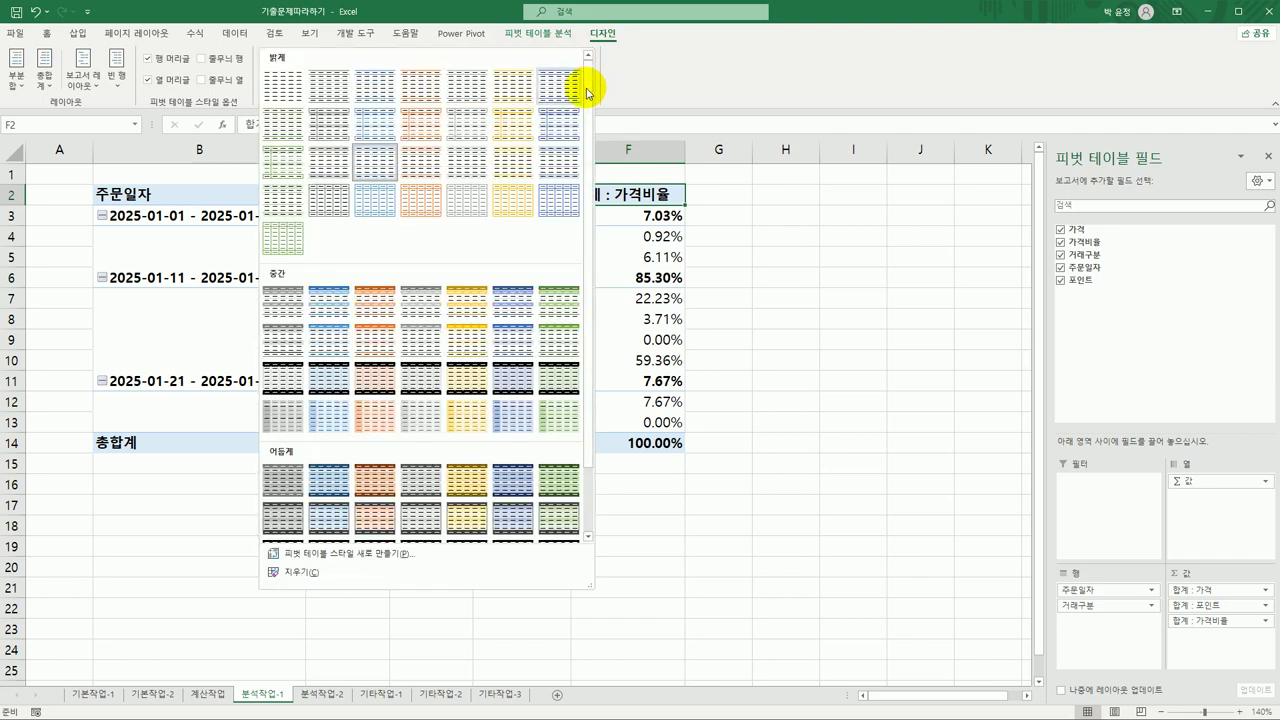
click(461, 133)
click(815, 455)
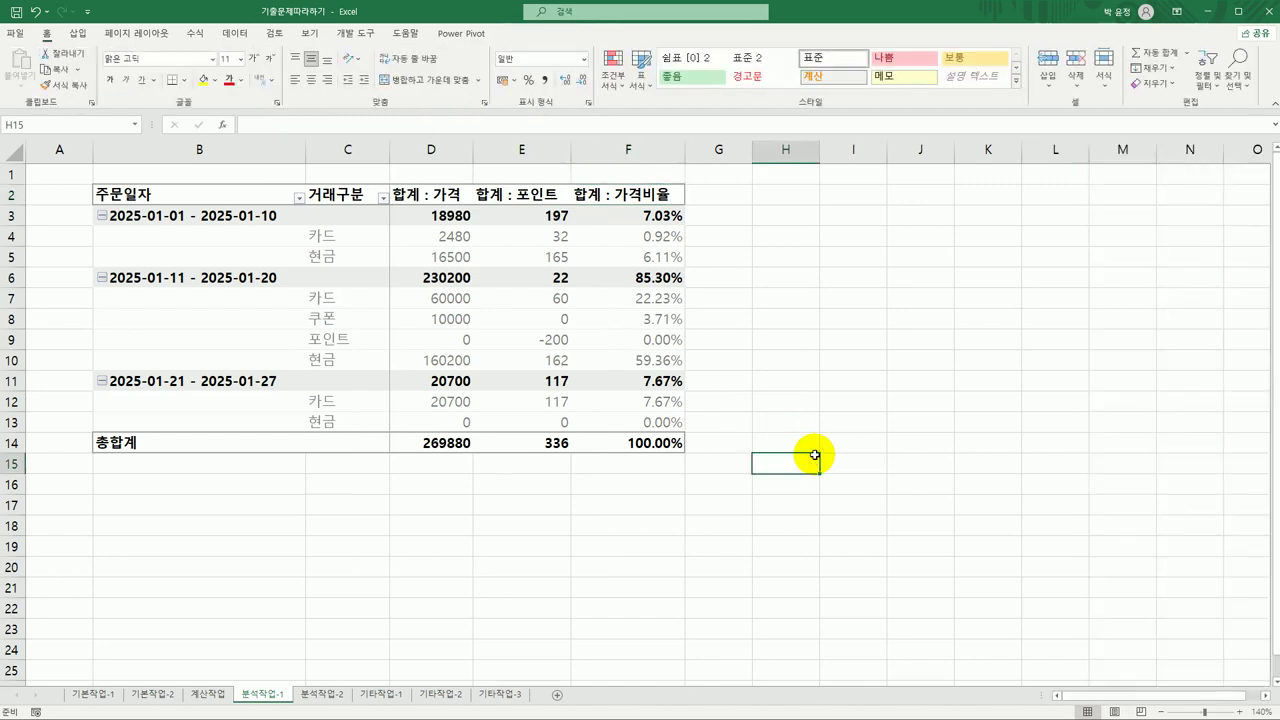
click(509, 320)
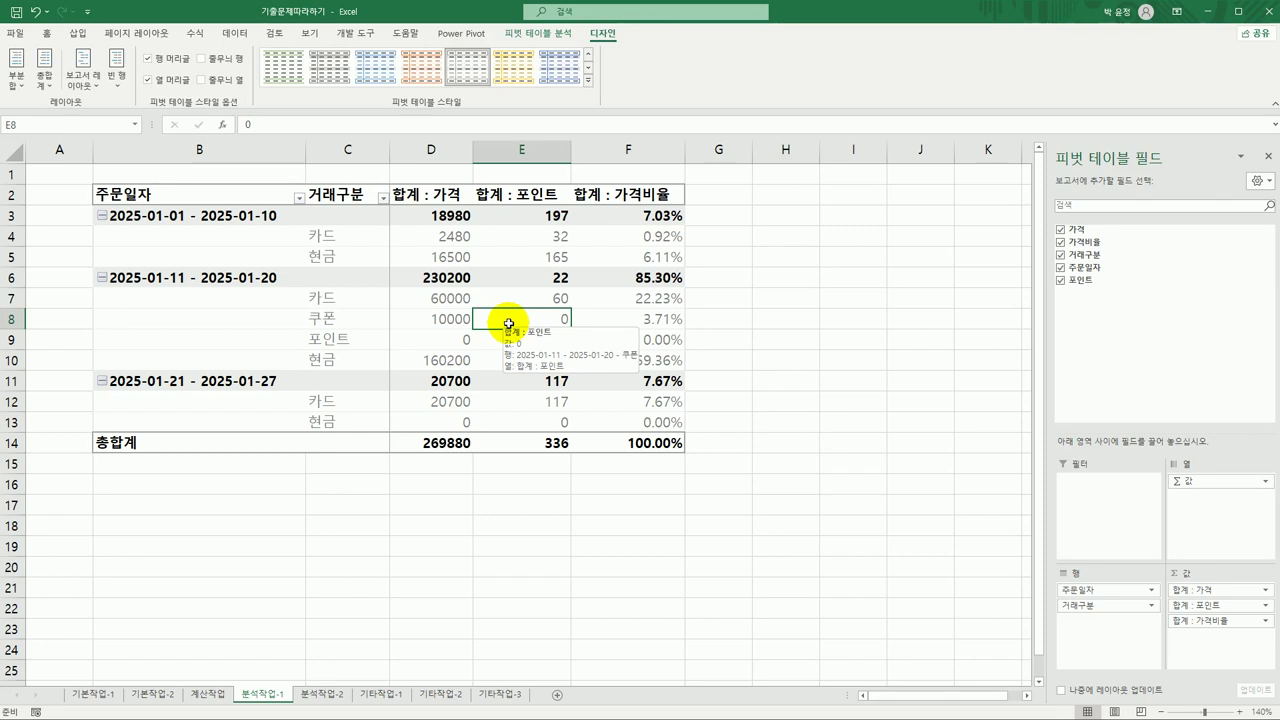
click(745, 388)
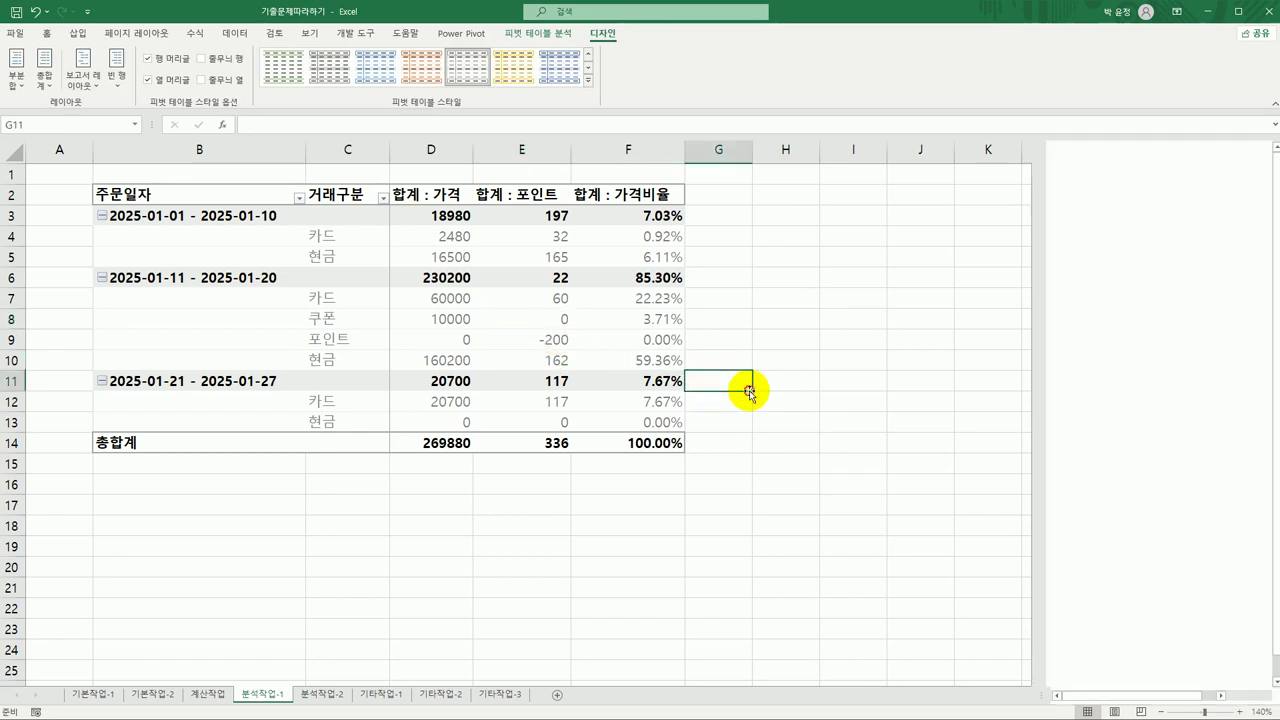
On the 분석작업-2 sheet, set data validation for the 출발시간 and 도착시간 values in C3:D41 to times between 06:00 and 23:50
click(325, 695)
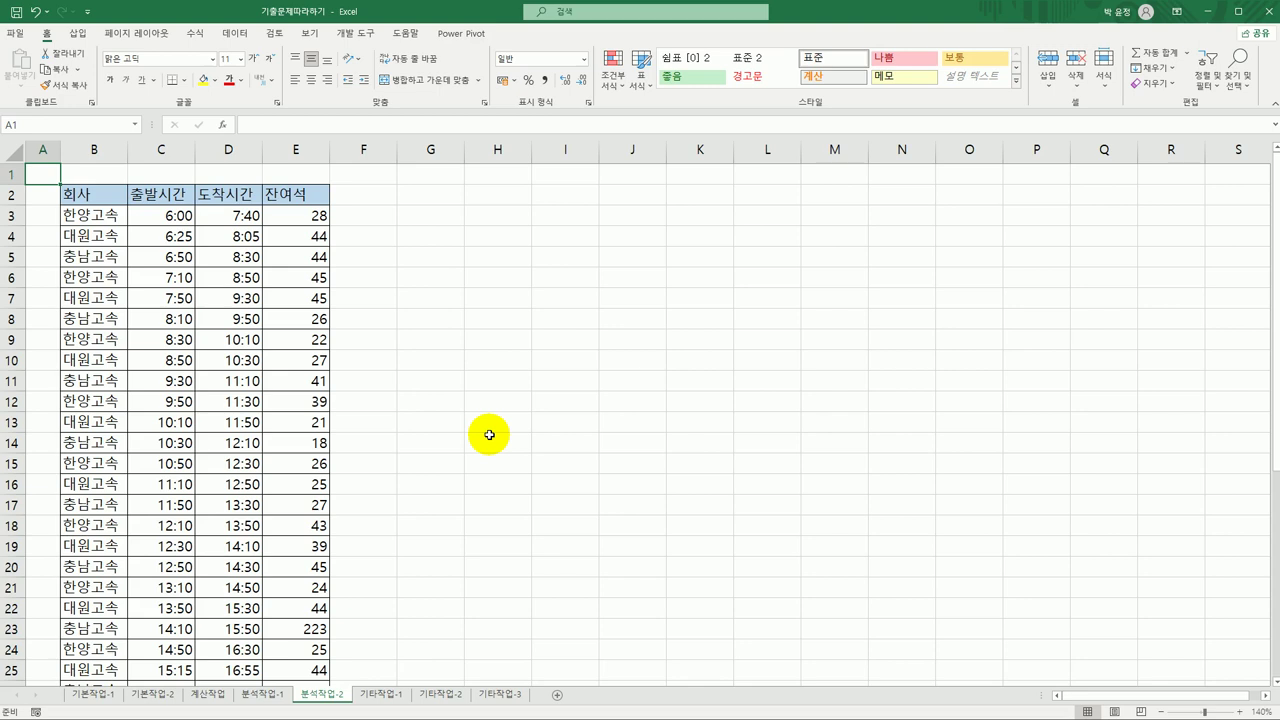
drag(168, 218, 229, 690)
scroll(451, 609, up, 6)
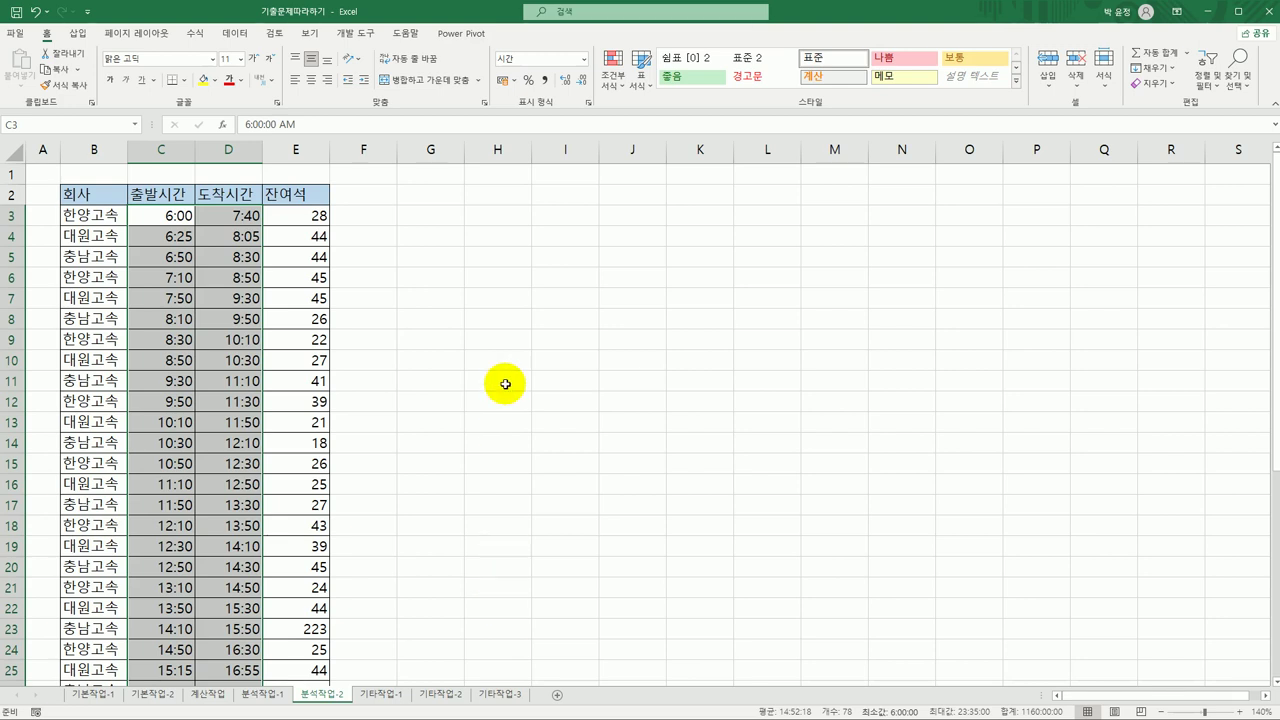
click(231, 36)
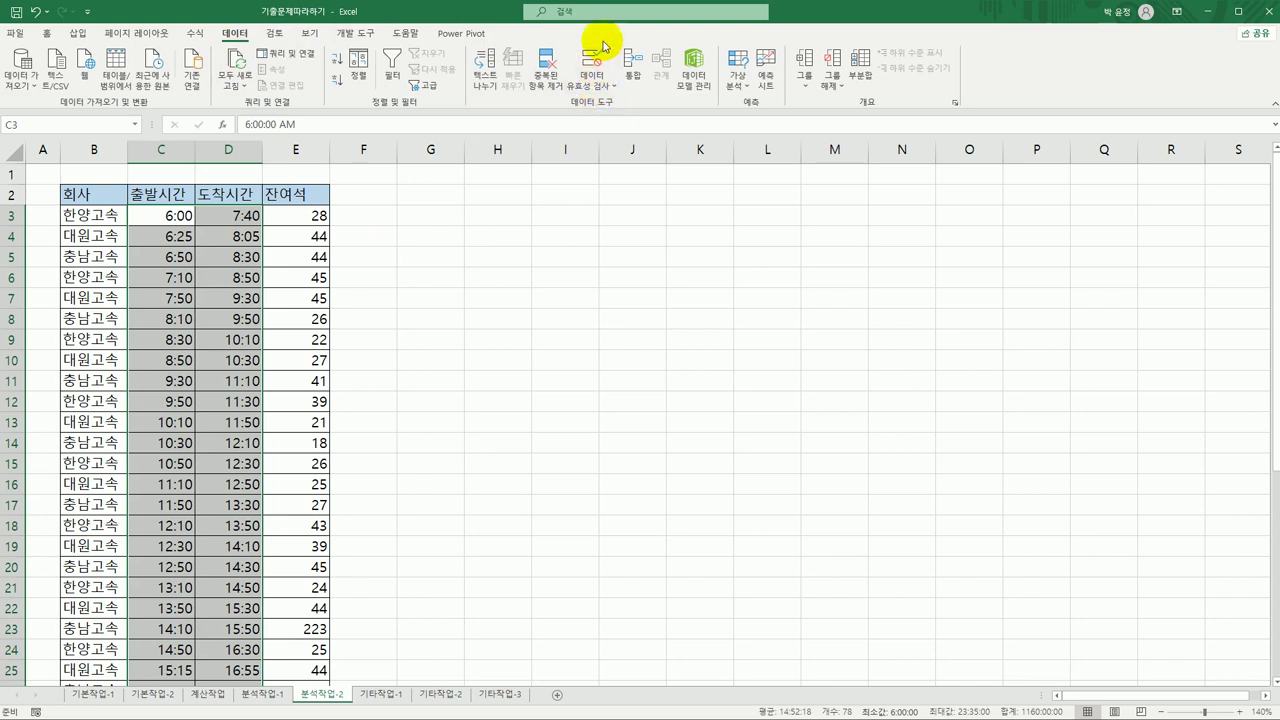
click(590, 58)
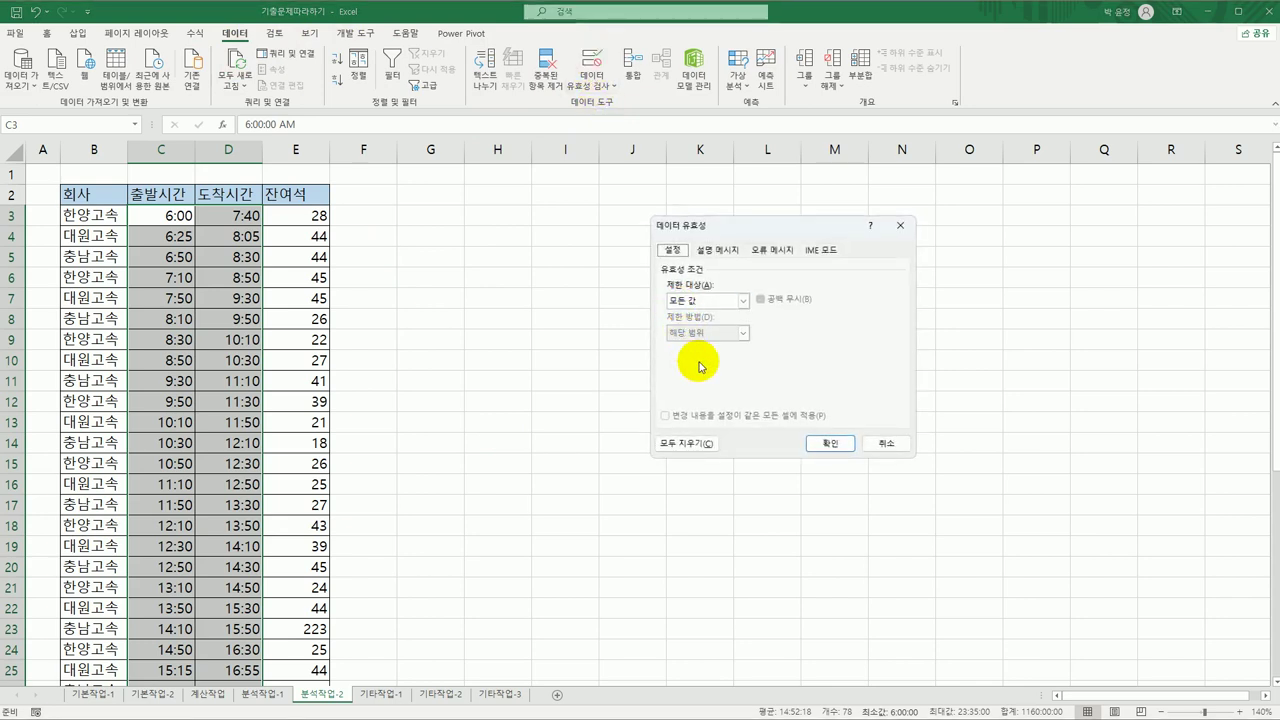
click(722, 301)
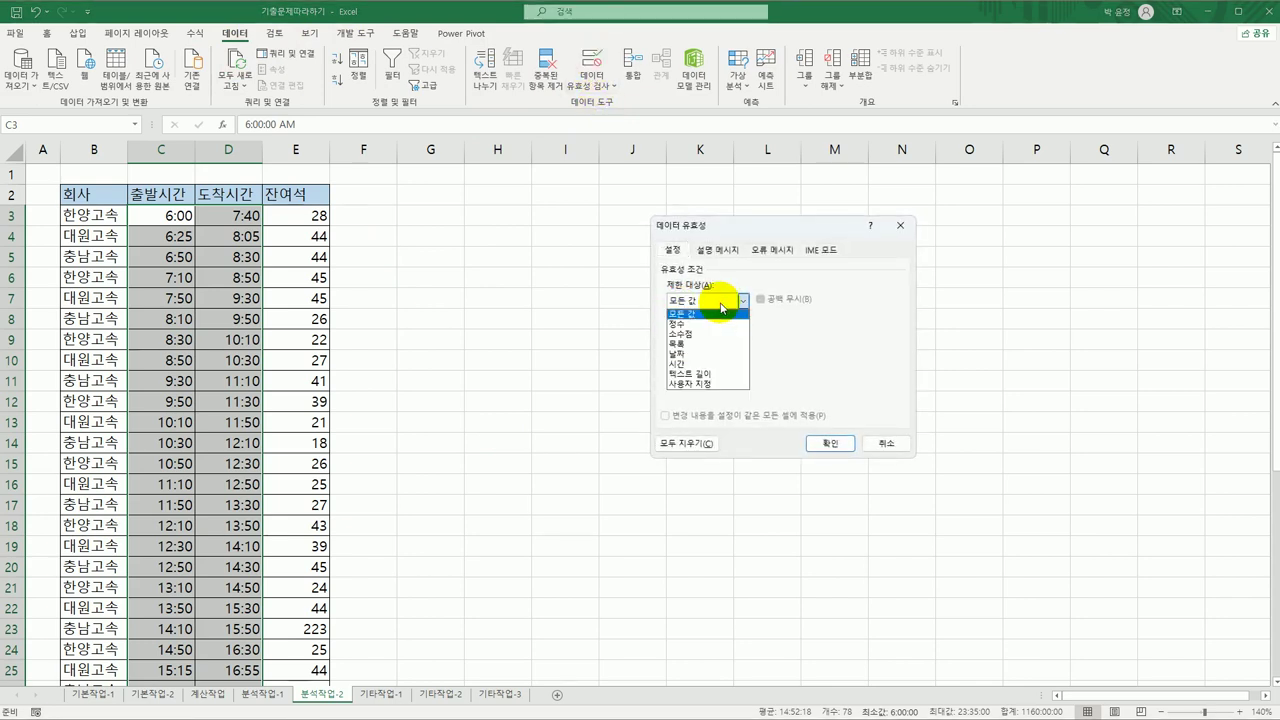
click(718, 365)
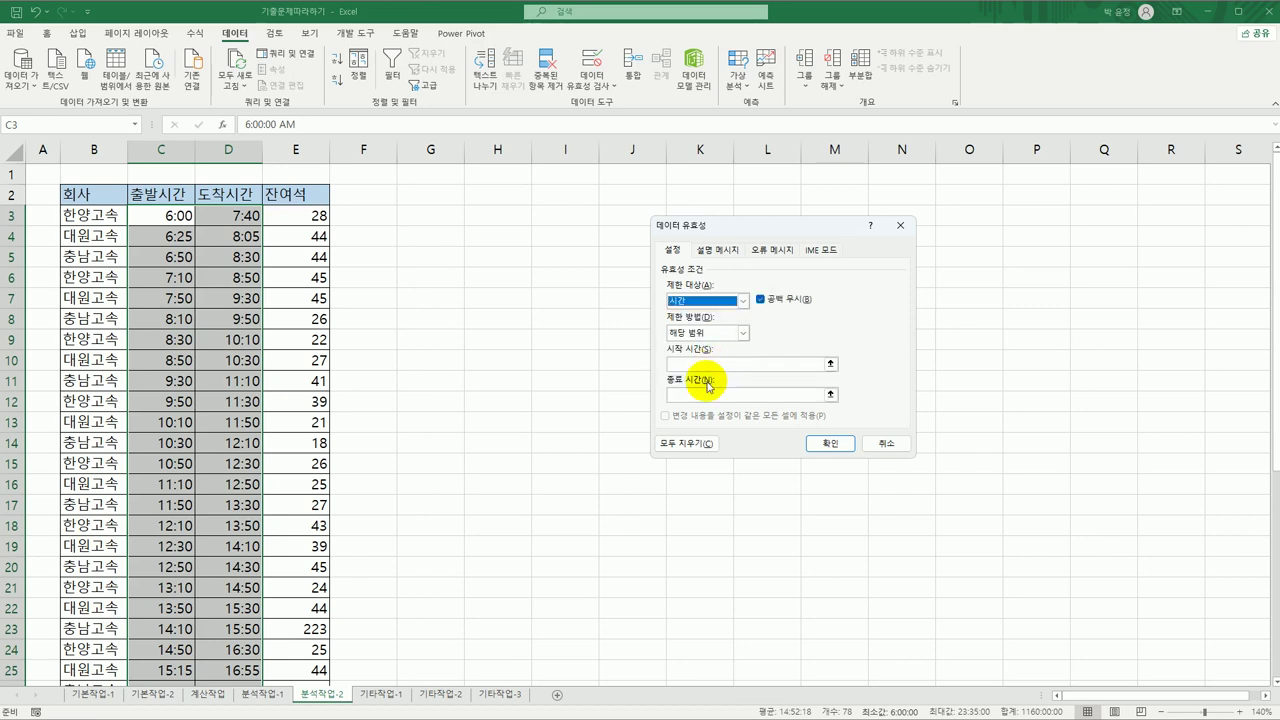
click(705, 365)
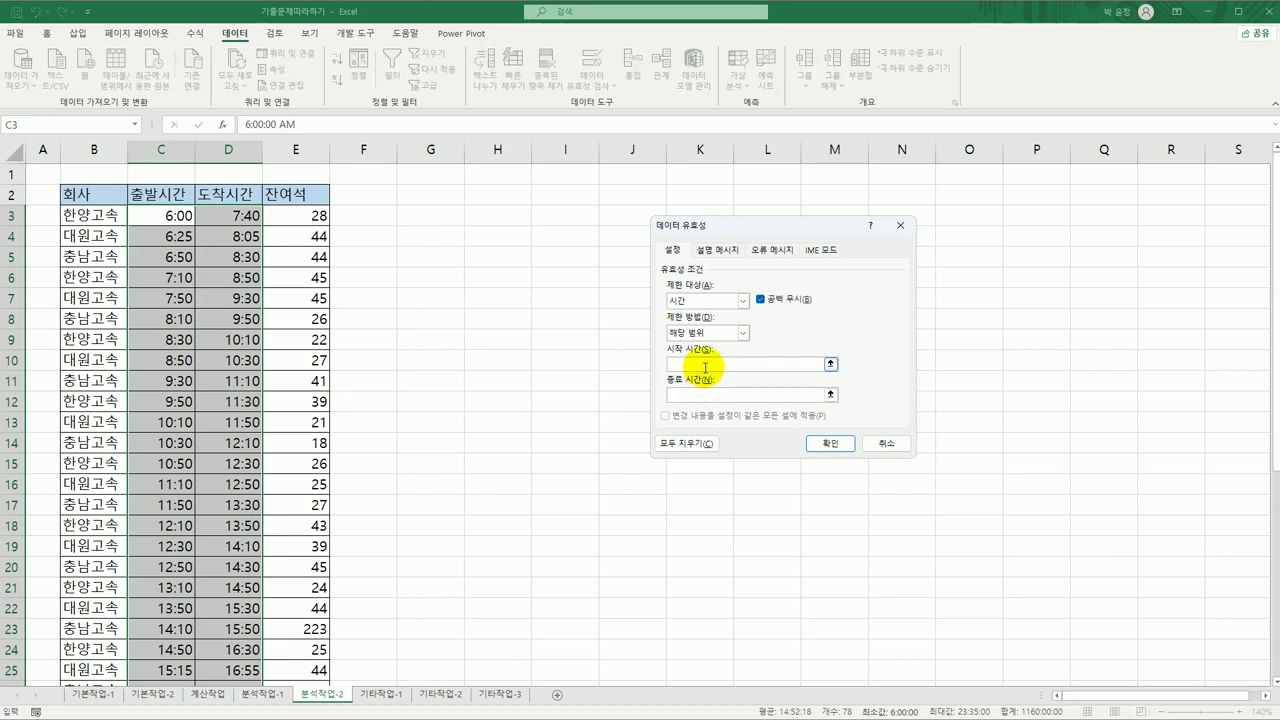
text(0예)
text(:00)
click(700, 393)
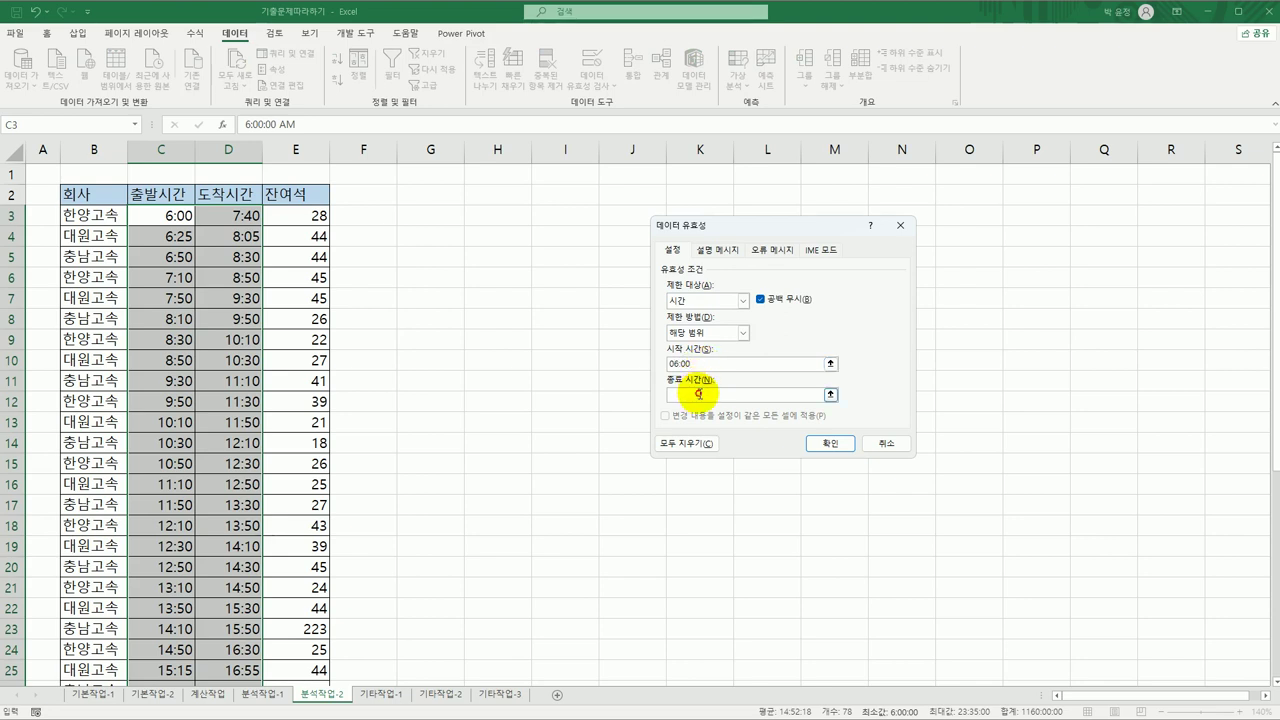
text(23:50)
Add a validation input message titled 입력시간범위 with the text 06시~23시50분
click(720, 250)
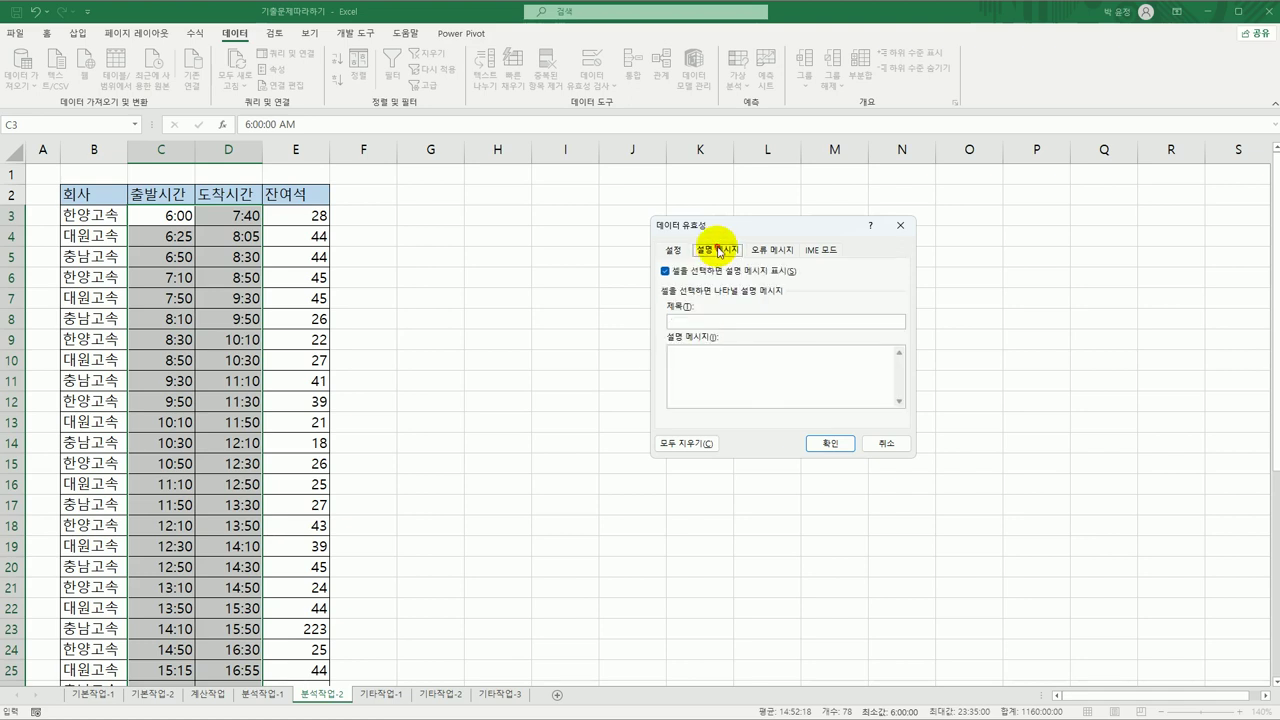
click(700, 323)
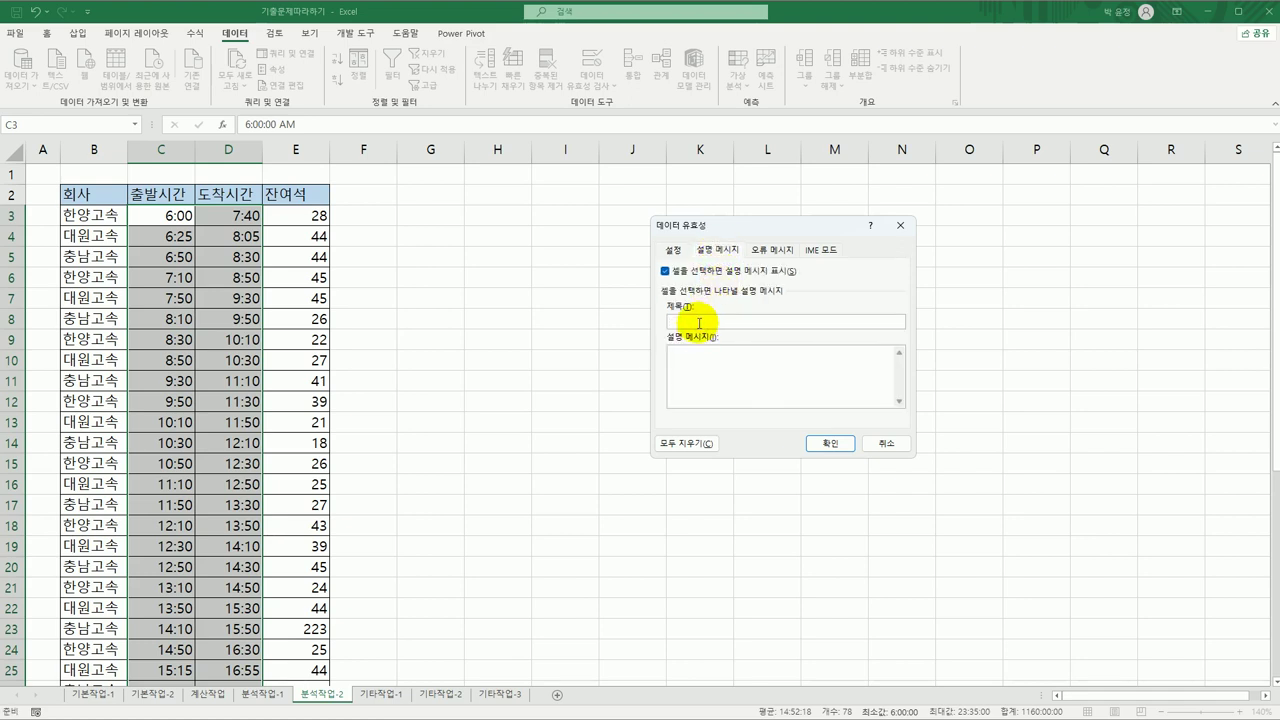
text(입력시간범위)
key(Tab)
text(06ㅅ)
text(~)
text(23시50ㅂ)
text(ㅜㄴ)
Set a 정보-style error alert titled 시간확인 with the message 입력시간을 확인하세요! and apply the data validation
click(776, 251)
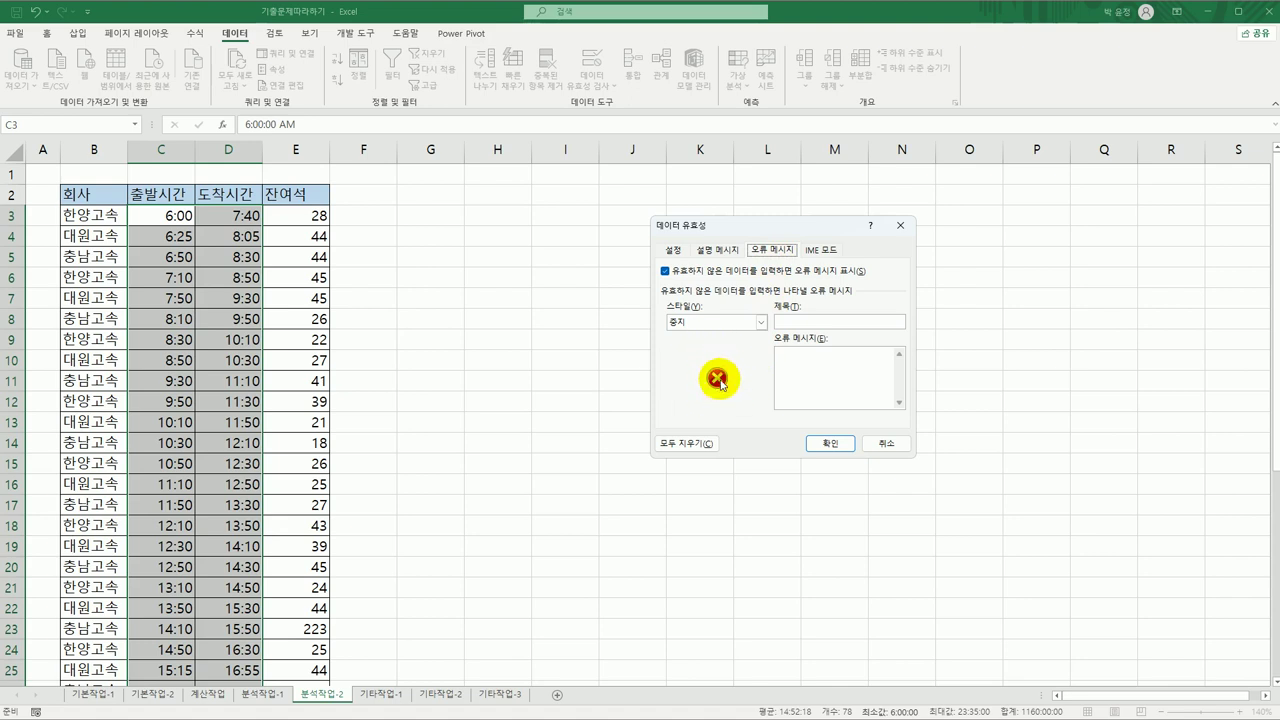
click(761, 322)
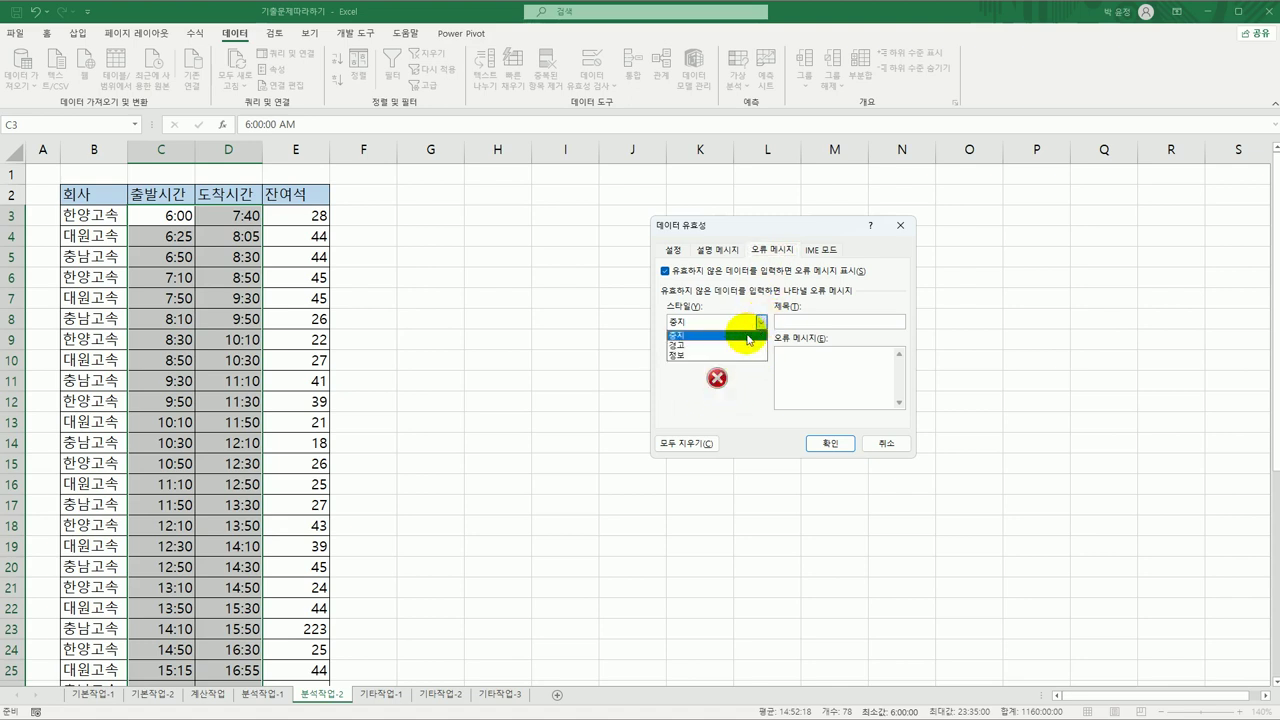
click(744, 355)
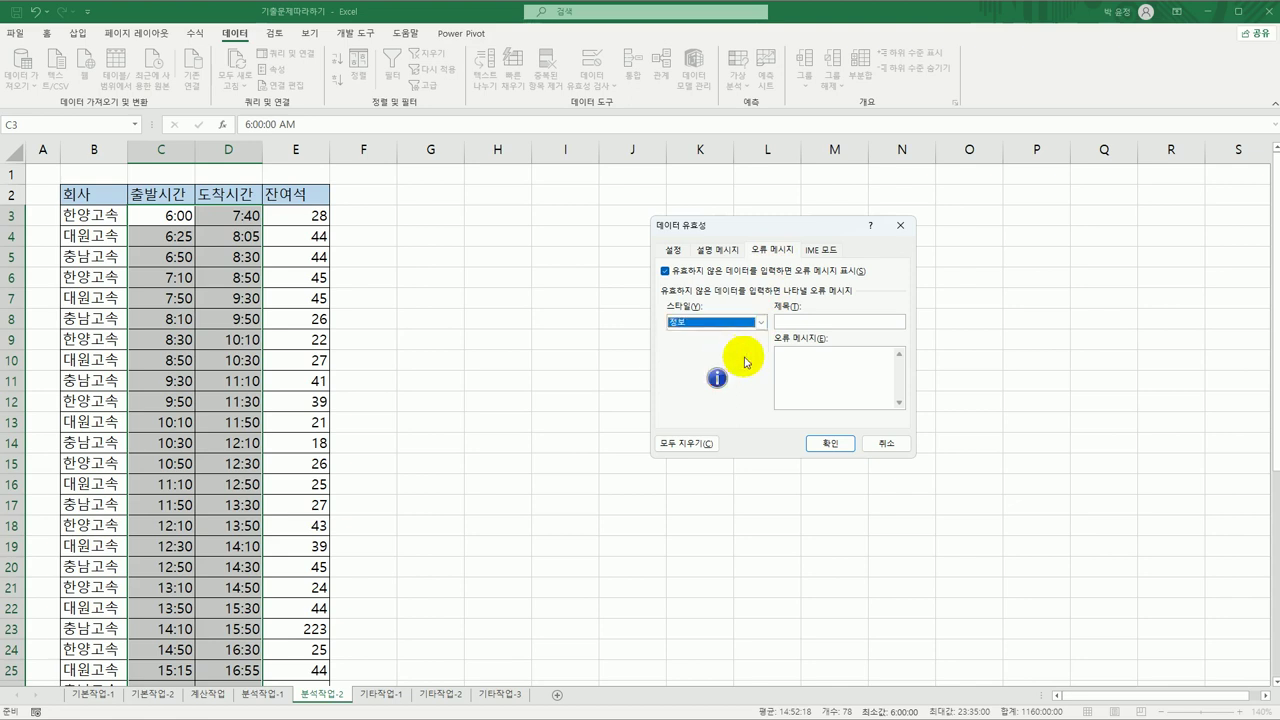
click(801, 322)
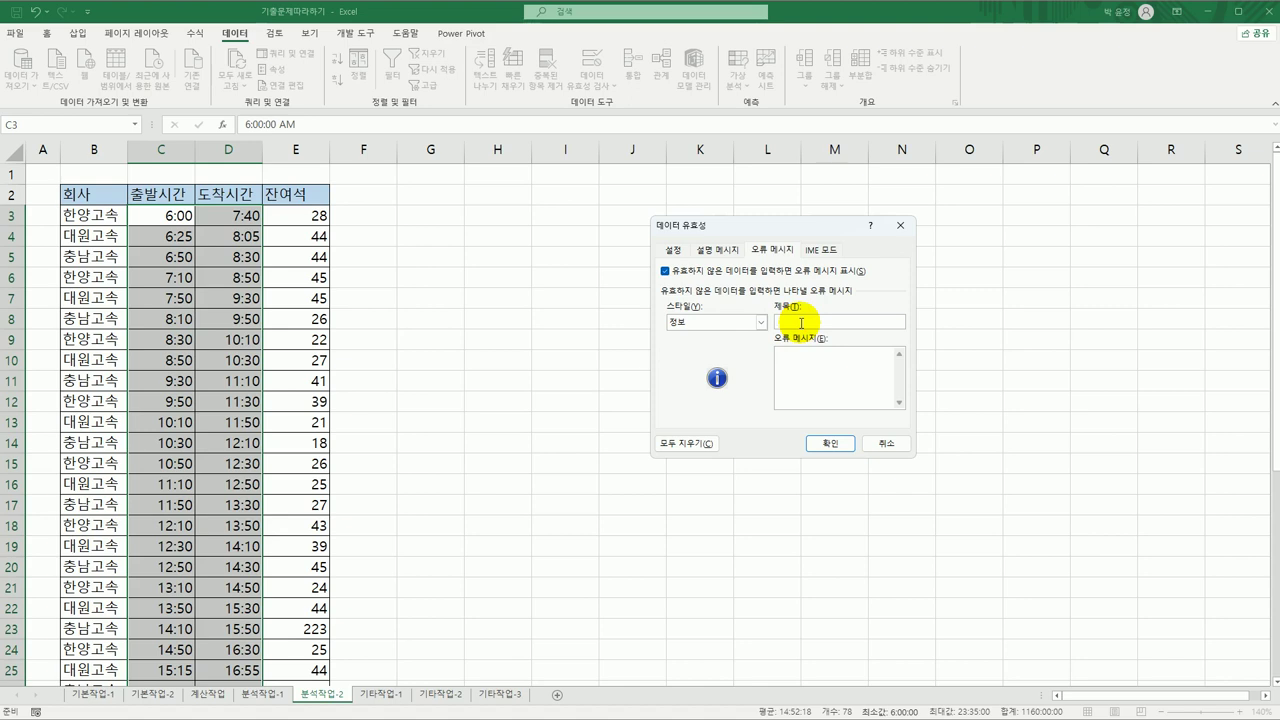
text(시간확인)
key(Tab)
text(ㅇ)
text(력시간)
text(을 확인)
text(하세요!)
click(827, 447)
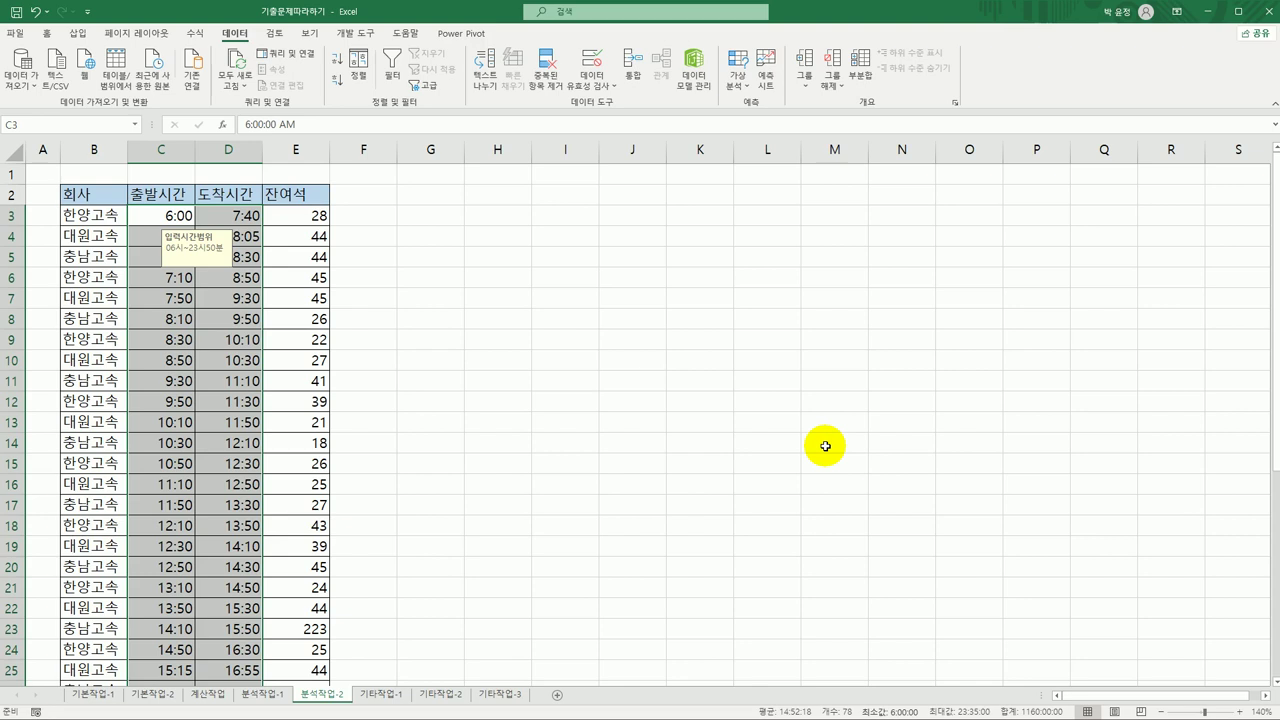
click(610, 382)
Turn on filtering for the bus table and set the first custom 출발시간 condition to >= 09:00
click(181, 197)
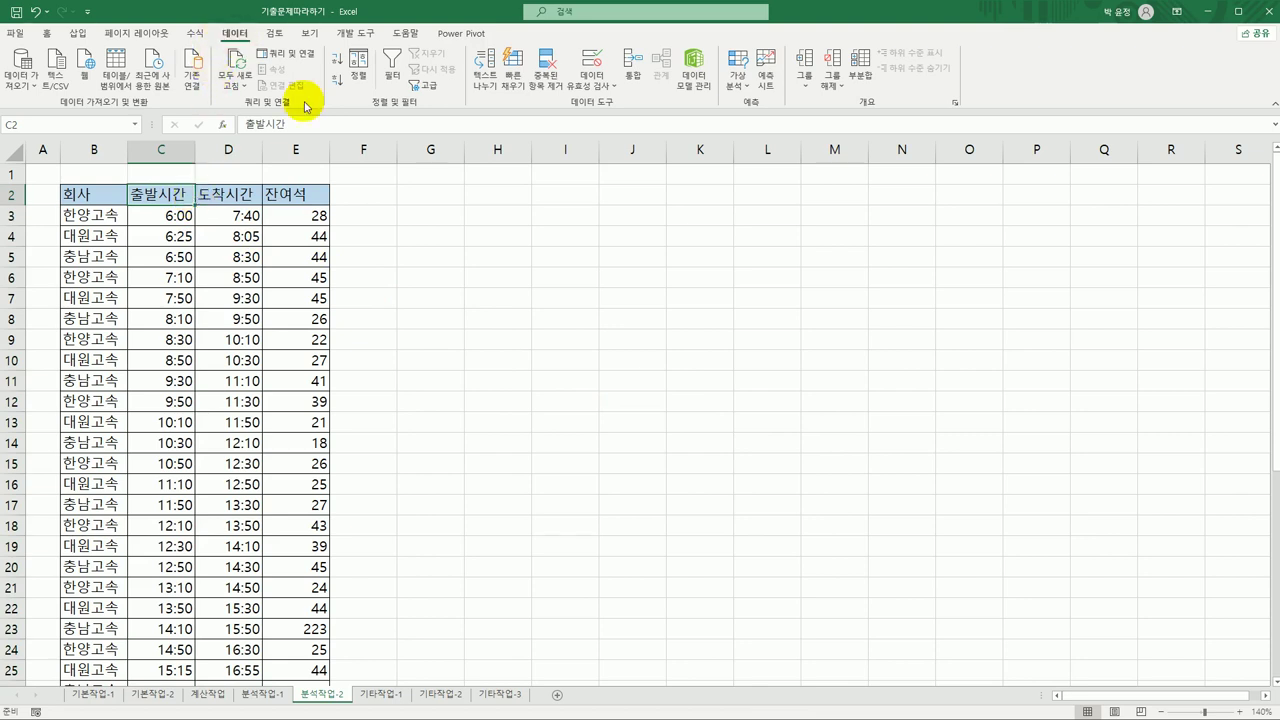
click(392, 70)
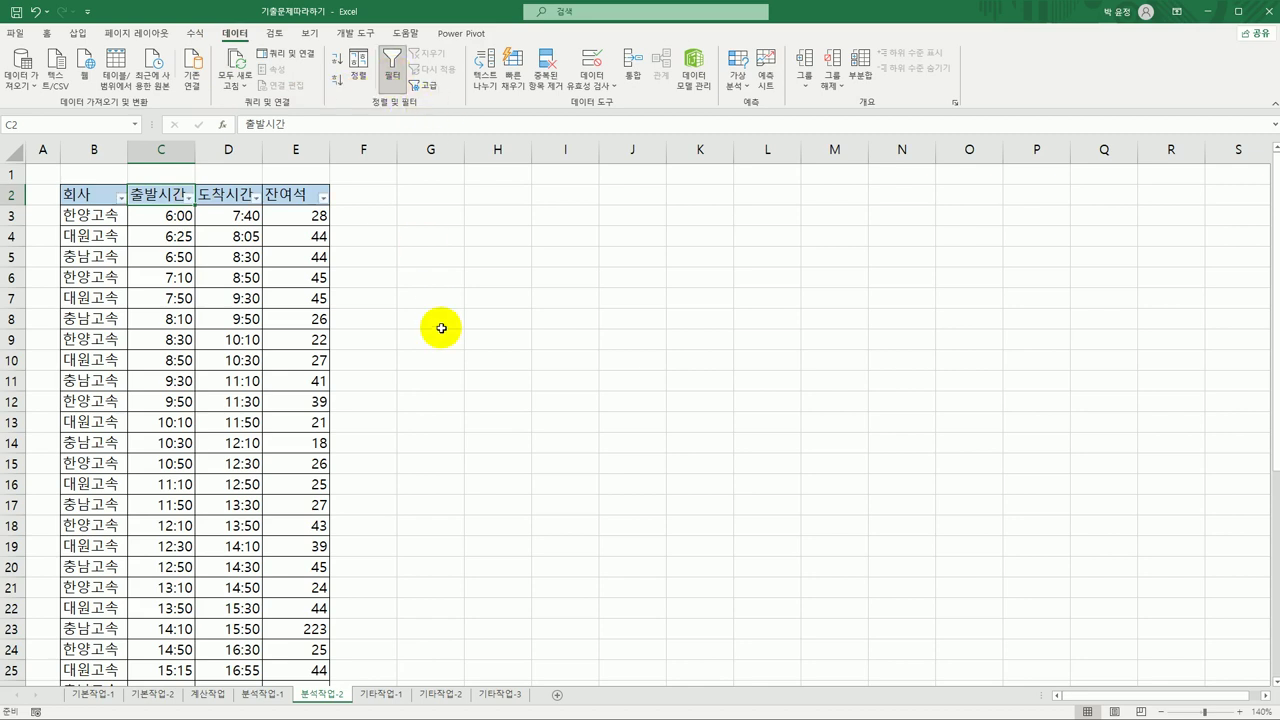
click(189, 199)
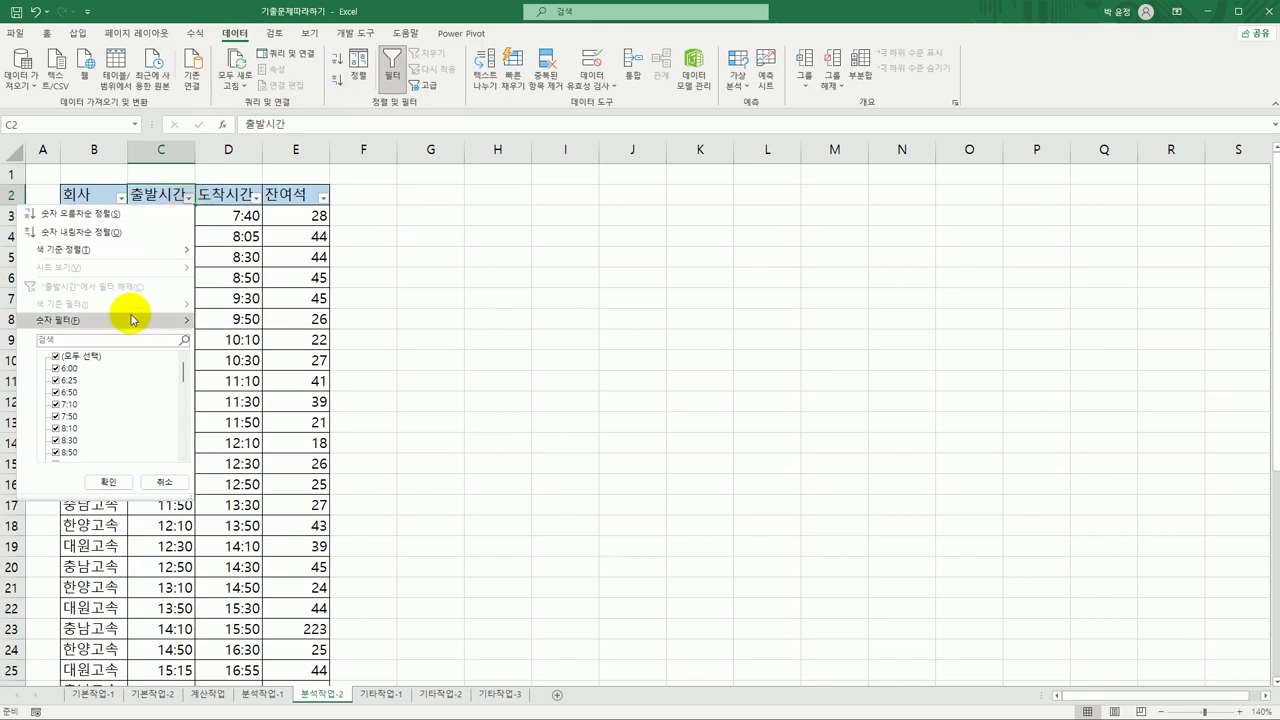
mouse_move(134, 316)
click(248, 515)
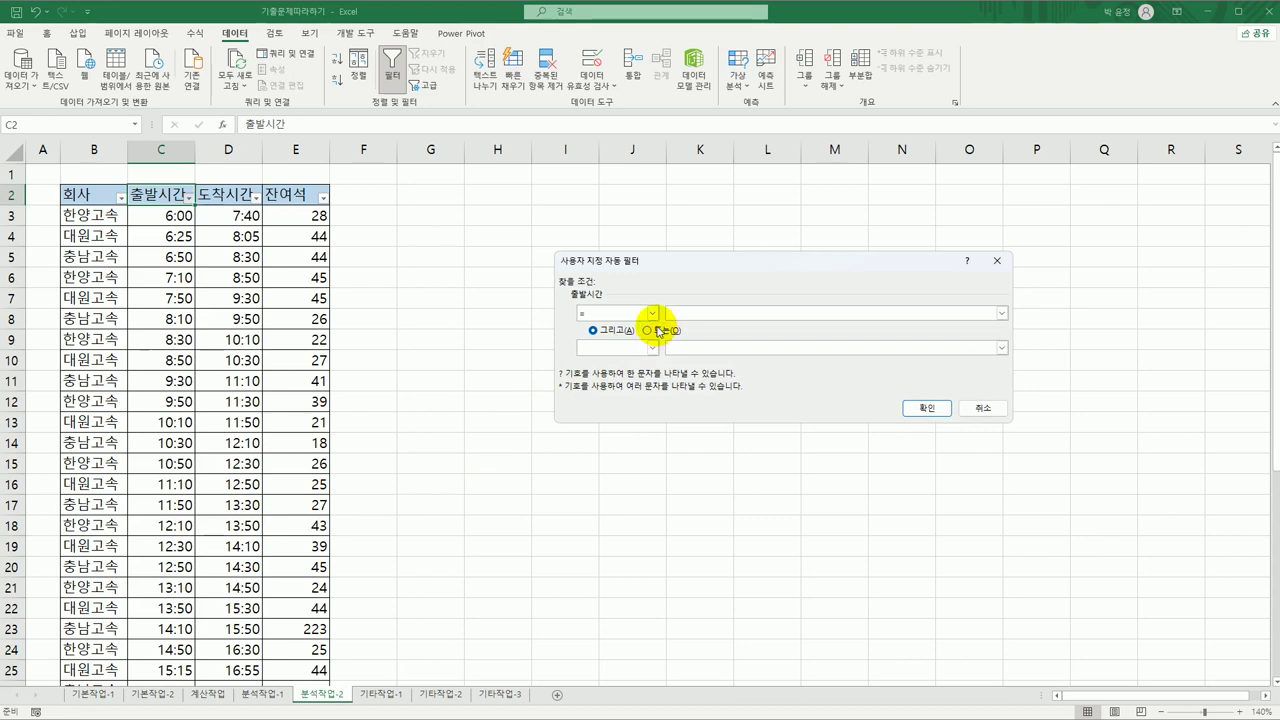
click(652, 313)
click(616, 370)
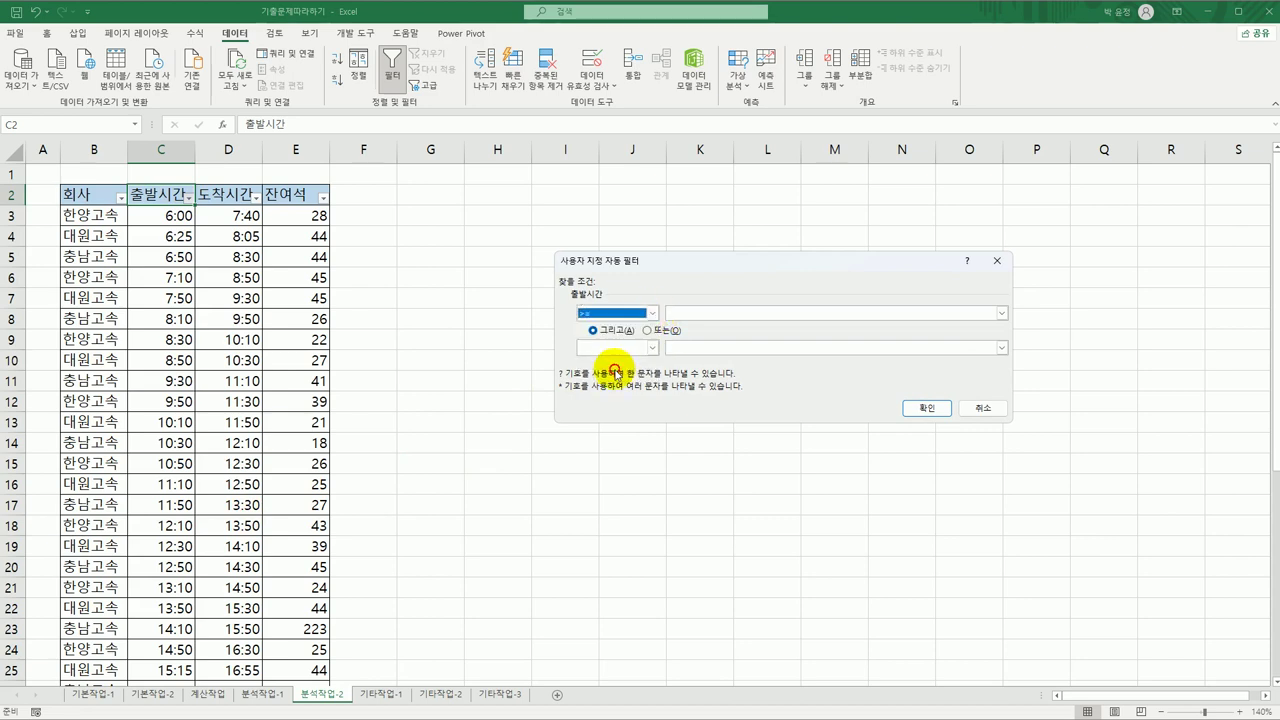
click(687, 313)
text(0)
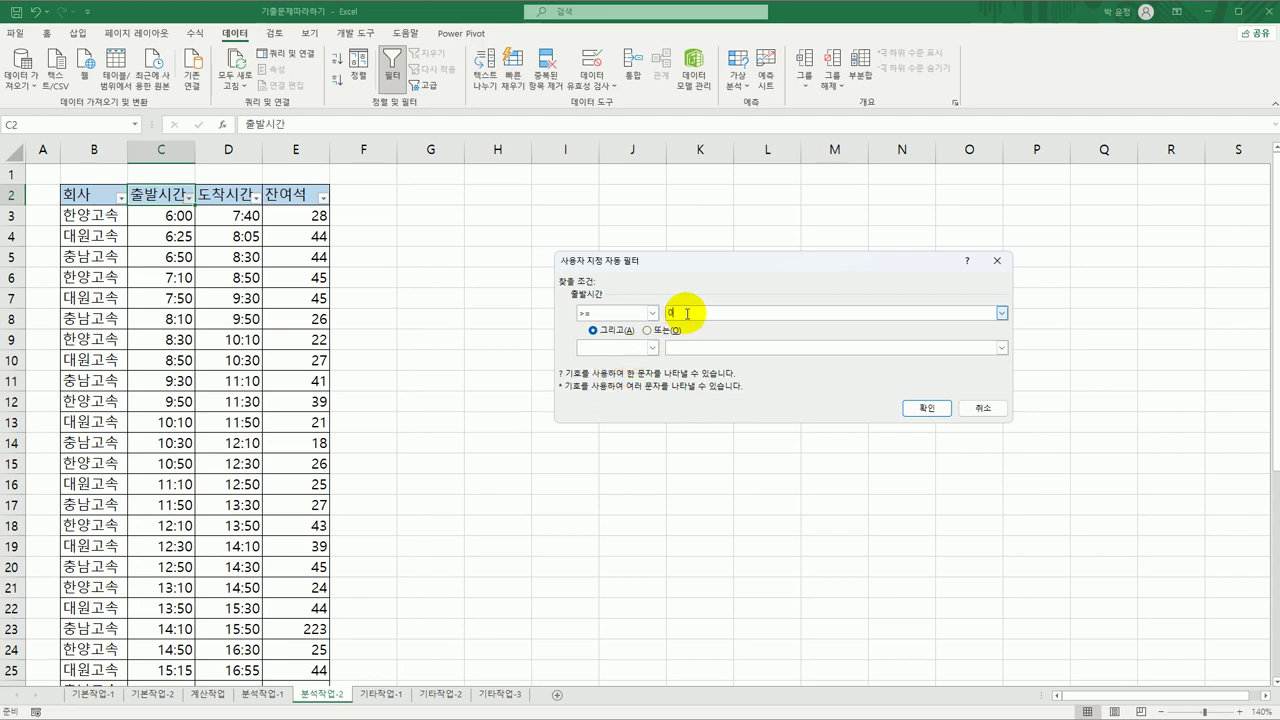
text(9:00)
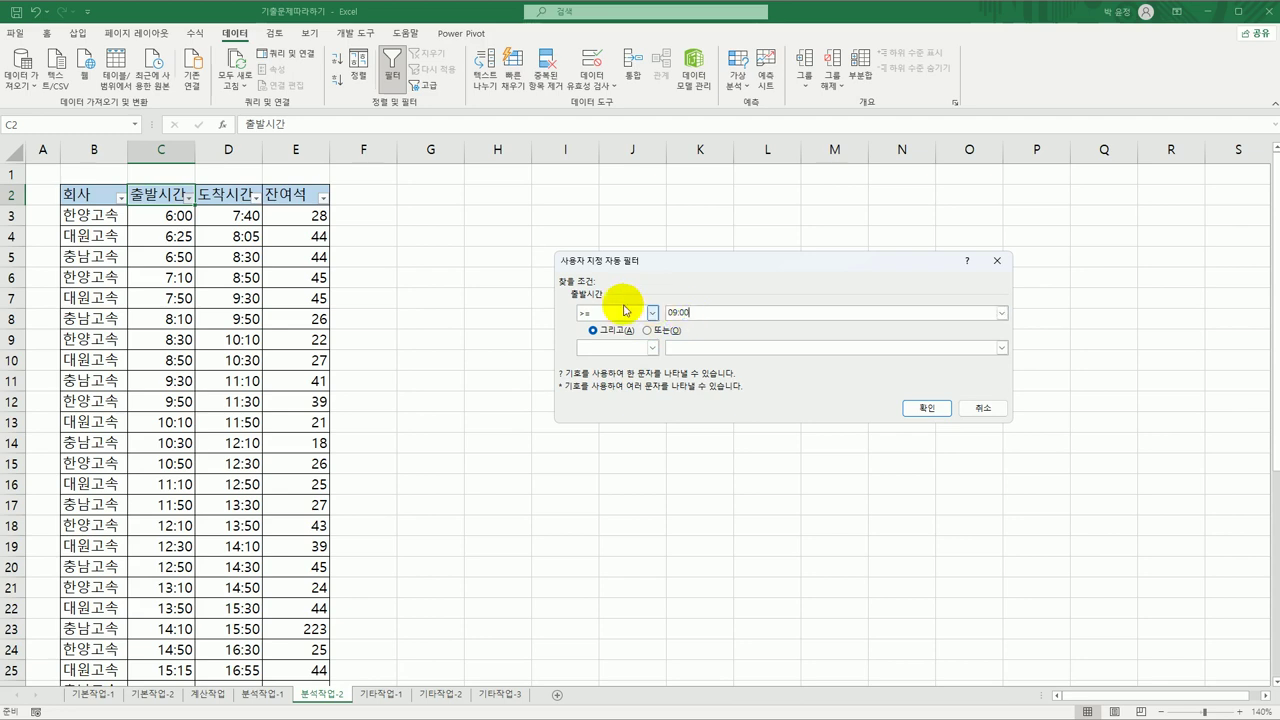
Add the 그리고 condition <= 11:00, apply the 출발시간 filter, and select the first filtered departure time
click(602, 334)
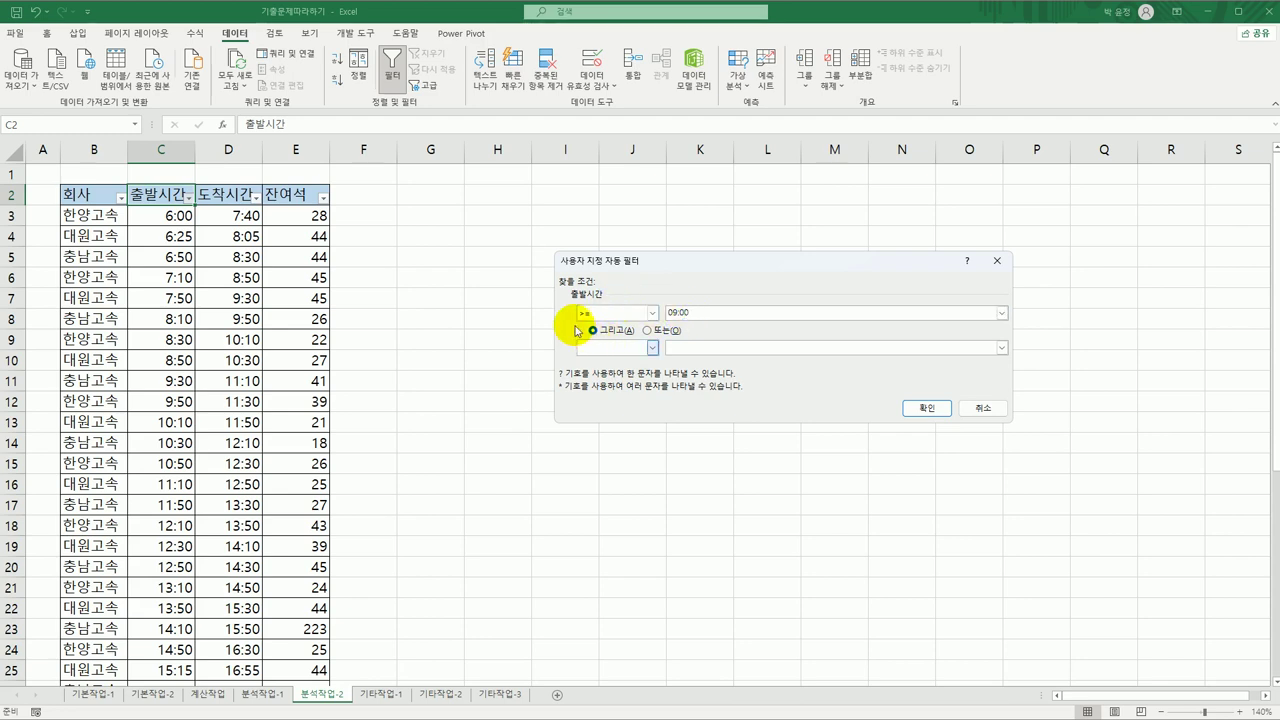
click(651, 347)
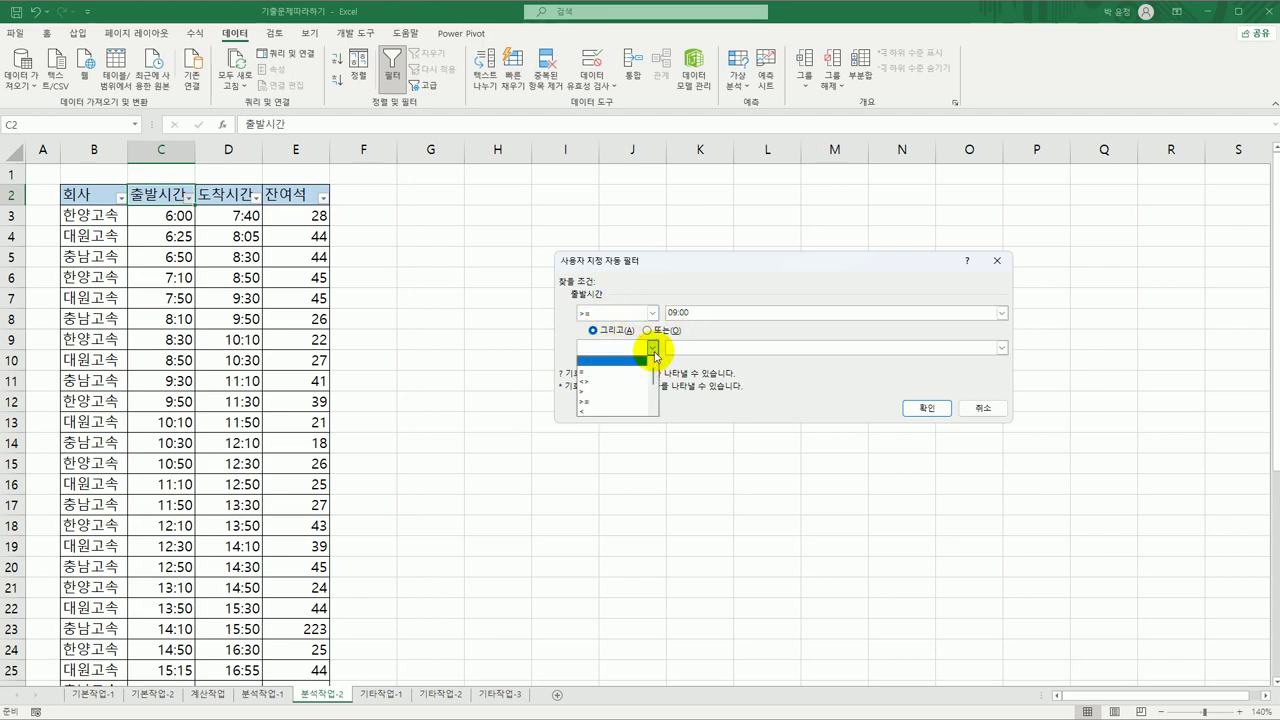
click(636, 410)
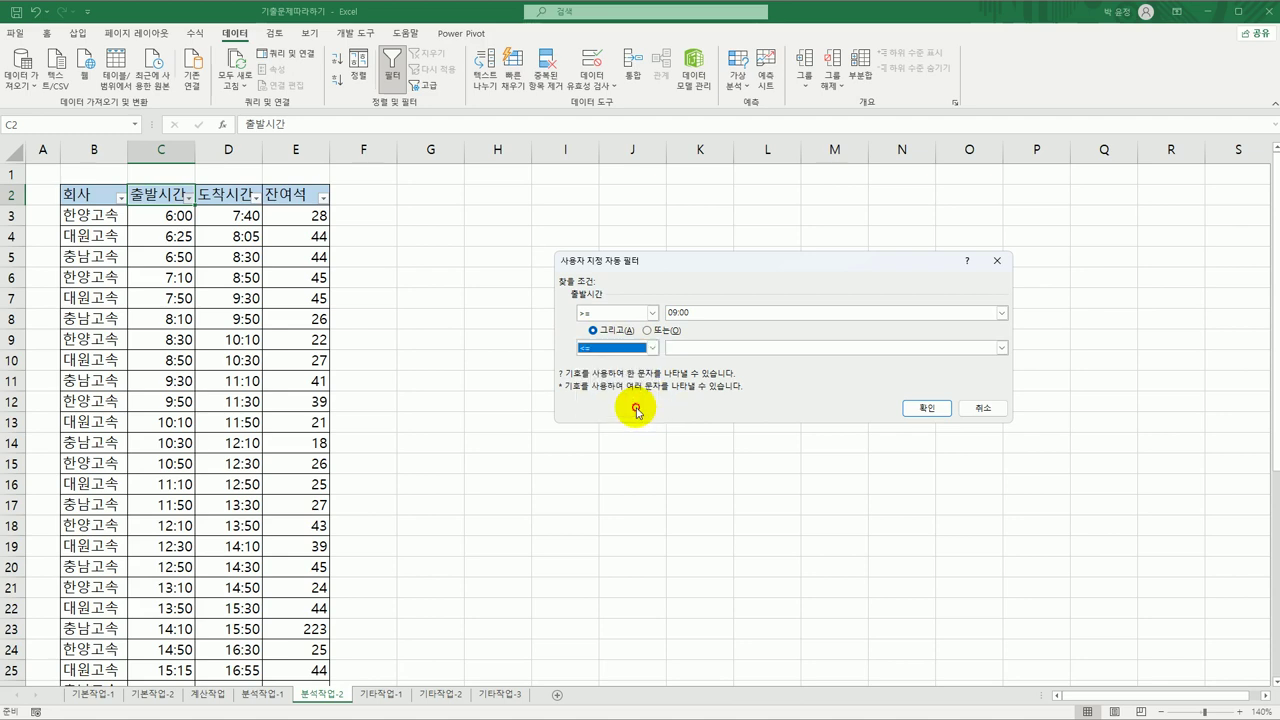
click(723, 347)
text(11:00)
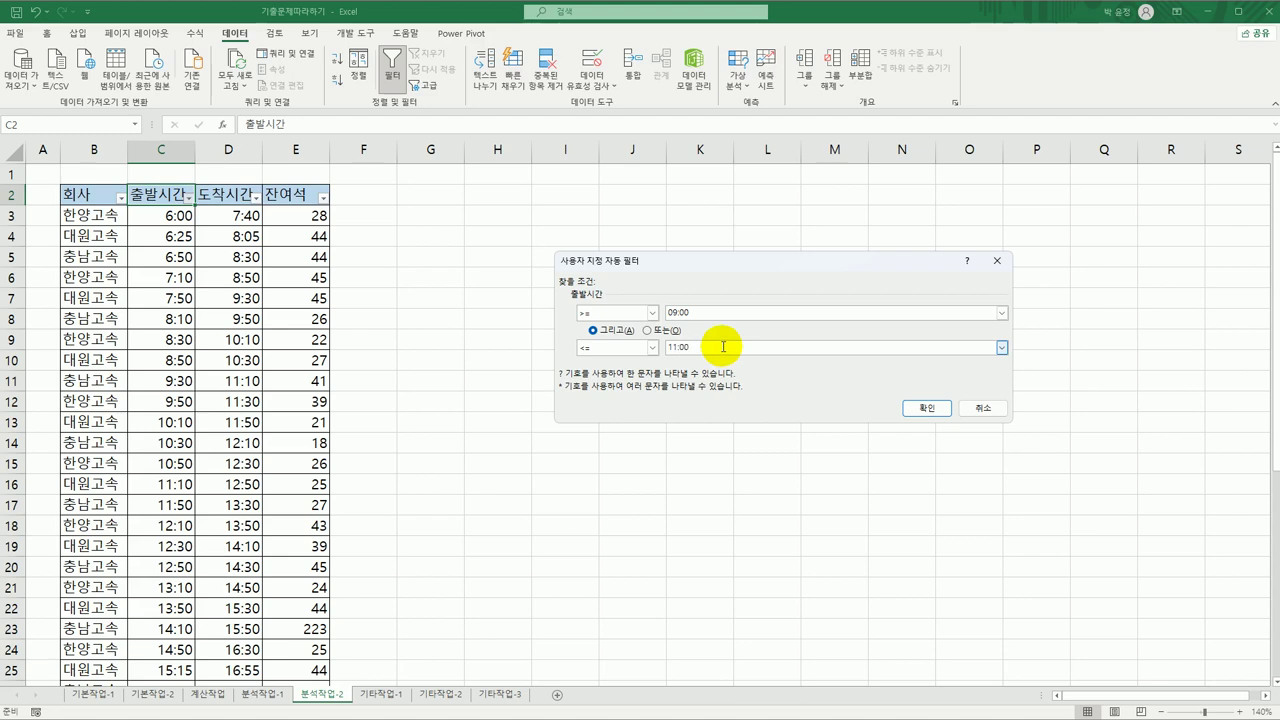
click(925, 408)
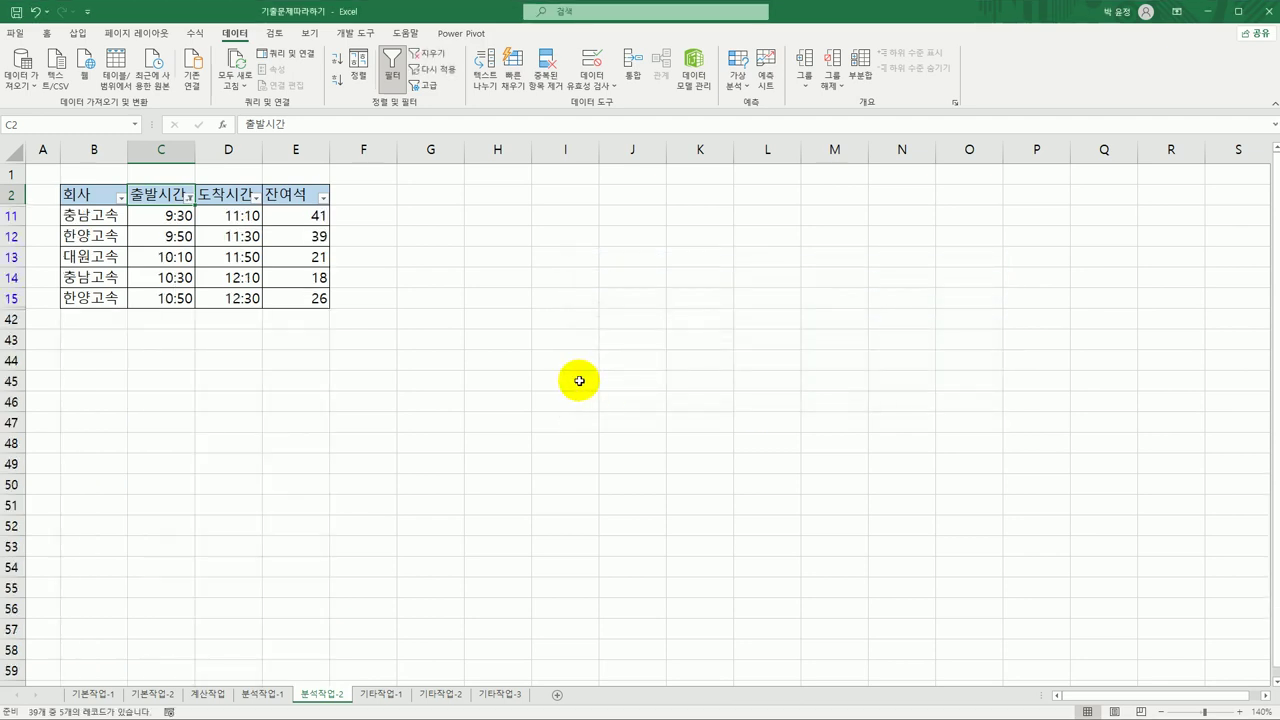
click(170, 216)
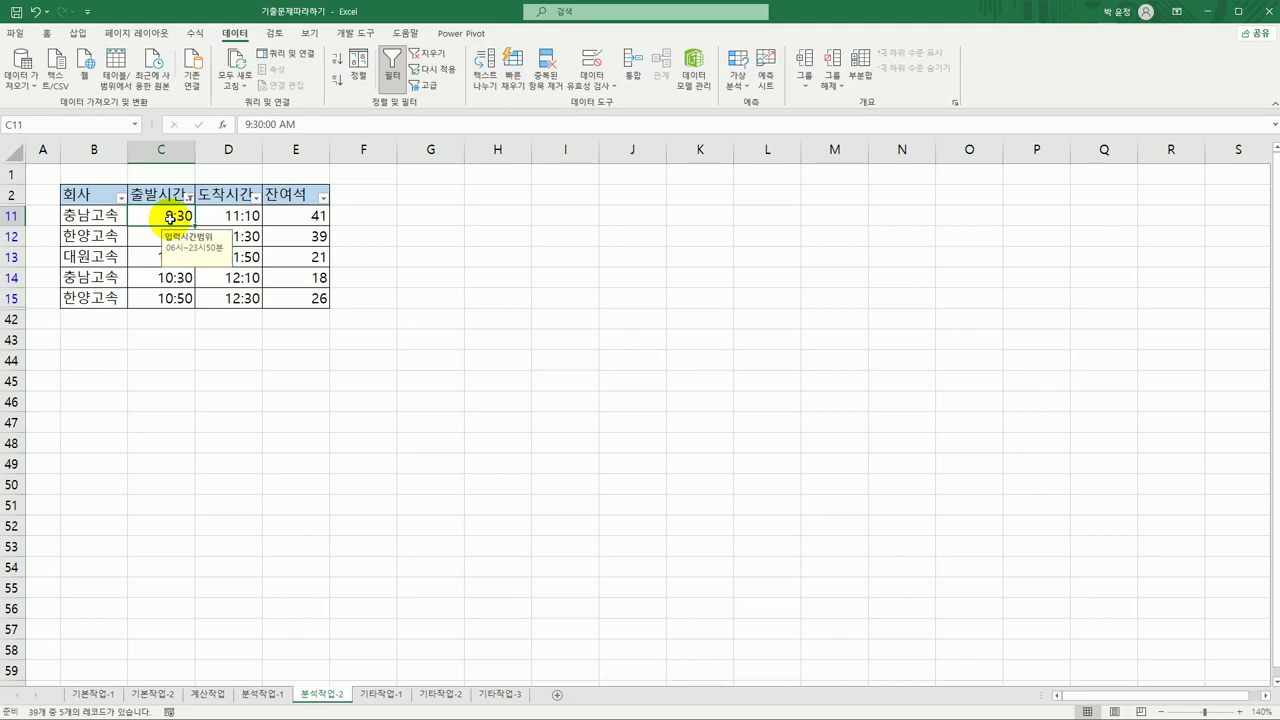
On the 기타작업-1 sheet, change the chart's 평균온도 series to the 표식이 있는 꺾은선형 chart type
click(383, 694)
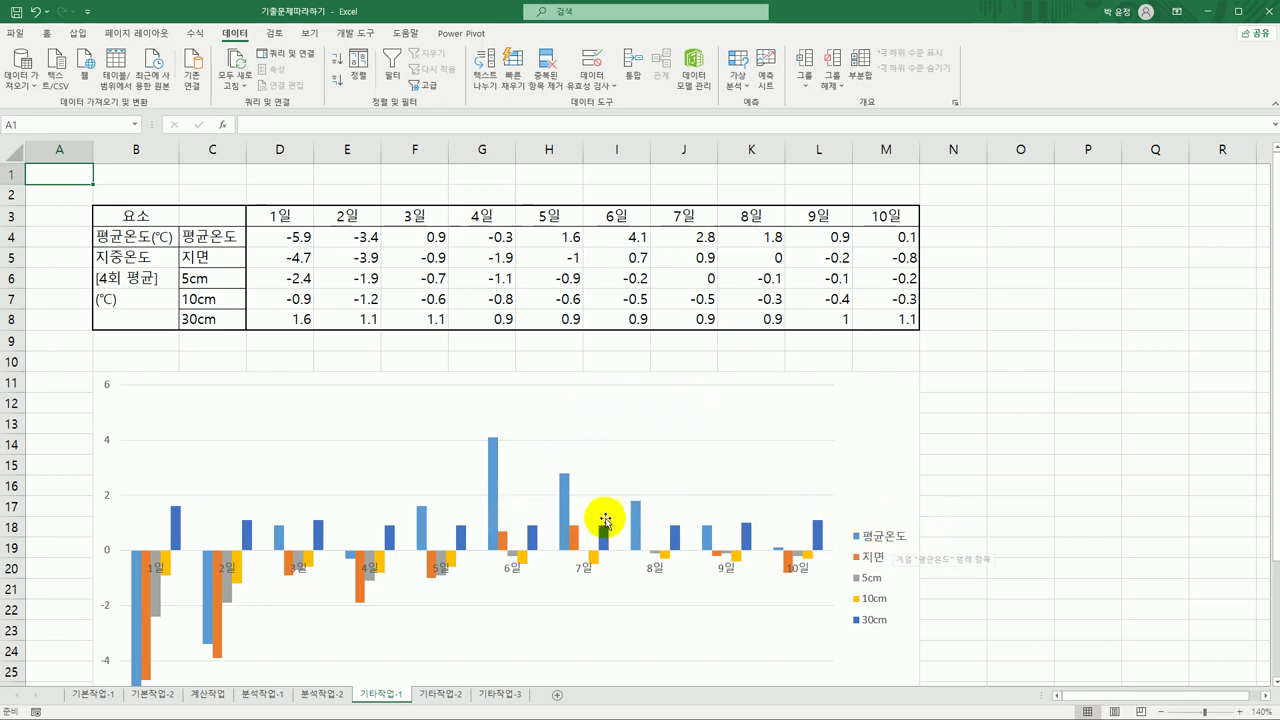
click(492, 458)
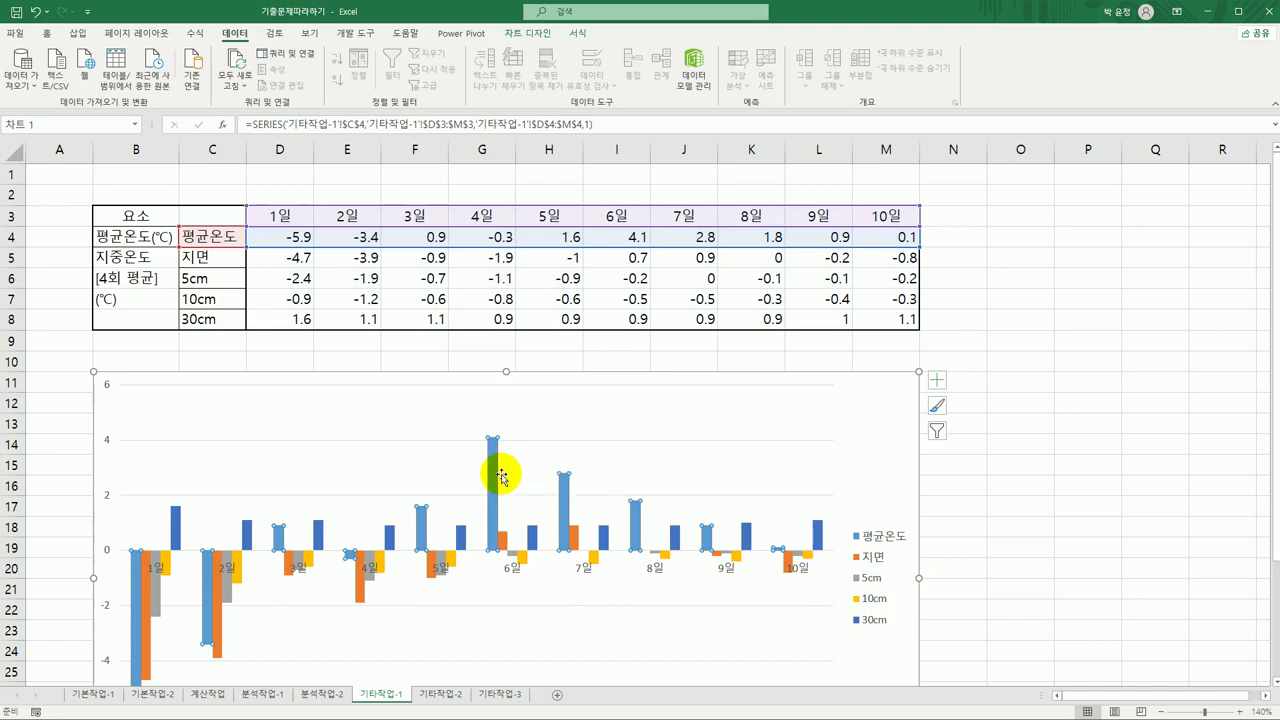
mouse_move(499, 479)
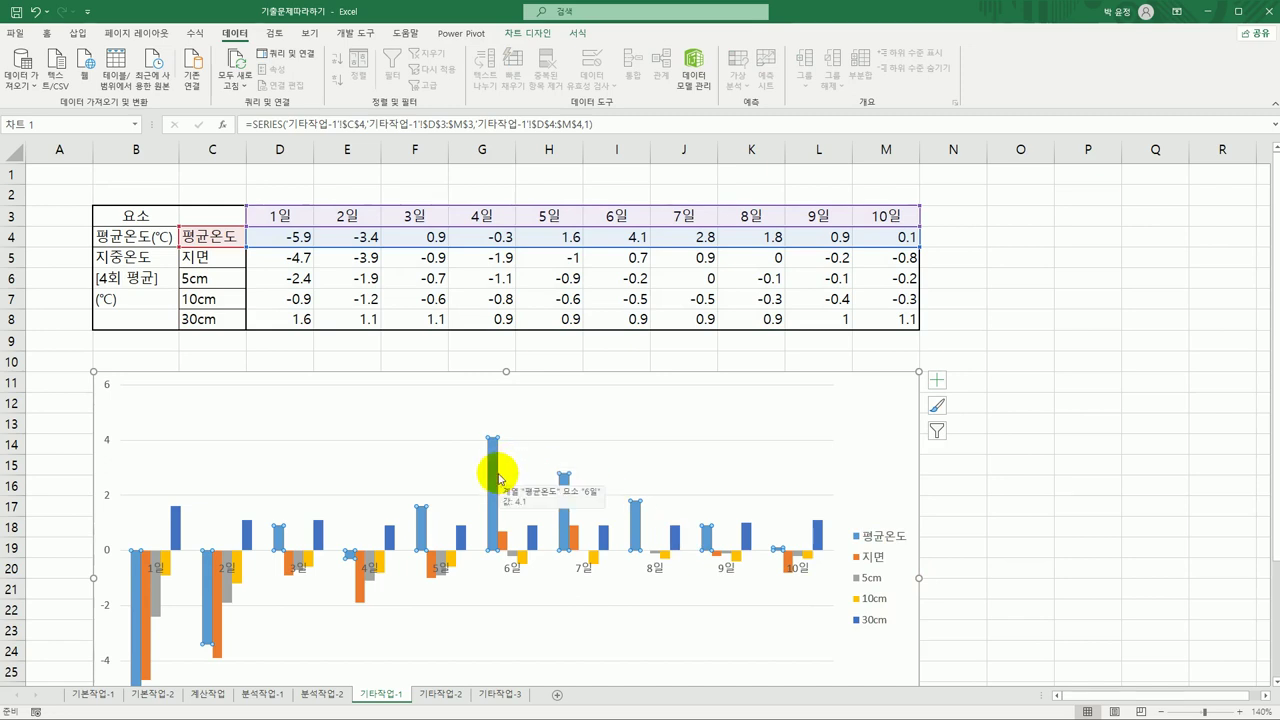
scroll(477, 327, down, 3)
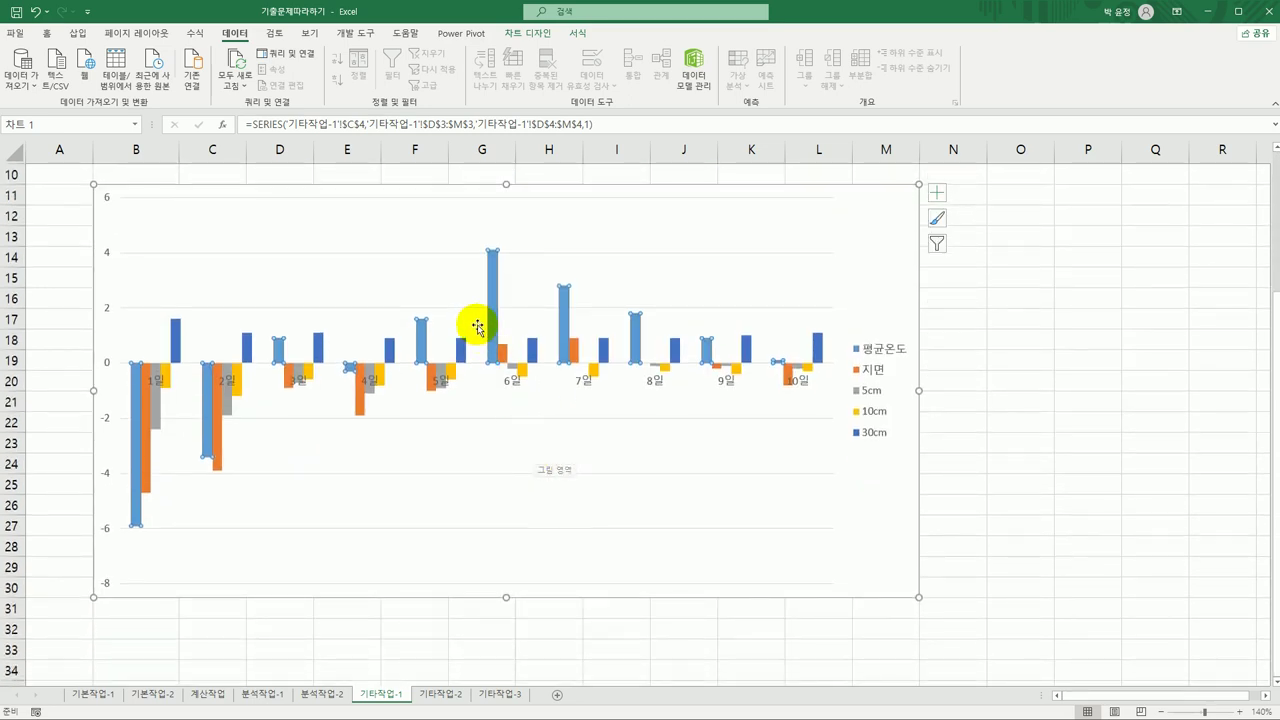
right_click(488, 271)
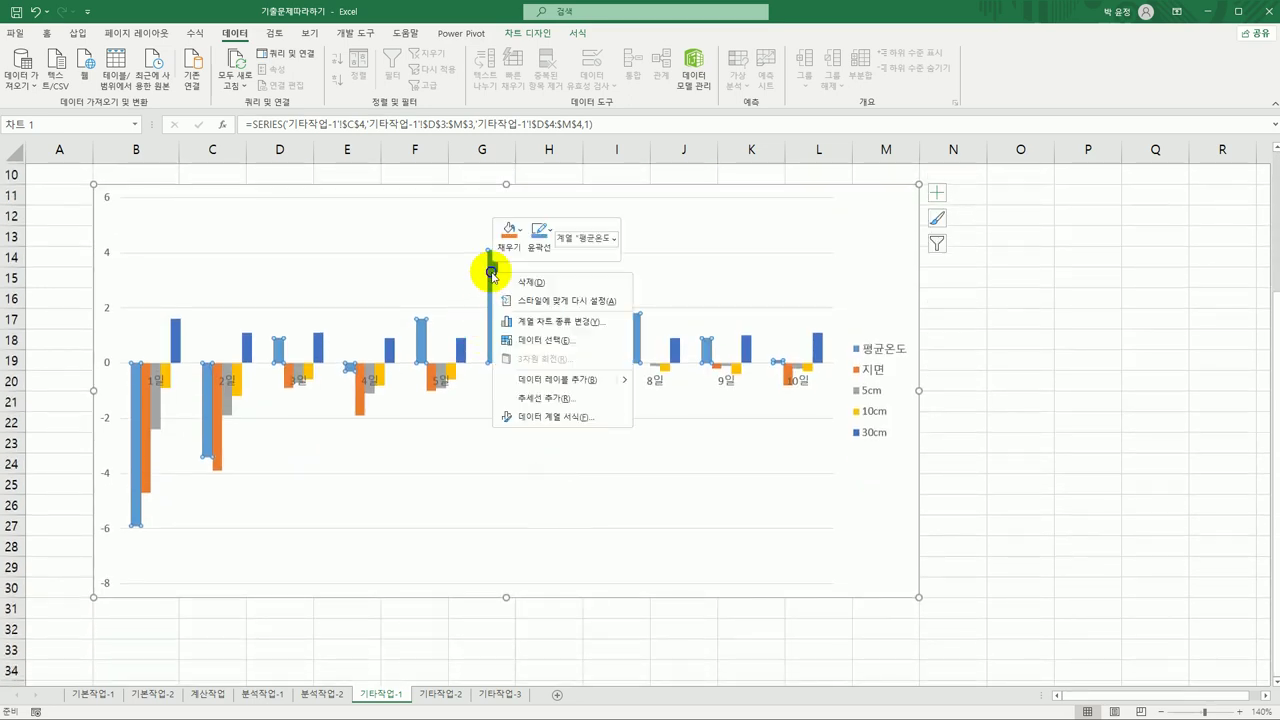
click(556, 324)
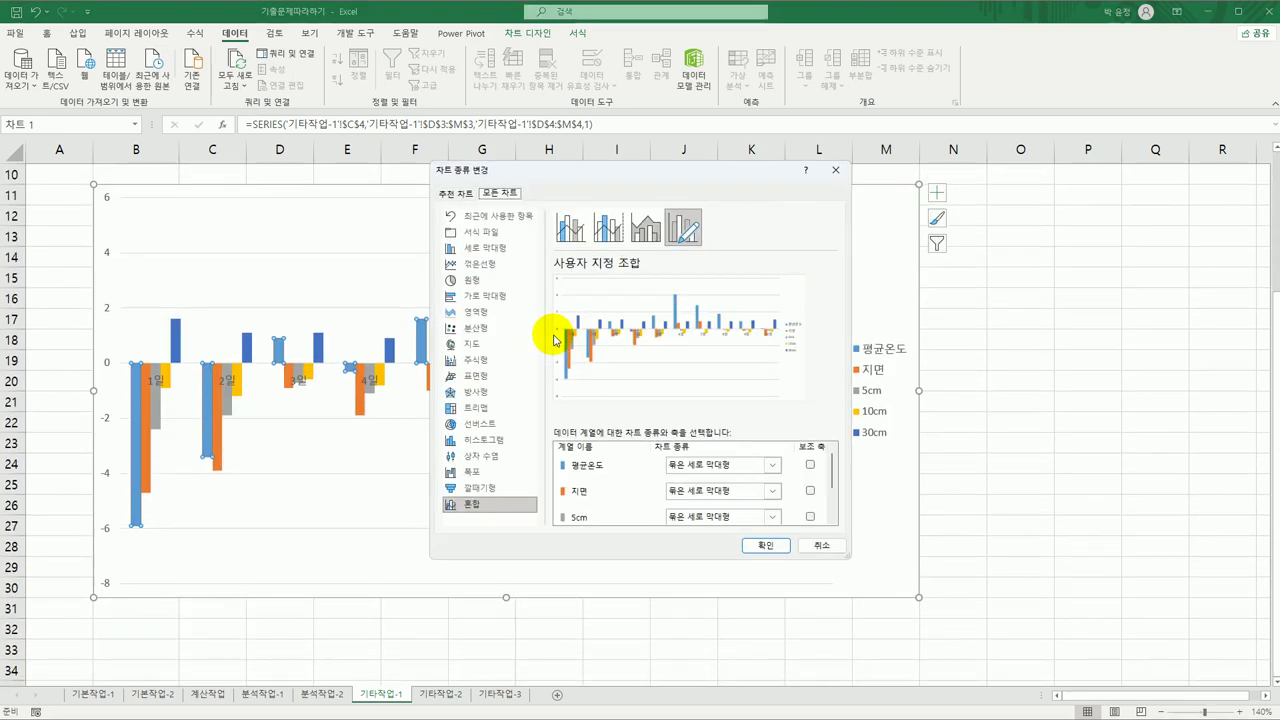
click(771, 467)
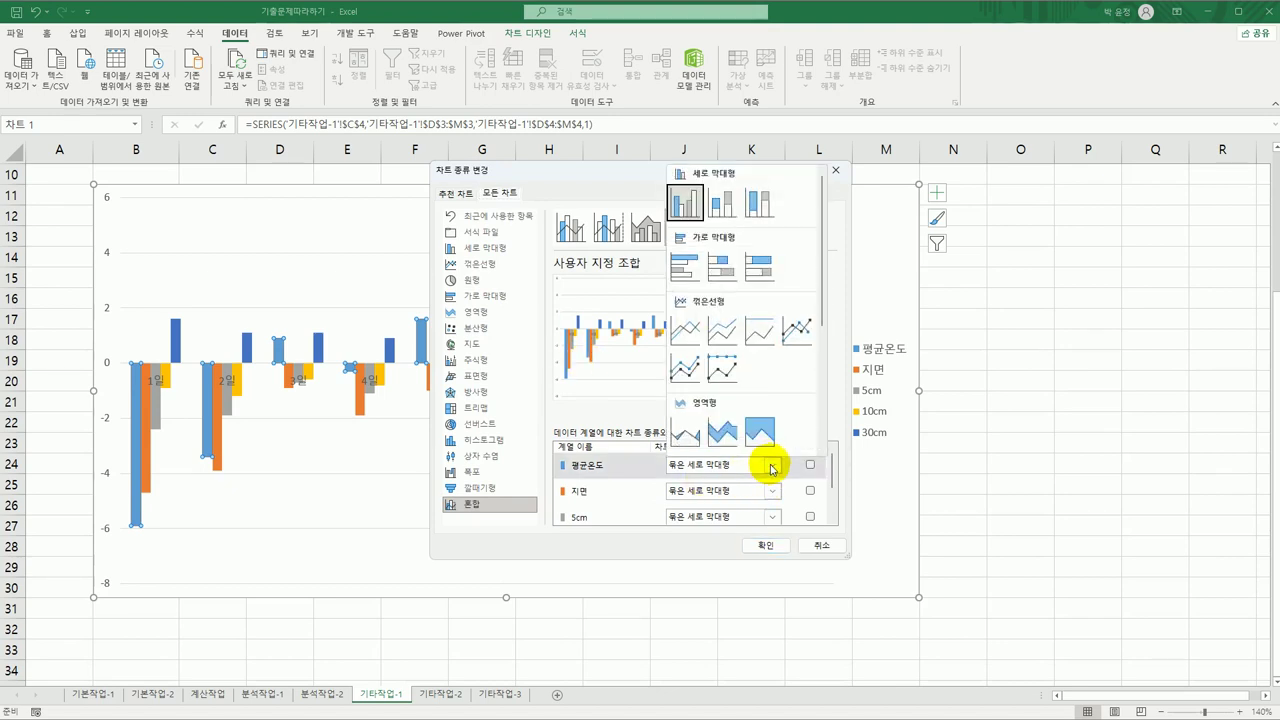
click(795, 334)
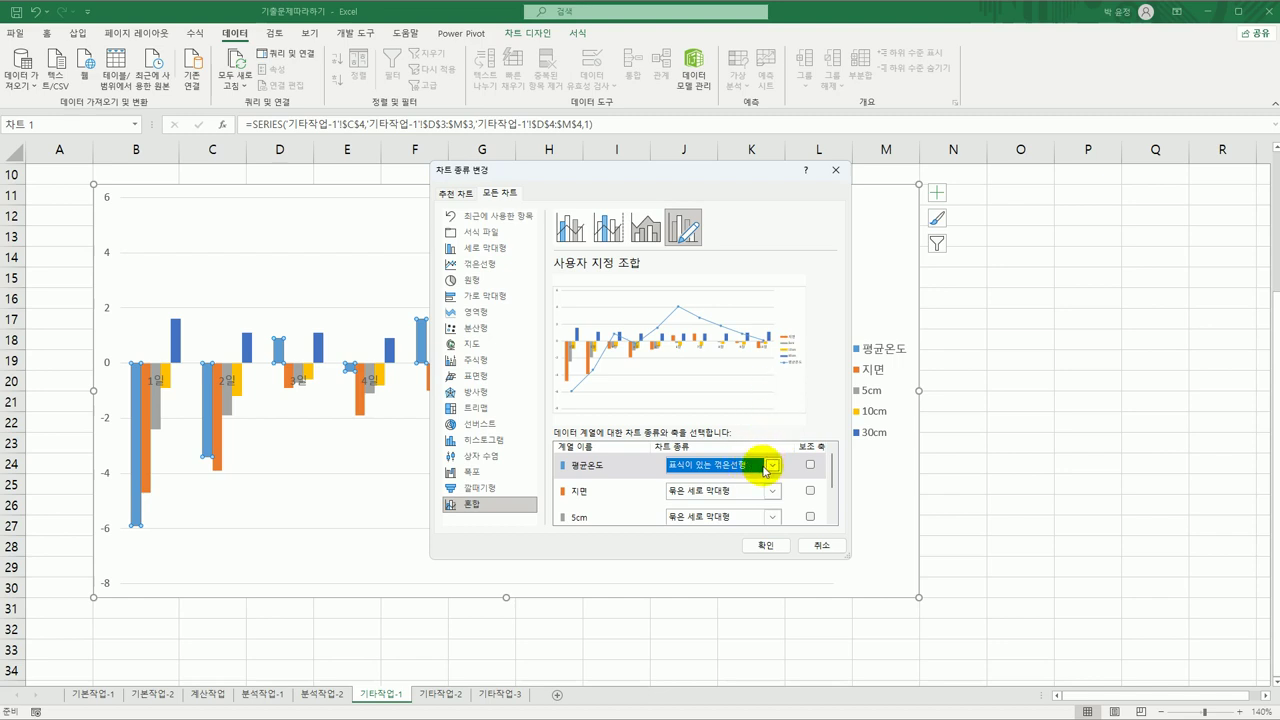
click(766, 546)
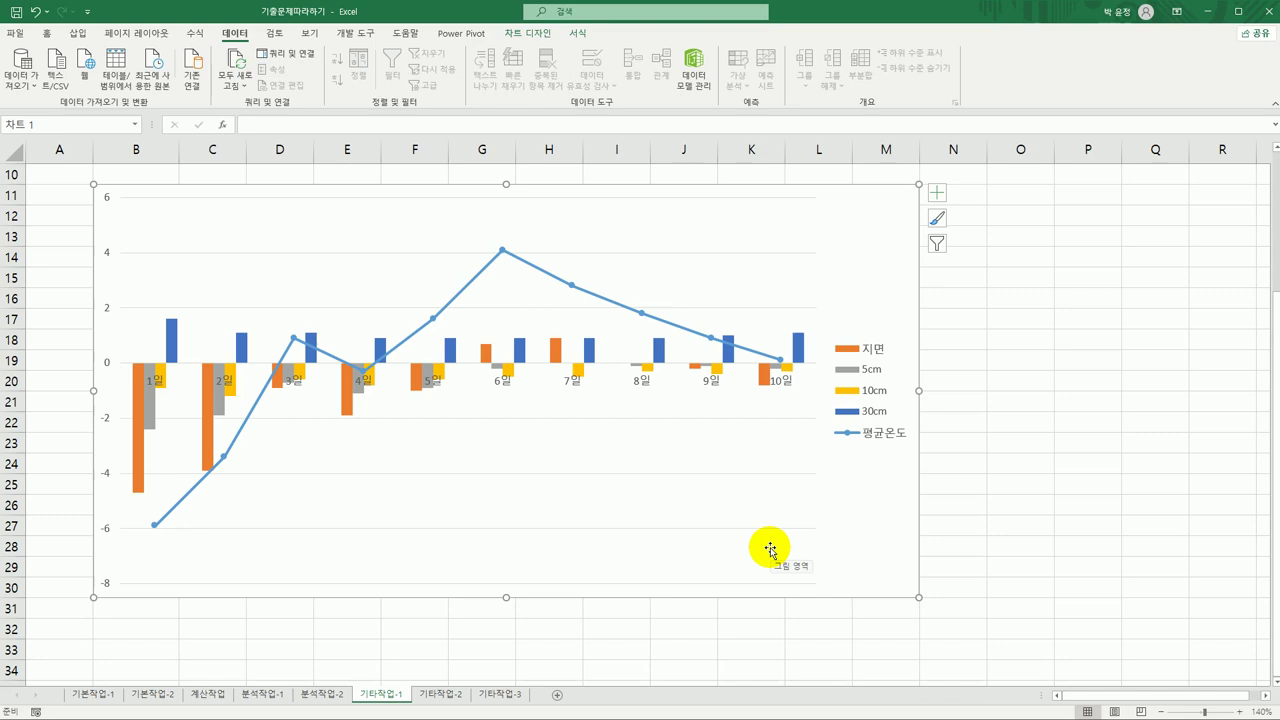
Add data labels to the 평균온도 line series
click(502, 251)
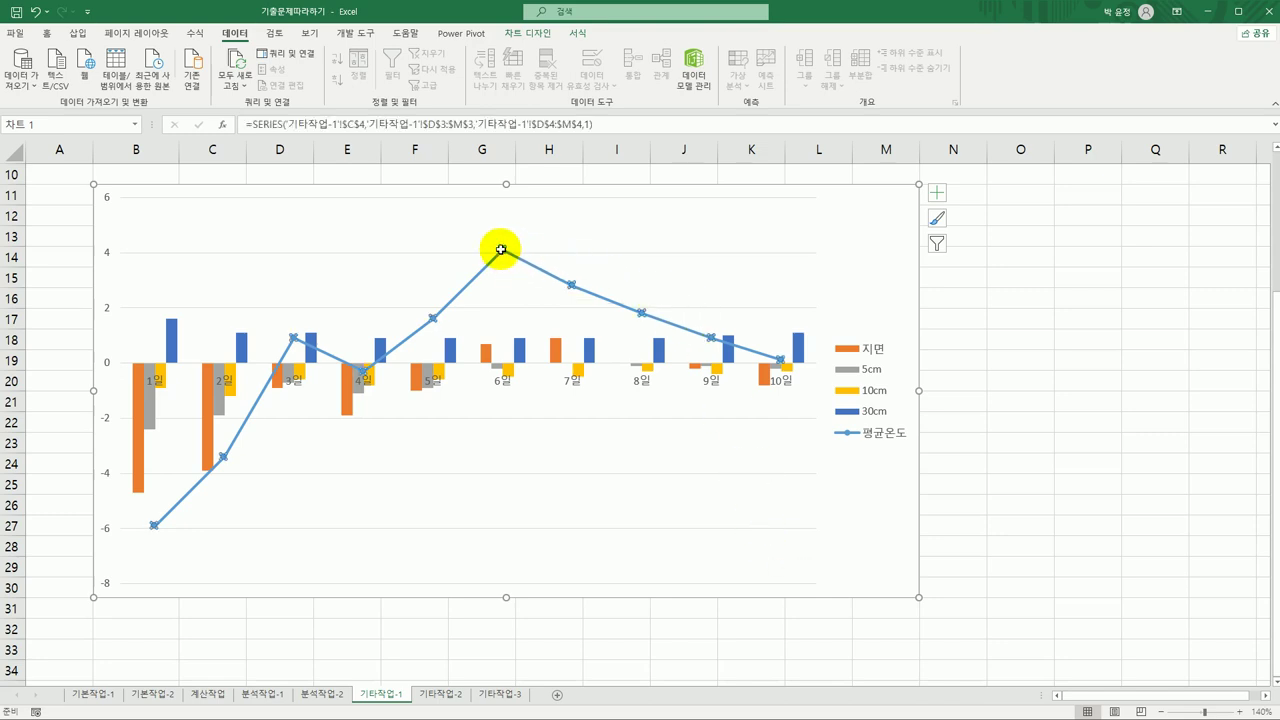
right_click(502, 250)
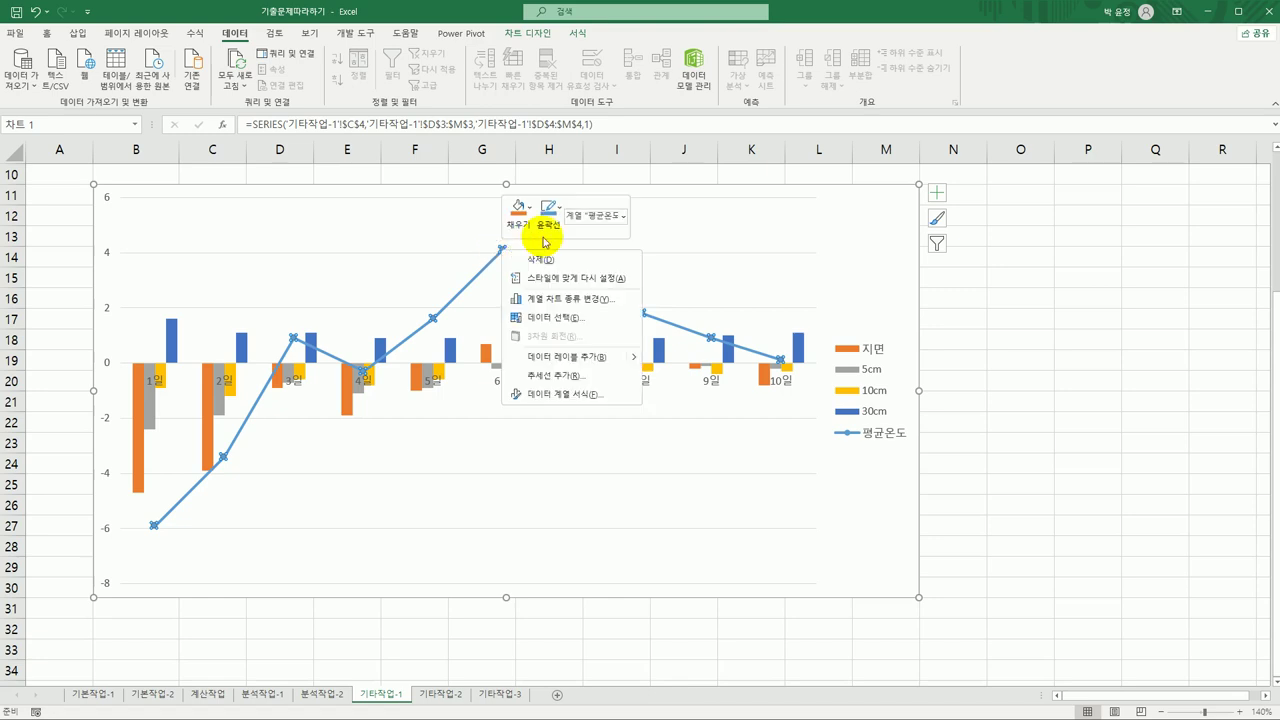
click(607, 360)
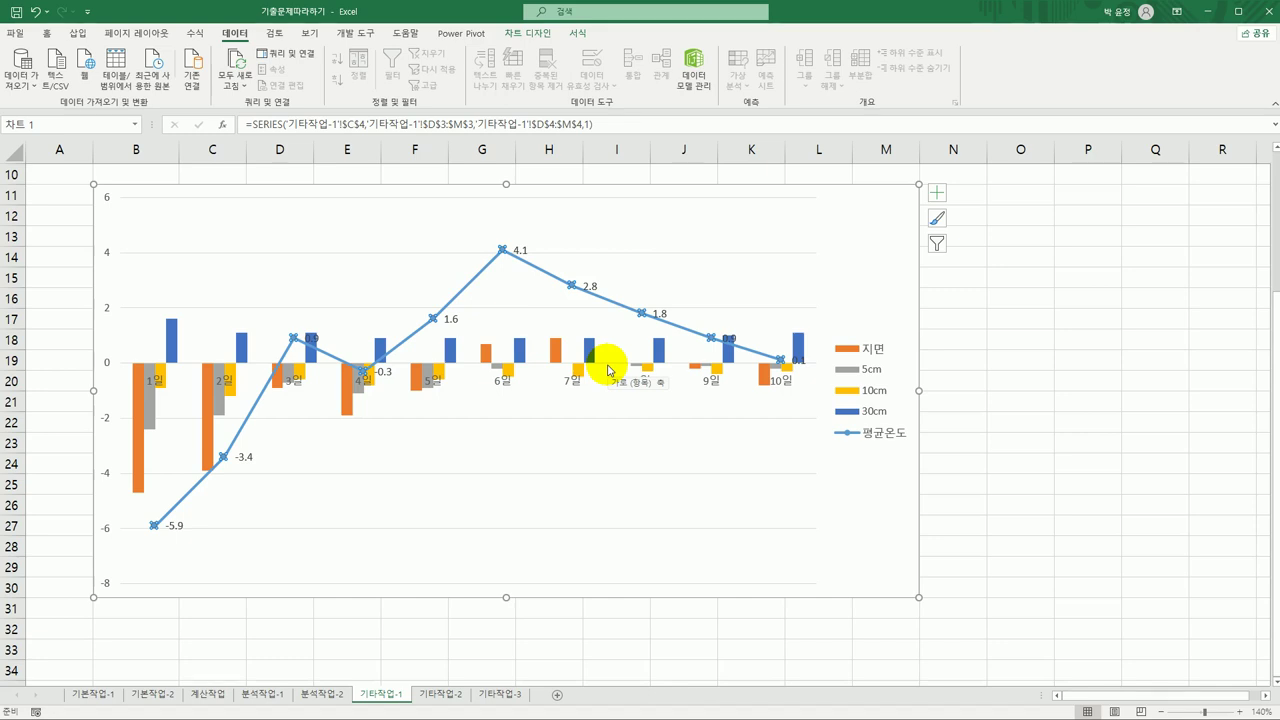
Add a chart title reading 지중온도와 평균온도의 비교
click(936, 192)
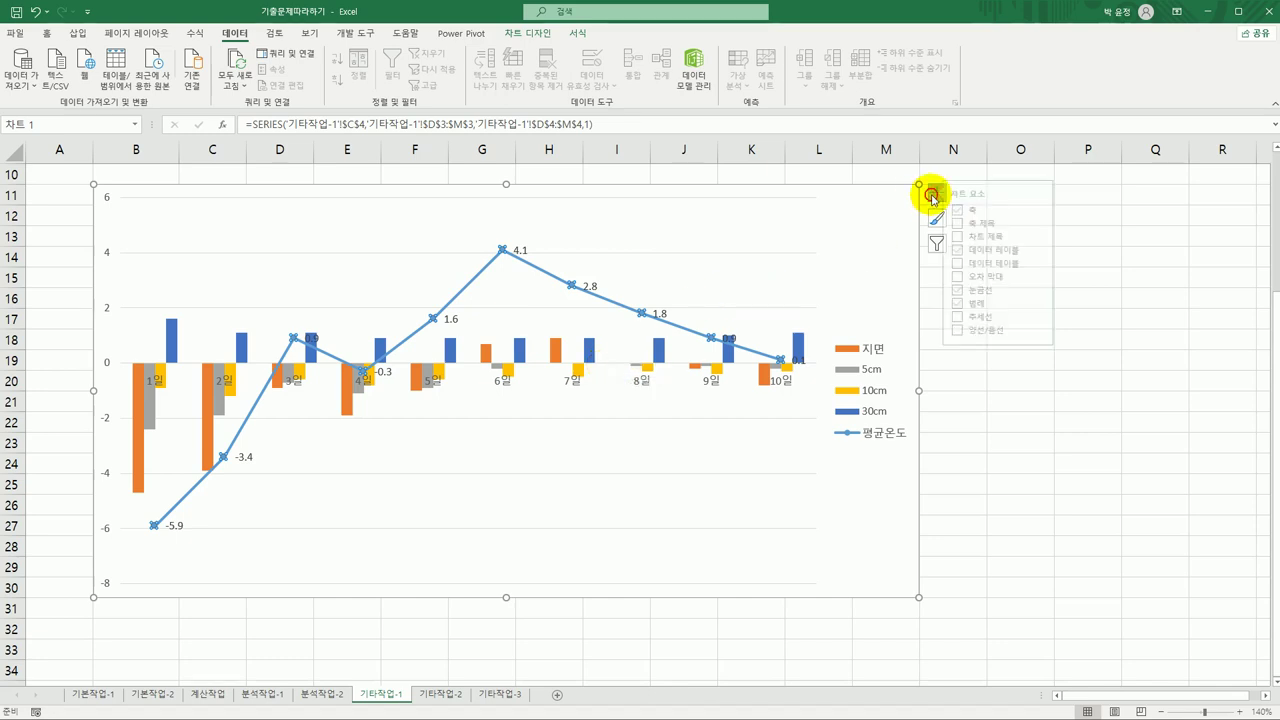
click(998, 240)
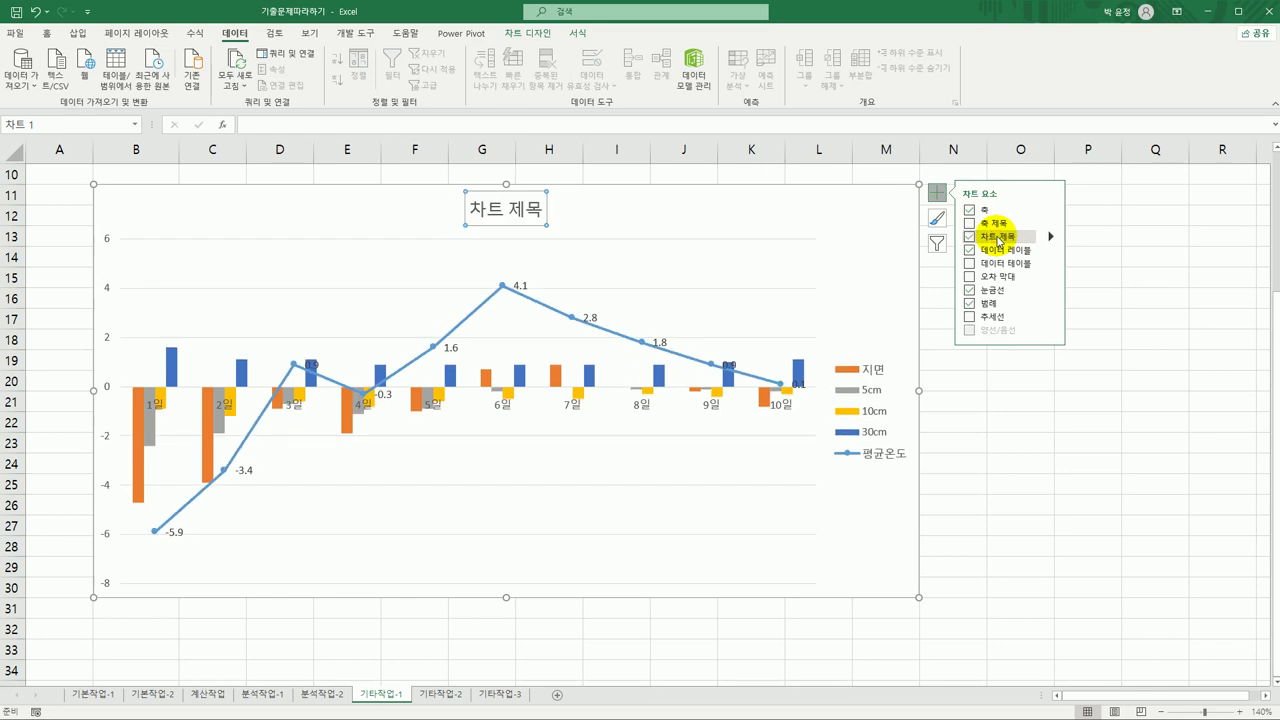
double_click(493, 212)
drag(493, 212, 540, 218)
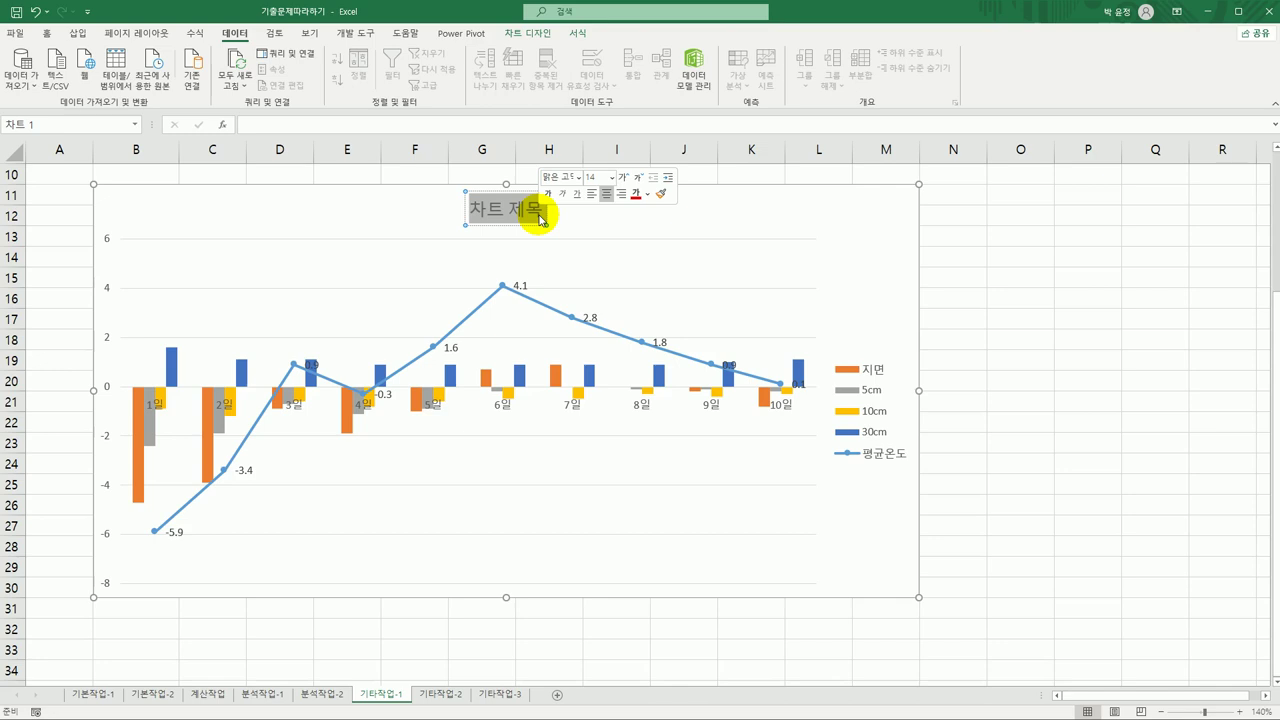
text(지중온동)
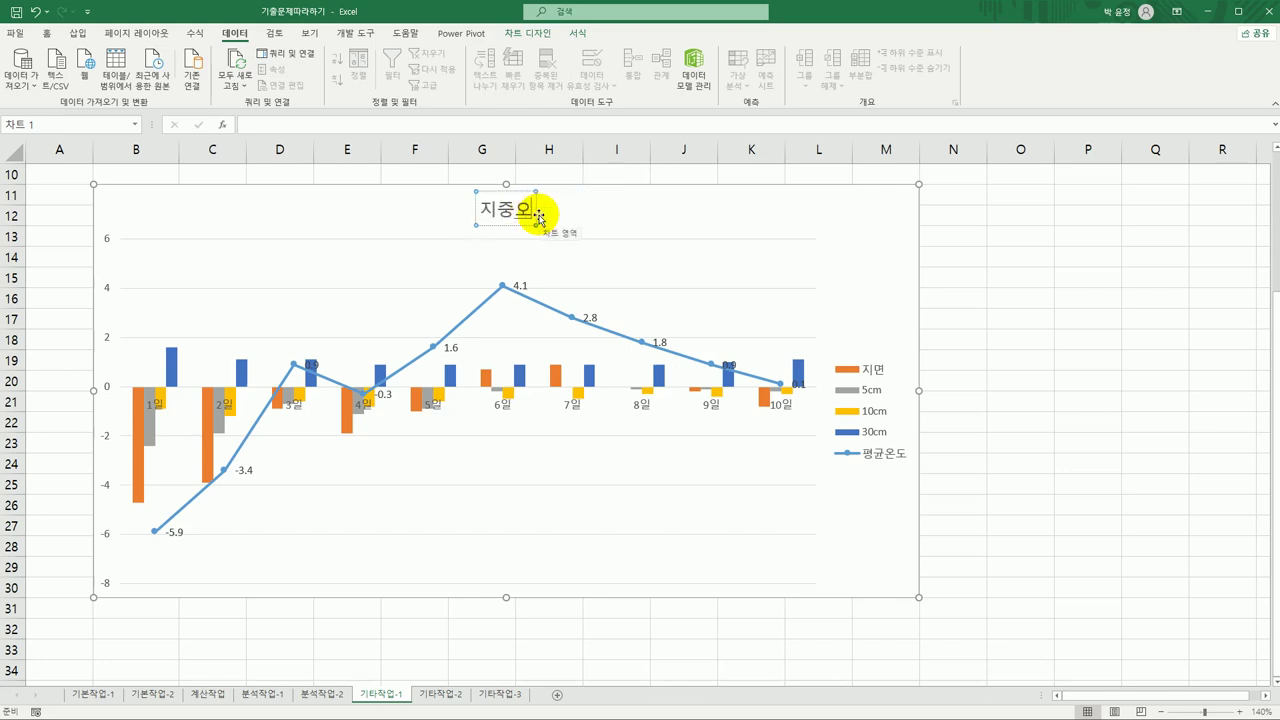
text(와)
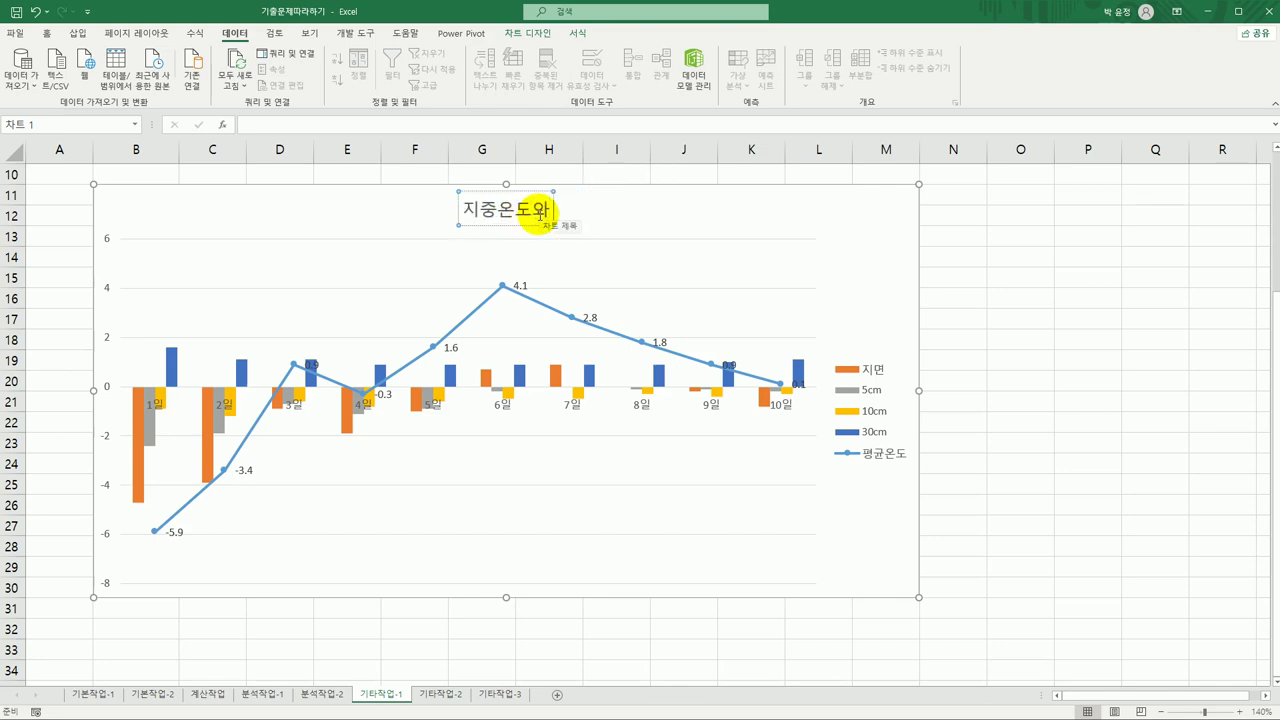
text( 평균온도)
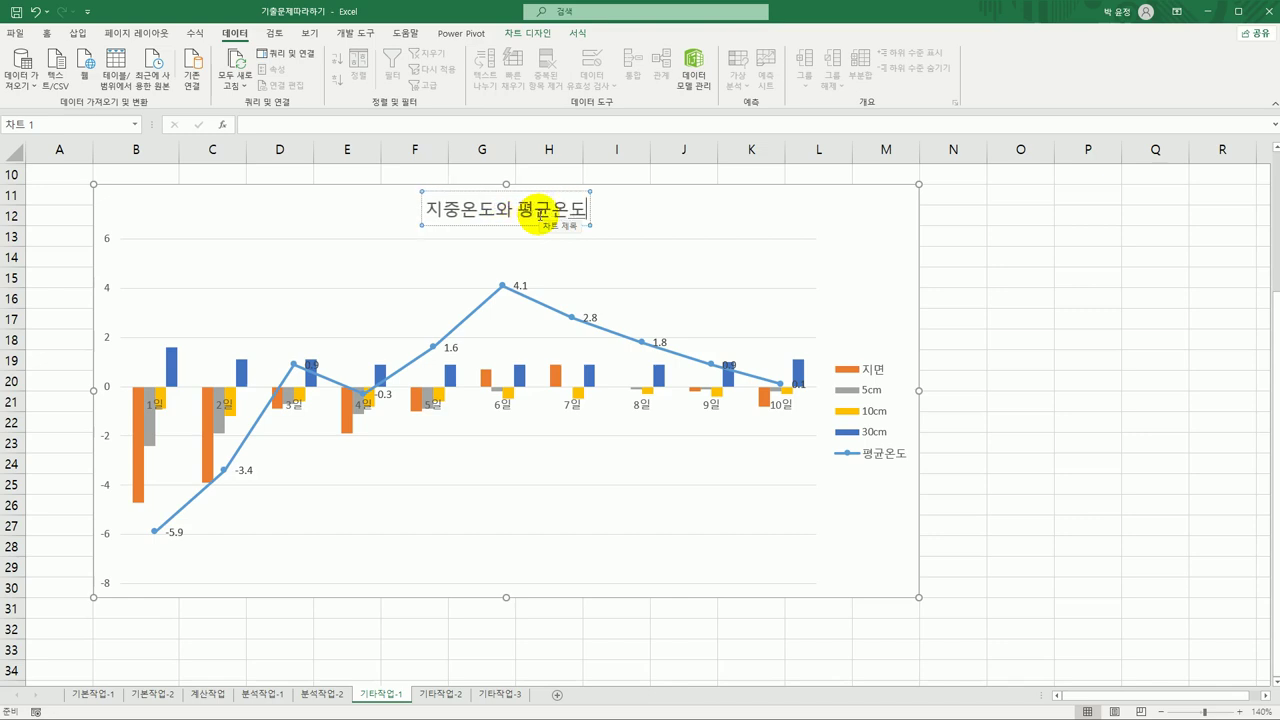
text(의)
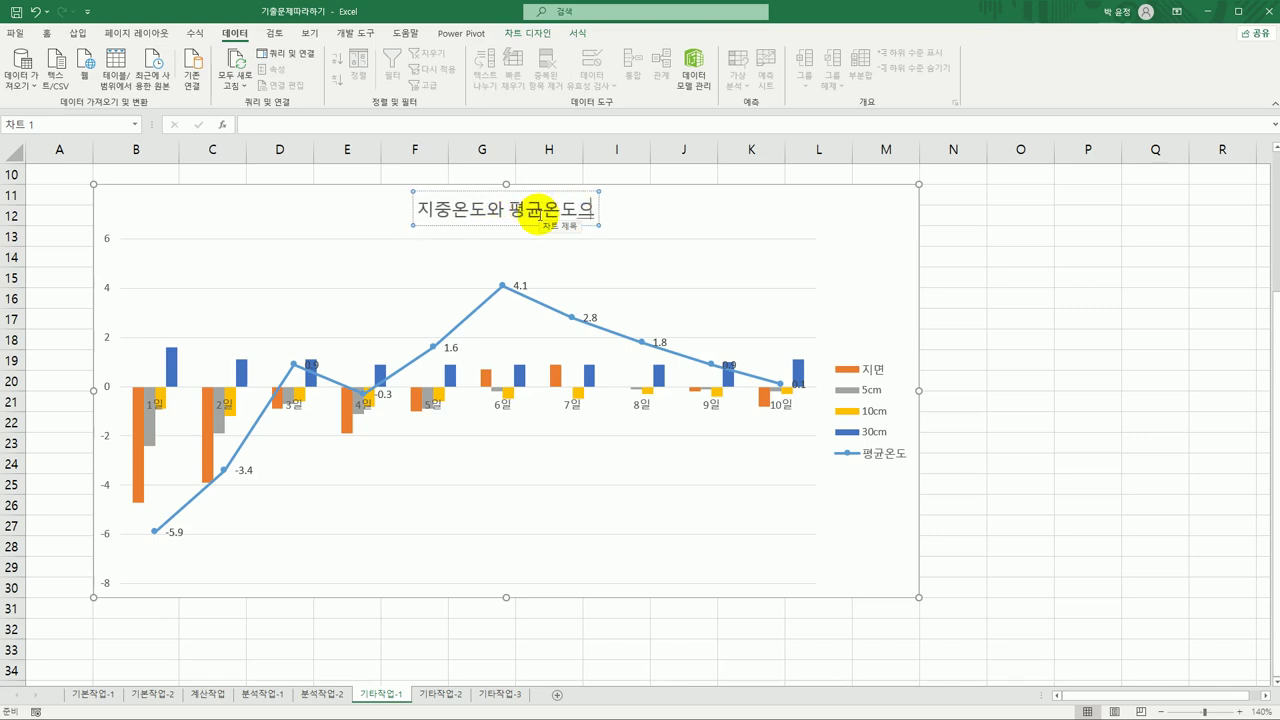
text( 비)
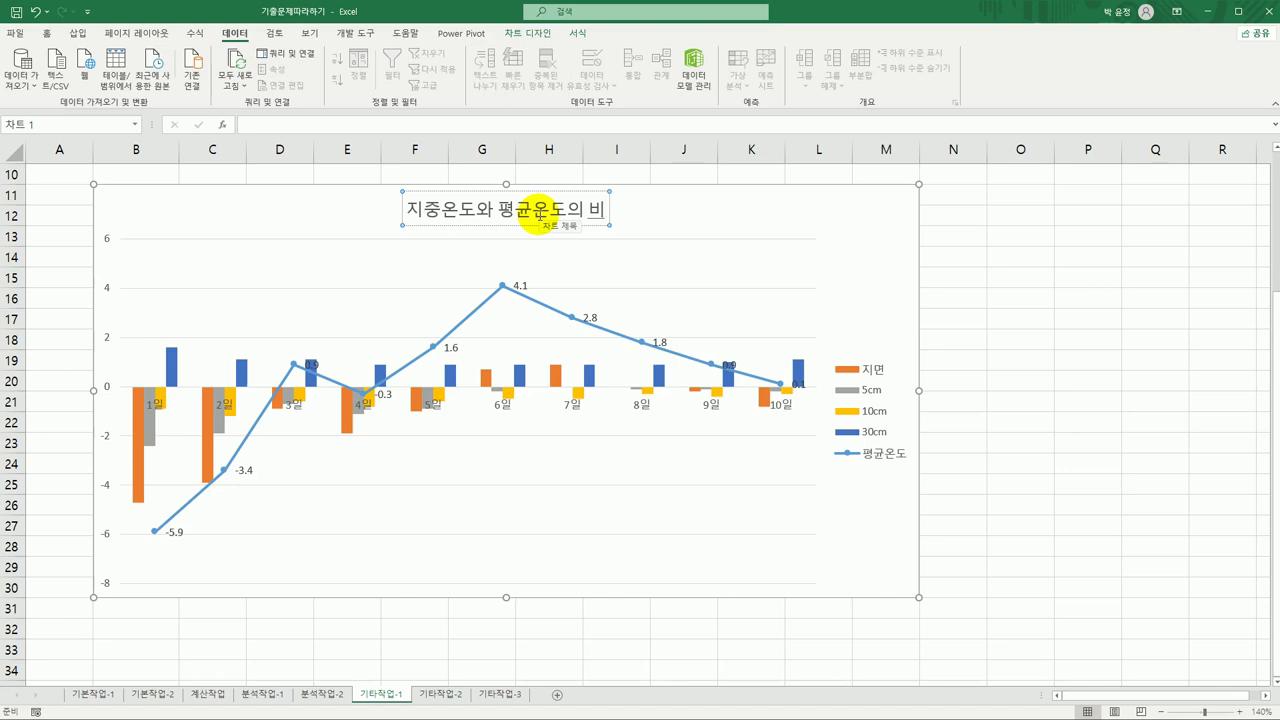
text(교)
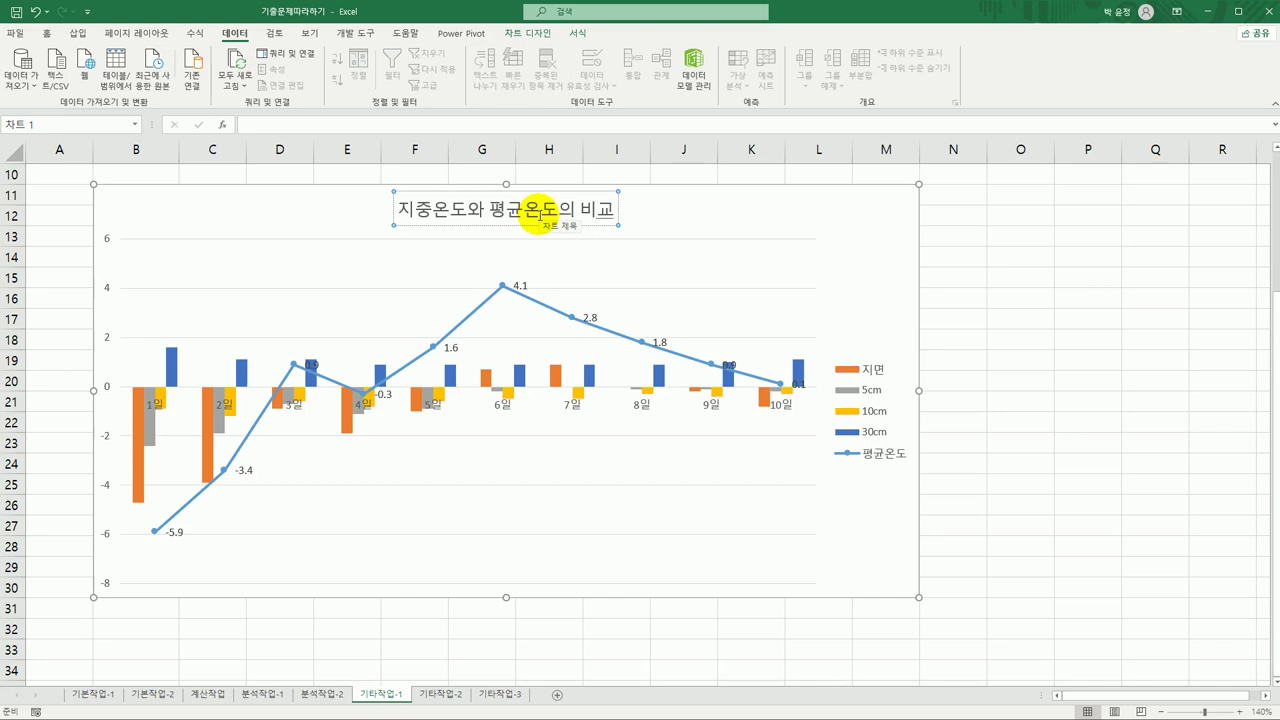
click(913, 201)
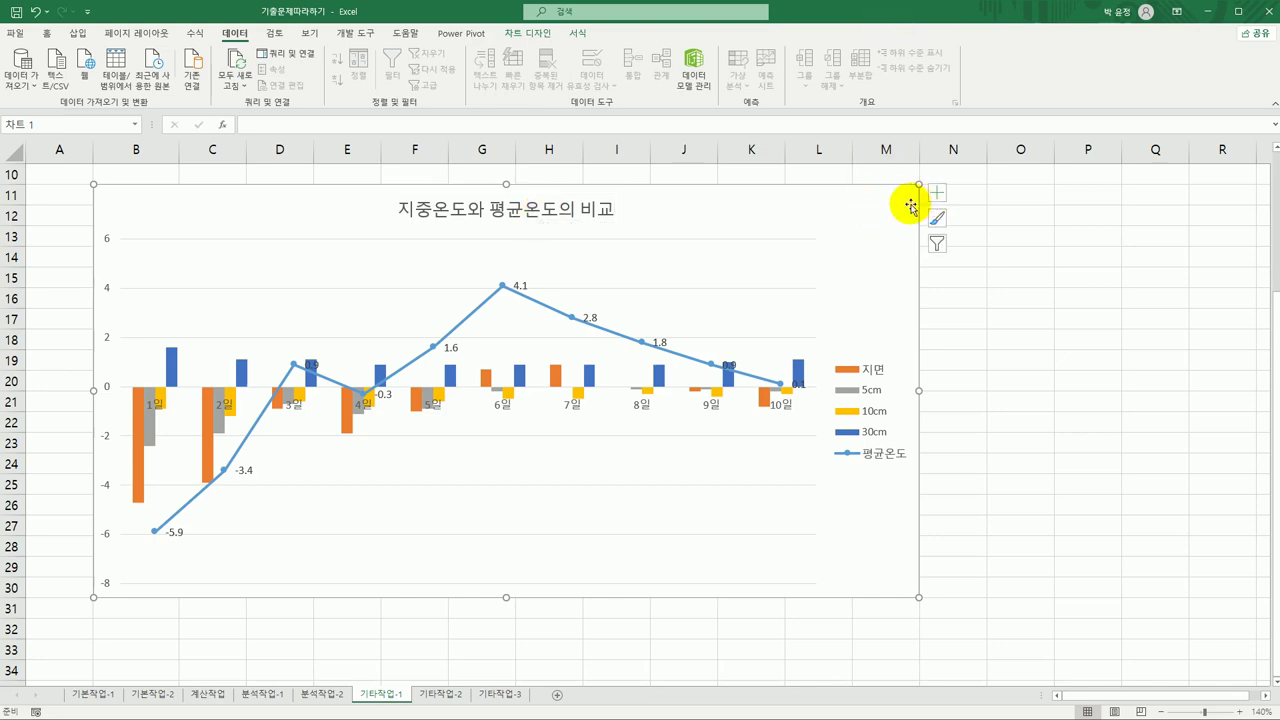
Place the chart legend at the 아래쪽 position
click(938, 195)
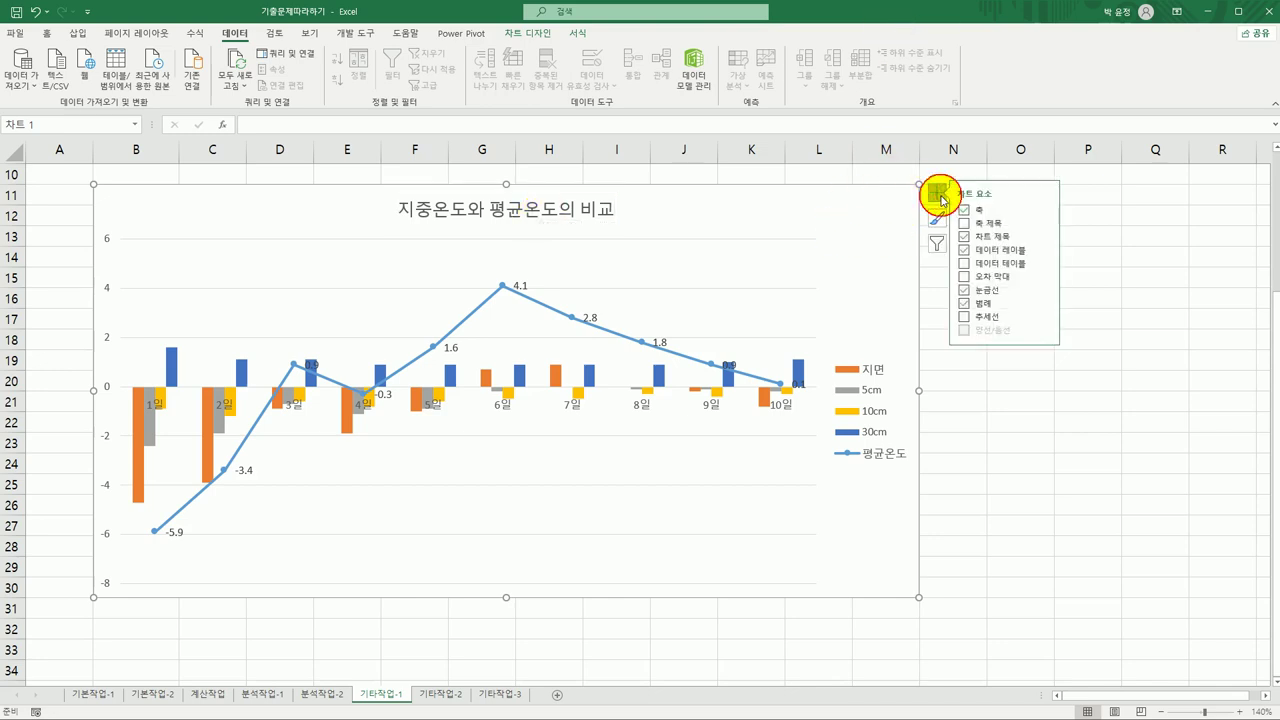
click(1050, 304)
click(1096, 355)
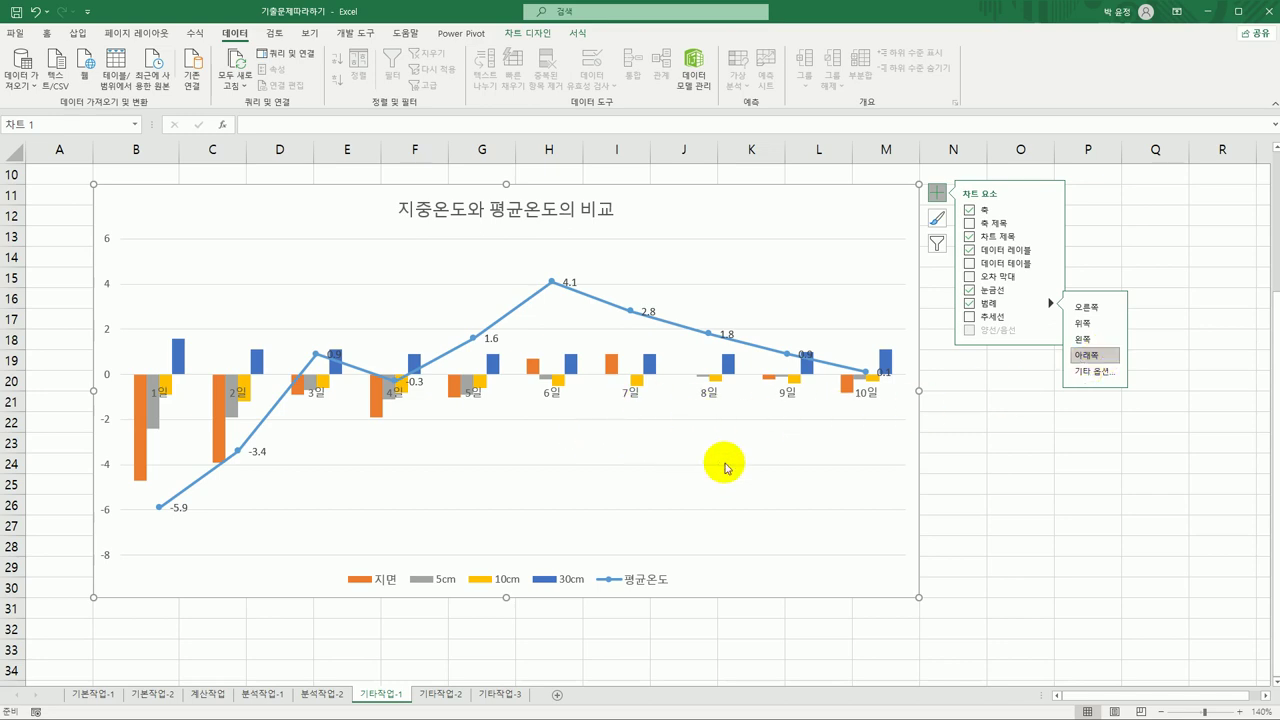
Set the 계열 겹치기 of the 지면 column series to 90%
click(376, 399)
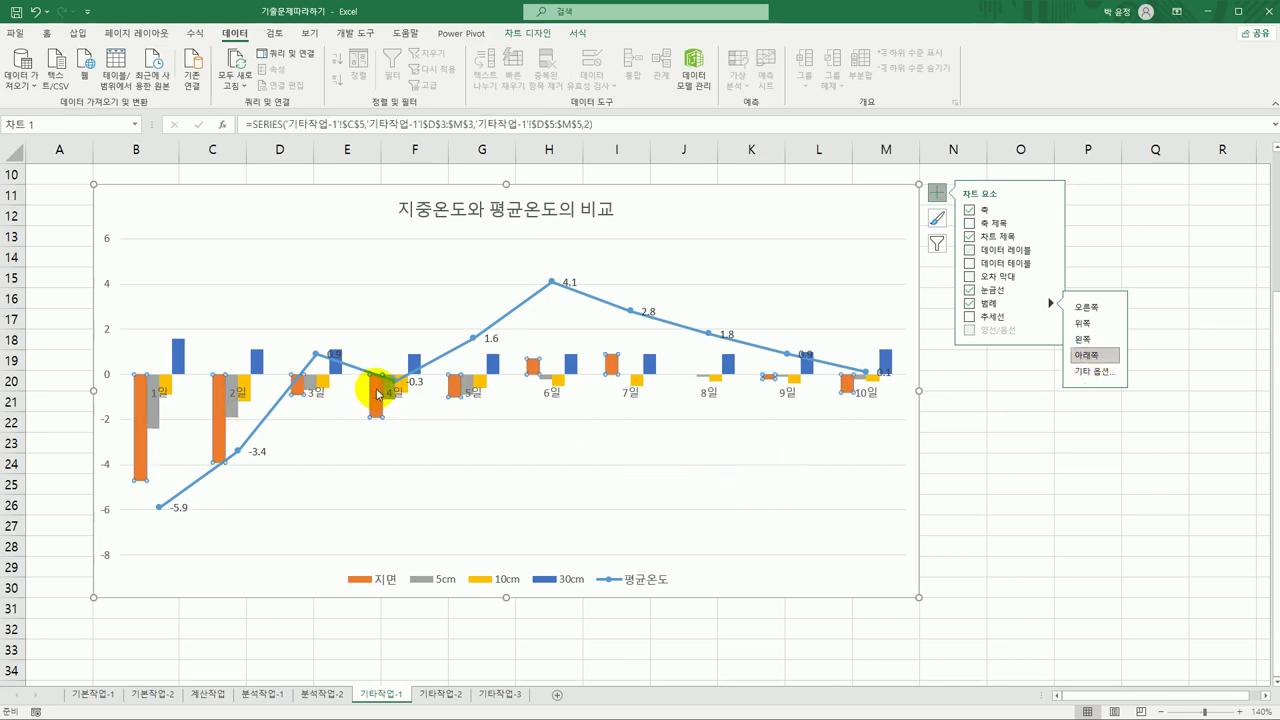
right_click(379, 395)
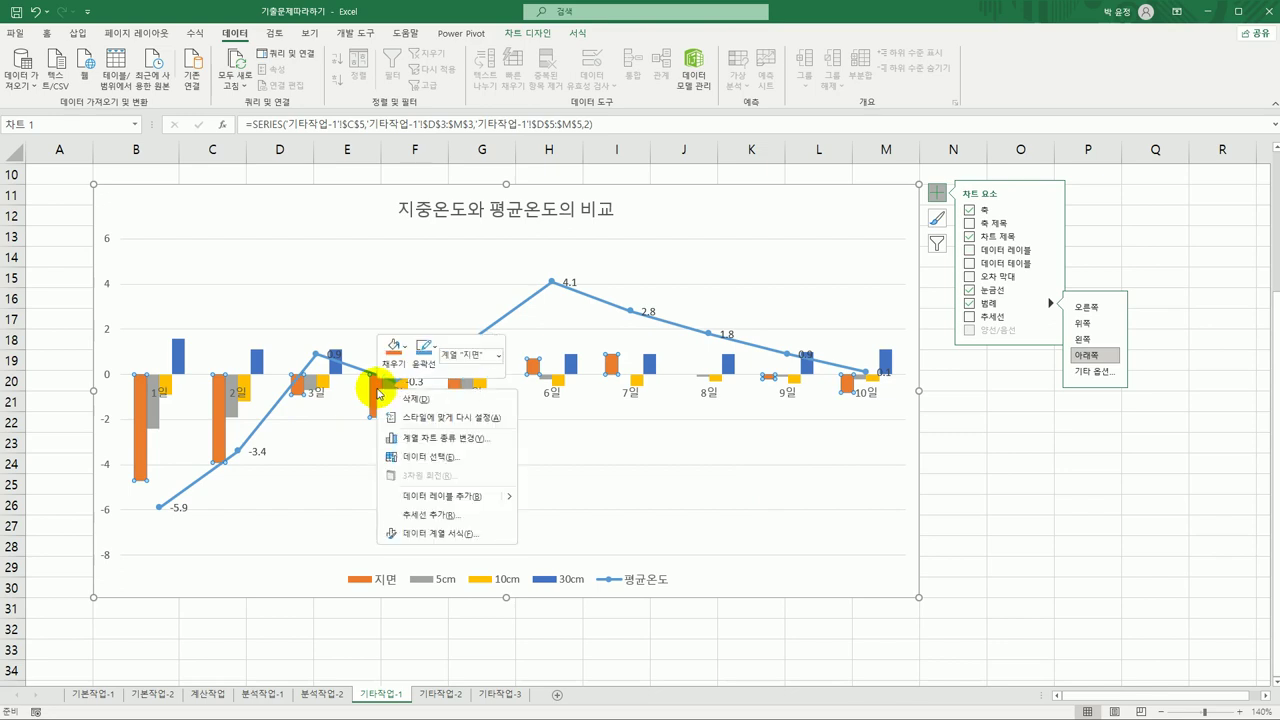
click(447, 532)
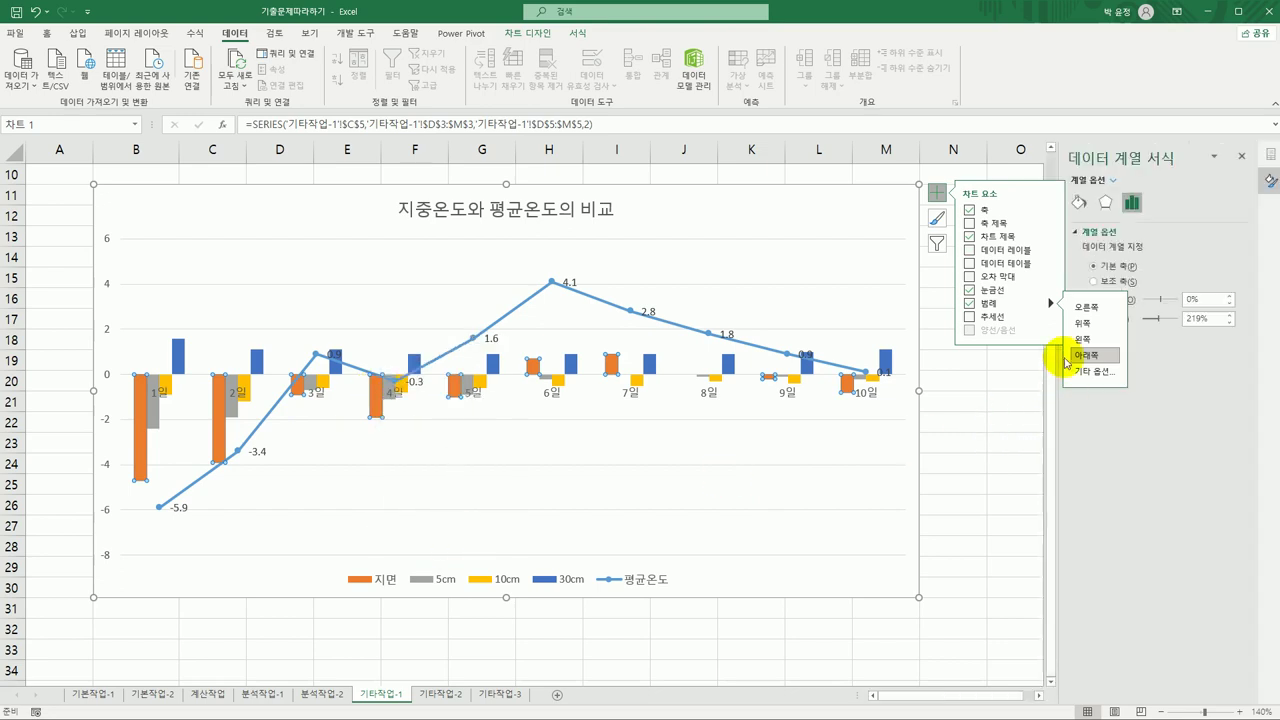
click(934, 194)
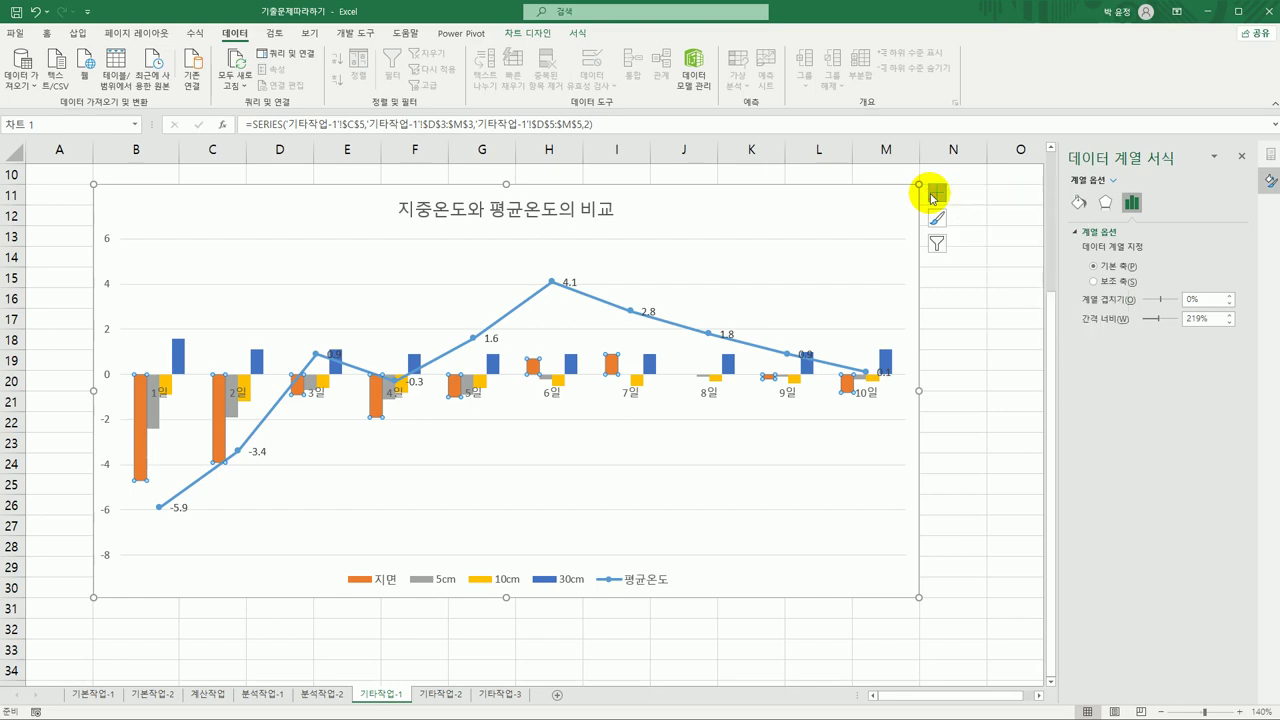
click(967, 304)
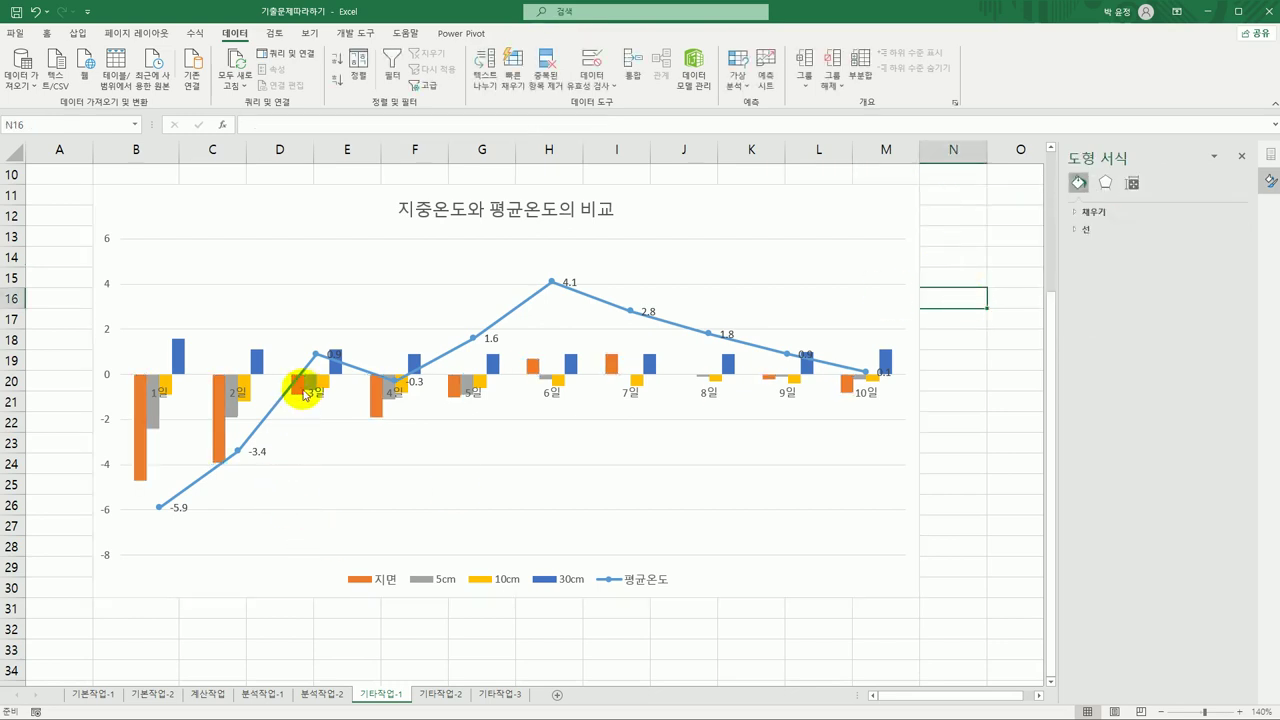
click(379, 409)
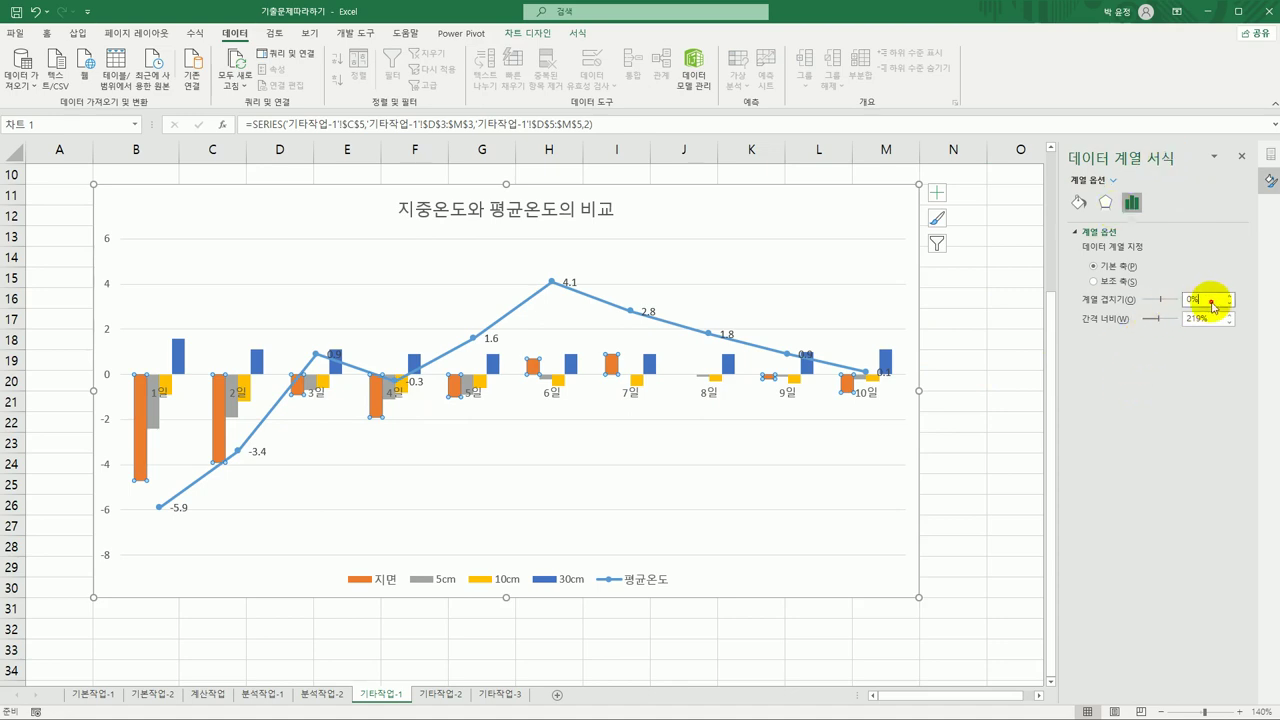
drag(1214, 299, 1175, 303)
text(100)
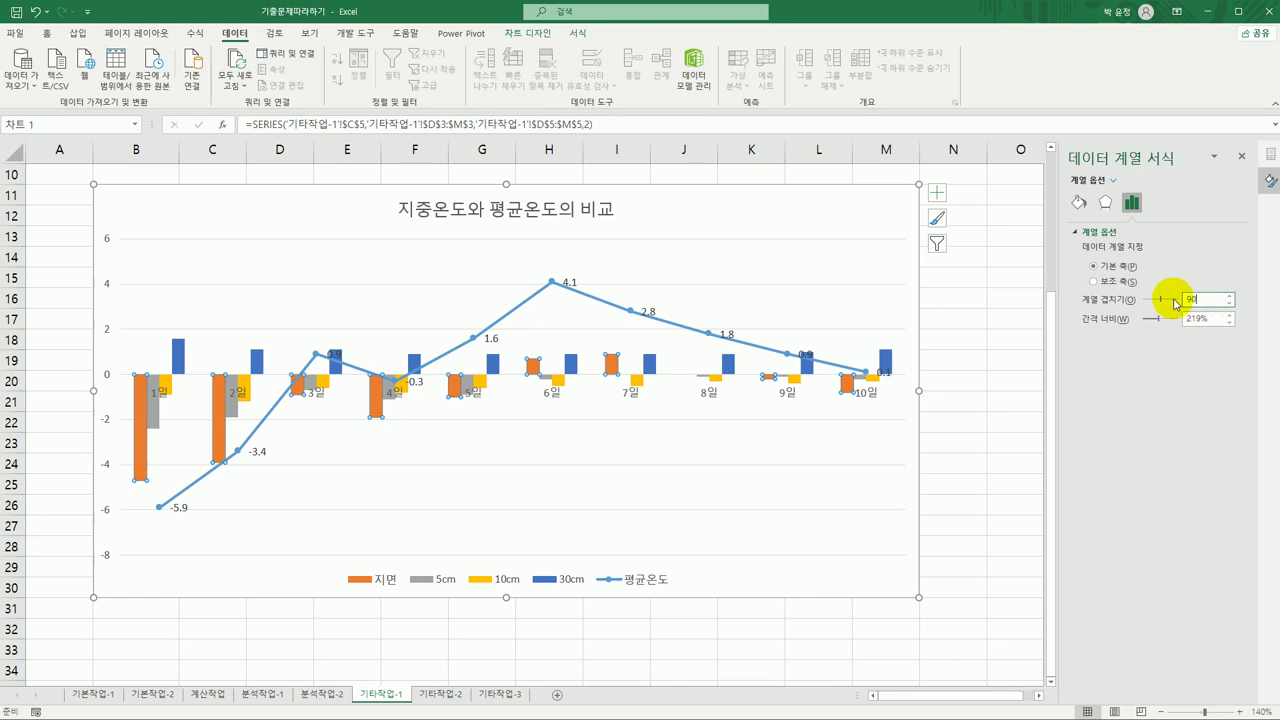
key(Return)
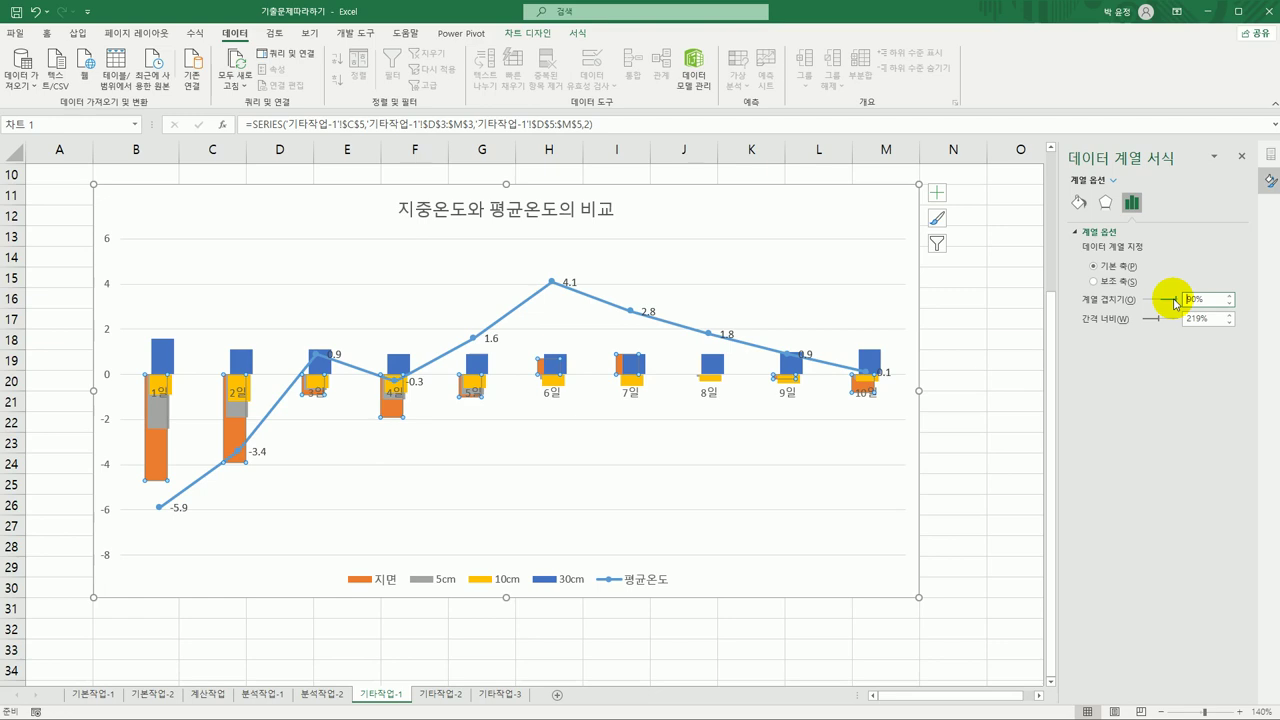
Set the chart's vertical axis to a minimum of -6, a maximum of 5 and a 기본 unit of 1
click(107, 285)
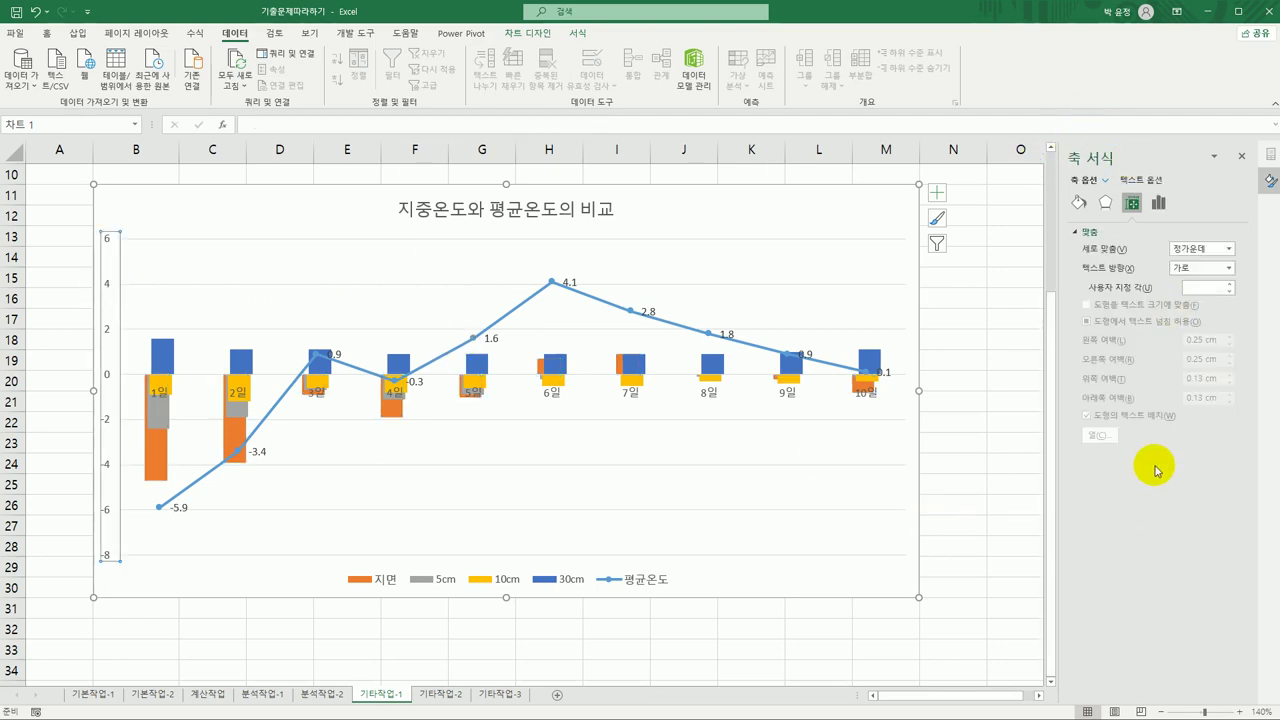
click(1159, 203)
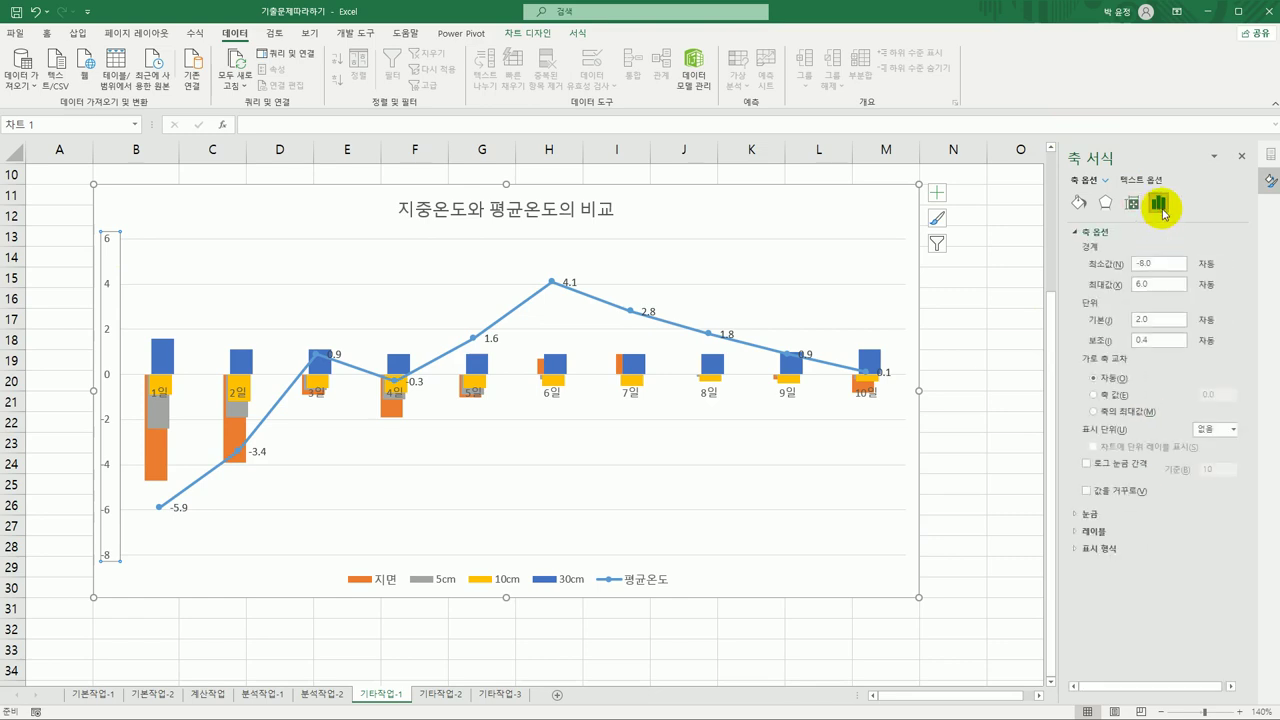
click(1136, 284)
text(5)
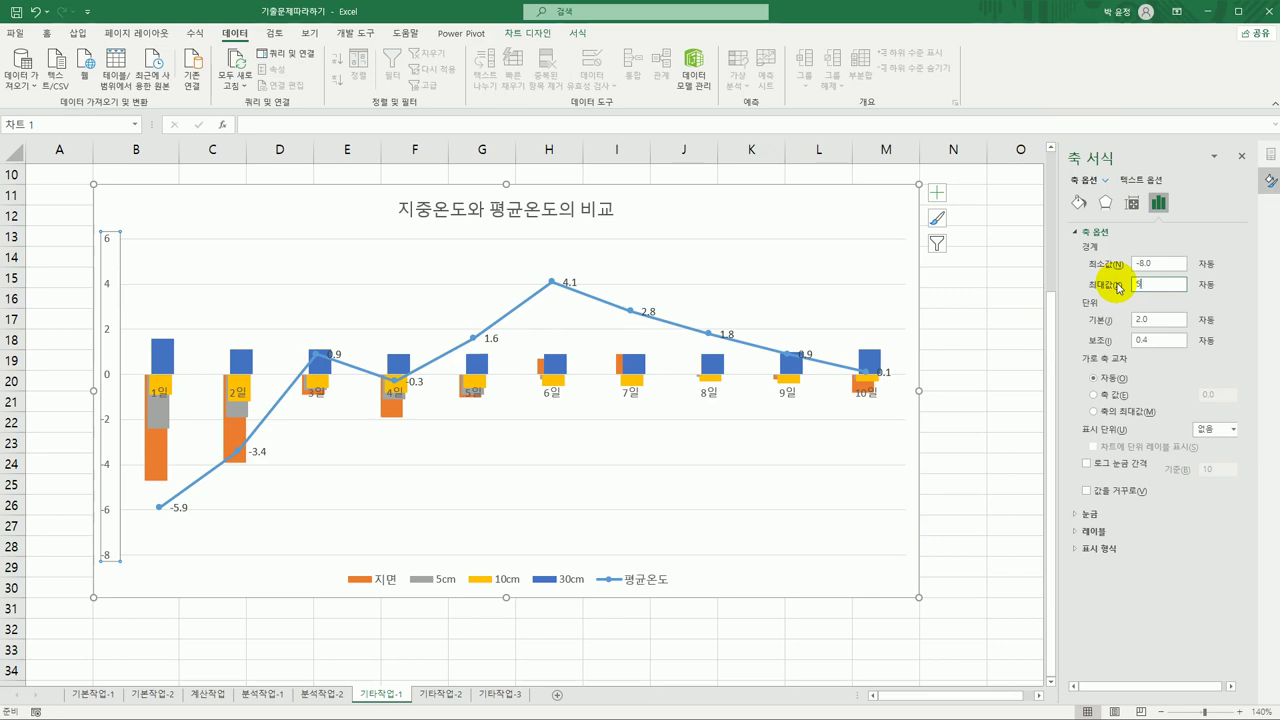
click(1120, 265)
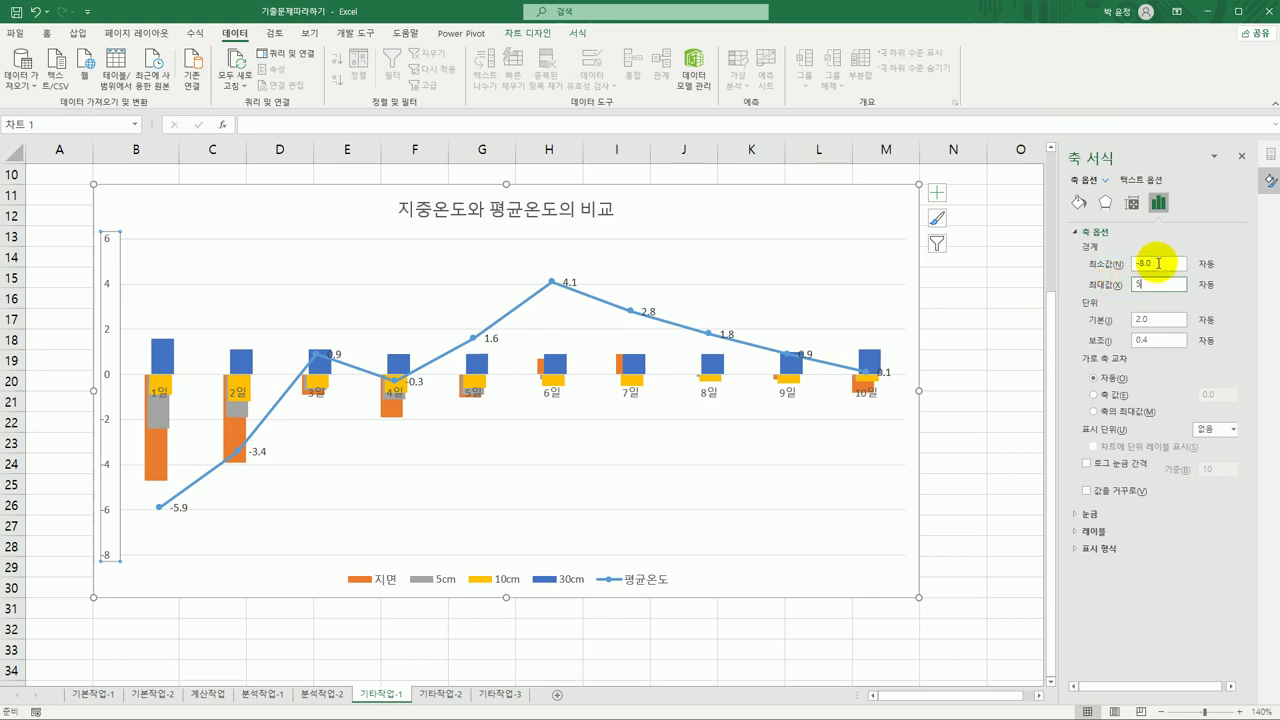
text(-)
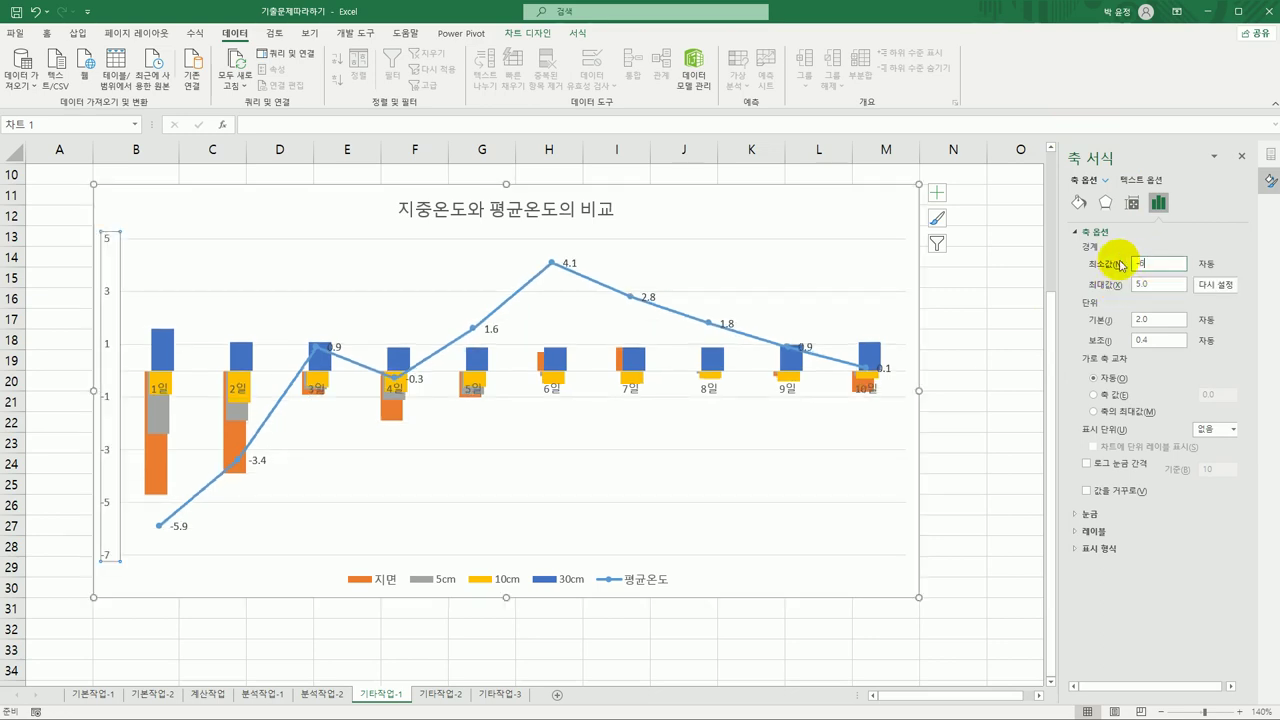
text(6)
click(1107, 326)
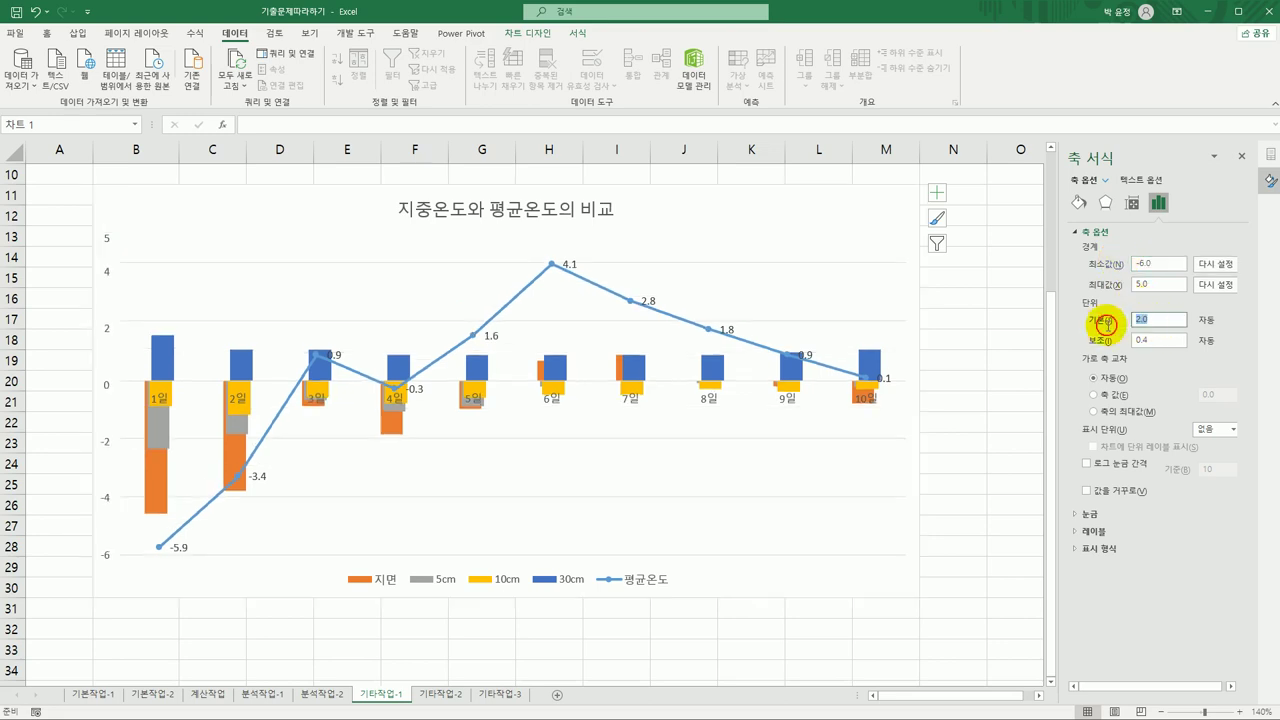
text(1)
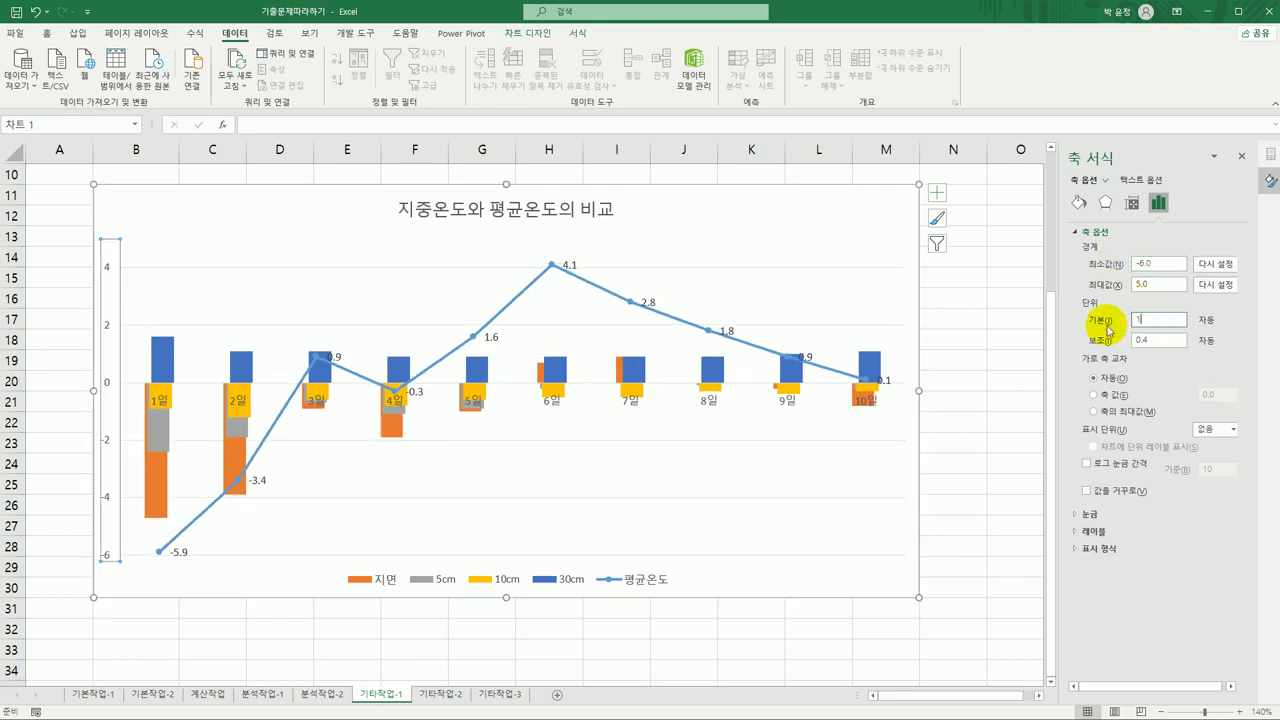
Give the chart area's border rounded corners (둥근 모서리)
click(866, 210)
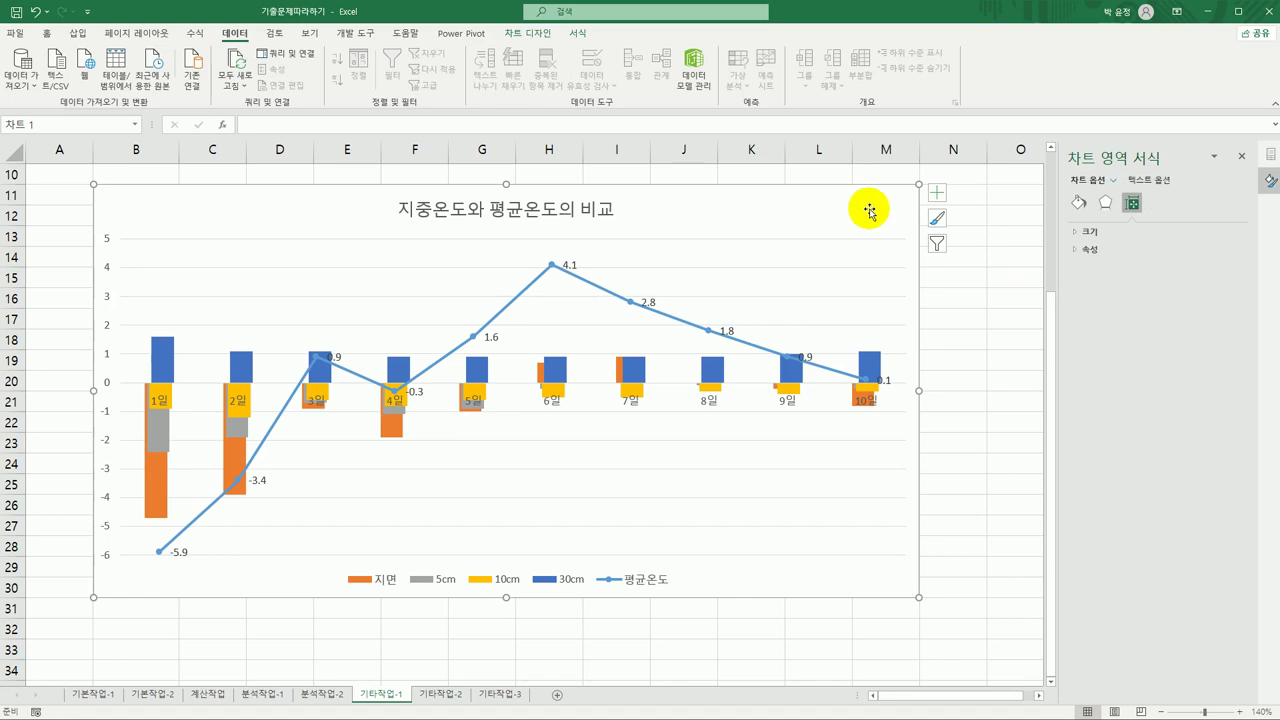
click(1080, 208)
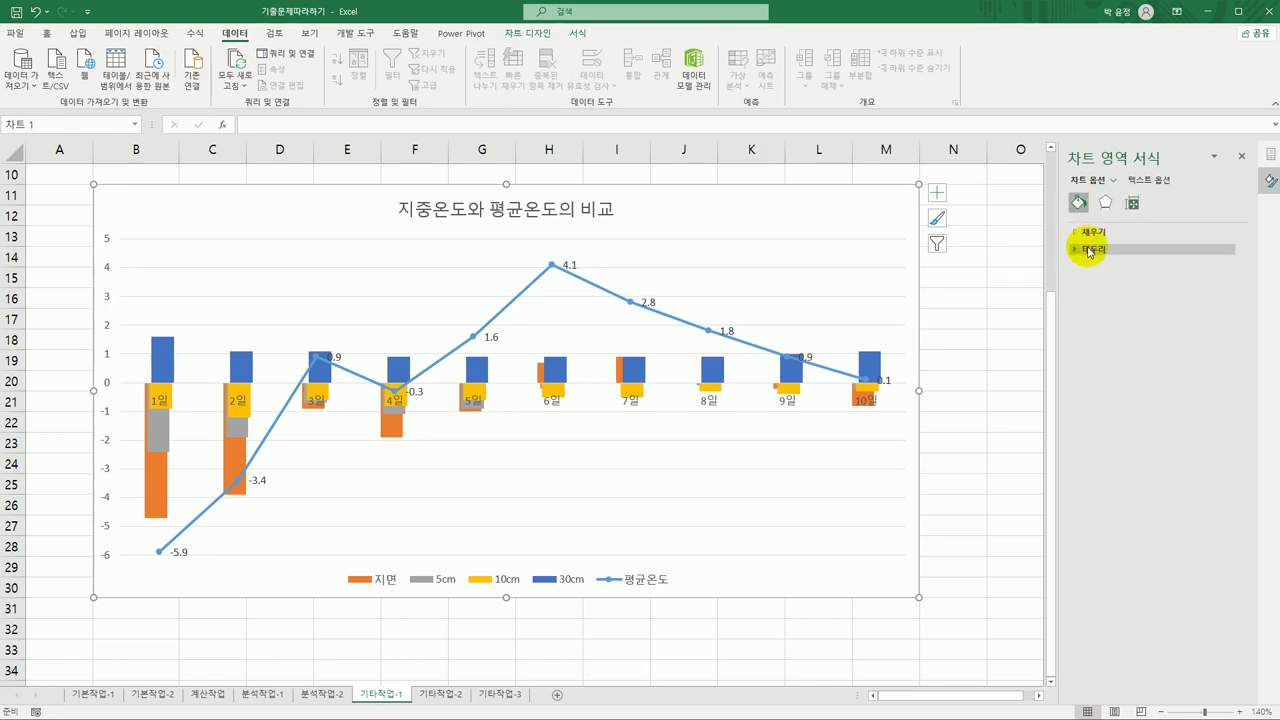
click(1089, 250)
click(1105, 565)
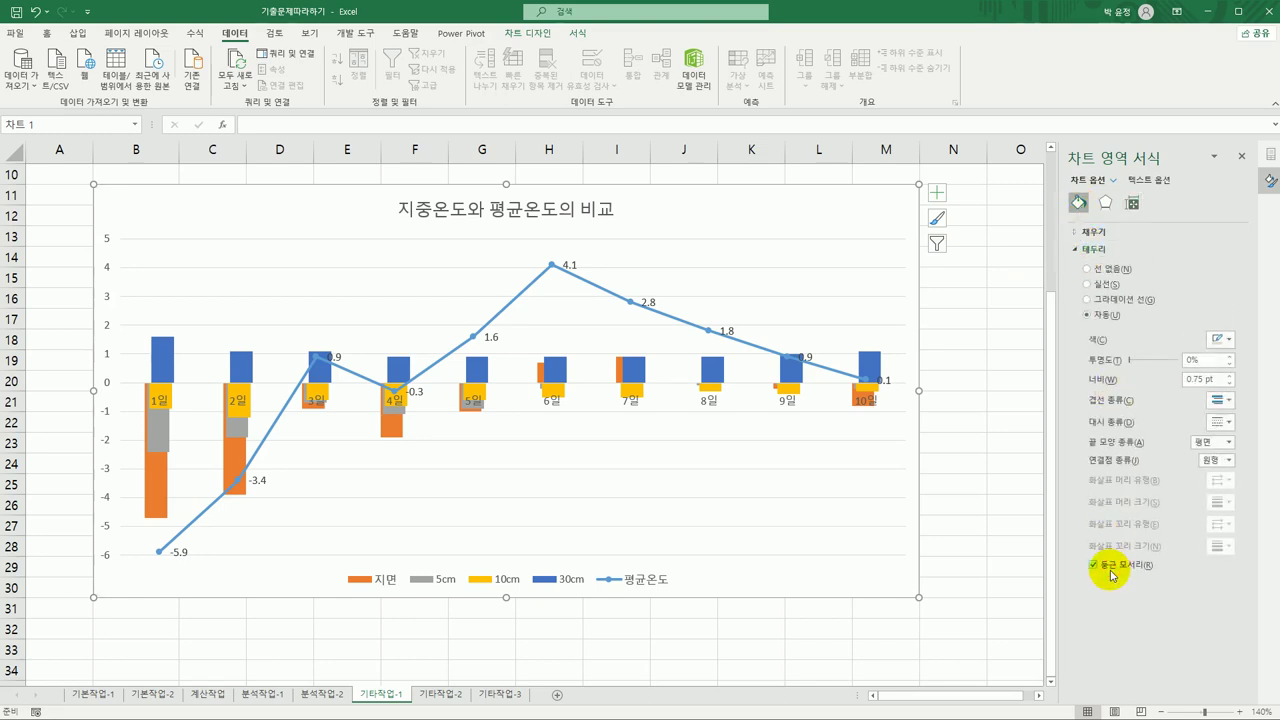
click(1022, 593)
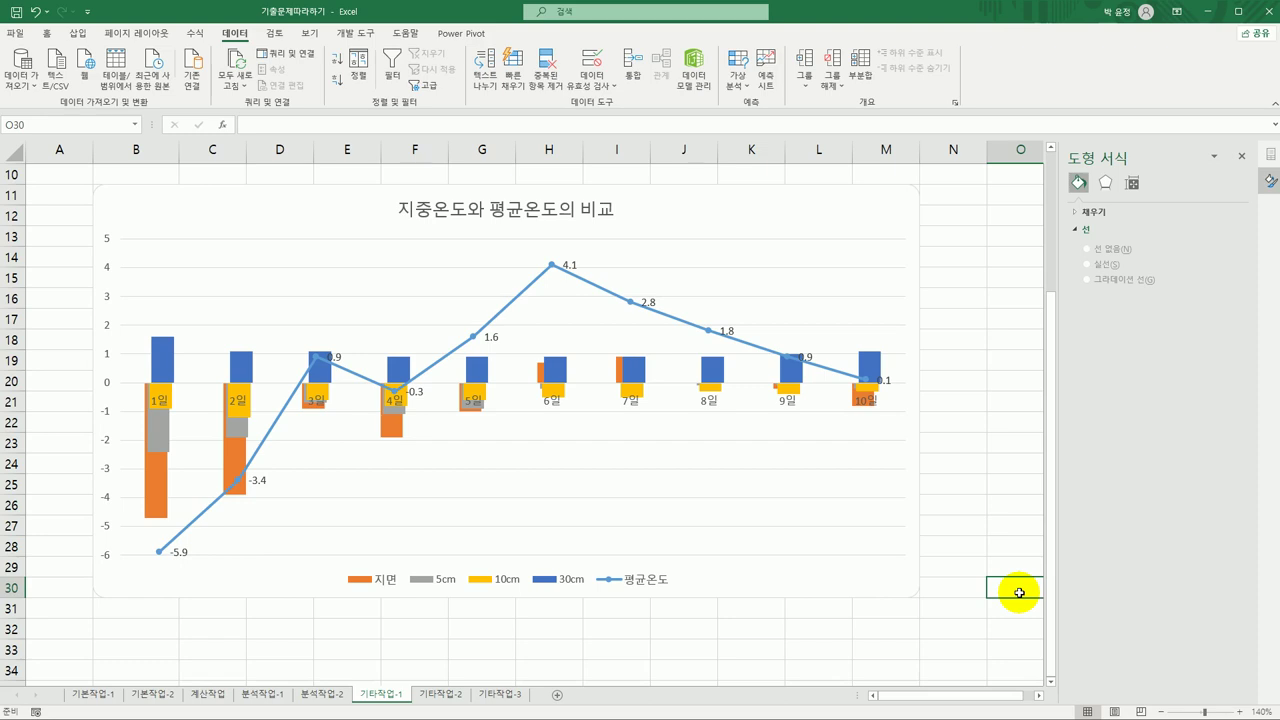
Draw a form control button over cells B2:C3 on the 기타작업-2 sheet
click(441, 694)
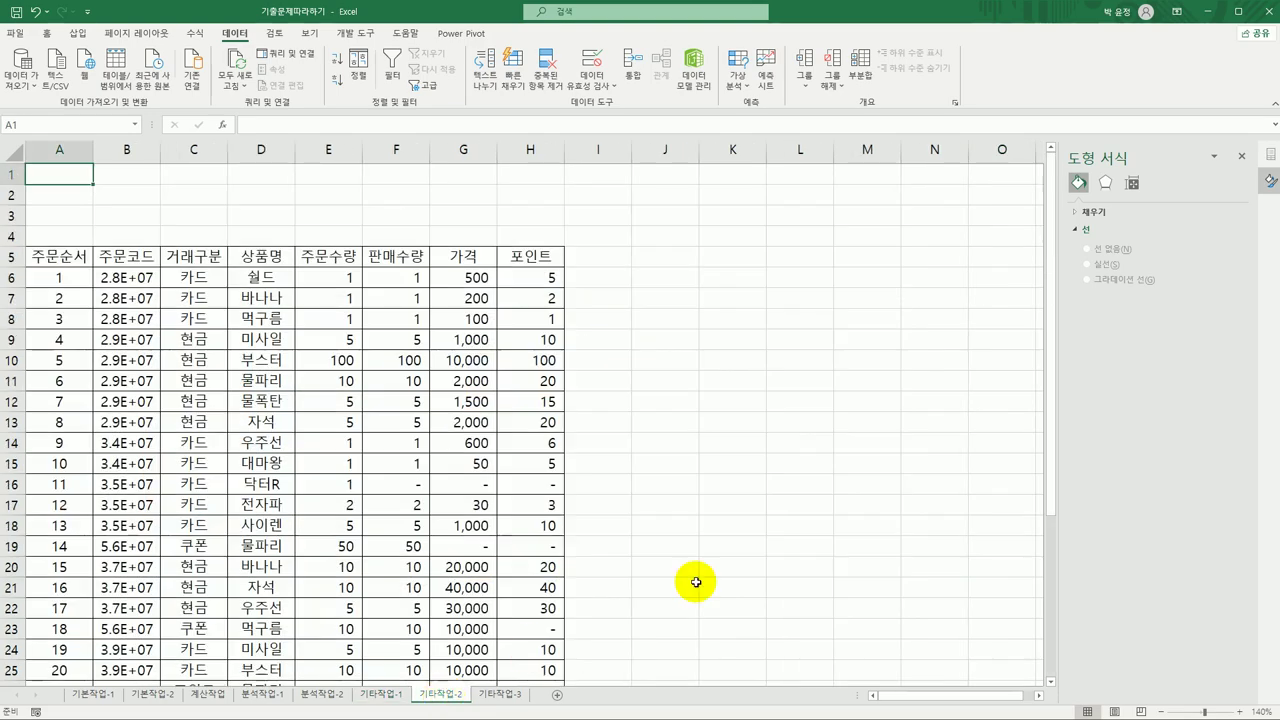
click(754, 548)
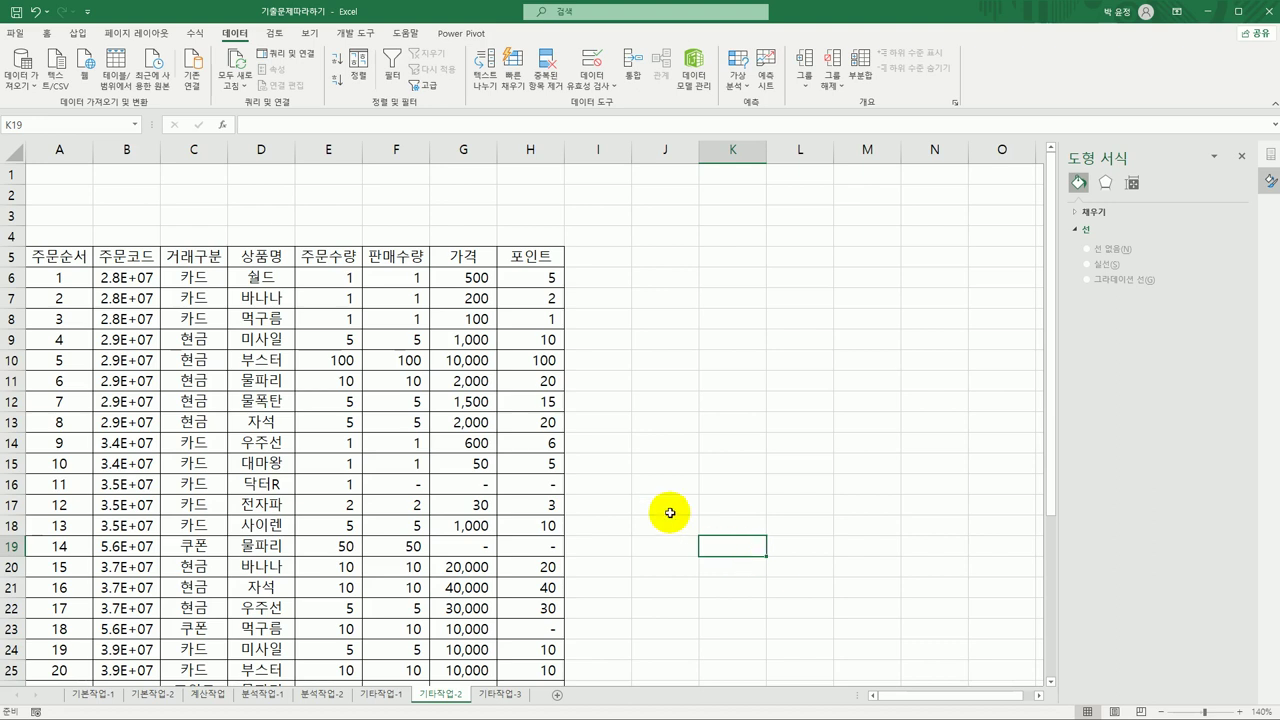
click(355, 33)
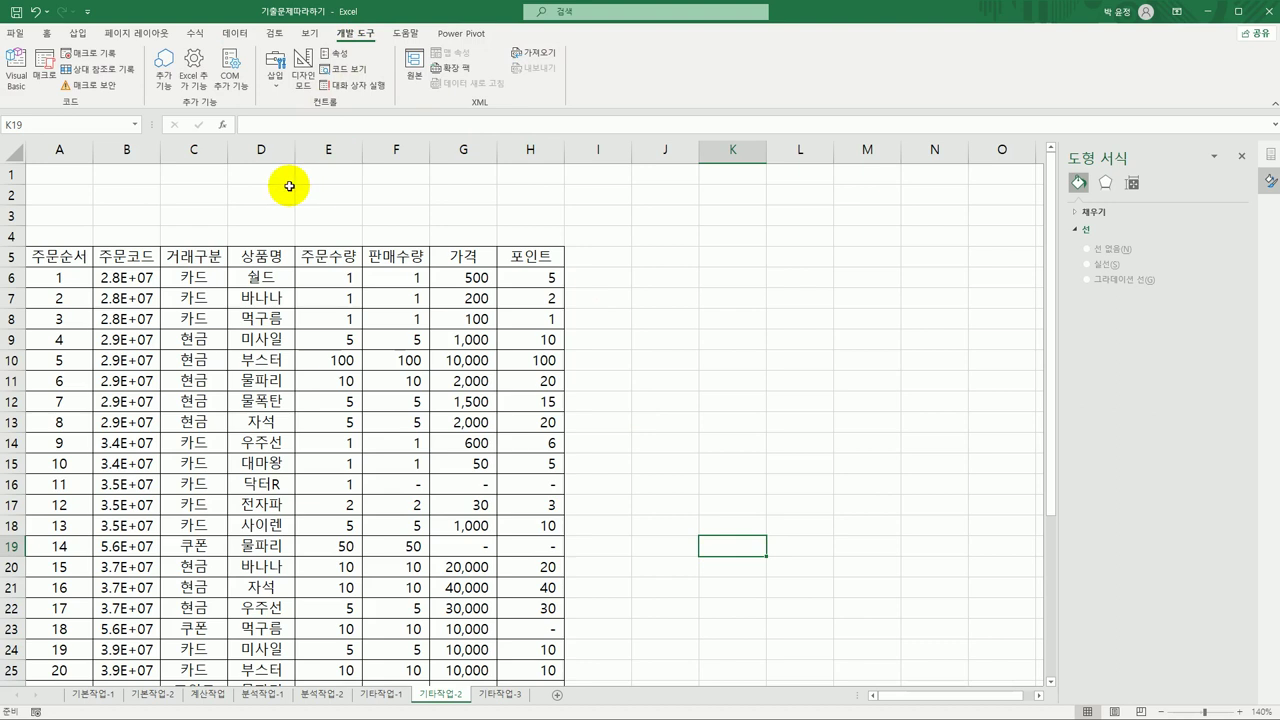
click(277, 88)
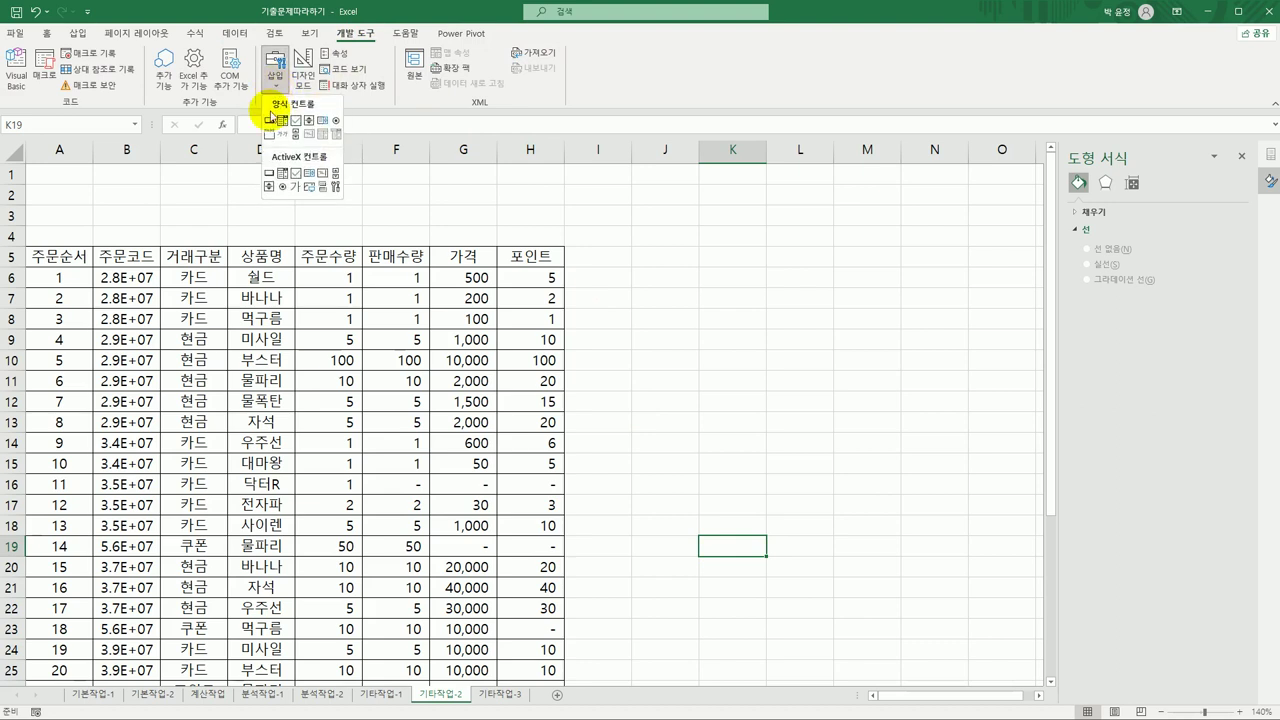
click(267, 122)
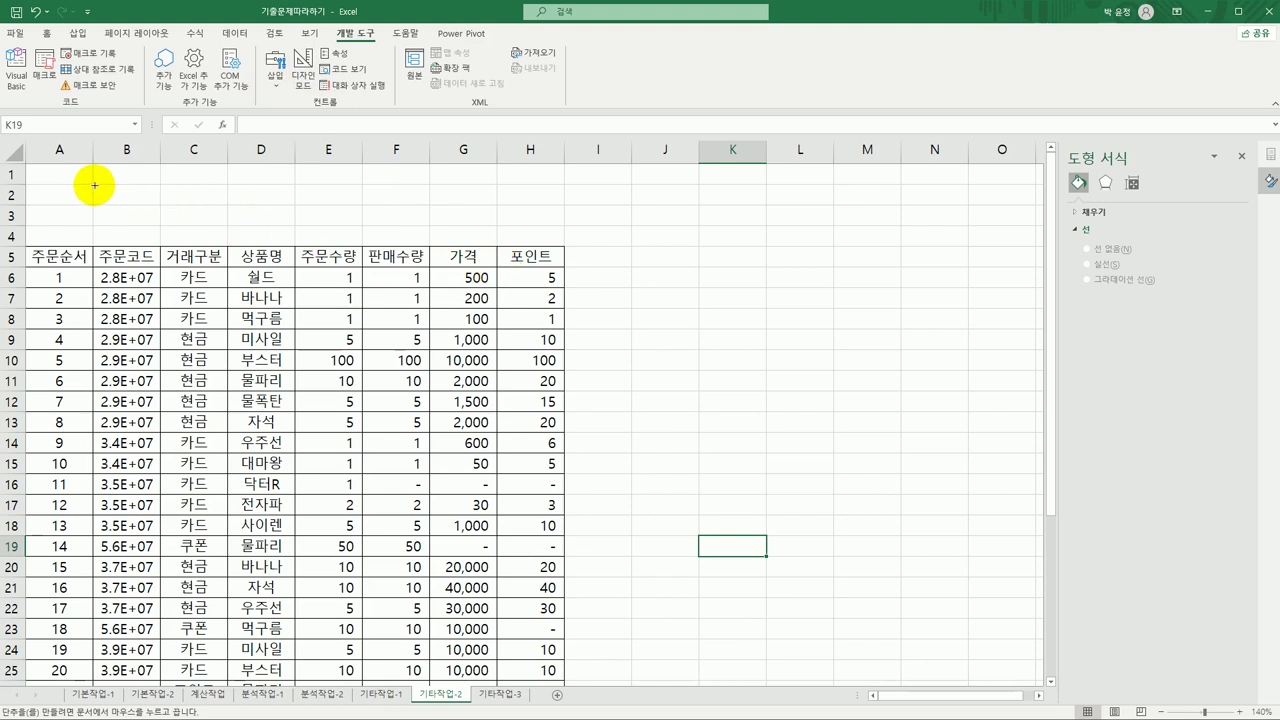
drag(92, 184, 222, 218)
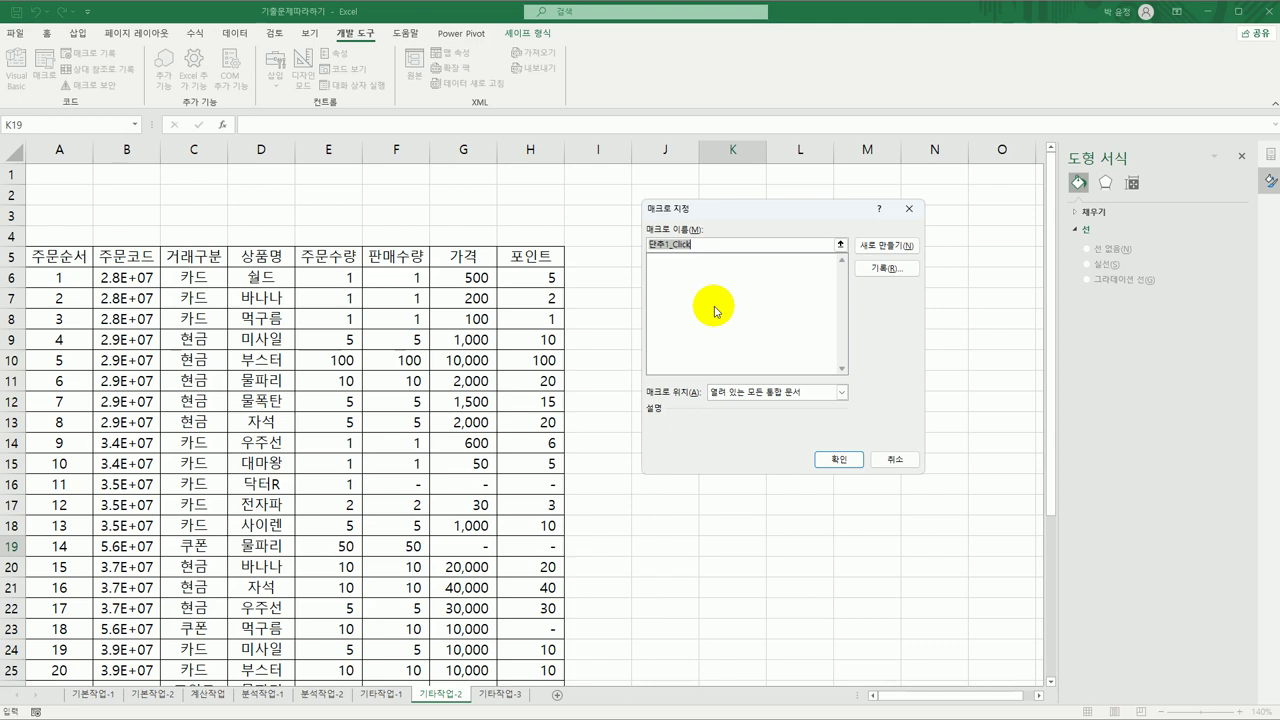
Name the button's macro 서식적용 and start recording it in 현재 통합 문서
key(BackSpace)
text(서식적용)
click(877, 270)
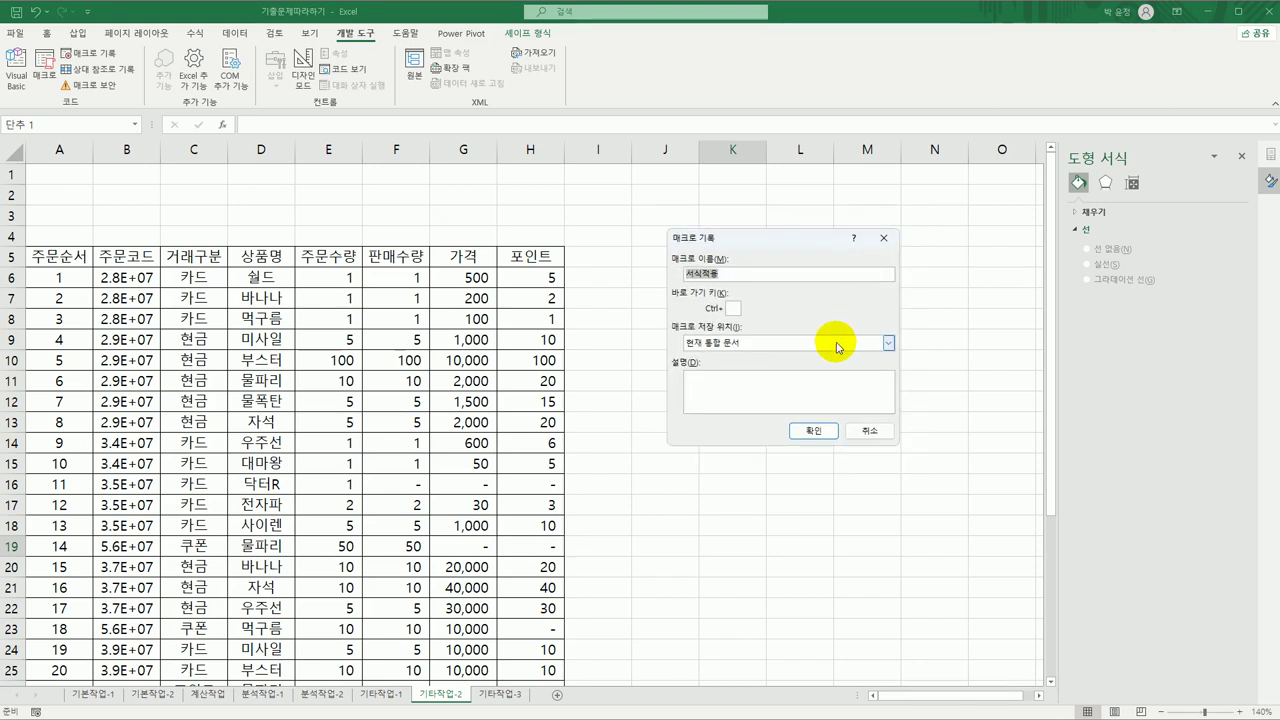
click(824, 431)
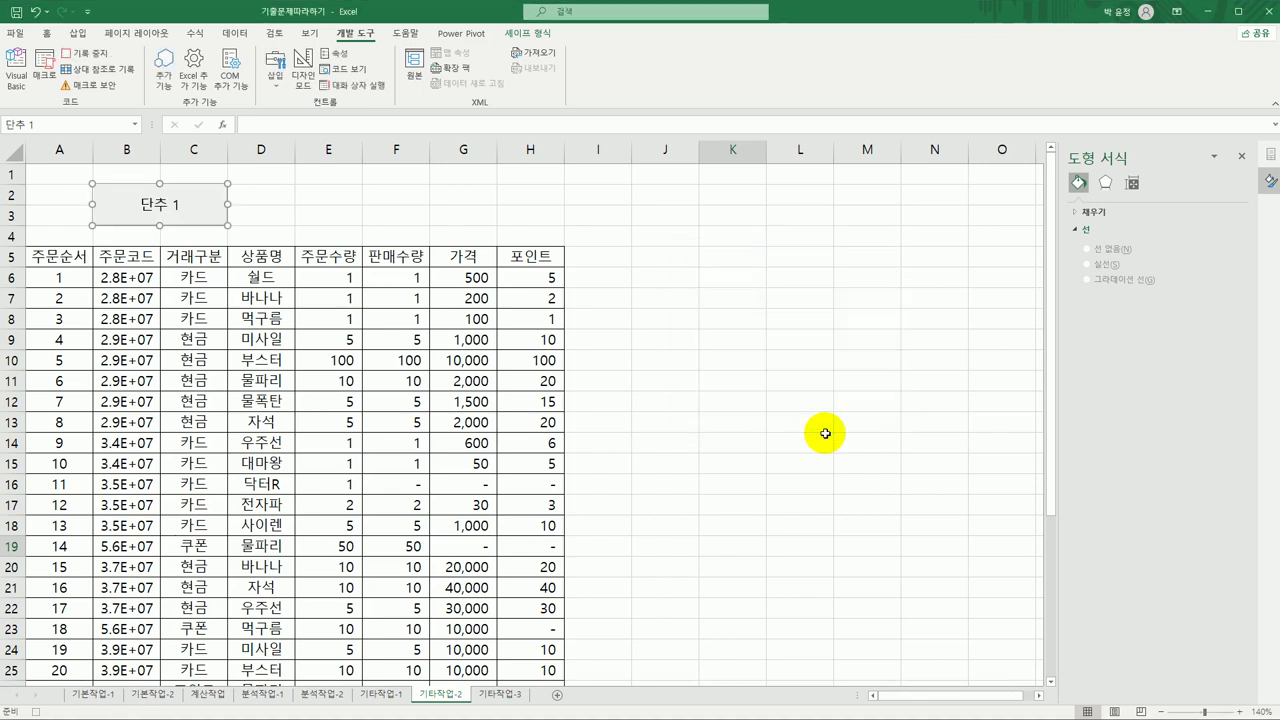
Apply the custom number format [빨강][=1]0;[파랑][=0]0;#,##0 to cells E6:H36
click(336, 281)
drag(336, 281, 508, 654)
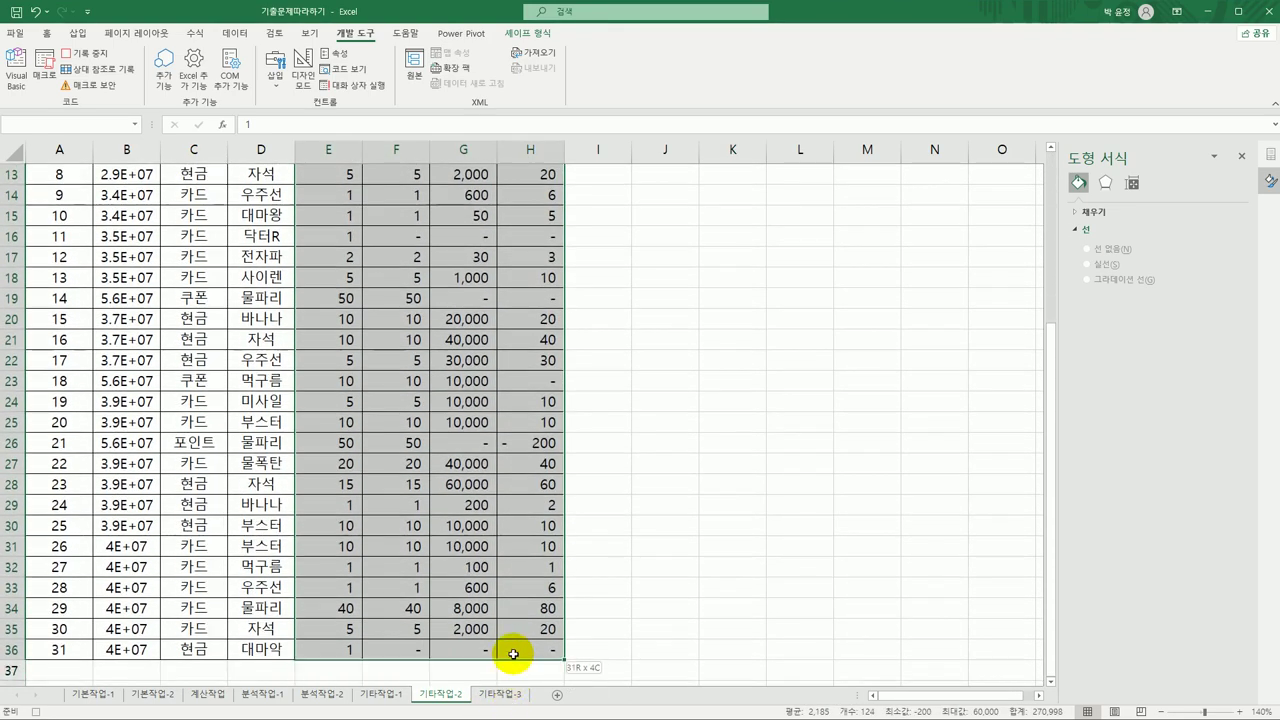
scroll(580, 565, up, 4)
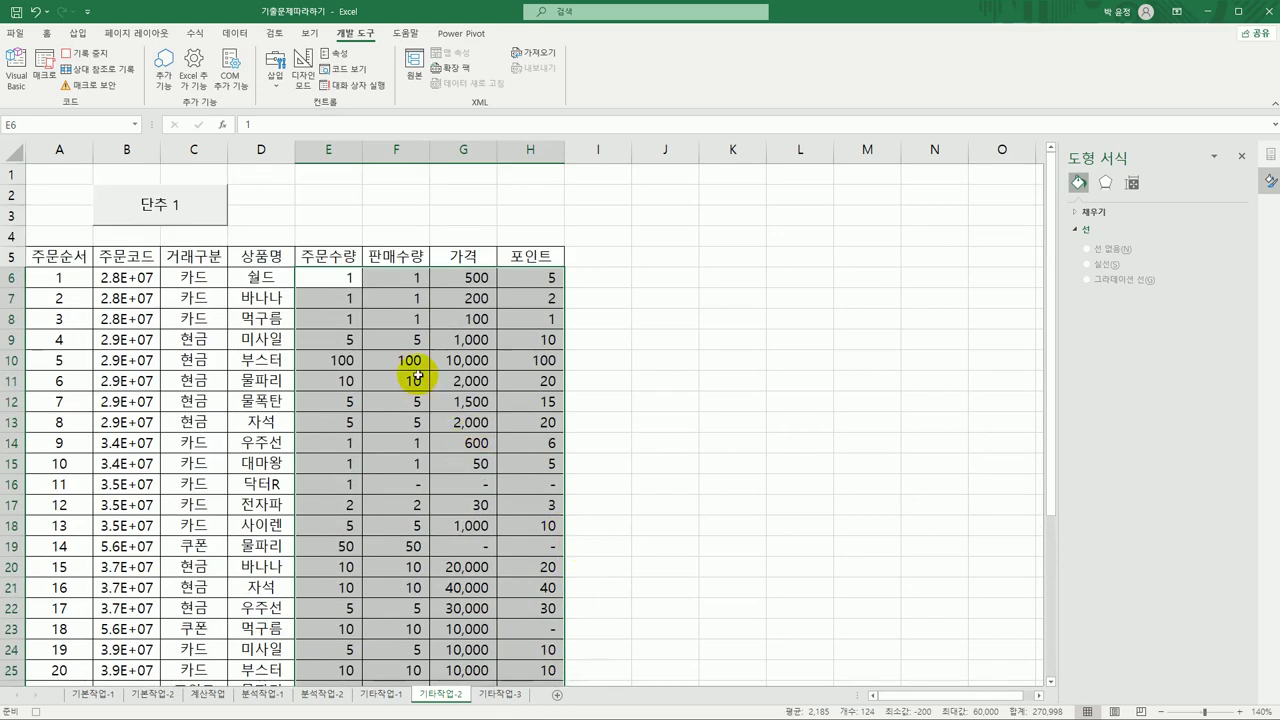
right_click(381, 282)
click(522, 565)
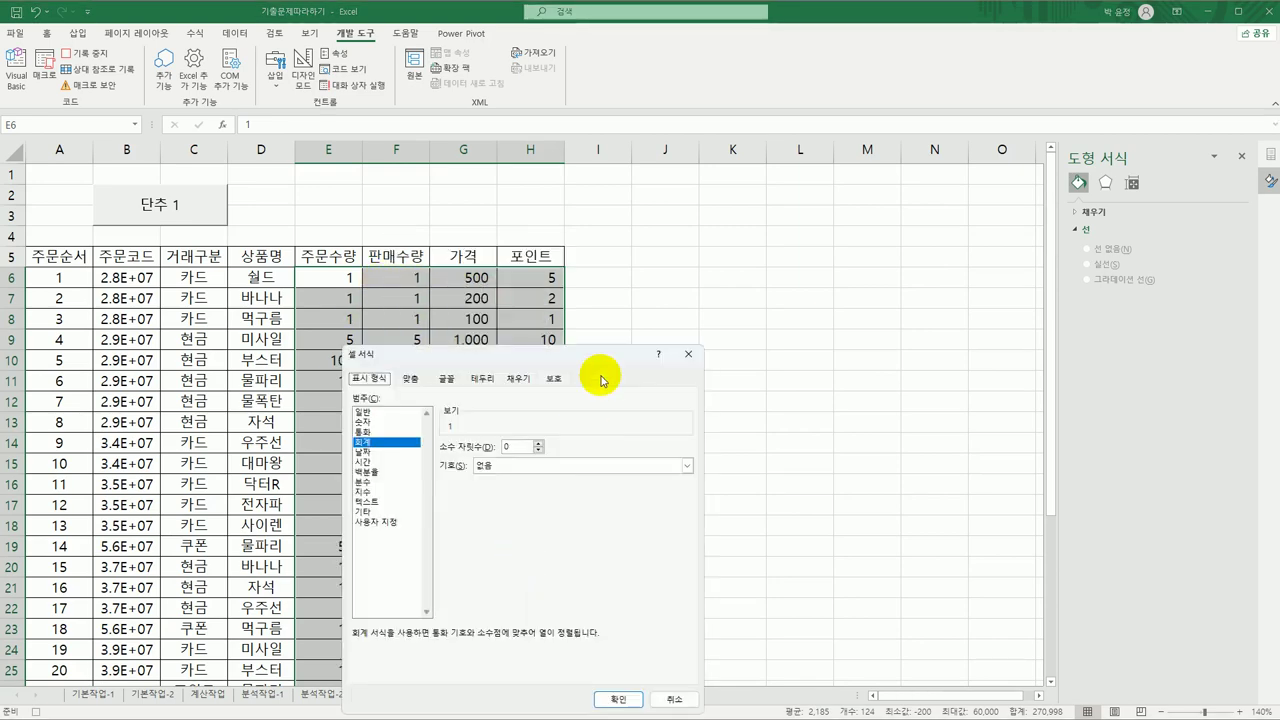
drag(662, 278, 841, 188)
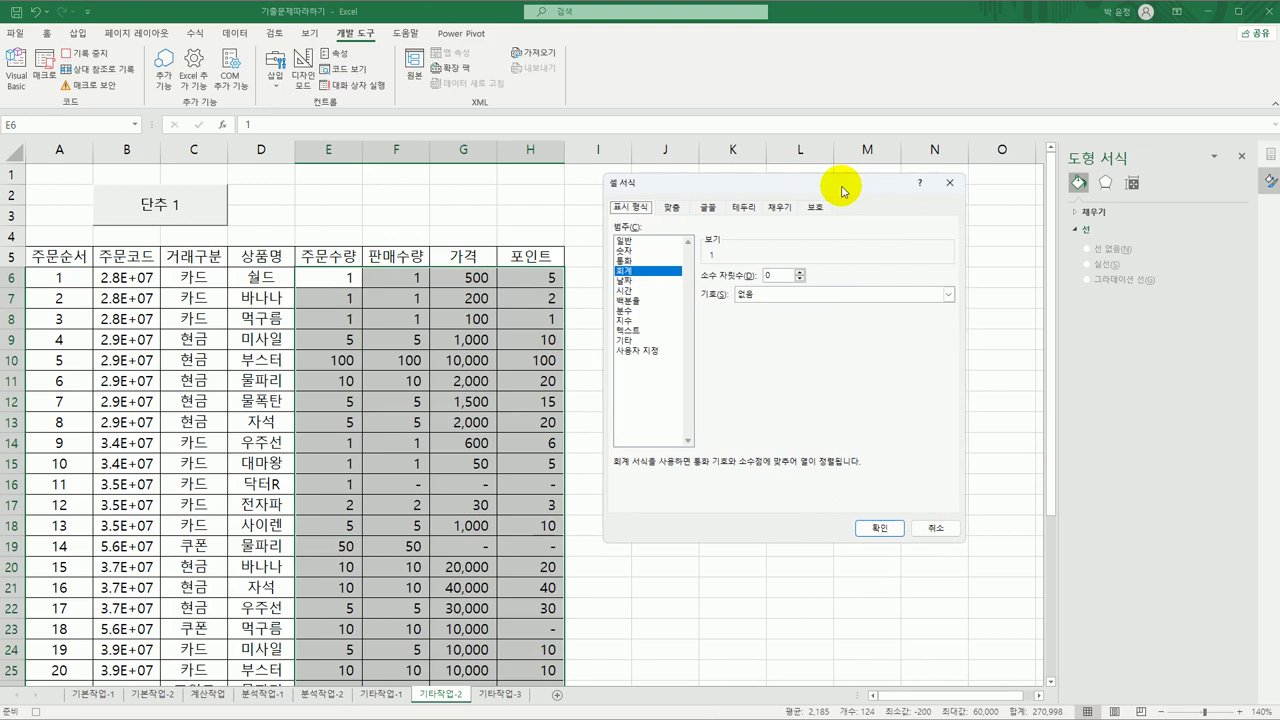
click(645, 350)
drag(761, 288, 585, 289)
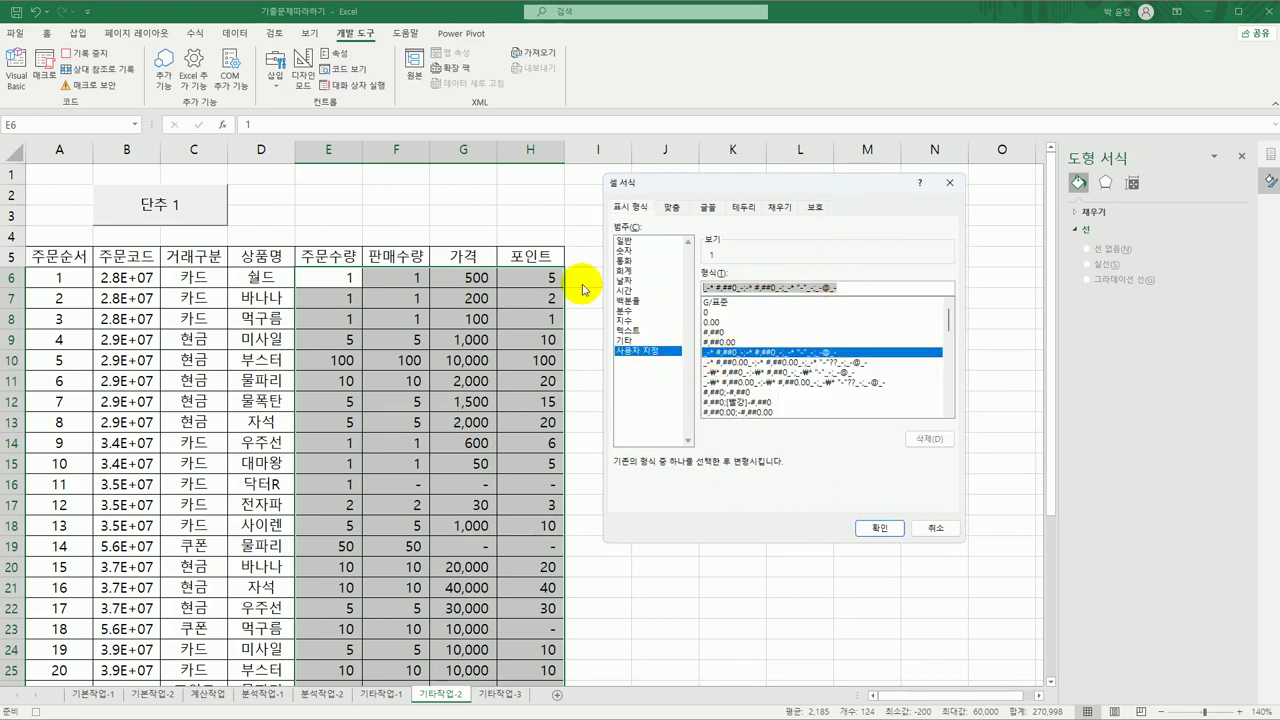
key(BackSpace)
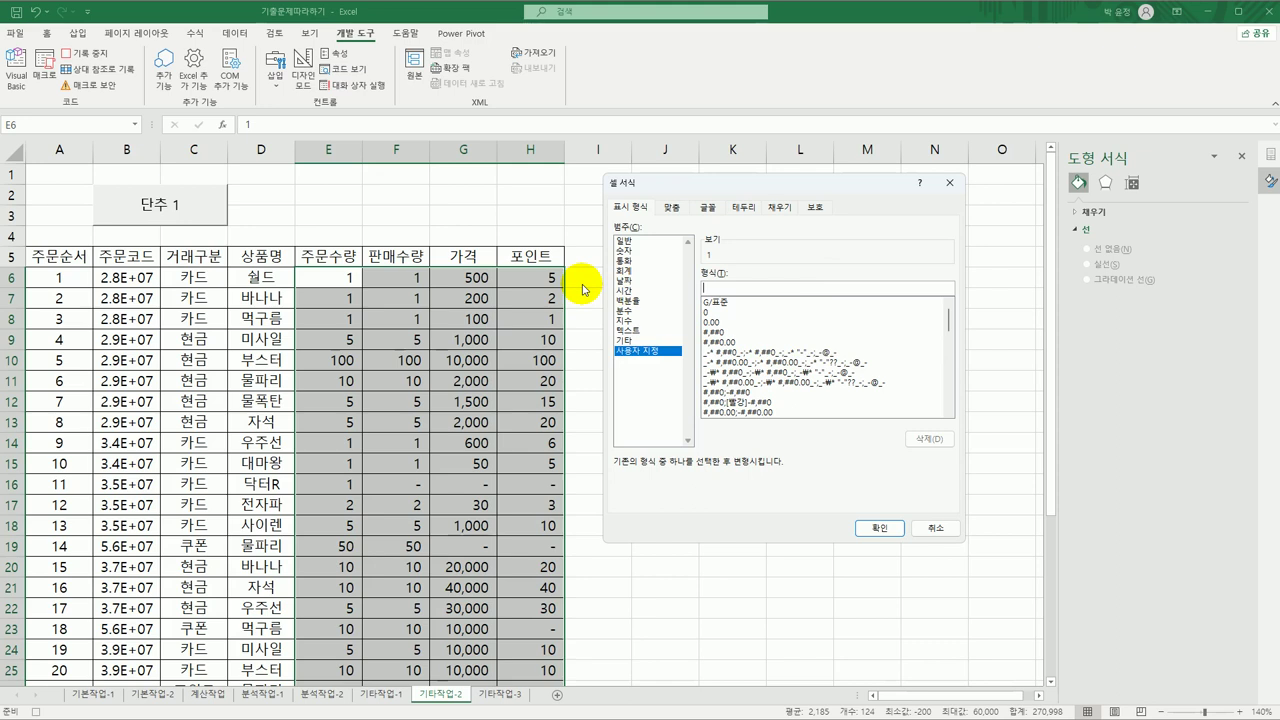
text([빨강][=1]0)
text(;ㅁ)
key(BackSpace)
text([파랑][=0]0)
text(;#,##0)
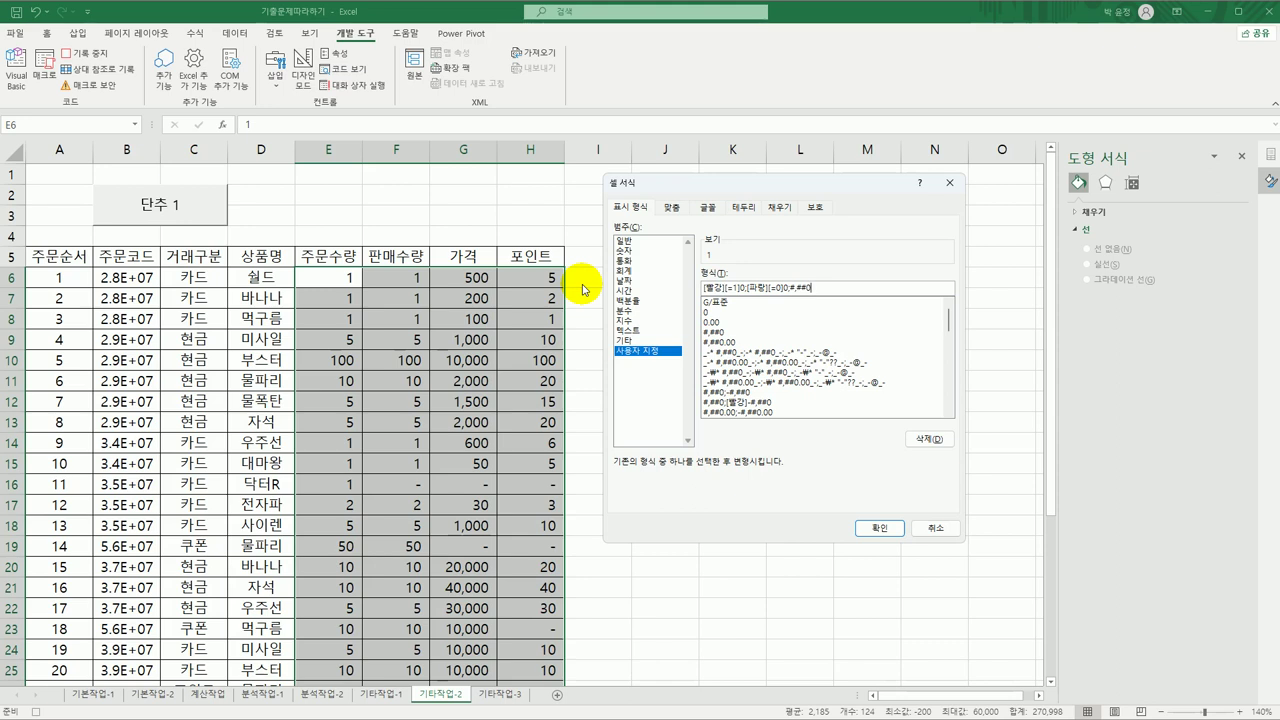
click(881, 528)
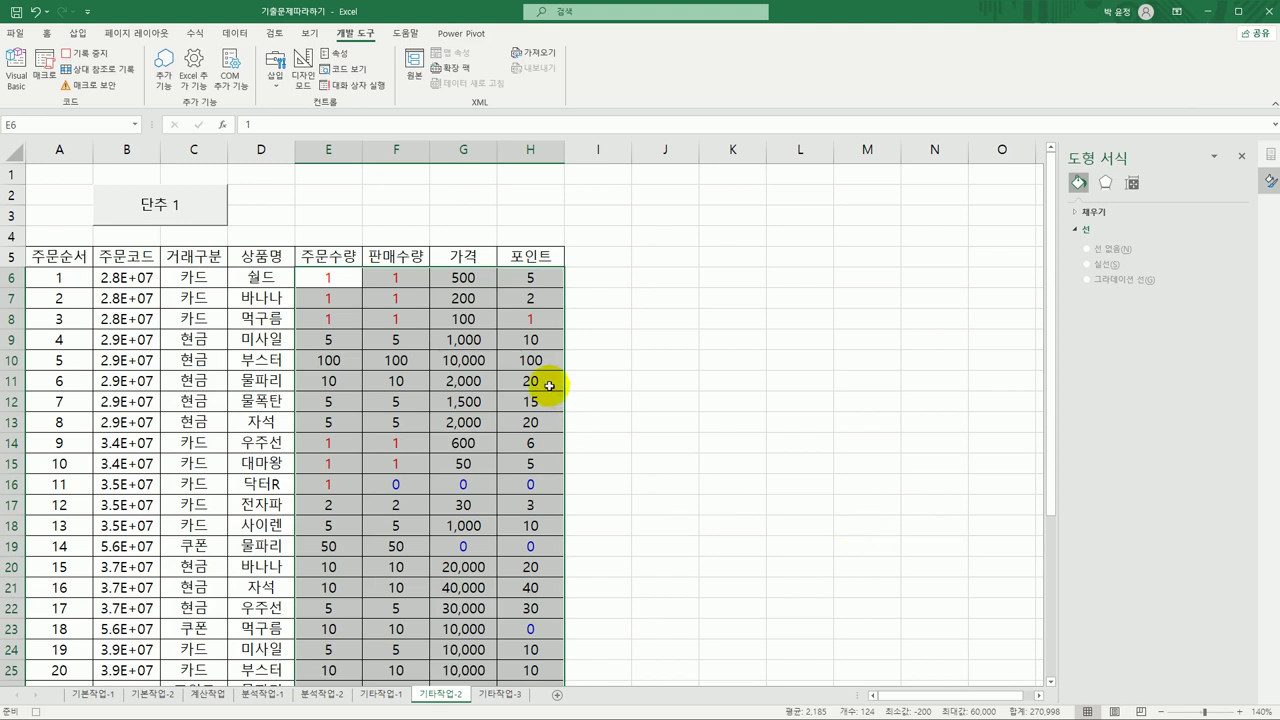
Stop the macro recording and change the button's label to 서식적용
click(540, 279)
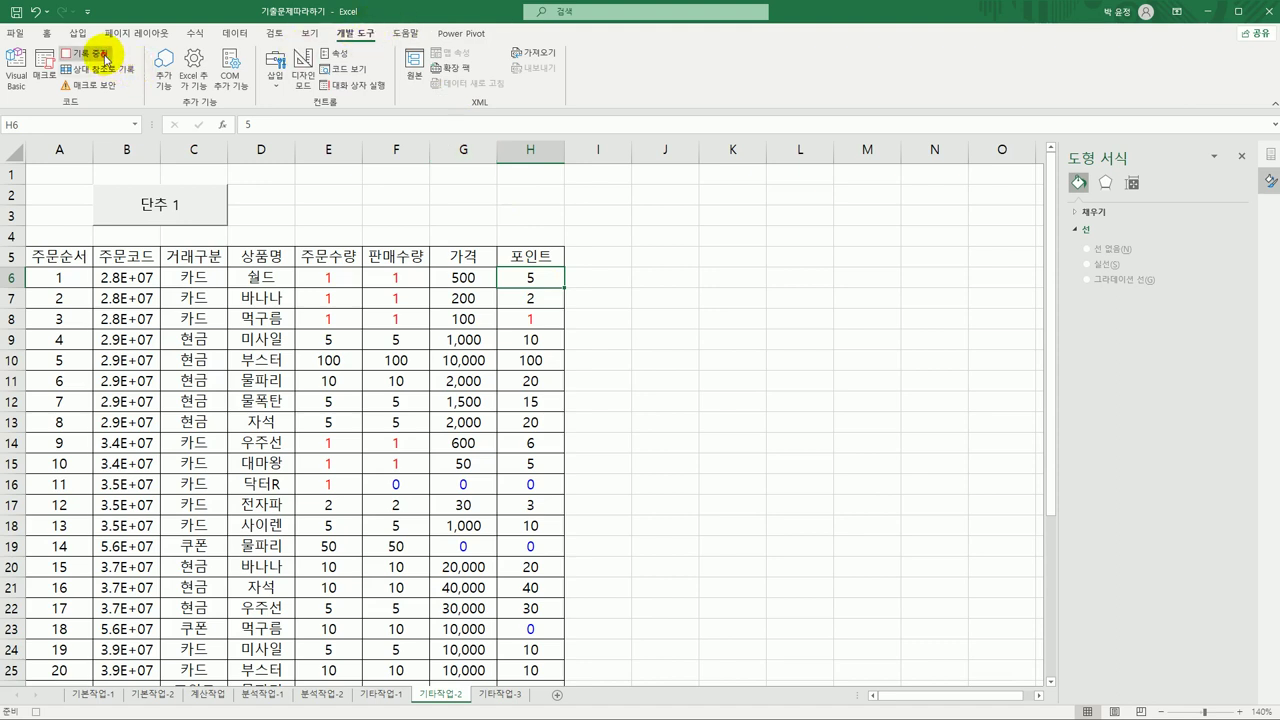
click(85, 53)
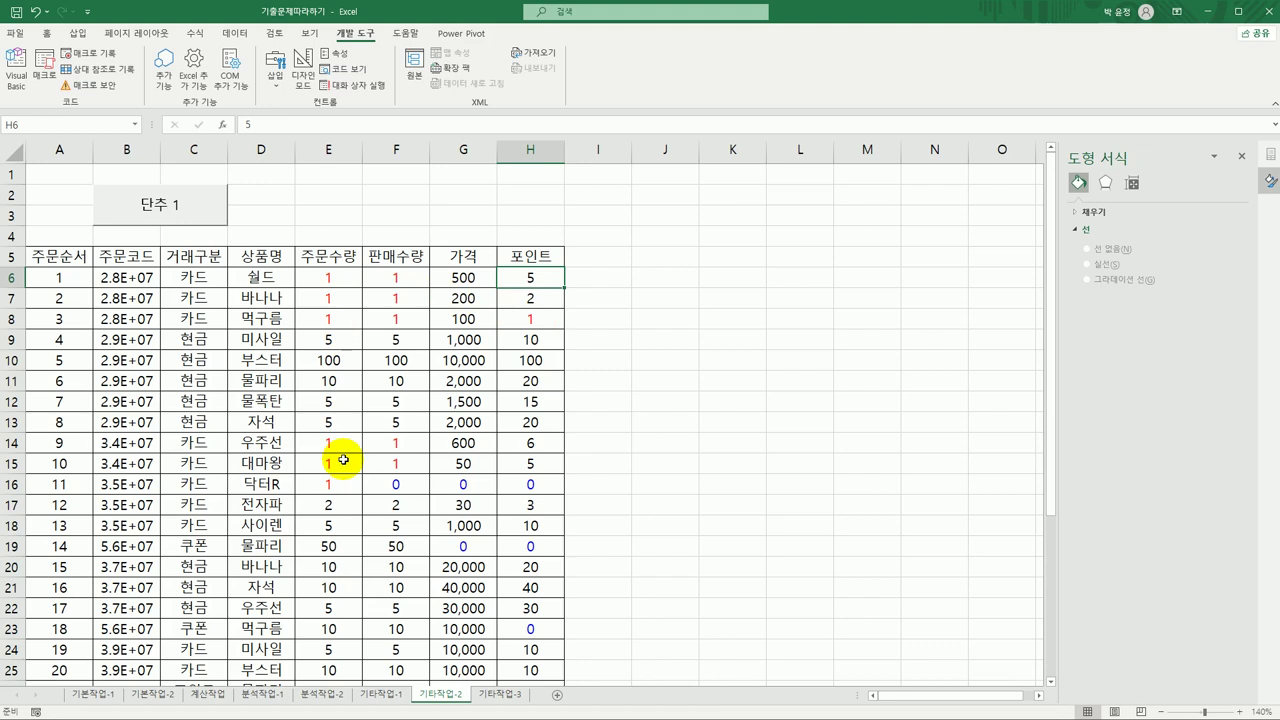
right_click(175, 213)
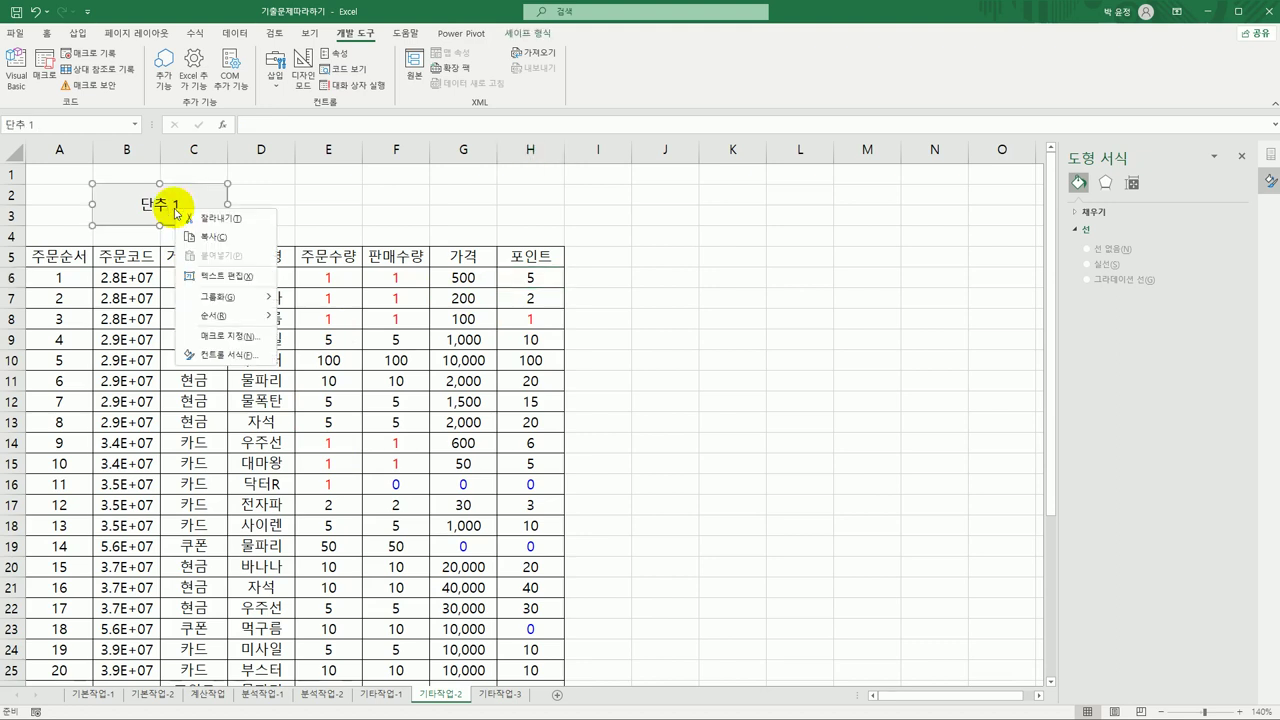
click(236, 277)
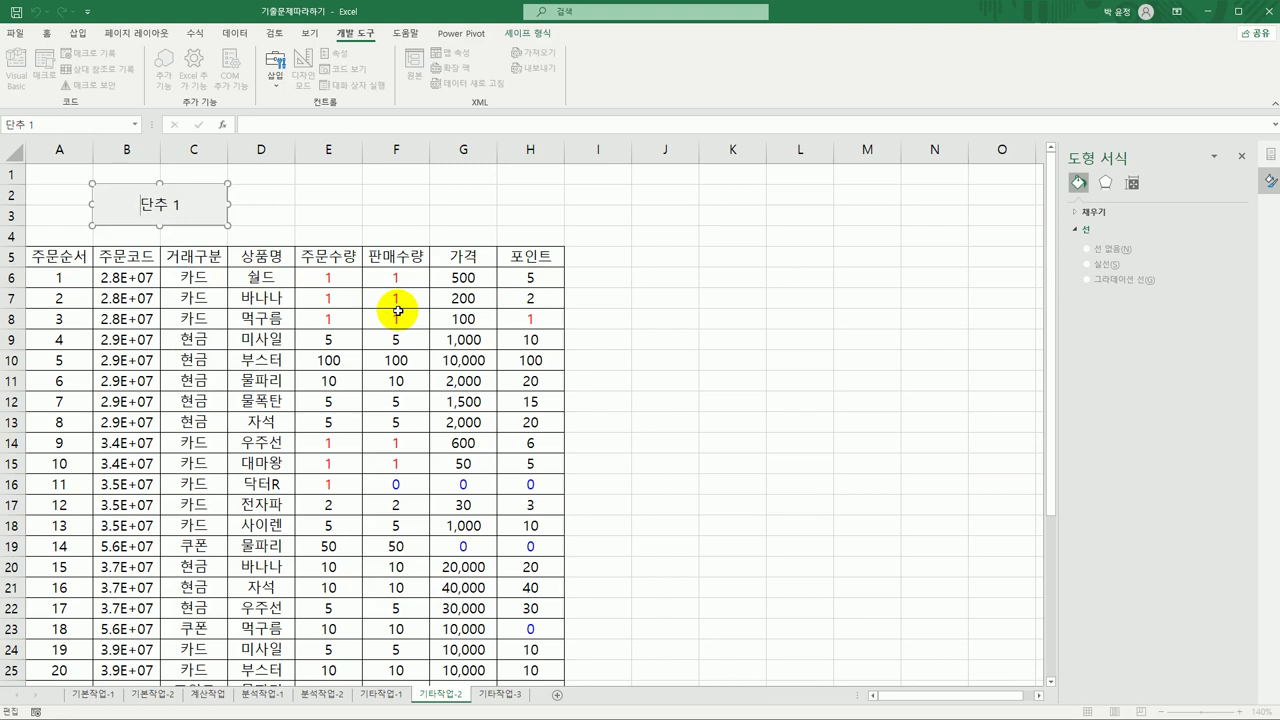
key(ctrl+a)
text(서식적ㅇ)
text(용)
click(663, 338)
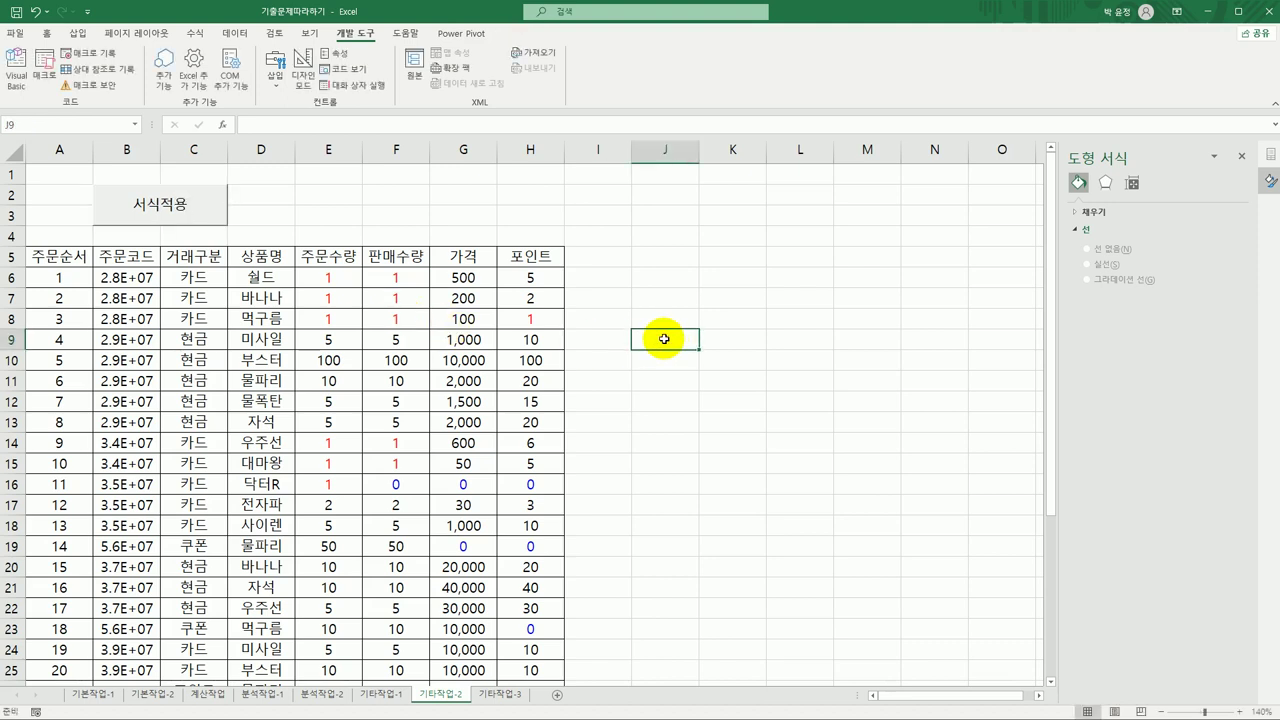
Close the shape formatting pane and draw a second form control button over cells E2:F3
click(1240, 156)
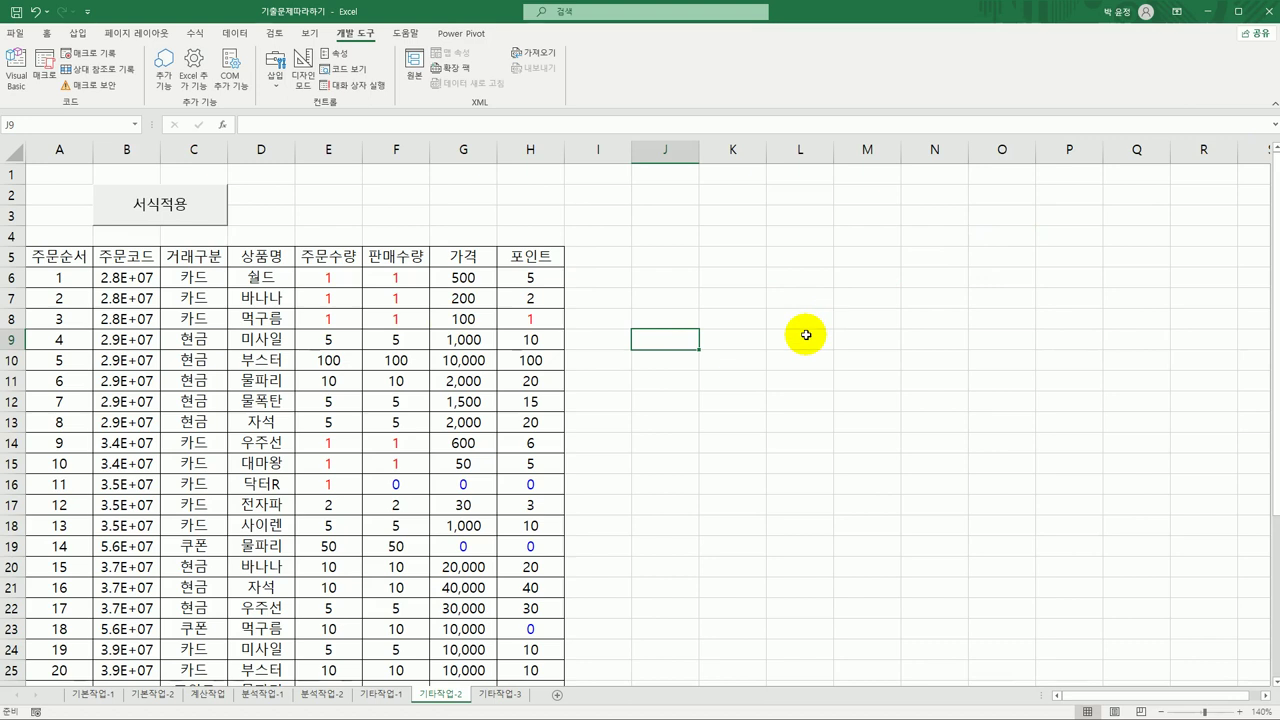
click(278, 80)
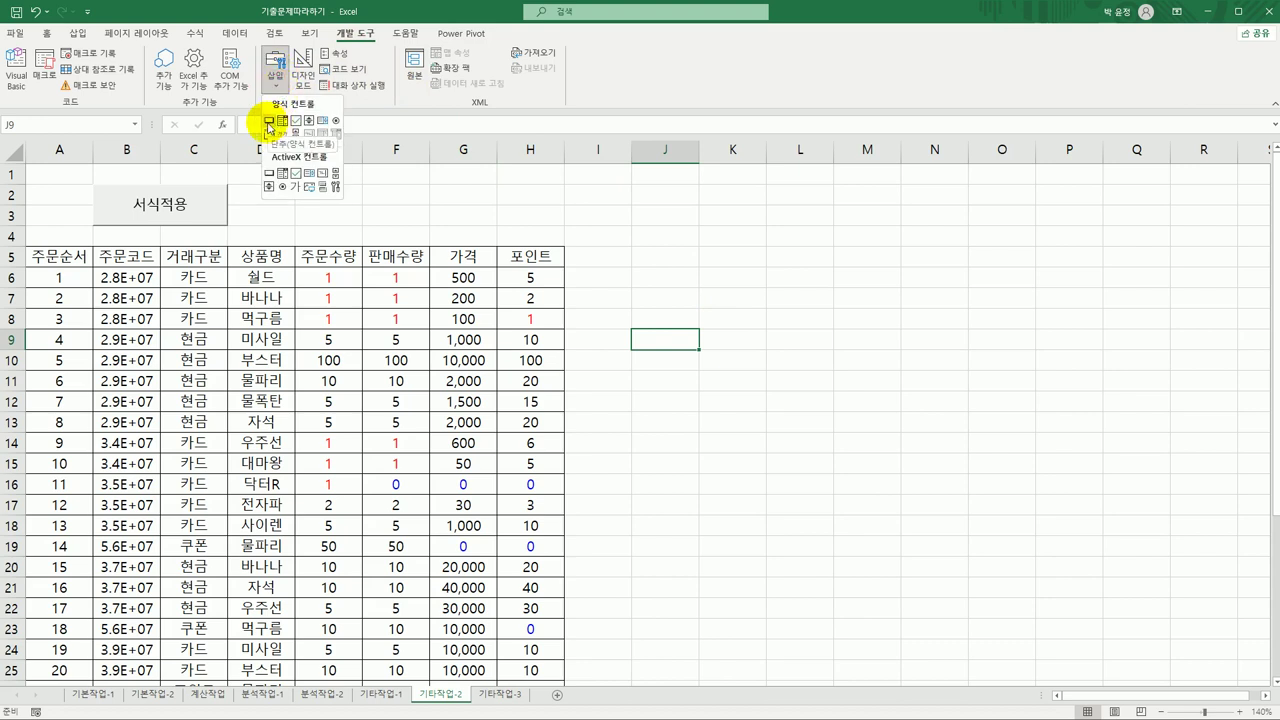
click(268, 122)
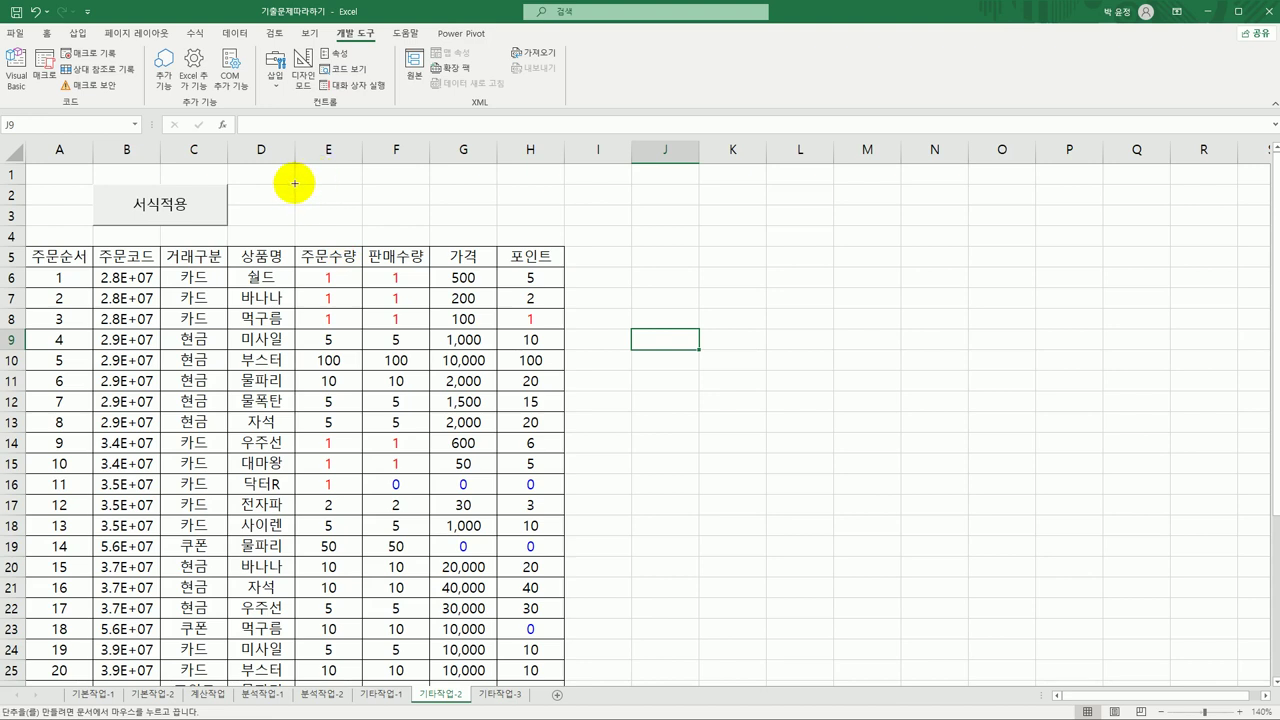
drag(295, 183, 421, 225)
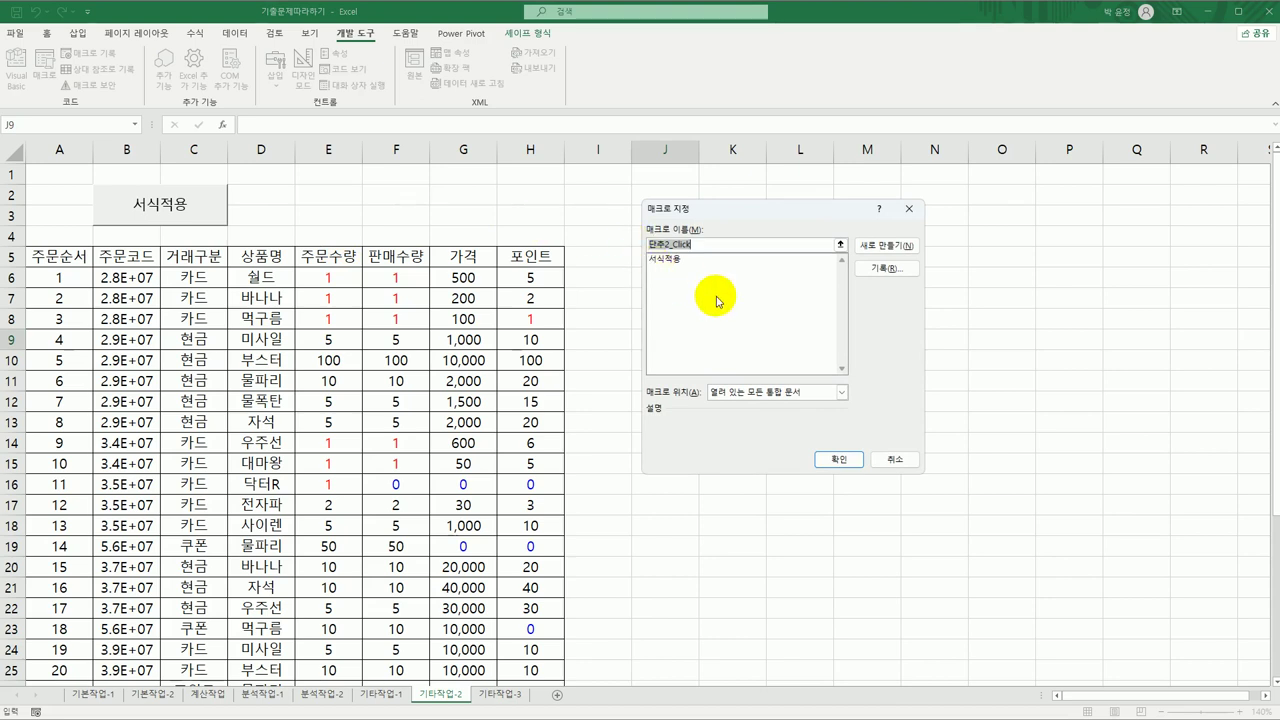
Name the new button's macro 서식해제 and start recording it in 현재 통합 문서
text(서식해제)
click(885, 268)
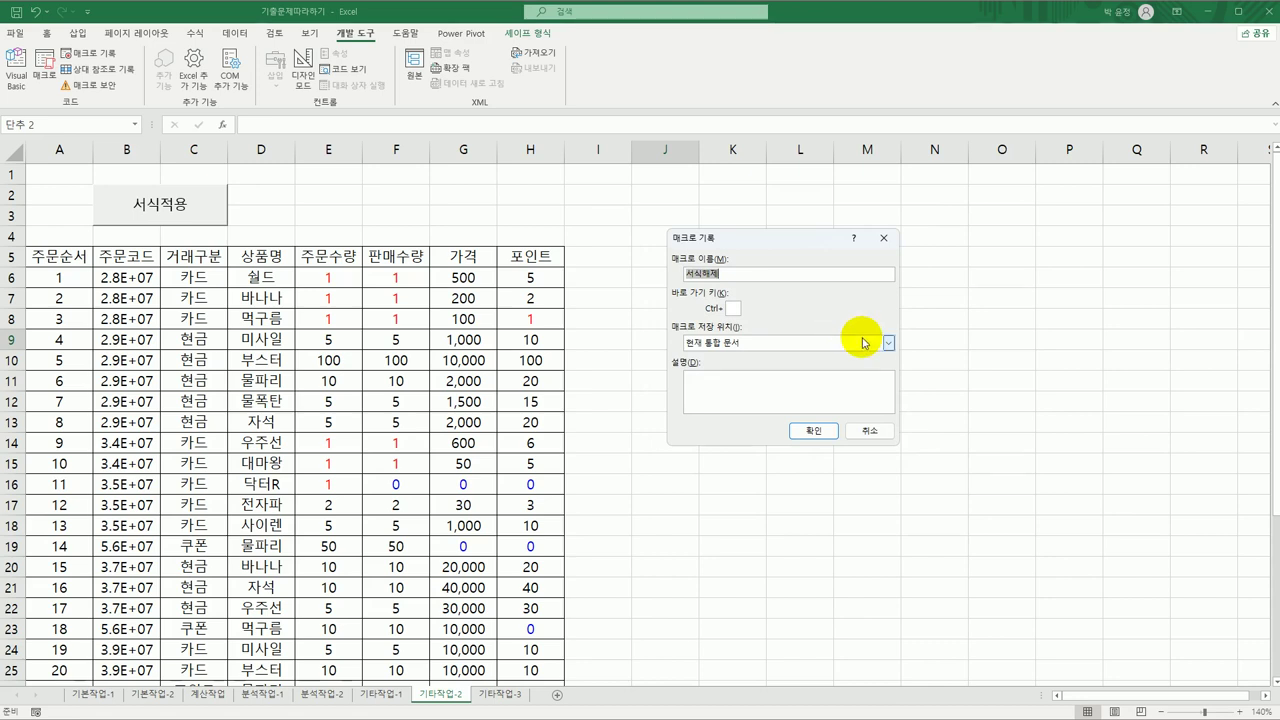
click(813, 430)
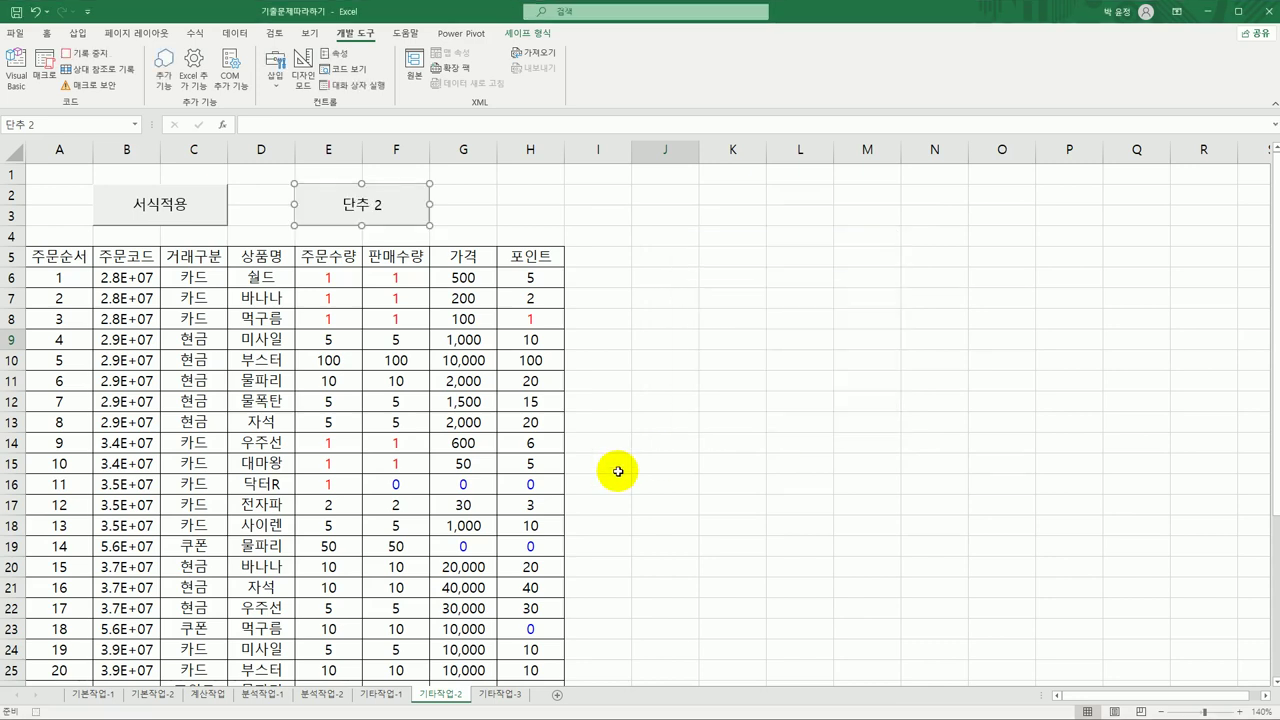
Apply the 회계 number format with 0 decimal places and symbol 없음 to cells E6:H36
drag(308, 281, 523, 655)
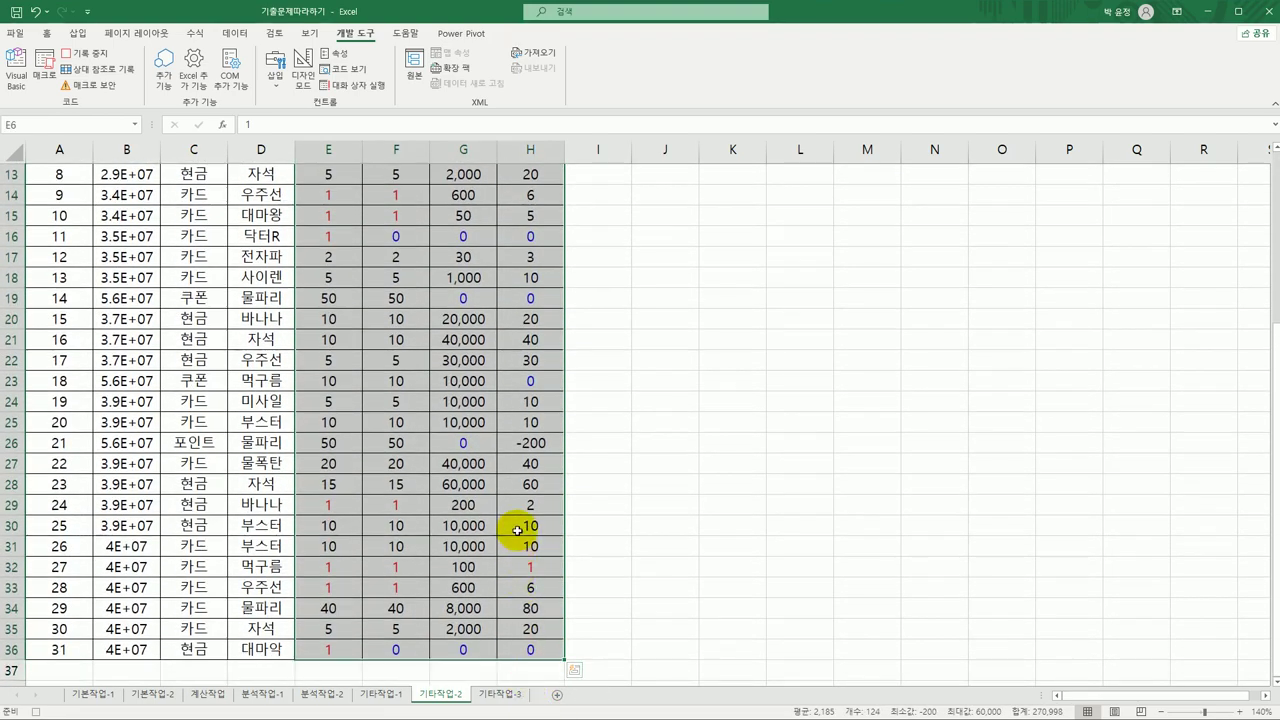
scroll(517, 530, up, 3)
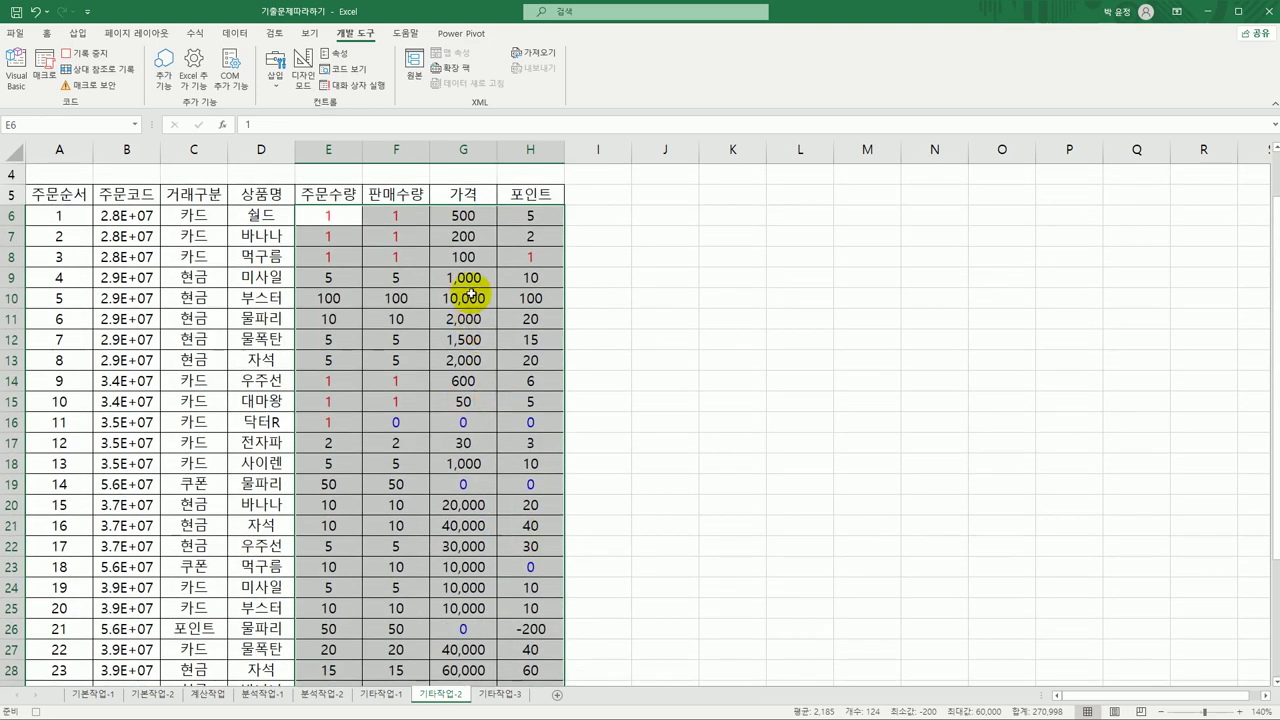
right_click(471, 294)
click(582, 583)
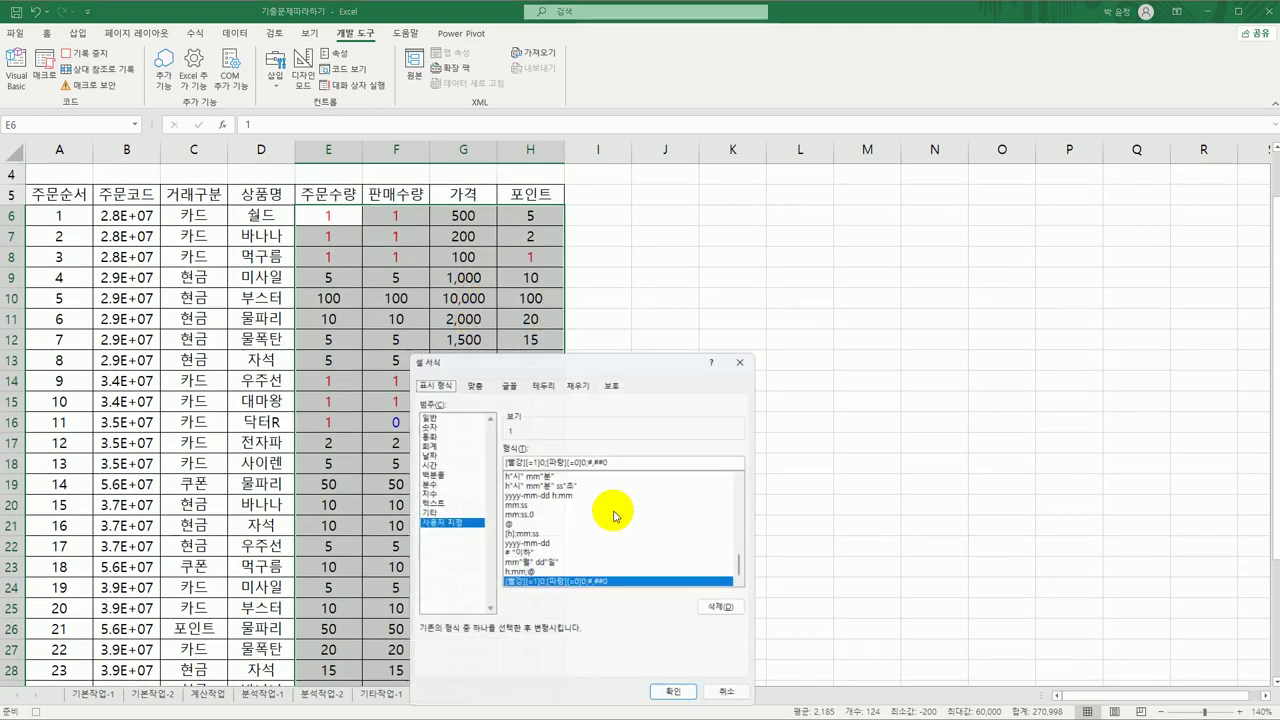
drag(598, 362, 780, 195)
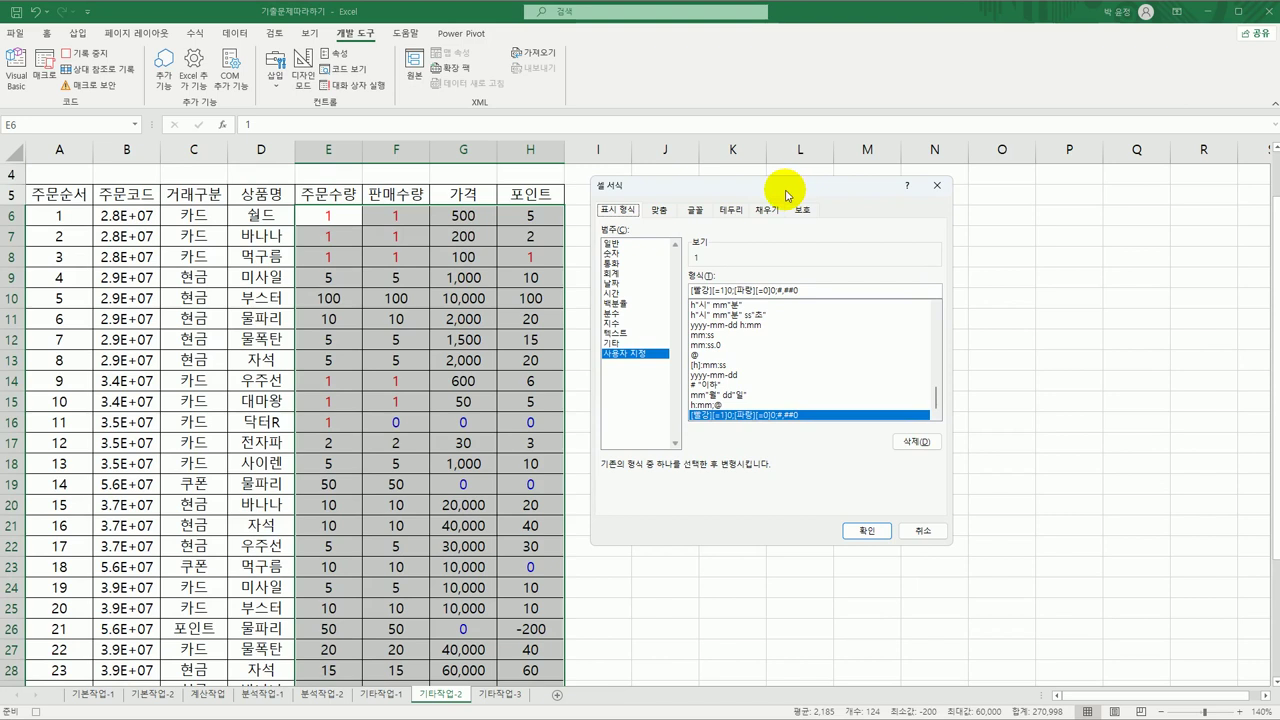
click(633, 274)
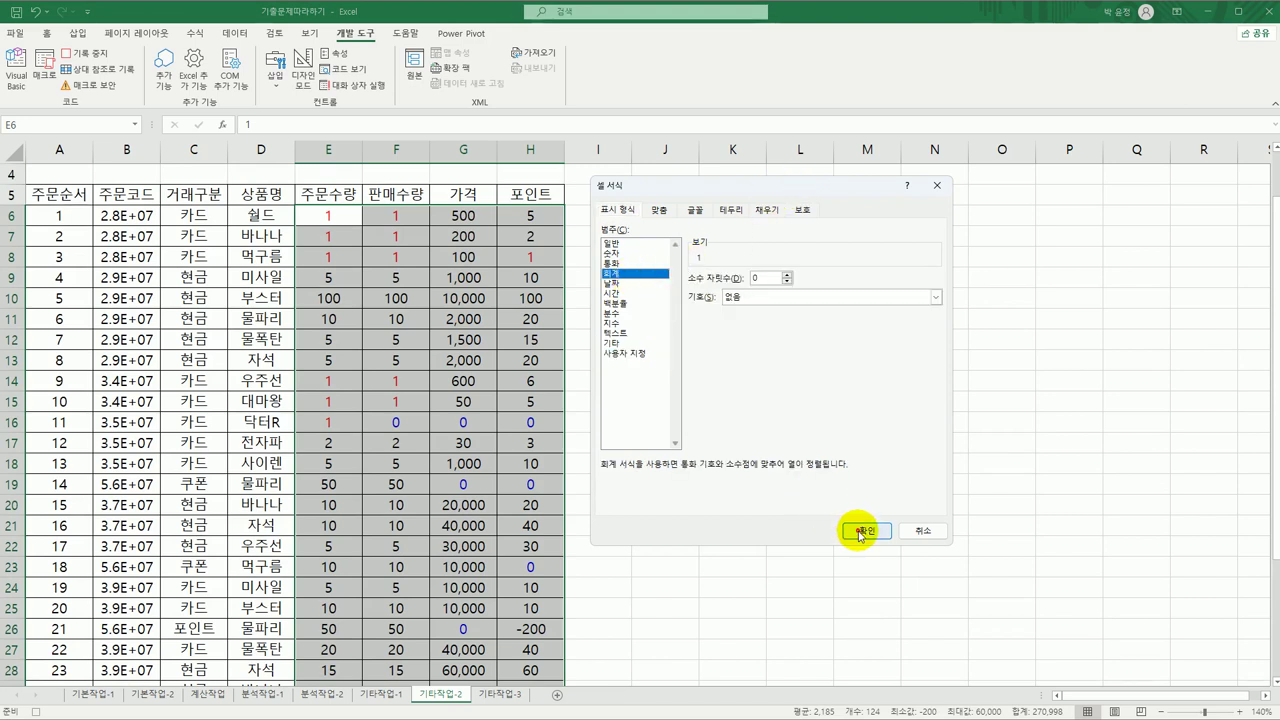
click(859, 533)
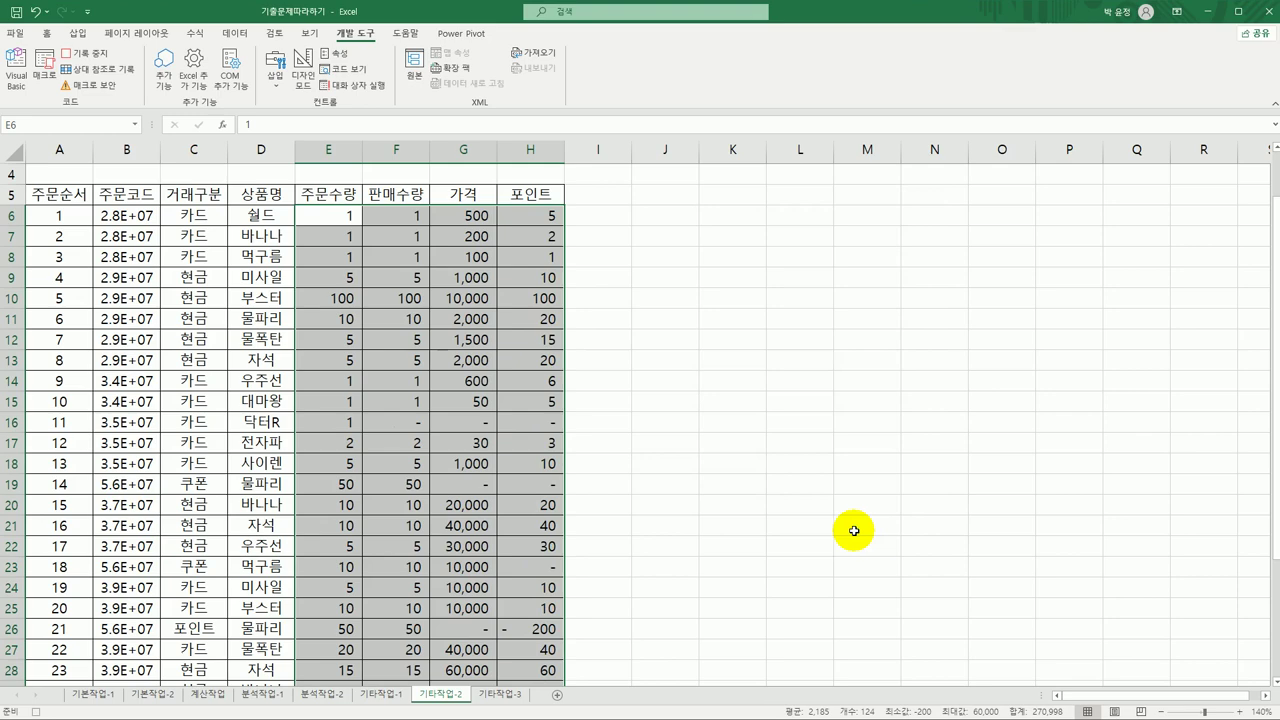
Stop the macro recording and change the second button's label to 서식해제
click(334, 218)
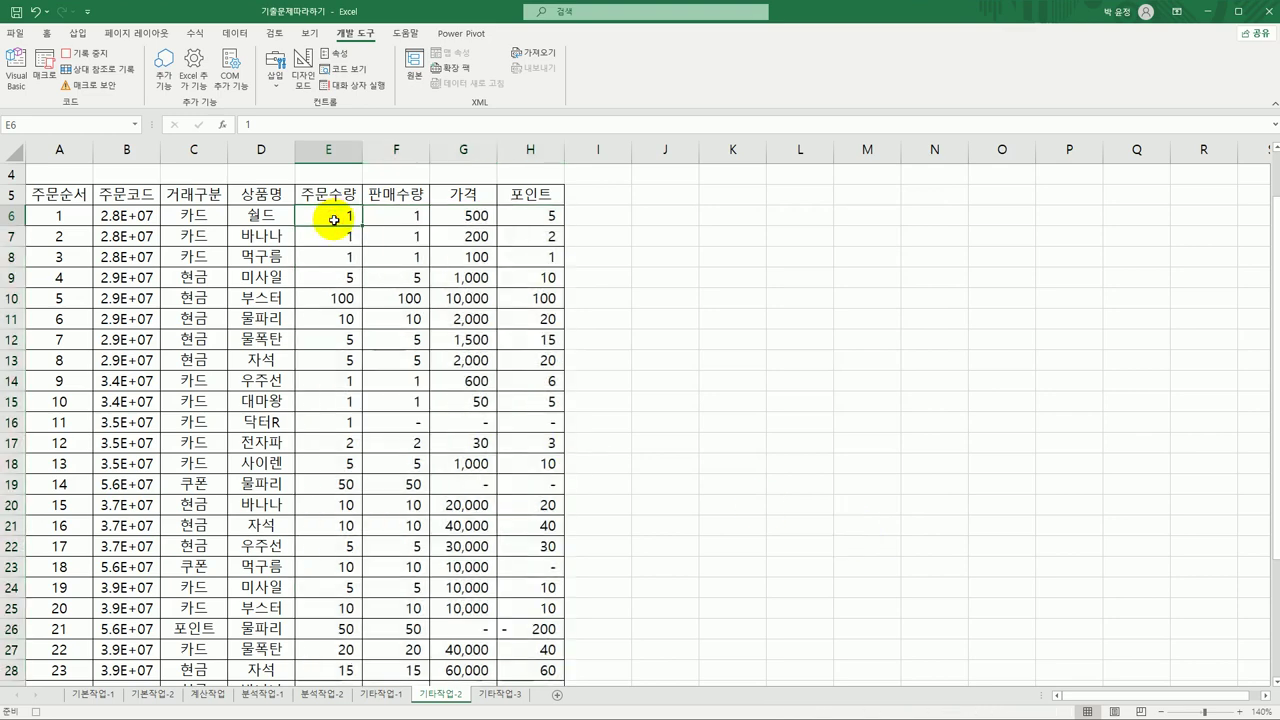
scroll(334, 218, up, 1)
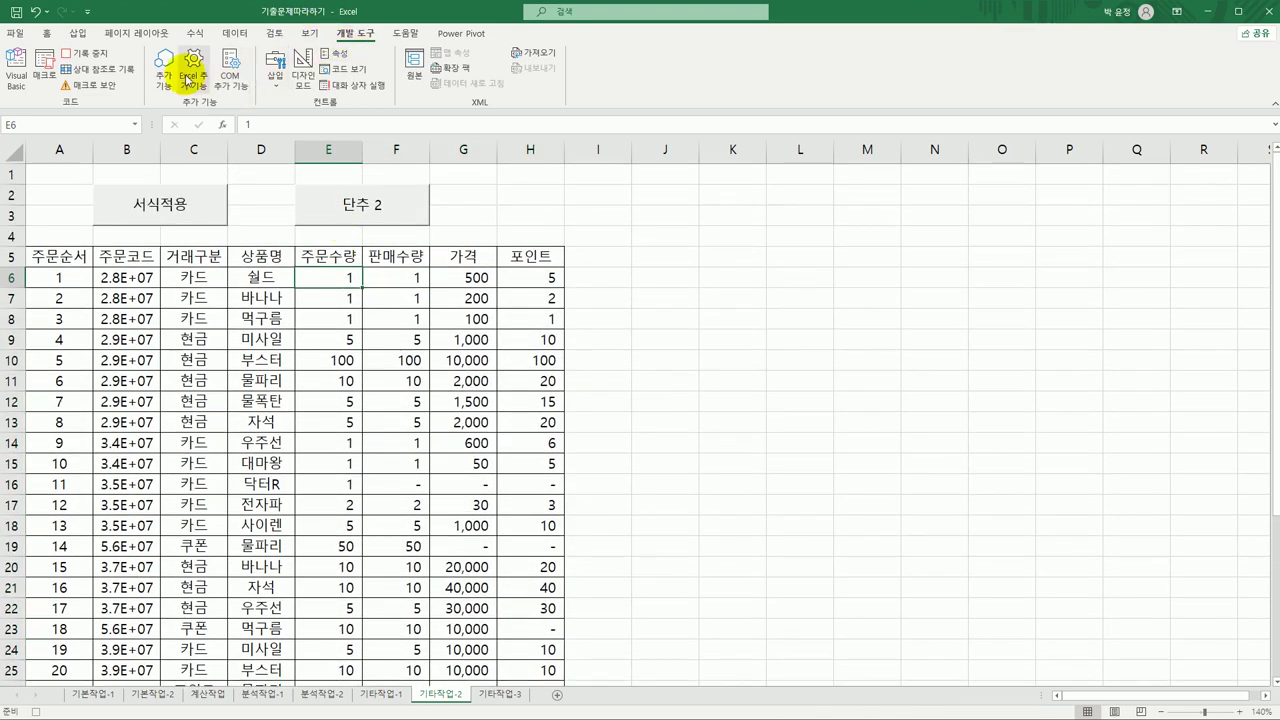
click(86, 53)
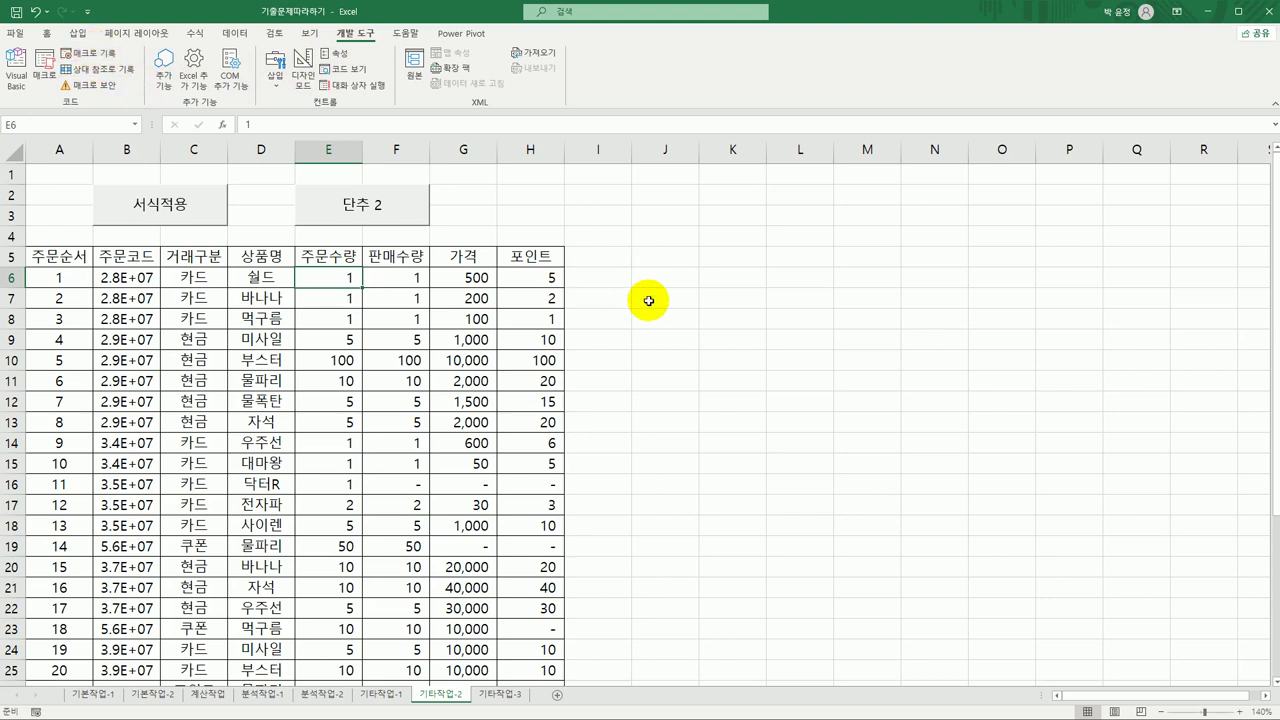
right_click(425, 206)
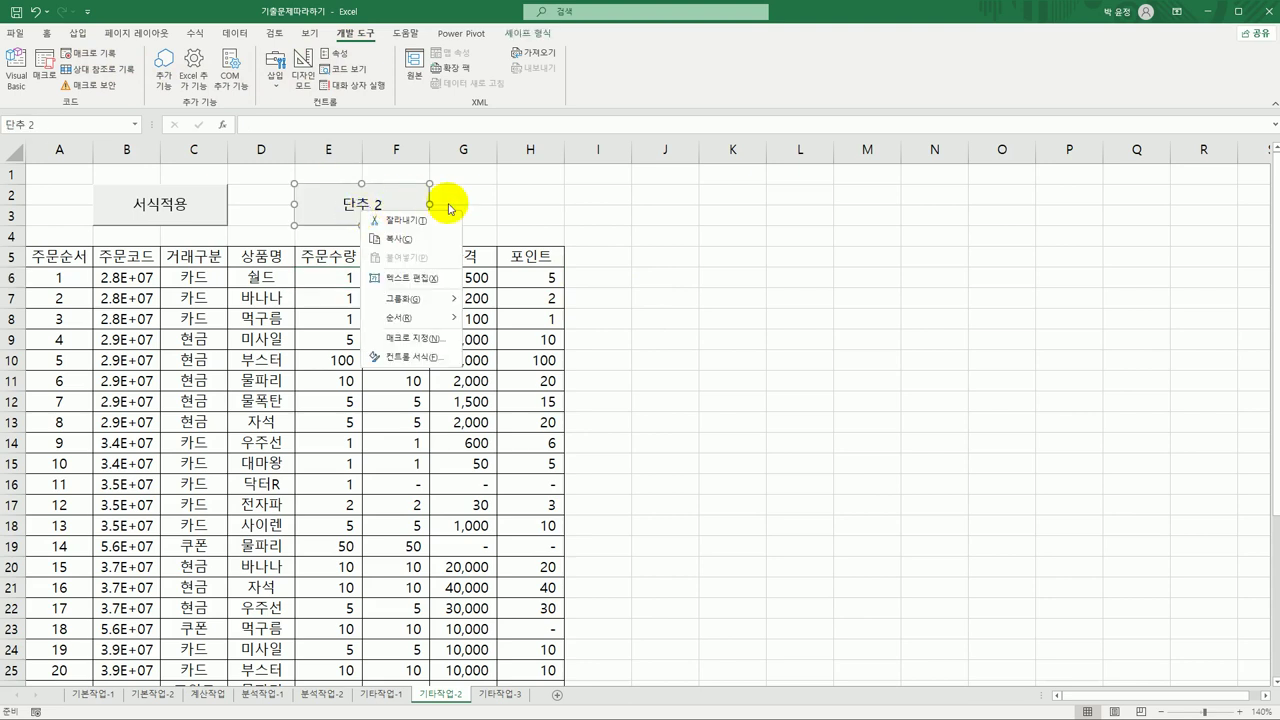
click(443, 280)
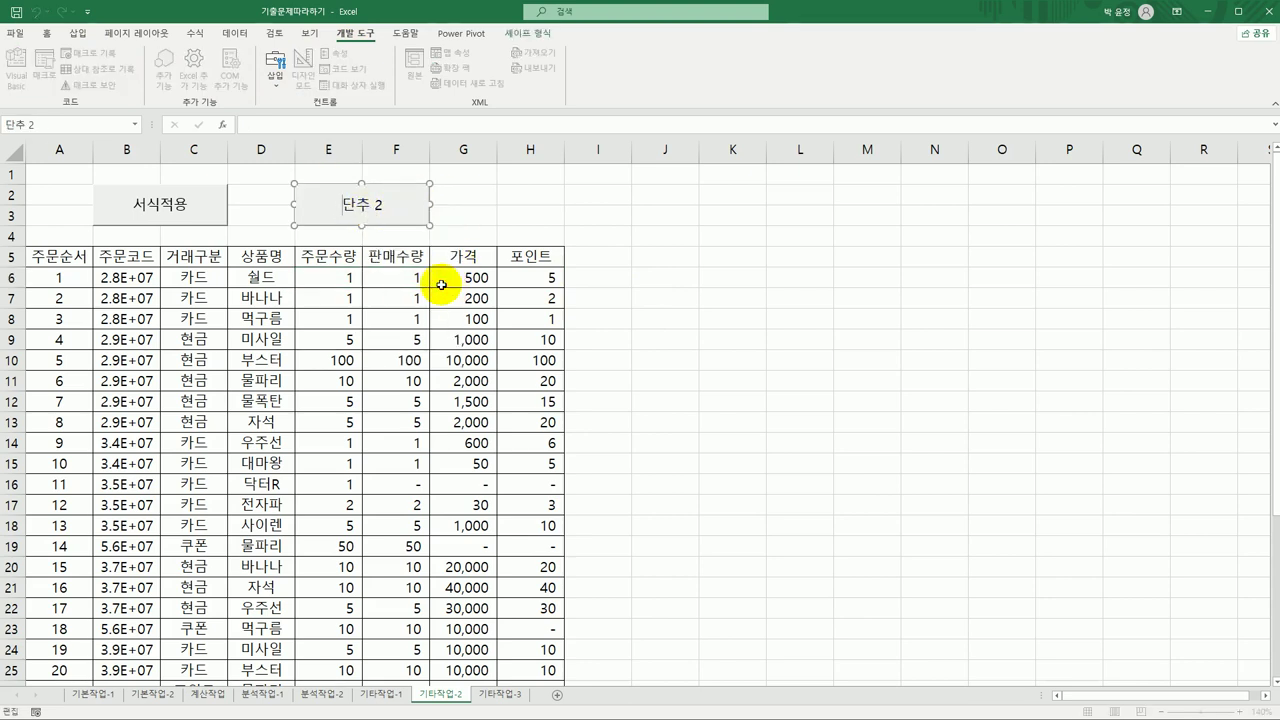
key(ctrl+a)
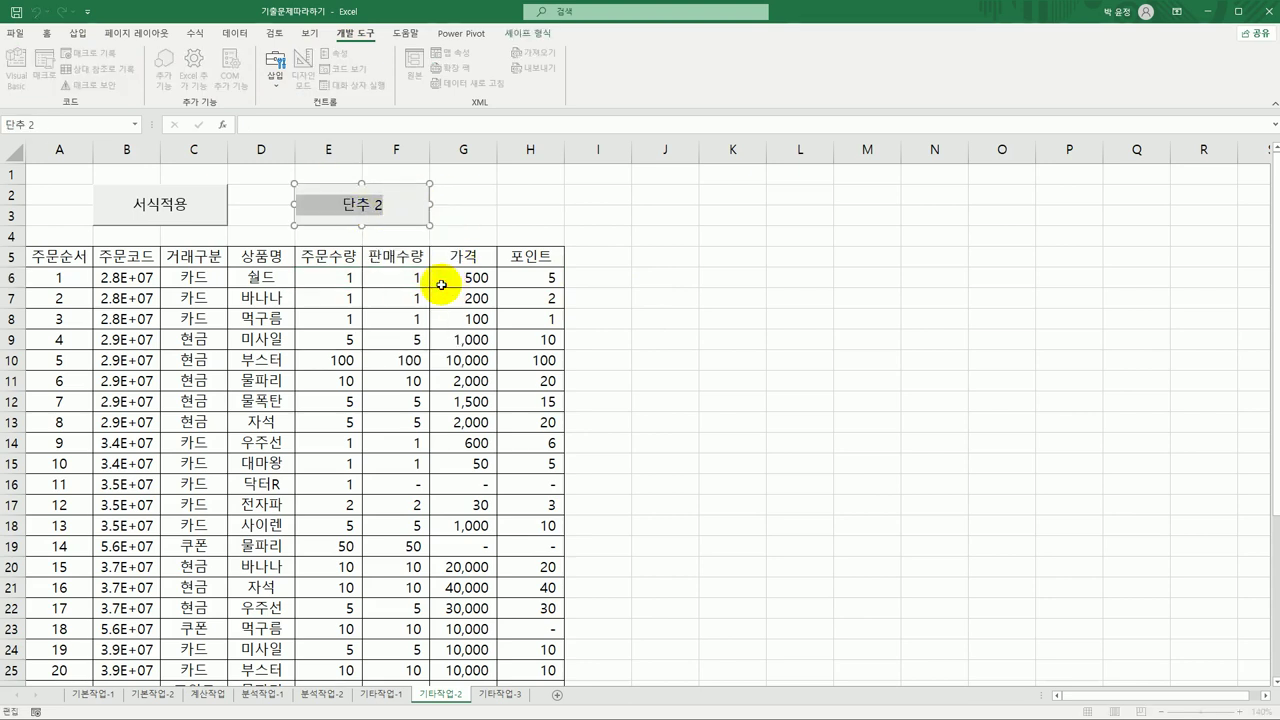
text(서식해제)
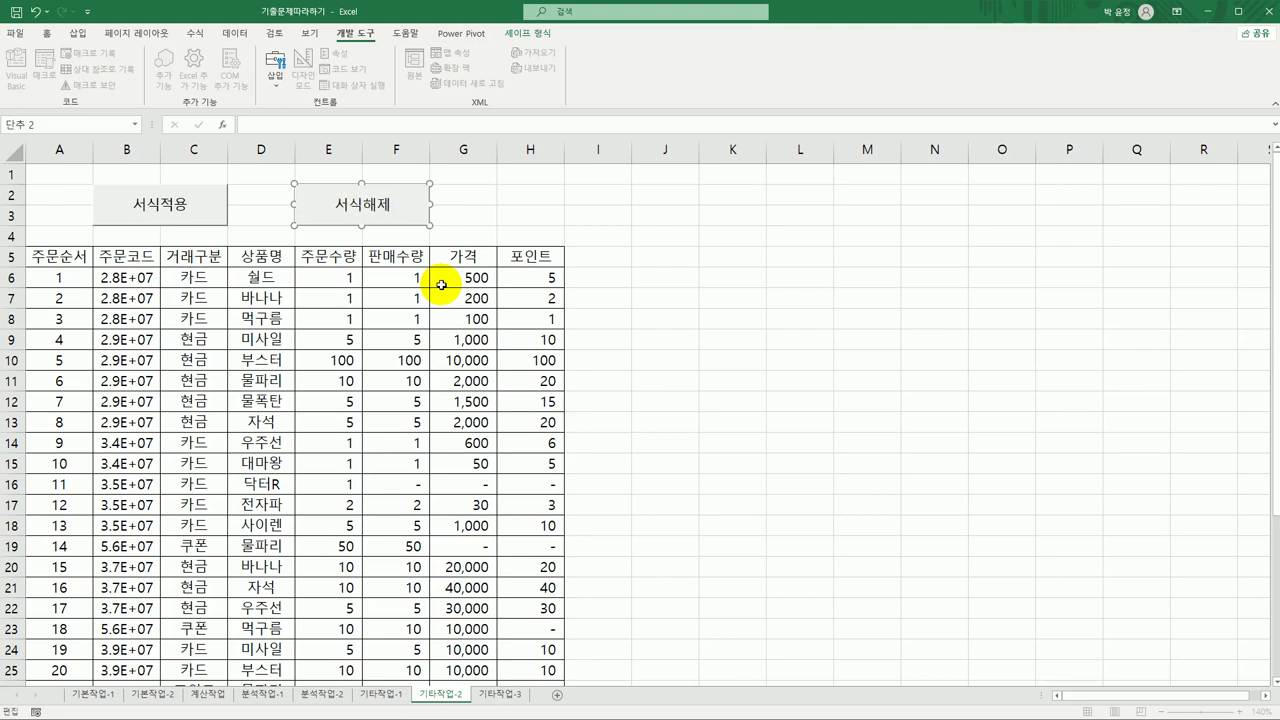
click(723, 292)
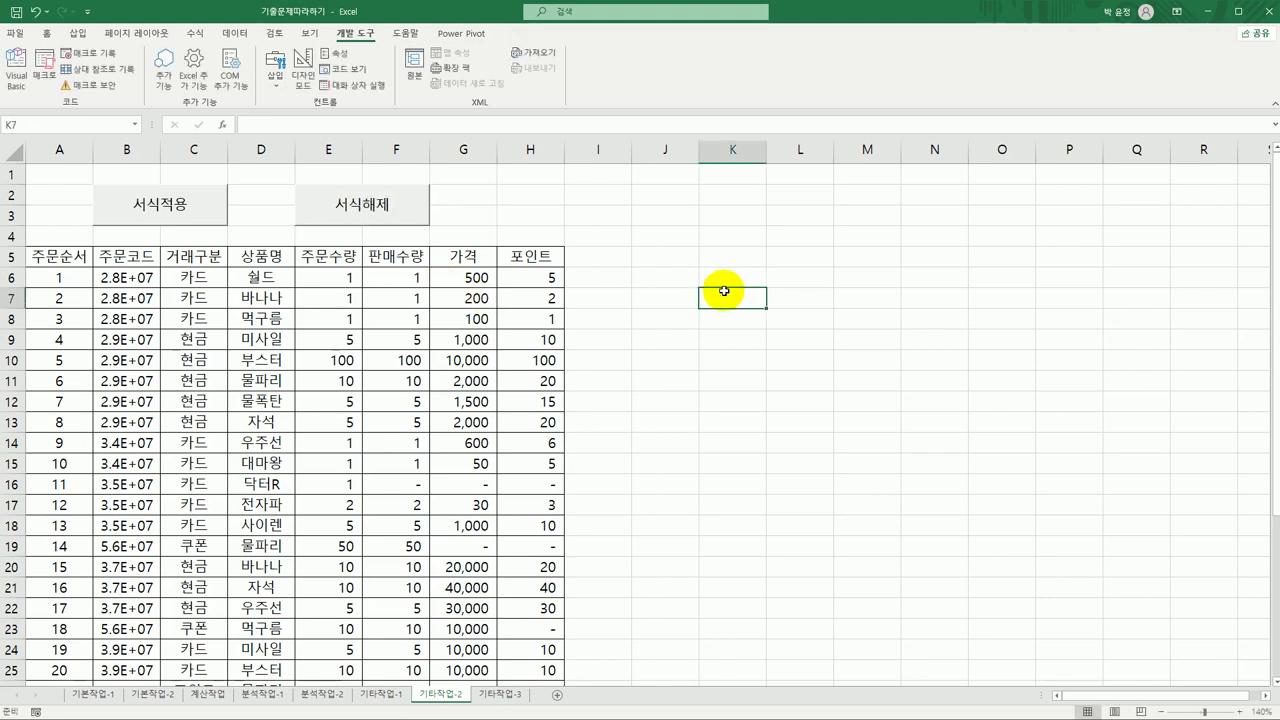
Test the 서식적용 and 서식해제 macros by running each from its button
click(194, 220)
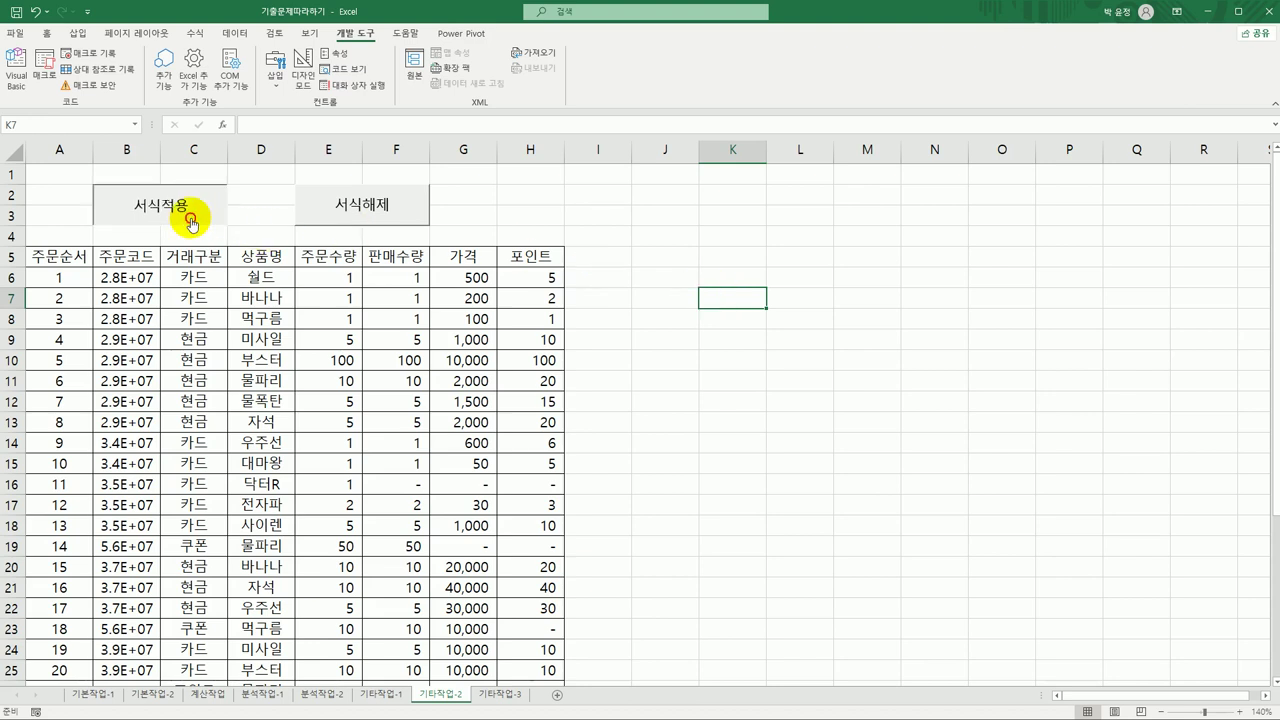
click(419, 222)
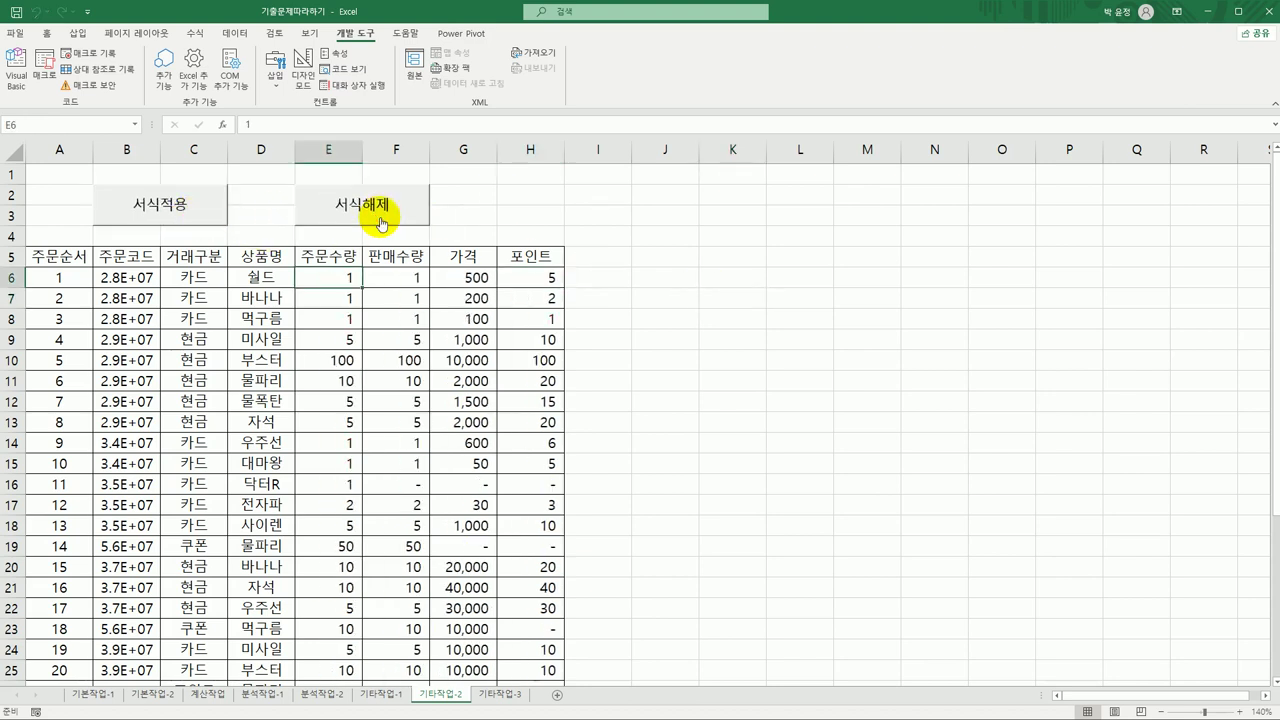
click(722, 380)
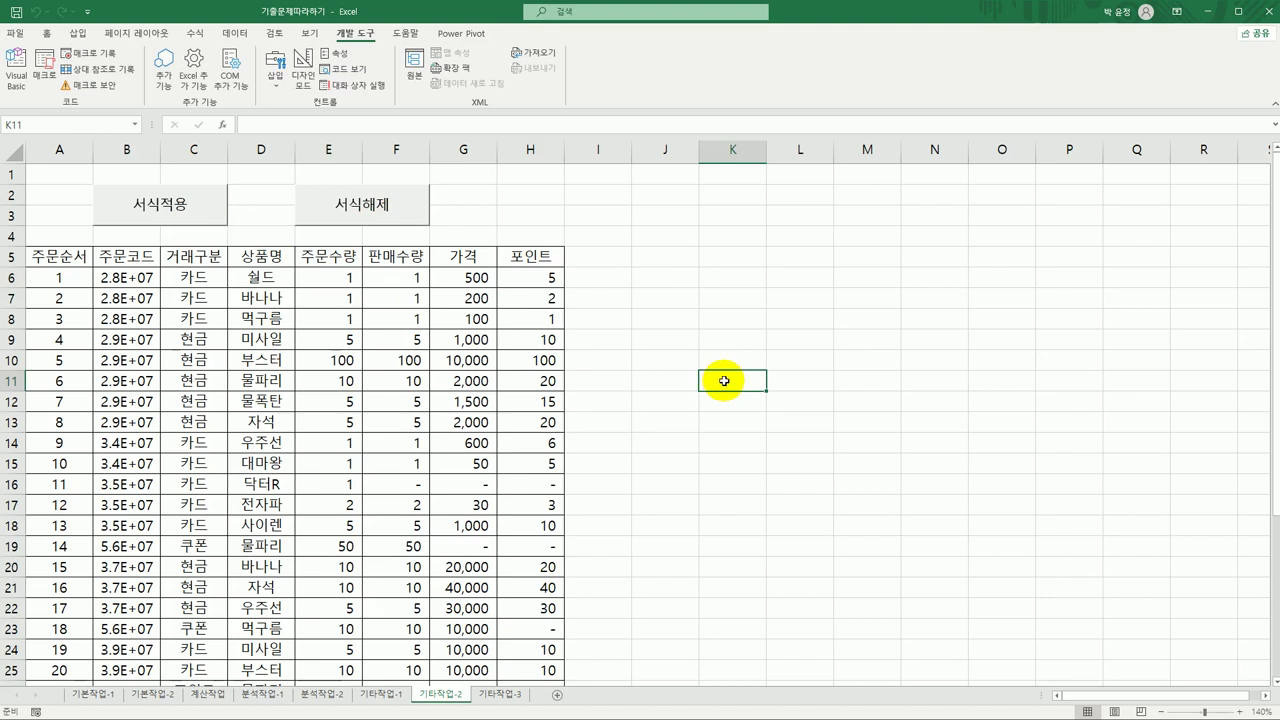
Switch to the 기타작업-3 sheet and try out the 중고차입력 button
click(506, 694)
click(697, 457)
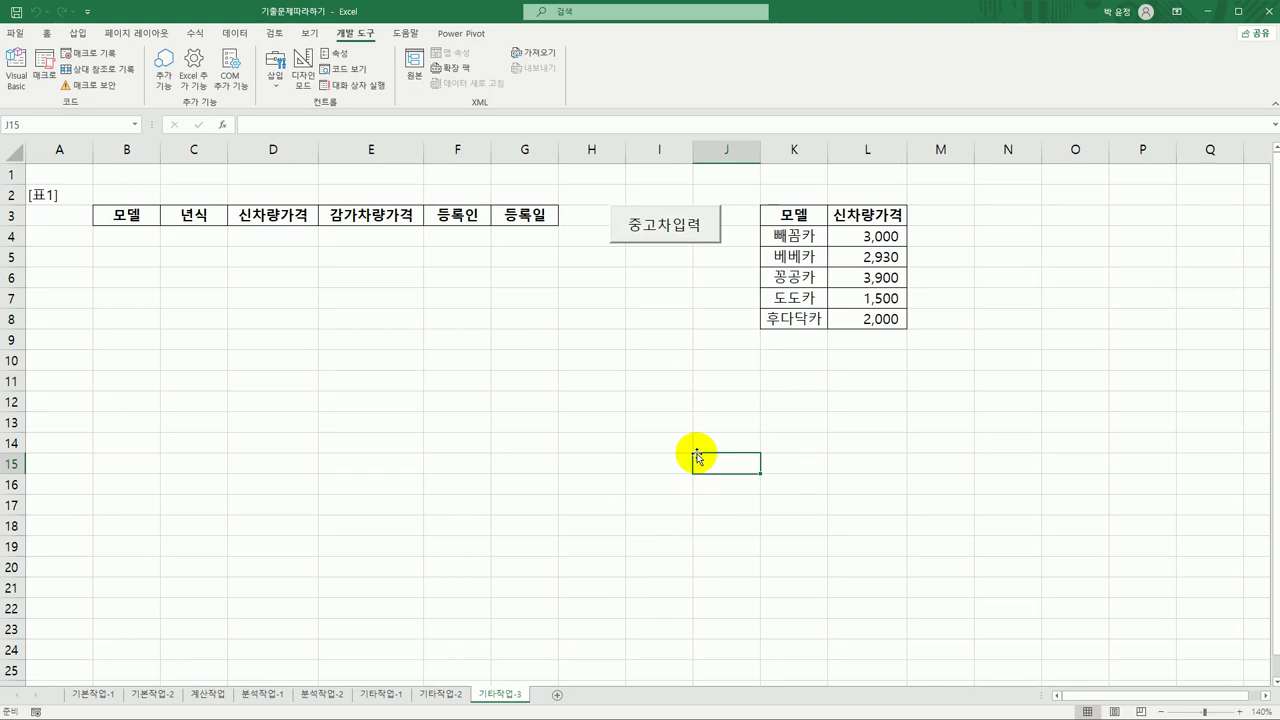
click(666, 224)
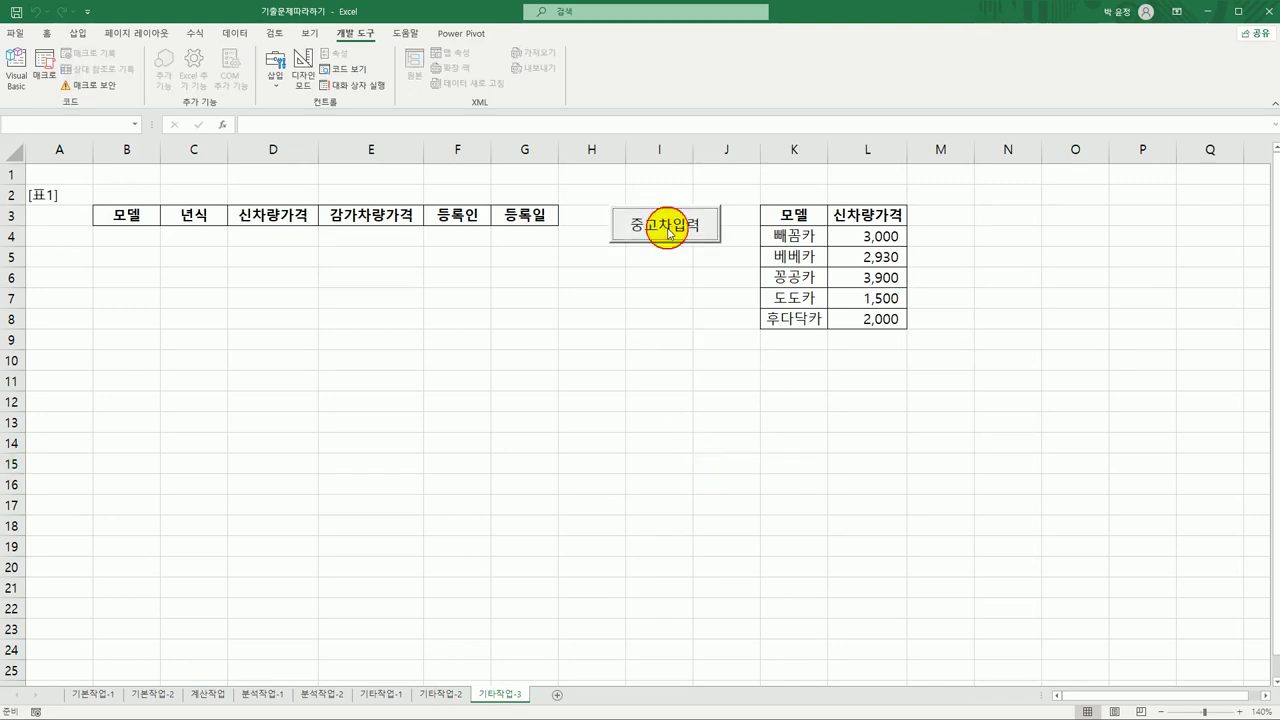
click(673, 320)
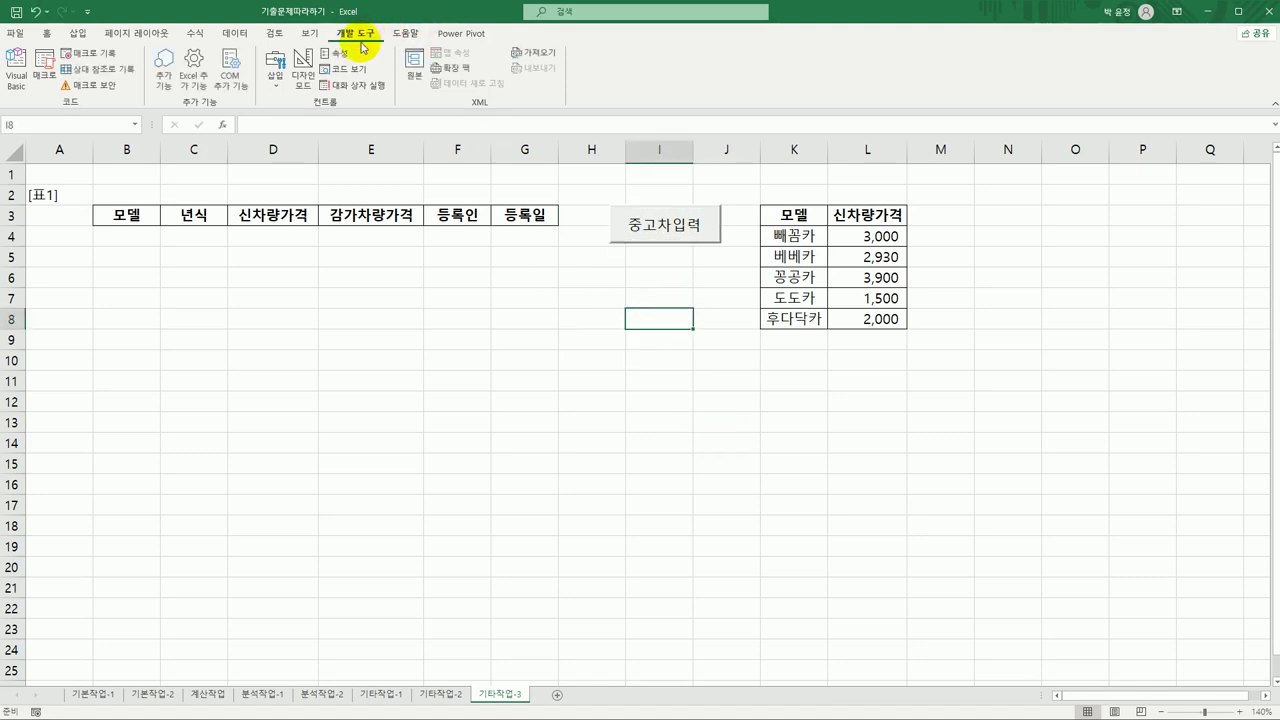
In design mode, add 중고차입력화면.Show to the 중고차입력 button's Click procedure, then close the code editor and leave design mode
click(302, 72)
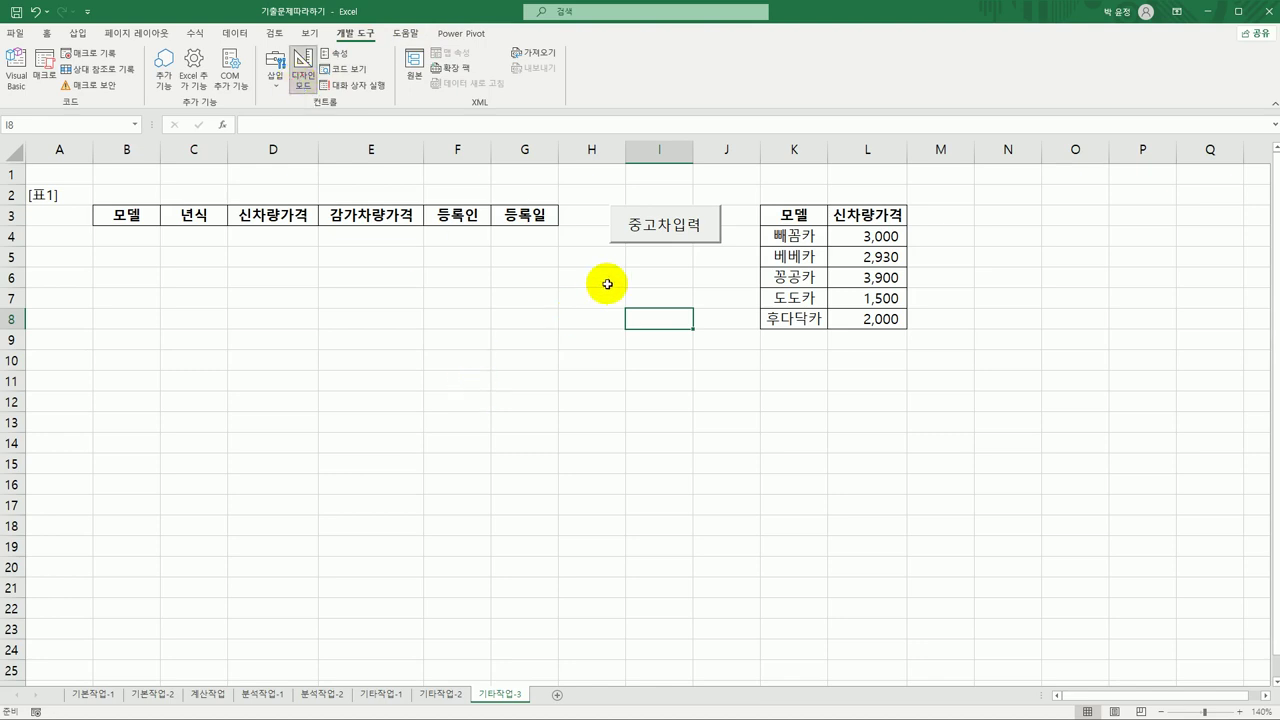
click(652, 228)
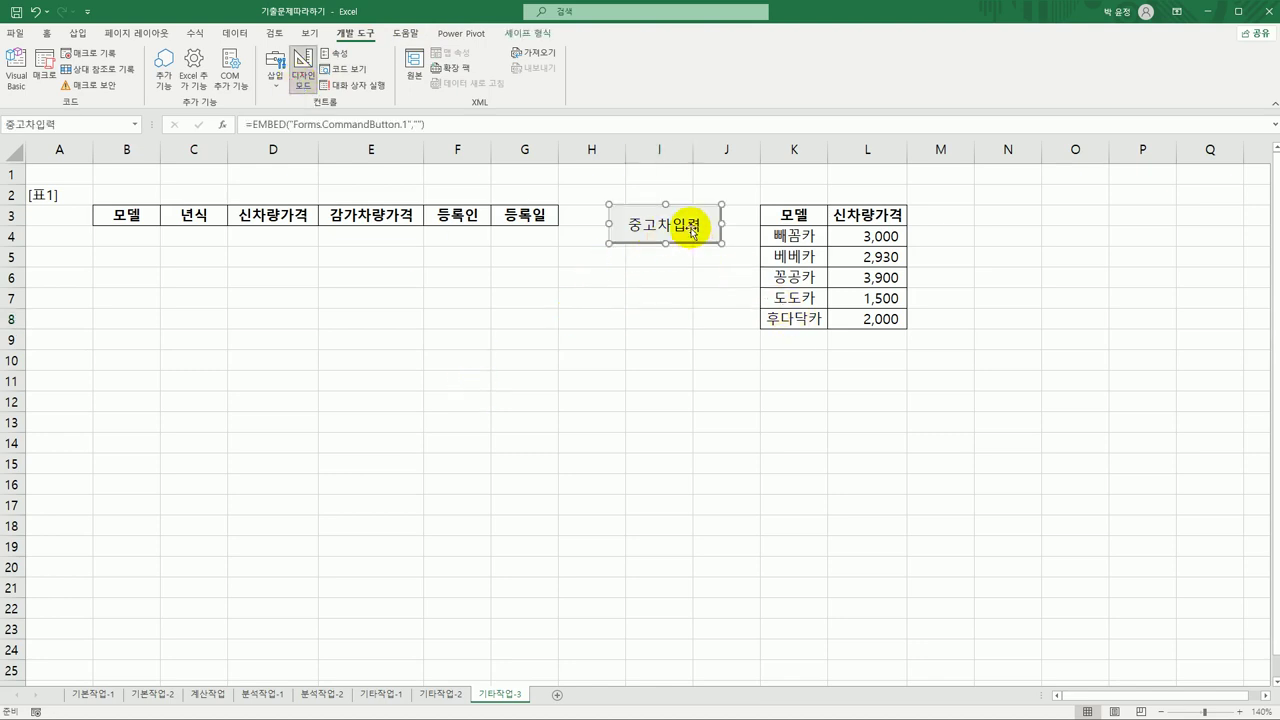
double_click(691, 232)
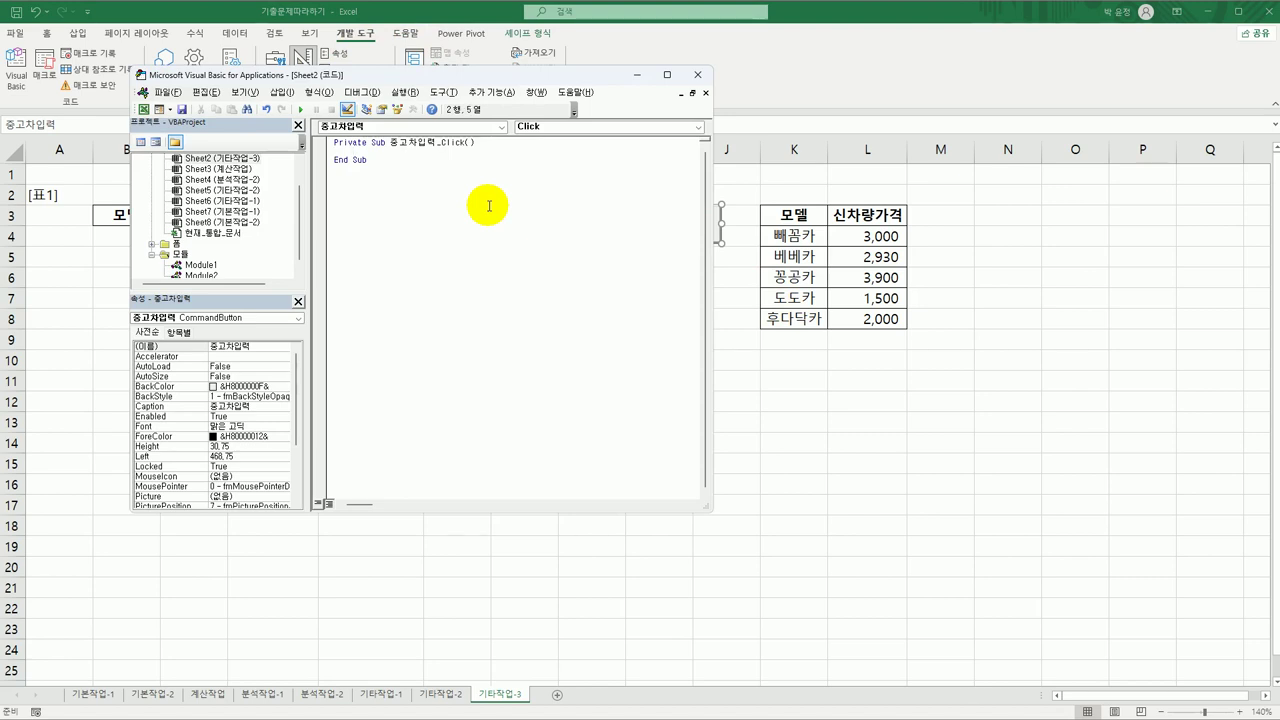
text(중고차입력화면.s)
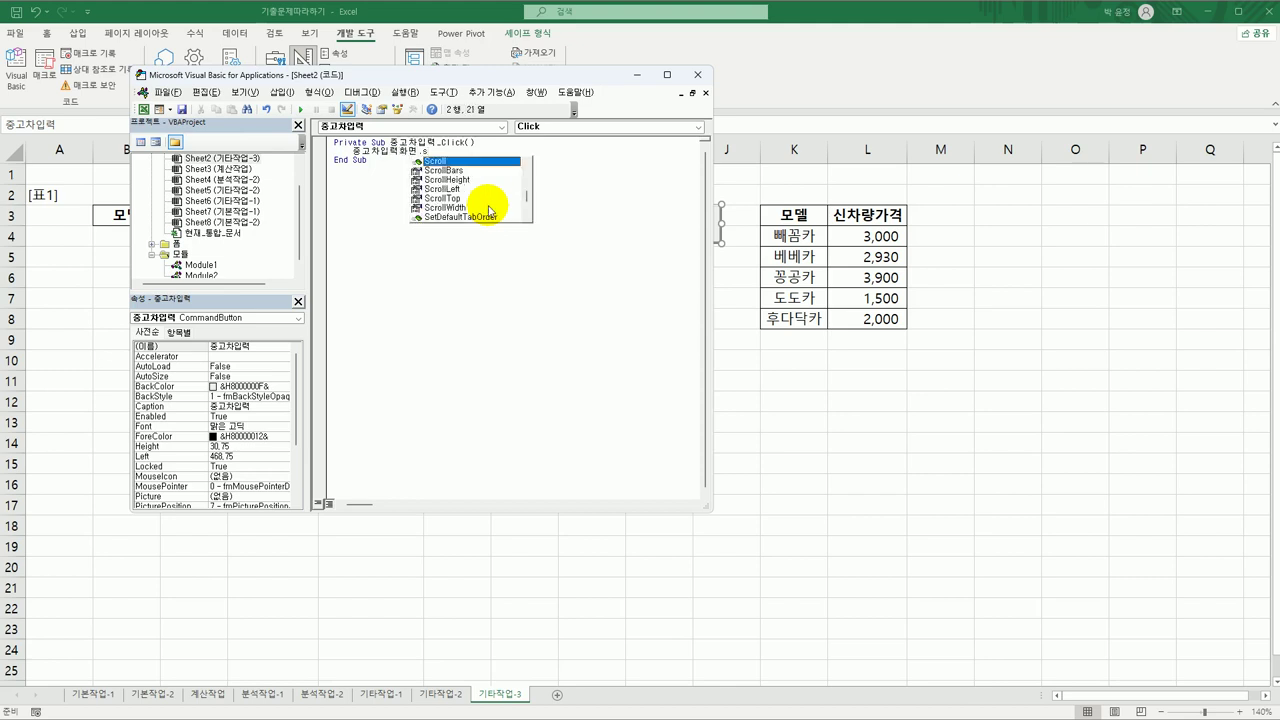
text(h)
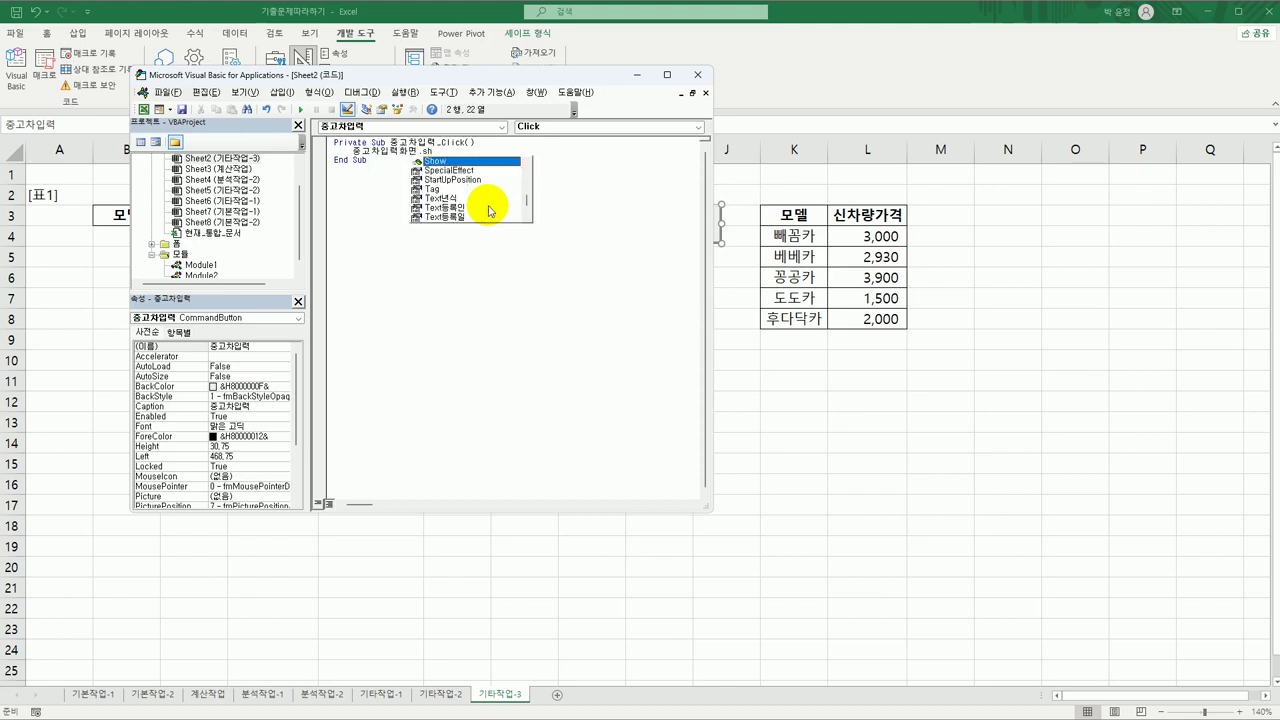
key(Tab)
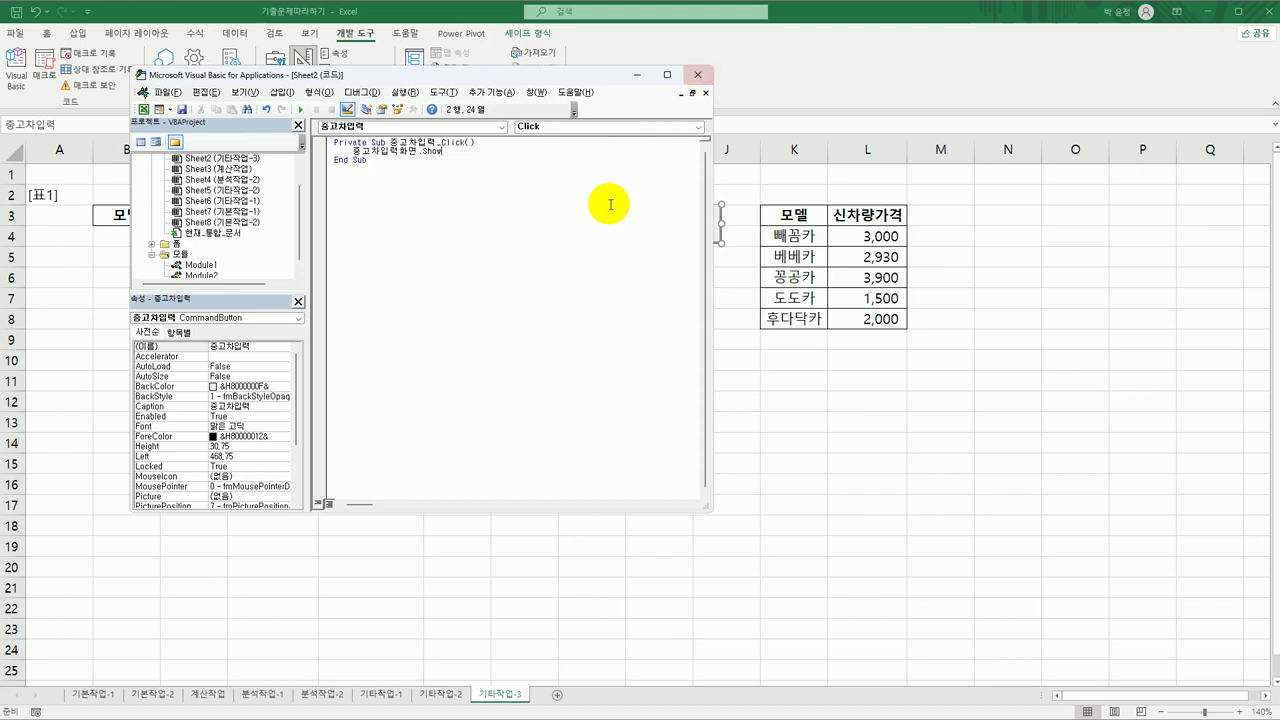
click(698, 74)
click(302, 70)
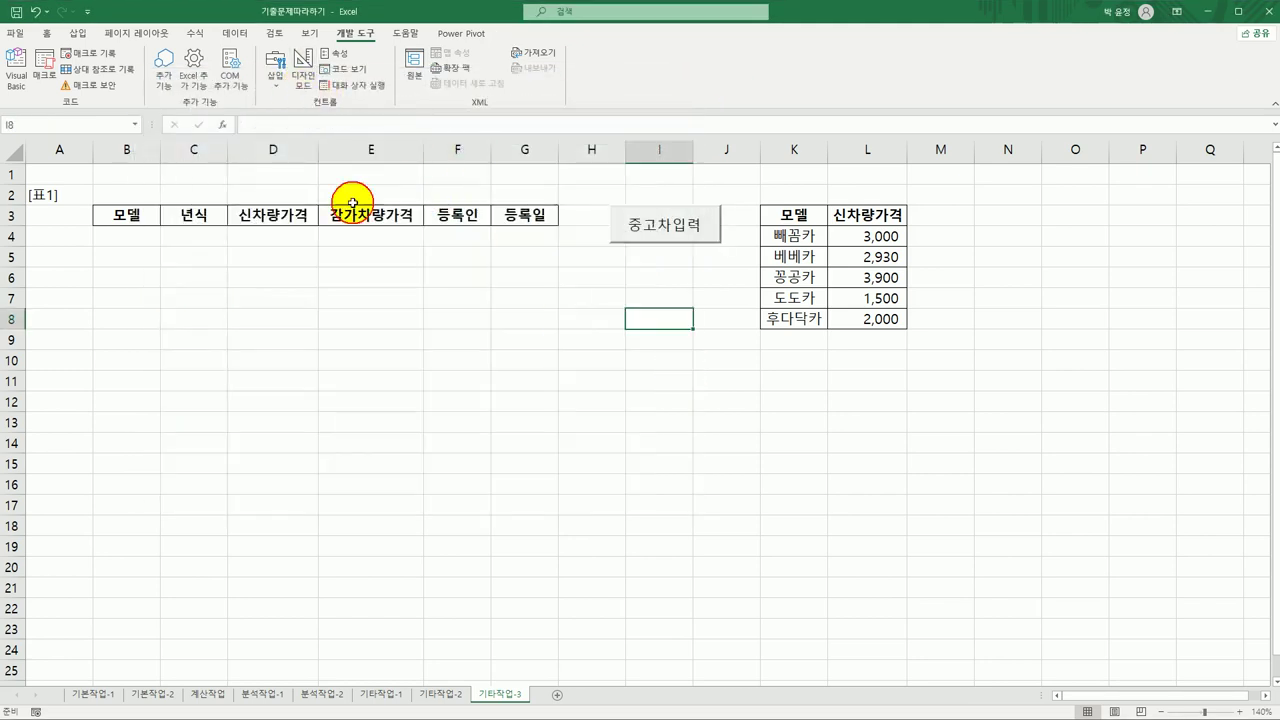
Open the used-car form with the 중고차입력 button and examine its 모델 list
click(672, 231)
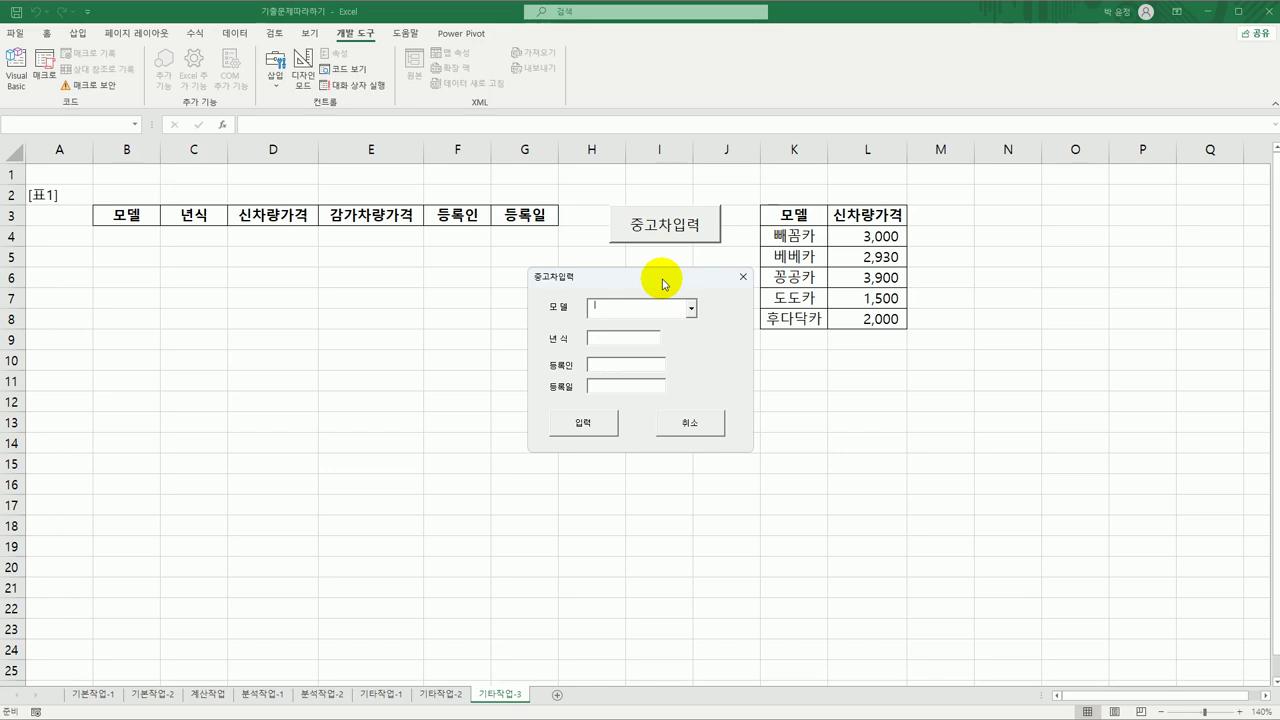
click(691, 310)
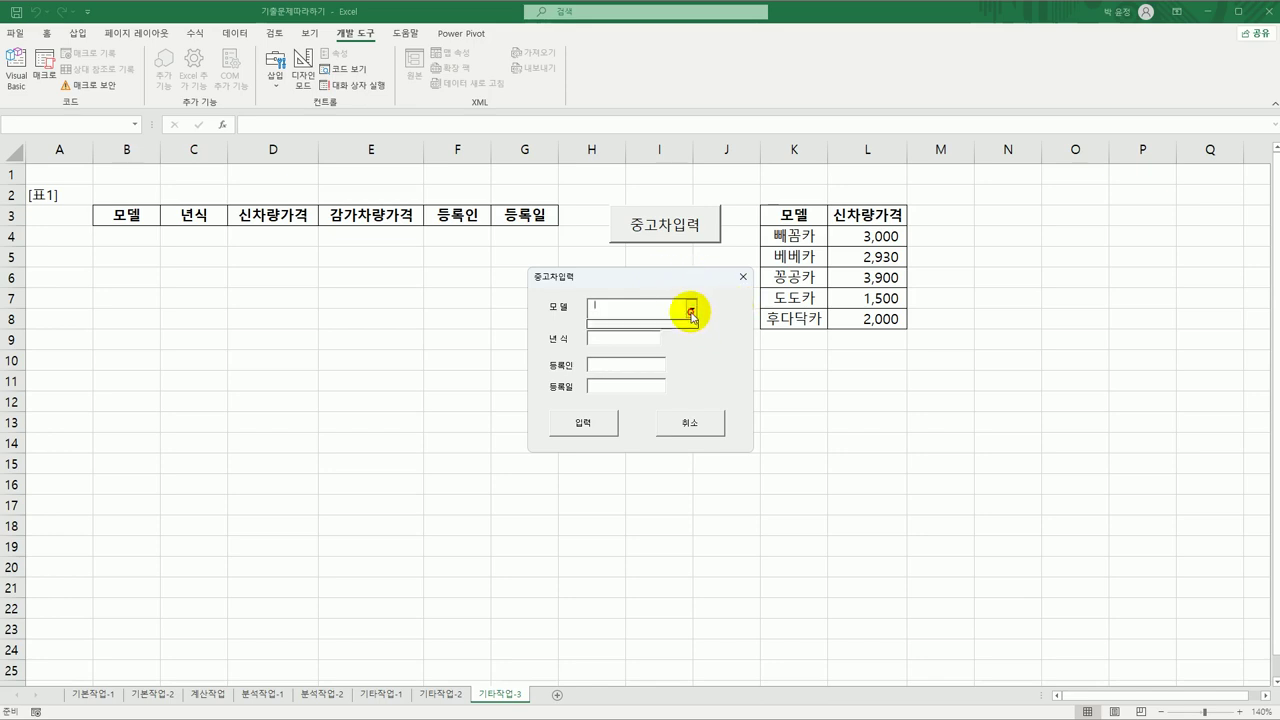
Close the used-car form and open the code window of the 중고차입력화면 form in the Visual Basic editor
click(691, 312)
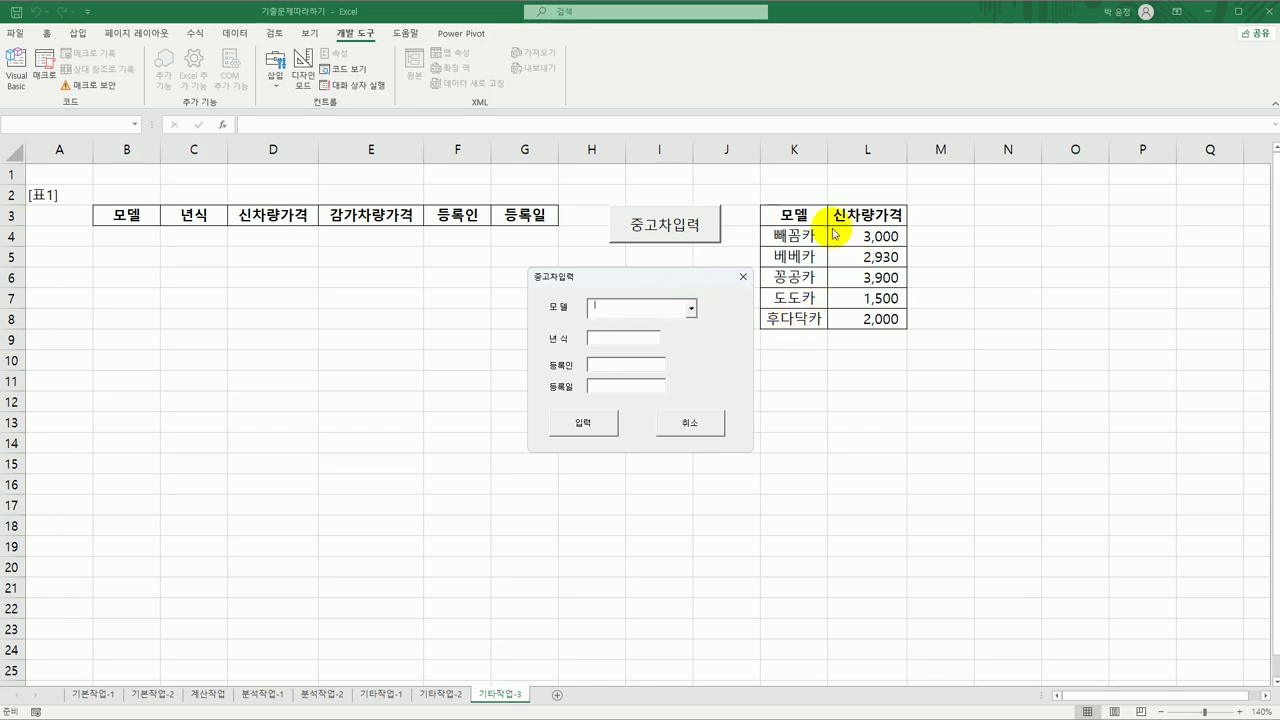
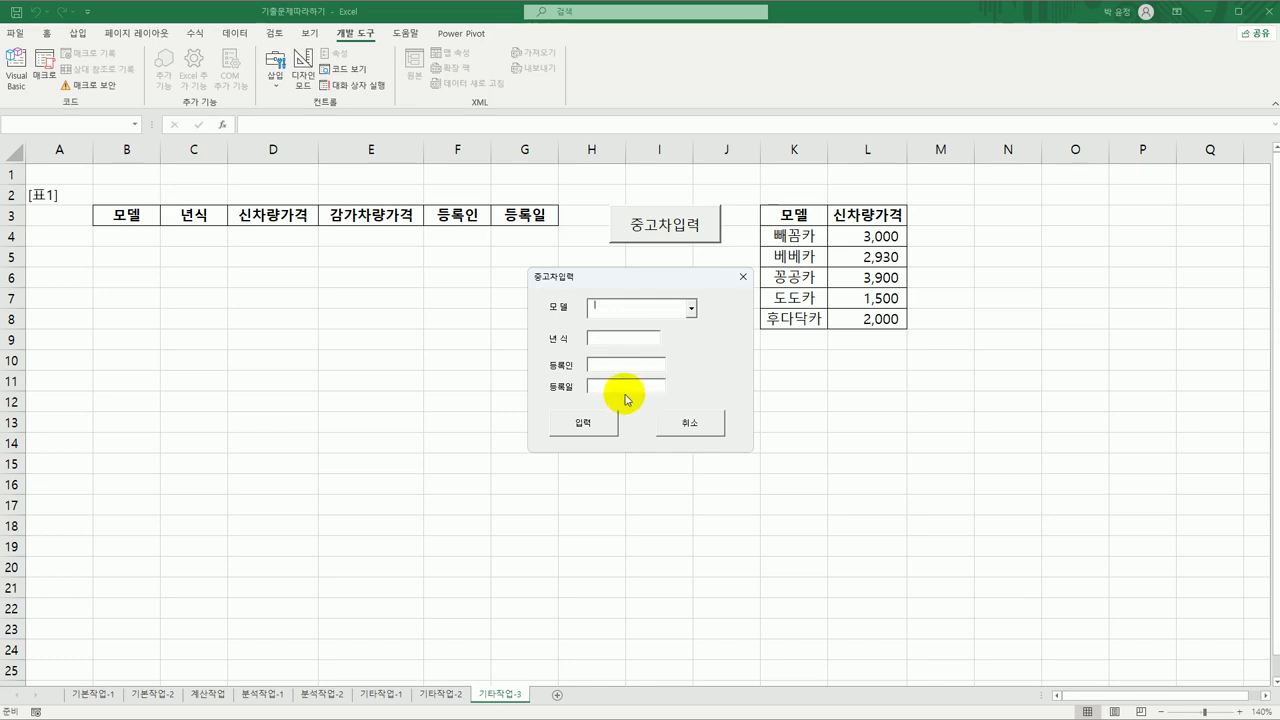
click(743, 277)
click(749, 420)
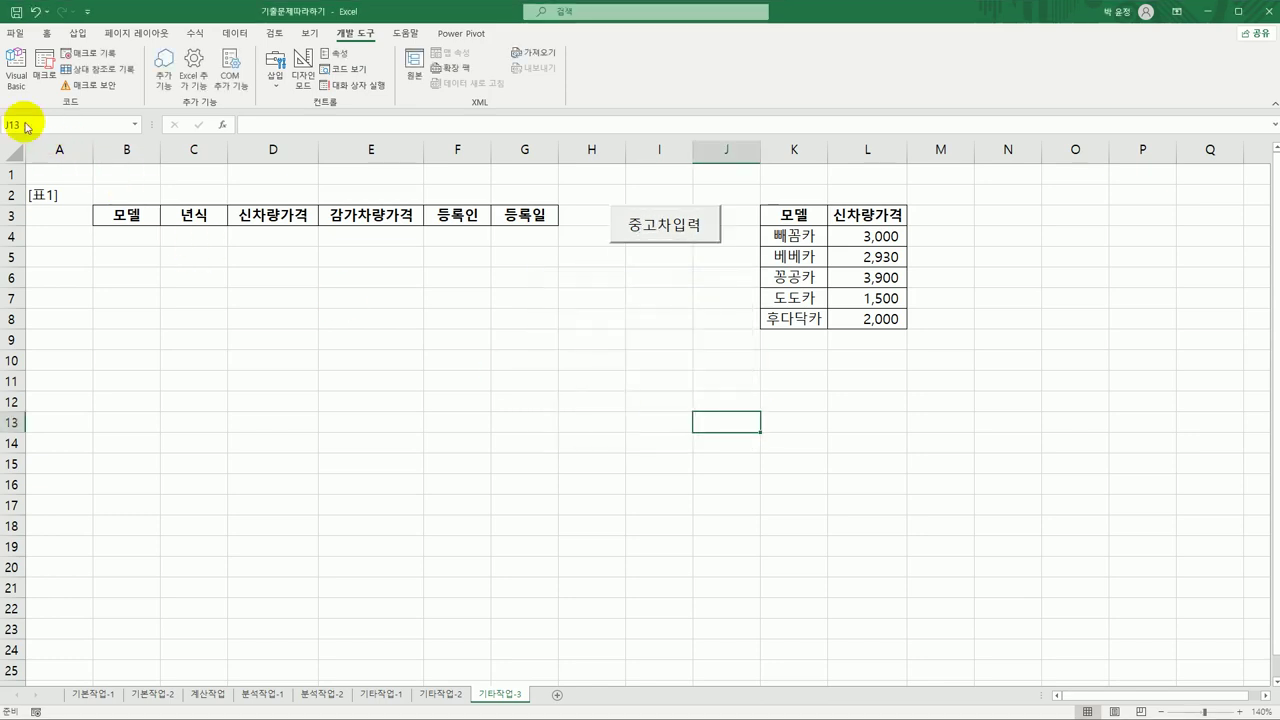
click(15, 66)
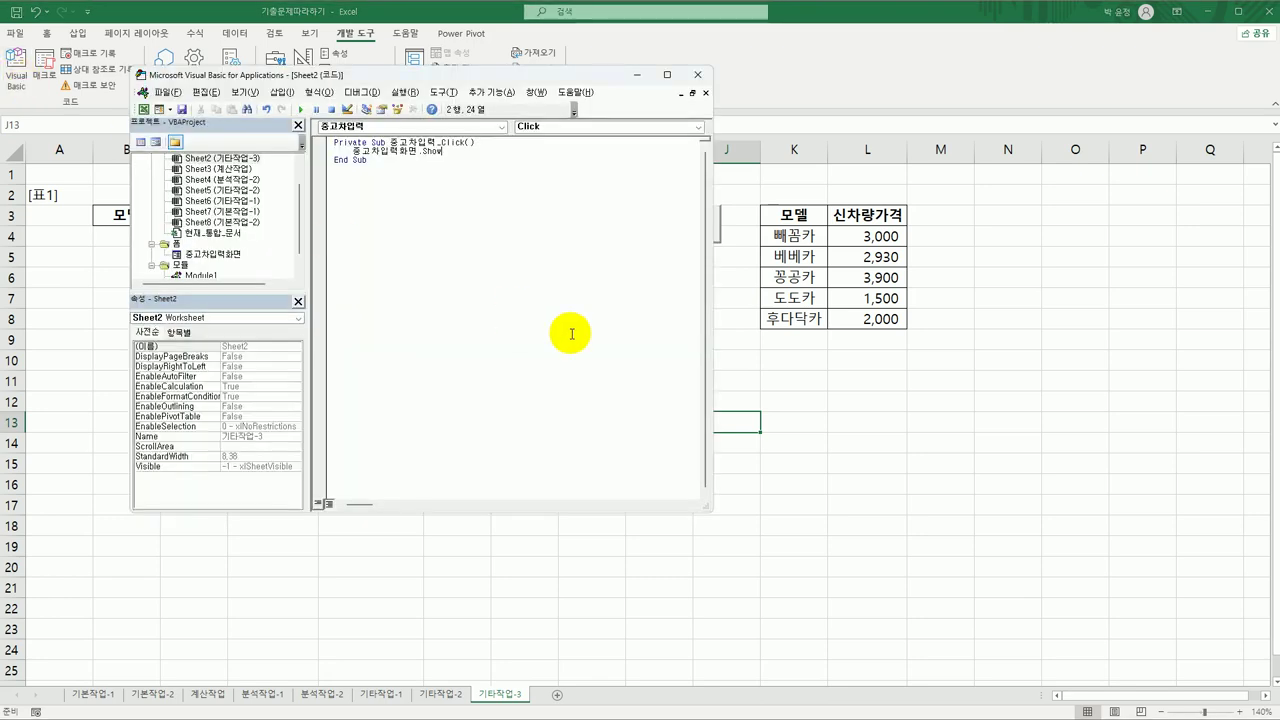
click(203, 255)
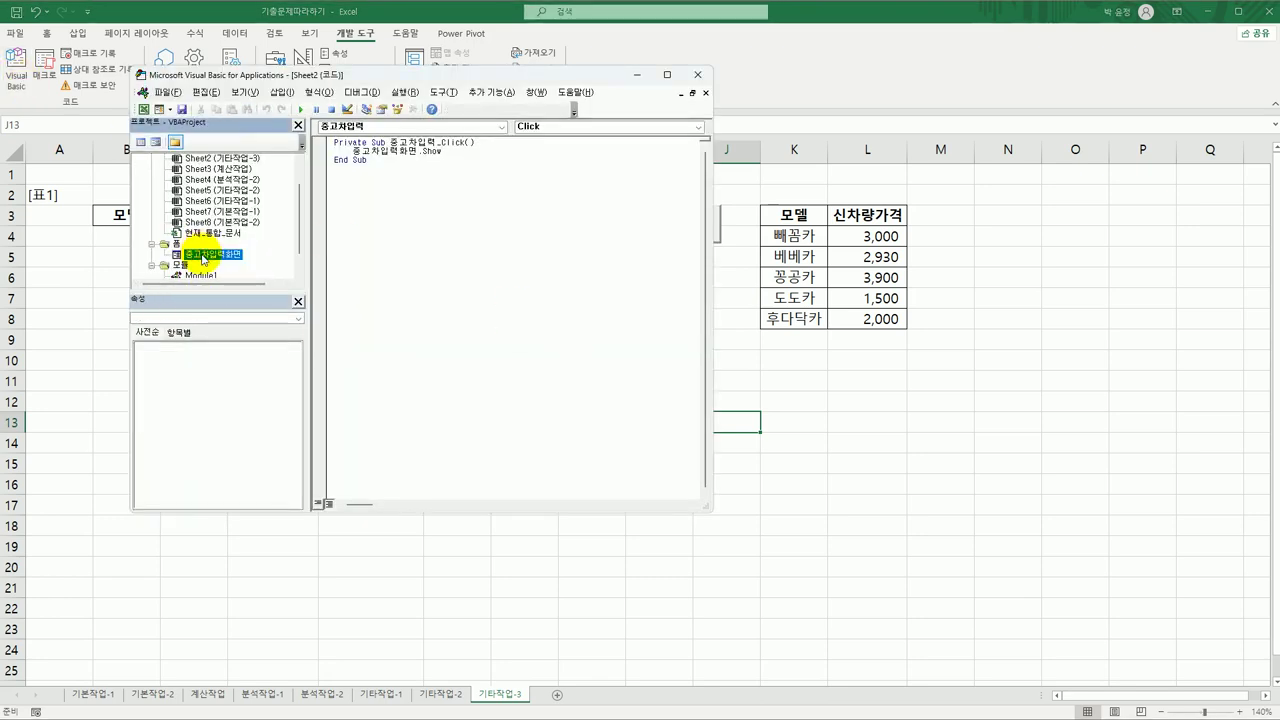
click(141, 142)
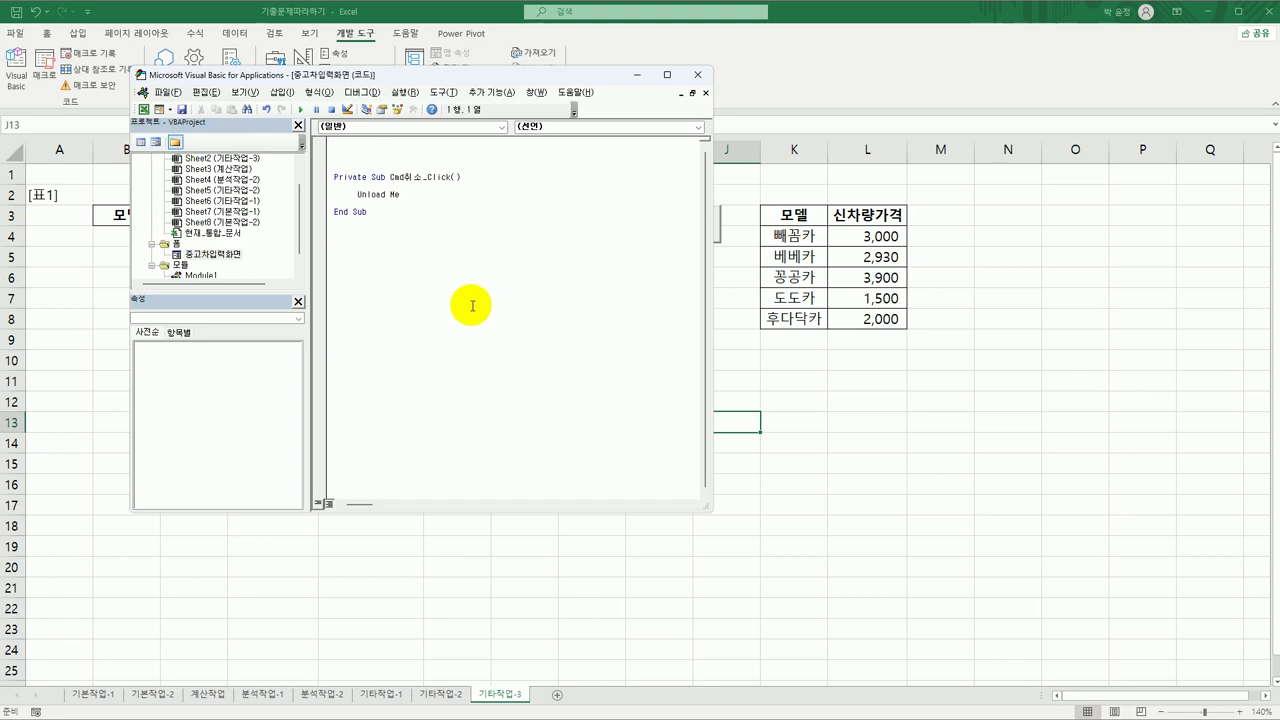
Add an Initialize event procedure for the UserForm in the 중고차입력화면 code
click(461, 128)
click(423, 218)
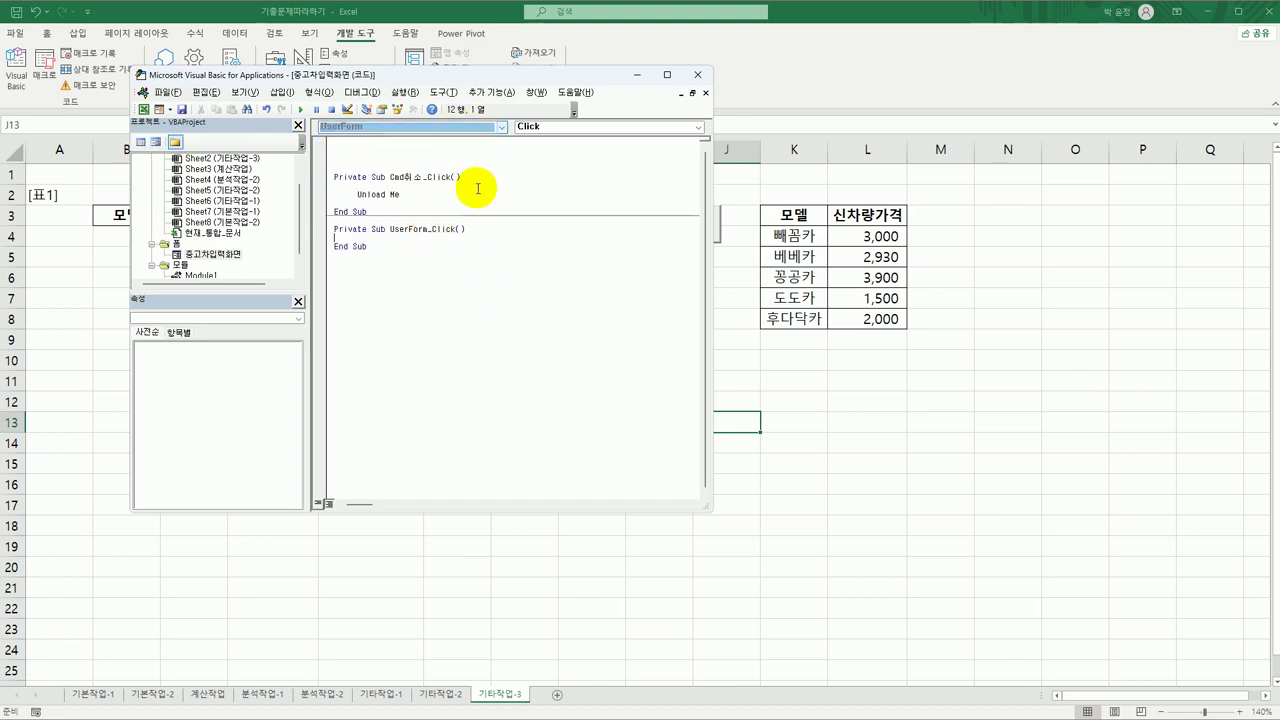
click(556, 128)
click(563, 200)
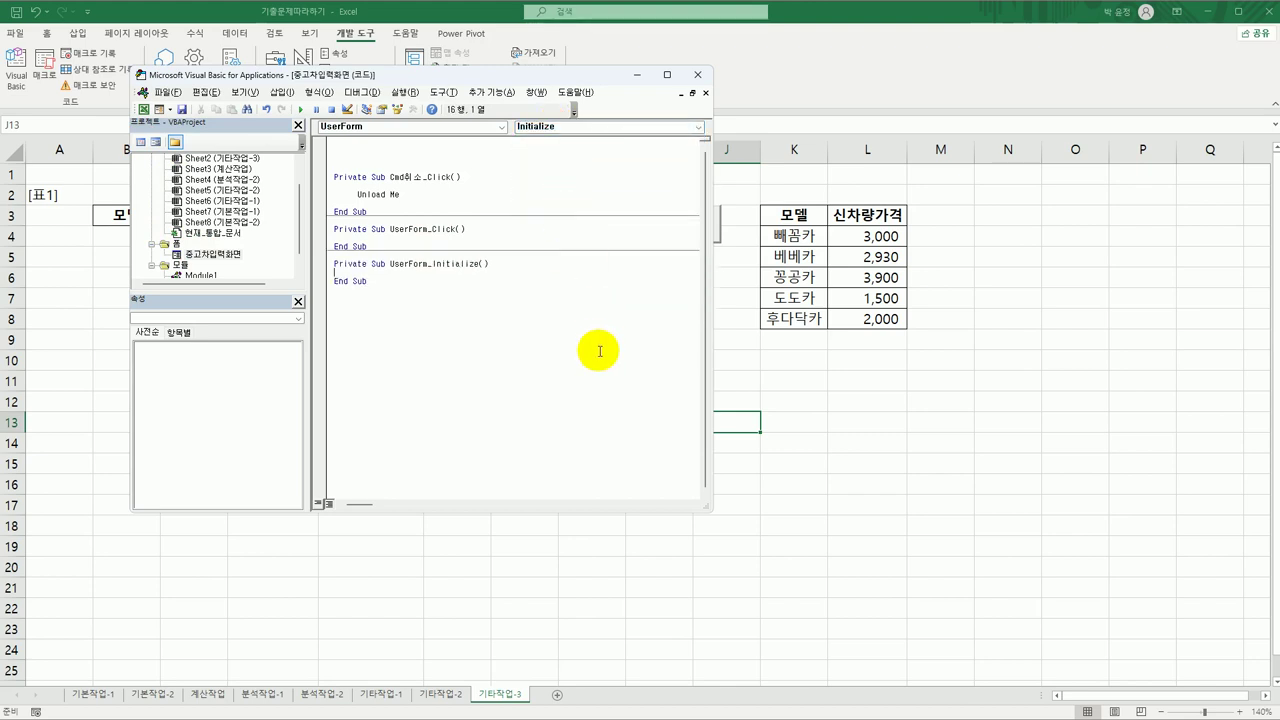
In UserForm_Initialize, set the RowSource of Cmb모델 to "K4:L8"
key(Tab)
text(cmb모델.r)
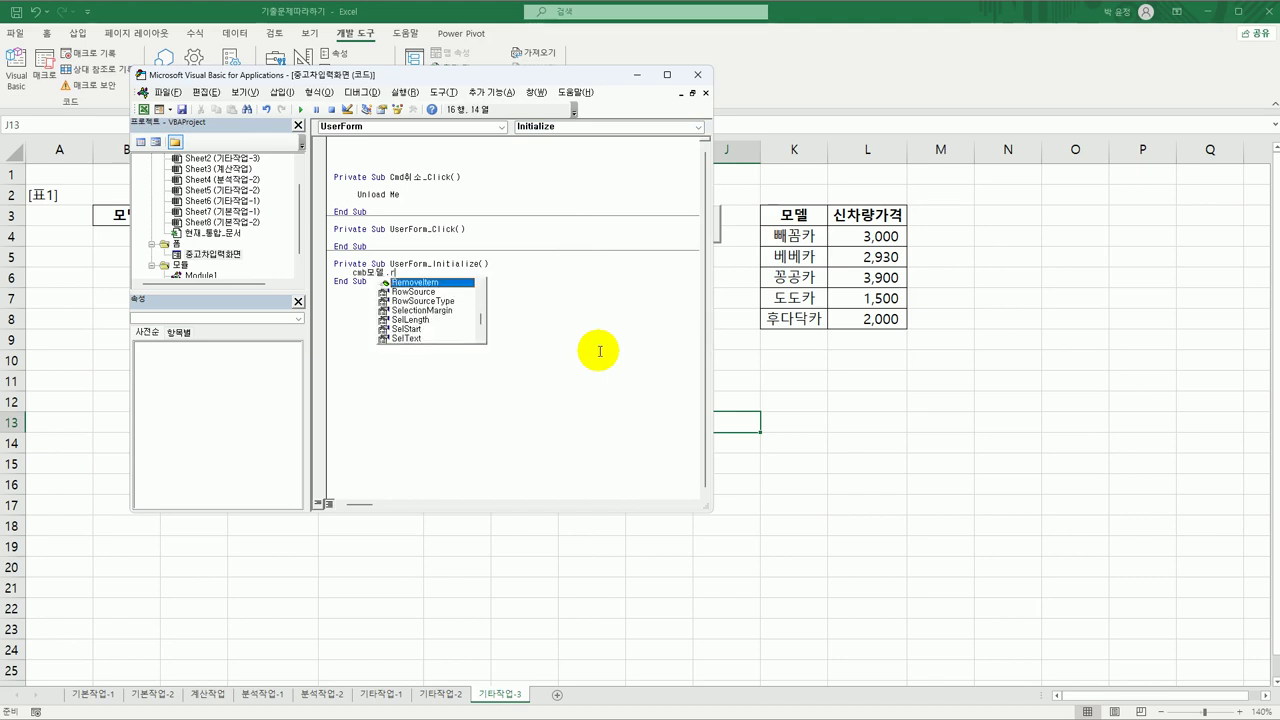
text(o)
key(Tab)
text(= )
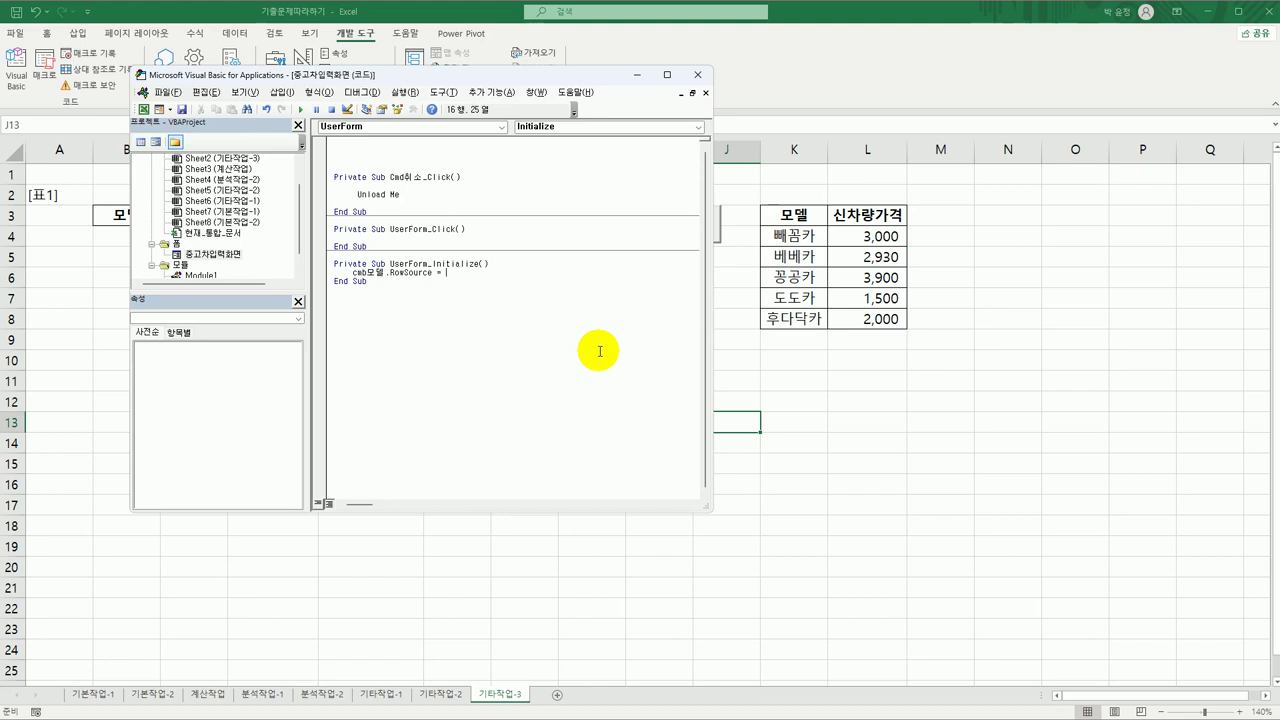
text("K4:L8)
key(Return)
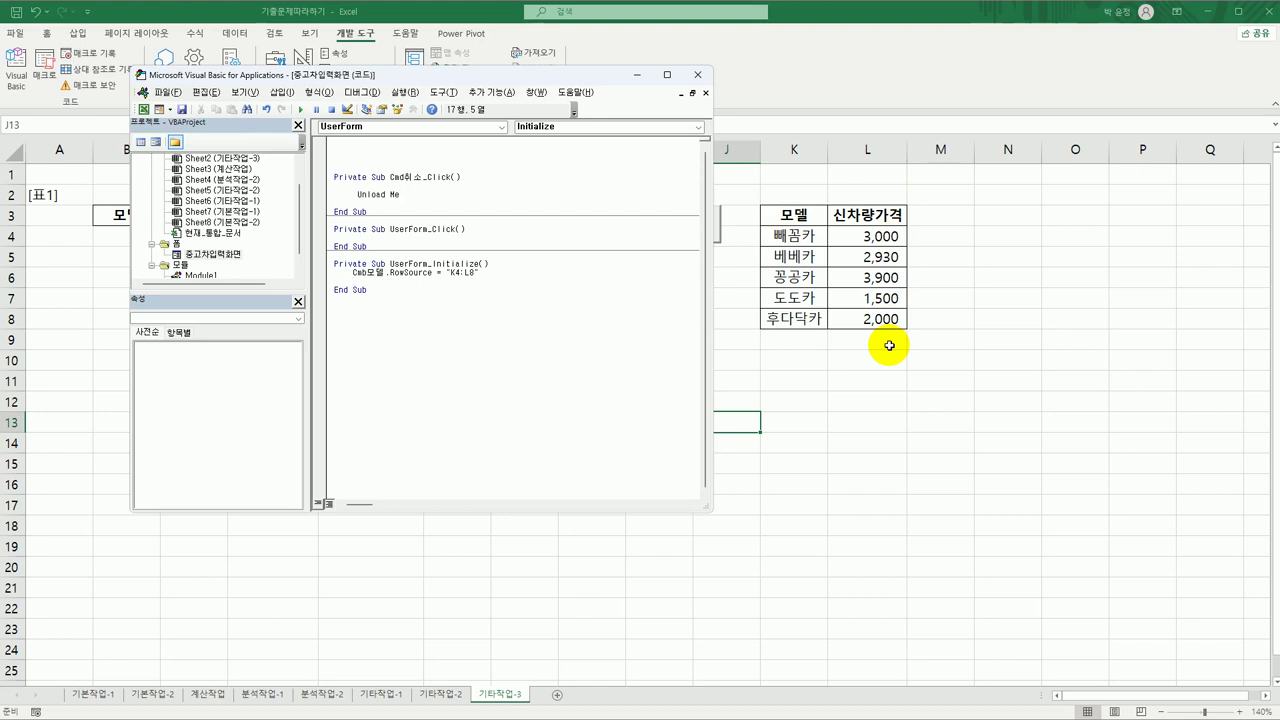
On the next line of UserForm_Initialize, set the ColumnCount of Cmb모델 to 2
text(cmb모델.co)
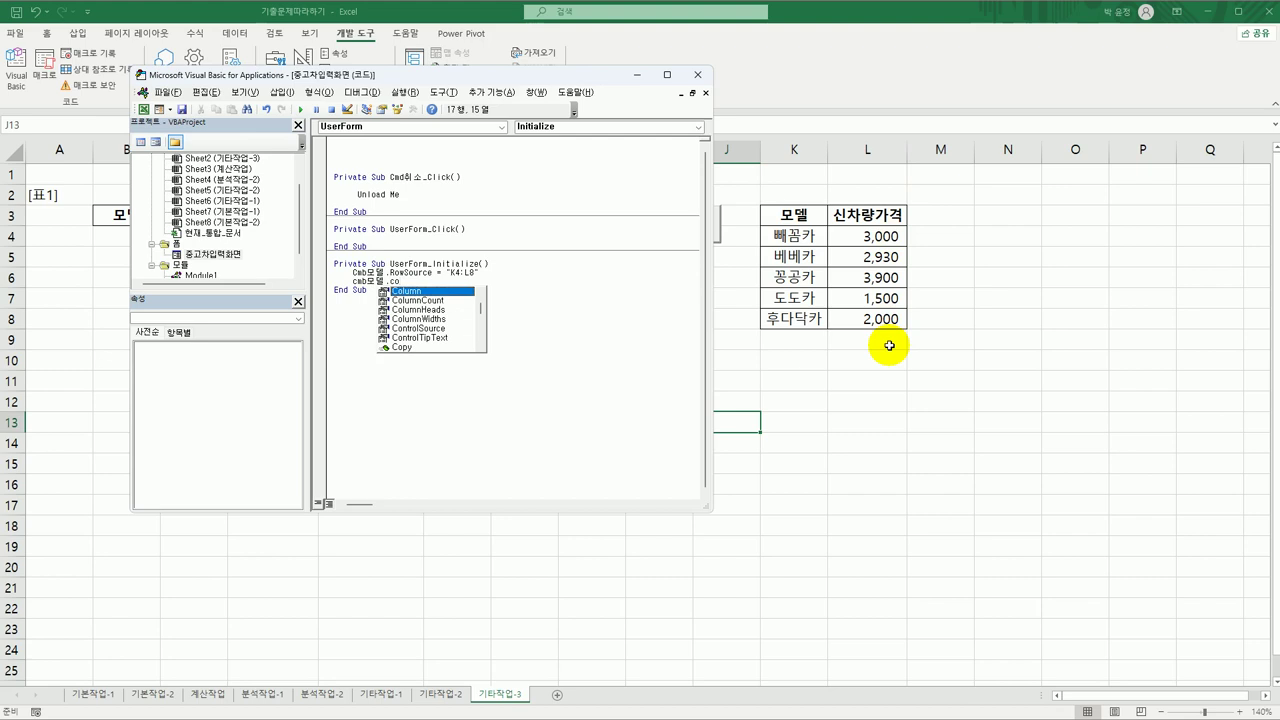
key(Down)
text(= )
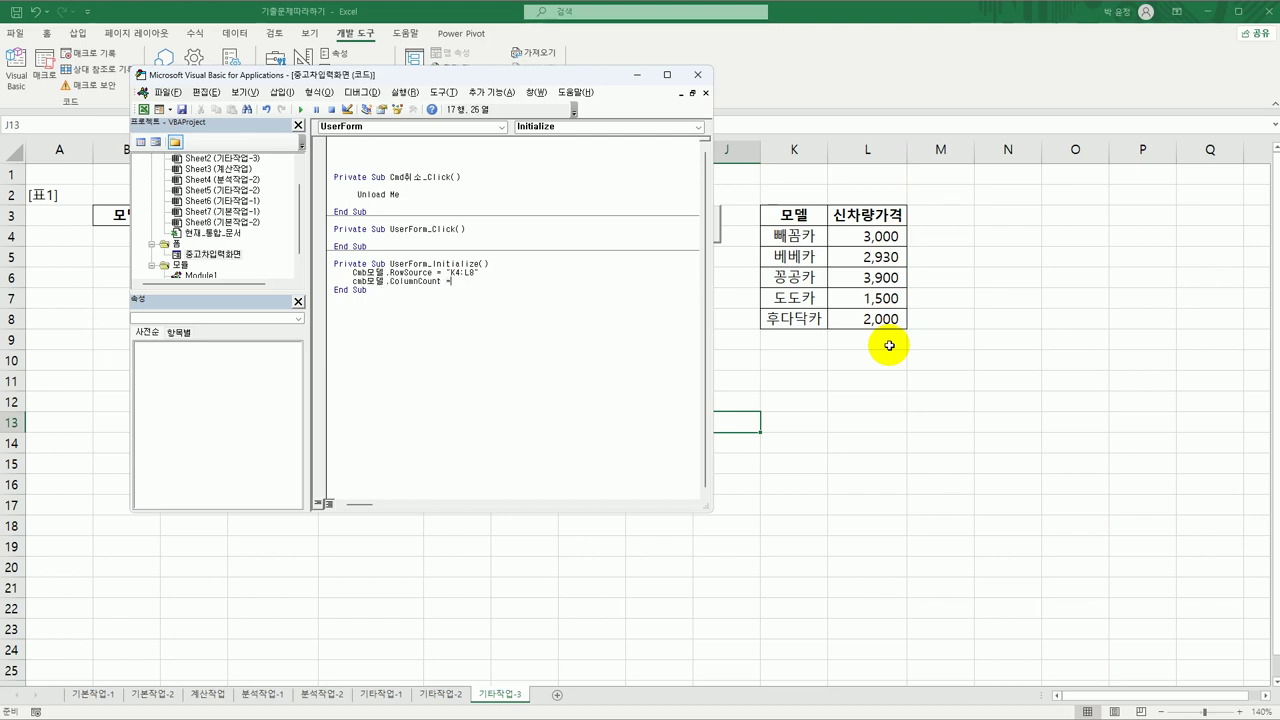
text(2)
key(Return)
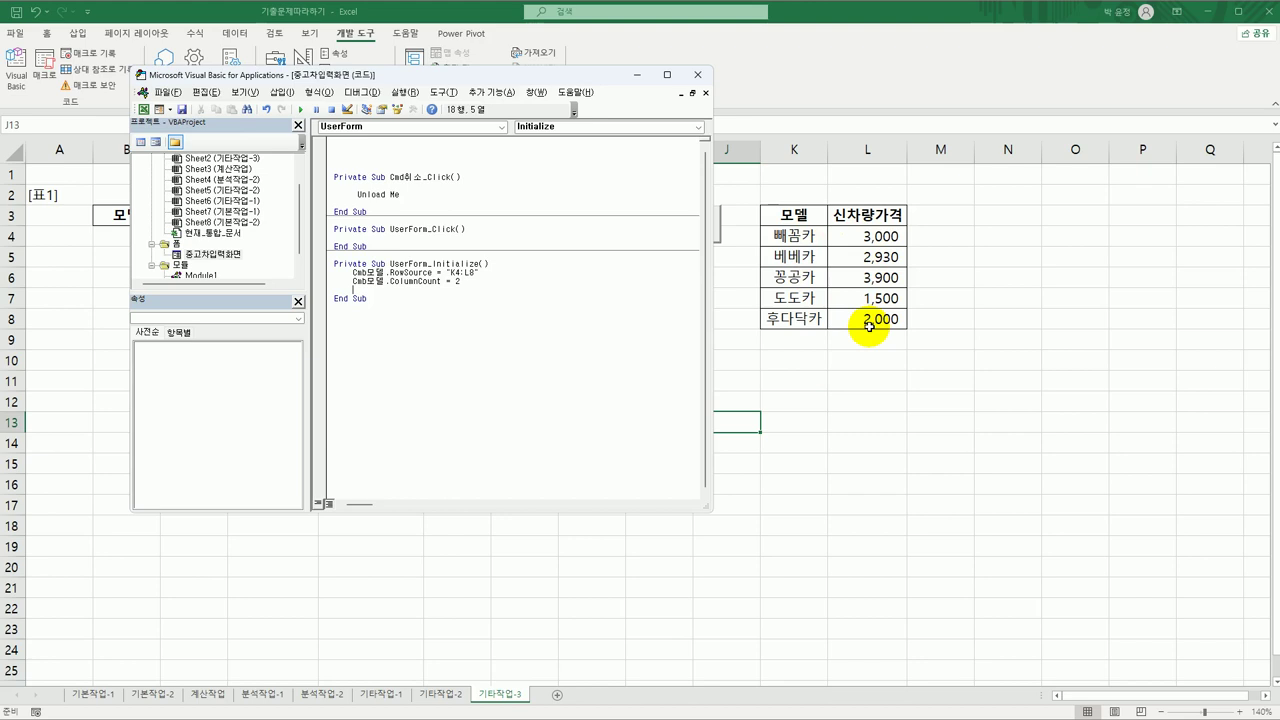
Assign Year(Date) to Text등록일 in UserForm_Initialize and remove the extra blank line before End Sub
text(text등록일 = year(da)
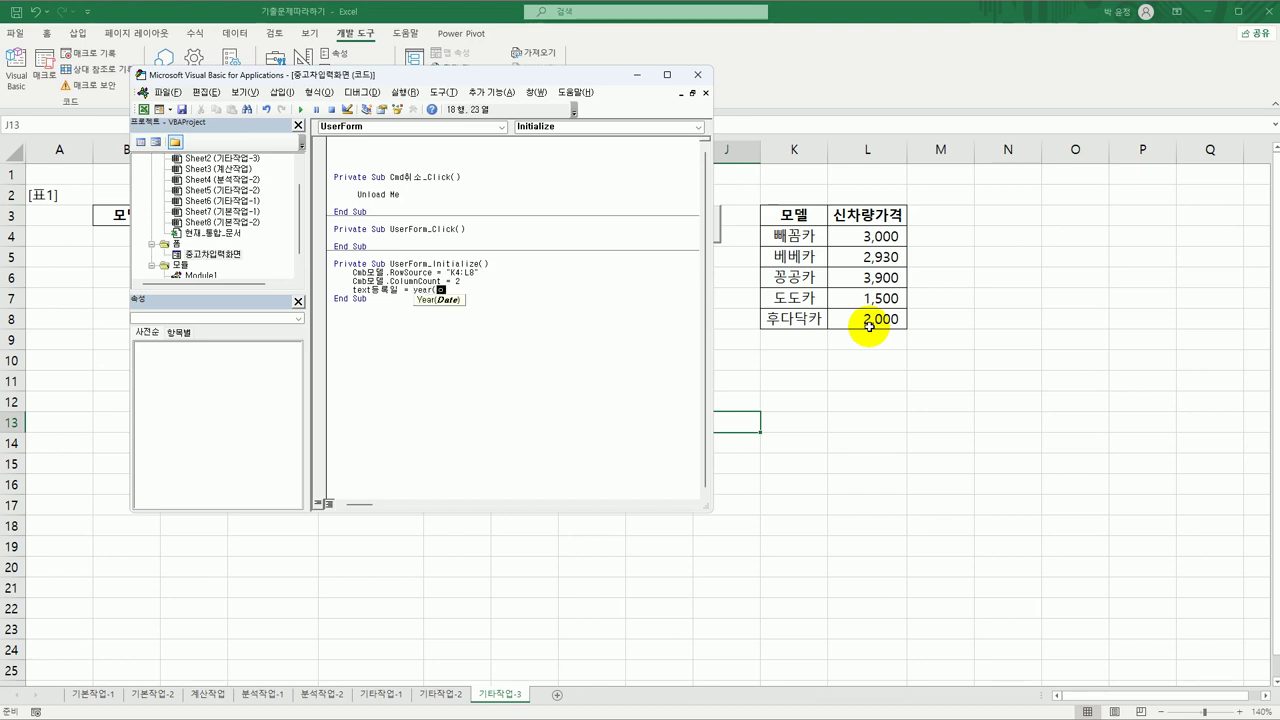
text(te))
key(Return)
key(End)
key(Delete)
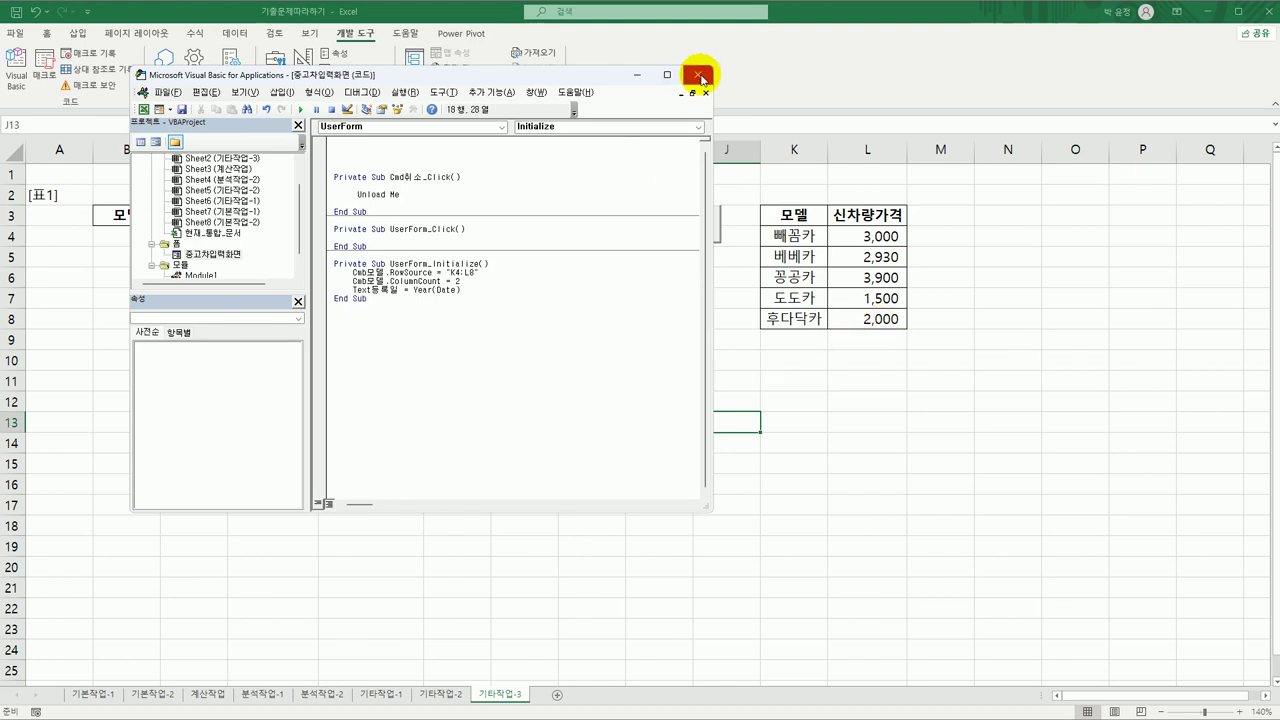
Close the code editor, open the used-car form from the sheet to check its 모델 list, then close the form
click(697, 75)
click(647, 237)
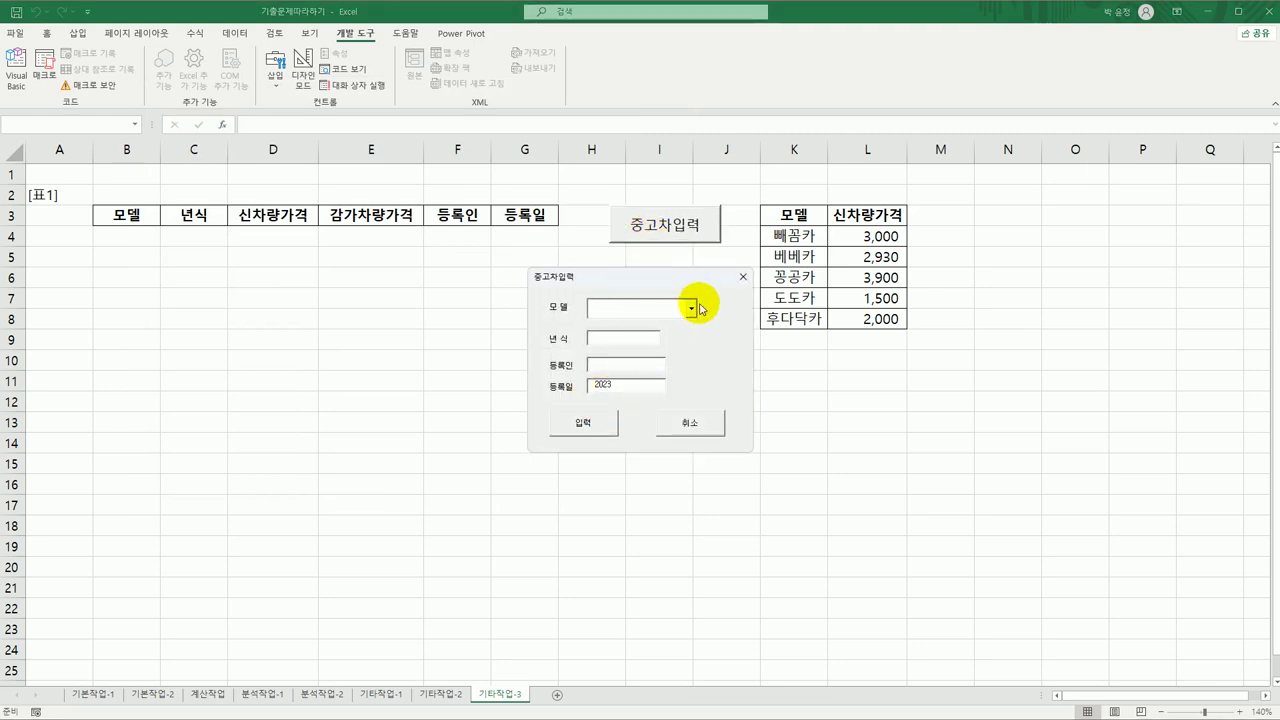
click(692, 309)
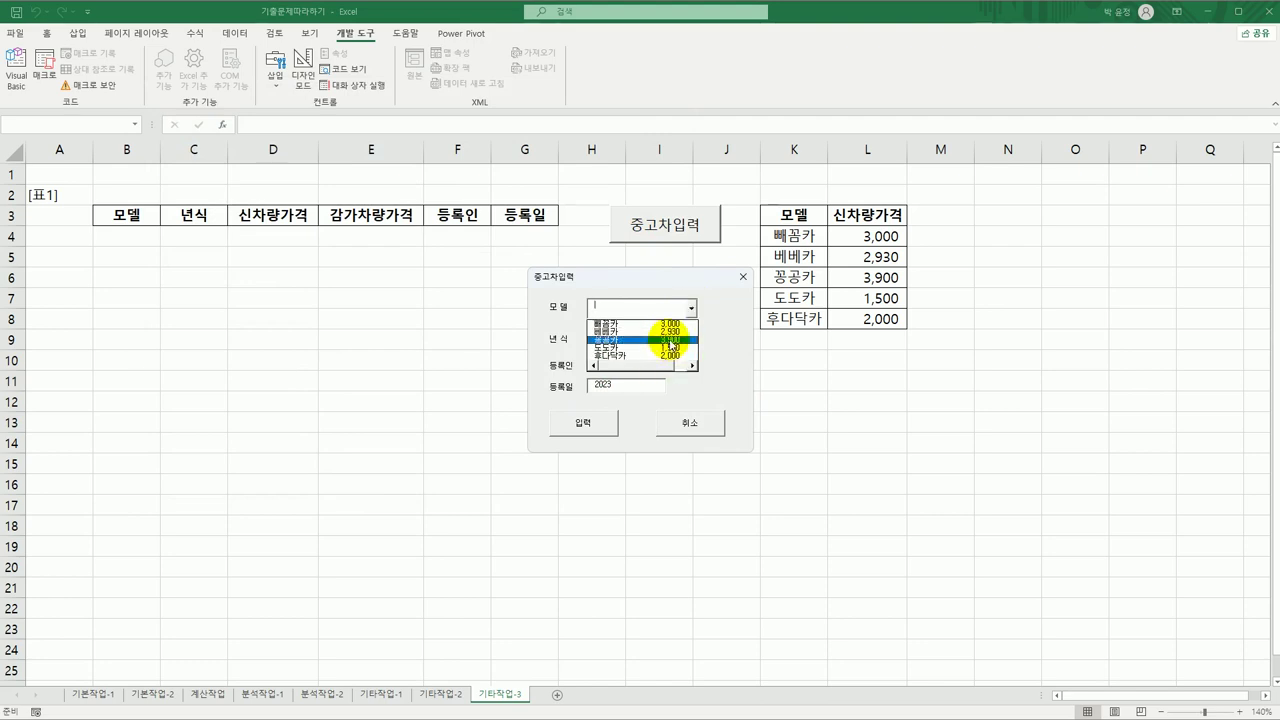
click(722, 340)
click(743, 276)
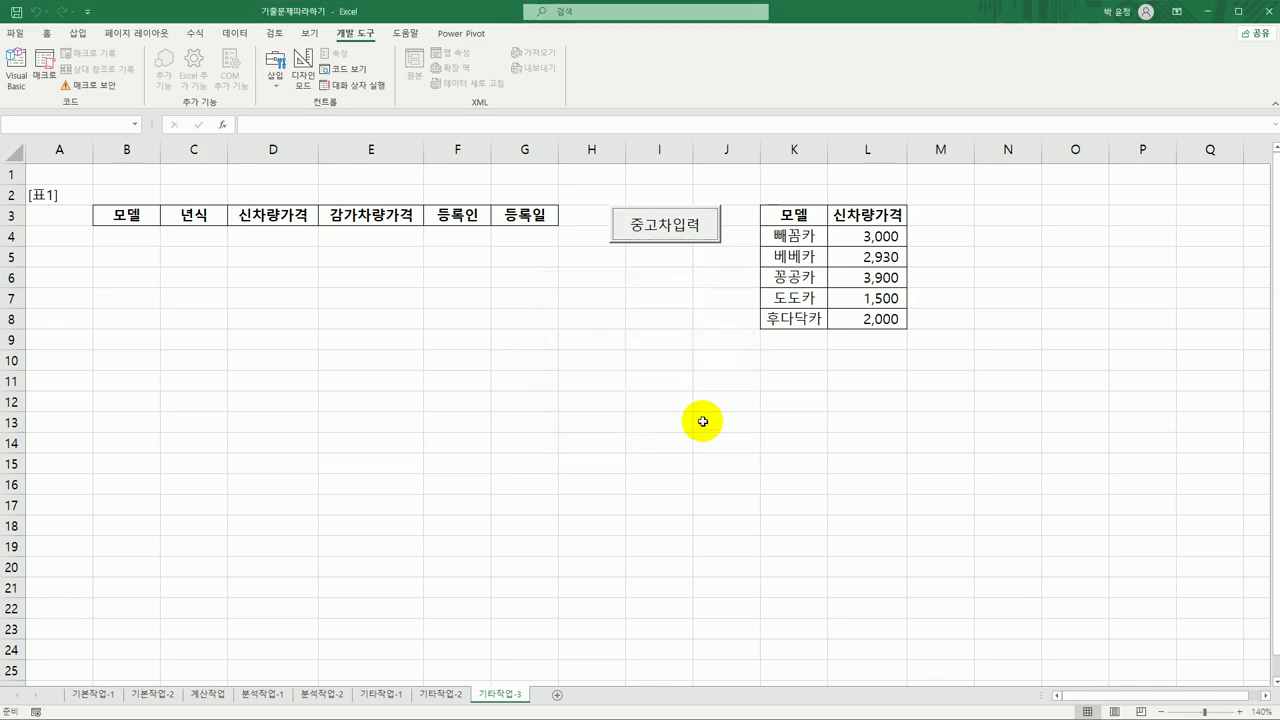
click(703, 422)
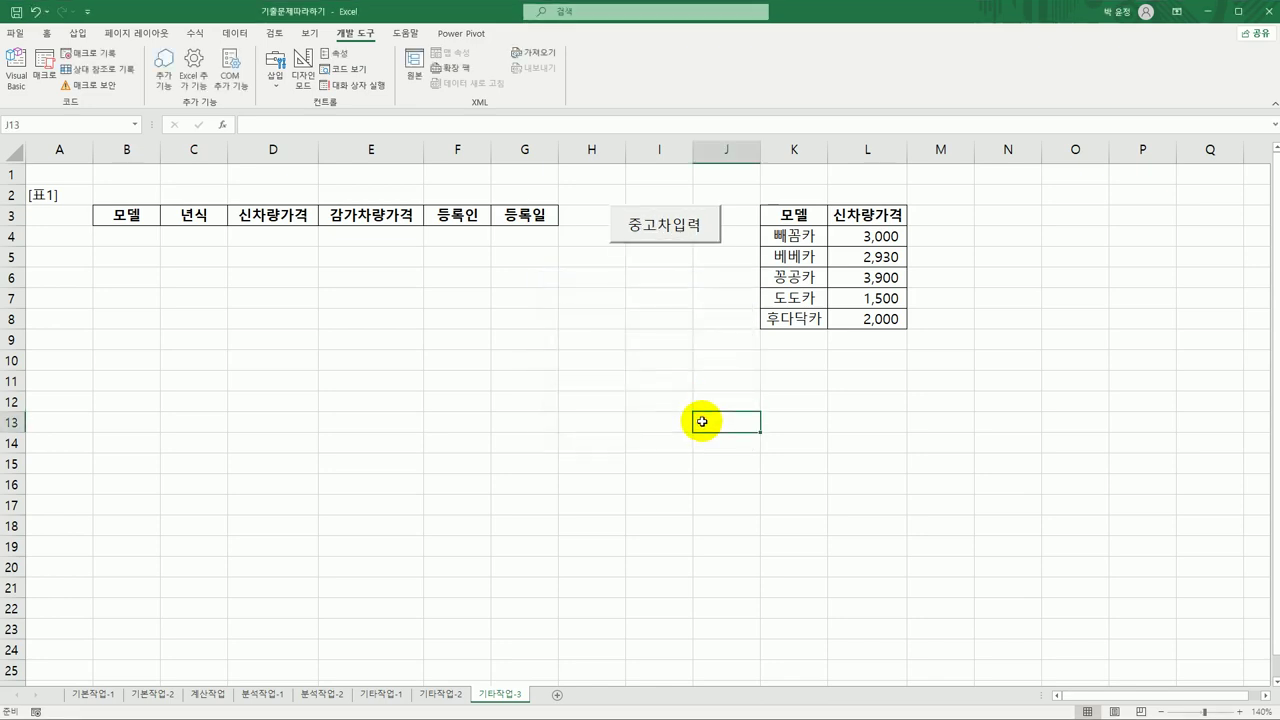
Reopen the used-car form, try choosing 베베카 as the 모델, check the 년식 and 등록인 fields, and close it
click(704, 230)
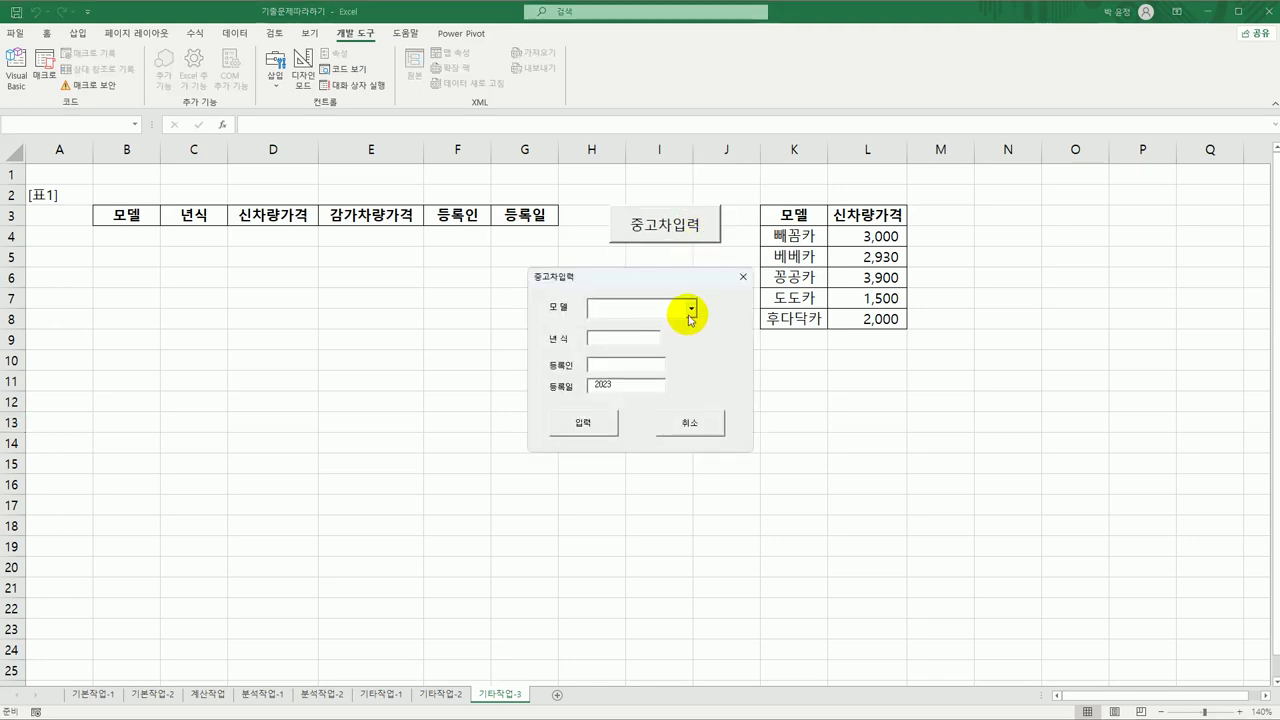
click(690, 309)
click(676, 333)
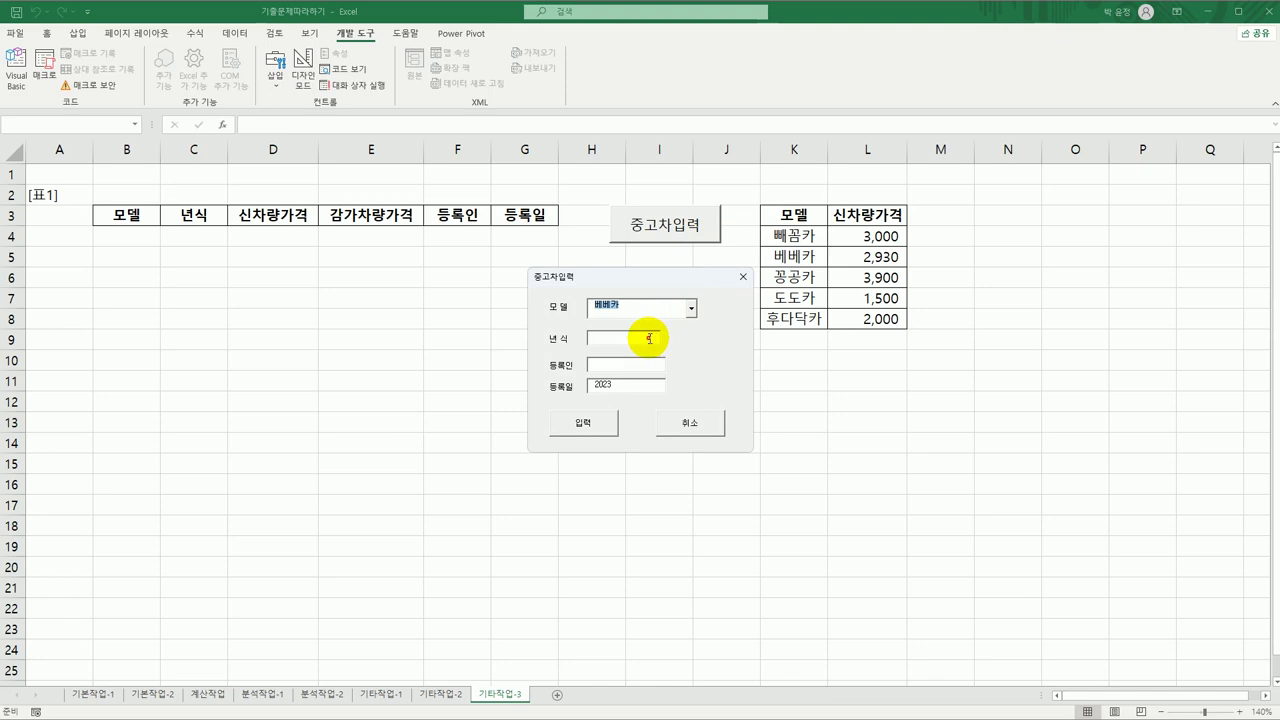
click(648, 338)
click(626, 366)
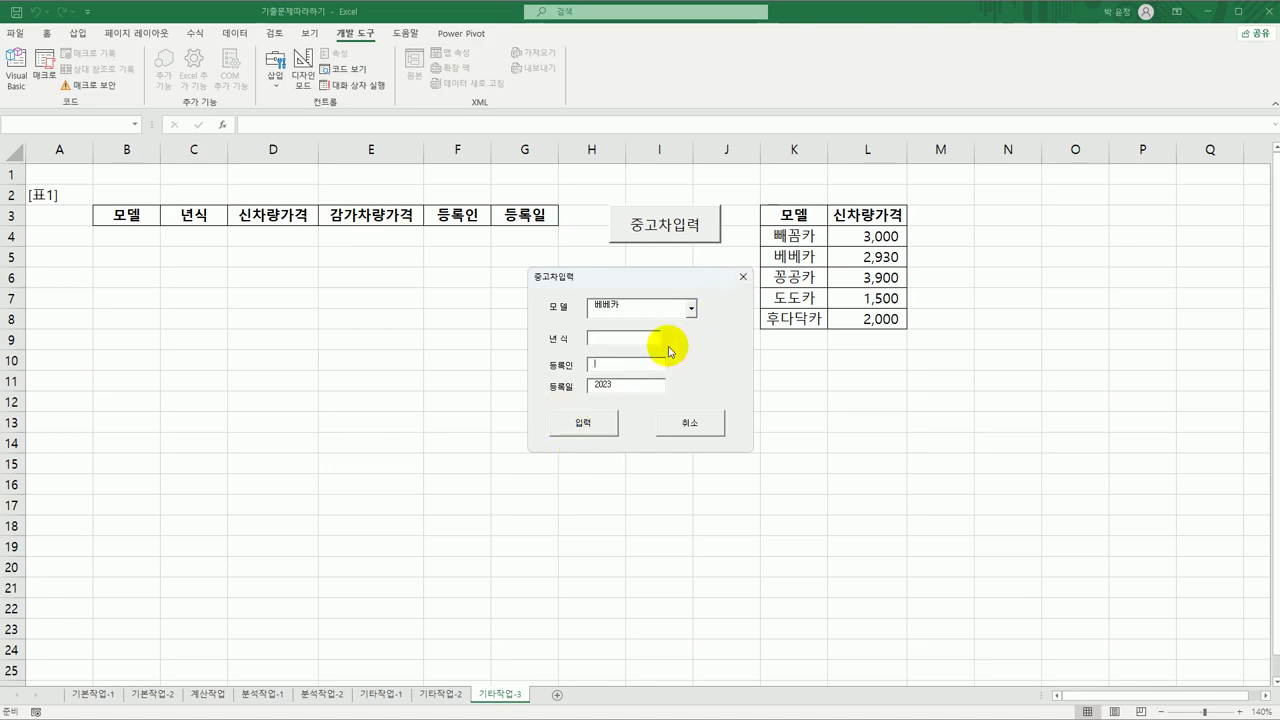
click(743, 277)
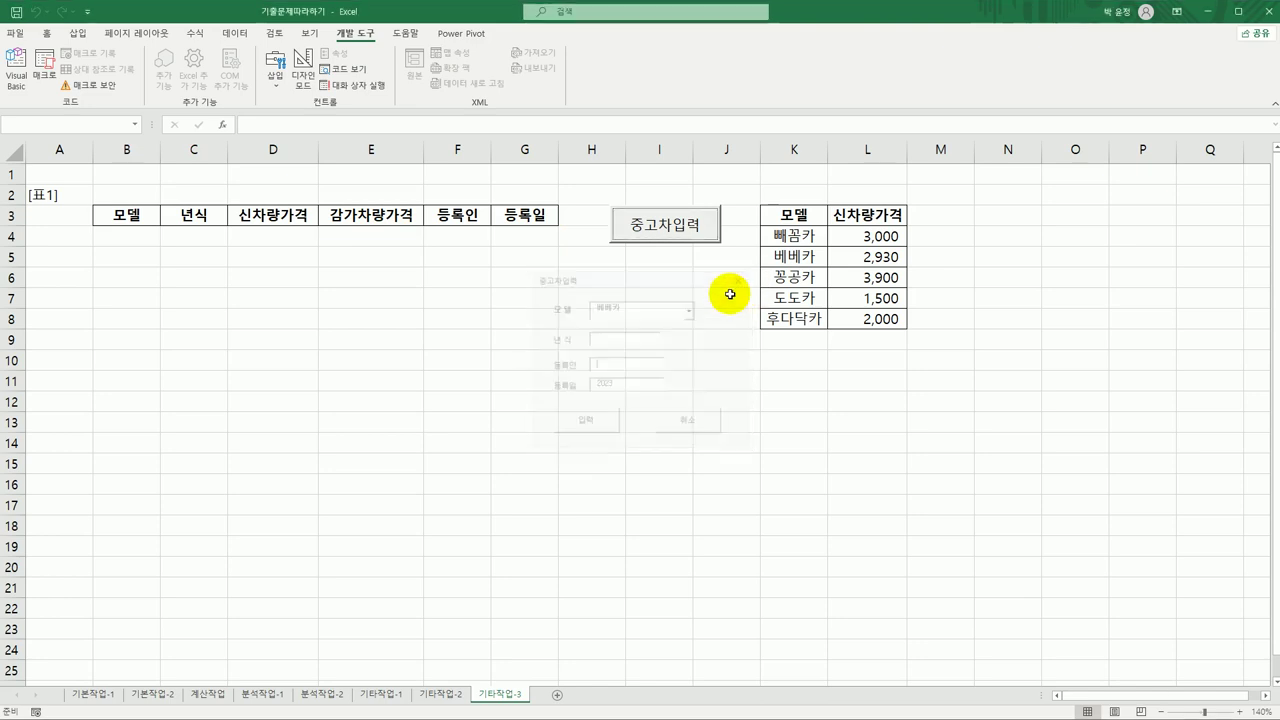
Examine the [표1] header block A2:G3 and cell B4 to work out where new records start
click(118, 215)
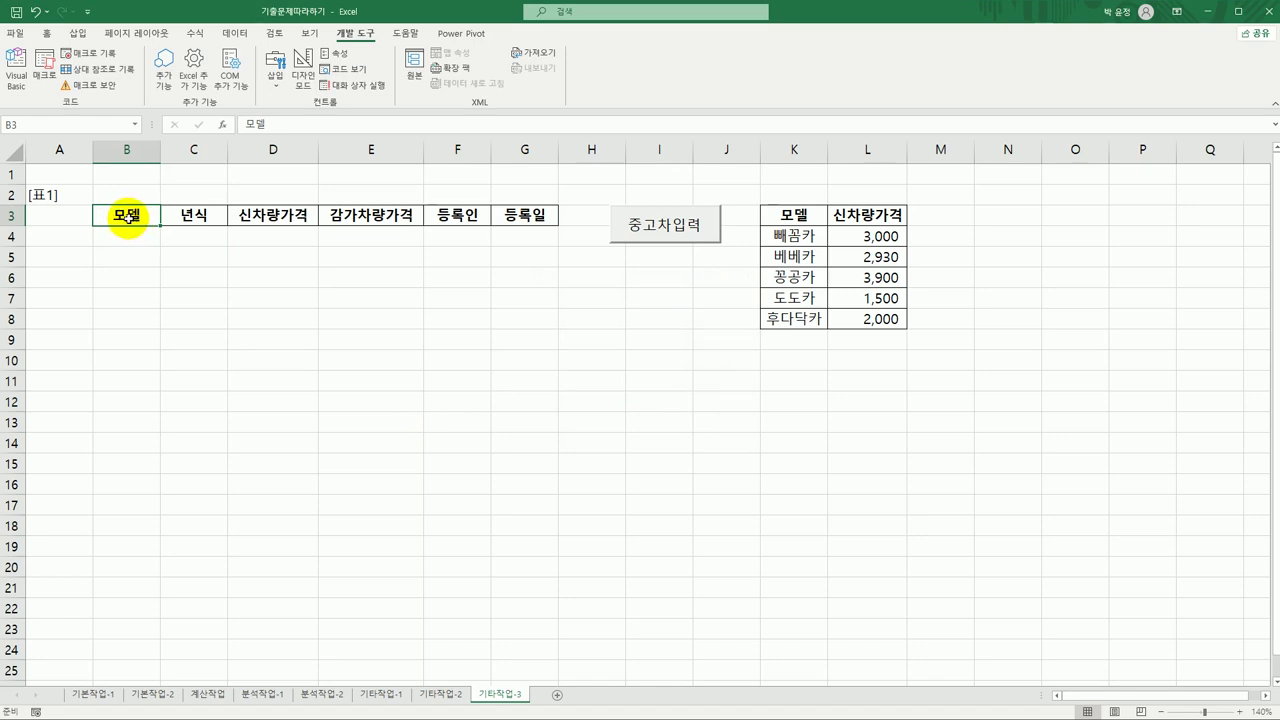
drag(127, 216, 513, 218)
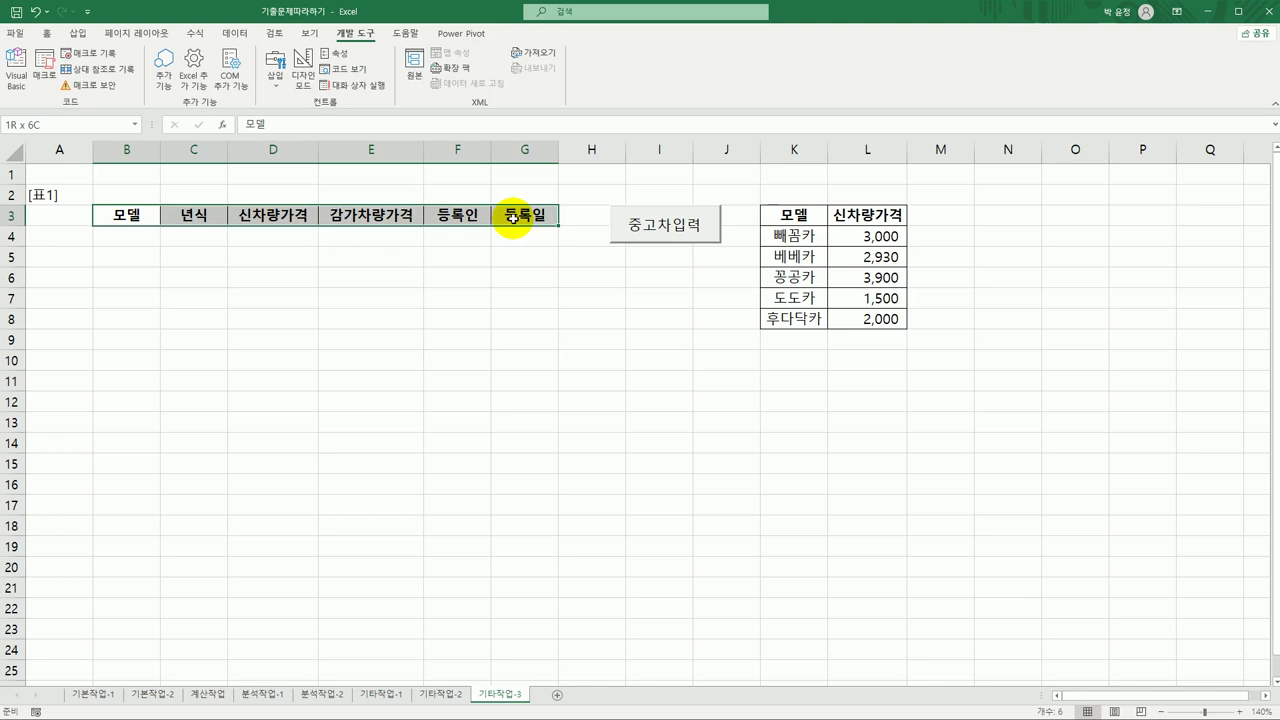
click(48, 194)
click(122, 196)
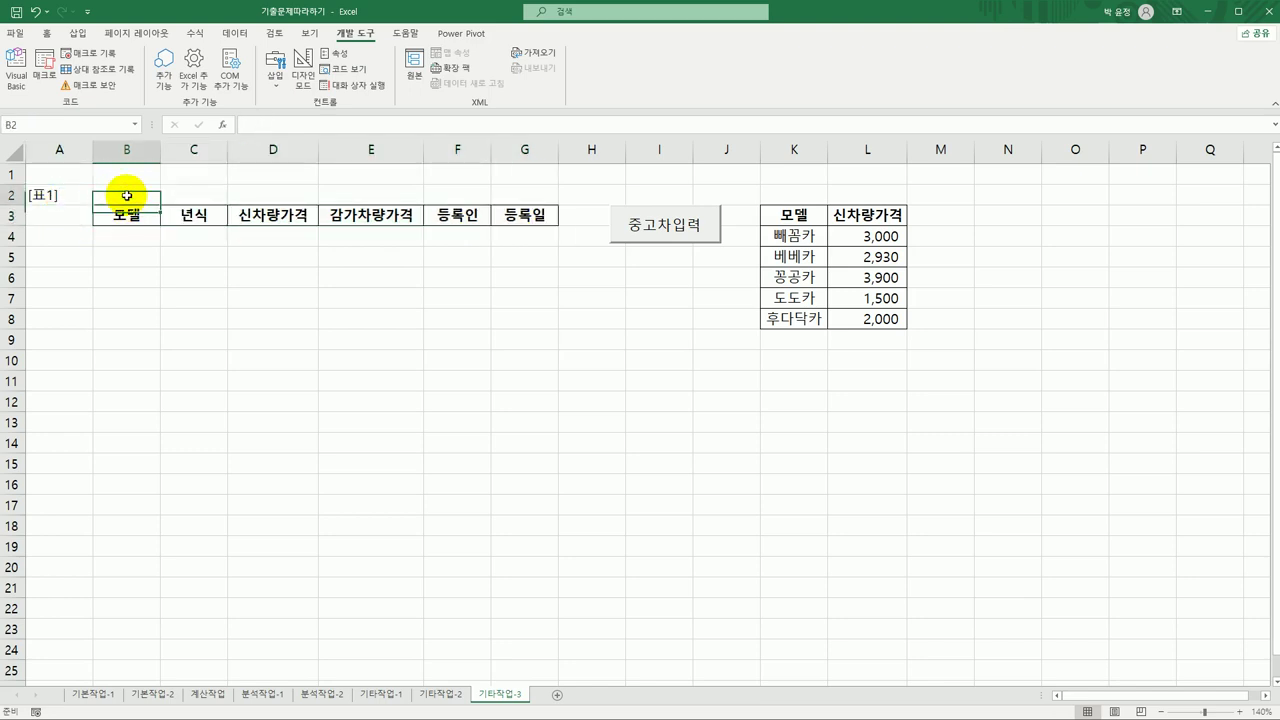
click(52, 196)
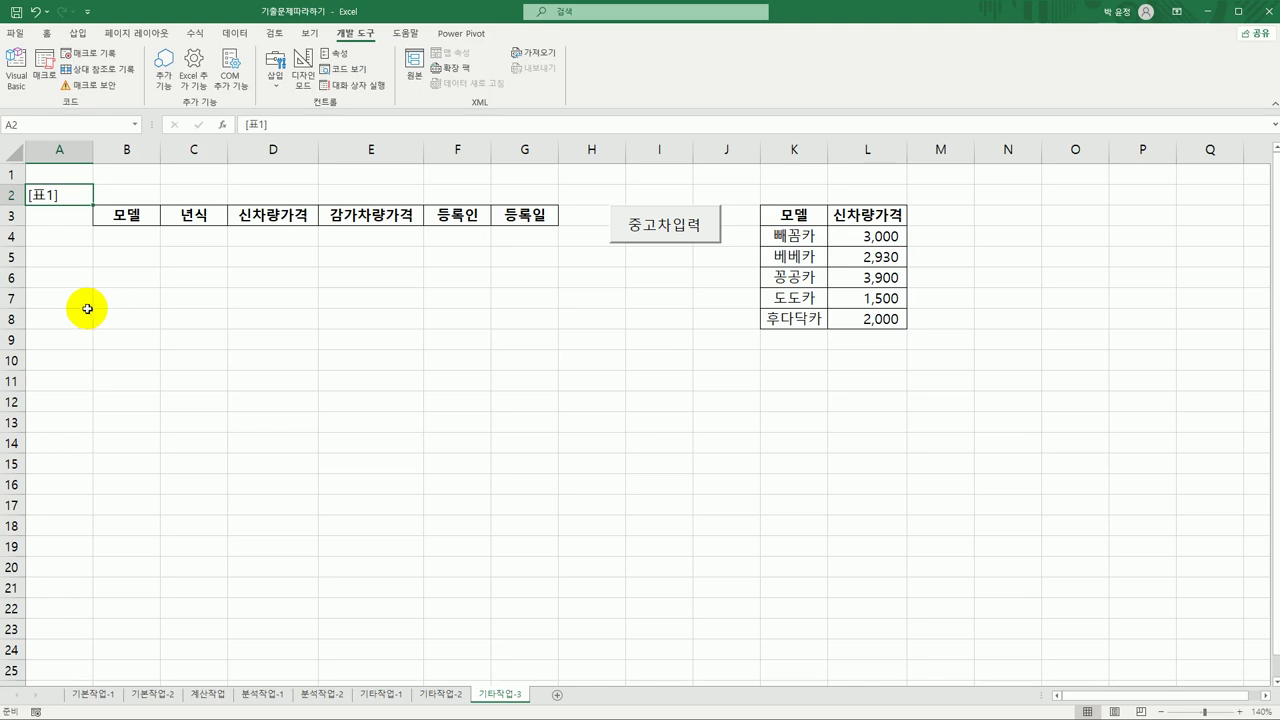
drag(58, 195, 552, 208)
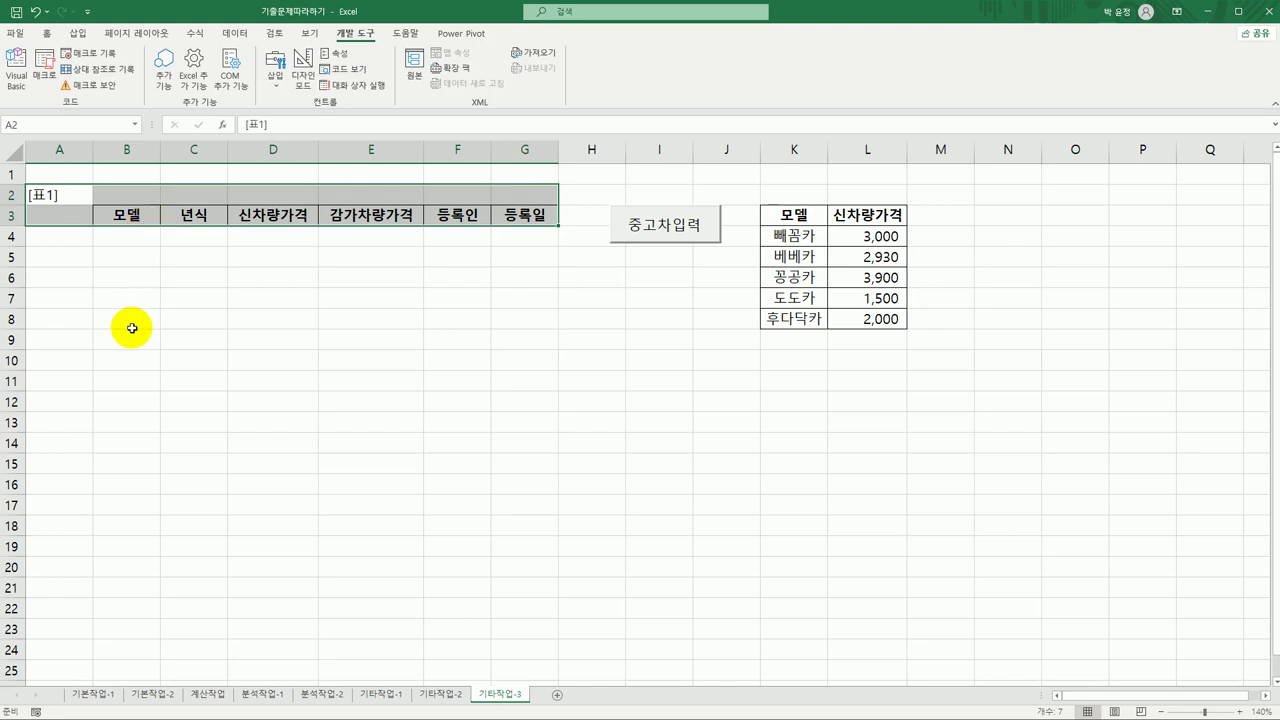
click(127, 238)
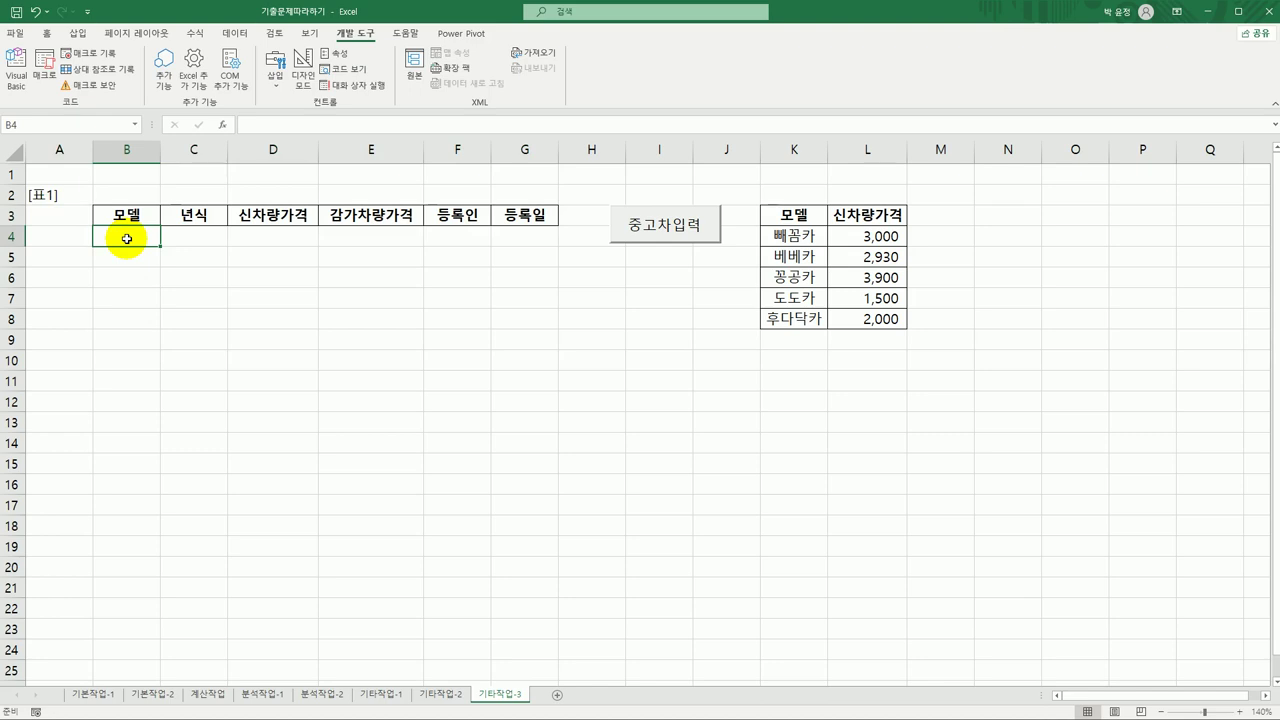
drag(70, 196, 520, 214)
click(153, 240)
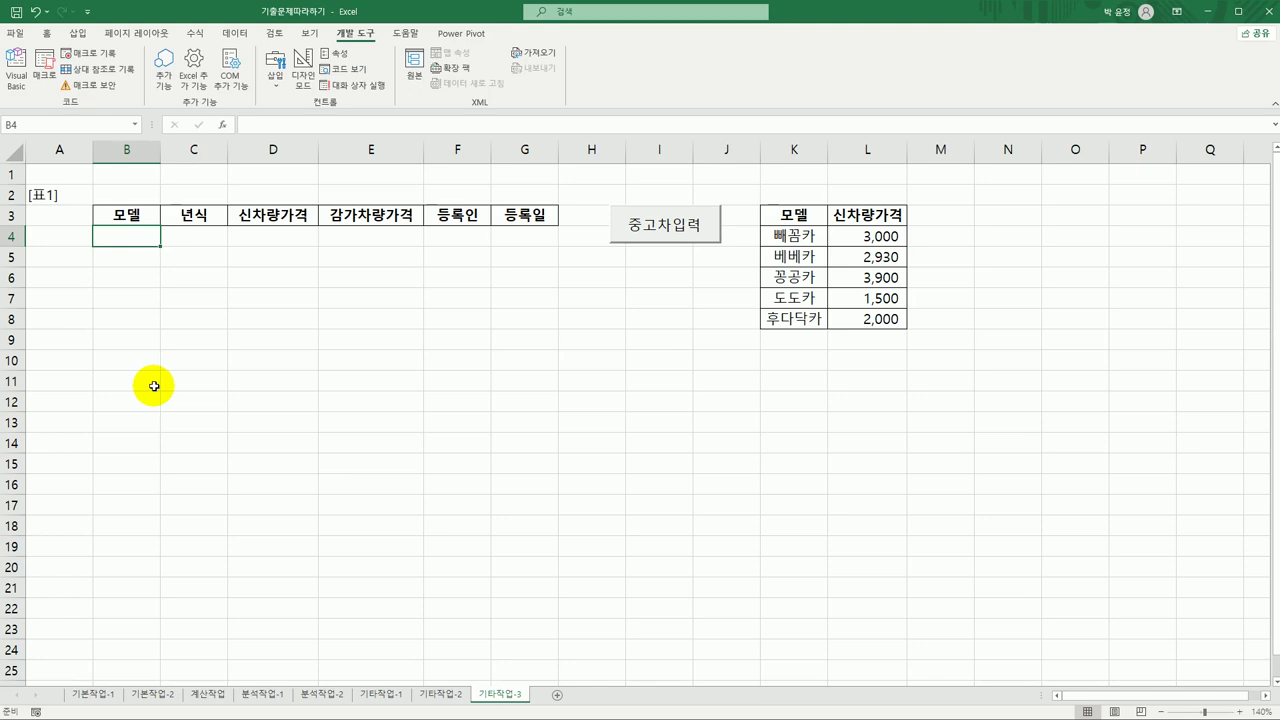
Open the 중고차입력화면 form in the Visual Basic editor and create the Click procedure of its 입력 button
click(16, 68)
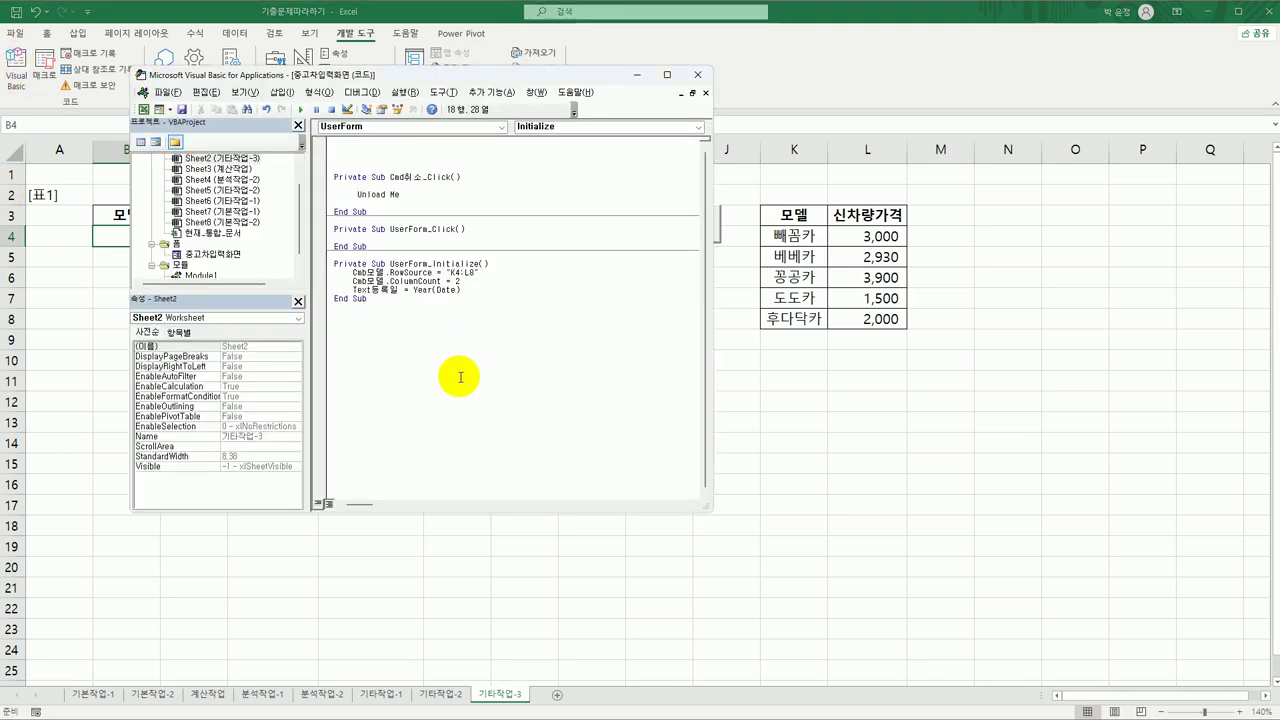
click(226, 256)
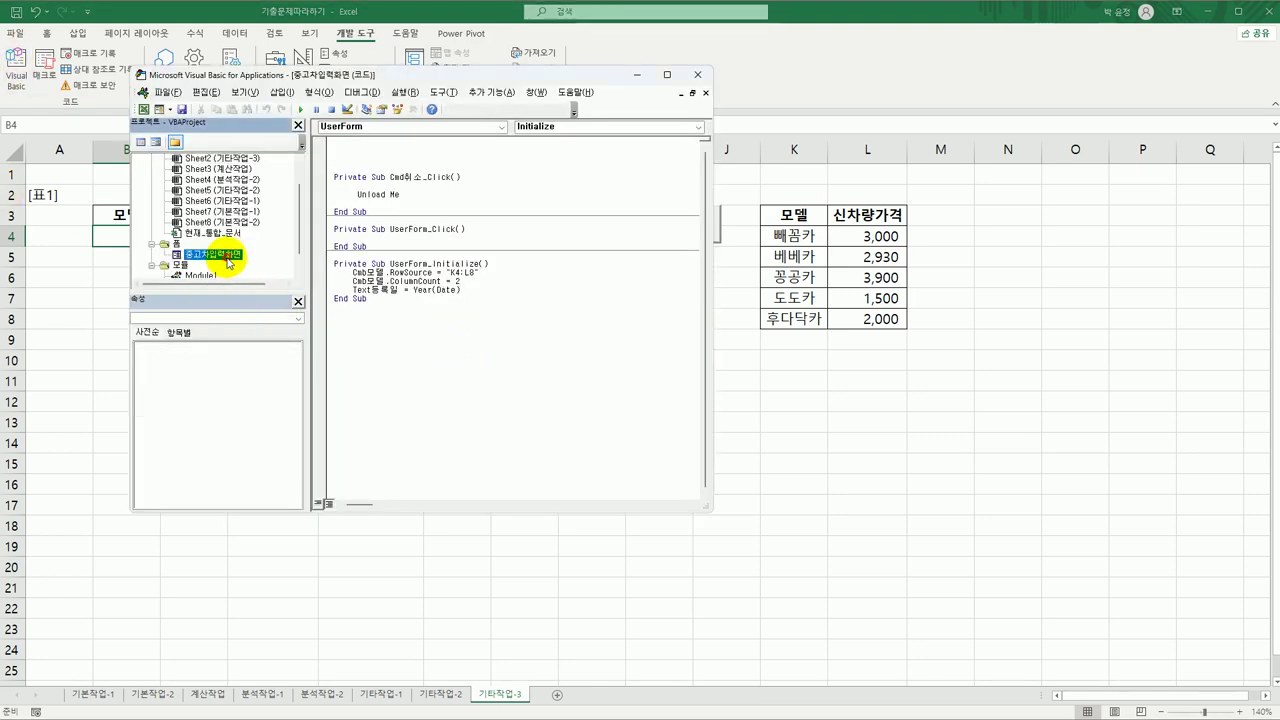
double_click(226, 256)
click(398, 285)
double_click(391, 282)
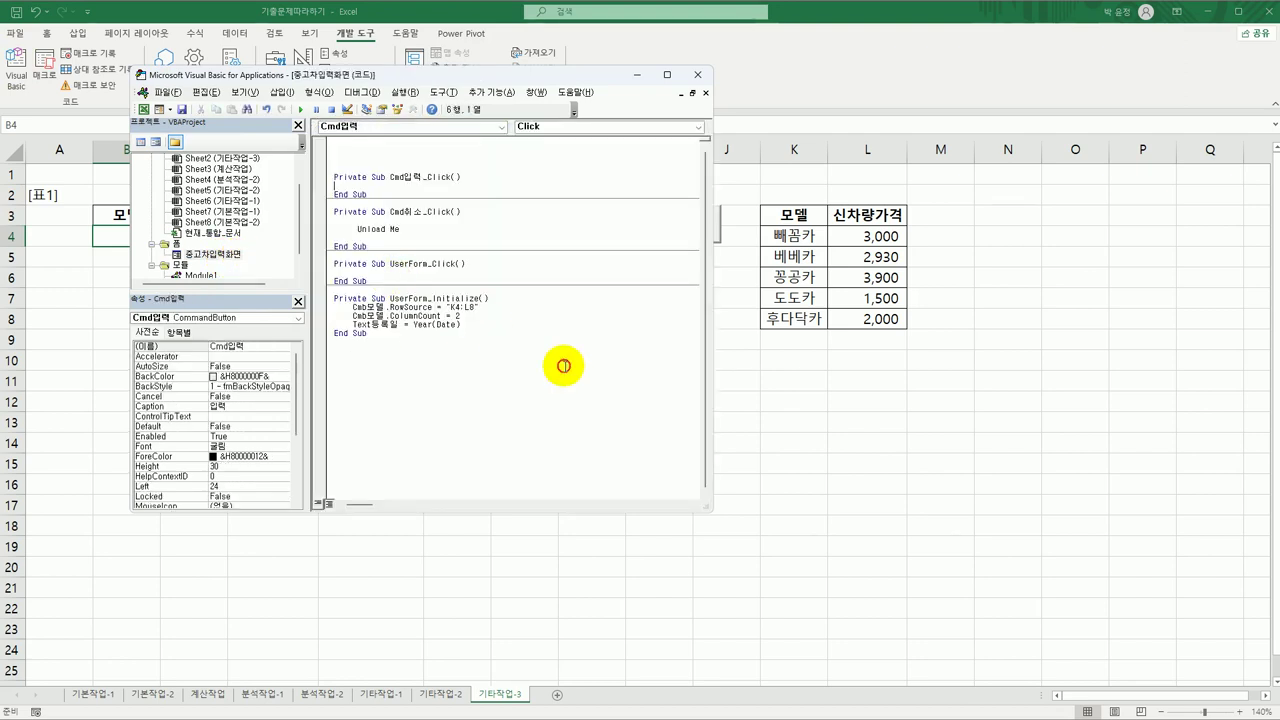
key(Tab)
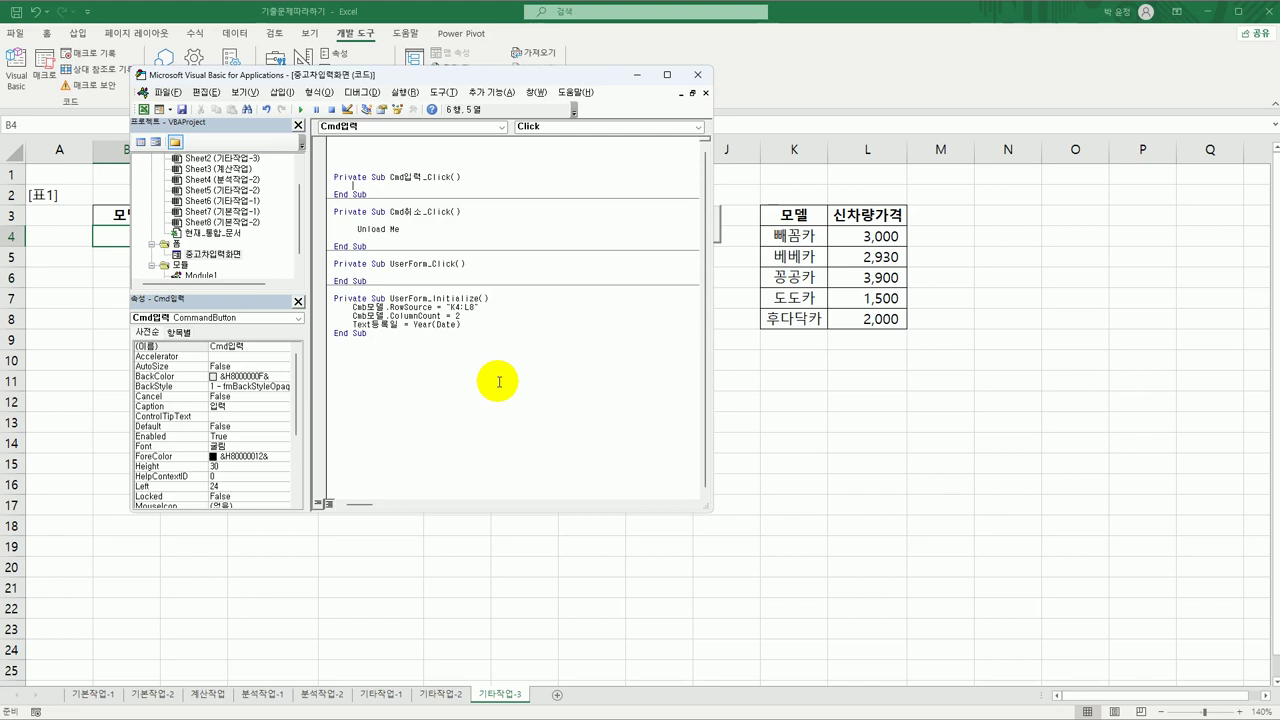
Start an 입력행 assignment in the Cmd입력_Click procedure with the reference range("b3")
key(Return)
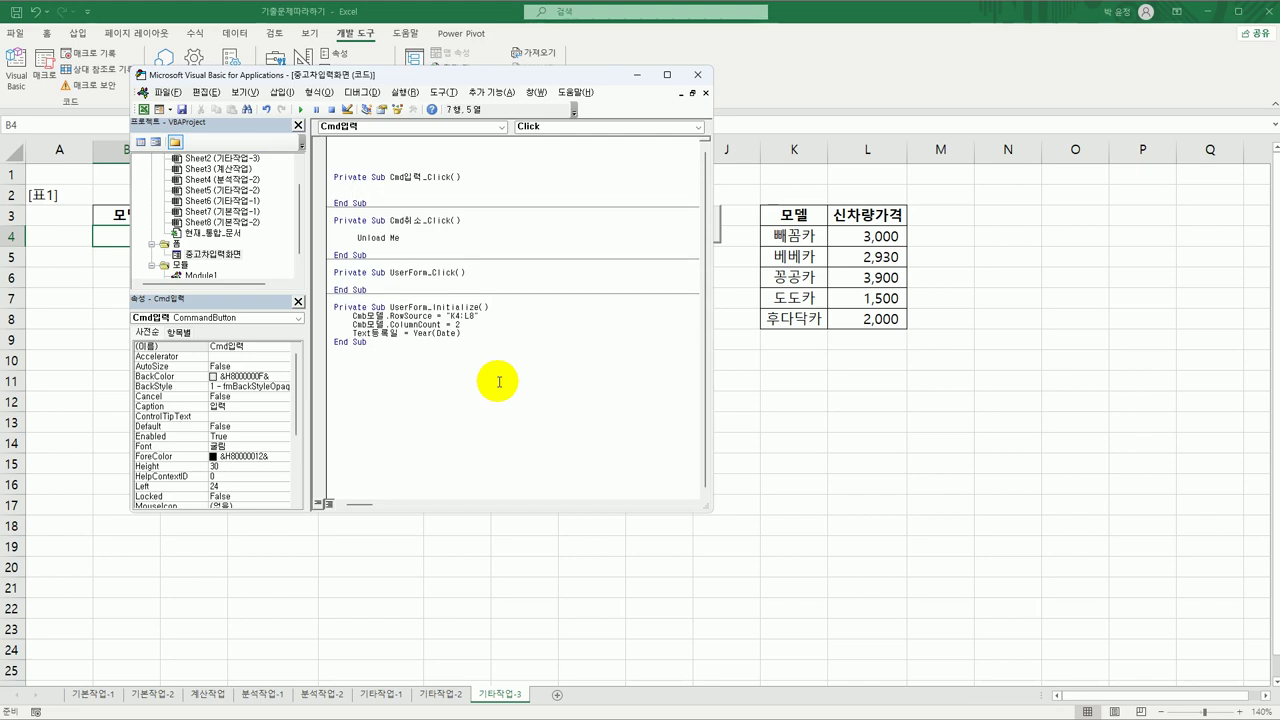
text(입력범)
key(BackSpace)
key(BackSpace)
key(BackSpace)
key(BackSpace)
text(i)
text(입력범)
text(= )
text(range)
text(("b4)
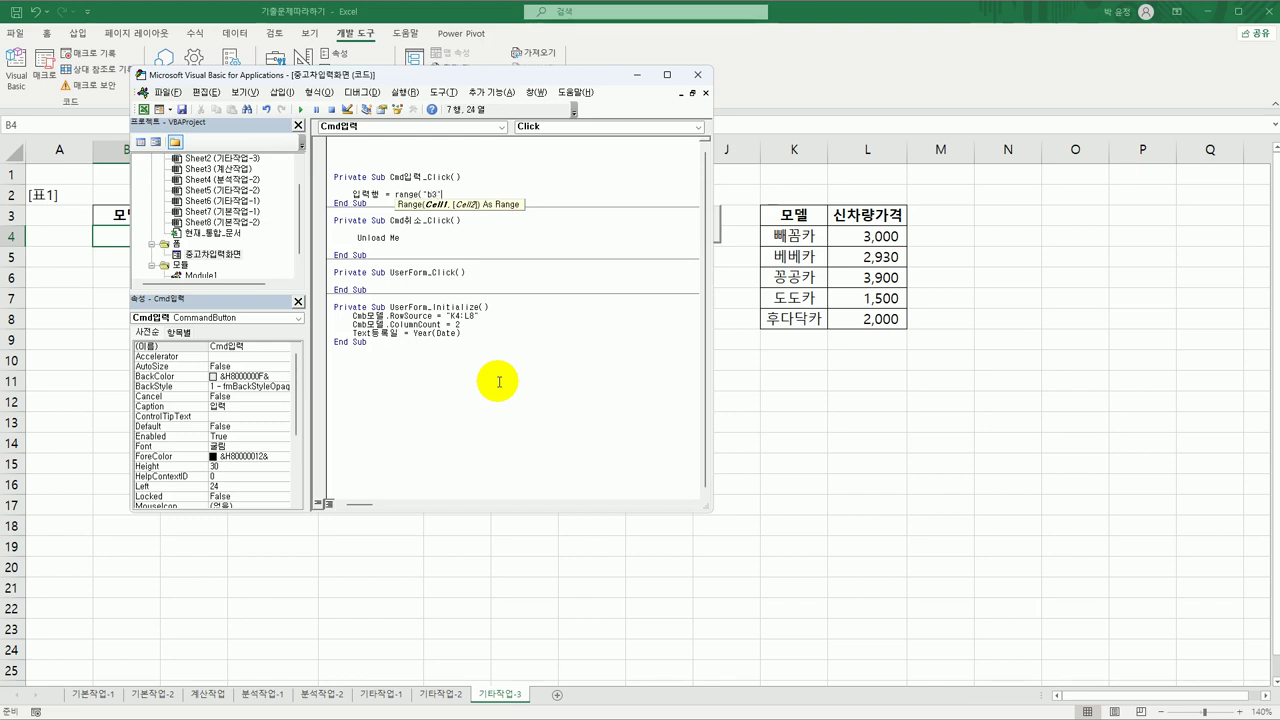
text("))
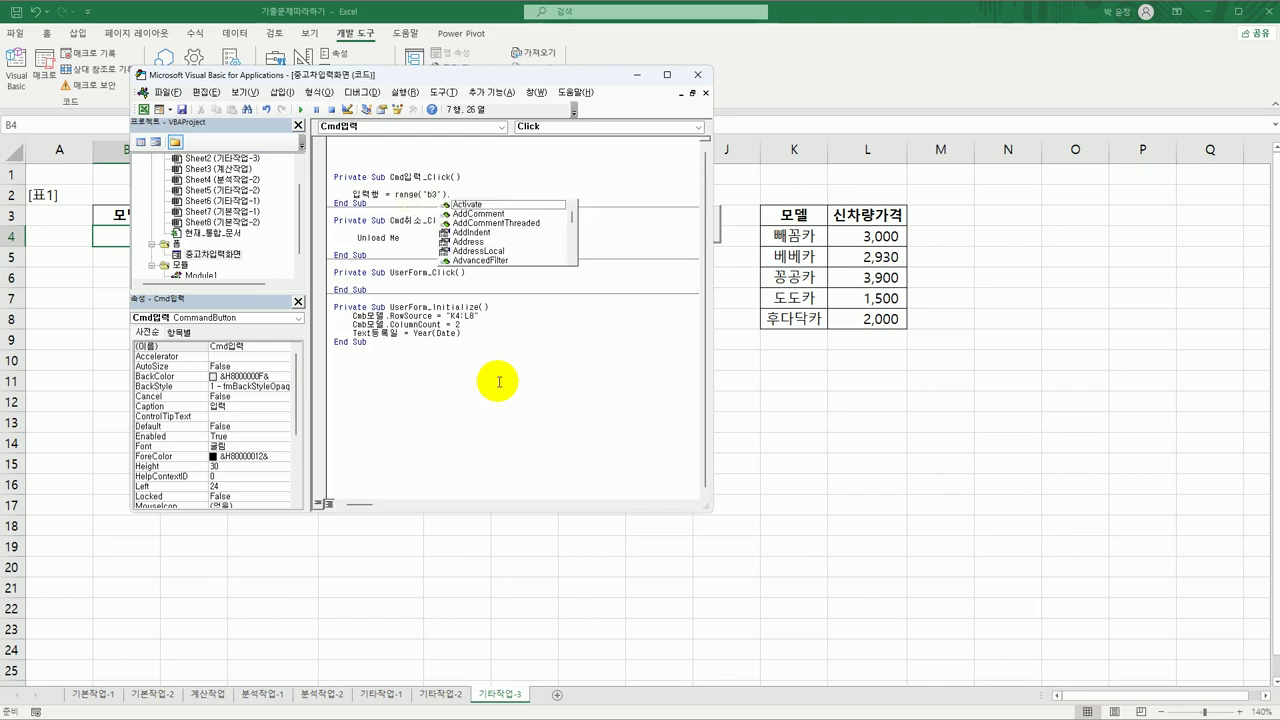
Complete the 입력행 assignment with .CurrentRegion.Rows.Count + 2 and leave a blank line below it
text(.cu)
key(Down)
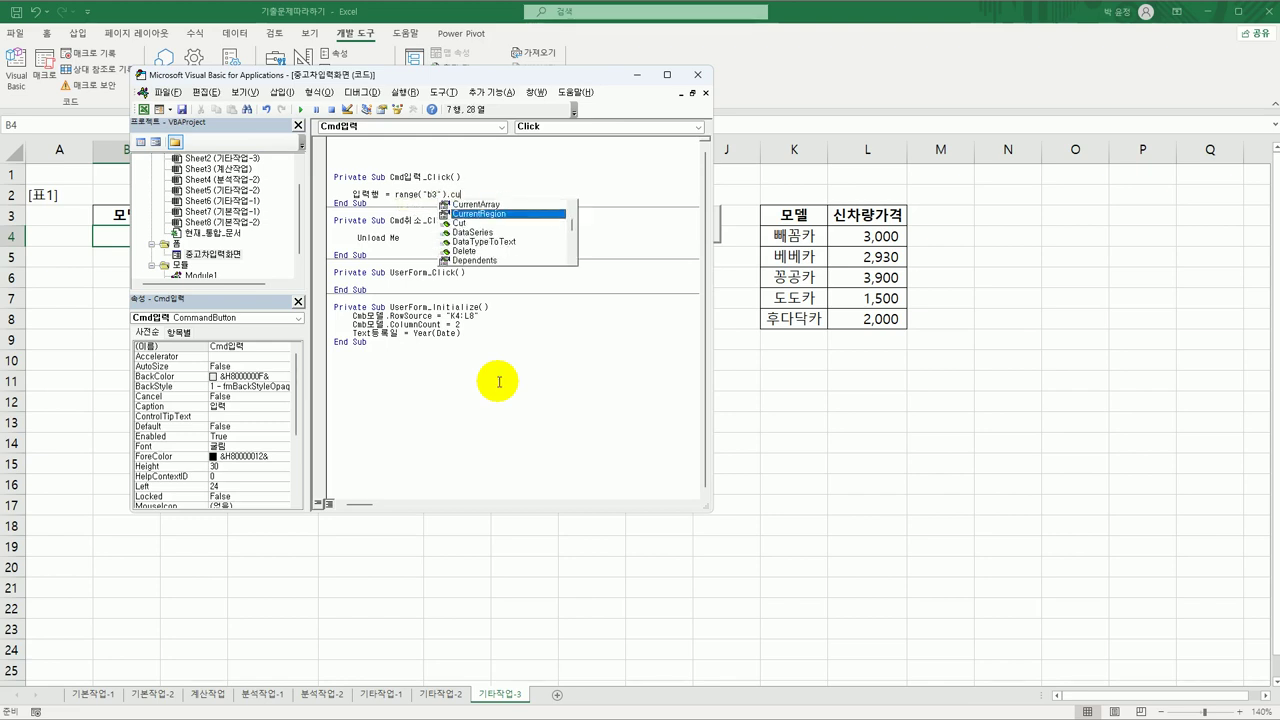
text(.row)
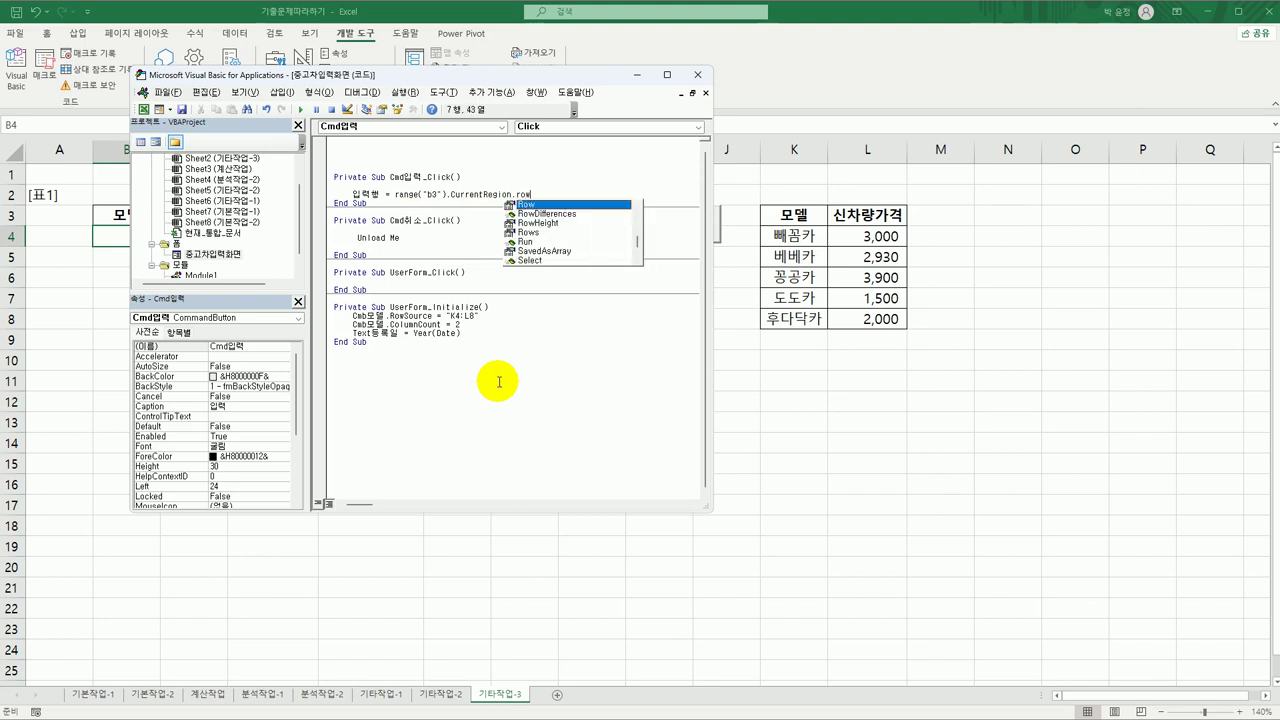
text(s.count)
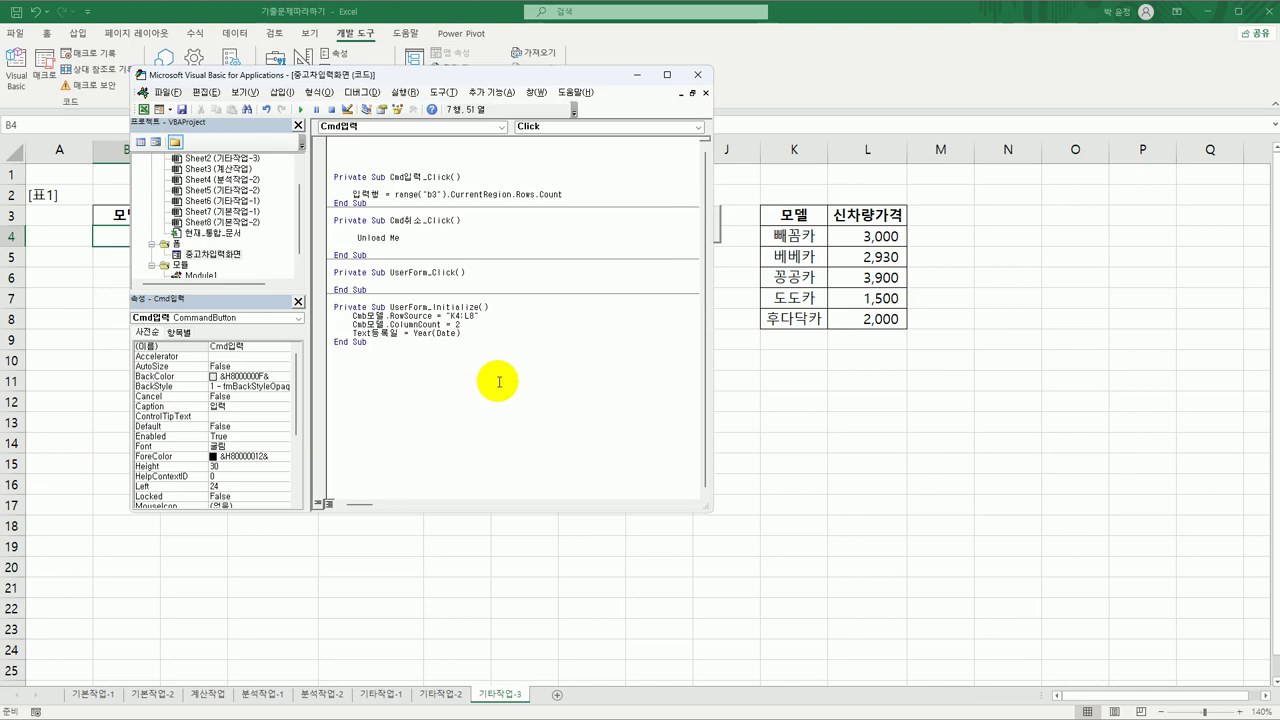
drag(477, 79, 769, 100)
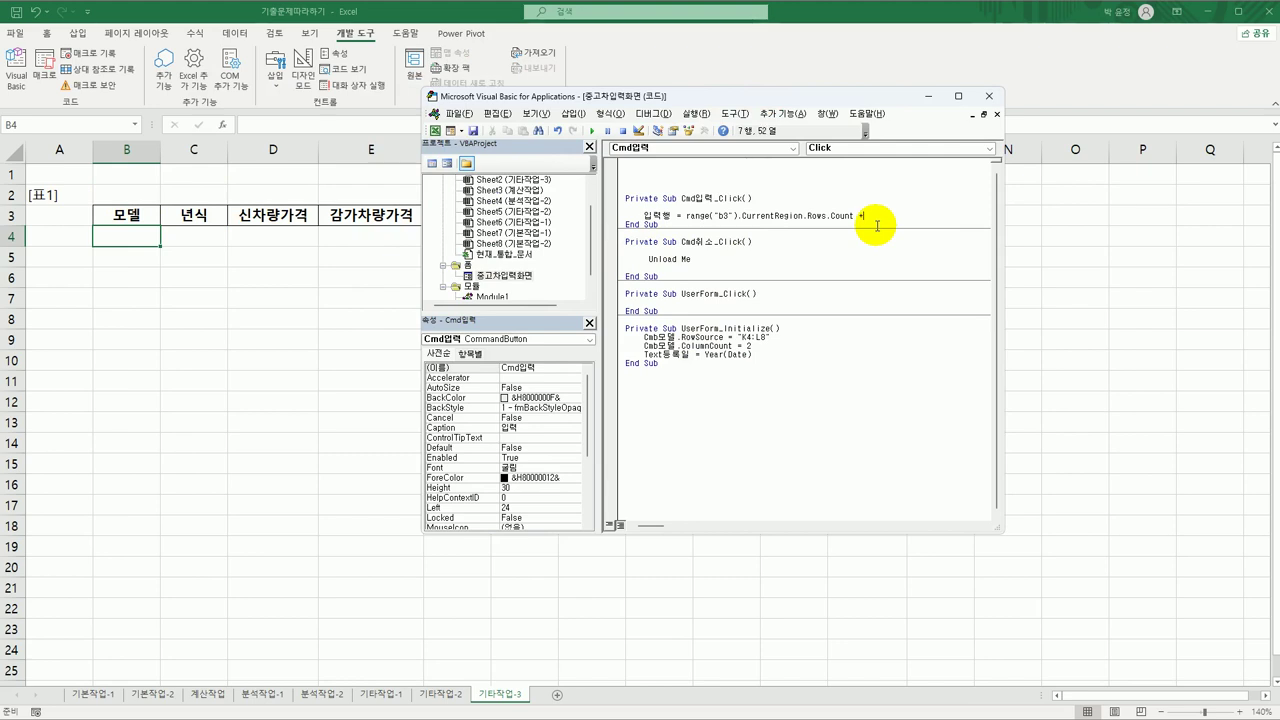
text(2)
key(Return)
key(Return)
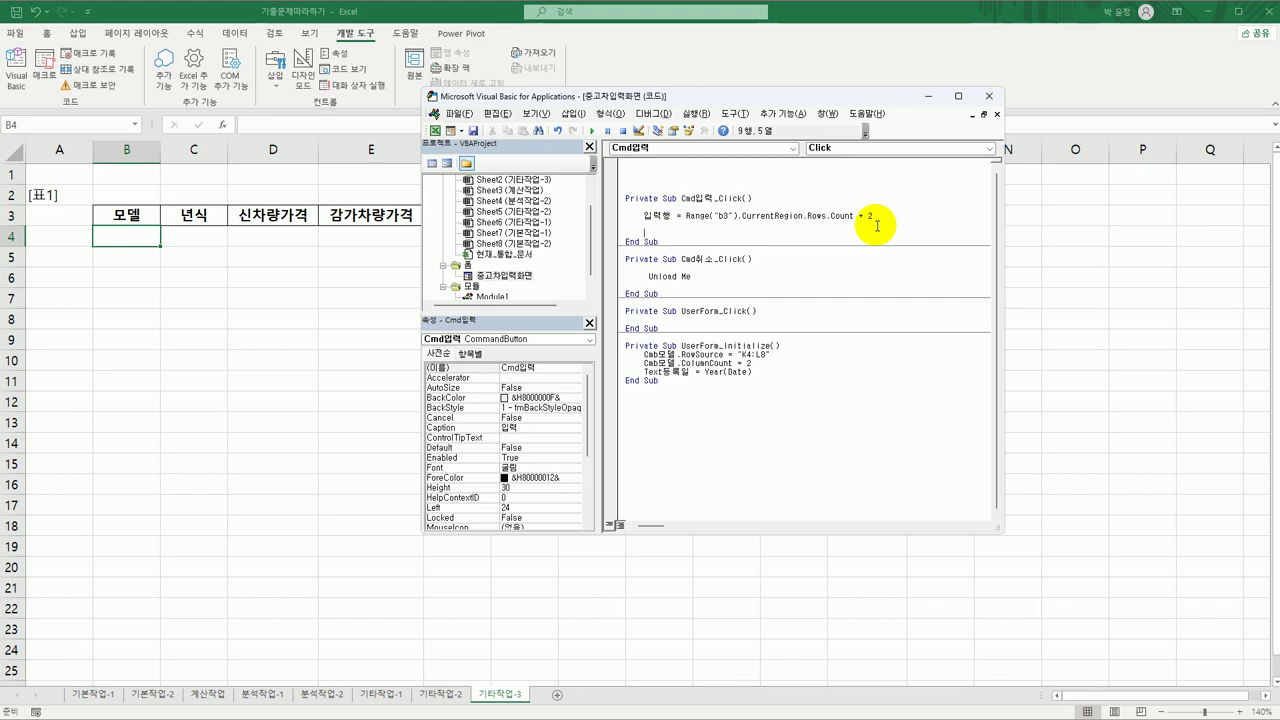
Add the statement Cells(입력행, 2) = Cmb모델.List(Cmb모델.ListIndex, 0) below the 입력행 assignment
text(cells()
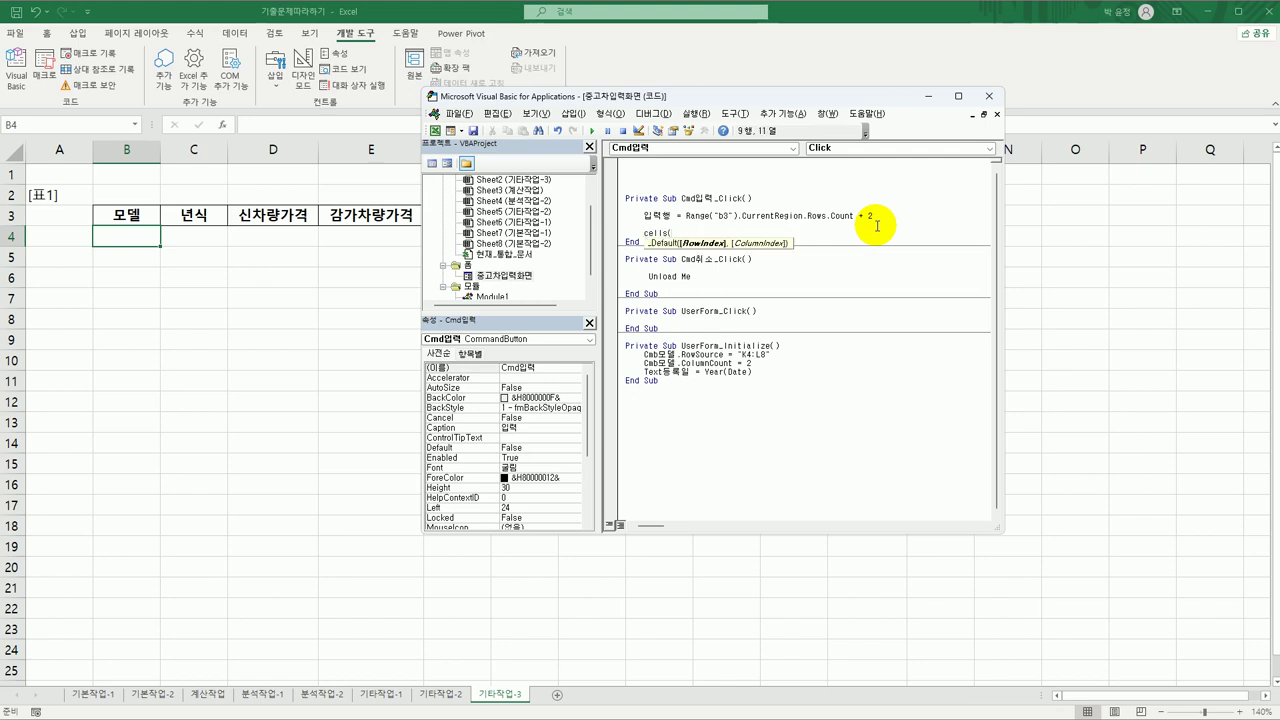
text(입력행, 2)
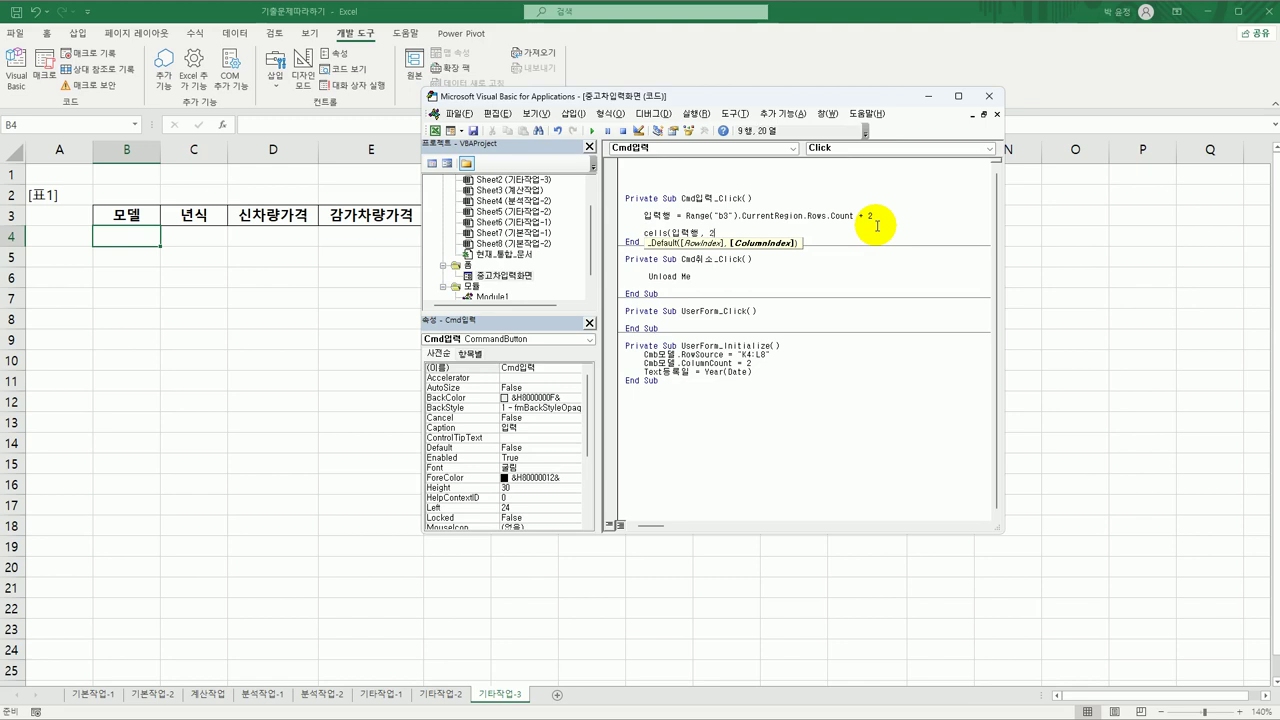
text() )
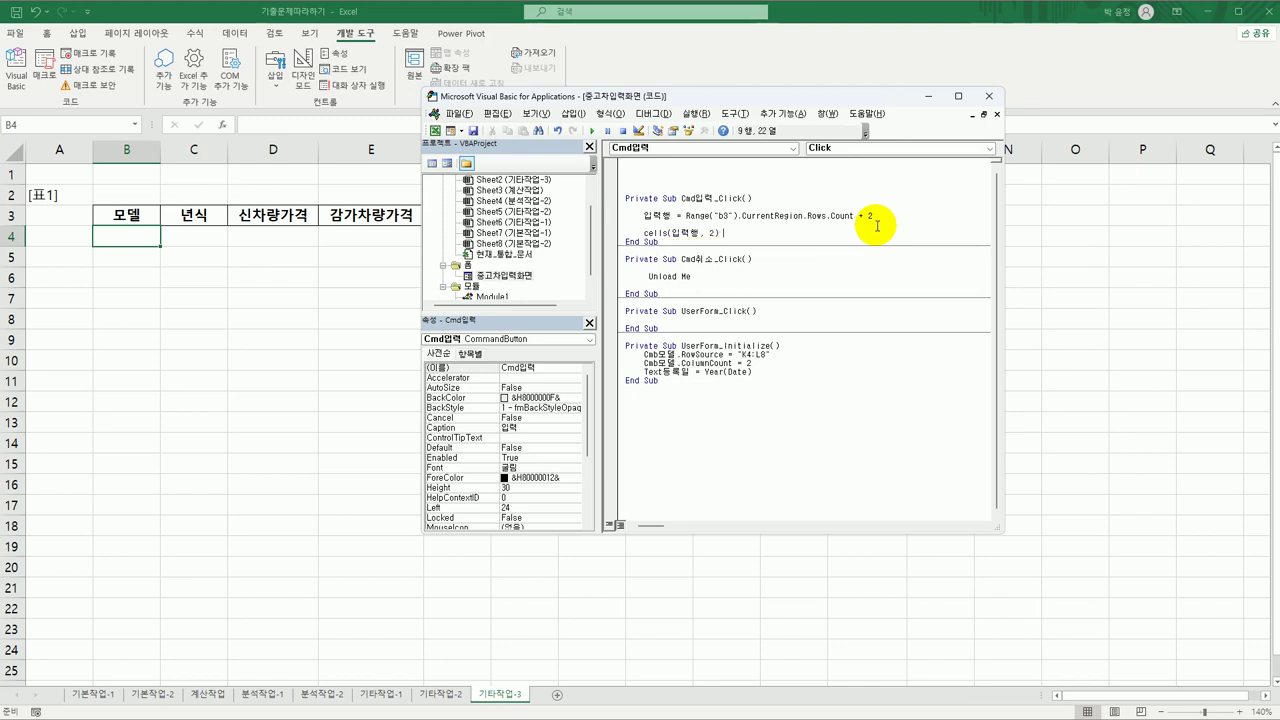
text(=)
text(cmb모델.)
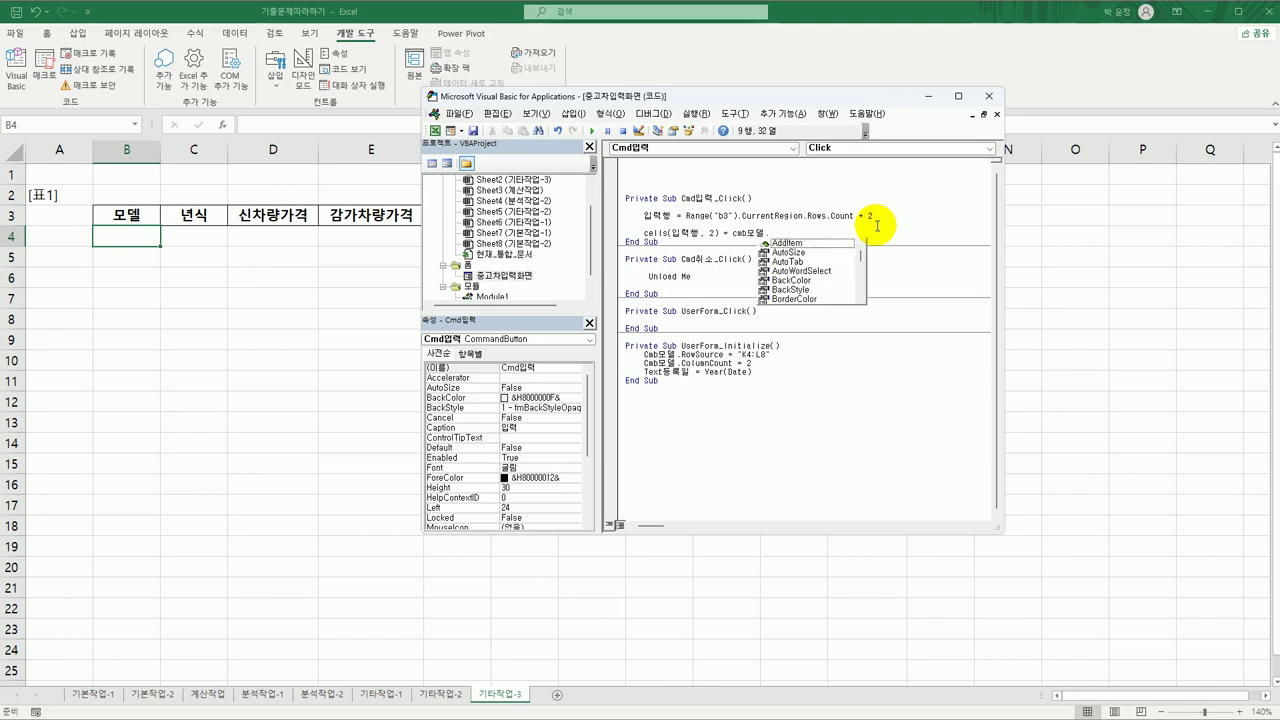
text(list()
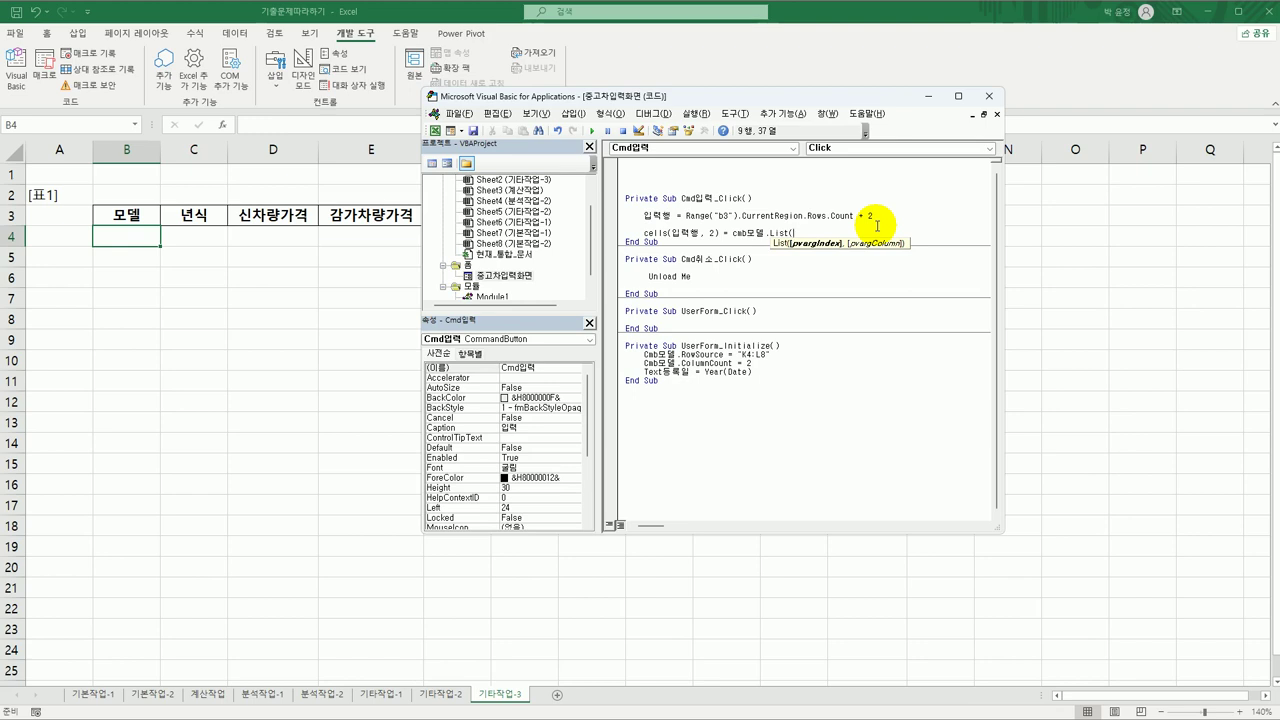
text(cmb모델.listin)
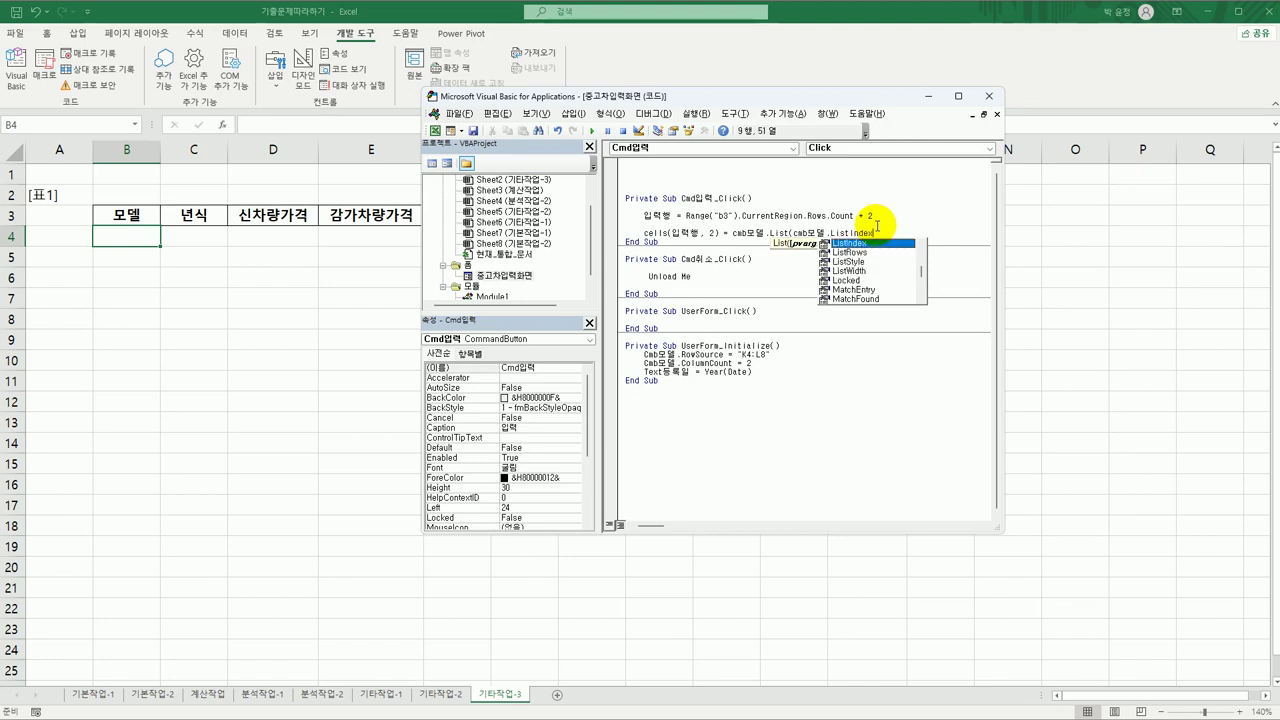
key(Tab)
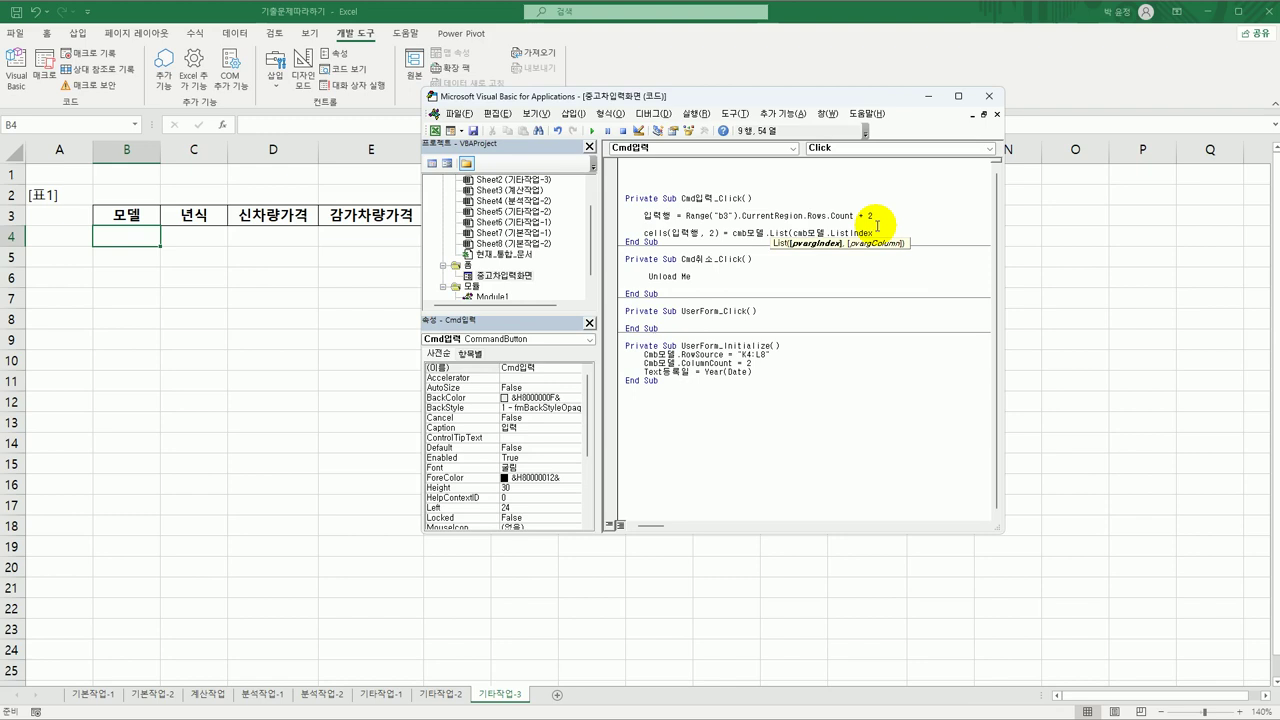
text(,)
key(BackSpace)
text(0))
key(Return)
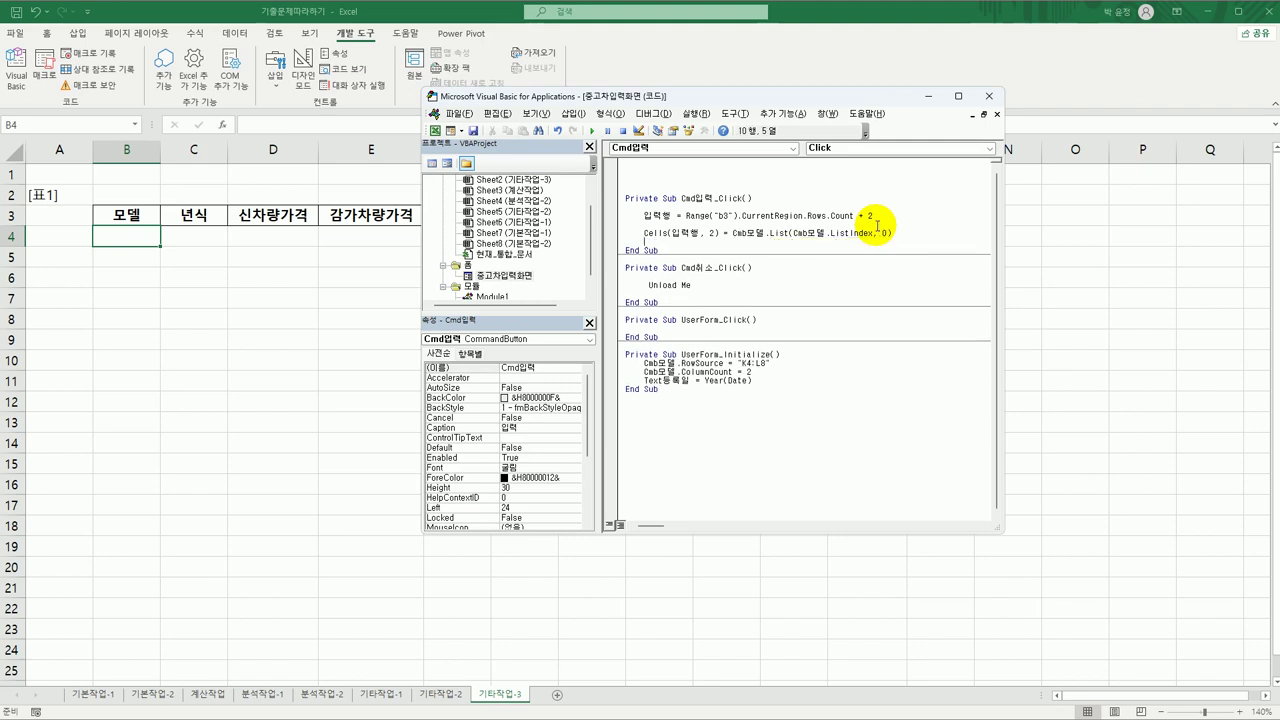
Duplicate the Cells(입력행, 2) statement on the line directly below it
key(Up)
key(shift+End)
key(ctrl+c)
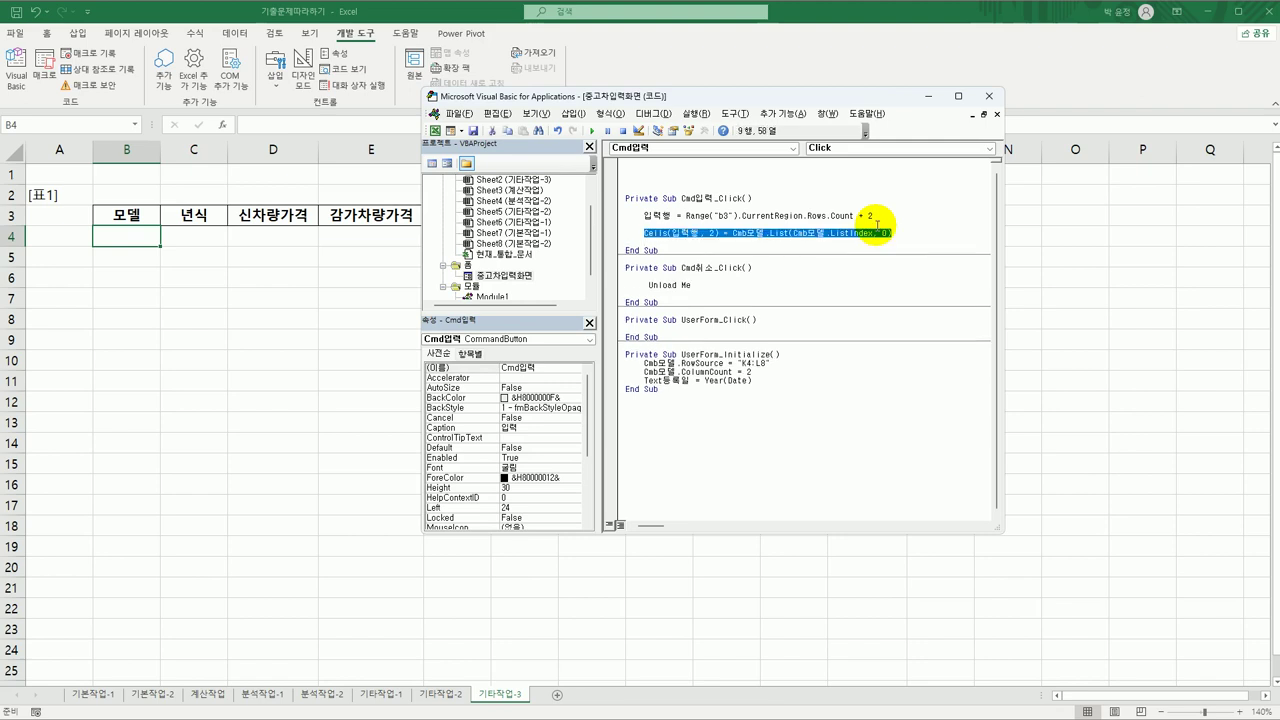
key(Down)
key(ctrl+v)
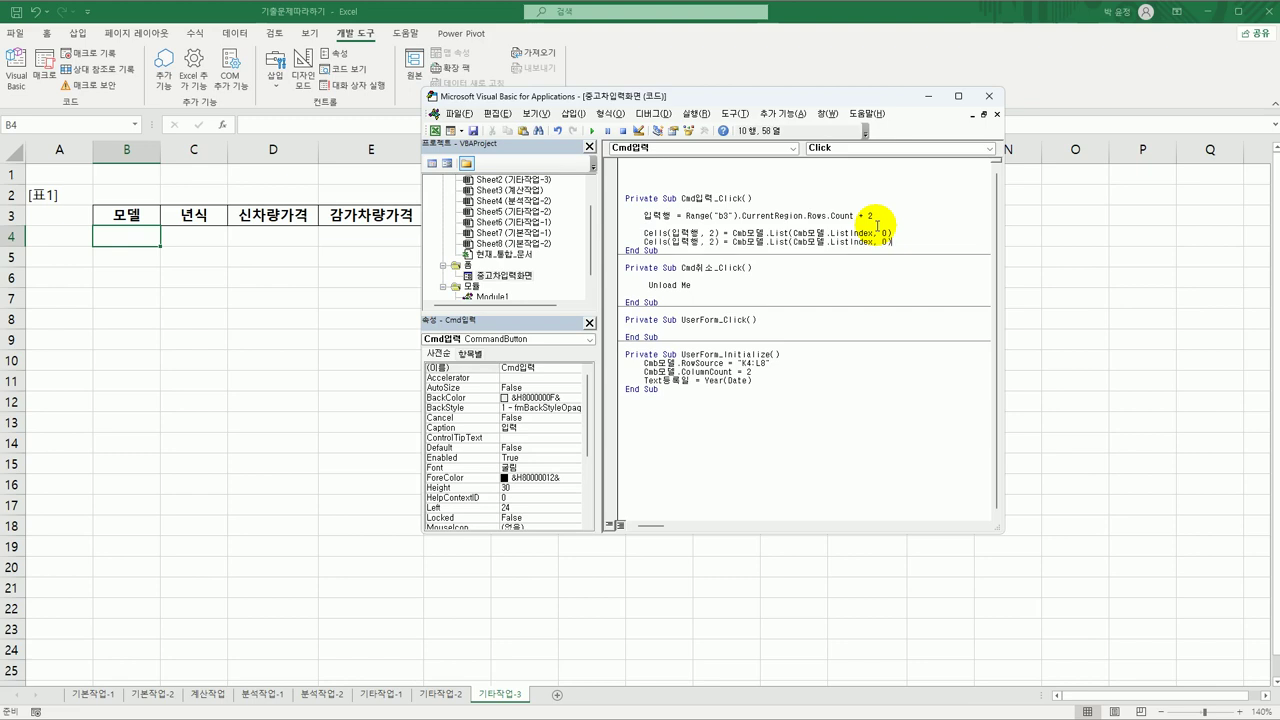
Change the duplicated statement to Cells(입력행, 3) = Text년식.Value and add a new line under it
key(Home)
key(Right)
key(Right)
key(Right)
key(Right)
key(Right)
key(Right)
key(Right)
key(Delete)
text(3)
key(shift+End)
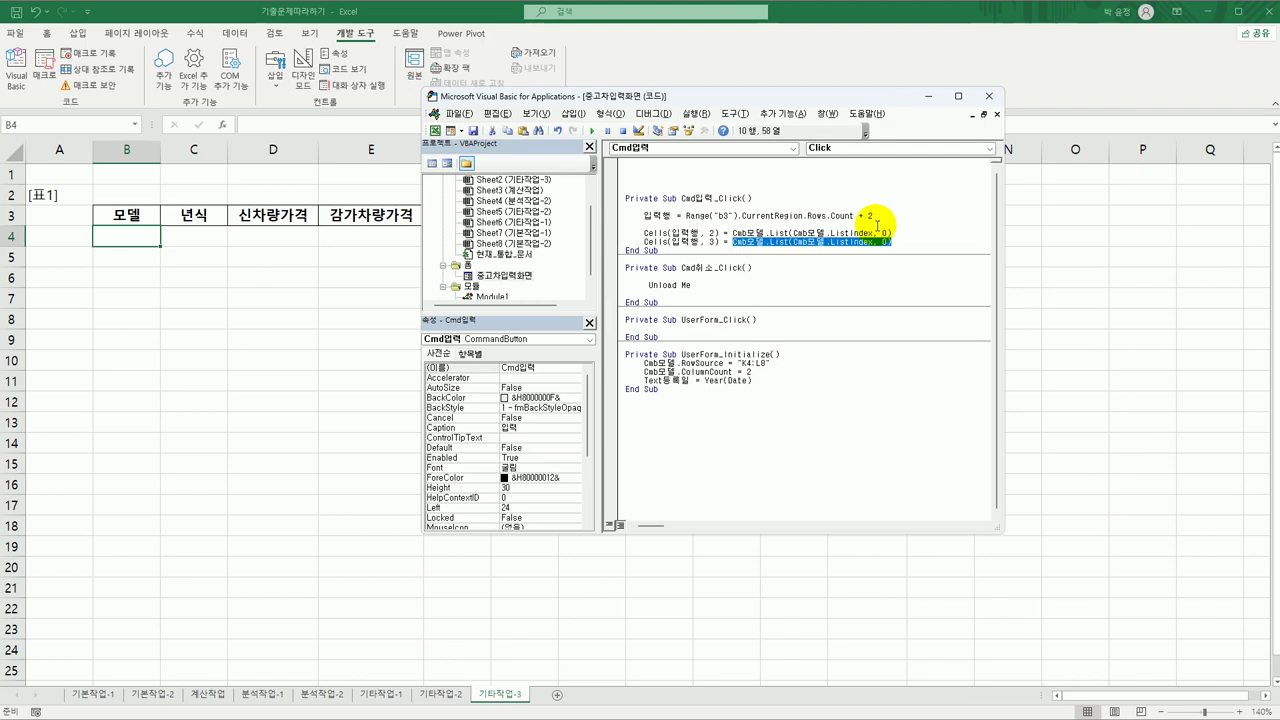
text(text)
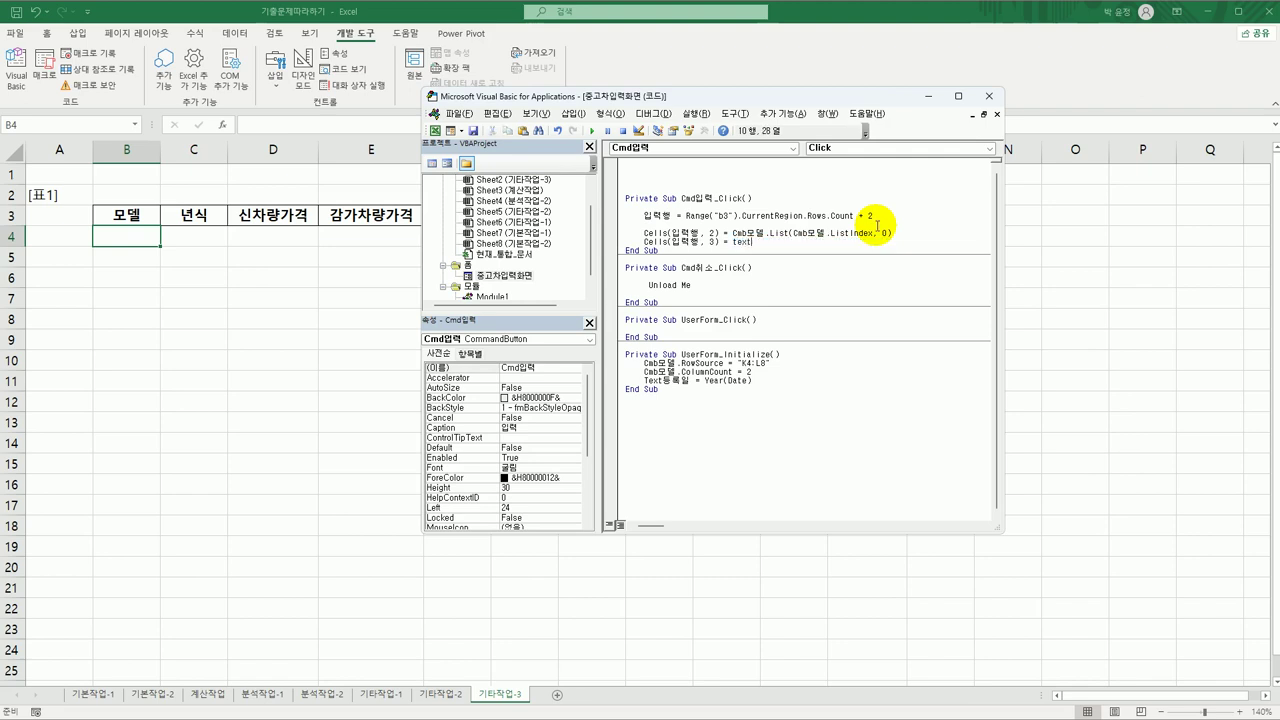
text(년식.va)
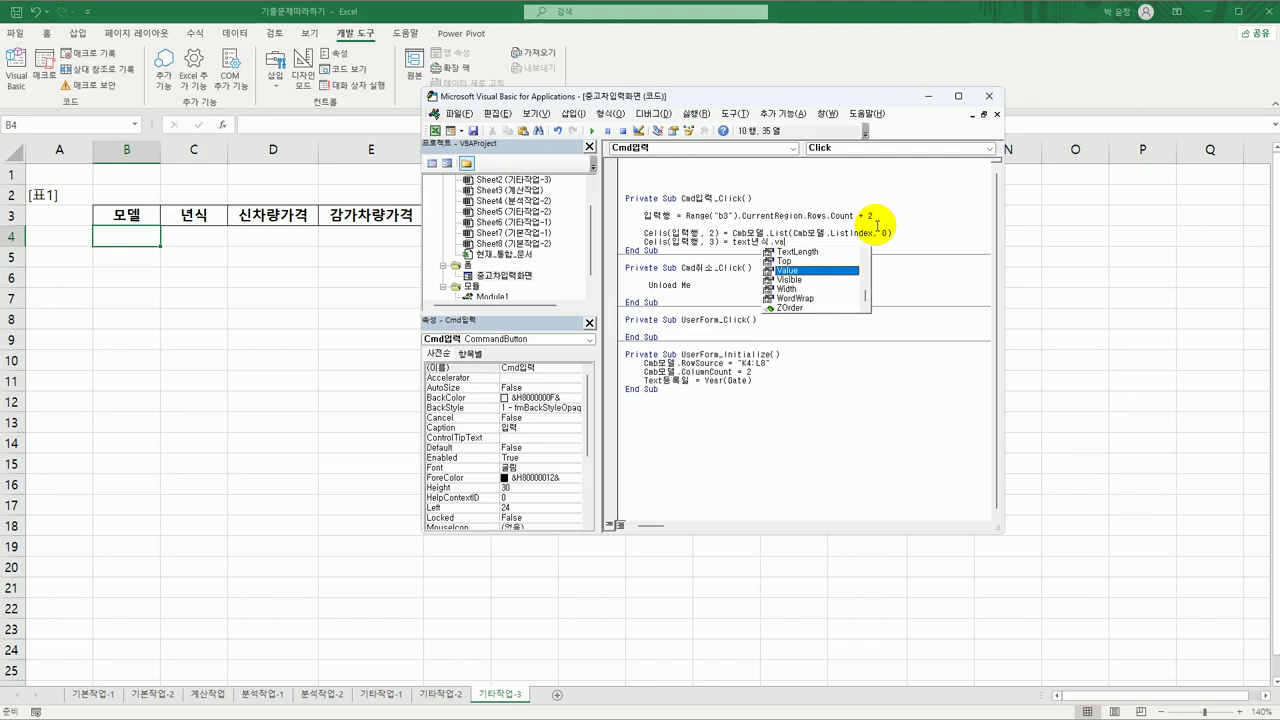
key(Tab)
key(Return)
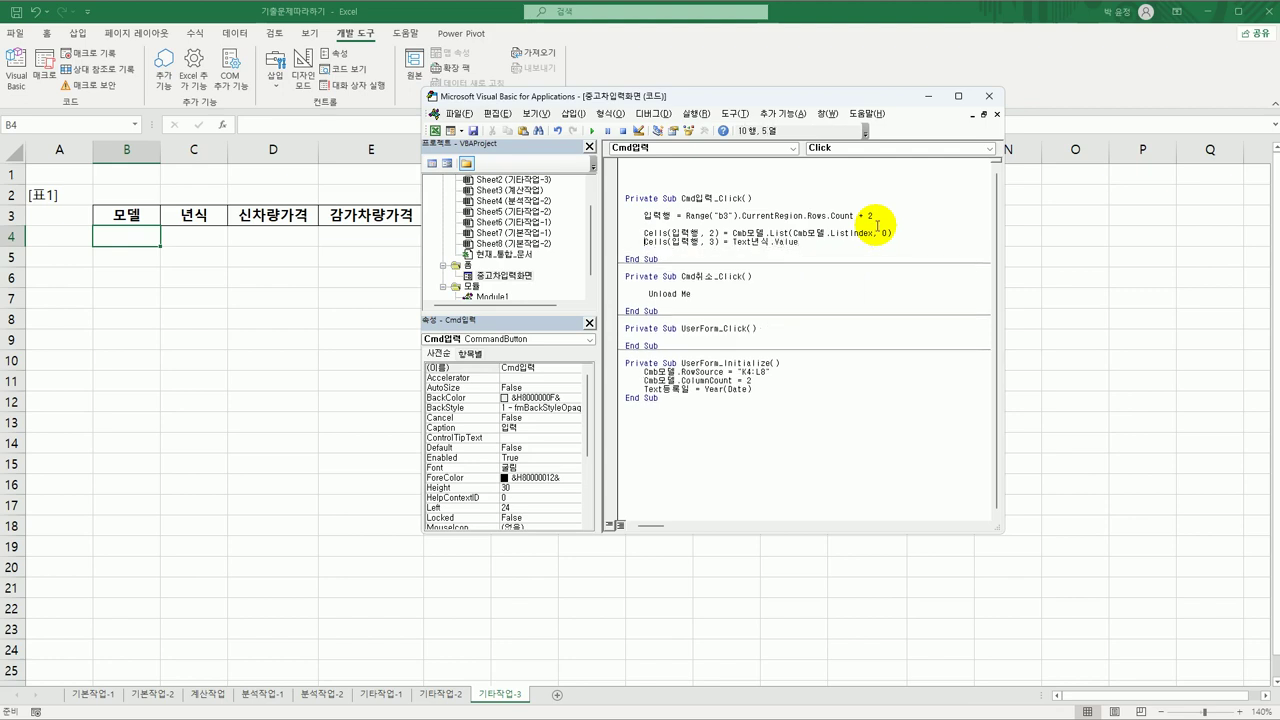
Place another copy of the Cells(입력행, 2) statement below the Text년식.Value line
key(shift+End)
key(ctrl+c)
key(Down)
key(ctrl+v)
key(shift+Home)
key(Delete)
key(Up)
key(Up)
key(shift+End)
key(Down)
key(Down)
key(ctrl+v)
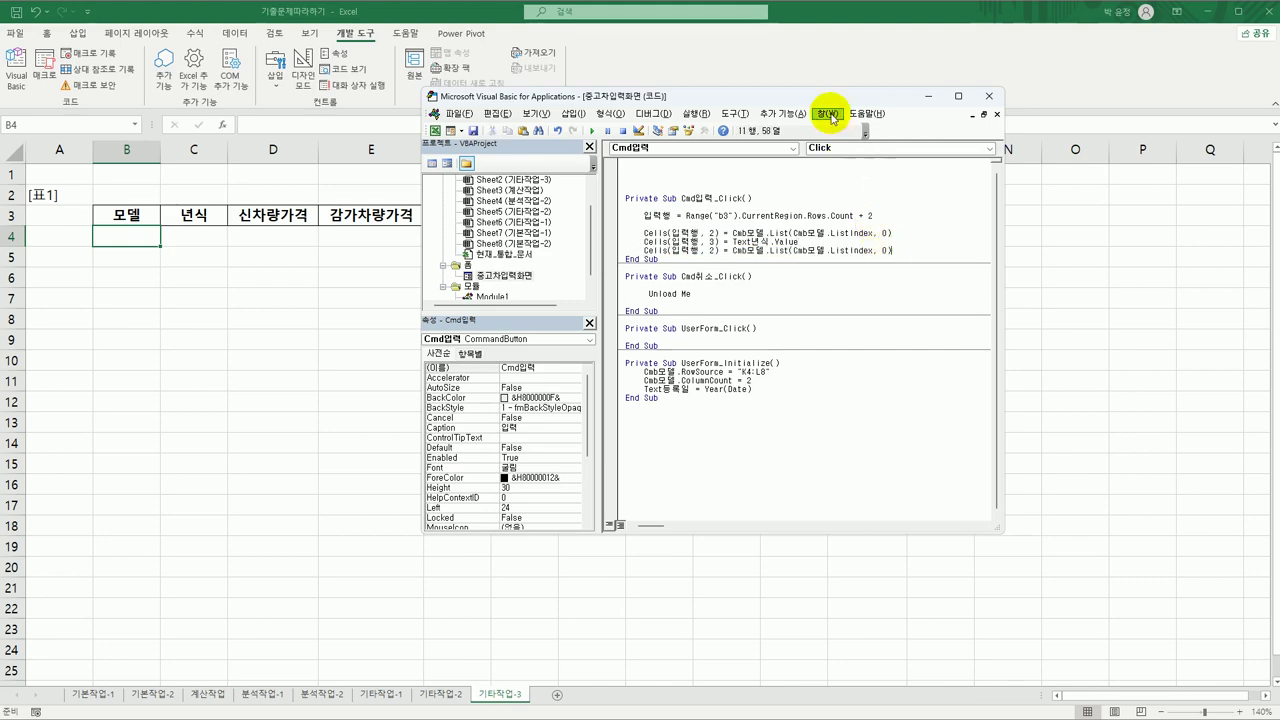
Change the new copy to Cells(입력행, 4) = Cmb모델.List(Cmb모델.ListIndex, 1) for the 신차량가격 column
drag(829, 97, 532, 159)
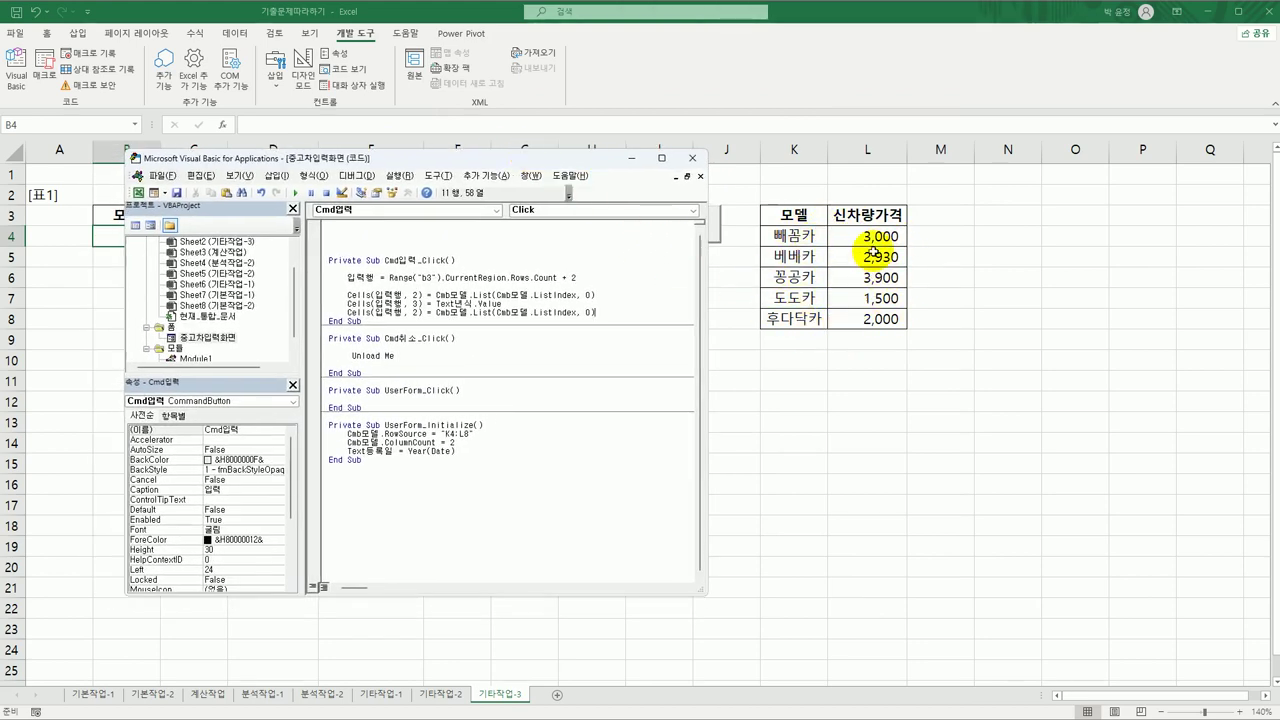
double_click(415, 312)
text(3)
key(Right)
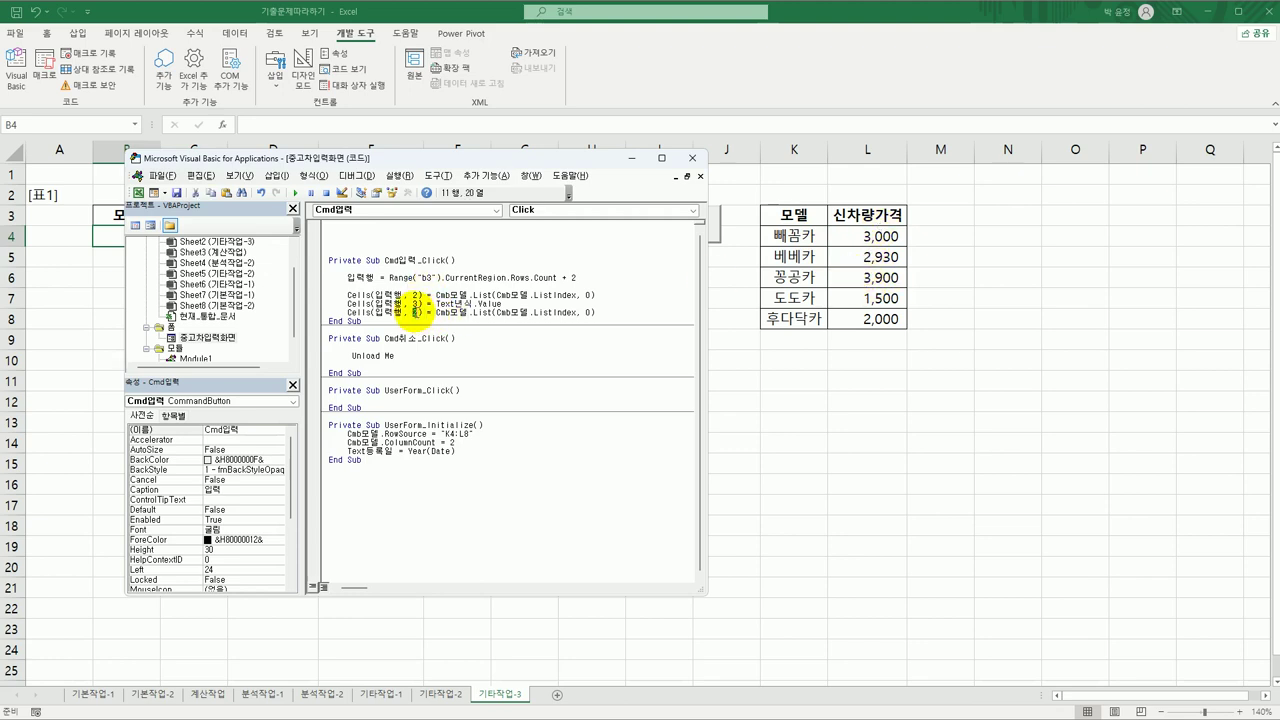
key(BackSpace)
text(4)
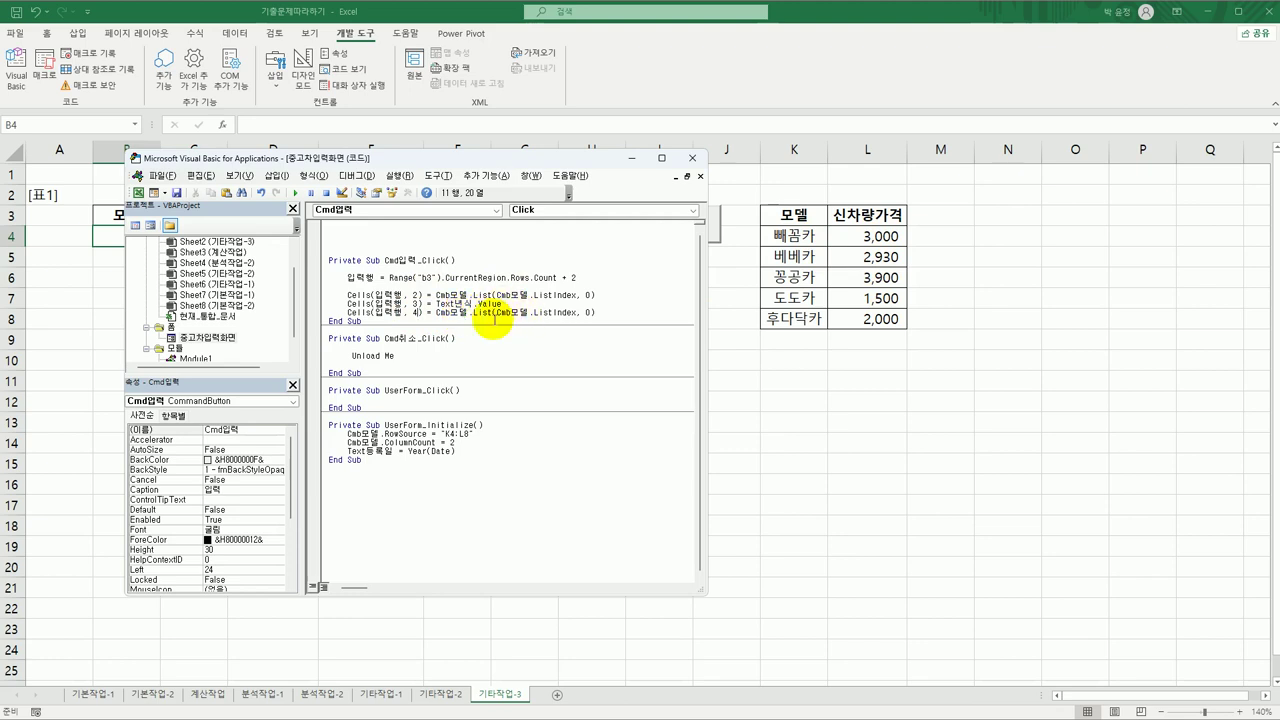
double_click(589, 312)
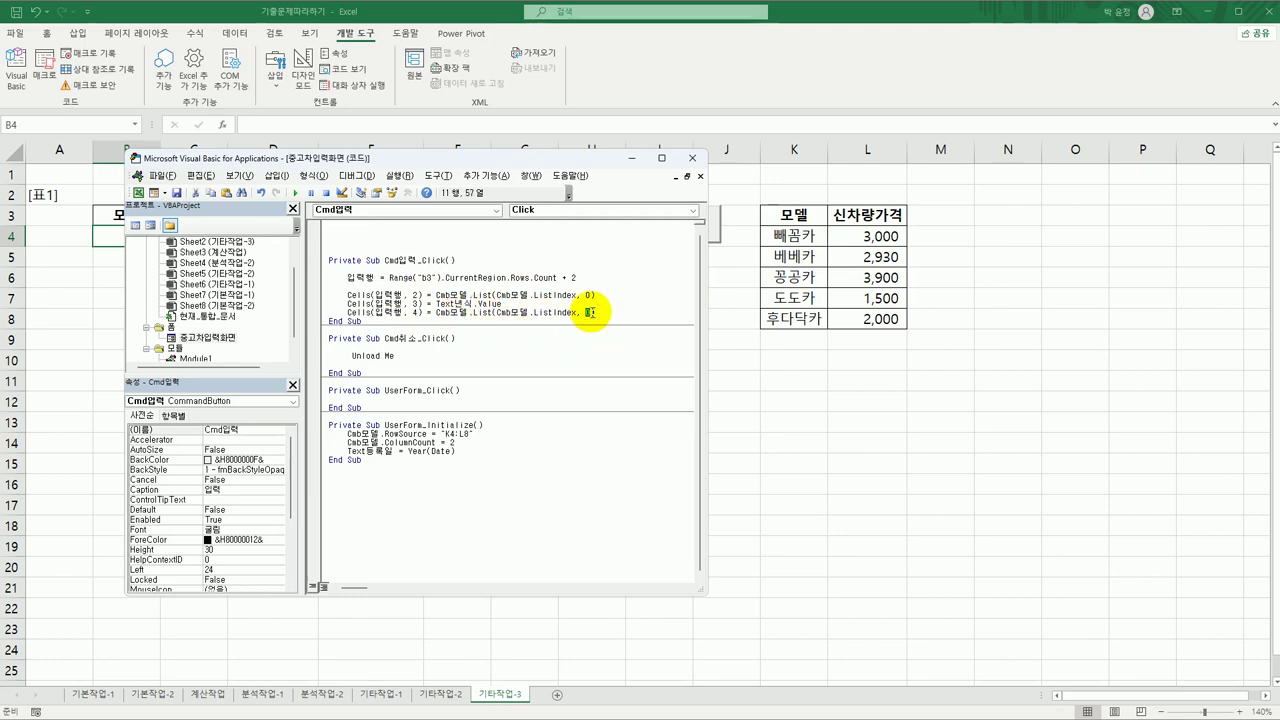
text(1)
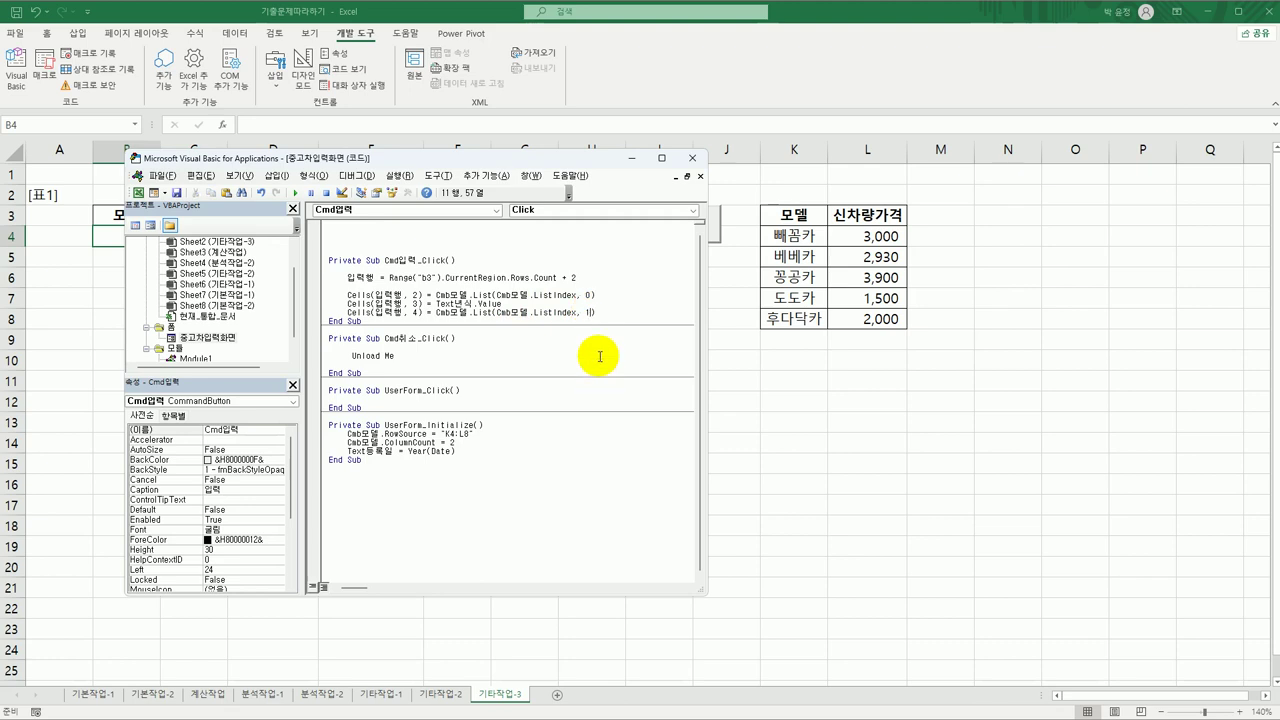
click(589, 312)
click(590, 320)
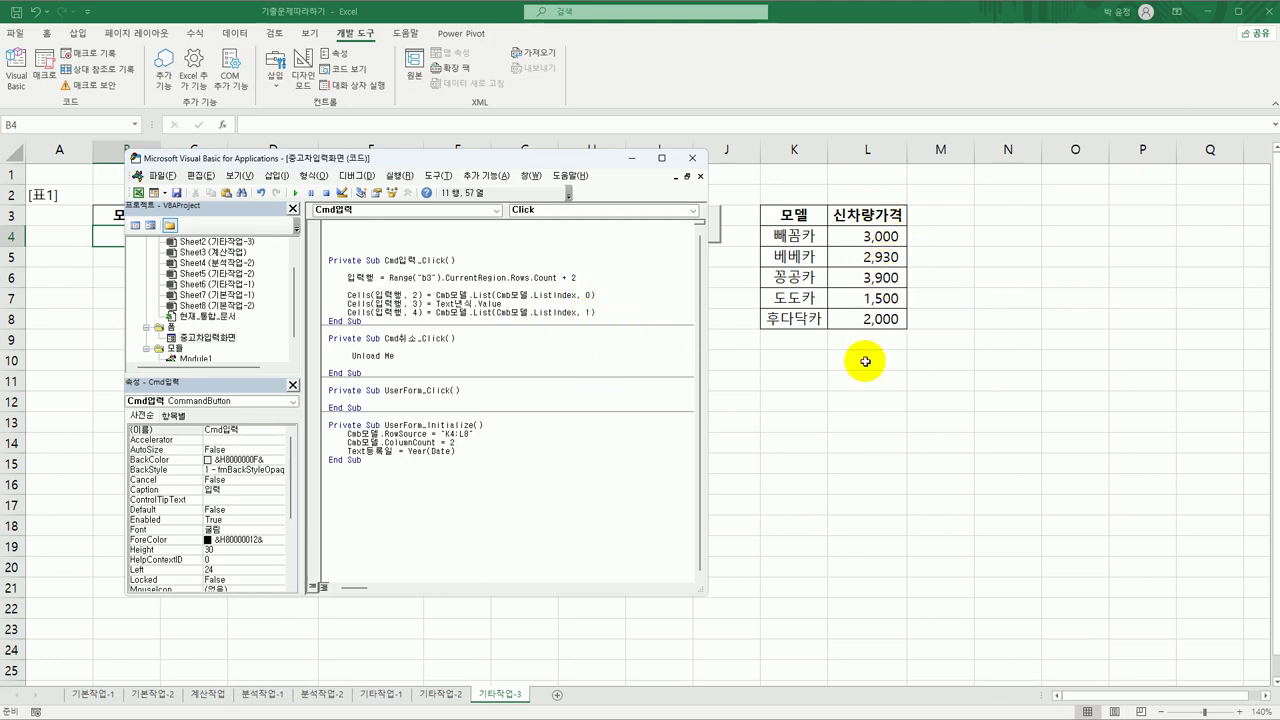
Paste the Cmb모델.List statement on a new line below and set its target to Cells(입력행, 5)
click(621, 313)
key(Return)
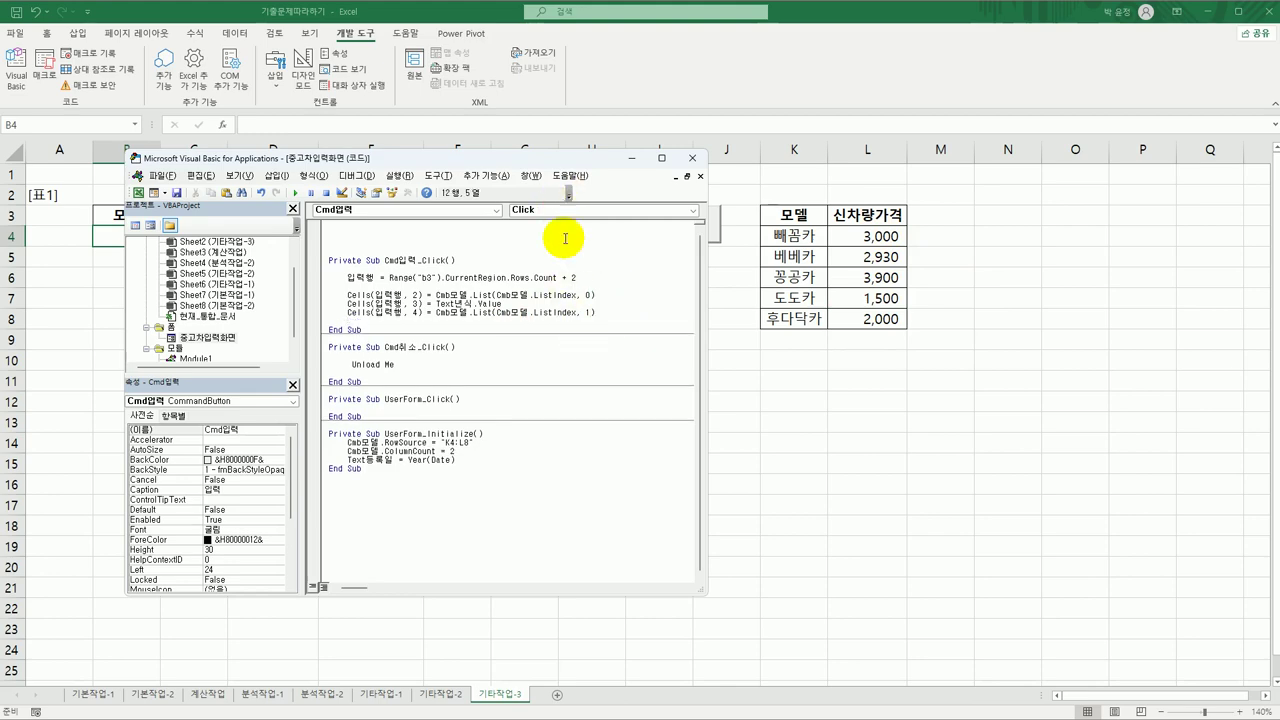
drag(540, 160, 887, 136)
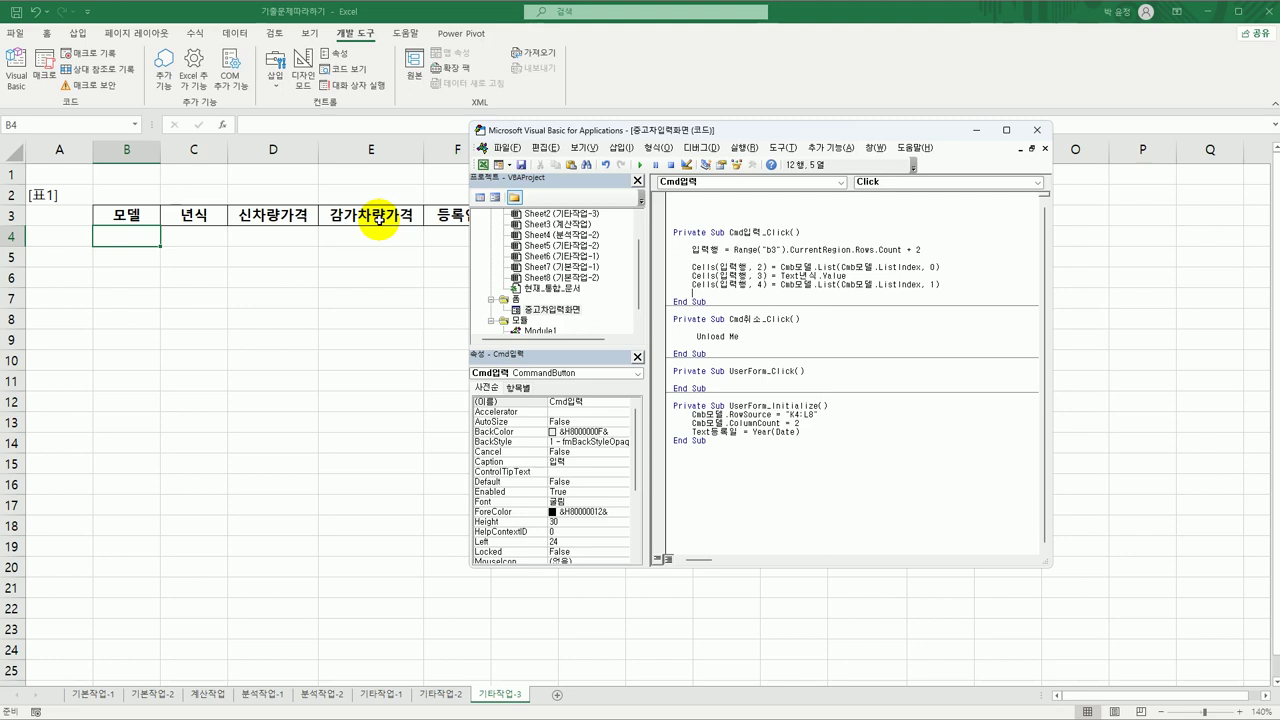
key(ctrl+v)
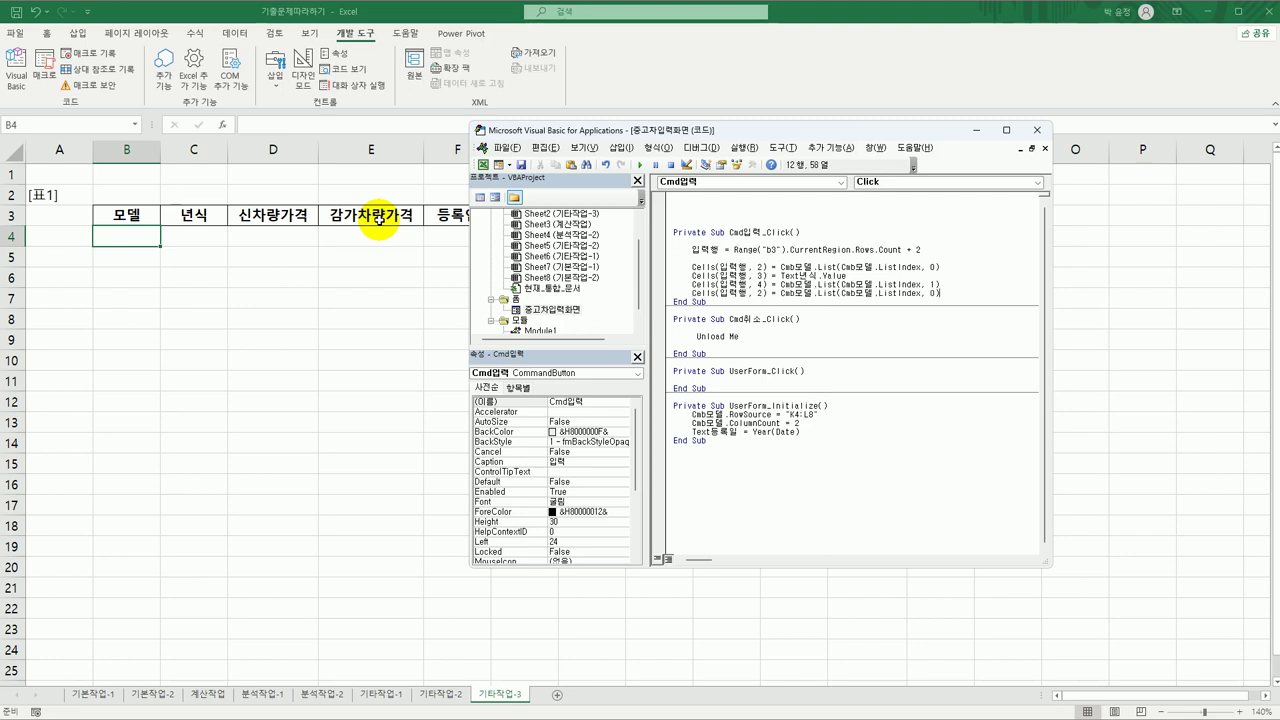
key(Left)
key(Left)
key(Left)
key(Left)
key(Left)
key(Left)
key(Left)
key(Left)
key(Left)
key(Left)
key(Left)
key(Left)
key(Delete)
text(5)
Replace the expression assigned to Cells(입력행, 5) with Cells(입력행, 4) multiplied by 0.8 raised to a power
key(shift+End)
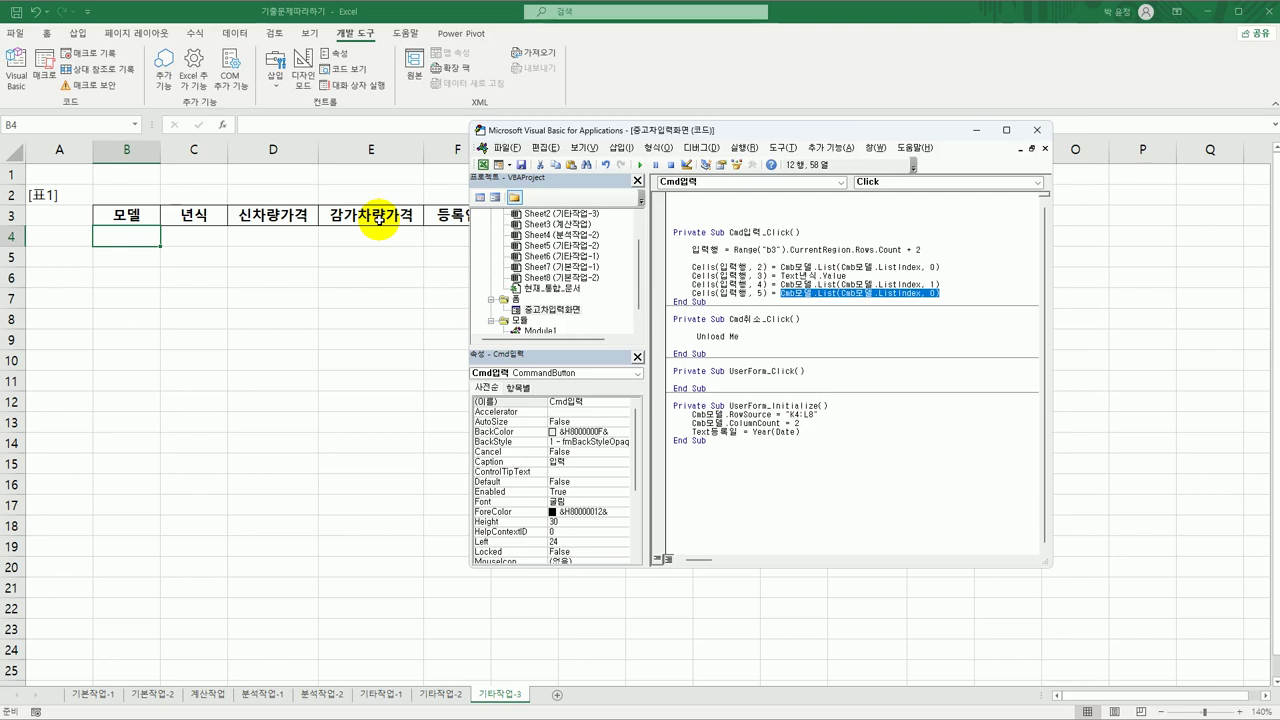
text(cel)
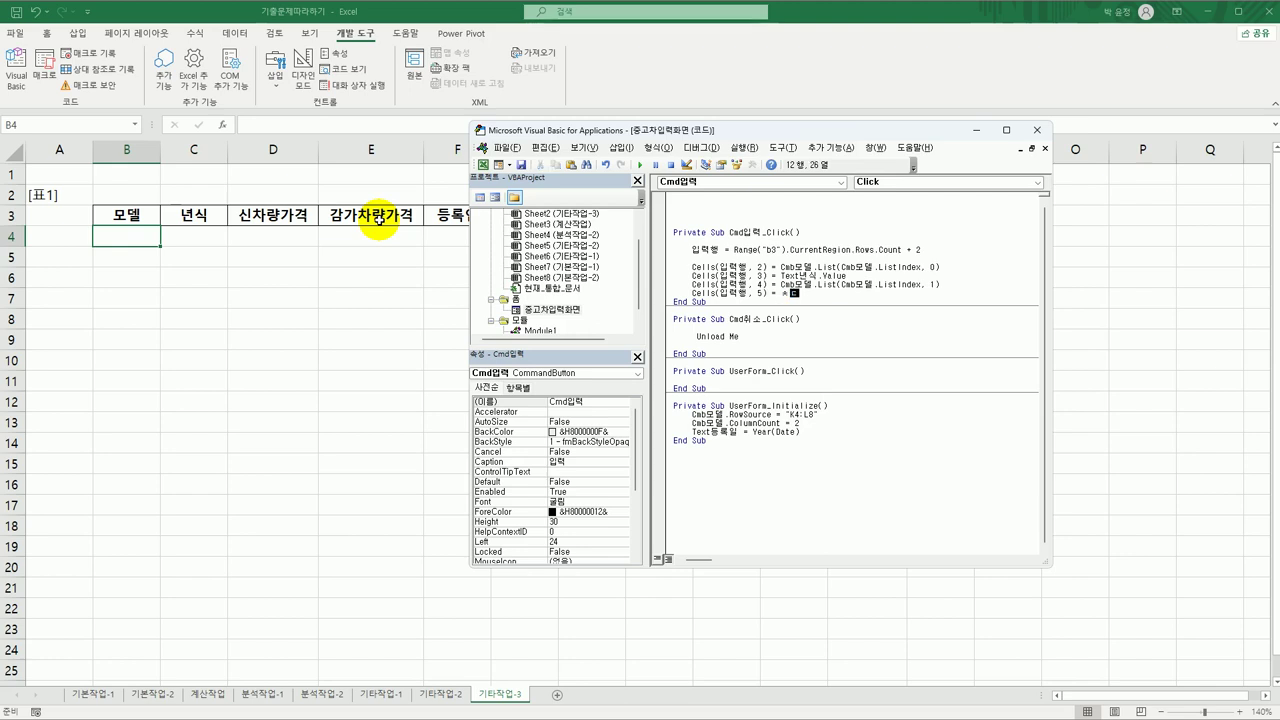
text(ls(입력)
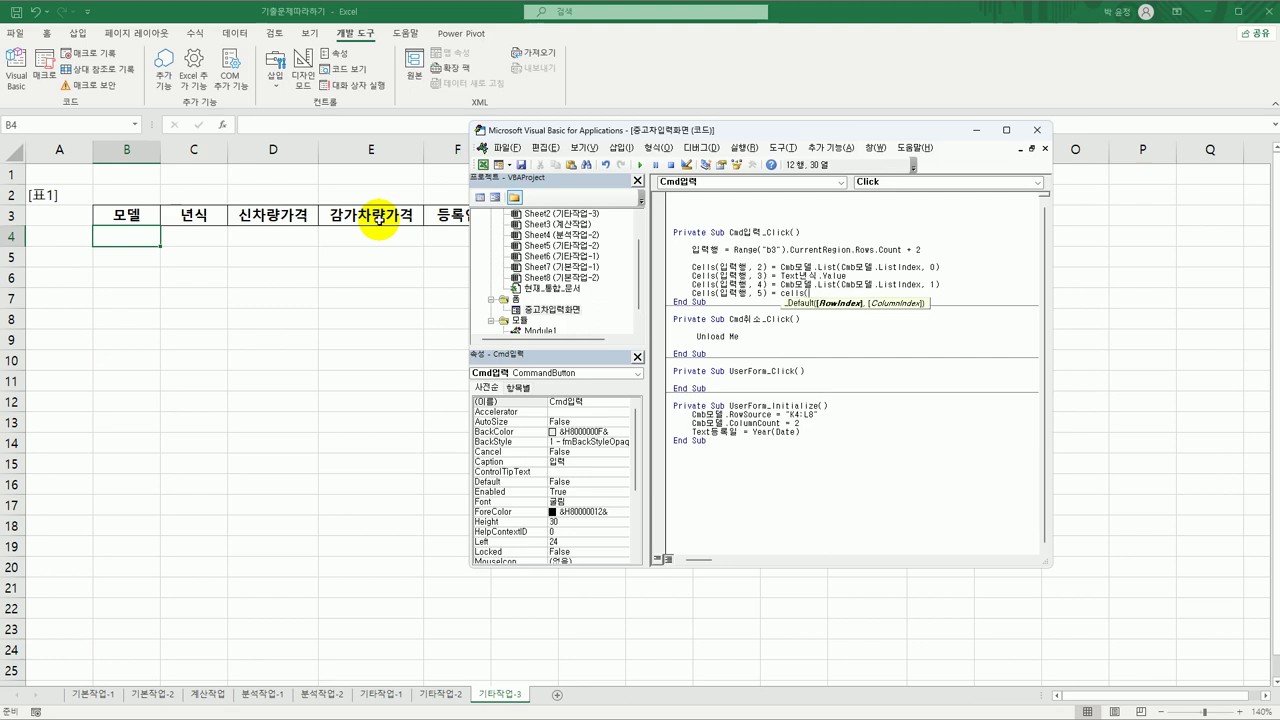
text(행,4))
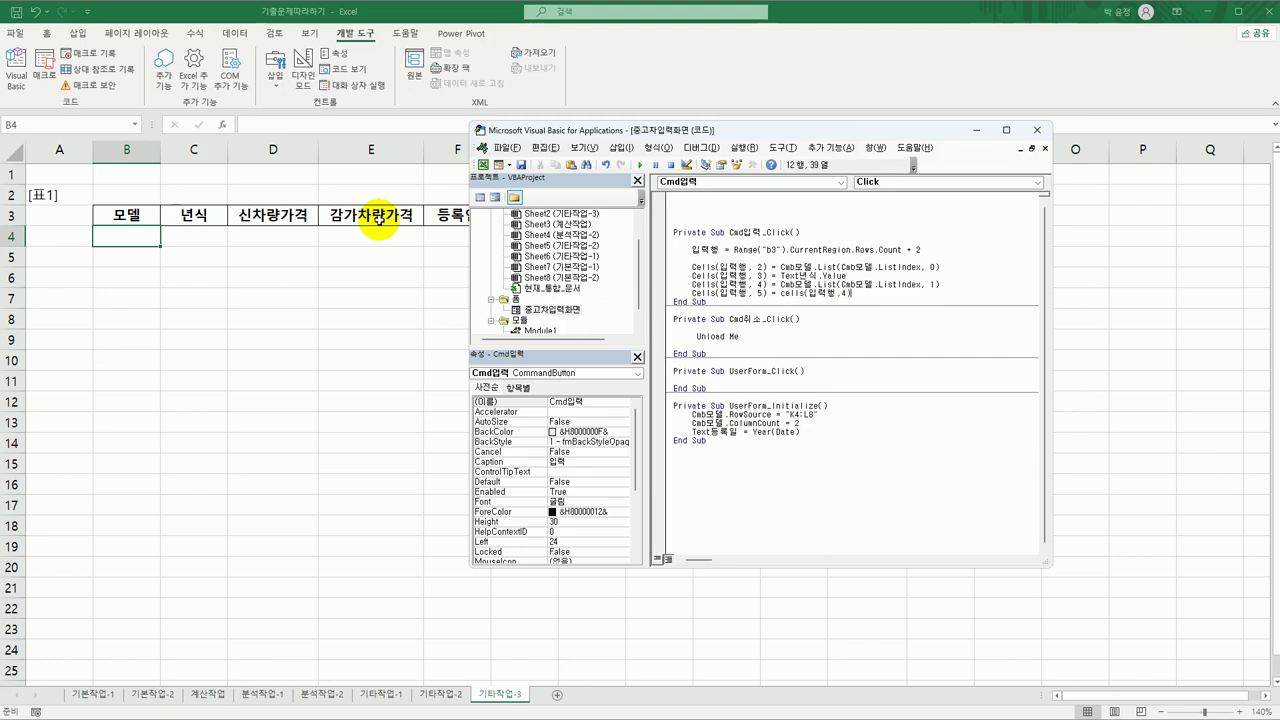
text( * 0.5)
key(BackSpace)
key(BackSpace)
Enter the exponent of 0.8 as (Text등록일.Value - Cells(입력행, 3)) and commit the Cells(입력행, 5) statement
text(text등록일.)
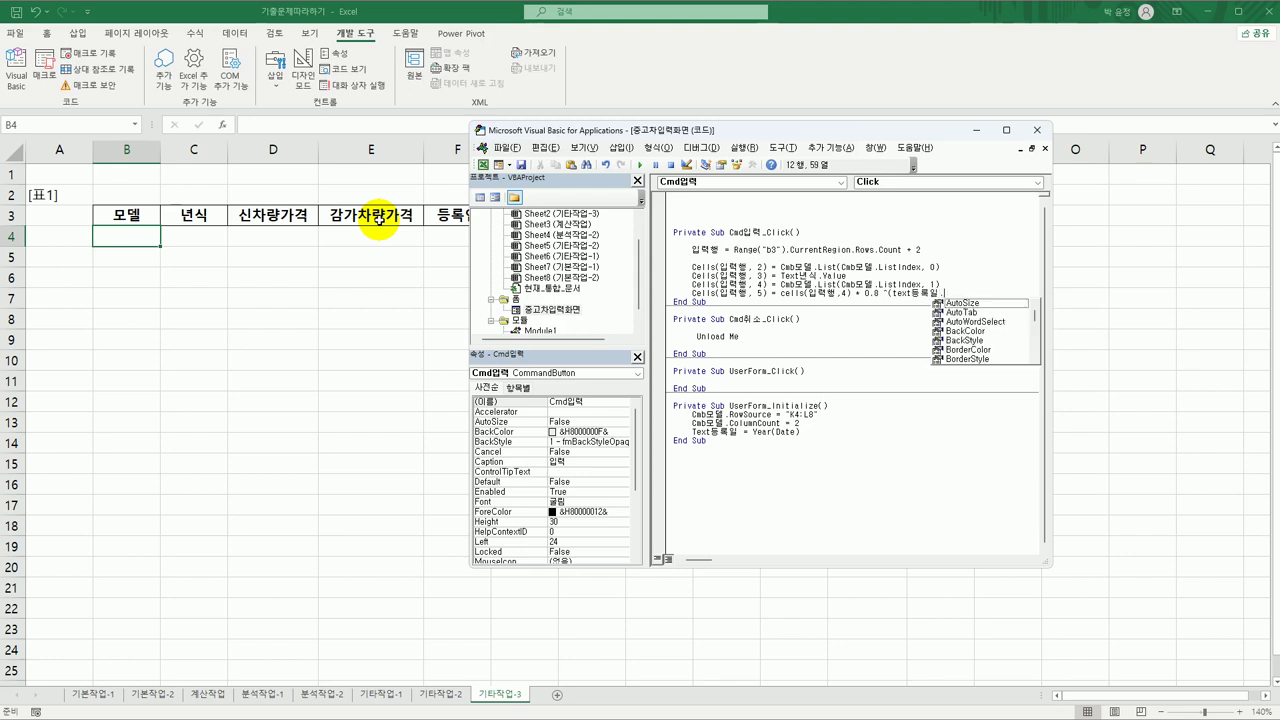
text(Value)
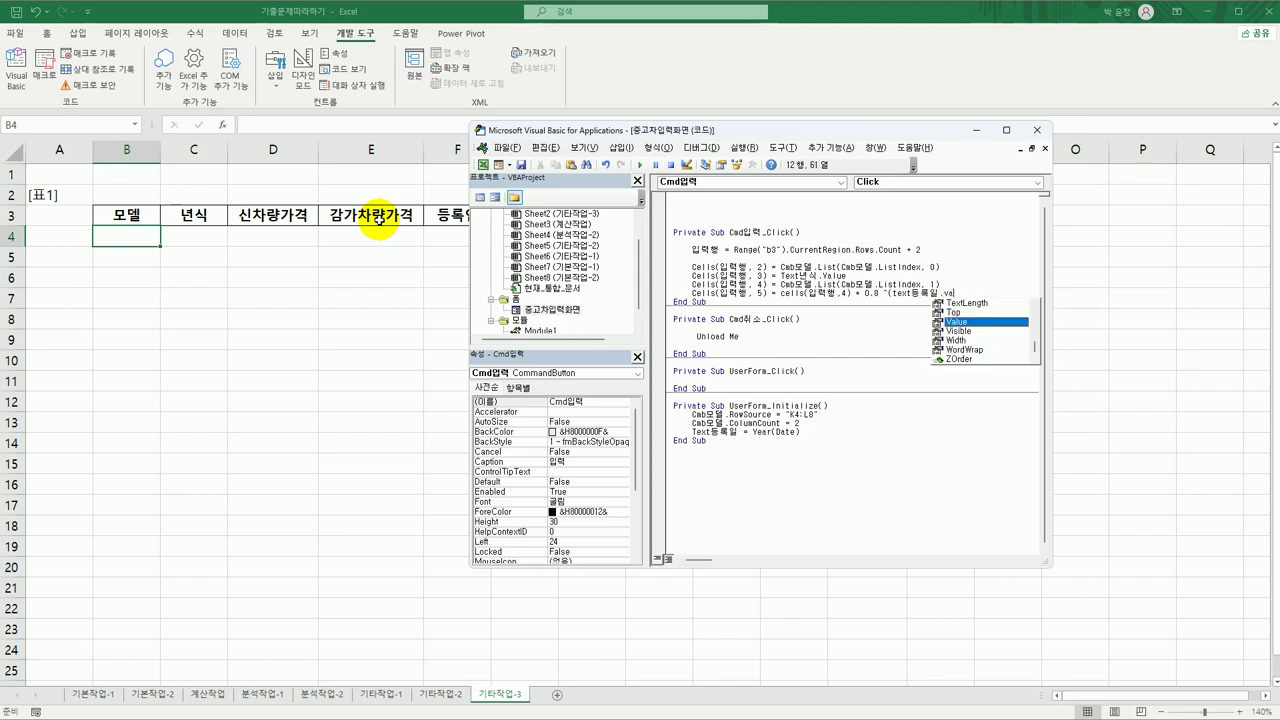
text( - )
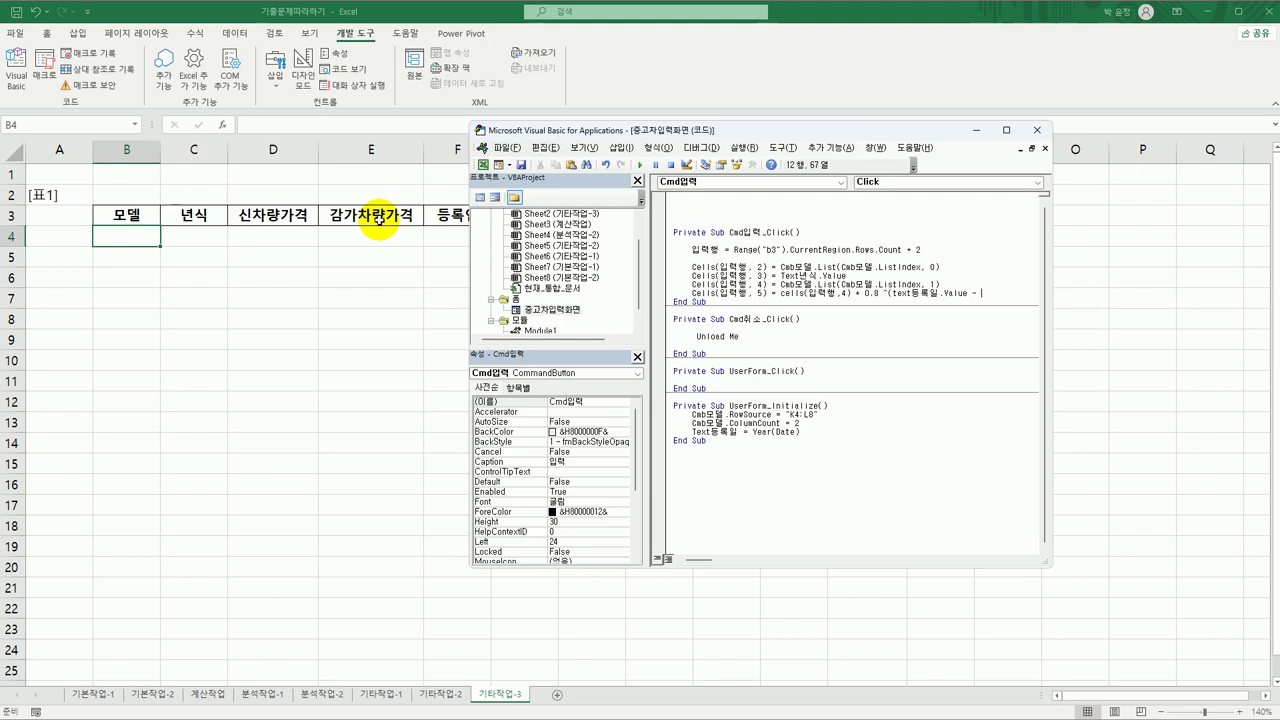
text(cells()
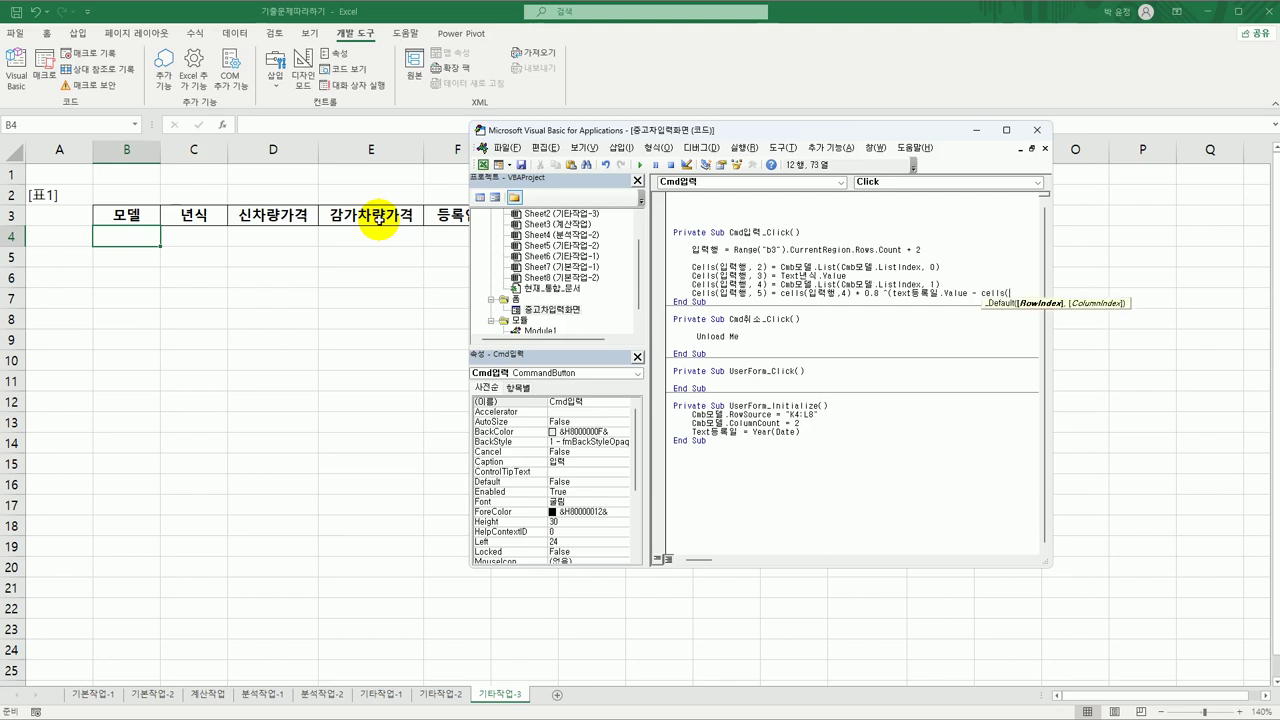
text(입력행,2)
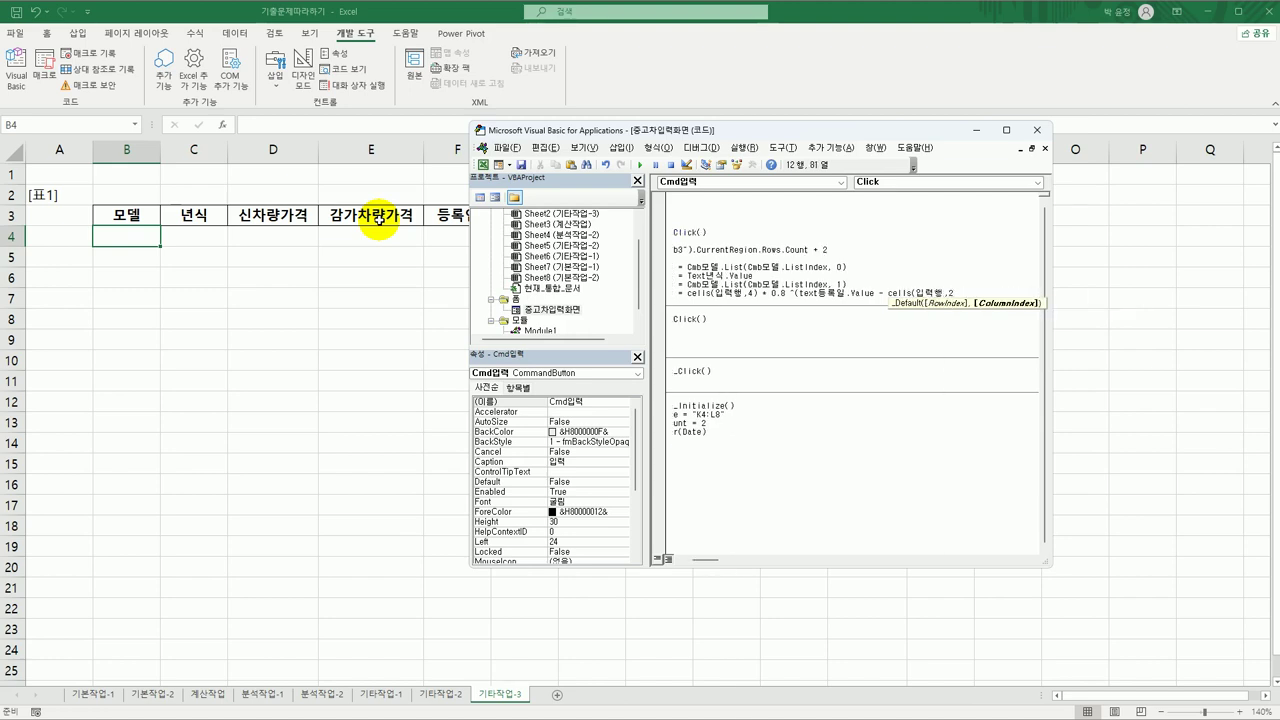
key(BackSpace)
text(3))
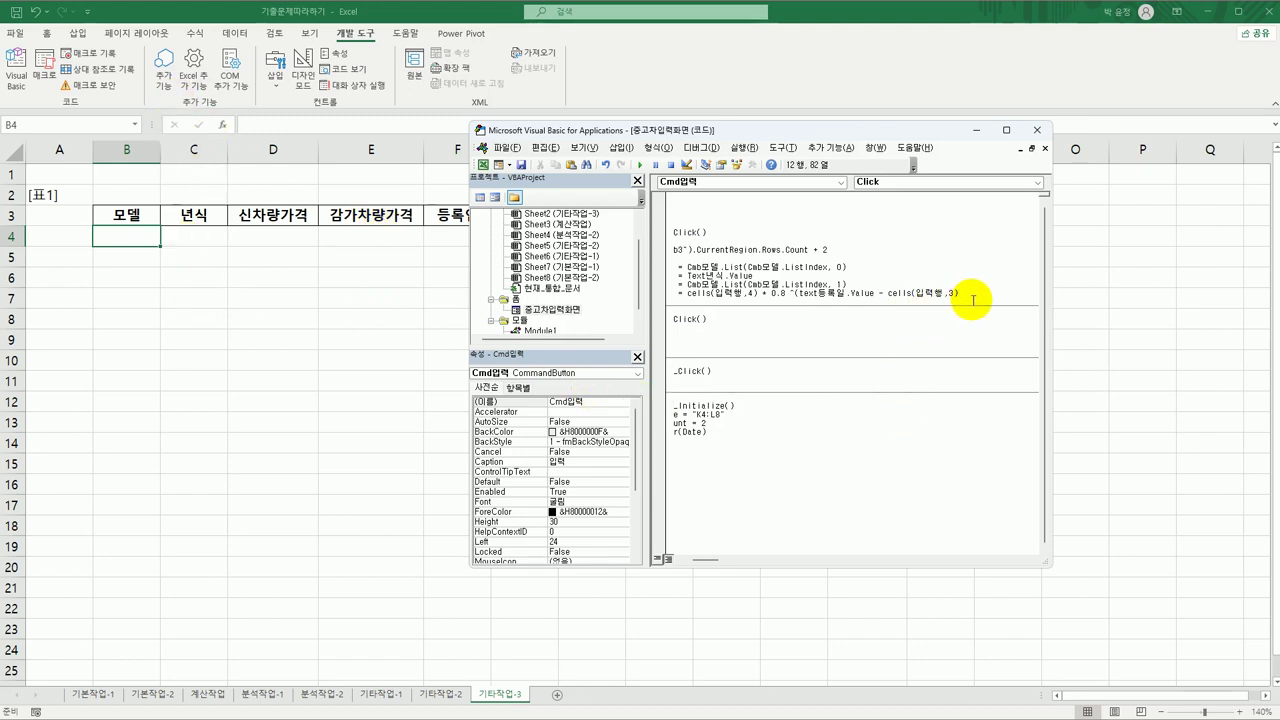
click(890, 336)
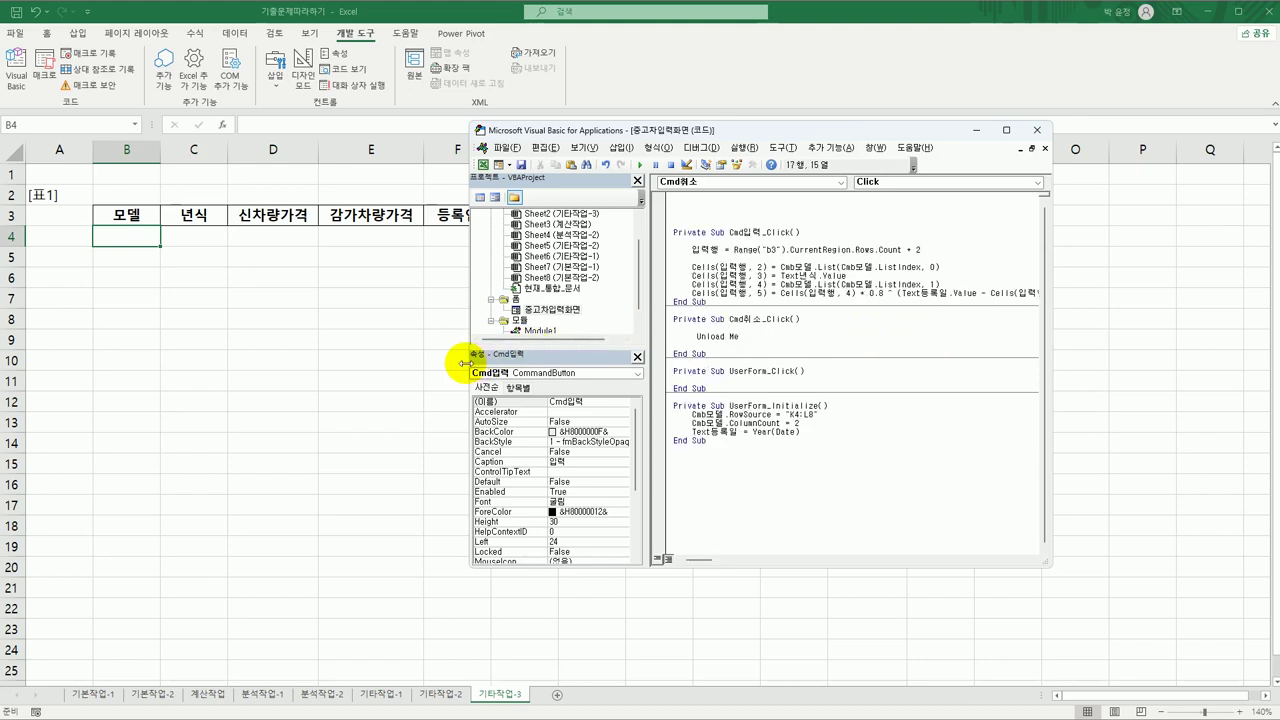
Widen the code editor window so the whole Cells(입력행, 5) statement fits in it
drag(466, 356, 345, 355)
click(966, 297)
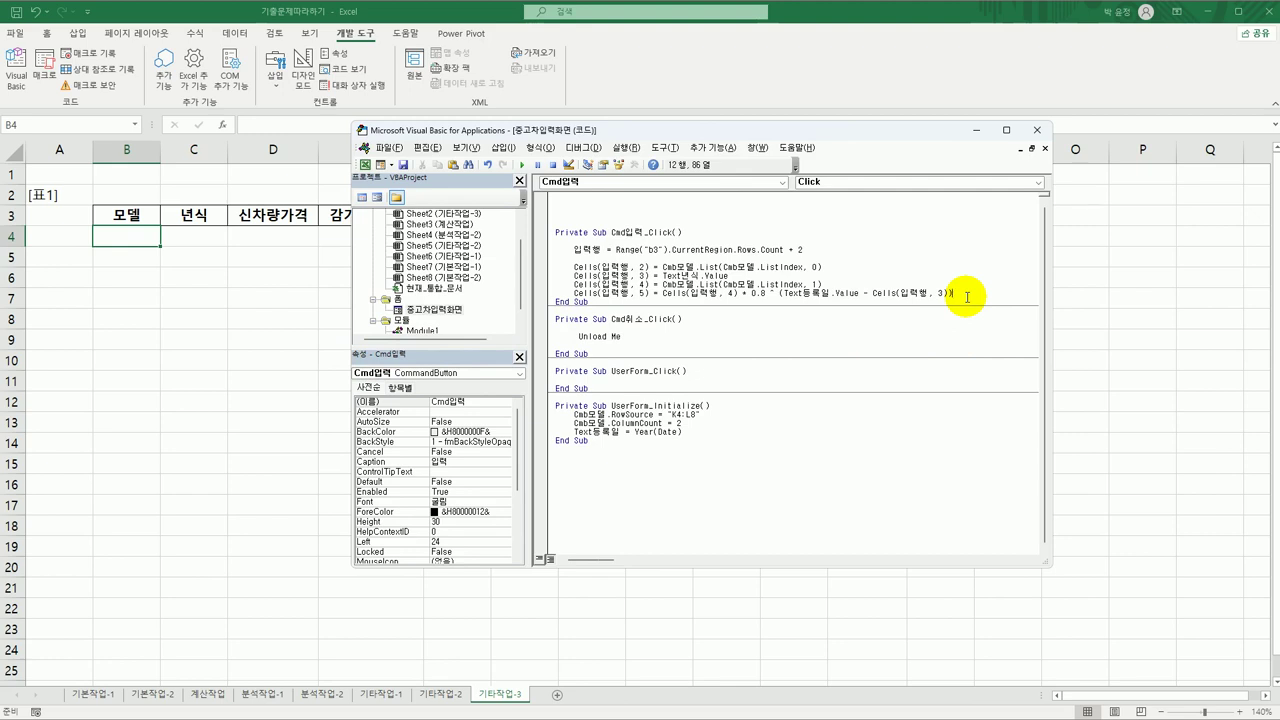
text())
Review the Cells(입력행, 5) formula term by term against the statements for columns 3 and 4
click(700, 284)
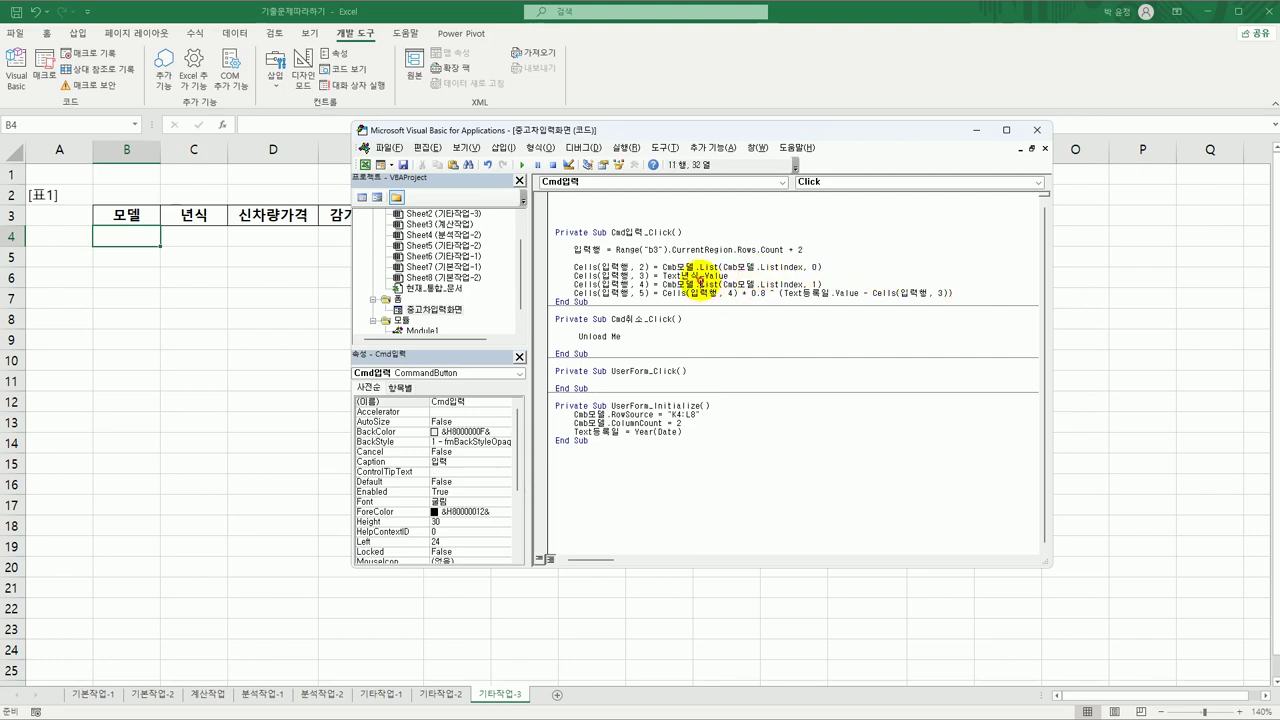
click(639, 285)
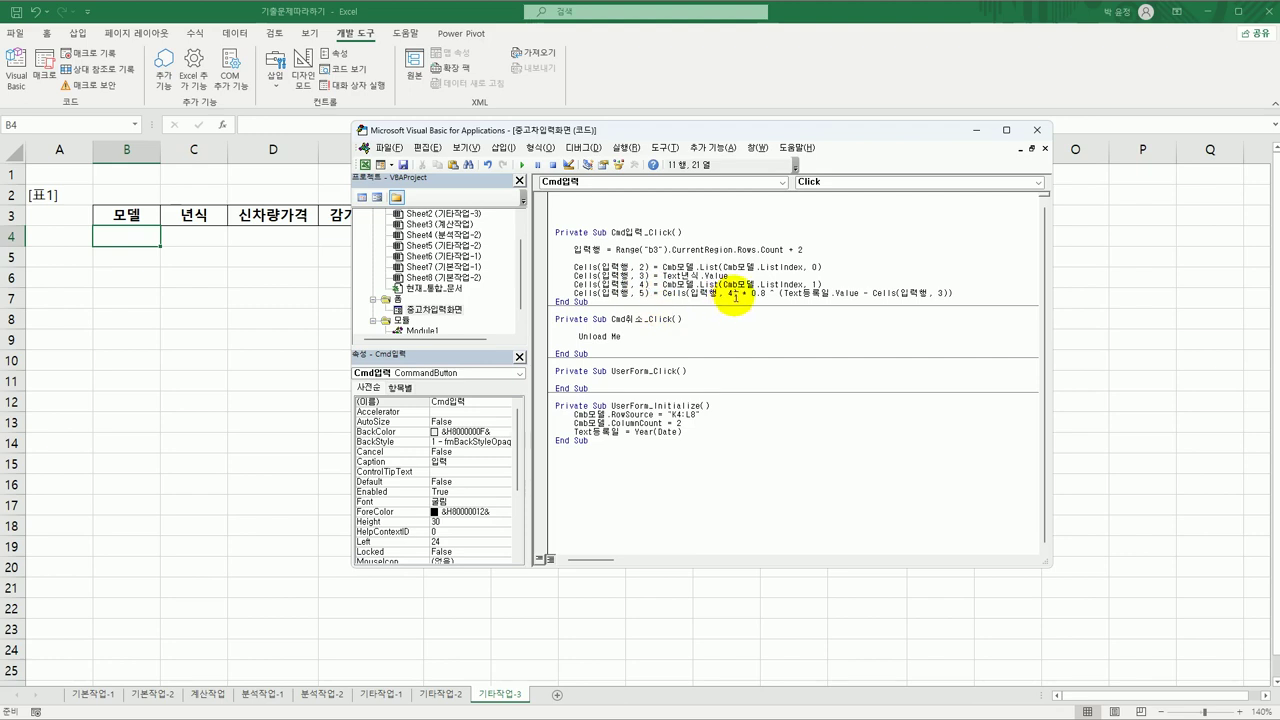
click(743, 295)
click(767, 294)
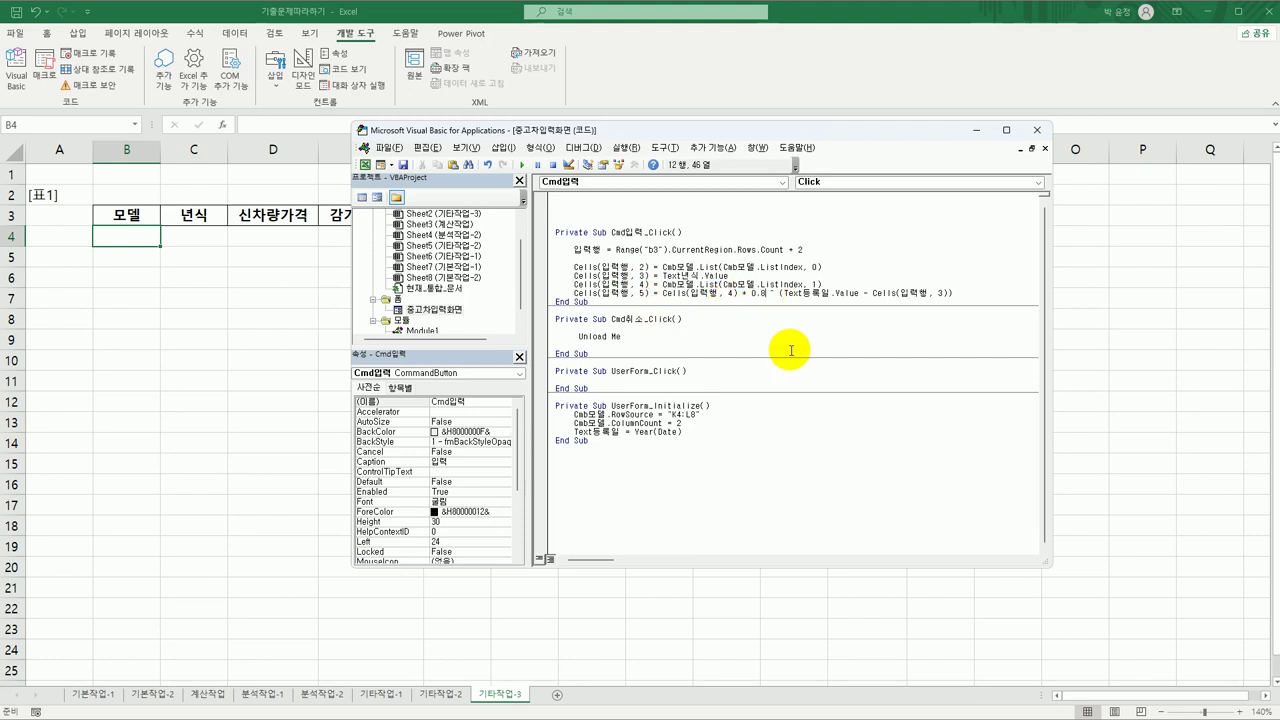
click(837, 295)
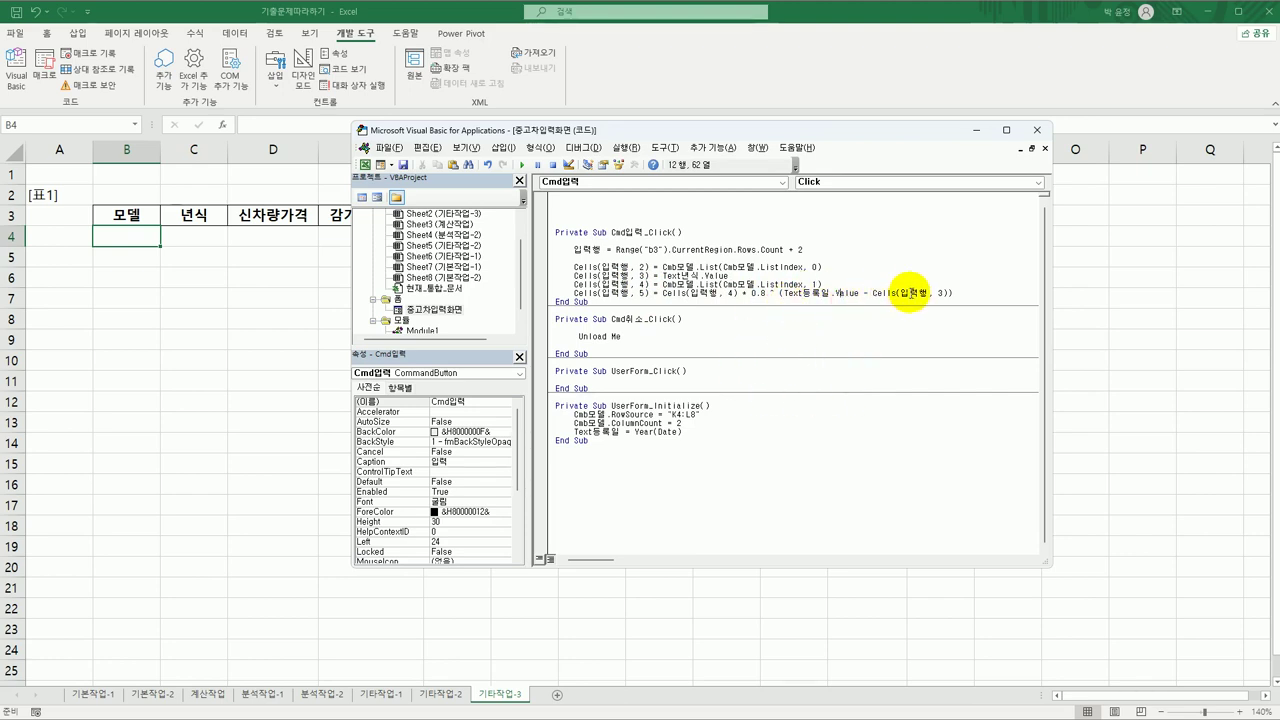
click(910, 293)
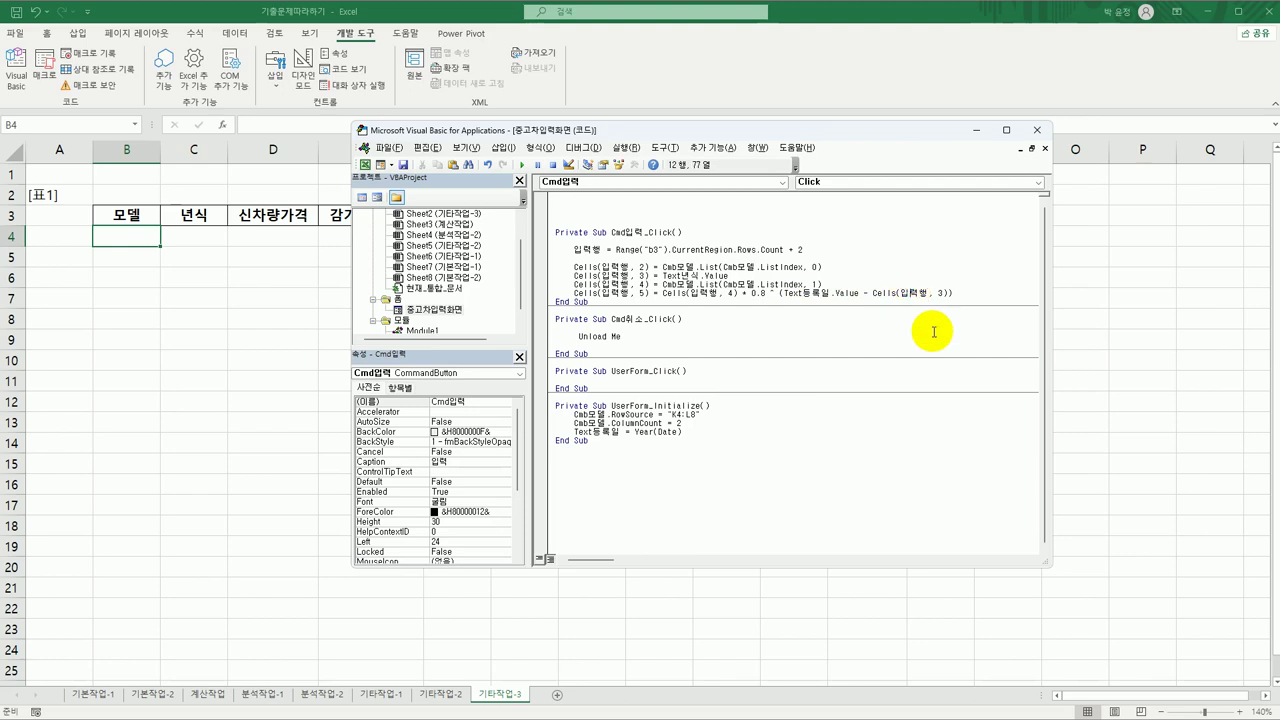
click(680, 277)
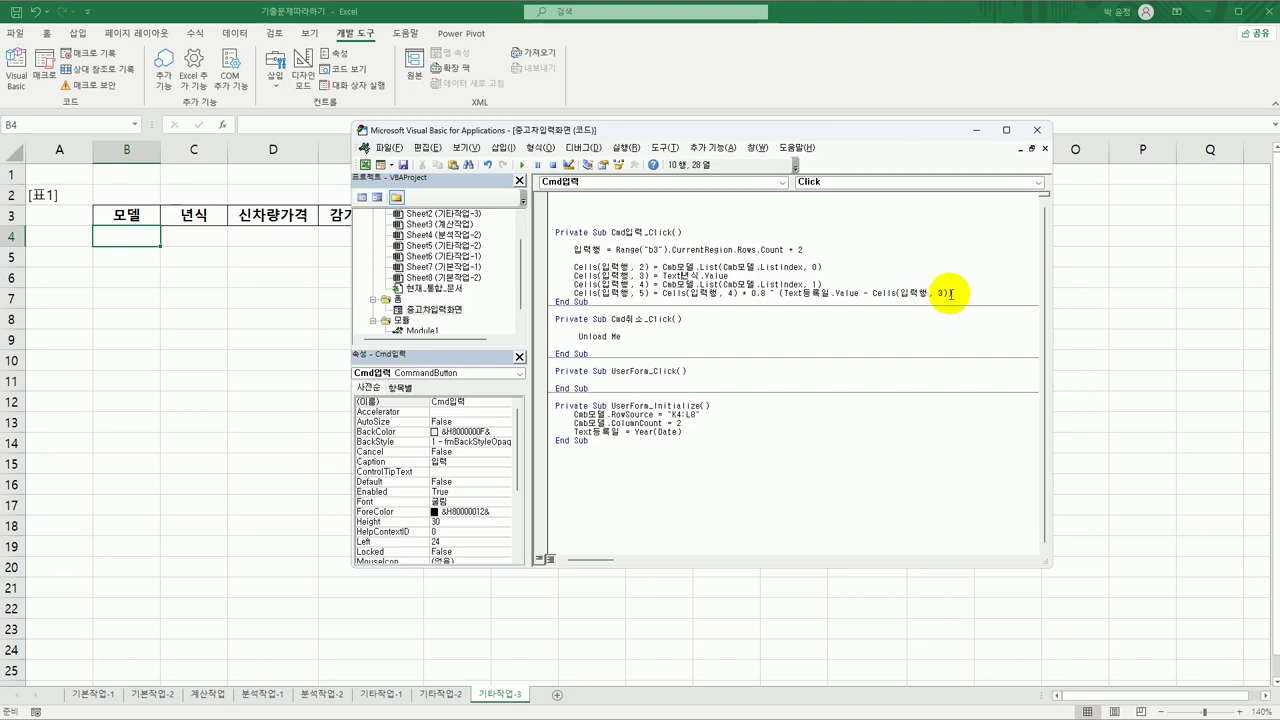
click(951, 293)
text())
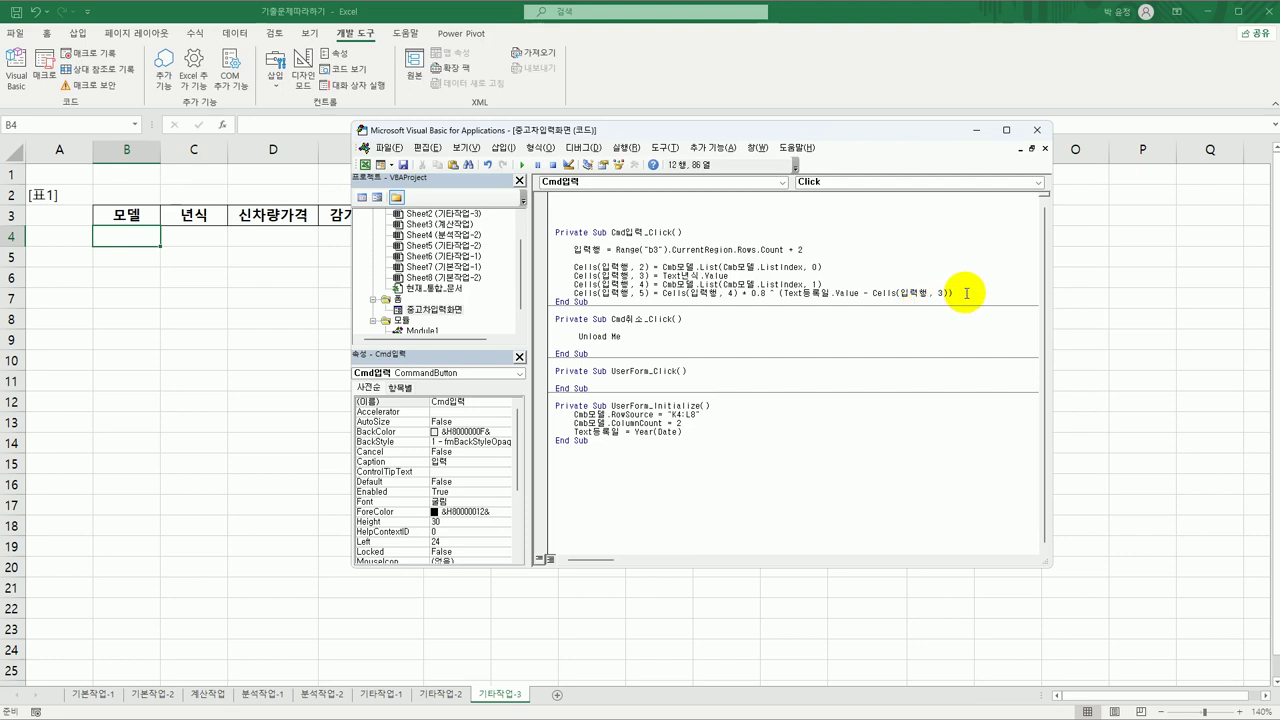
Above the Cells(입력행, 5) statement, start the condition If Text년식 = "" Or Text등록일 < Text년식 Then, set off by blank lines
key(Return)
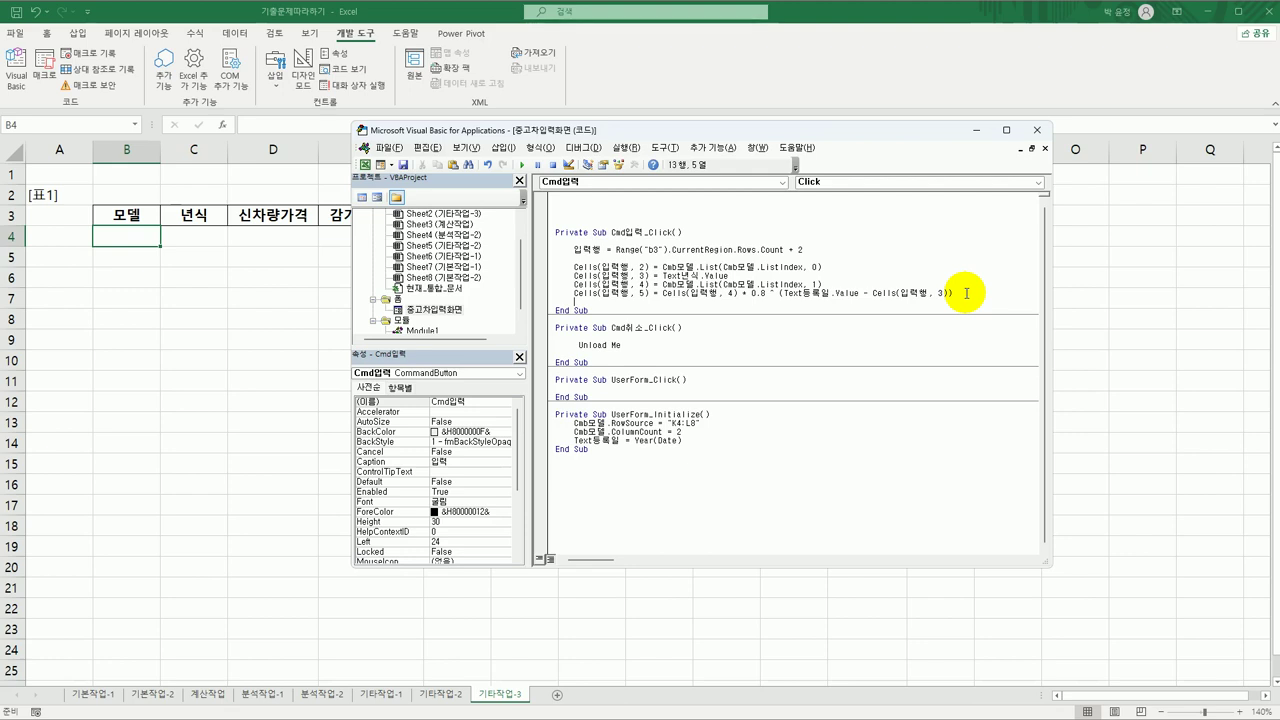
click(832, 290)
key(Return)
key(Return)
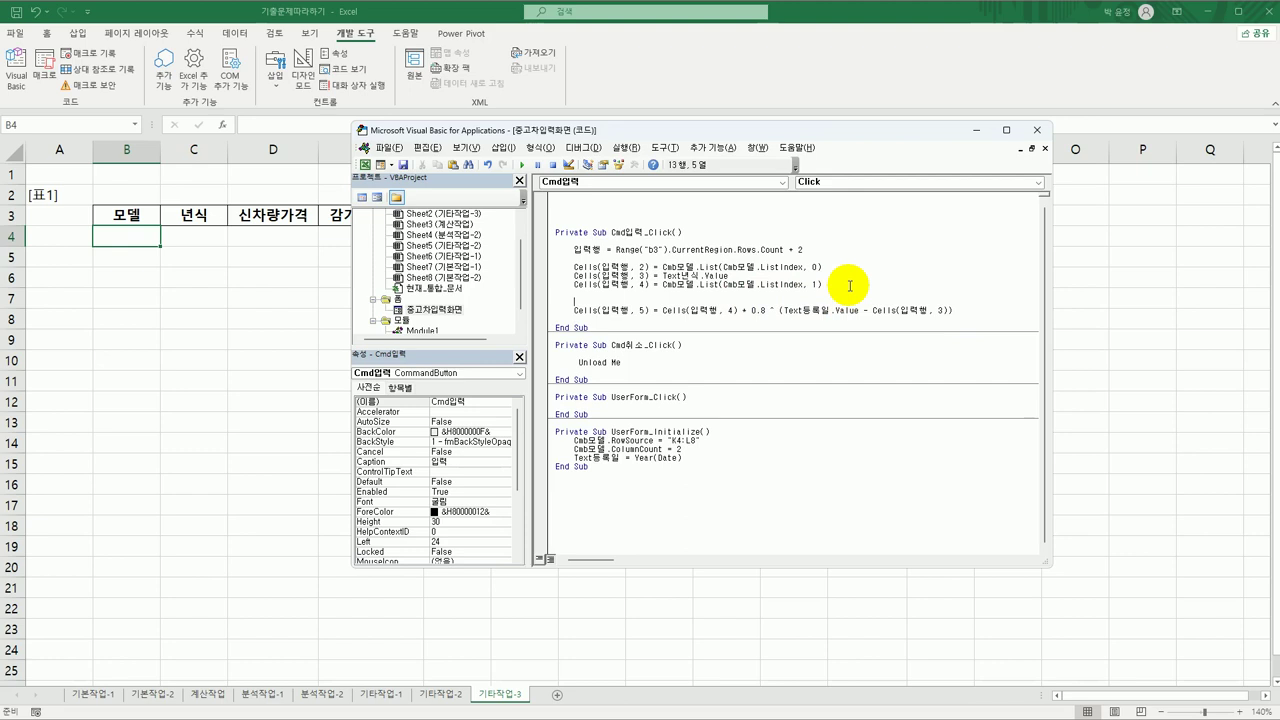
text(if text년식 ="" or text등)
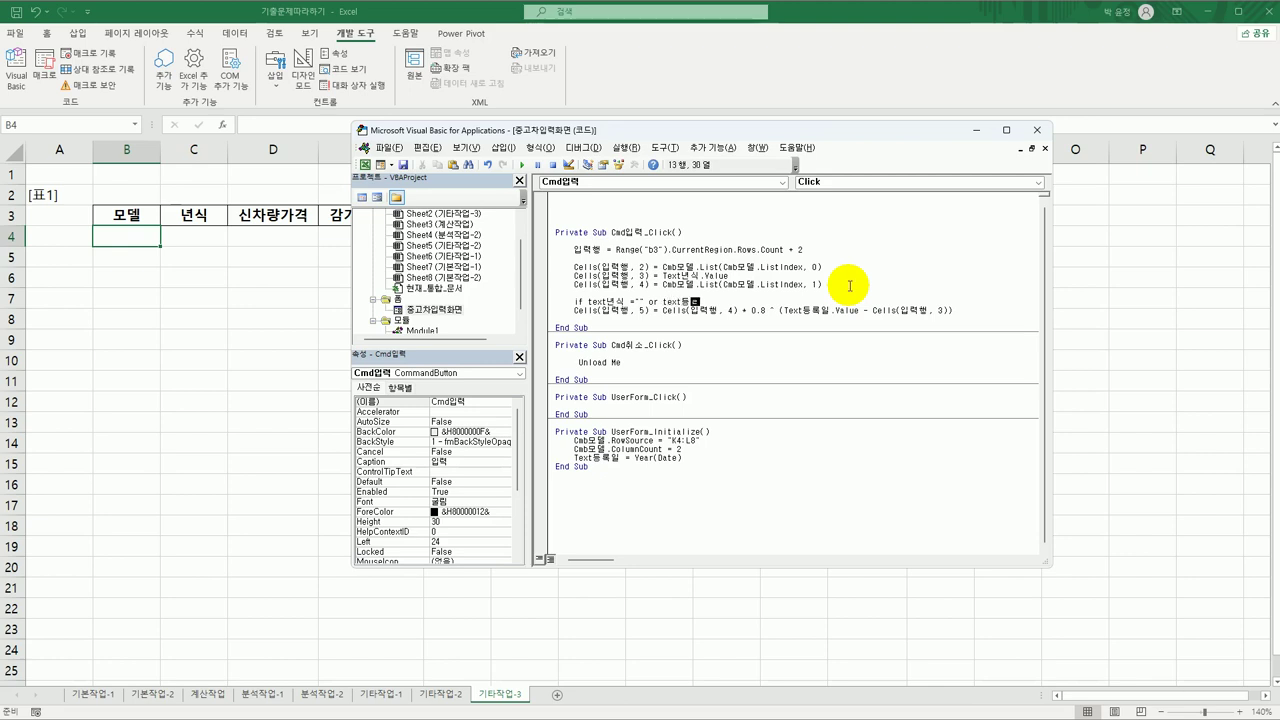
text(록일<text년식 then)
key(Return)
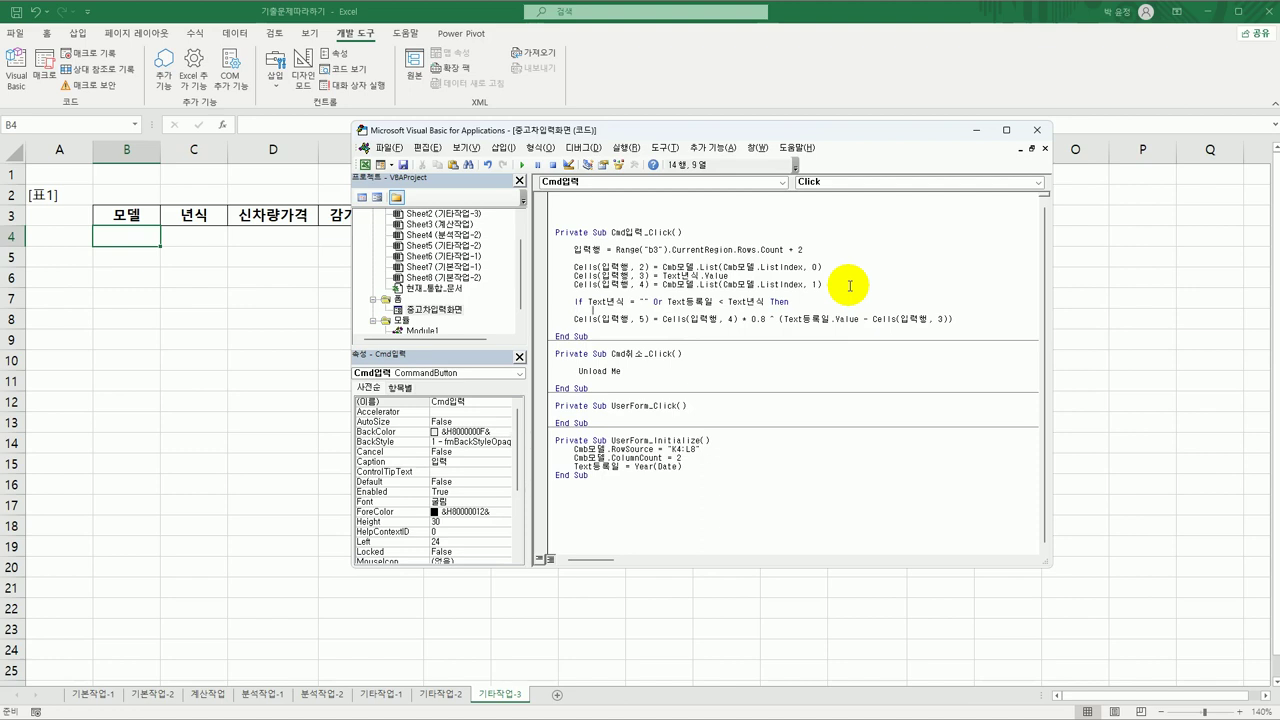
Inside the If branch, add the statement Cells(입력행, 5) = "등록오류"
text(cells(ㅇ)
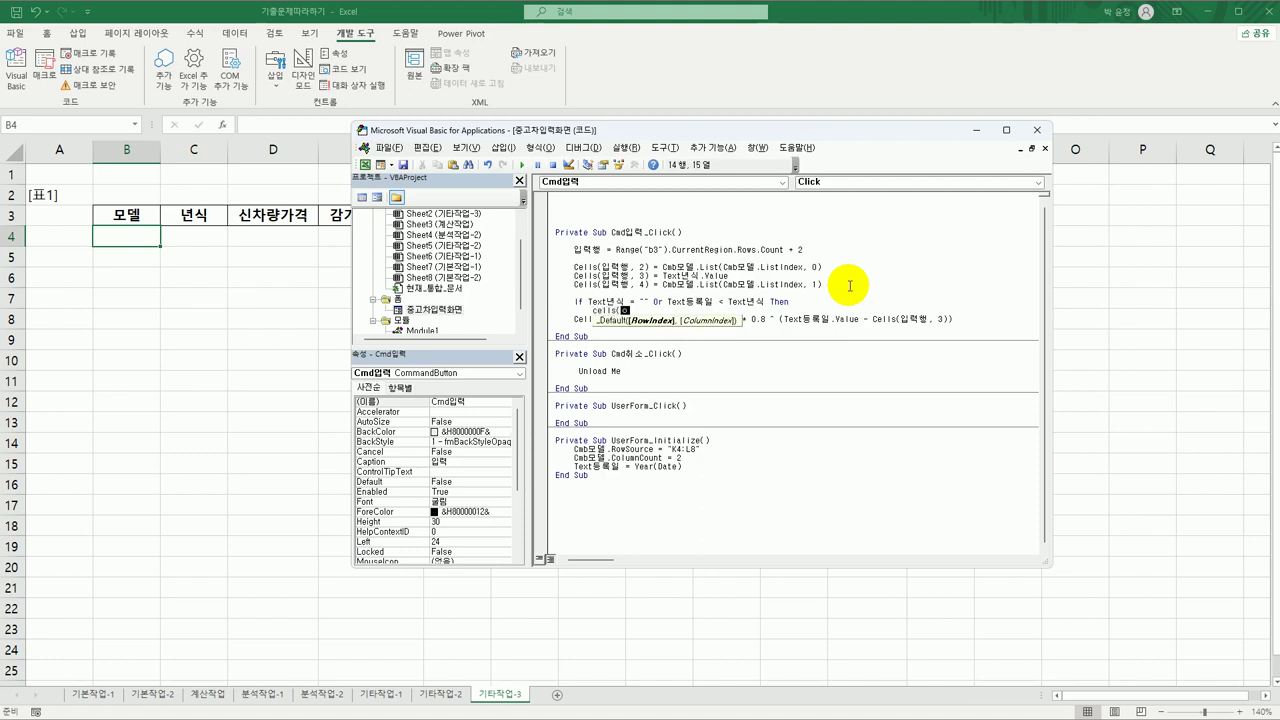
text(입력행, 5))
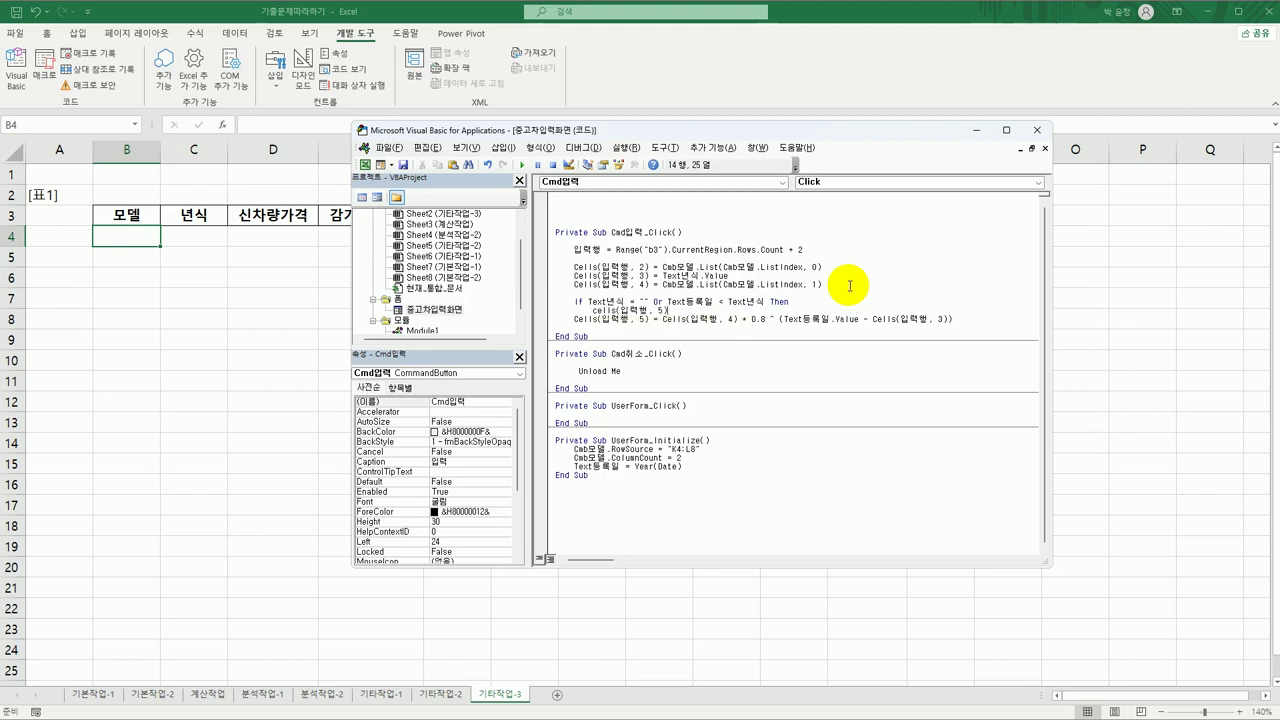
text( = "등록오류")
key(Return)
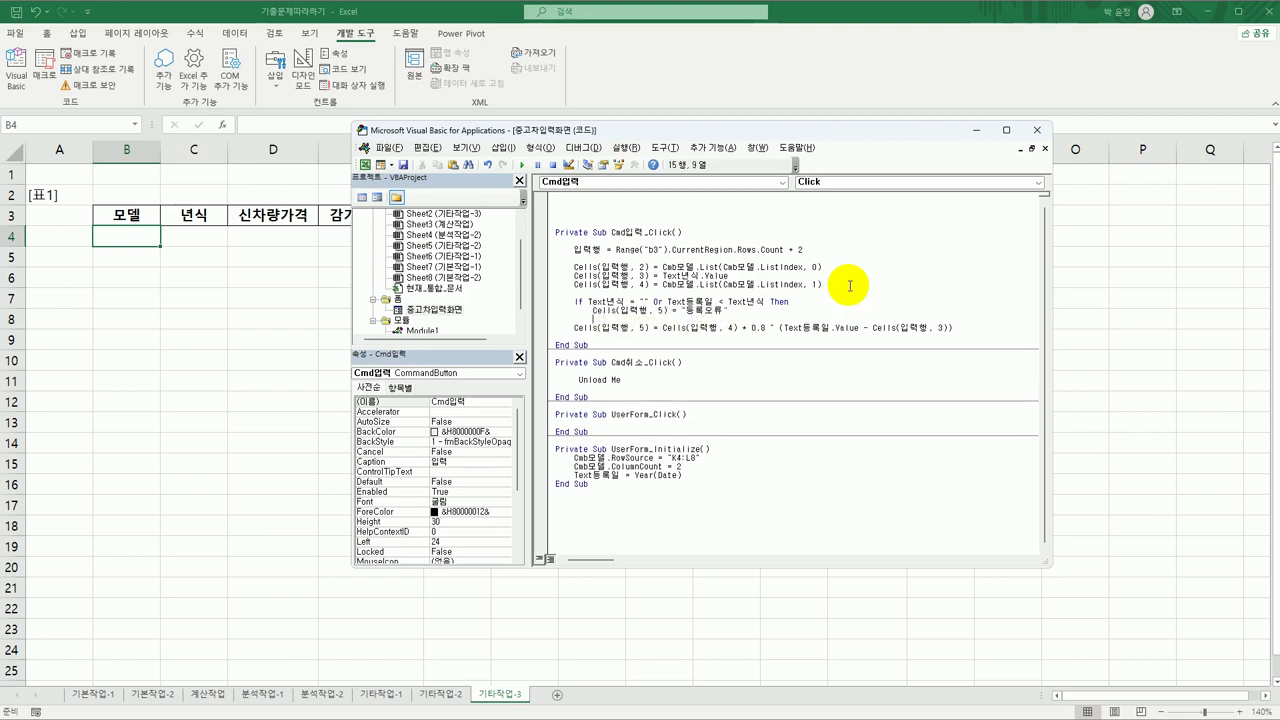
Add an Else line, indent the existing Cells(입력행, 5) formula under it, and close the block with End If
text(else)
key(Return)
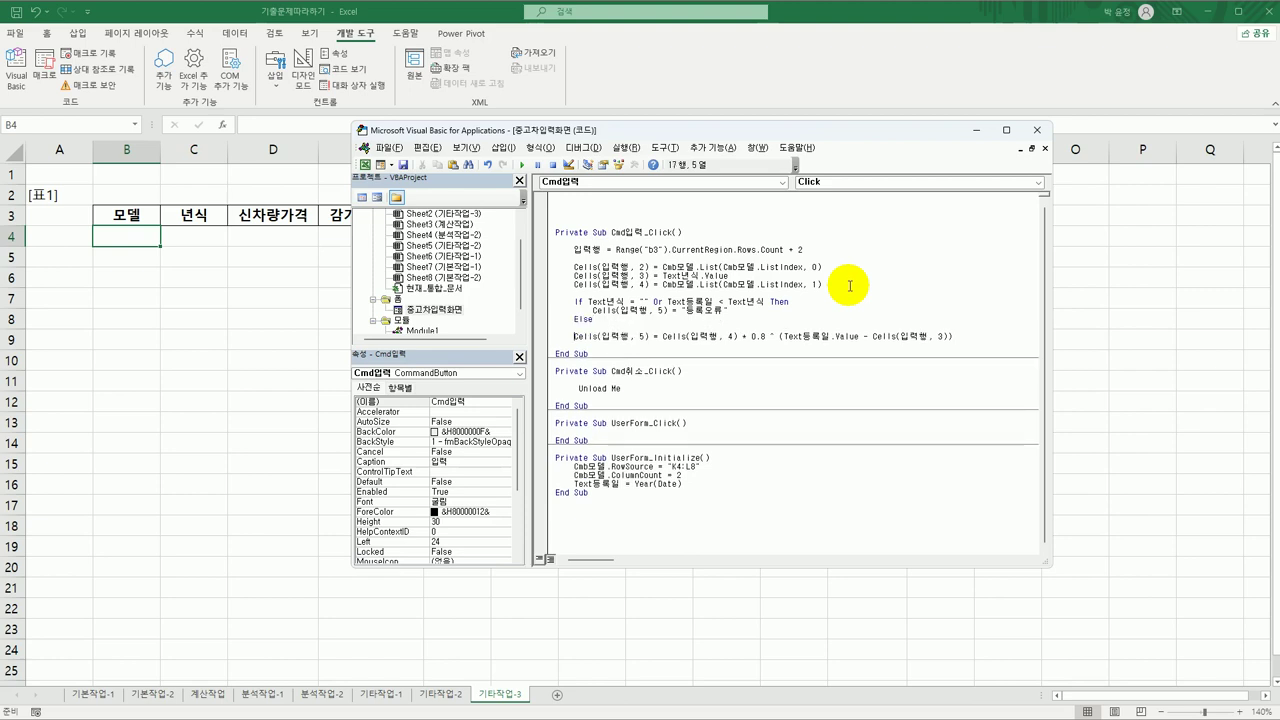
key(Delete)
key(Delete)
key(Delete)
key(Delete)
key(Delete)
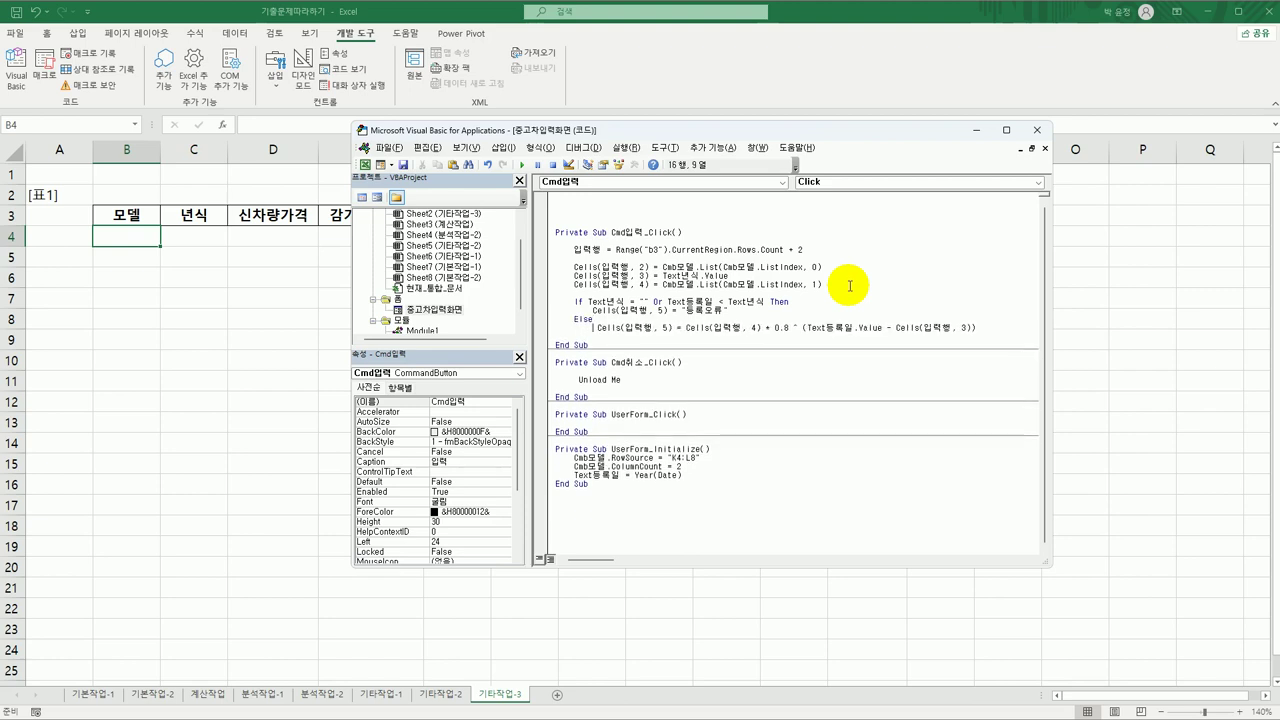
key(End)
key(Return)
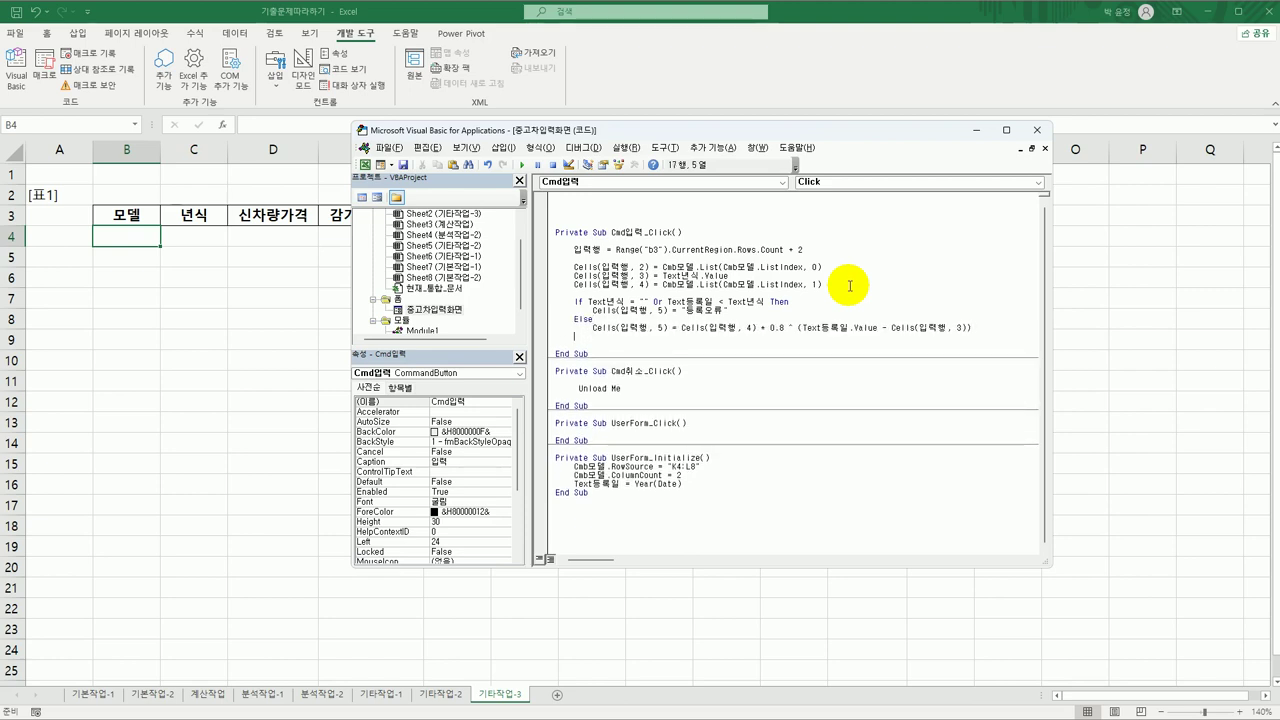
text(End If)
key(Return)
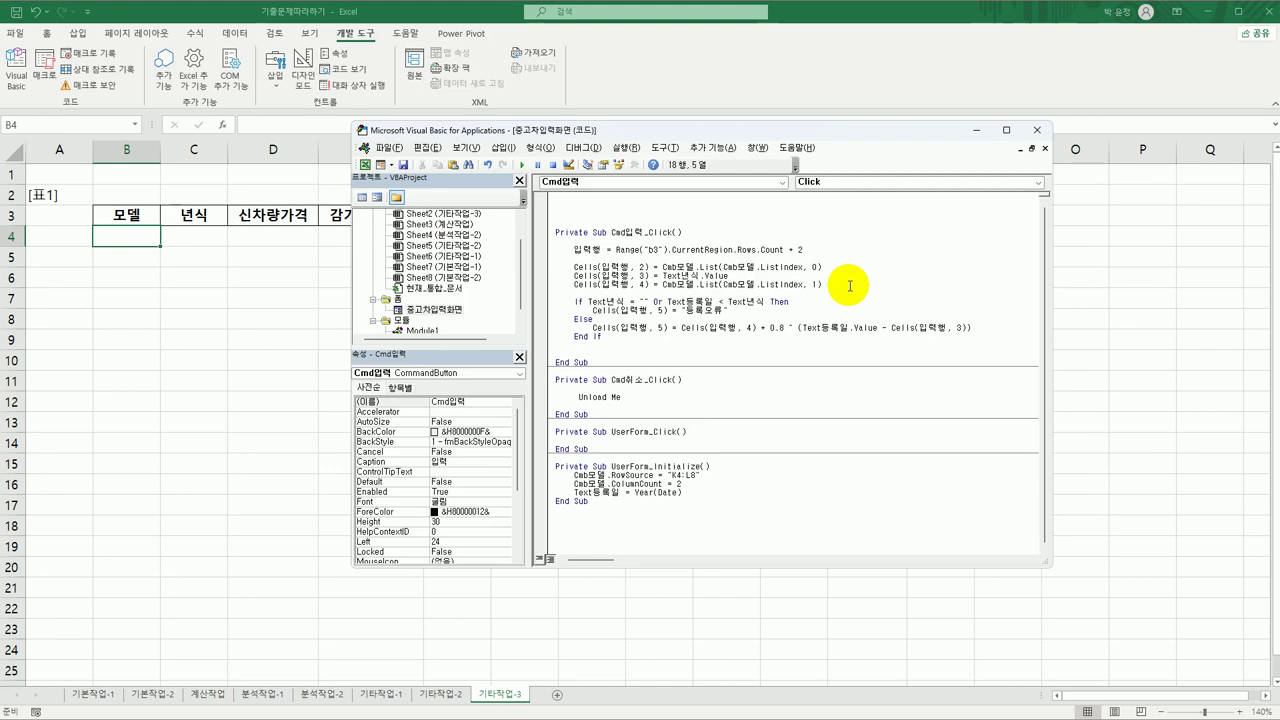
Move the code window to uncover the [표1] headers and duplicate the Cells(입력행, 3) = Text년식.Value statement below End If
drag(766, 129, 679, 255)
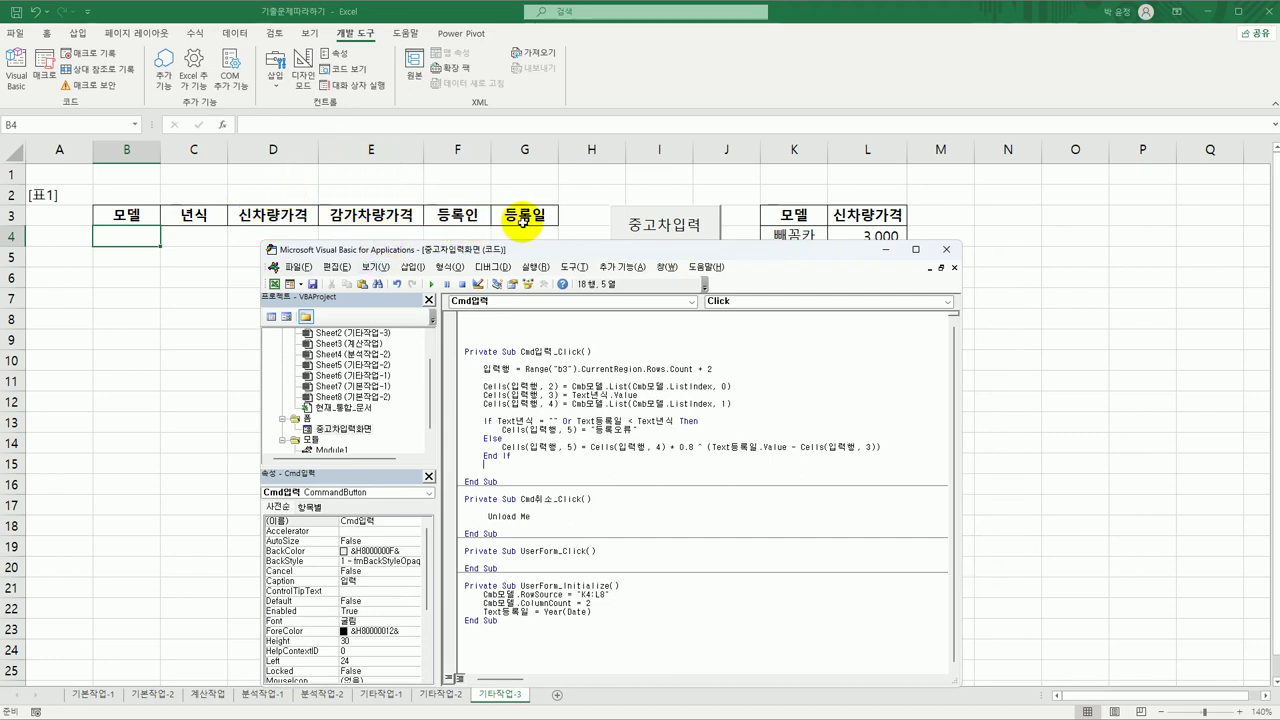
key(Return)
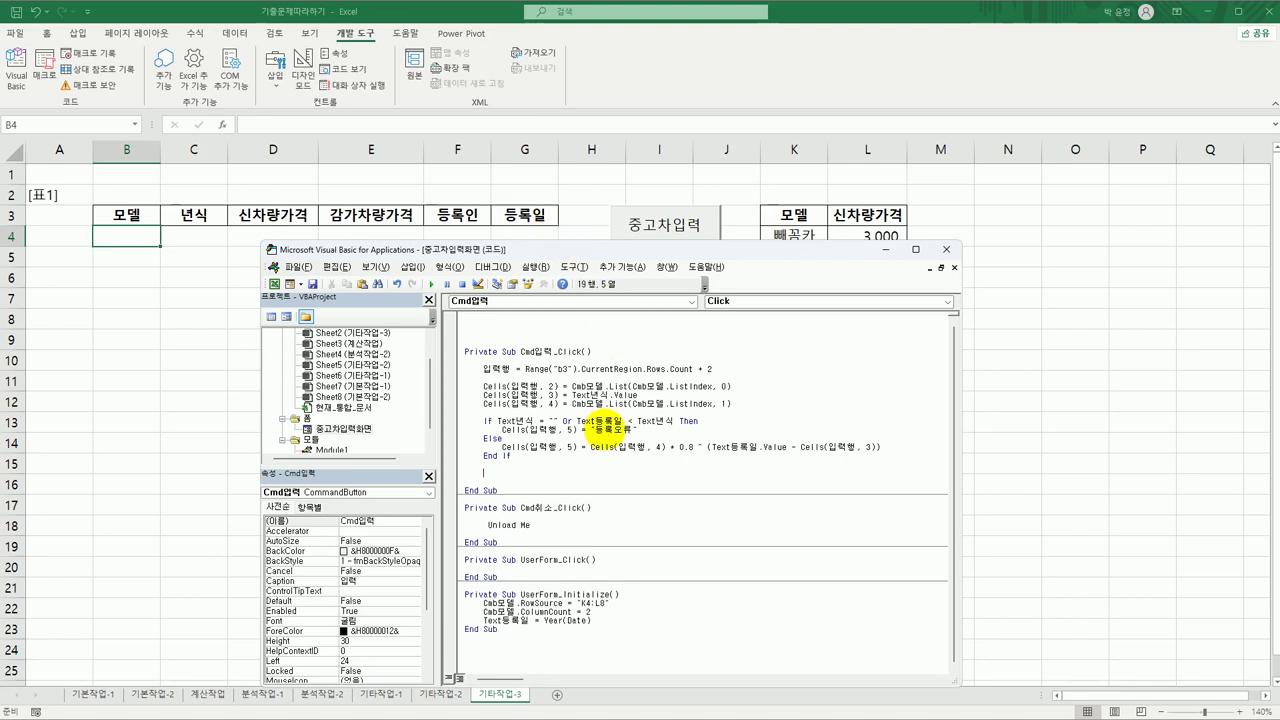
key(Up)
key(Up)
key(Up)
key(Up)
key(Up)
key(Up)
key(Up)
key(shift+End)
key(ctrl+c)
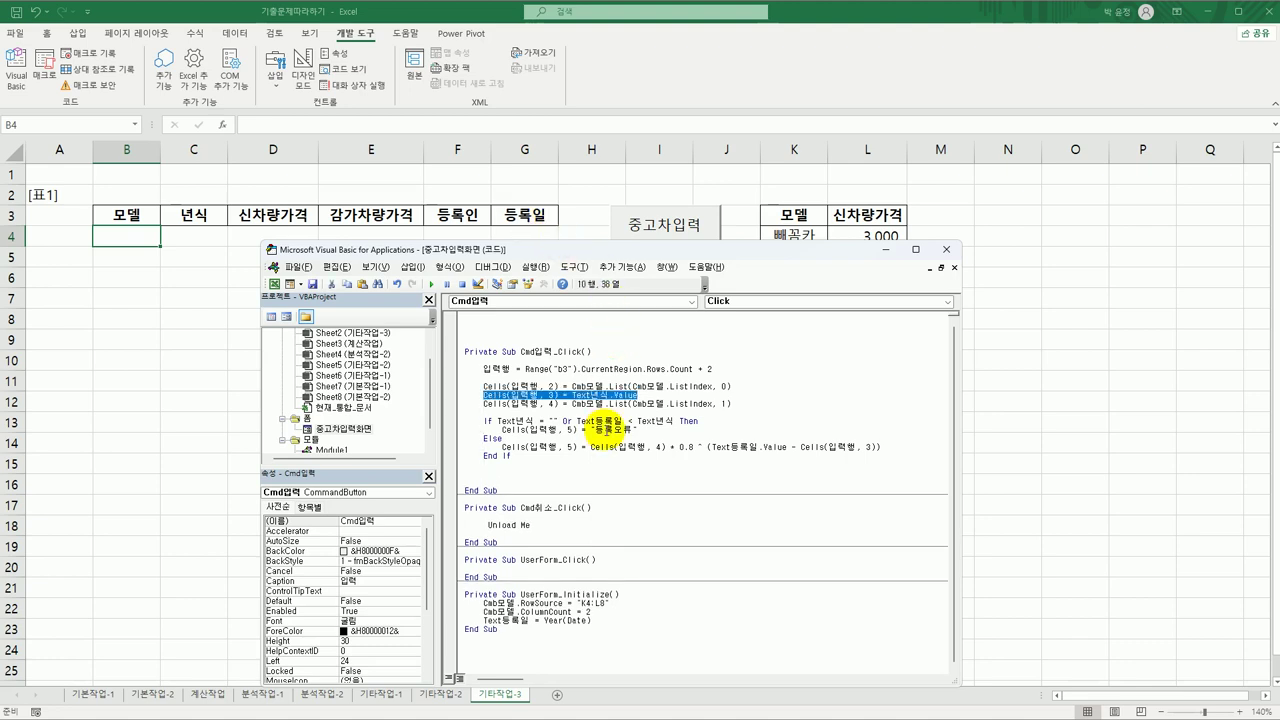
key(Down)
key(Down)
key(Down)
key(Down)
key(Down)
key(Down)
key(Down)
key(Down)
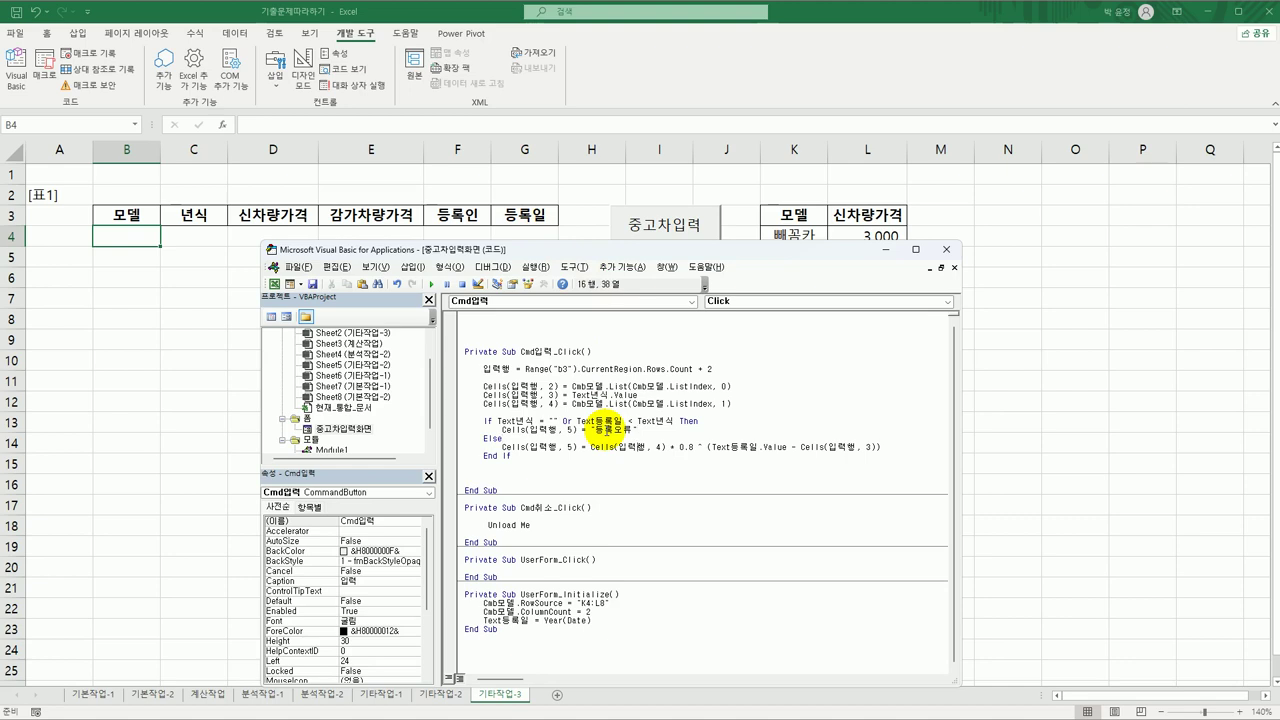
key(ctrl+v)
Change the duplicated statement to Cells(입력행, 6) = Text등록인.Value for the 등록인 column
key(Left)
key(Left)
key(Left)
key(Left)
key(Left)
key(Left)
key(Left)
key(Left)
key(Left)
key(Left)
key(Left)
key(Left)
key(shift+Right)
text(6)
key(Right)
key(Right)
text(등록일)
key(BackSpace)
text(인)
key(Delete)
key(Delete)
Place another copy of the Cells(입력행, 3) = Text년식.Value statement on a new line below the Text등록인.Value line
key(End)
key(Return)
key(ctrl+v)
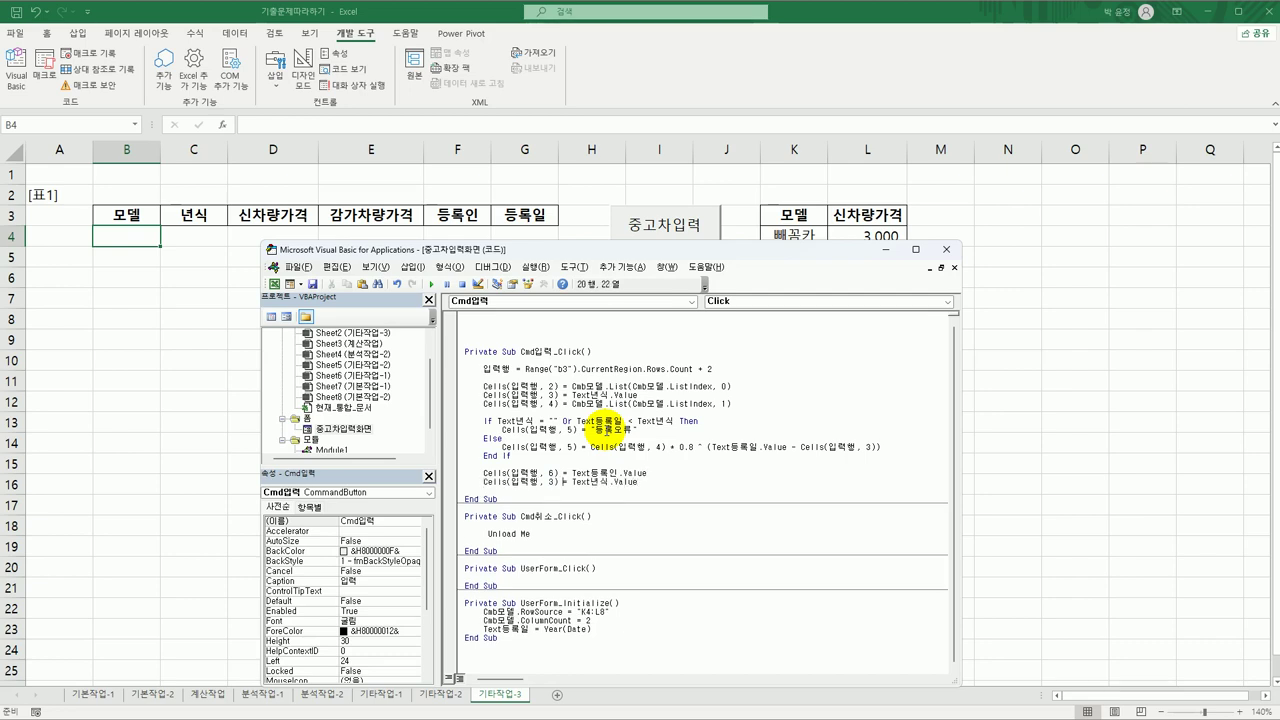
Change the last copied statement to Cells(입력행, 7) = Text등록일.Value for the 등록일 column
key(Left)
key(Left)
key(Left)
key(Left)
key(shift+Right)
text(7)
click(584, 481)
text(등록일)
key(Delete)
key(Delete)
click(677, 479)
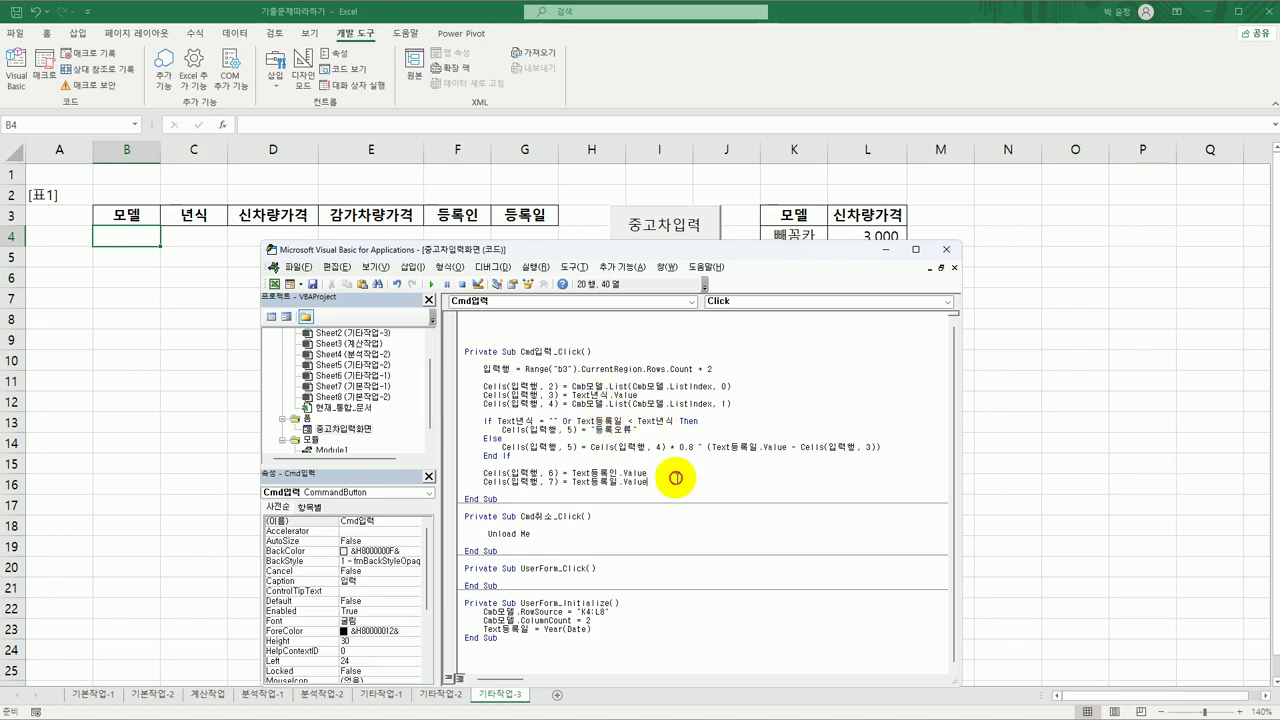
Check the control names of the 등록인 and 등록일 text boxes on the 중고차입력화면 form against the Cmd입력_Click code
click(333, 429)
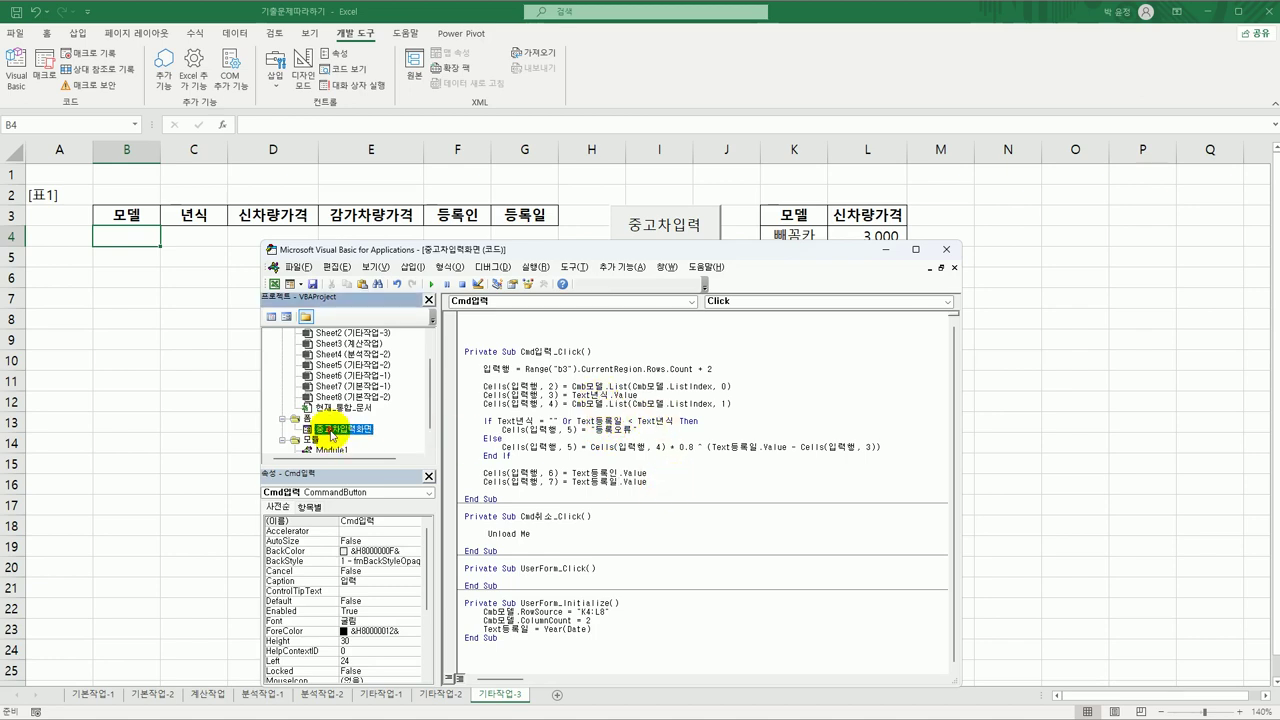
double_click(333, 431)
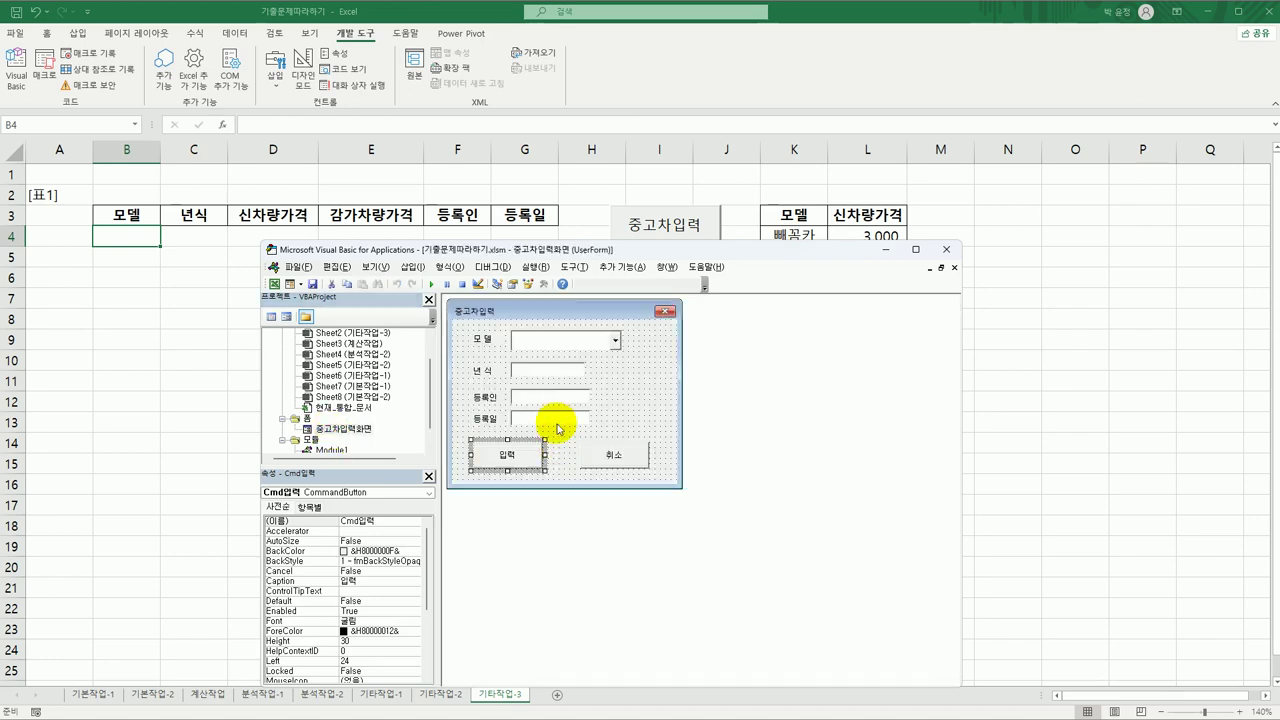
click(551, 398)
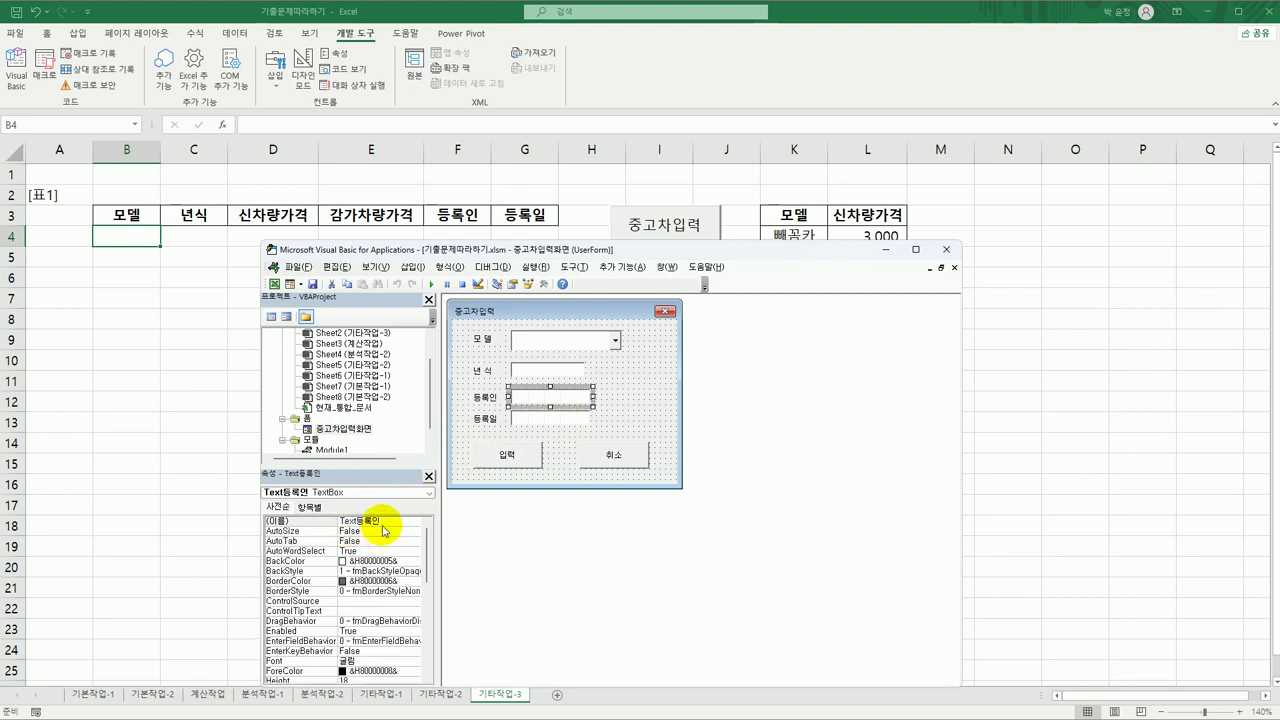
click(536, 418)
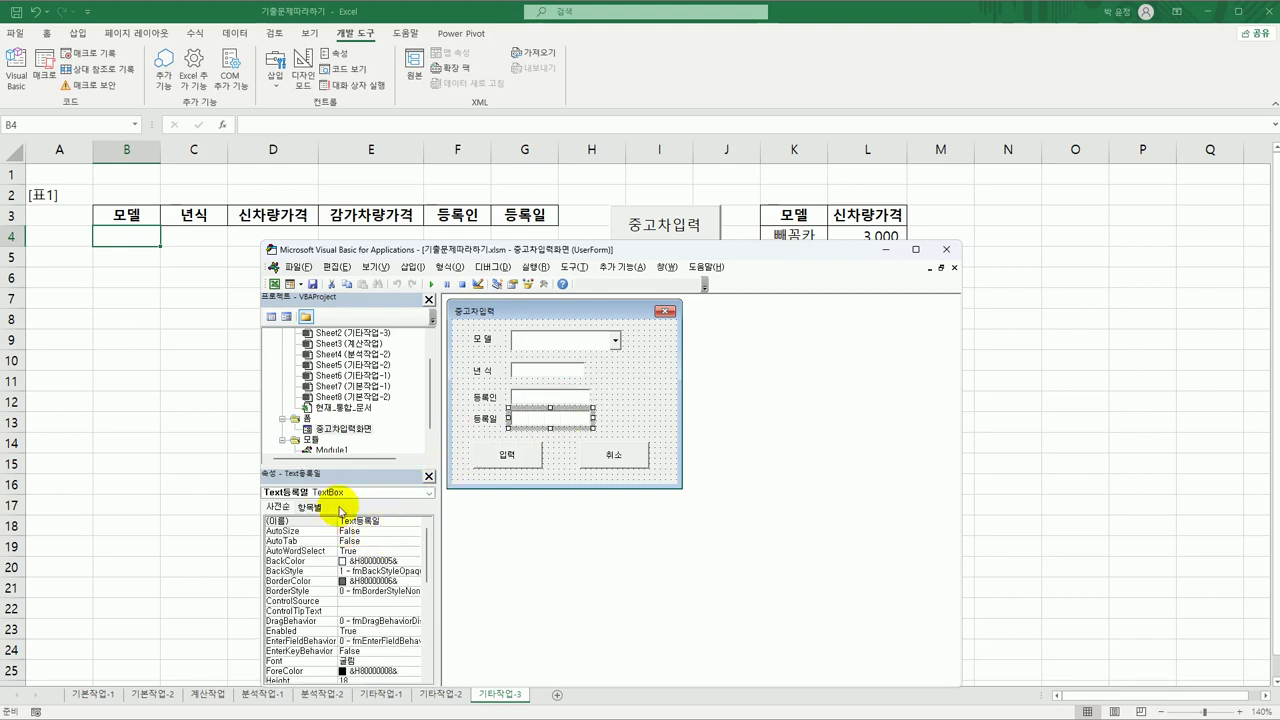
double_click(530, 457)
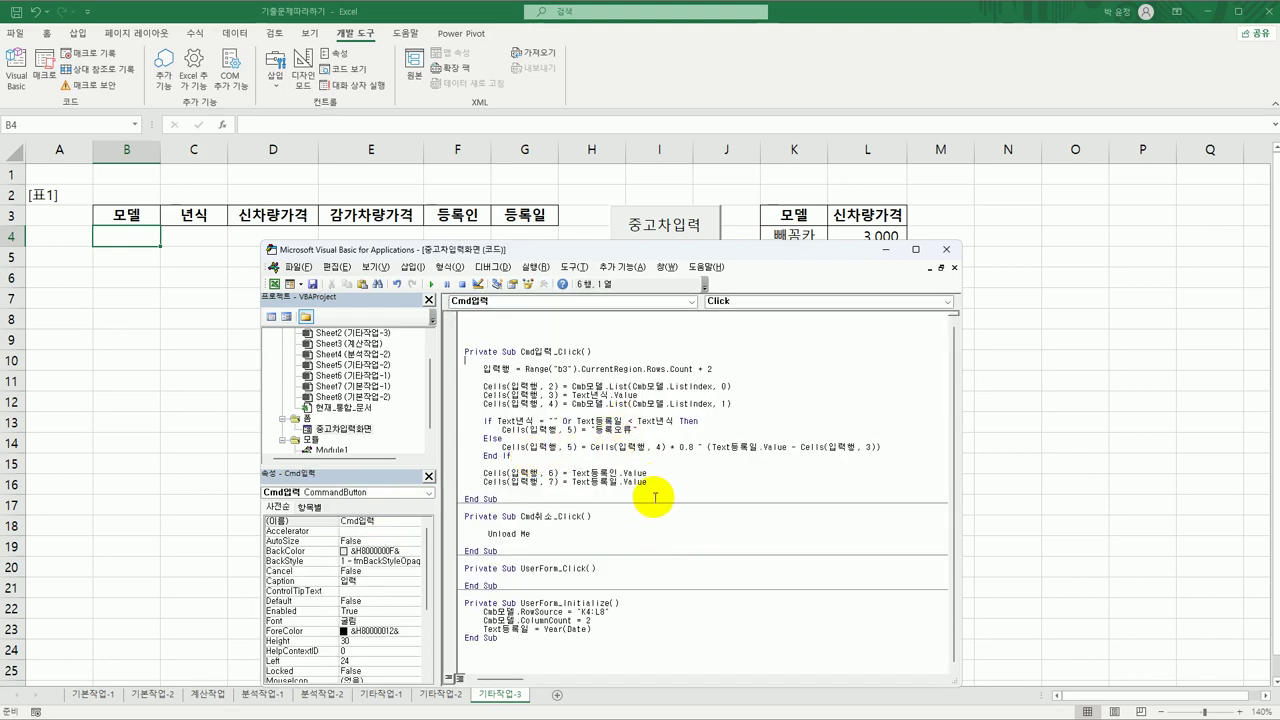
click(662, 488)
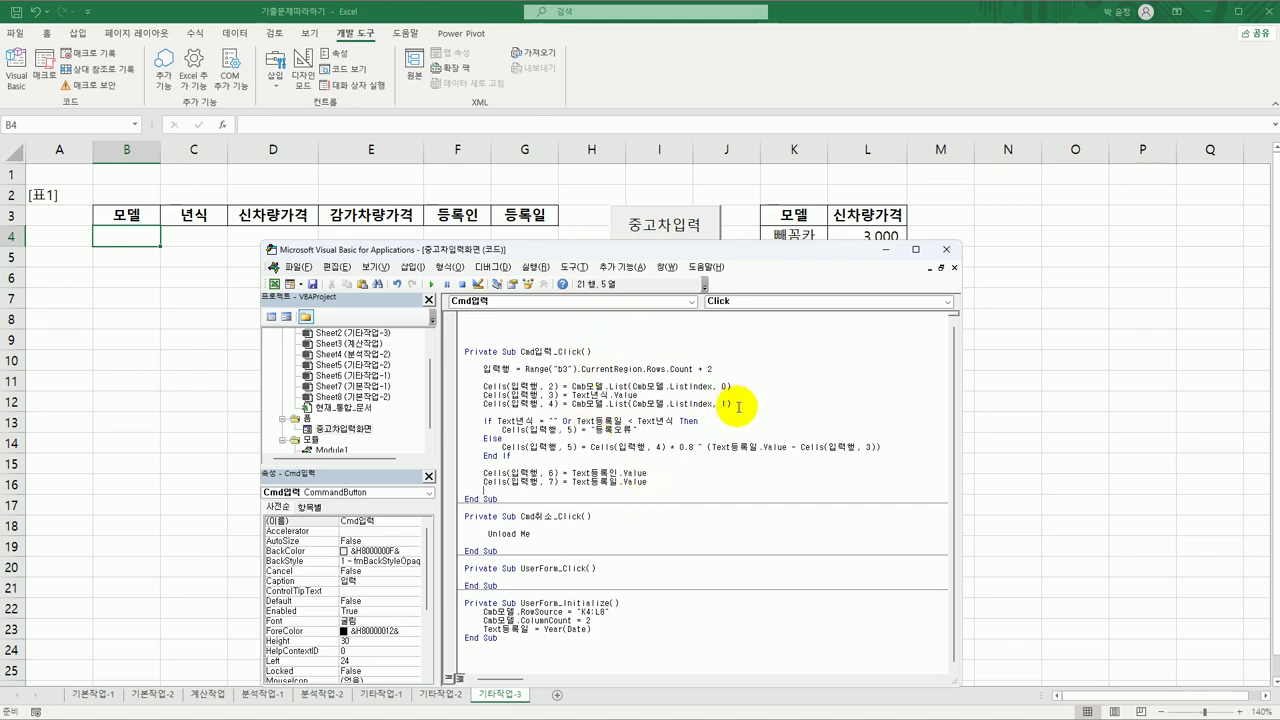
Close the code editor and open the 중고차입력 form from the 기타작업-3 sheet
click(946, 249)
click(589, 446)
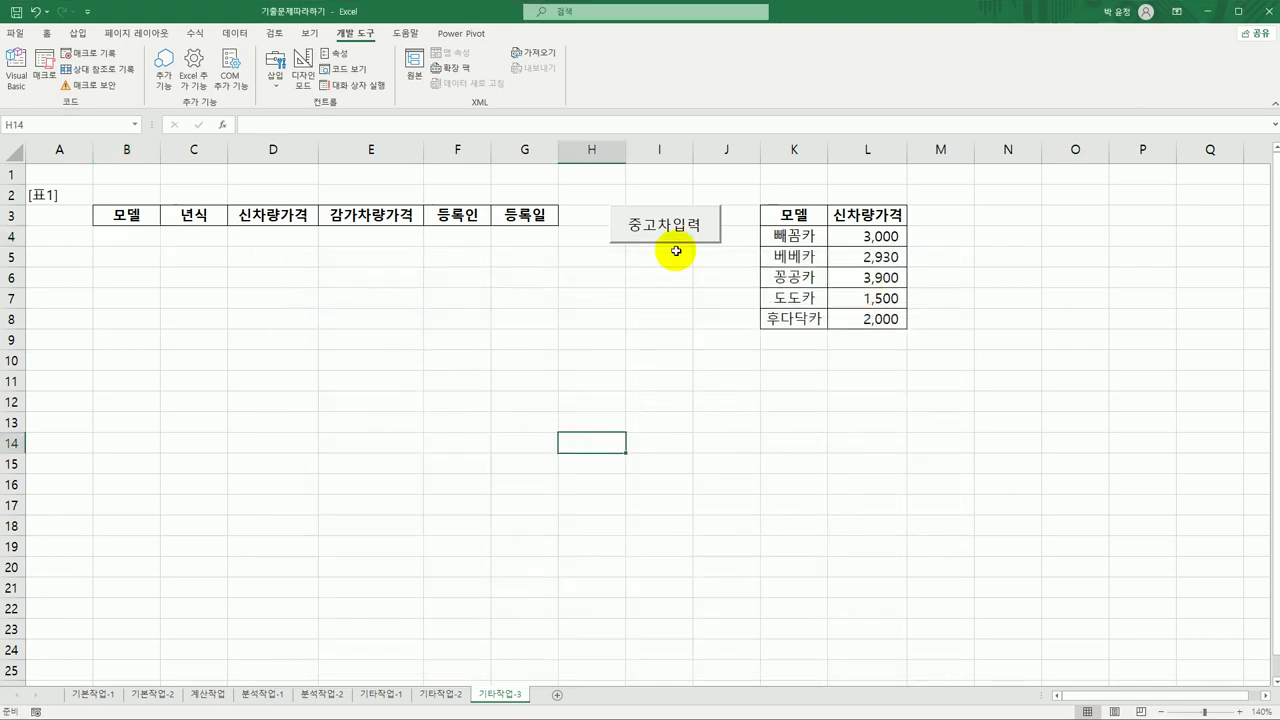
click(691, 224)
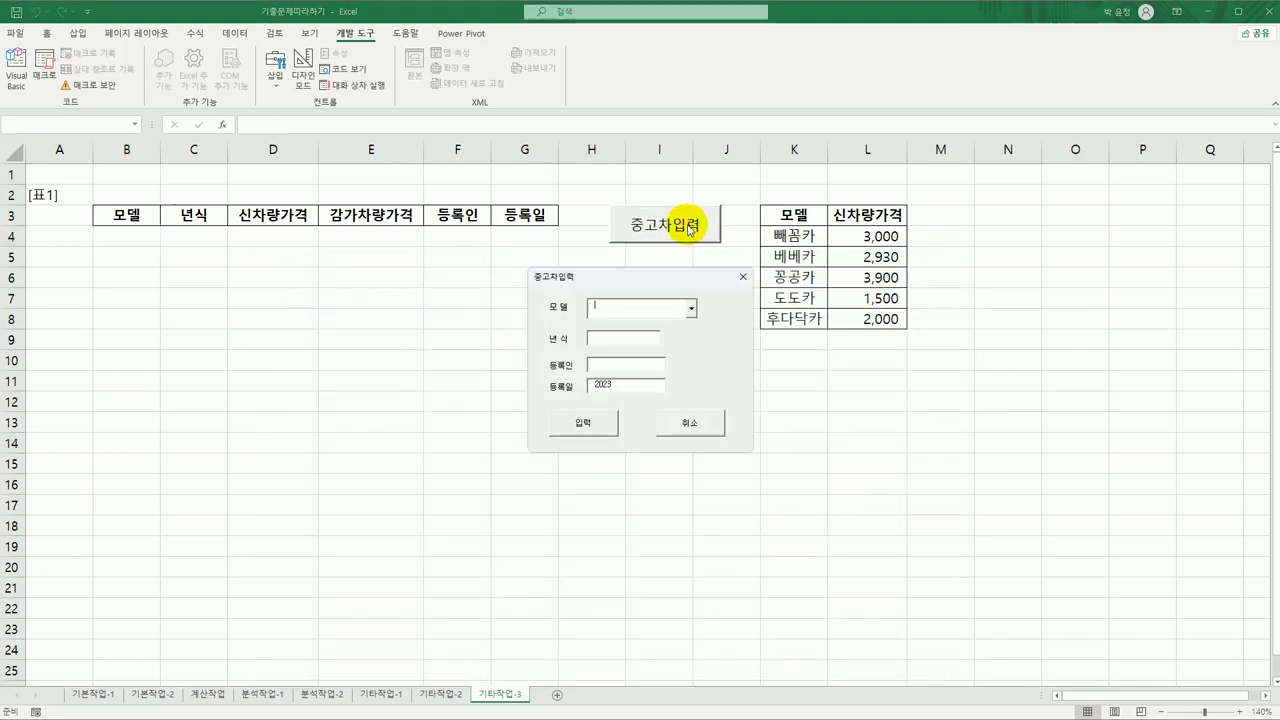
Add a record through the form with model 베베카, 년식 2020 and the registrant's name as 등록인
click(679, 311)
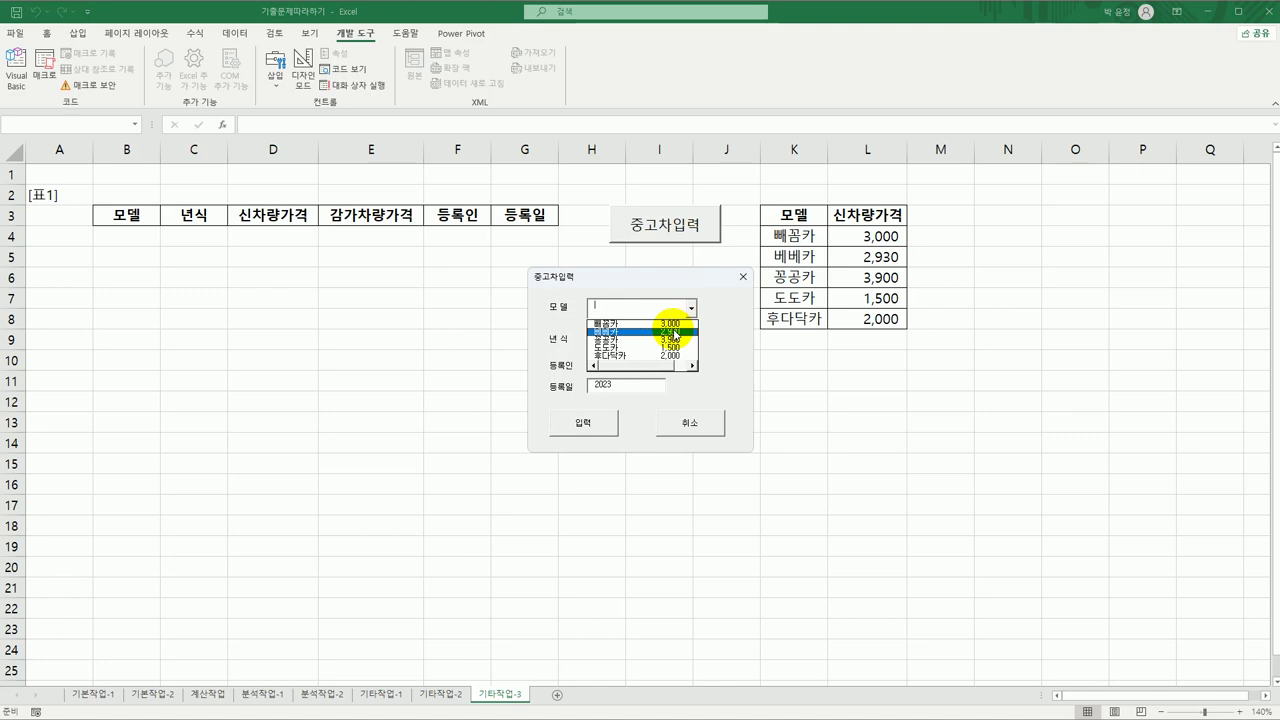
click(675, 332)
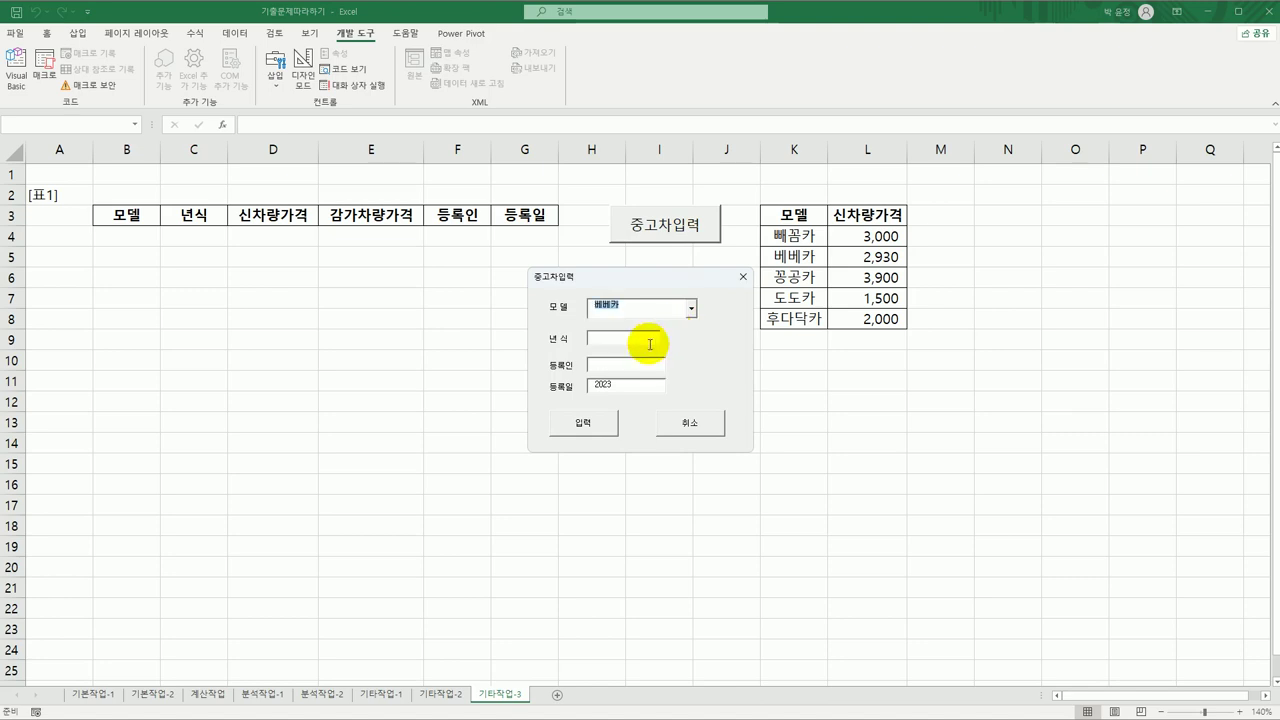
click(650, 344)
text(2020)
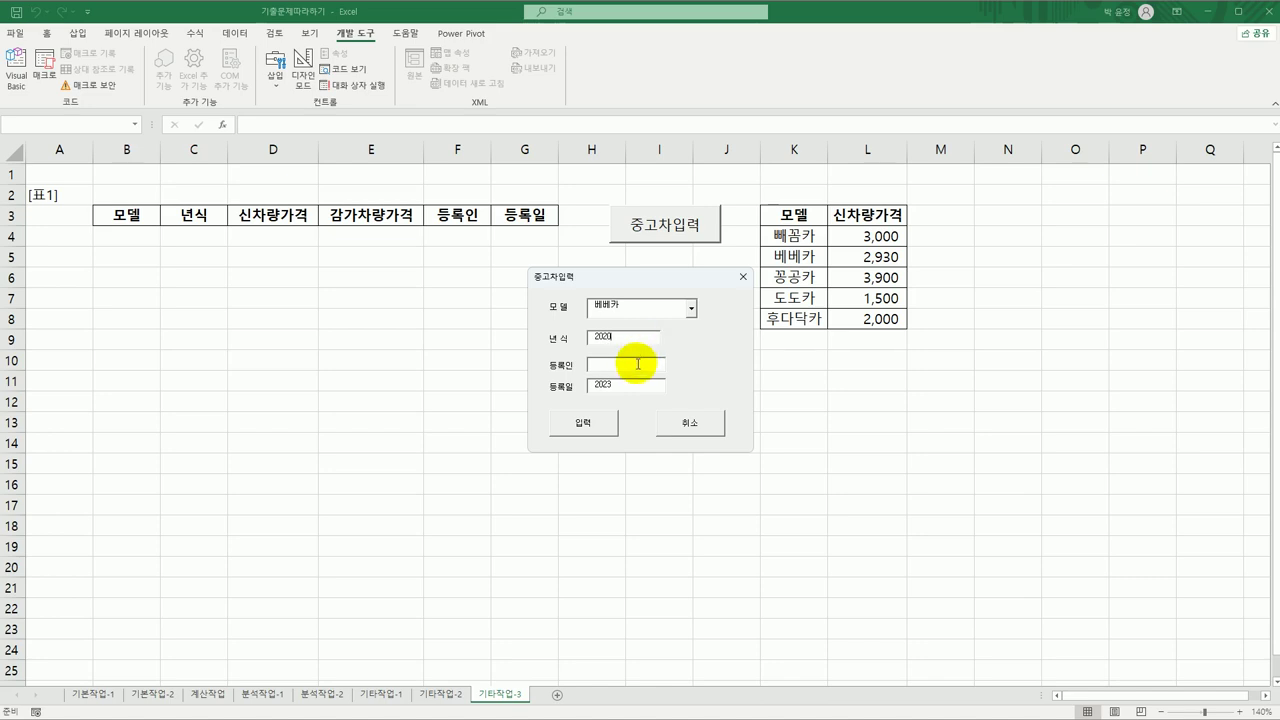
click(638, 365)
text(홍길동)
click(585, 423)
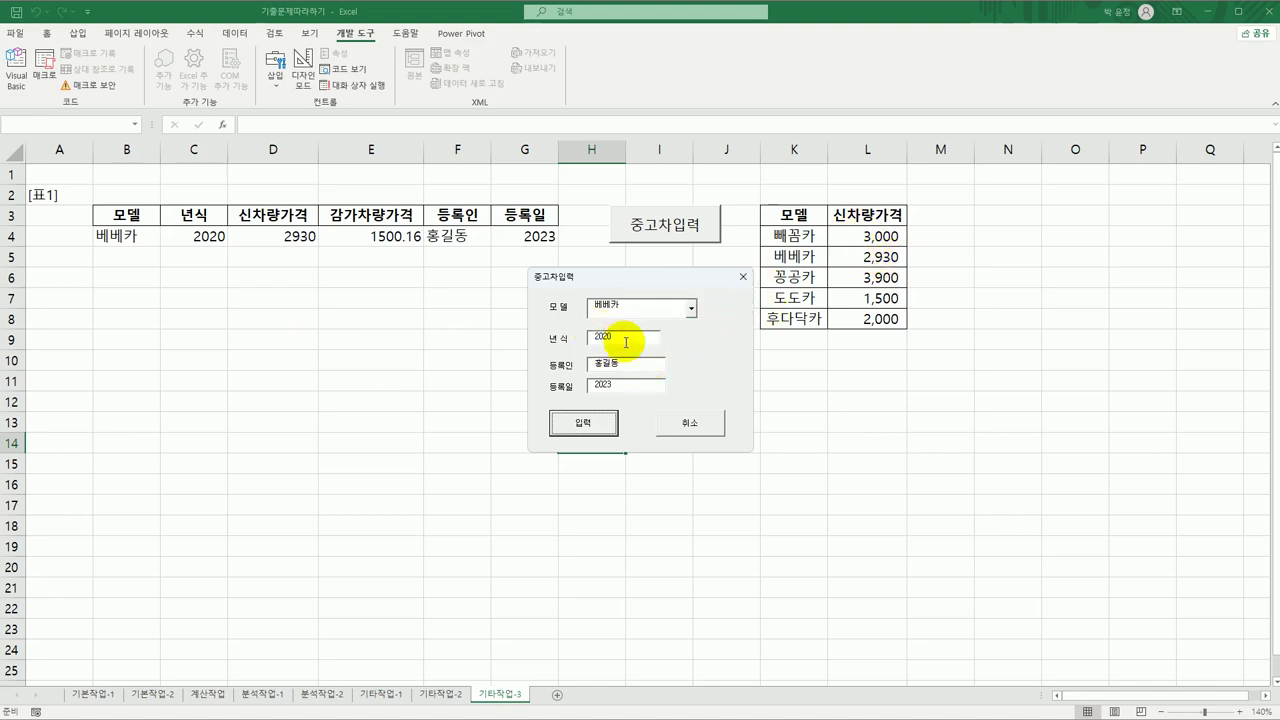
Test the 등록오류 handling by submitting model 도도카 with 년식 2025 and the same registrant, and close the form
click(690, 309)
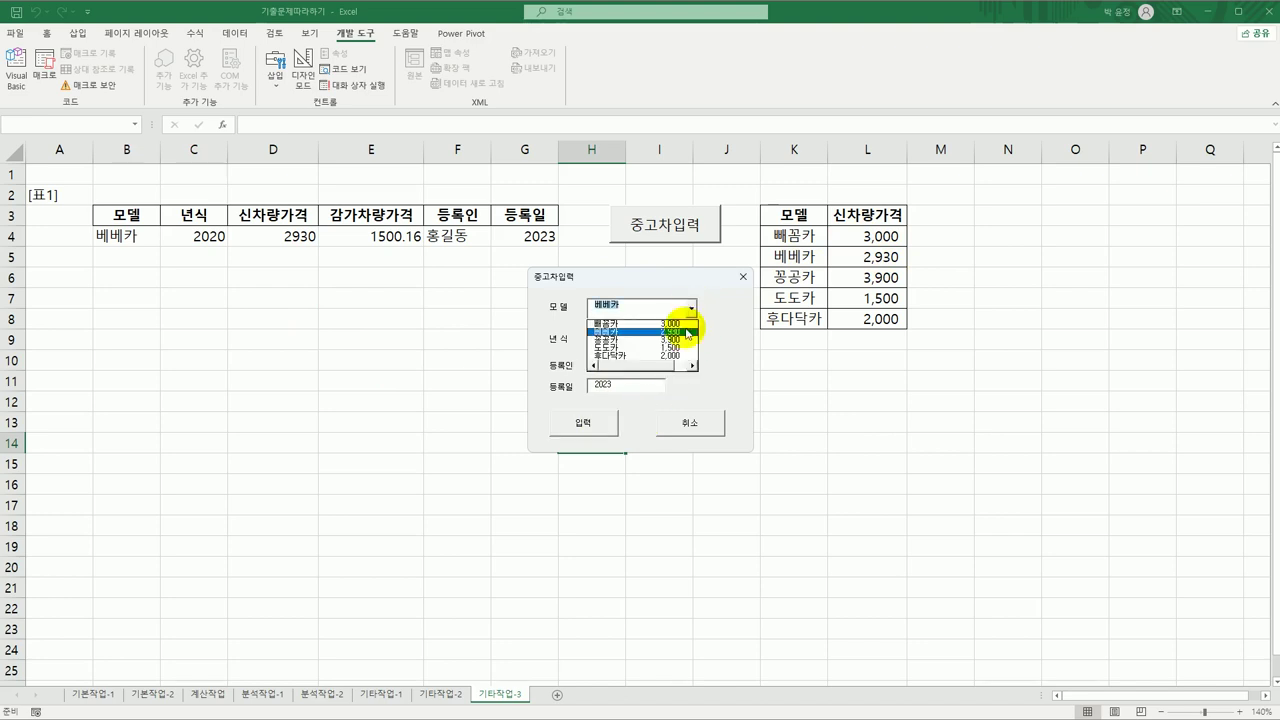
click(658, 347)
click(559, 338)
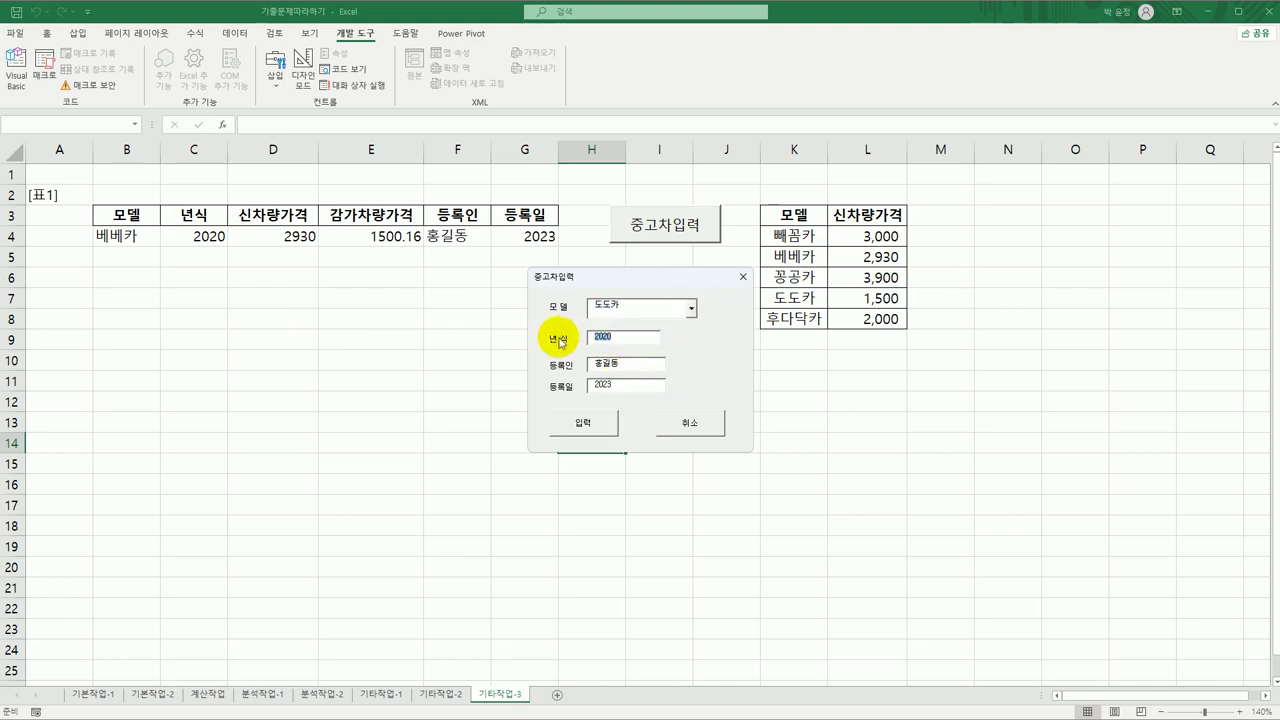
text(2025)
click(578, 428)
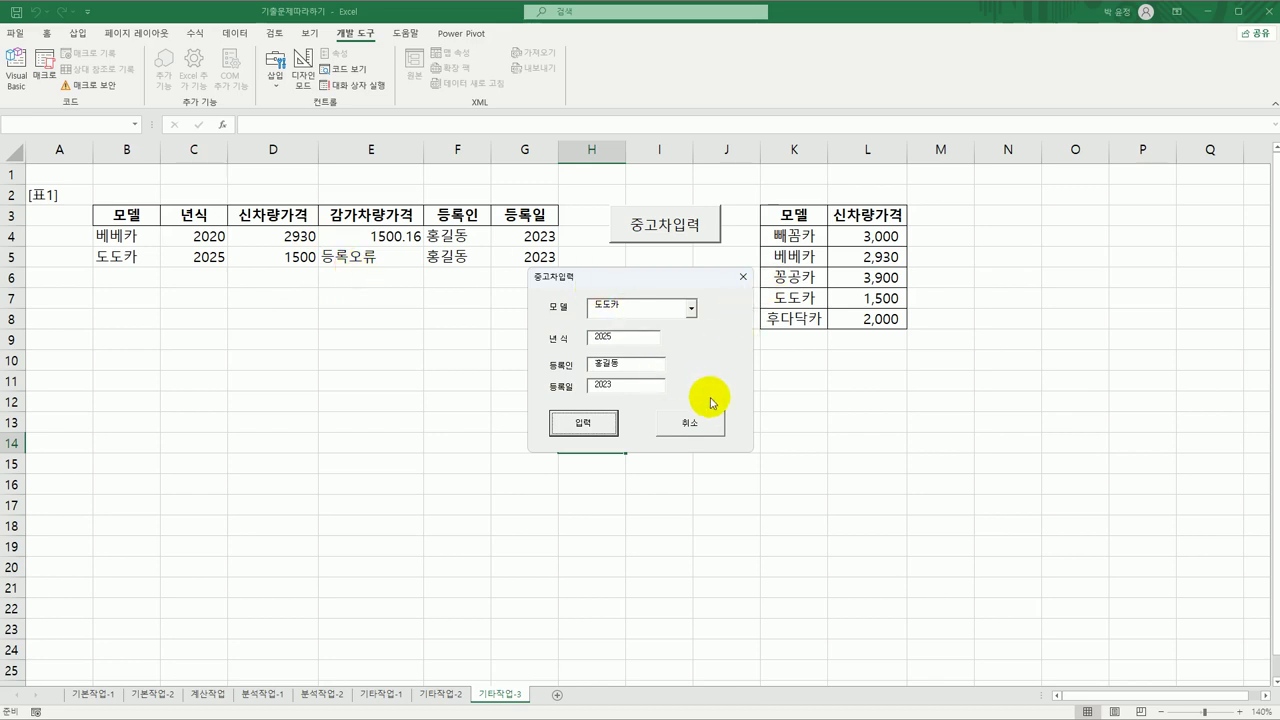
click(742, 277)
click(750, 401)
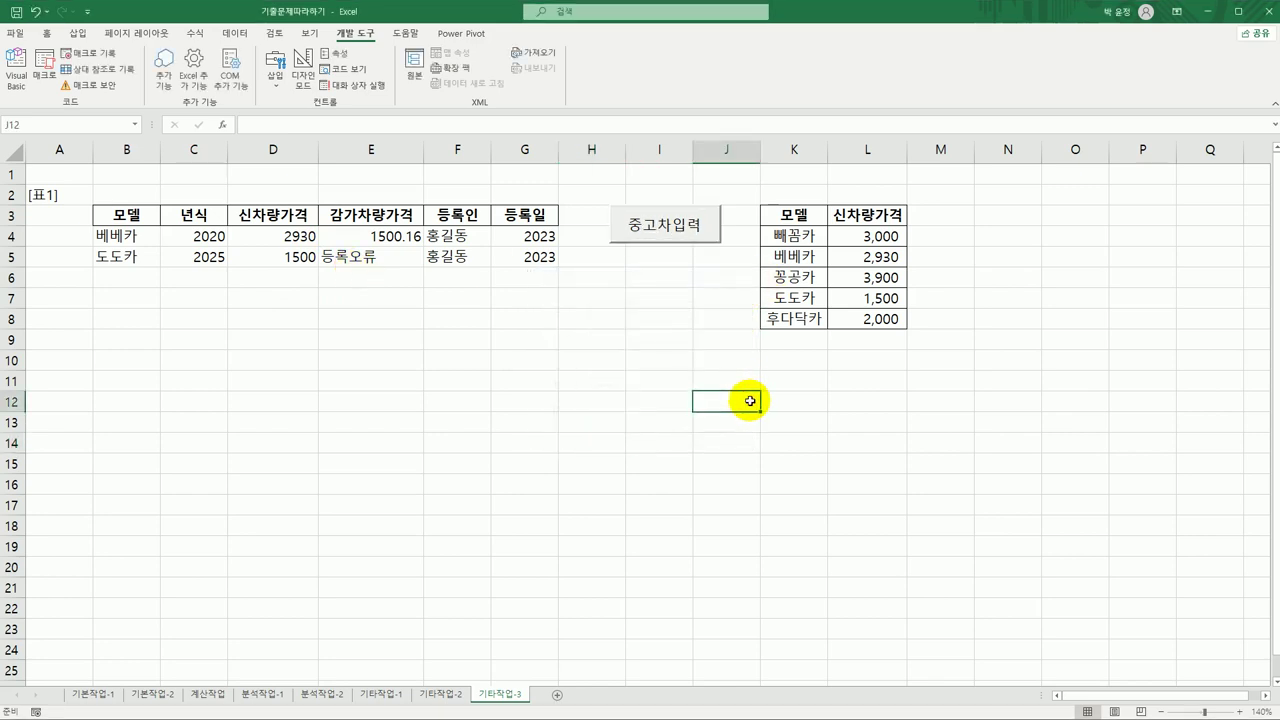